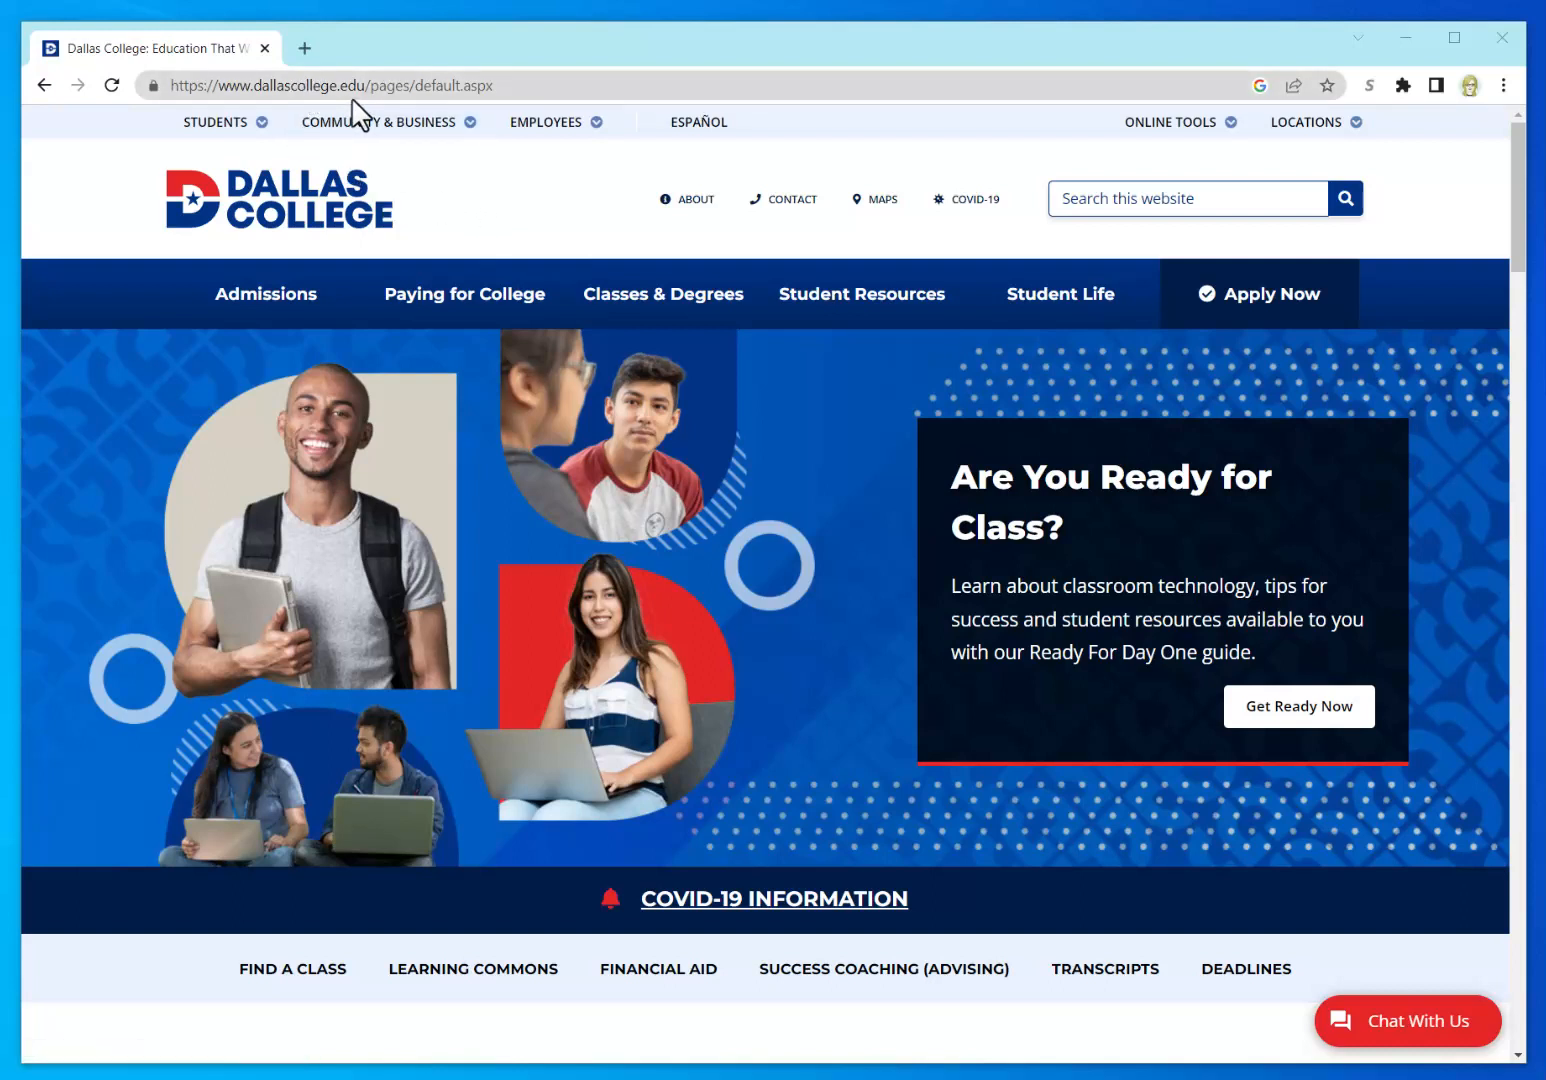
# Step: Open the Student Resources & Support page and scroll down to the Academic Support section
pyautogui.click(826, 296)
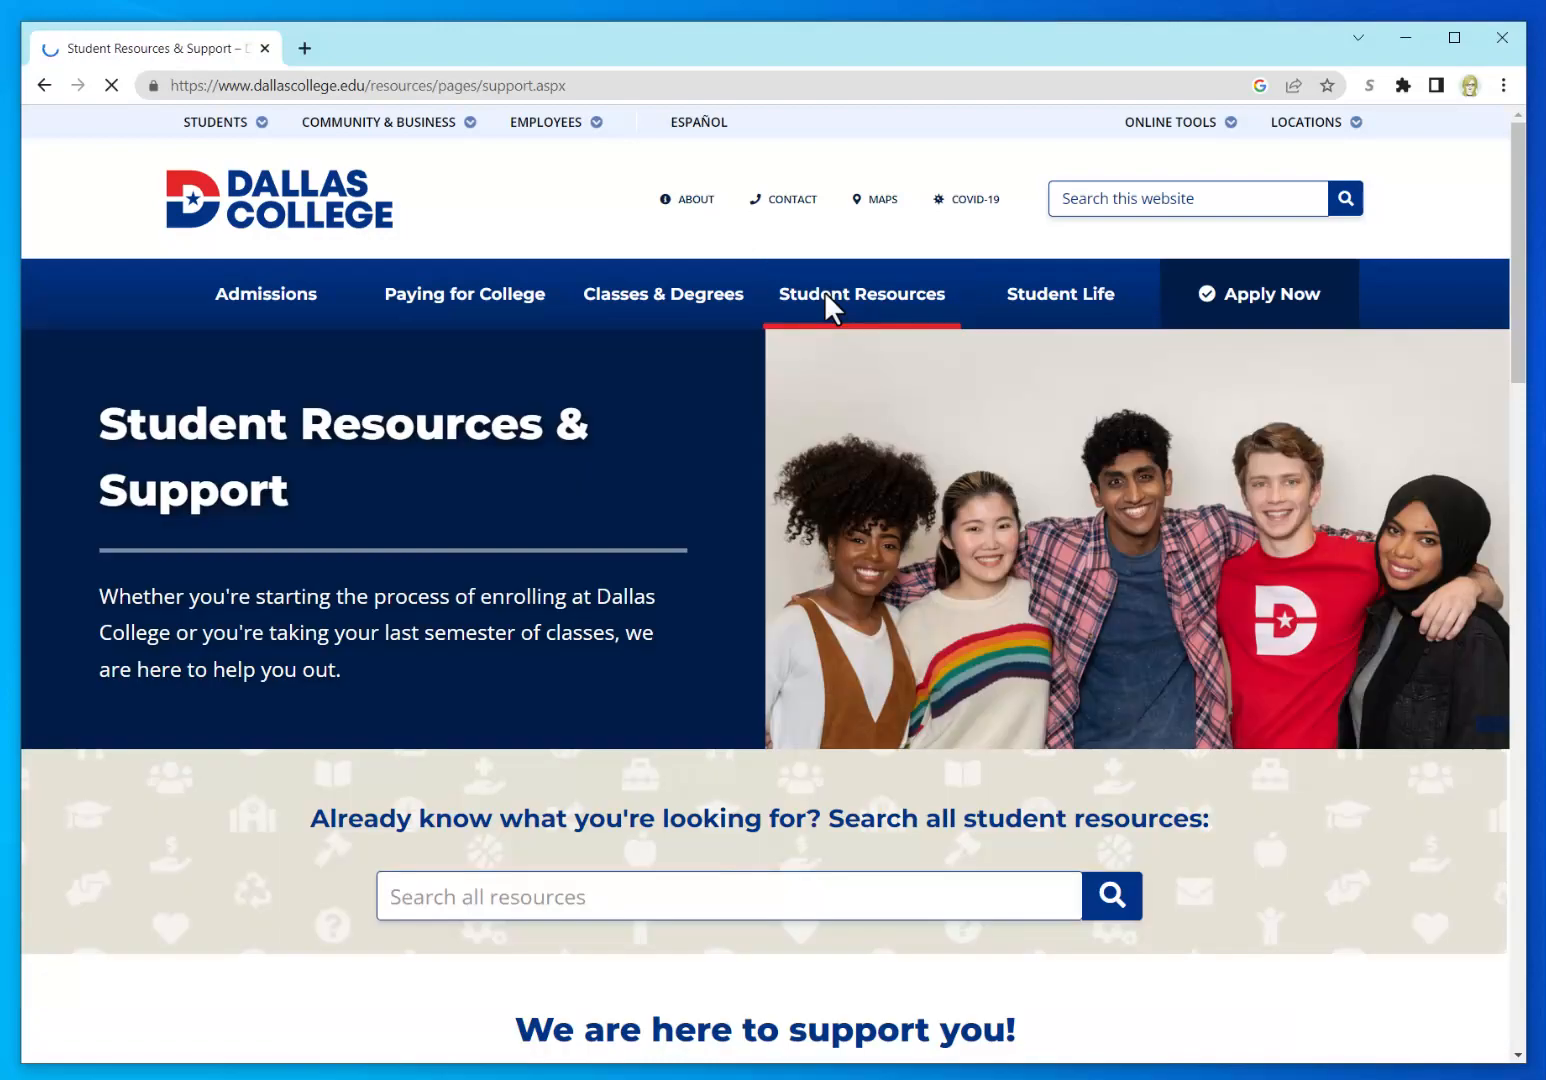
pyautogui.scroll(-6, 690, 620)
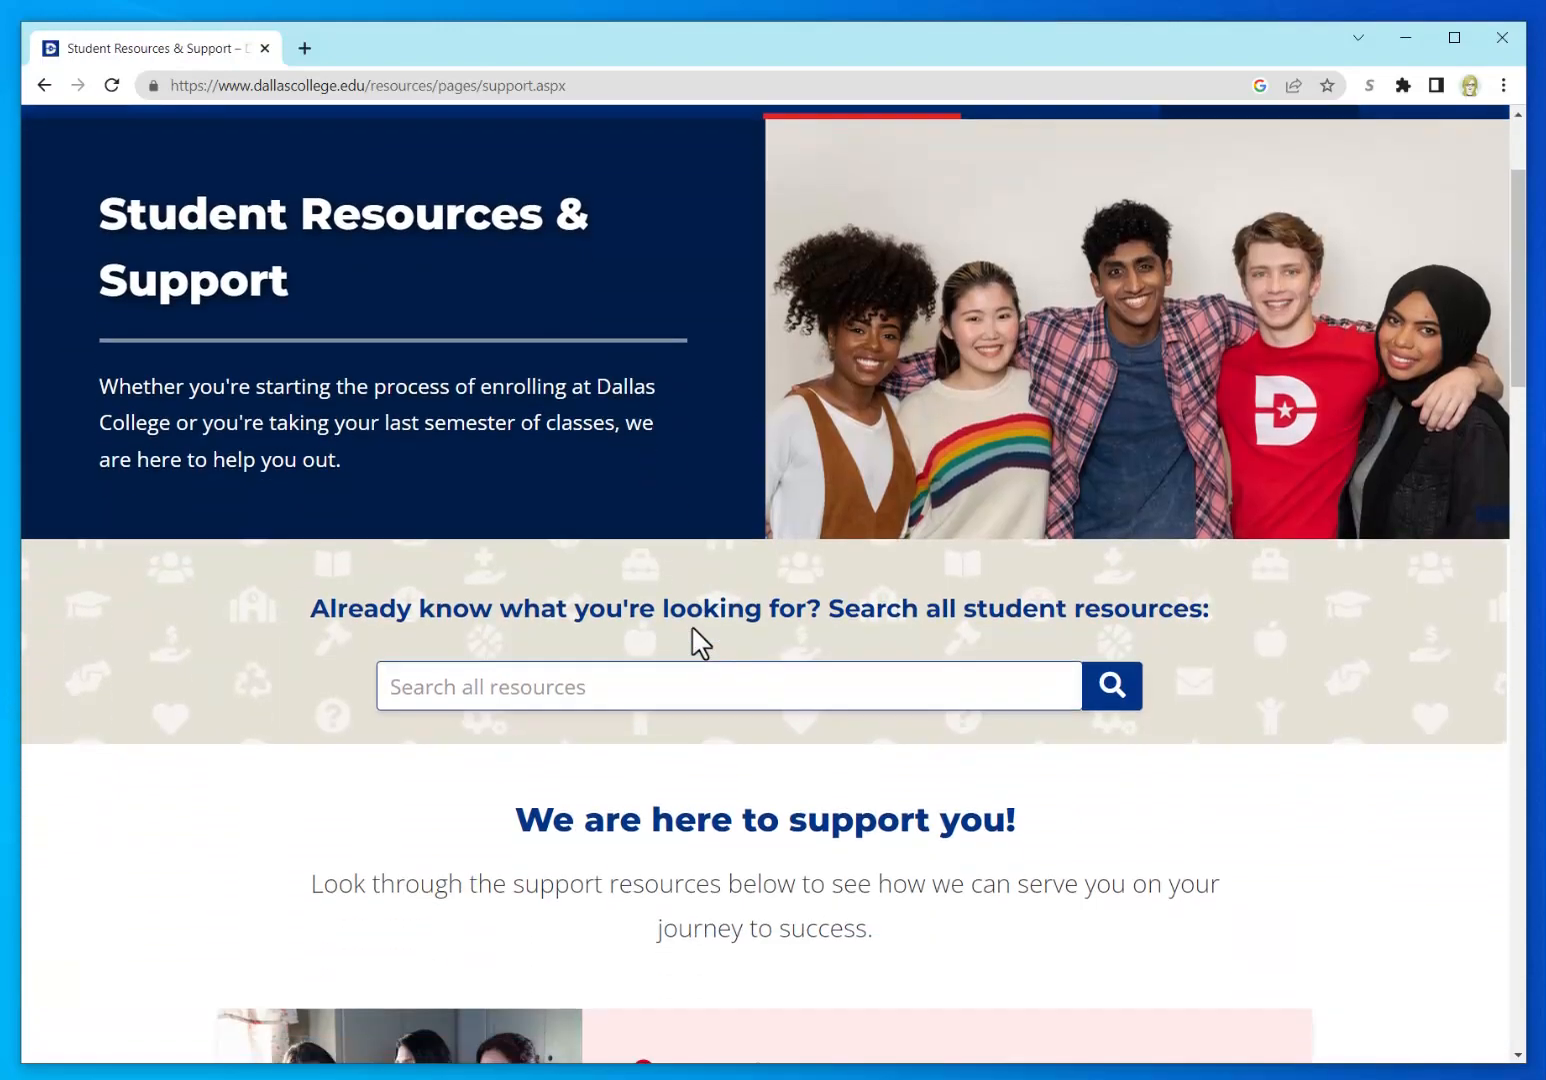
pyautogui.scroll(-7, 697, 640)
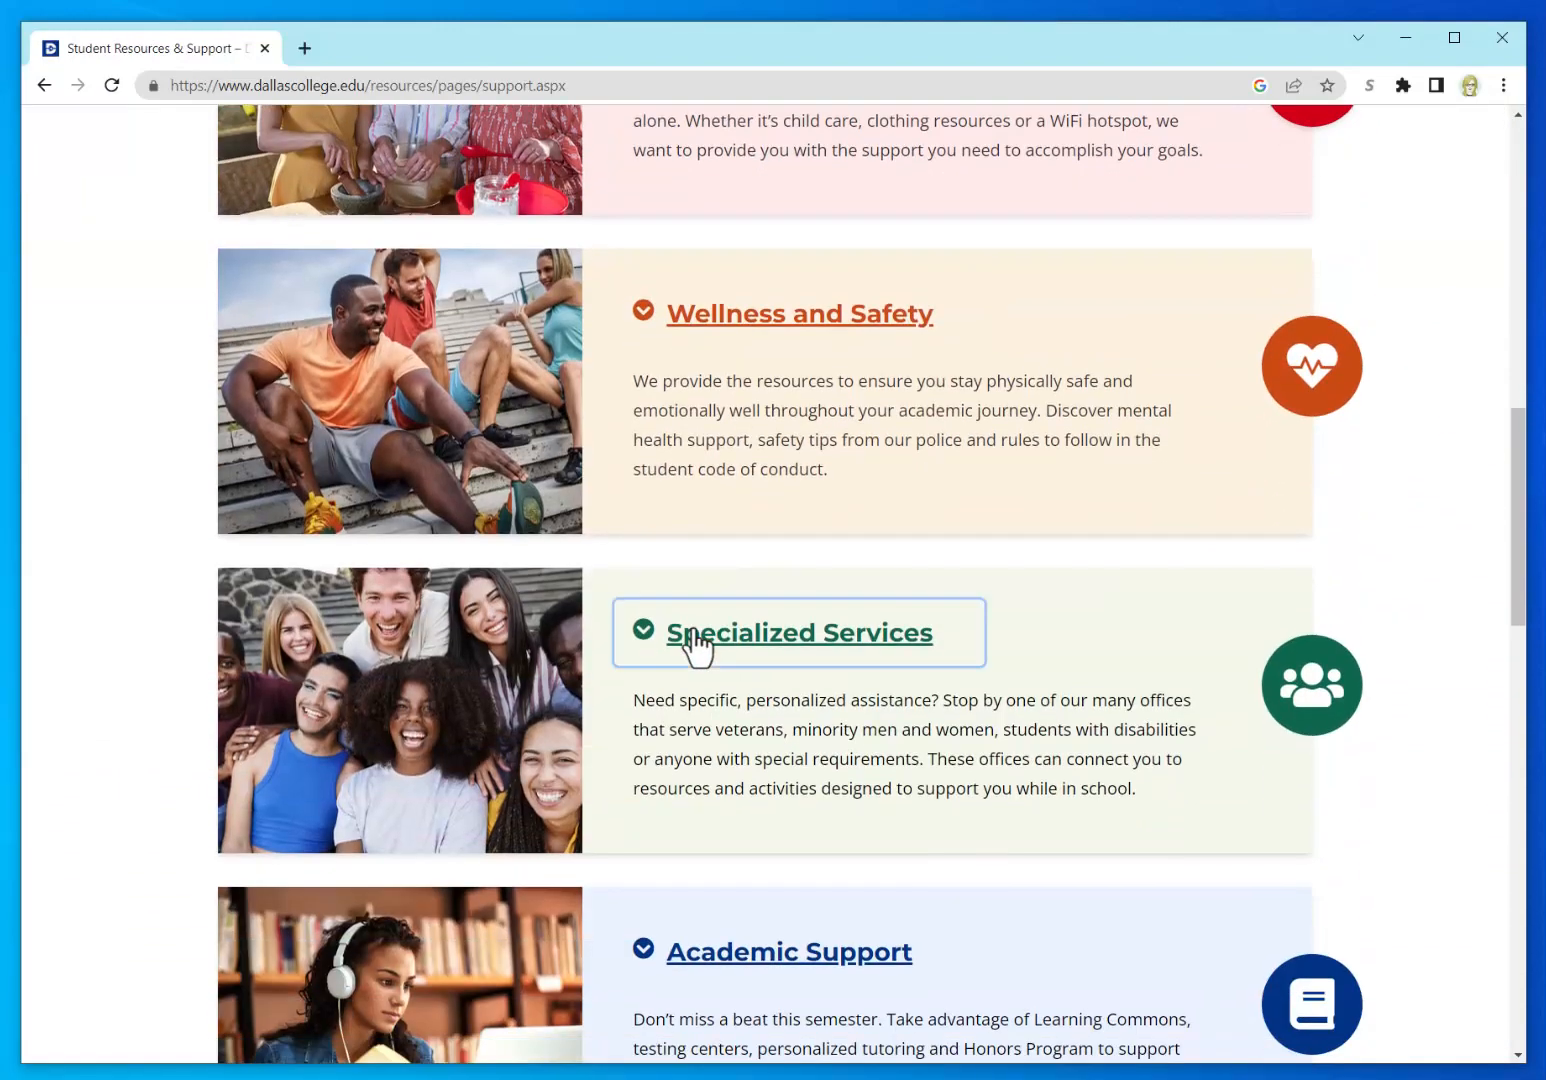
pyautogui.scroll(-2, 697, 645)
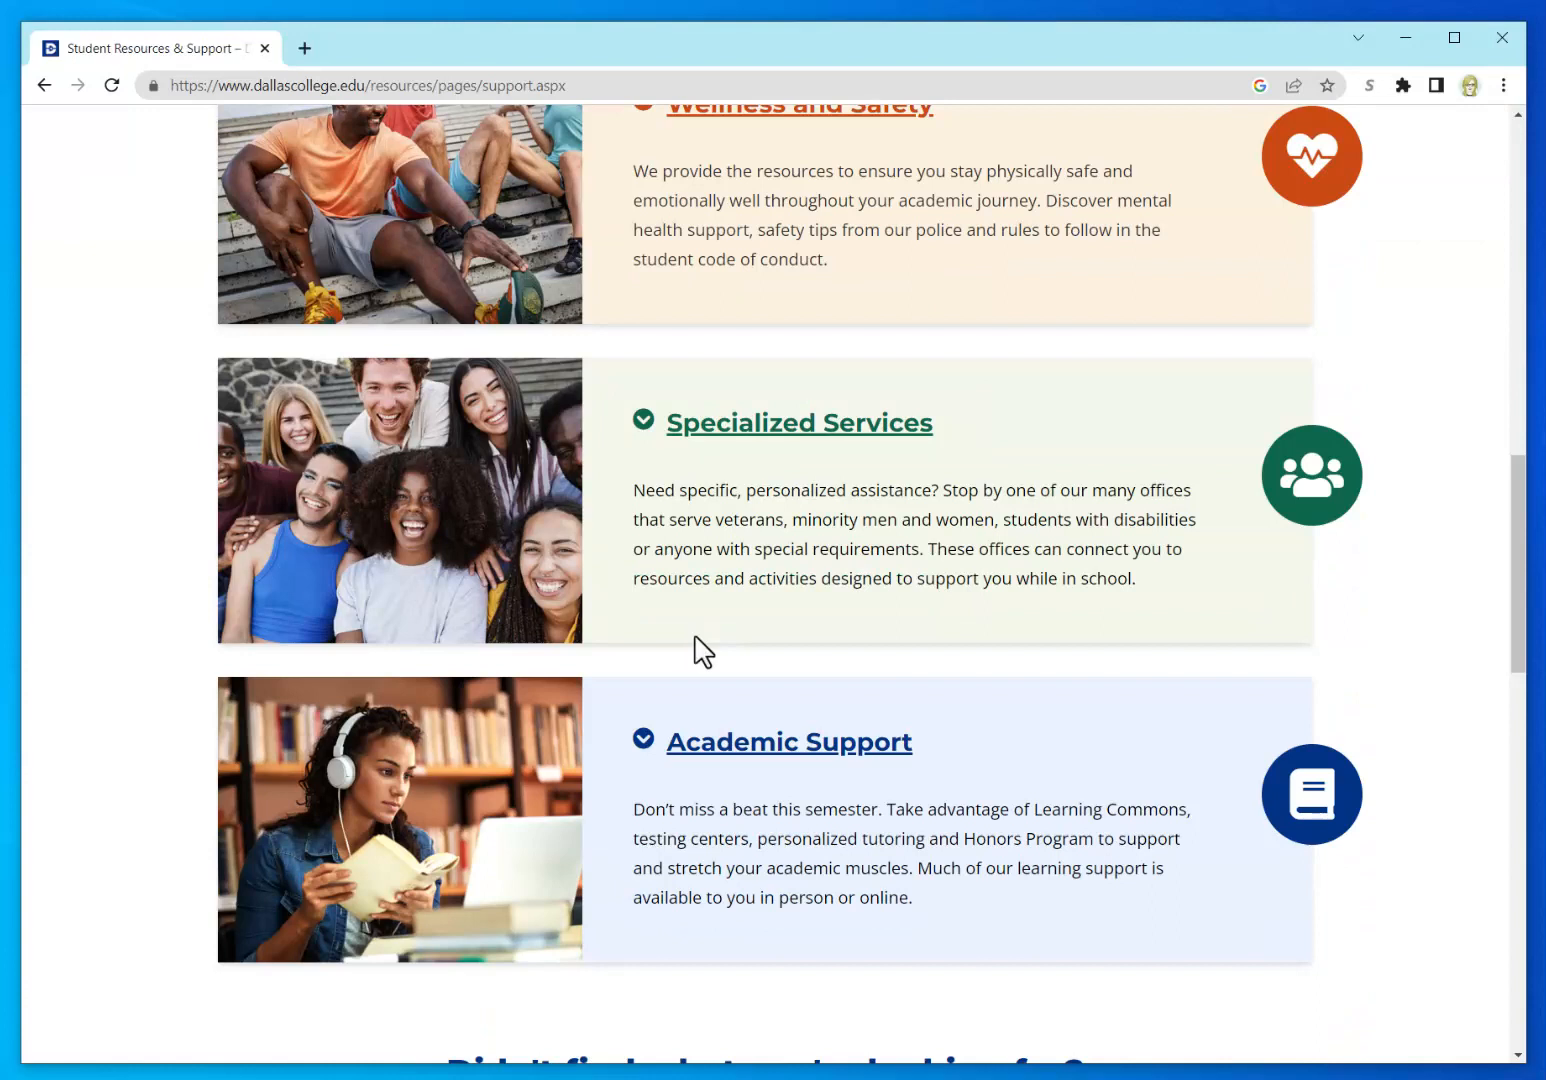
# Step: Expand Academic Support and follow its Library link to the Dallas College Libraries page
pyautogui.click(720, 757)
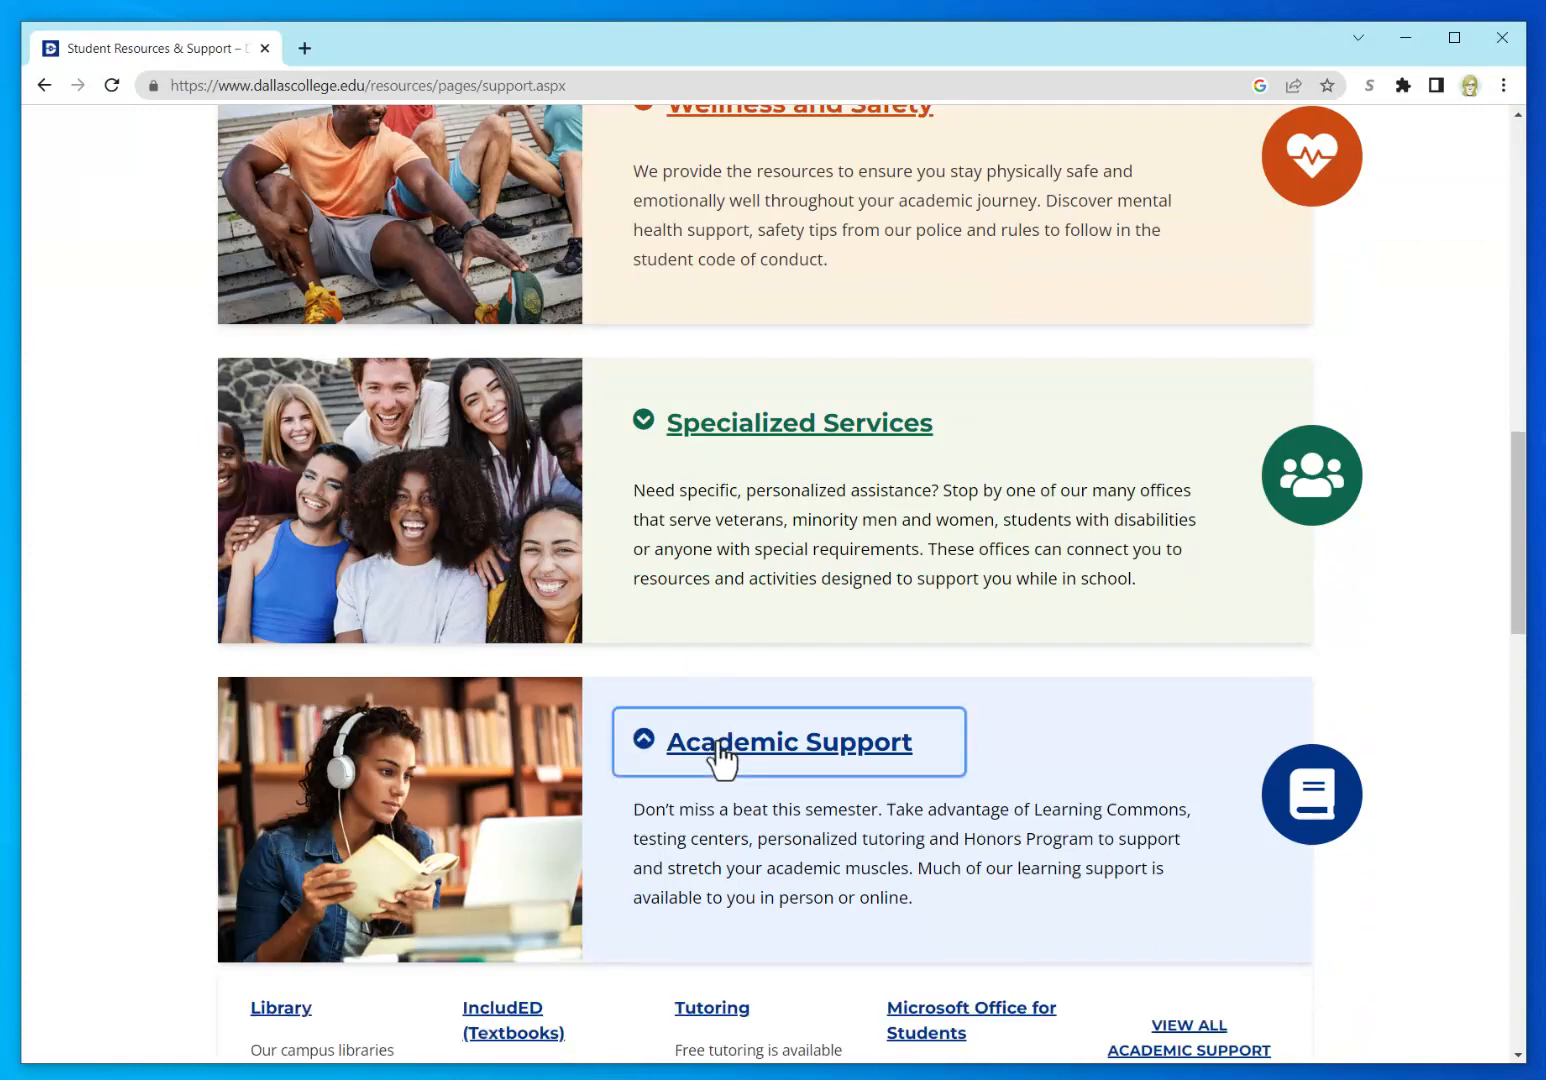
pyautogui.scroll(-3, 707, 768)
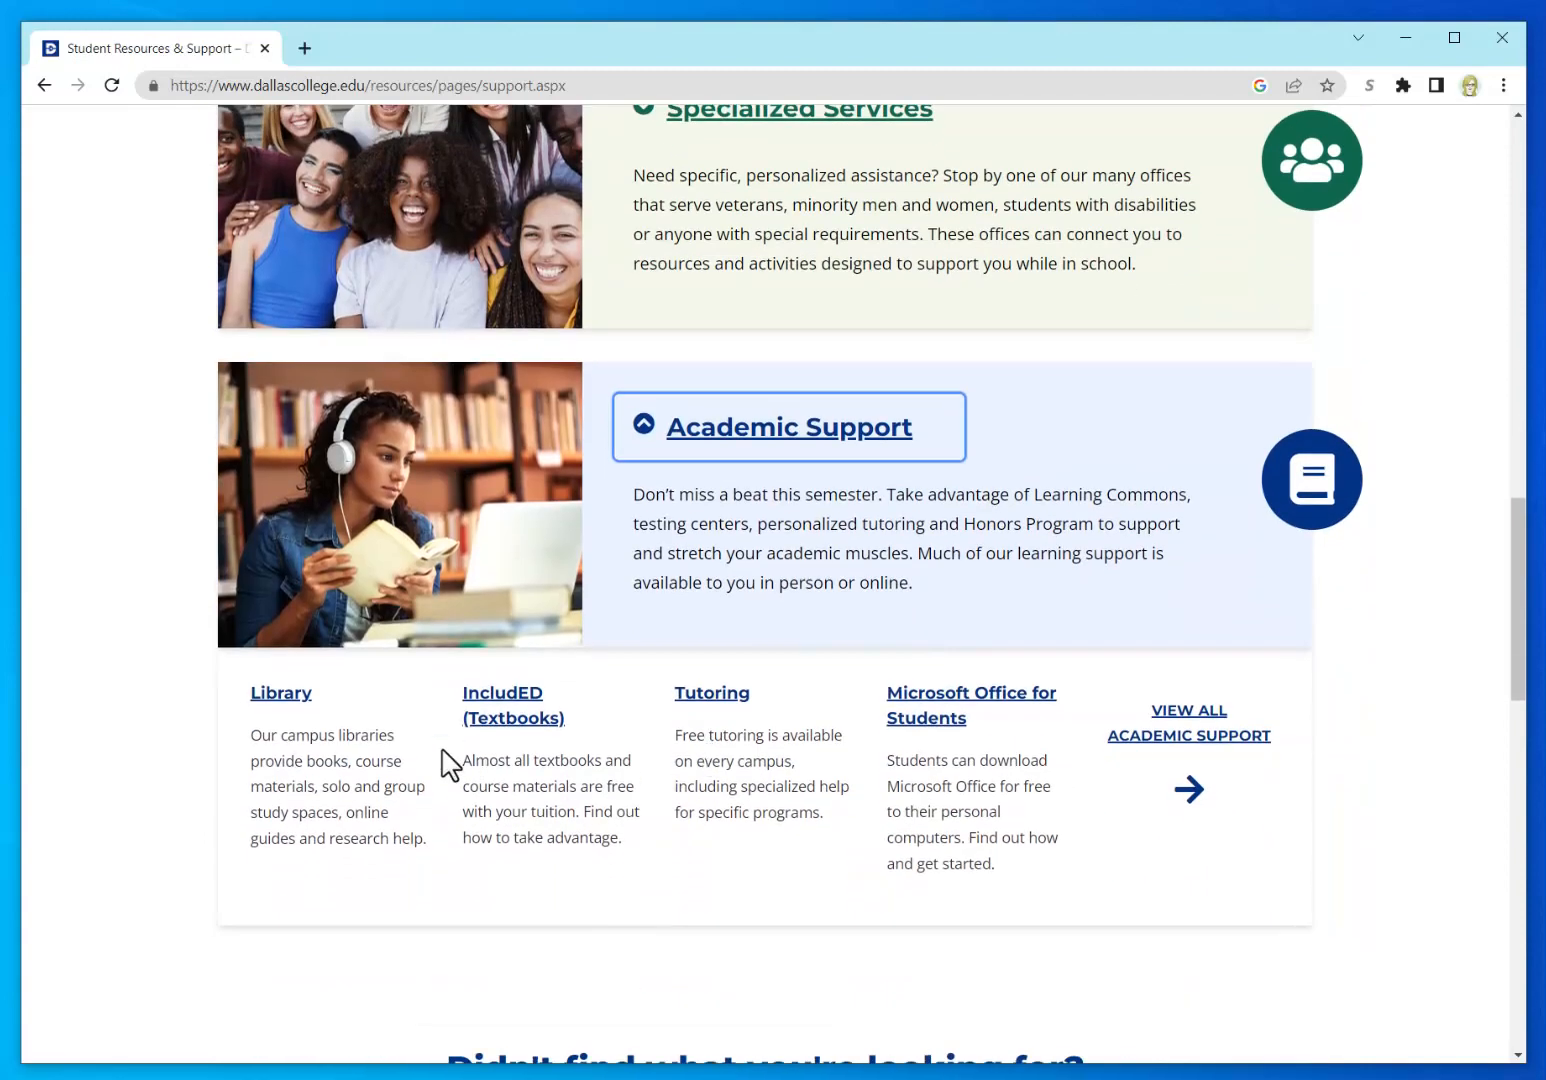
pyautogui.click(272, 693)
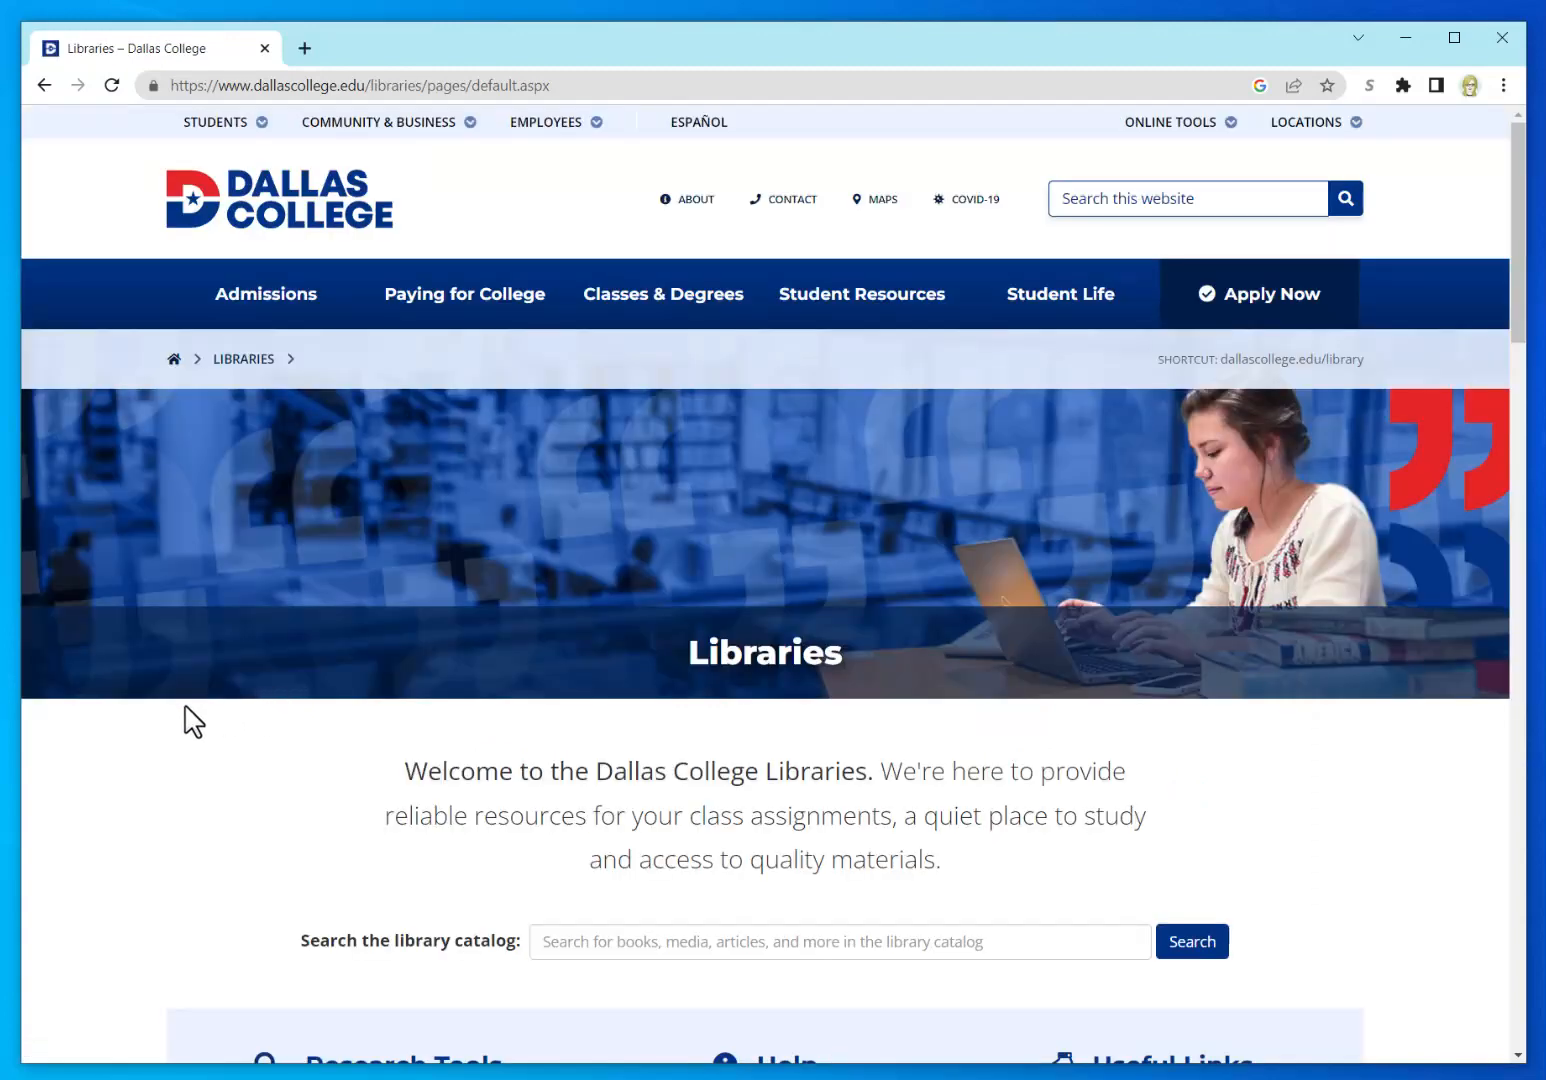
# Step: Scroll down the Dallas College Libraries page to the Visit a Library list of nine campus locations
pyautogui.scroll(-4, 178, 715)
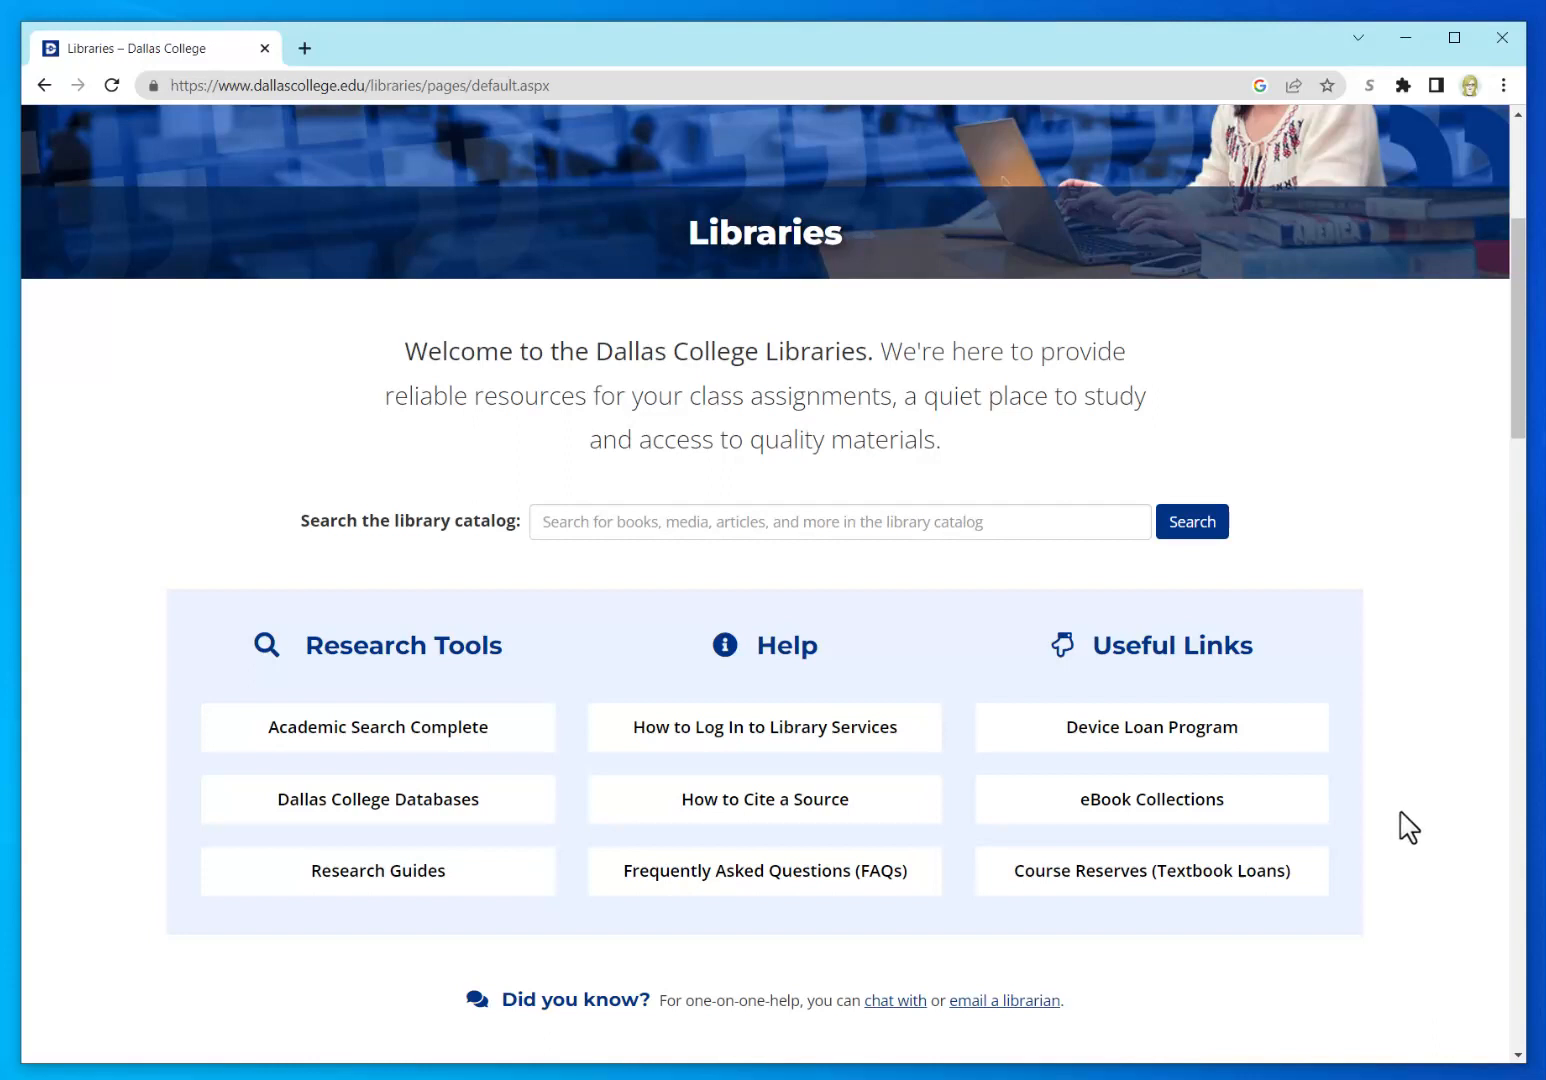
pyautogui.scroll(-1, 1415, 828)
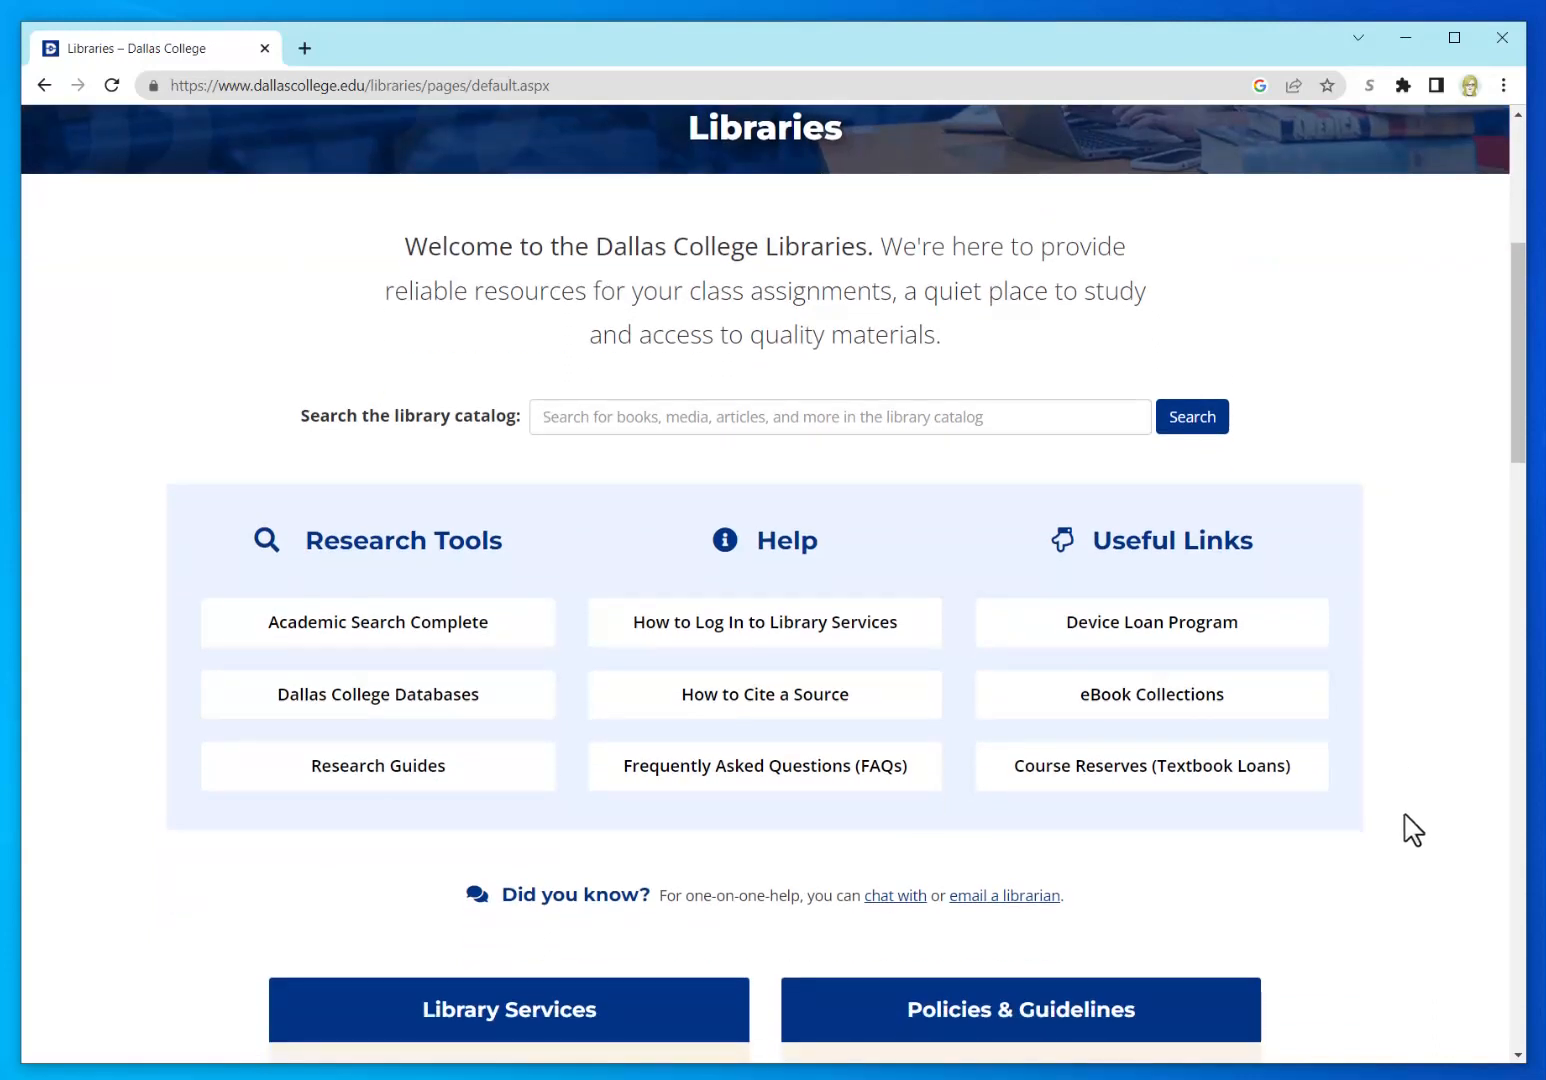
pyautogui.scroll(-3, 1415, 826)
pyautogui.scroll(-1, 1413, 820)
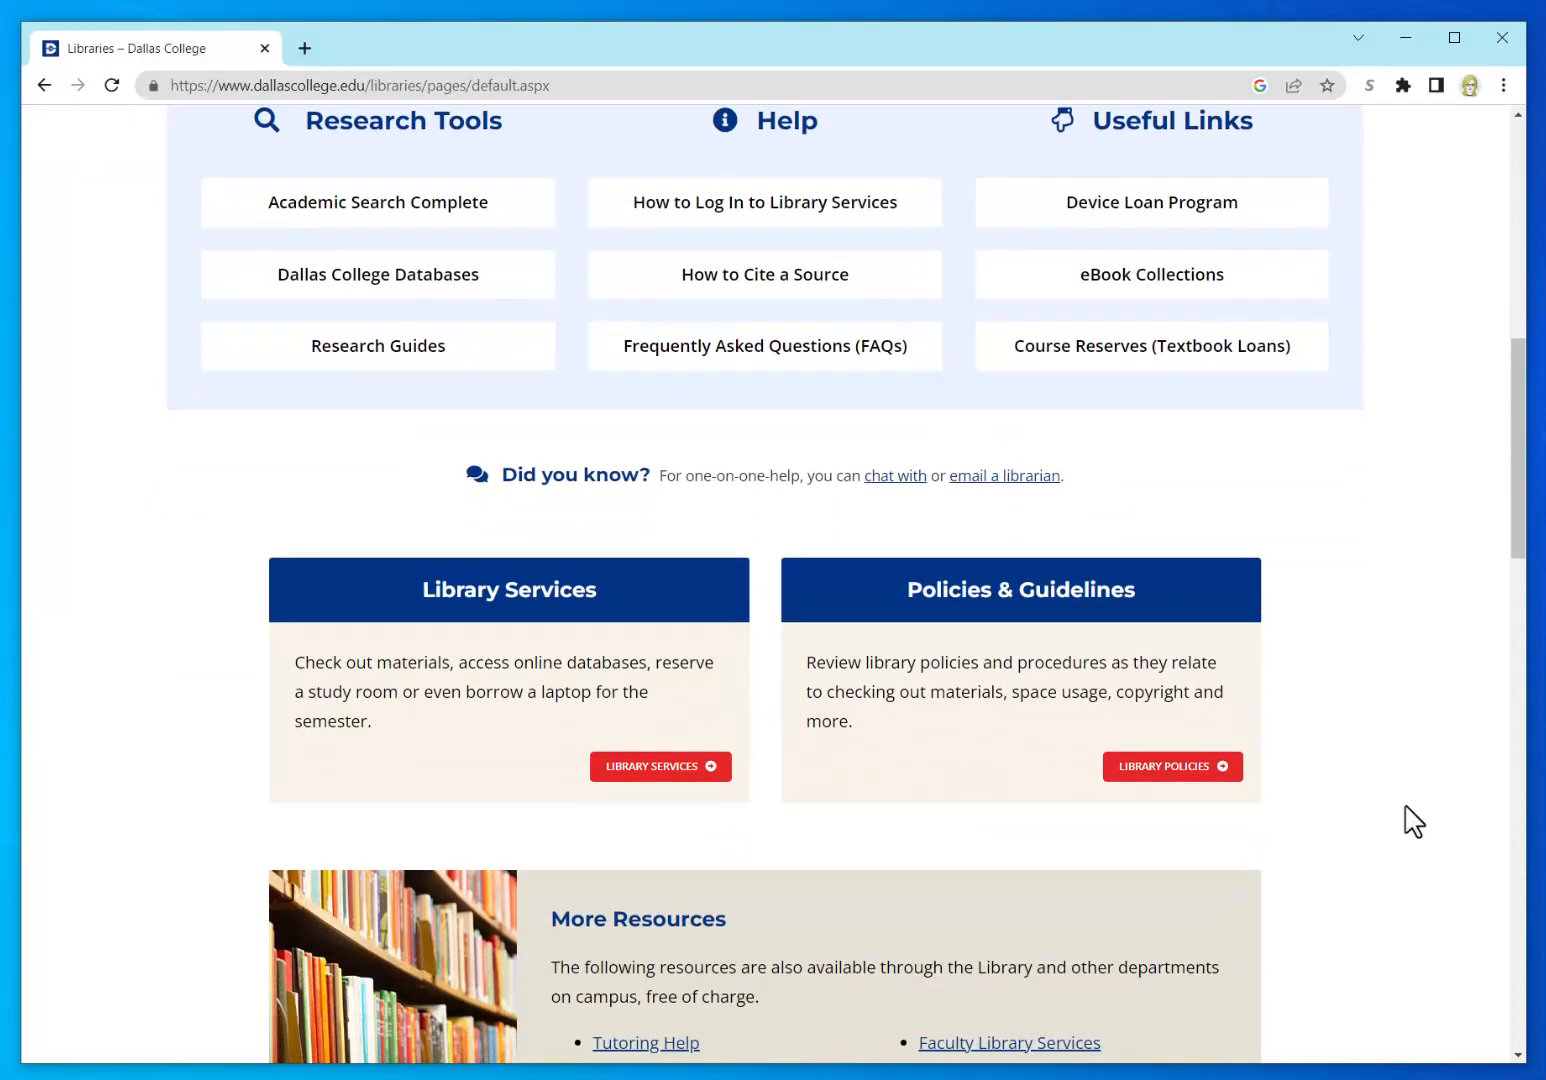
pyautogui.scroll(-1, 1410, 818)
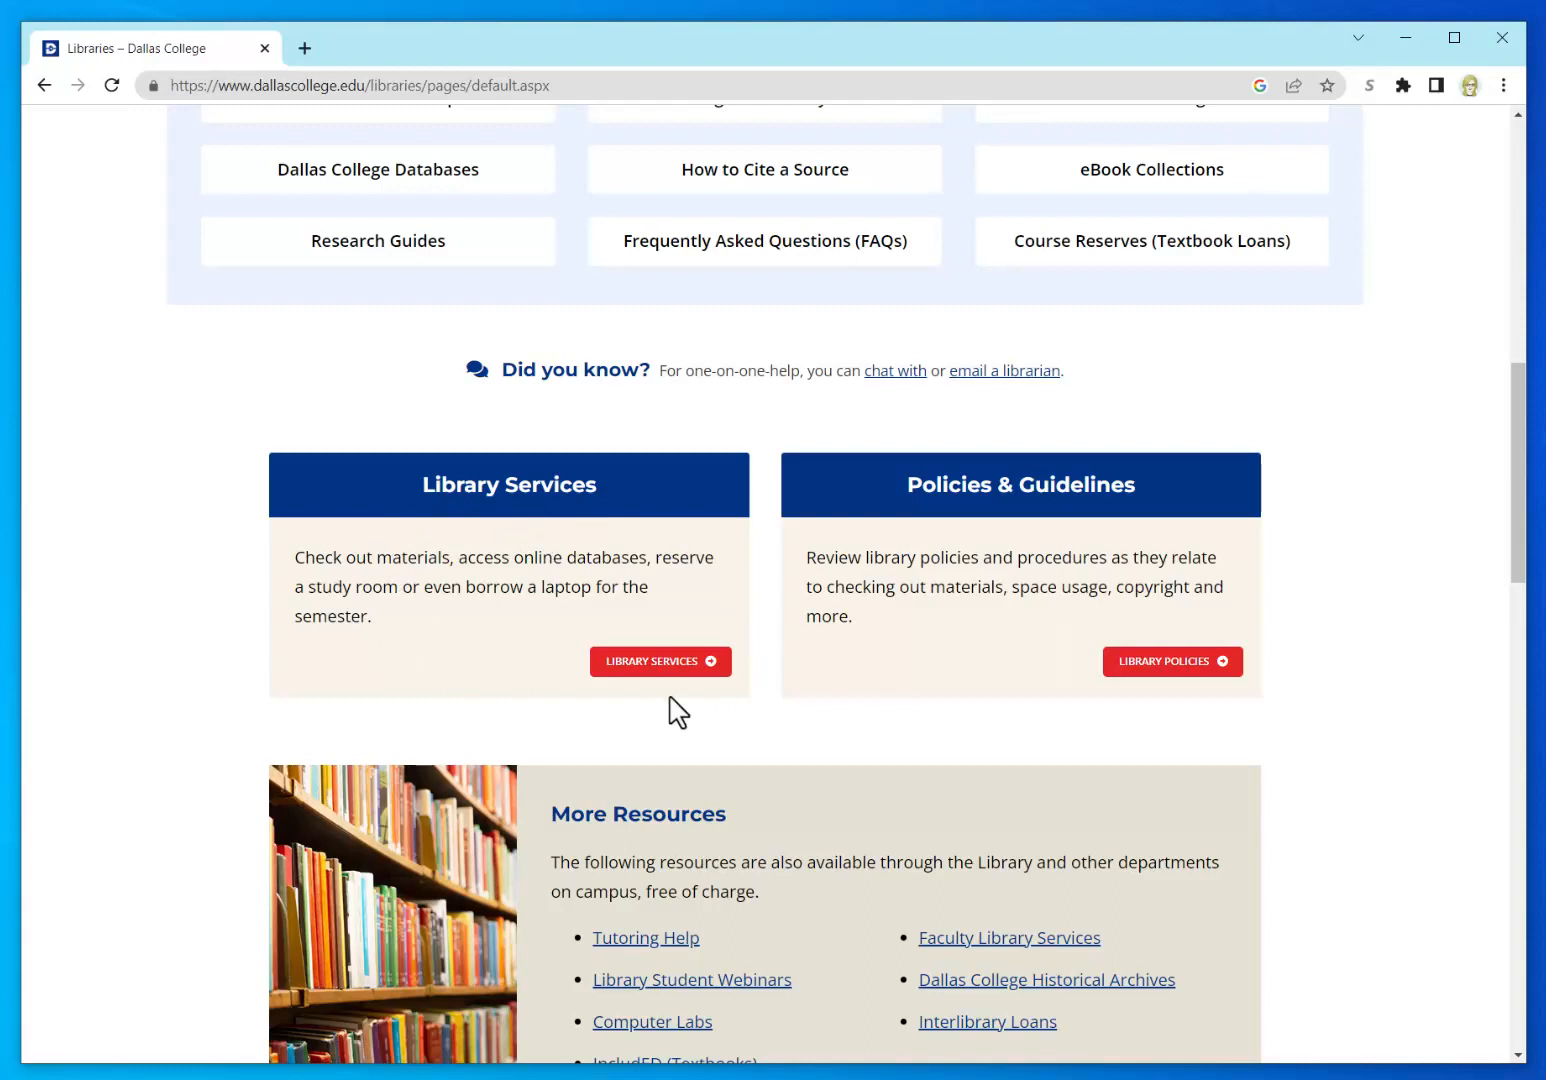
pyautogui.click(692, 661)
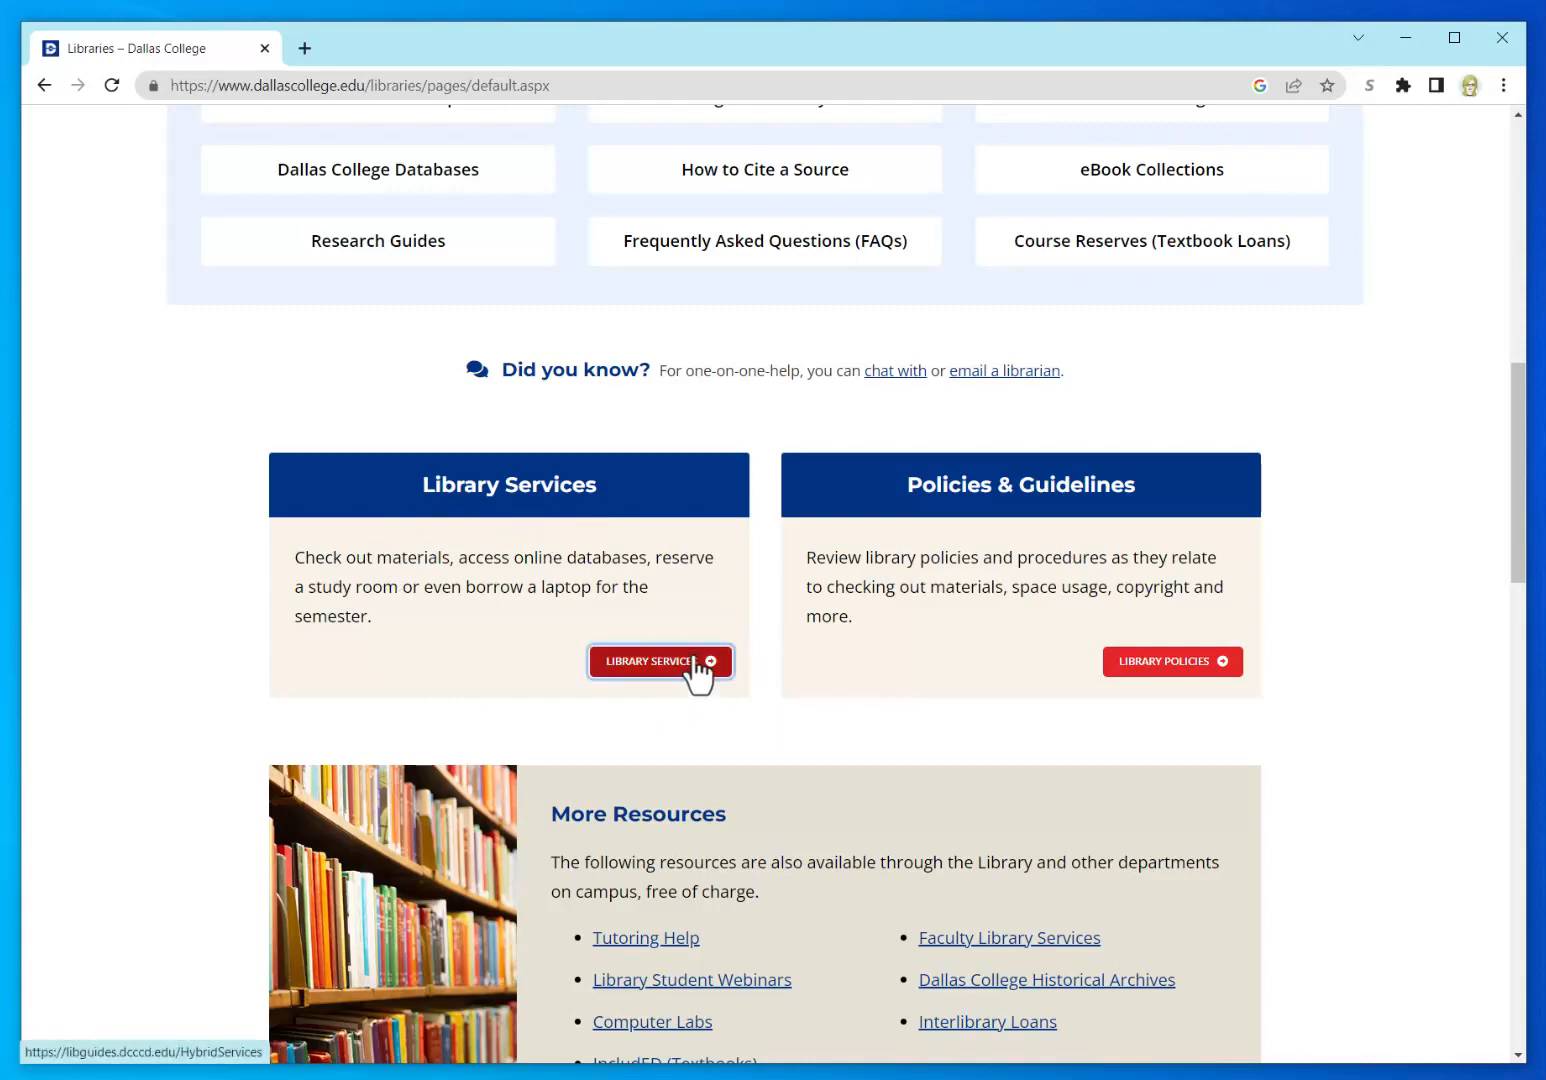
pyautogui.scroll(-2, 165, 685)
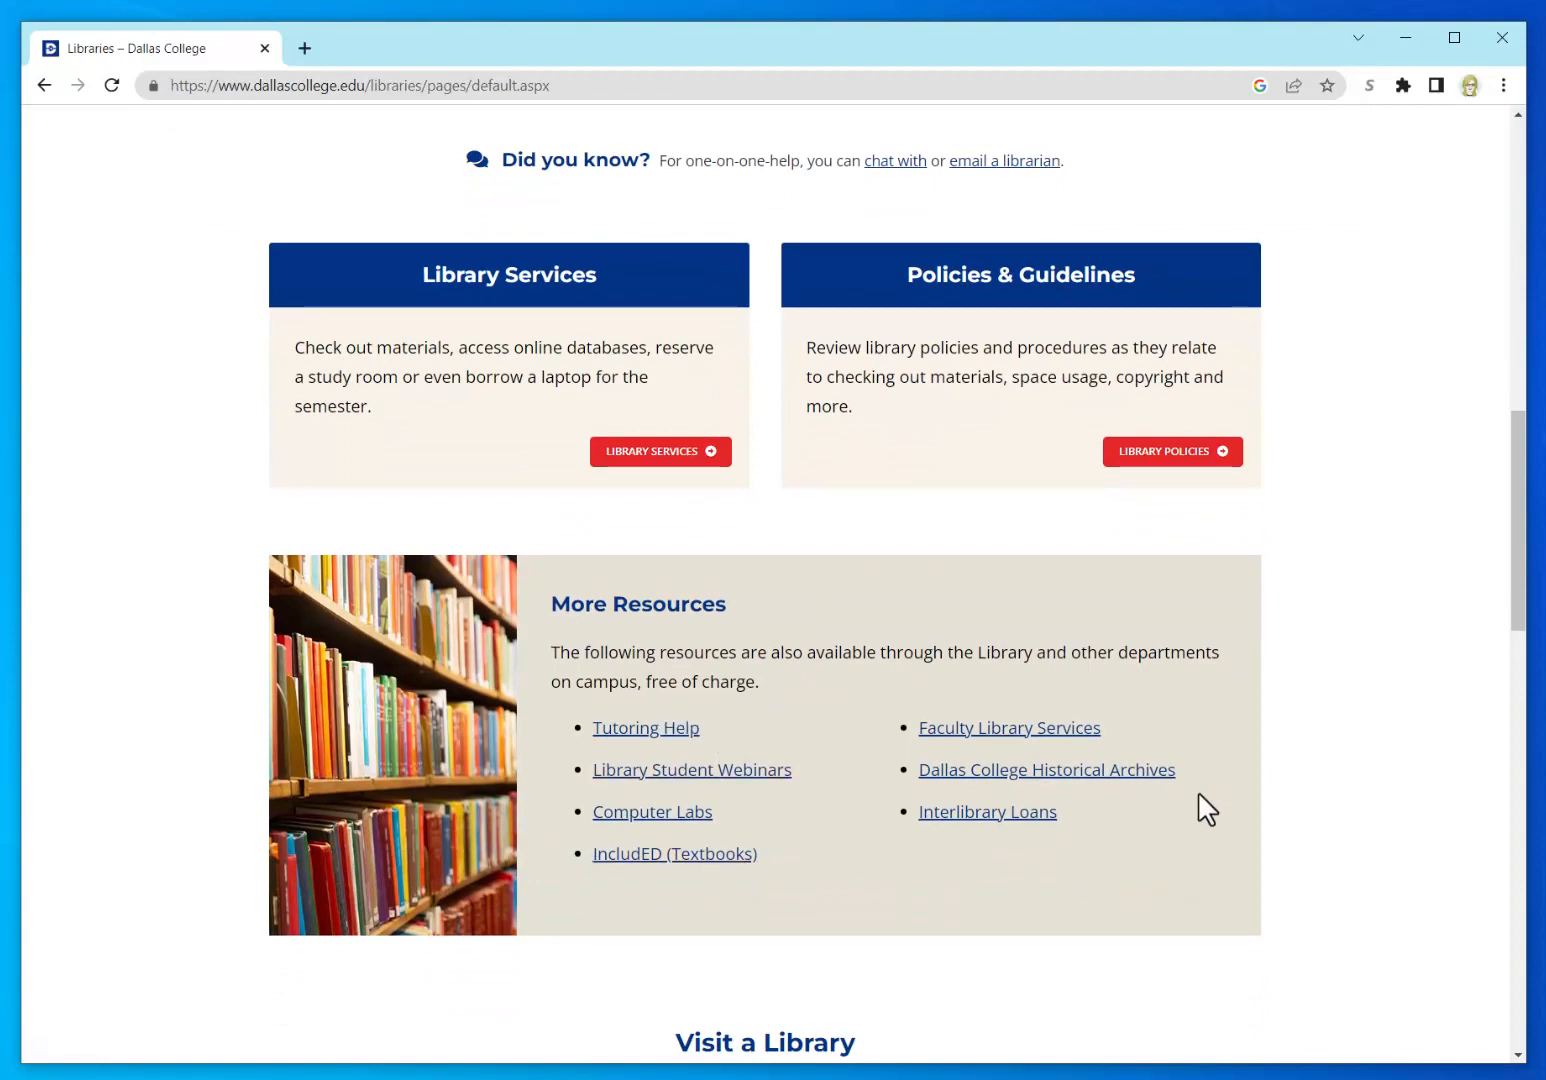
pyautogui.scroll(-8, 1339, 828)
pyautogui.scroll(-1, 1341, 828)
pyautogui.scroll(1, 1339, 828)
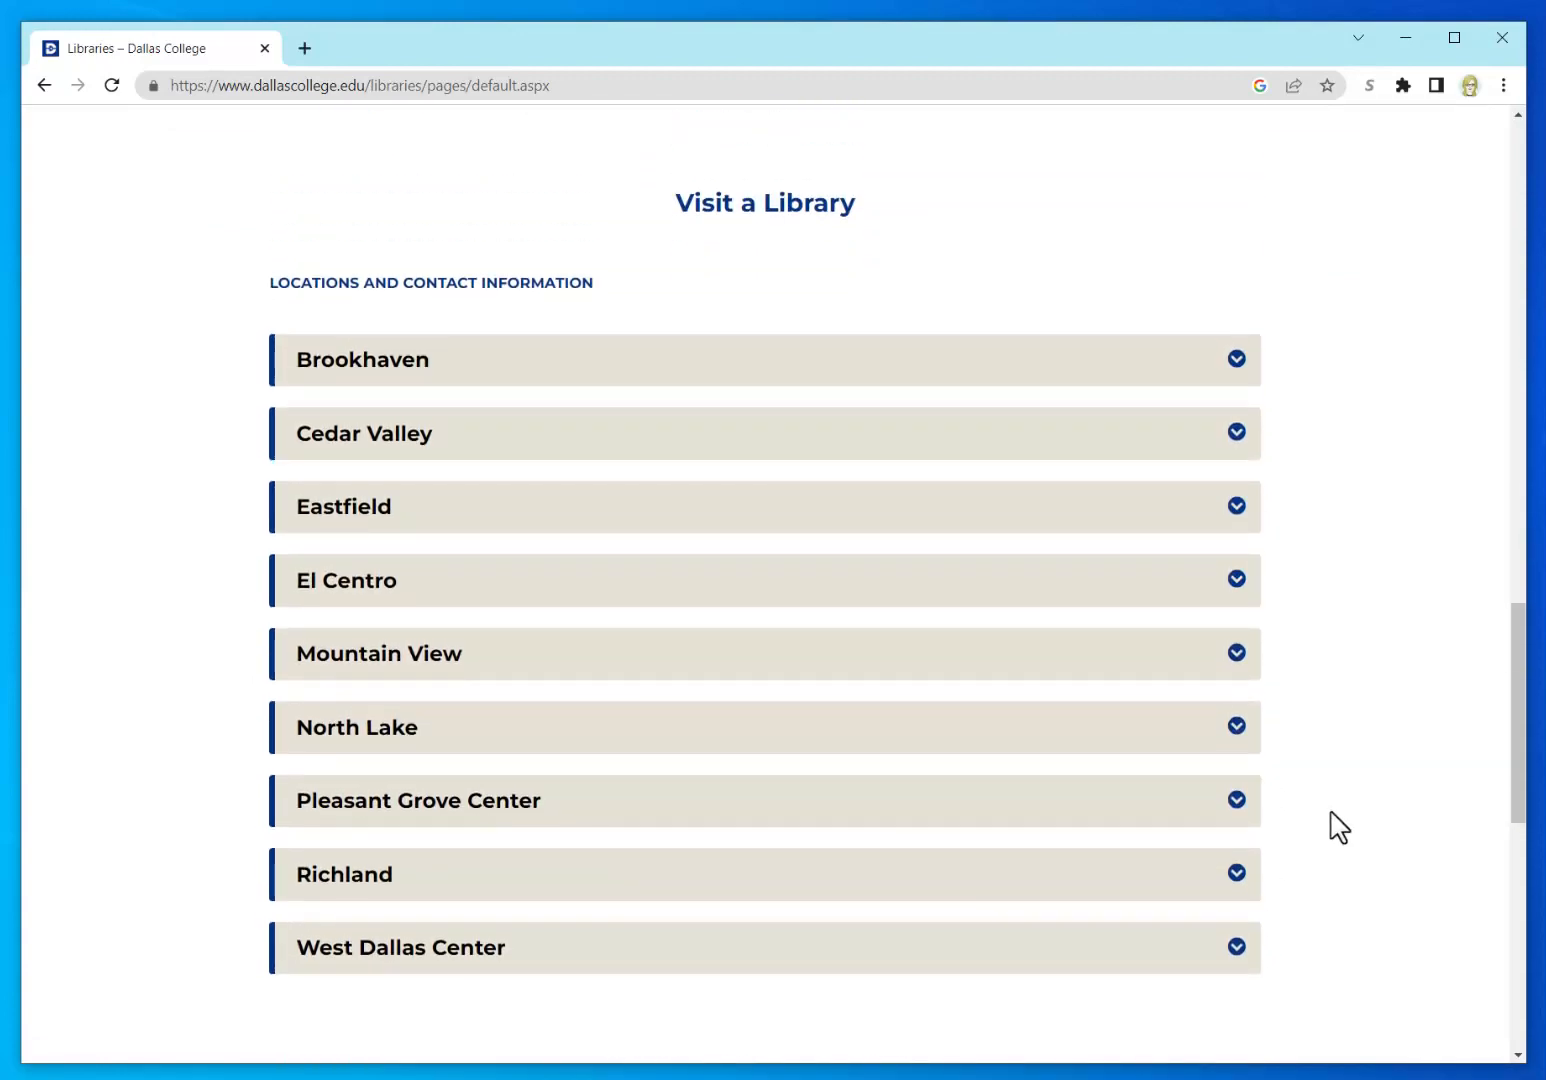
# Step: Expand North Lake's visit address and reference contact details, then return up to Research Tools
pyautogui.click(338, 752)
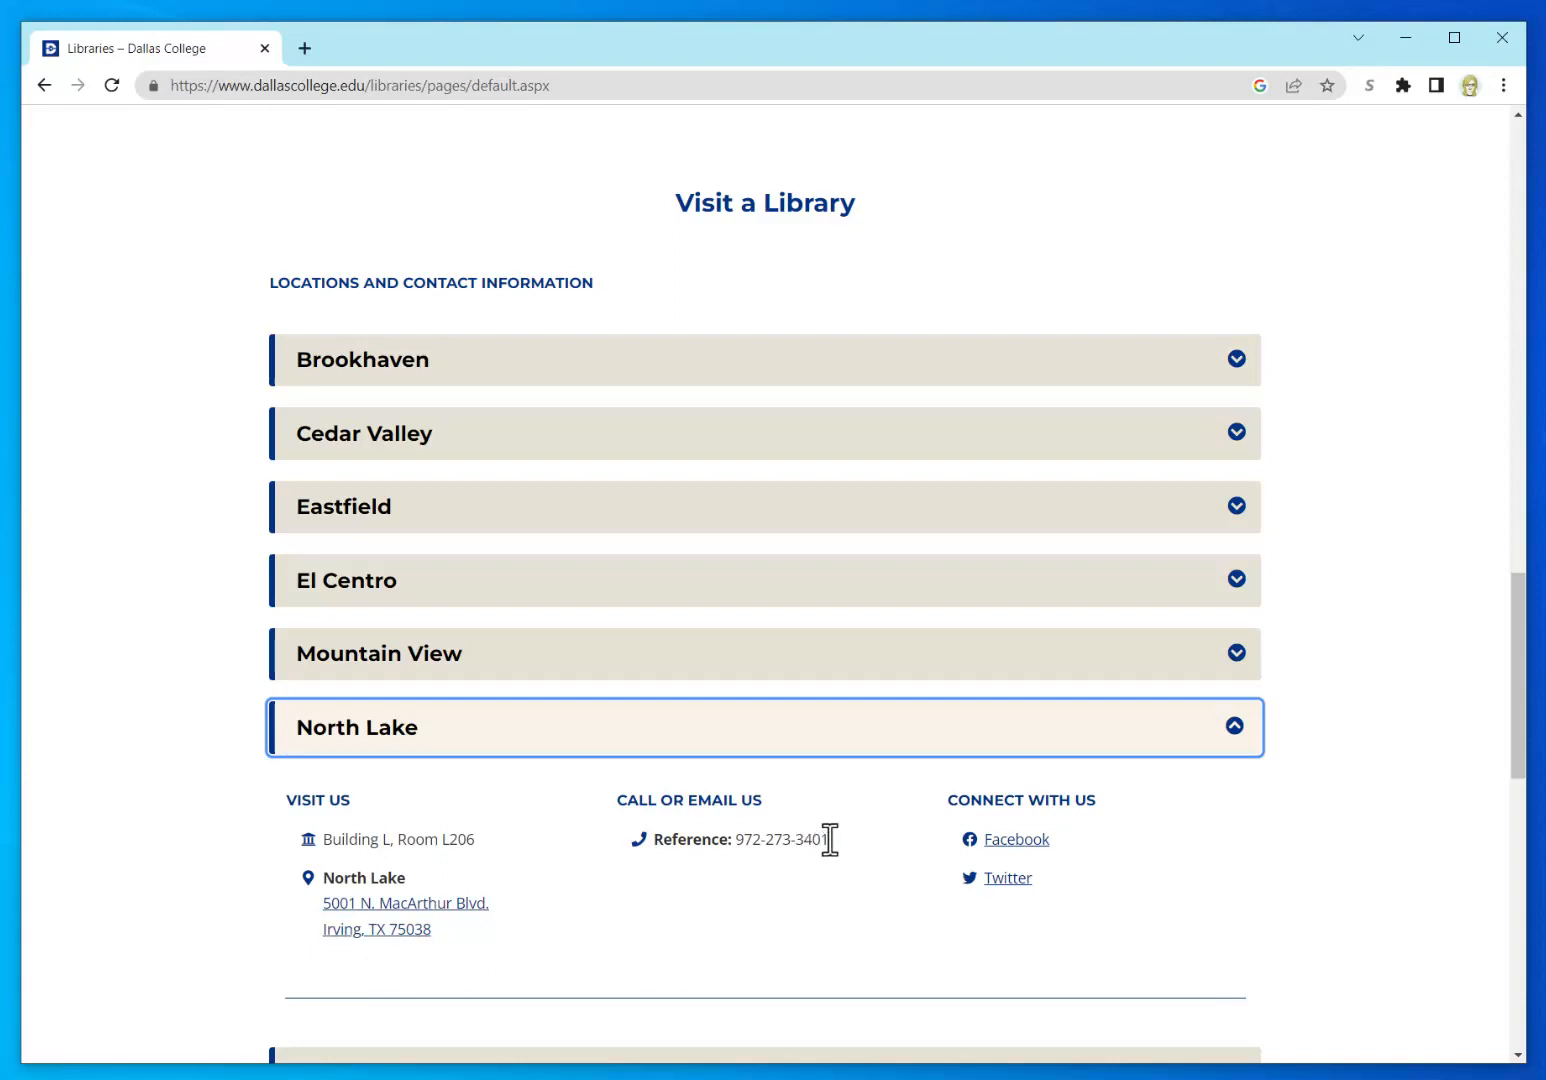
pyautogui.moveTo(830, 842); pyautogui.dragTo(650, 848)
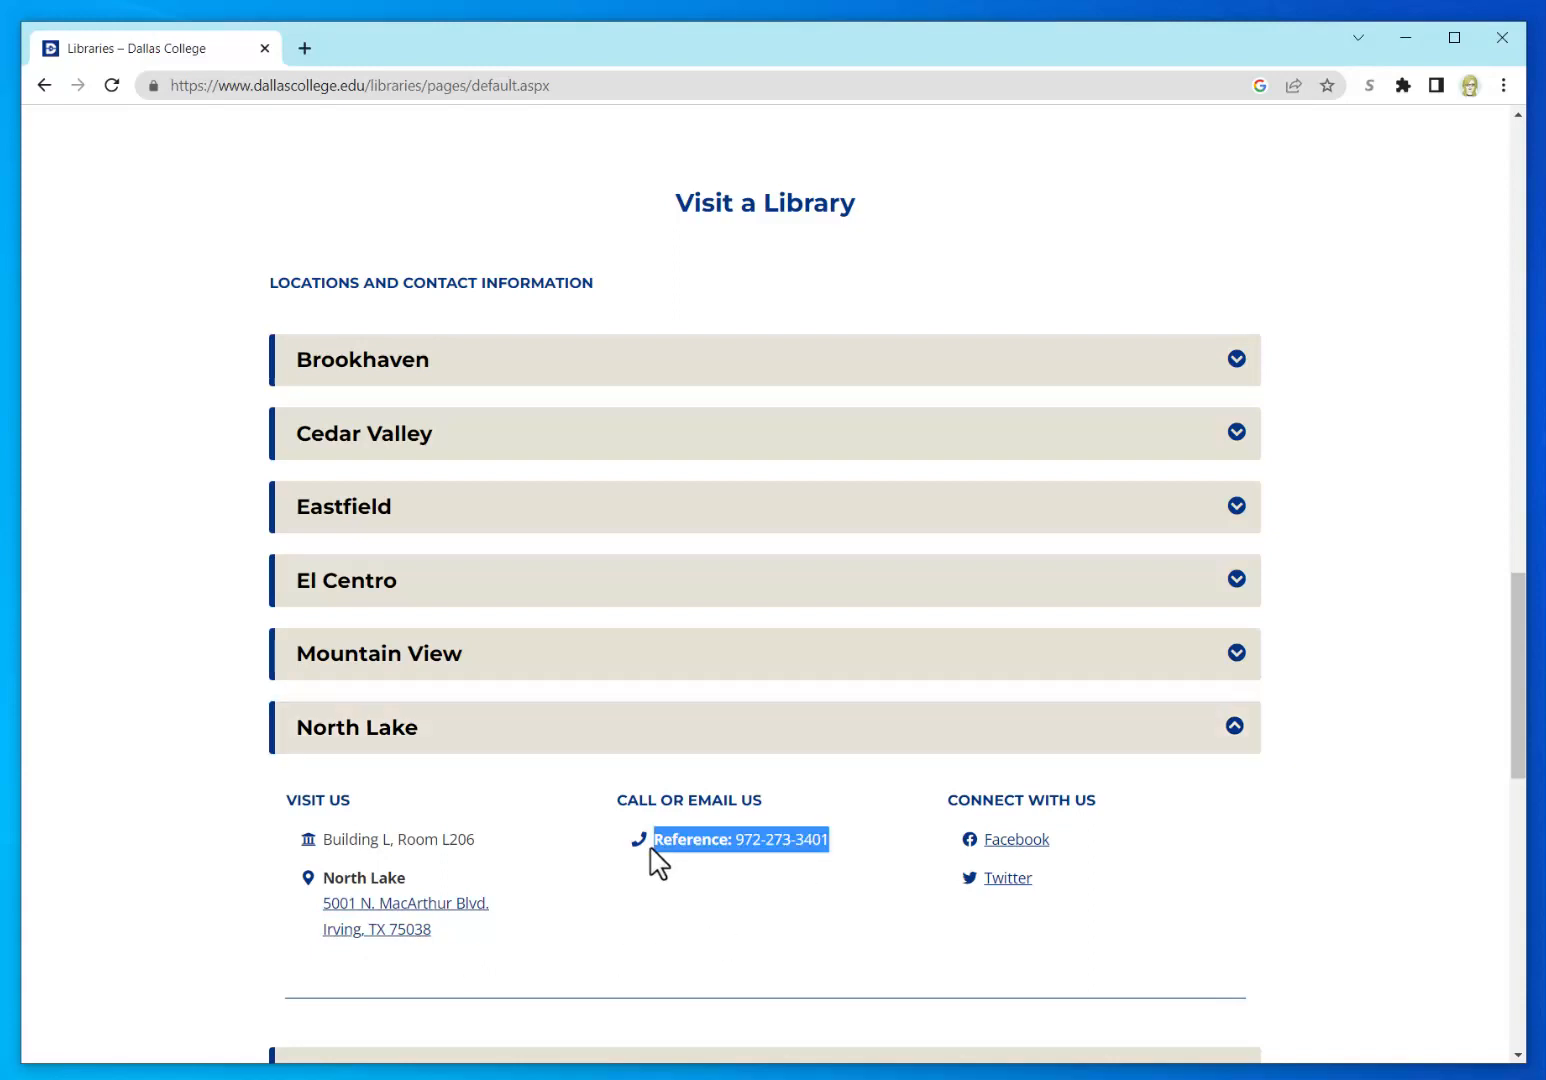
pyautogui.click(559, 922)
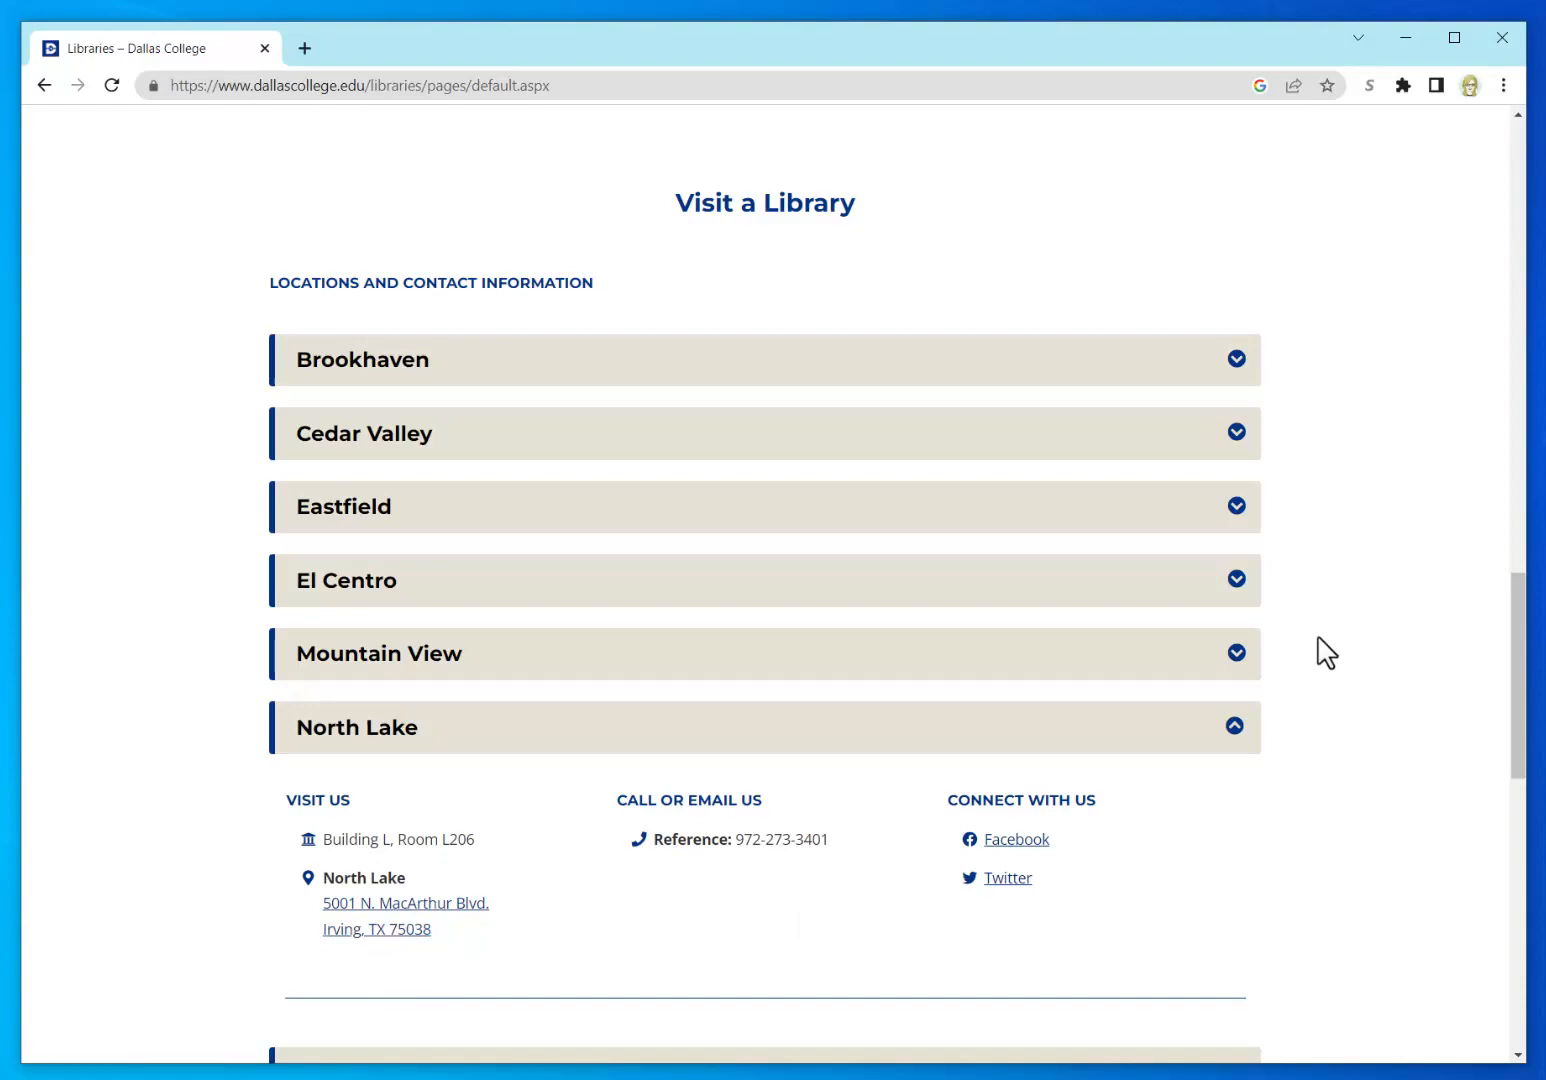
pyautogui.scroll(12, 1331, 650)
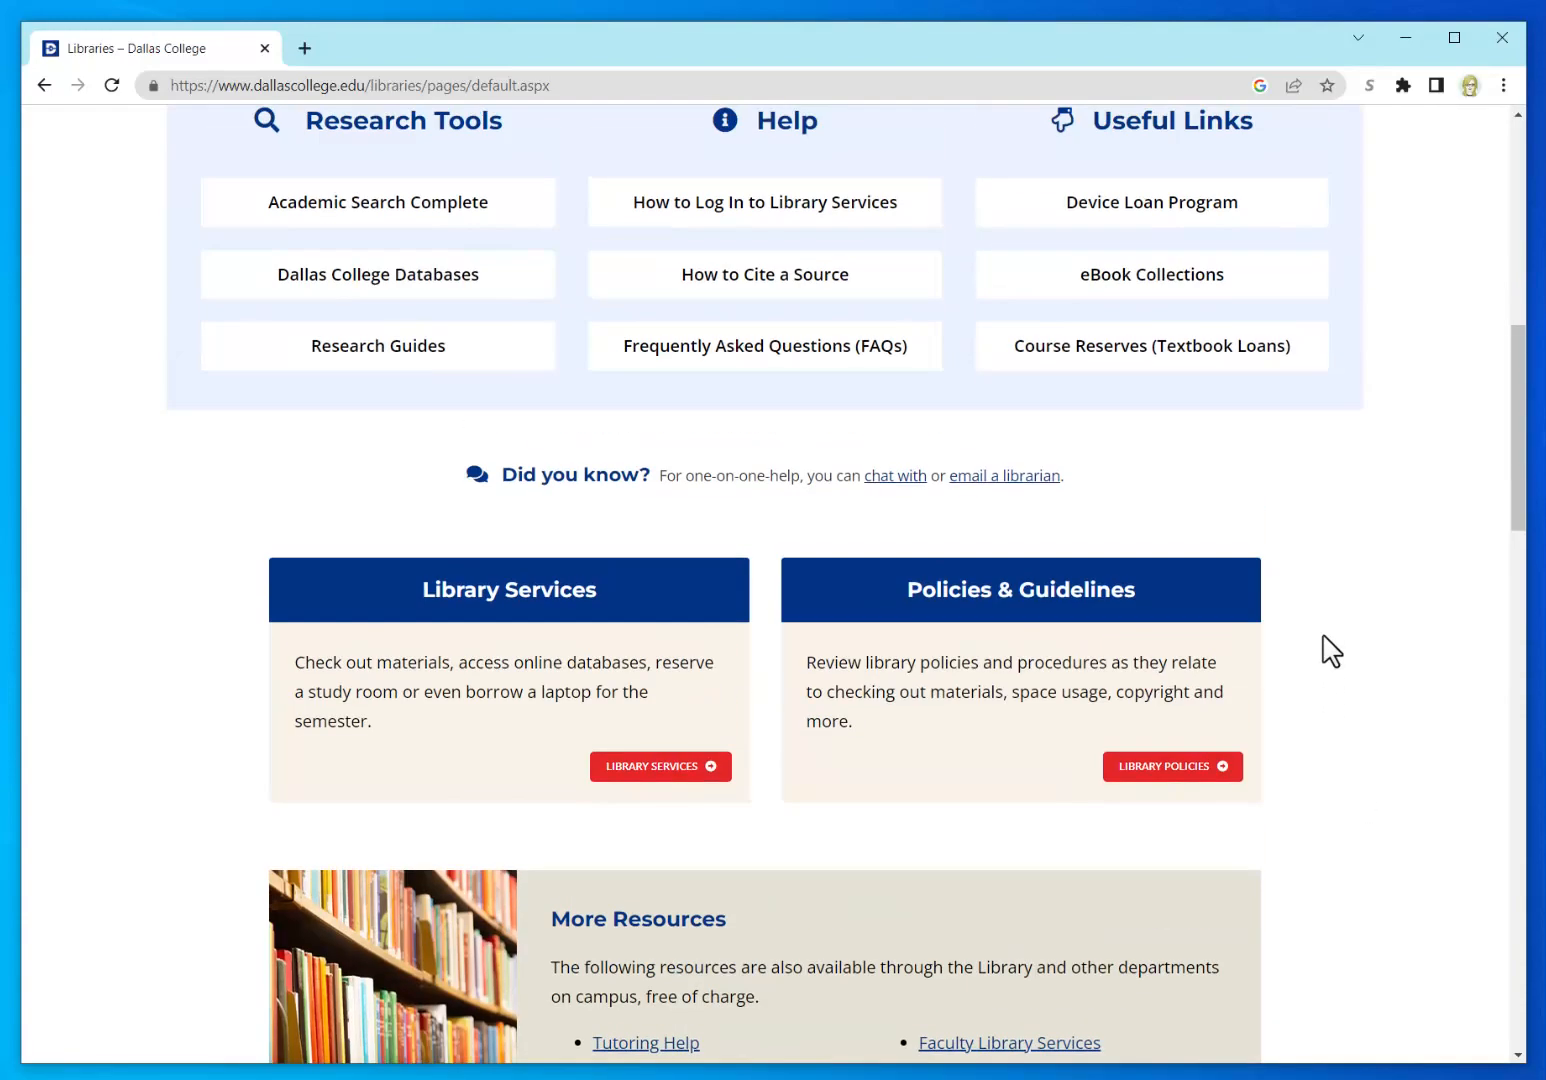
pyautogui.scroll(3, 1331, 650)
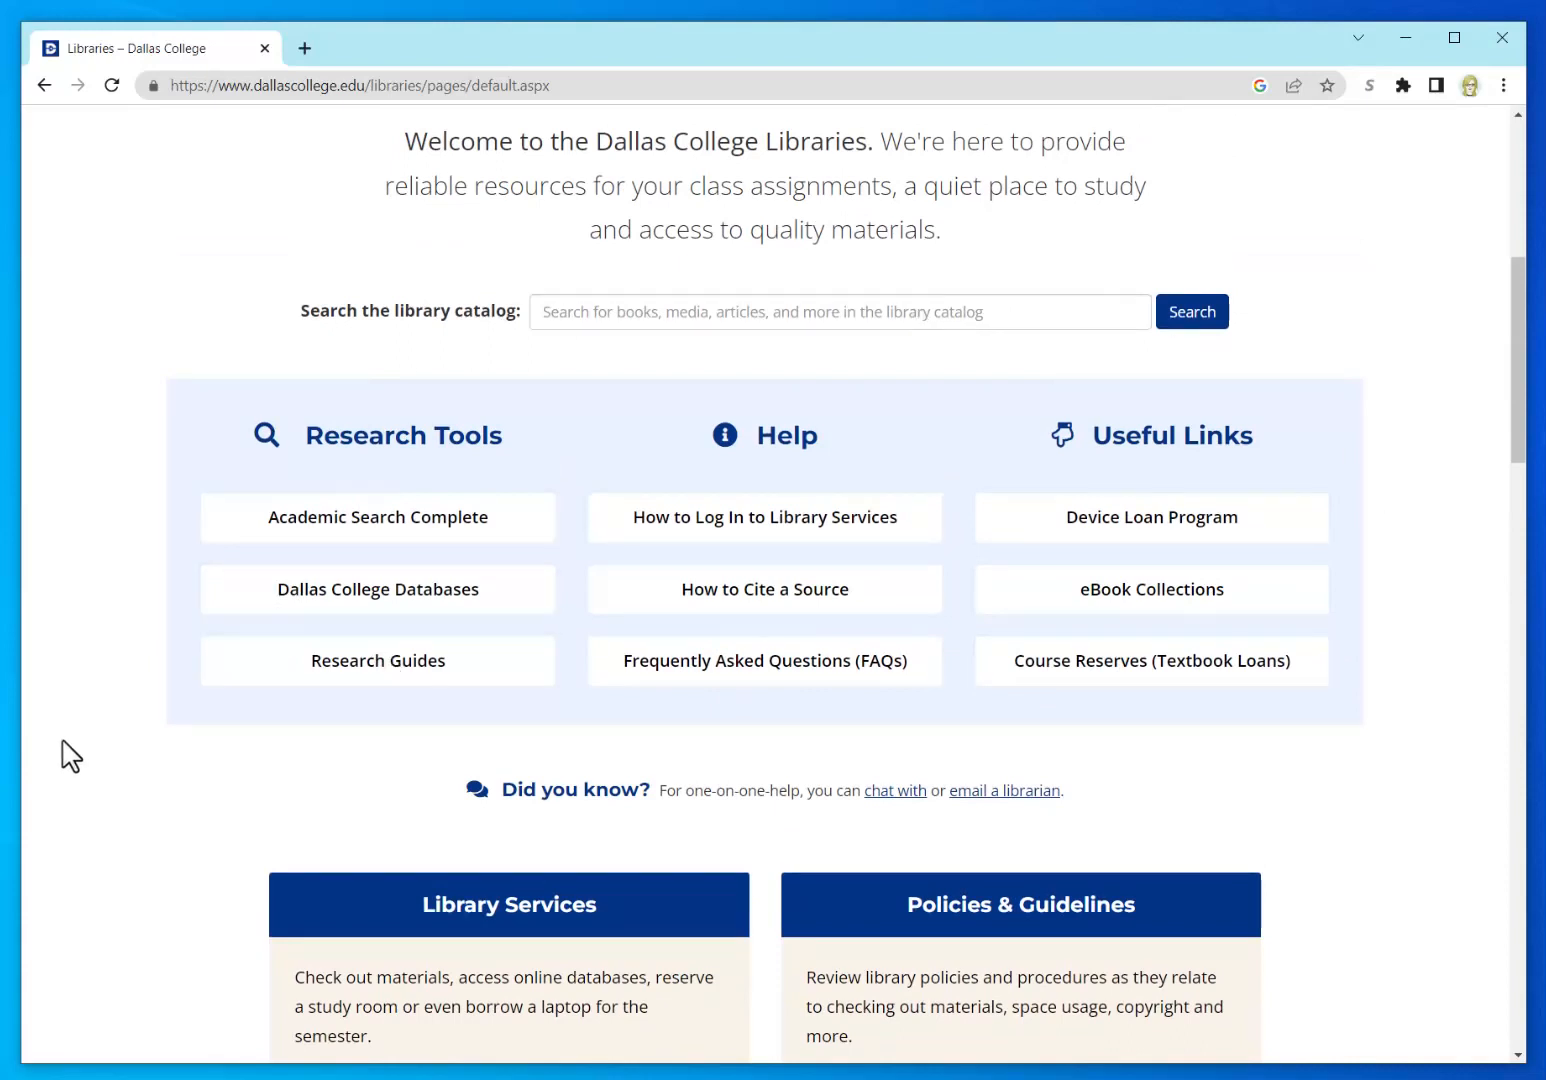
# Step: Open the Dallas College Databases A-Z list of 127 databases and decline the Reference Librarians chat
pyautogui.click(376, 594)
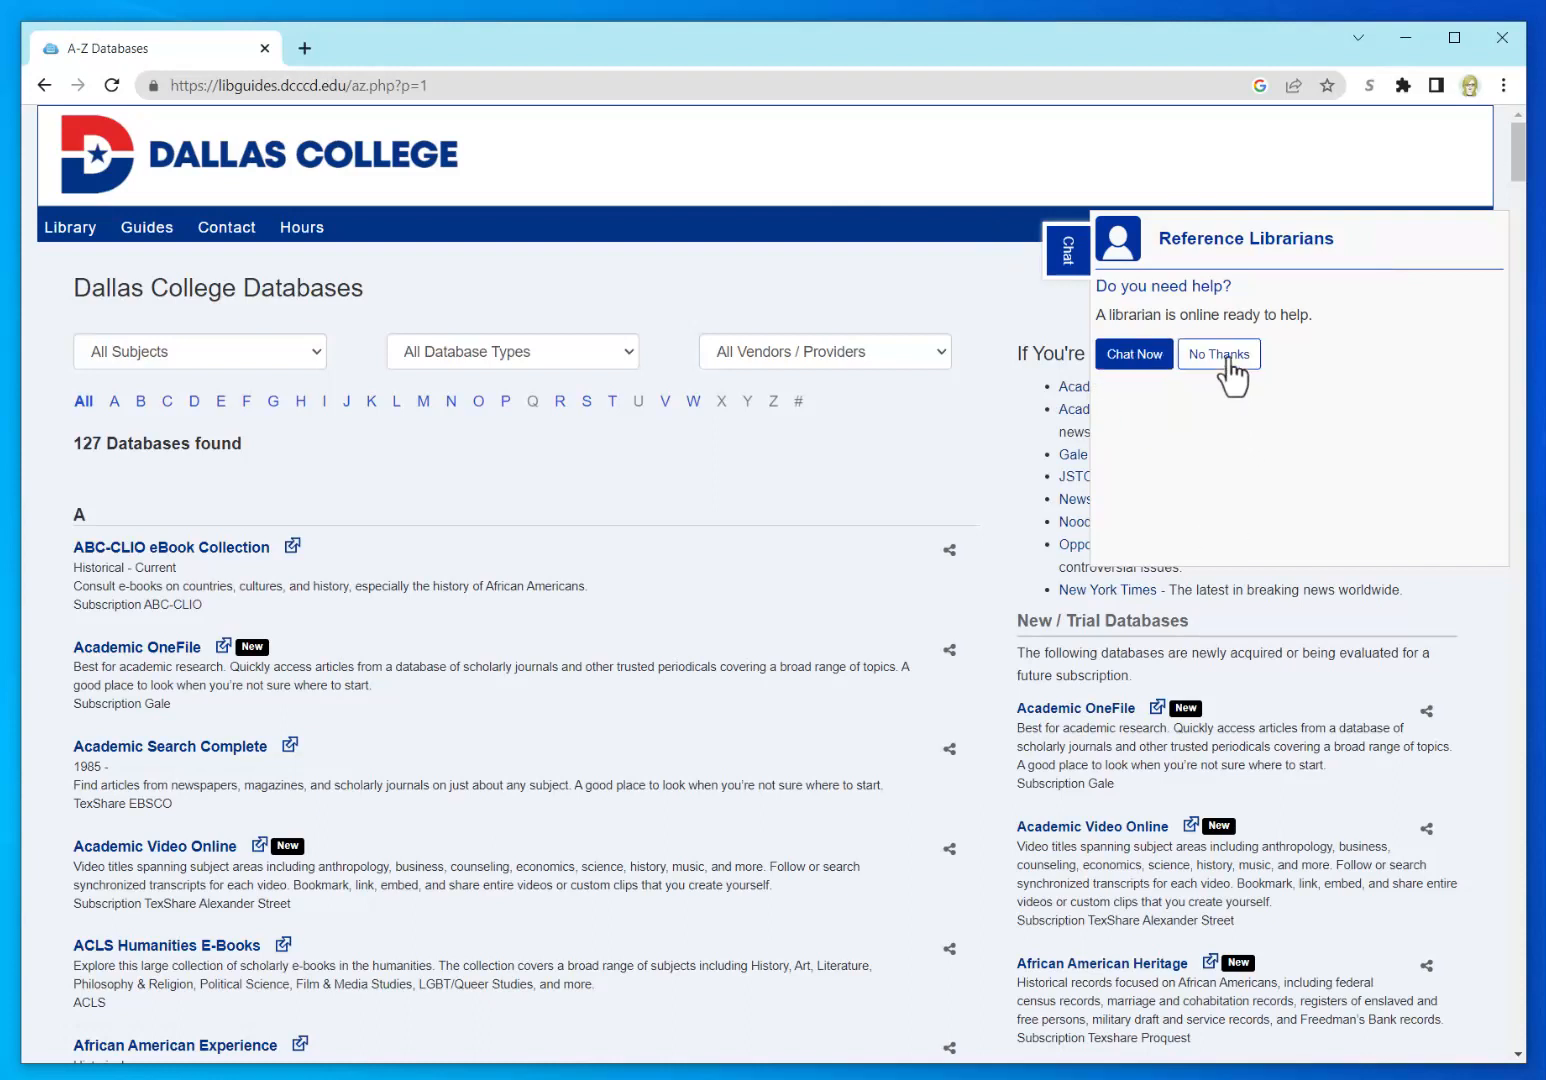
pyautogui.click(1231, 362)
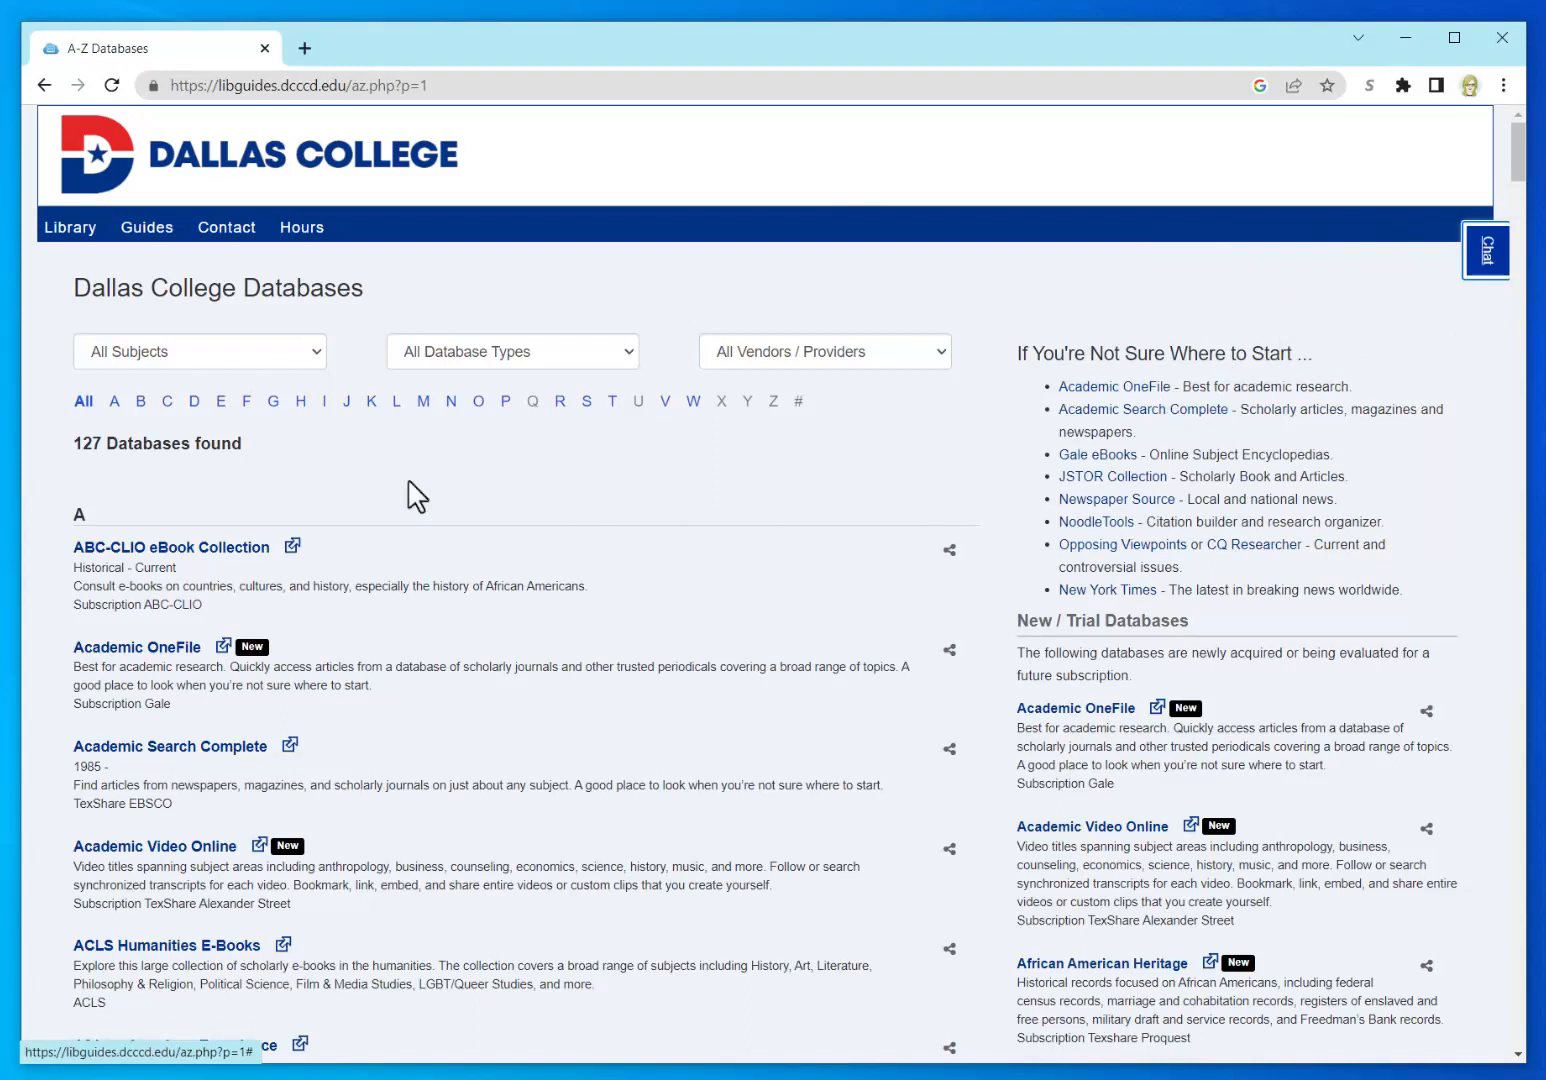
# Step: Open Academic Search Complete from the A-Z list, bringing up the Libraries Login Page in a new tab
pyautogui.click(182, 752)
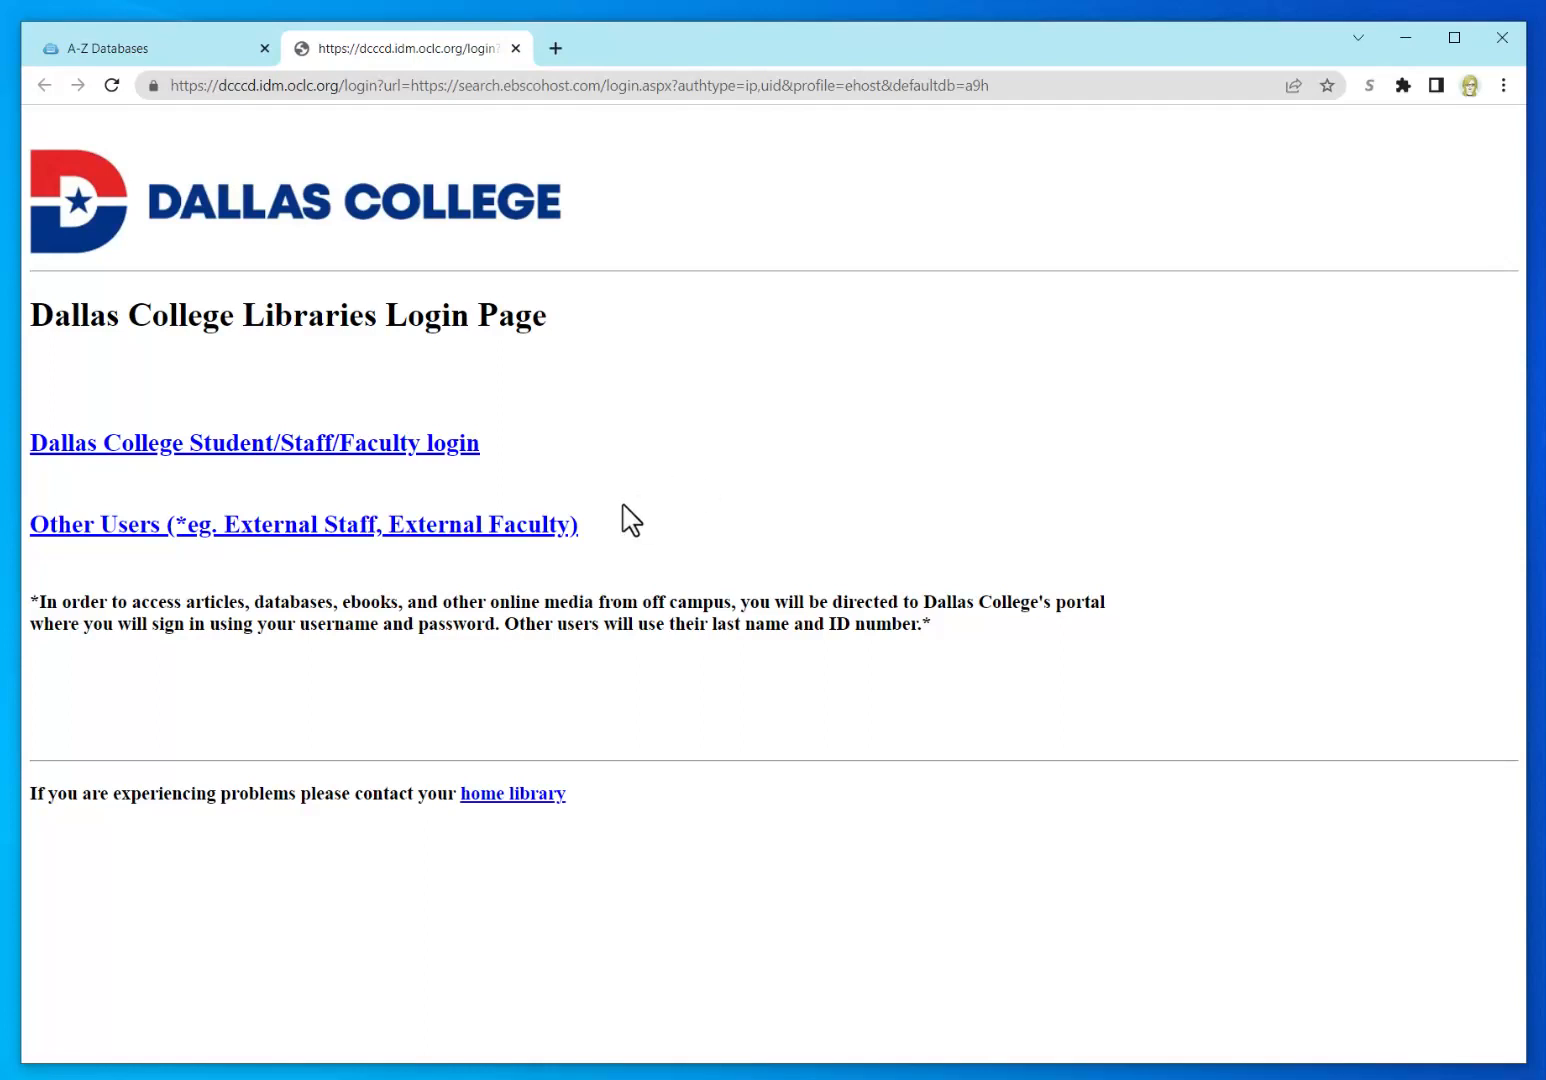
# Step: Log in with the Dallas College Student/Staff/Faculty option and view the EBSCOhost Search Options
pyautogui.click(366, 449)
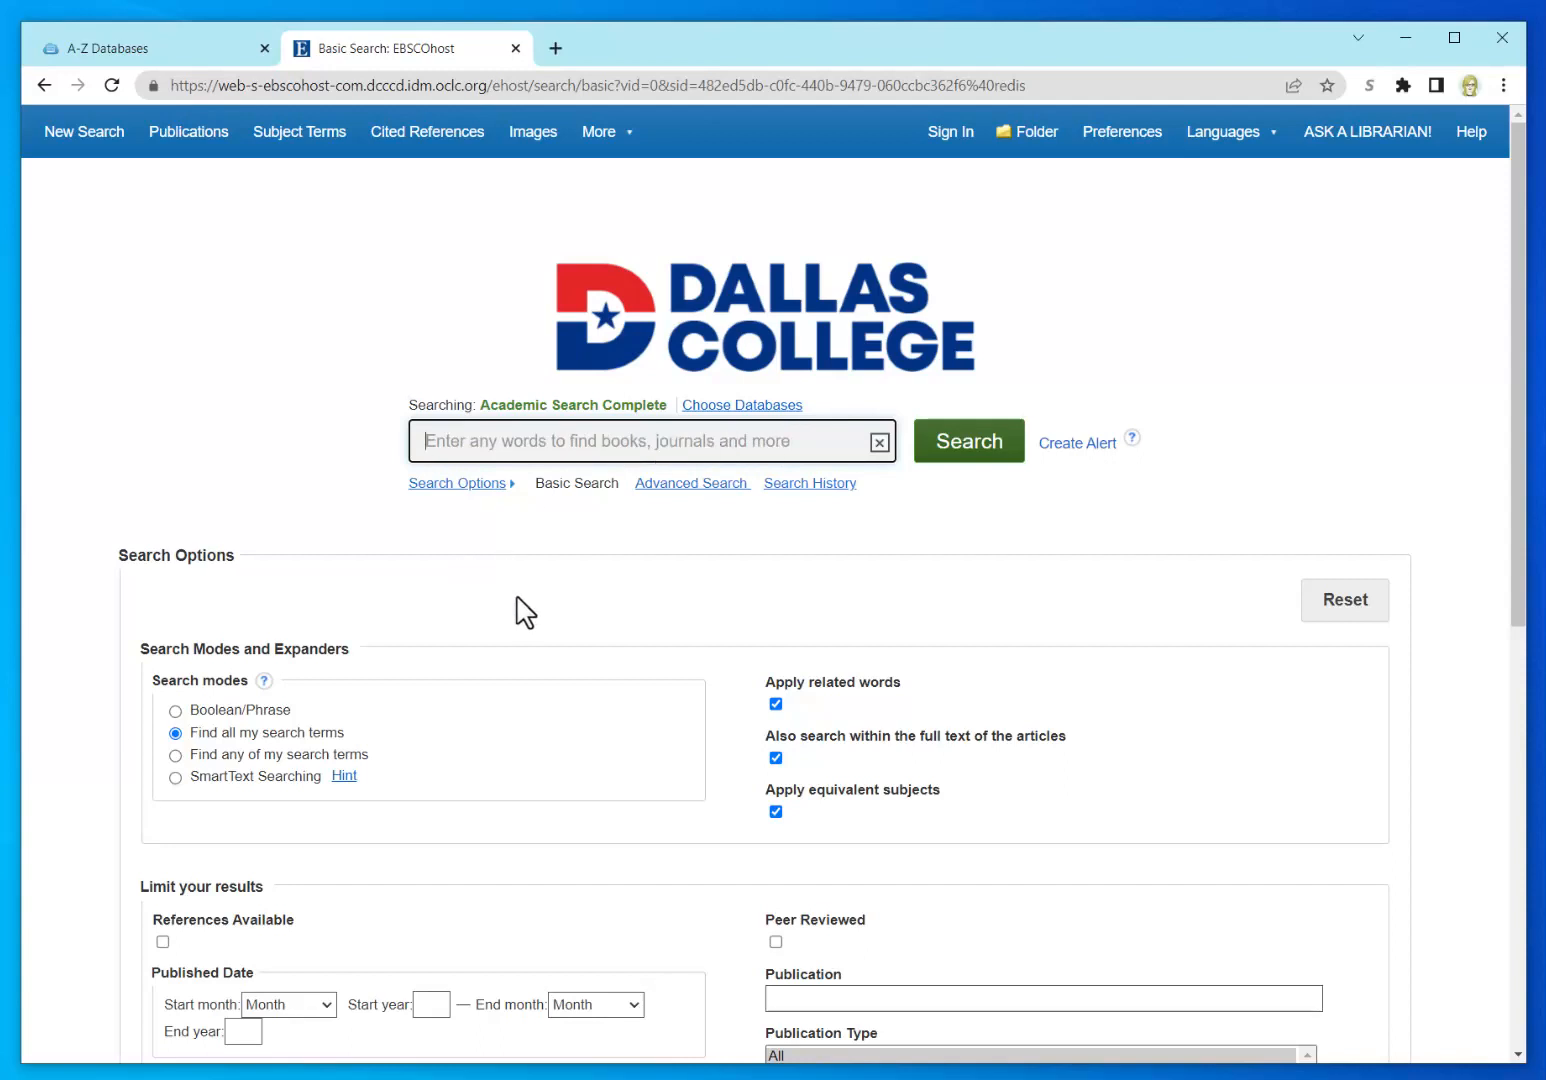
pyautogui.scroll(-1, 1437, 667)
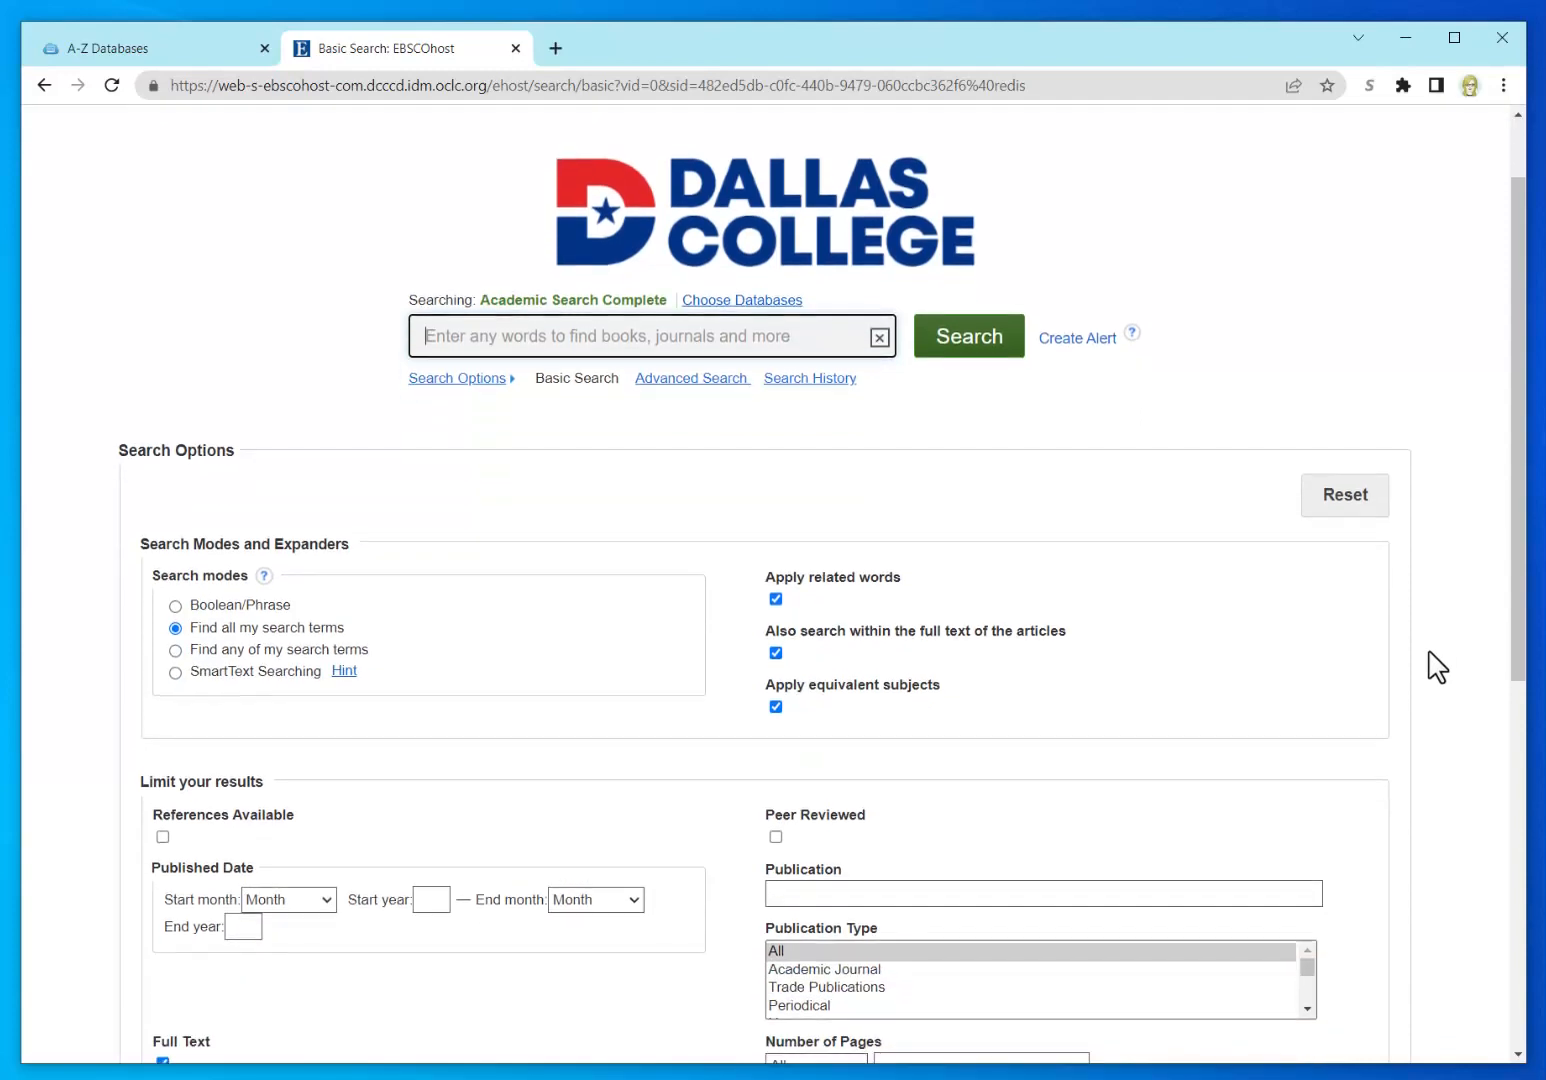
pyautogui.scroll(-1, 1437, 667)
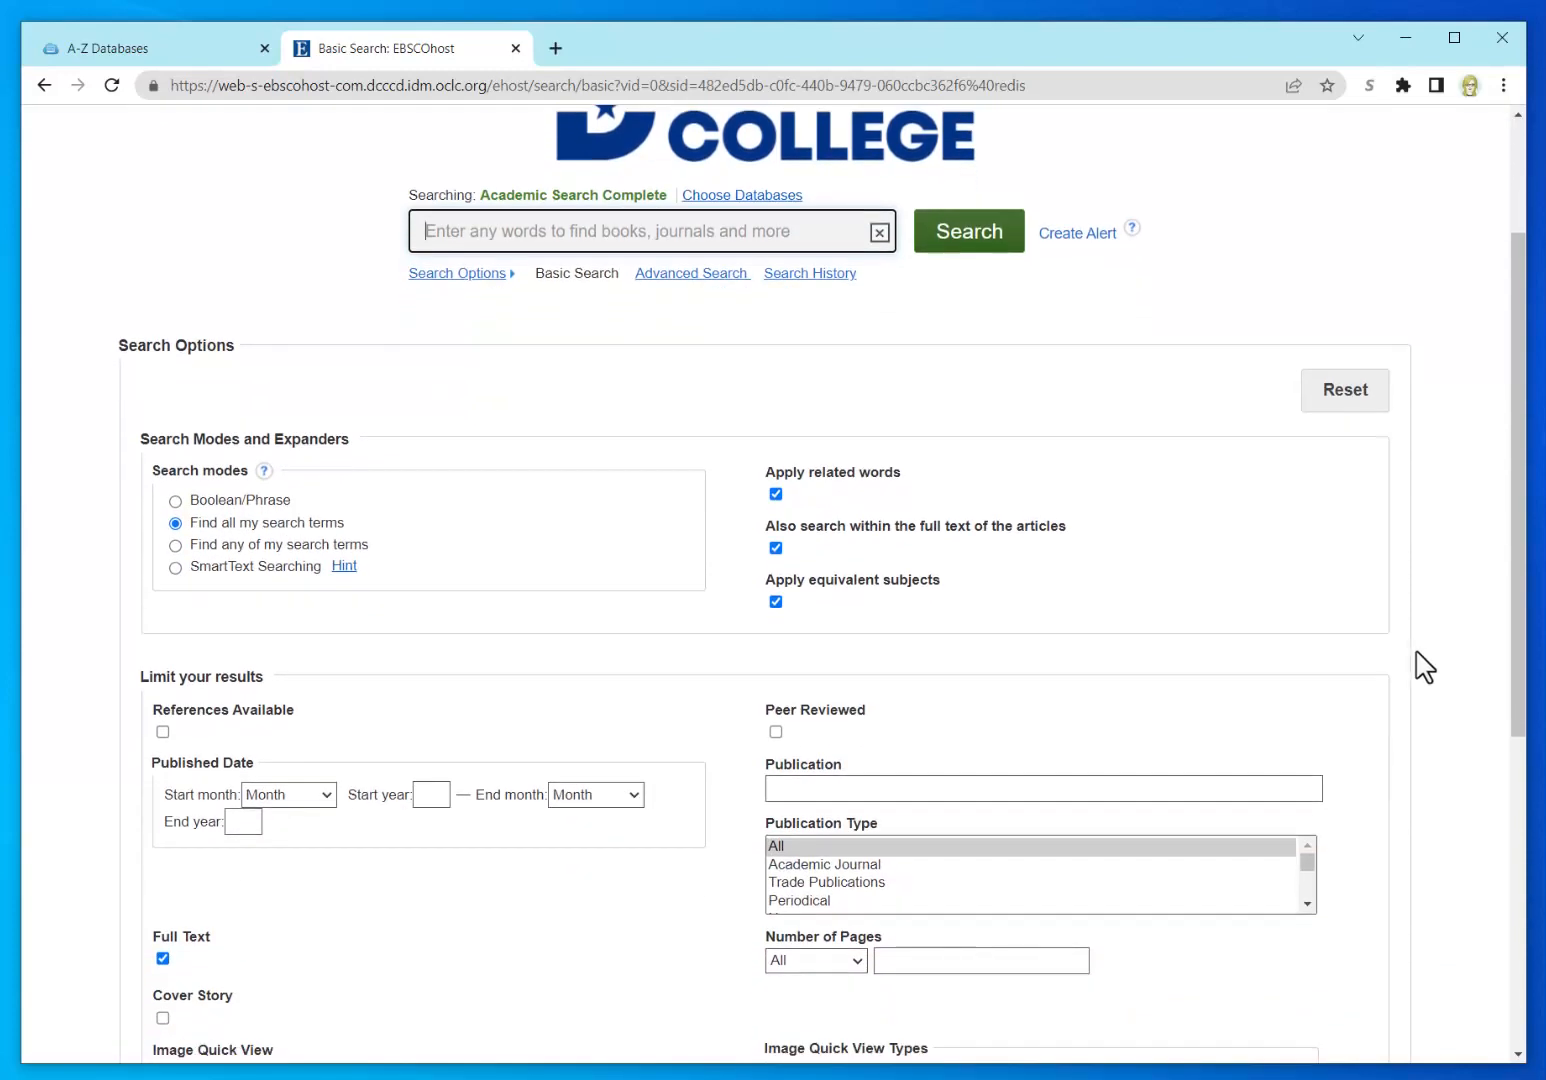
pyautogui.scroll(-1, 1423, 702)
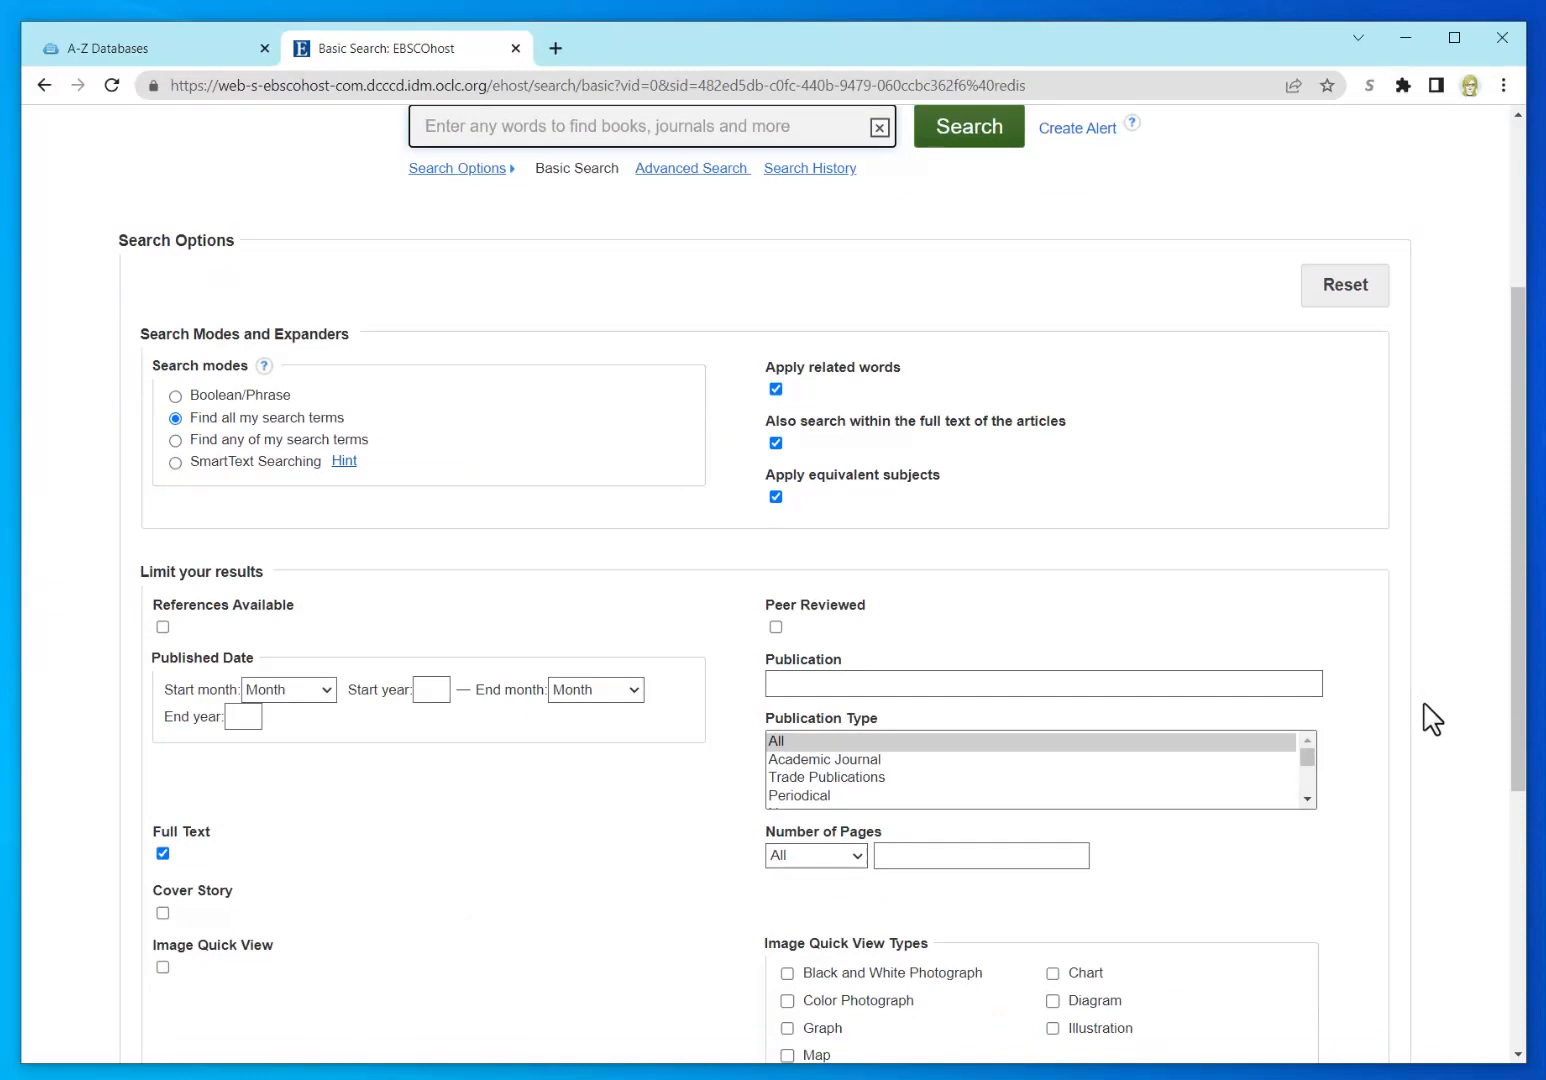
# Step: Limit results to References Available and set the published-date start to January 2018
pyautogui.click(163, 628)
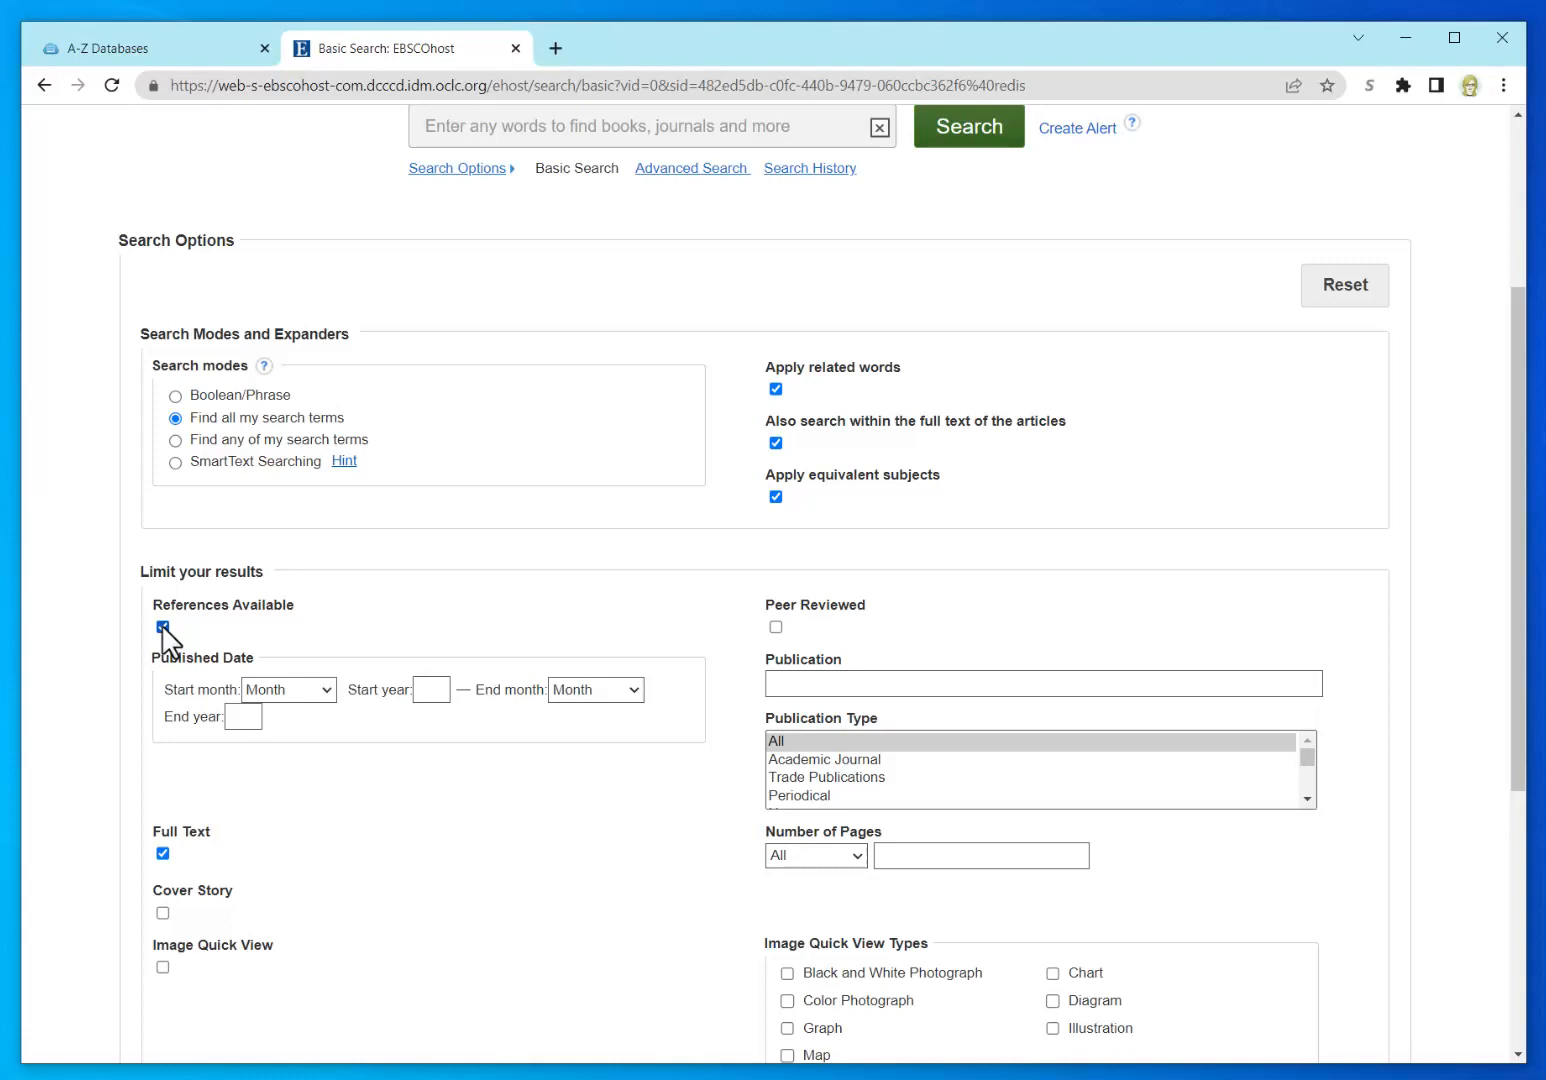
pyautogui.click(304, 684)
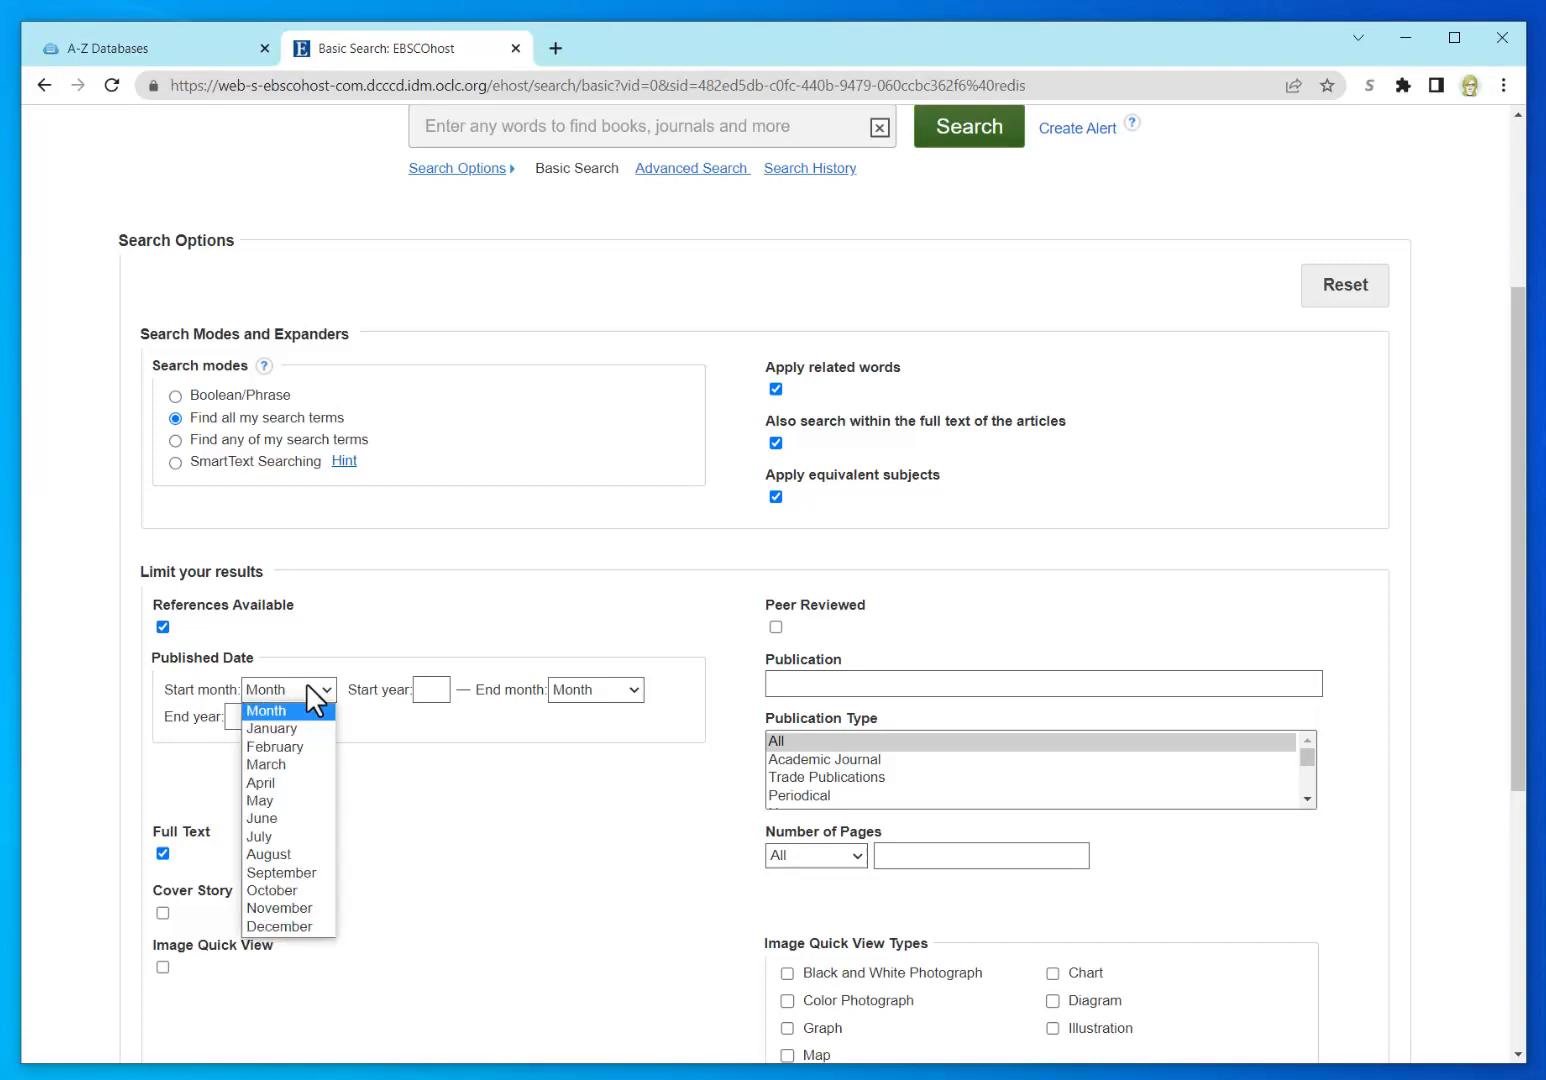
pyautogui.click(296, 729)
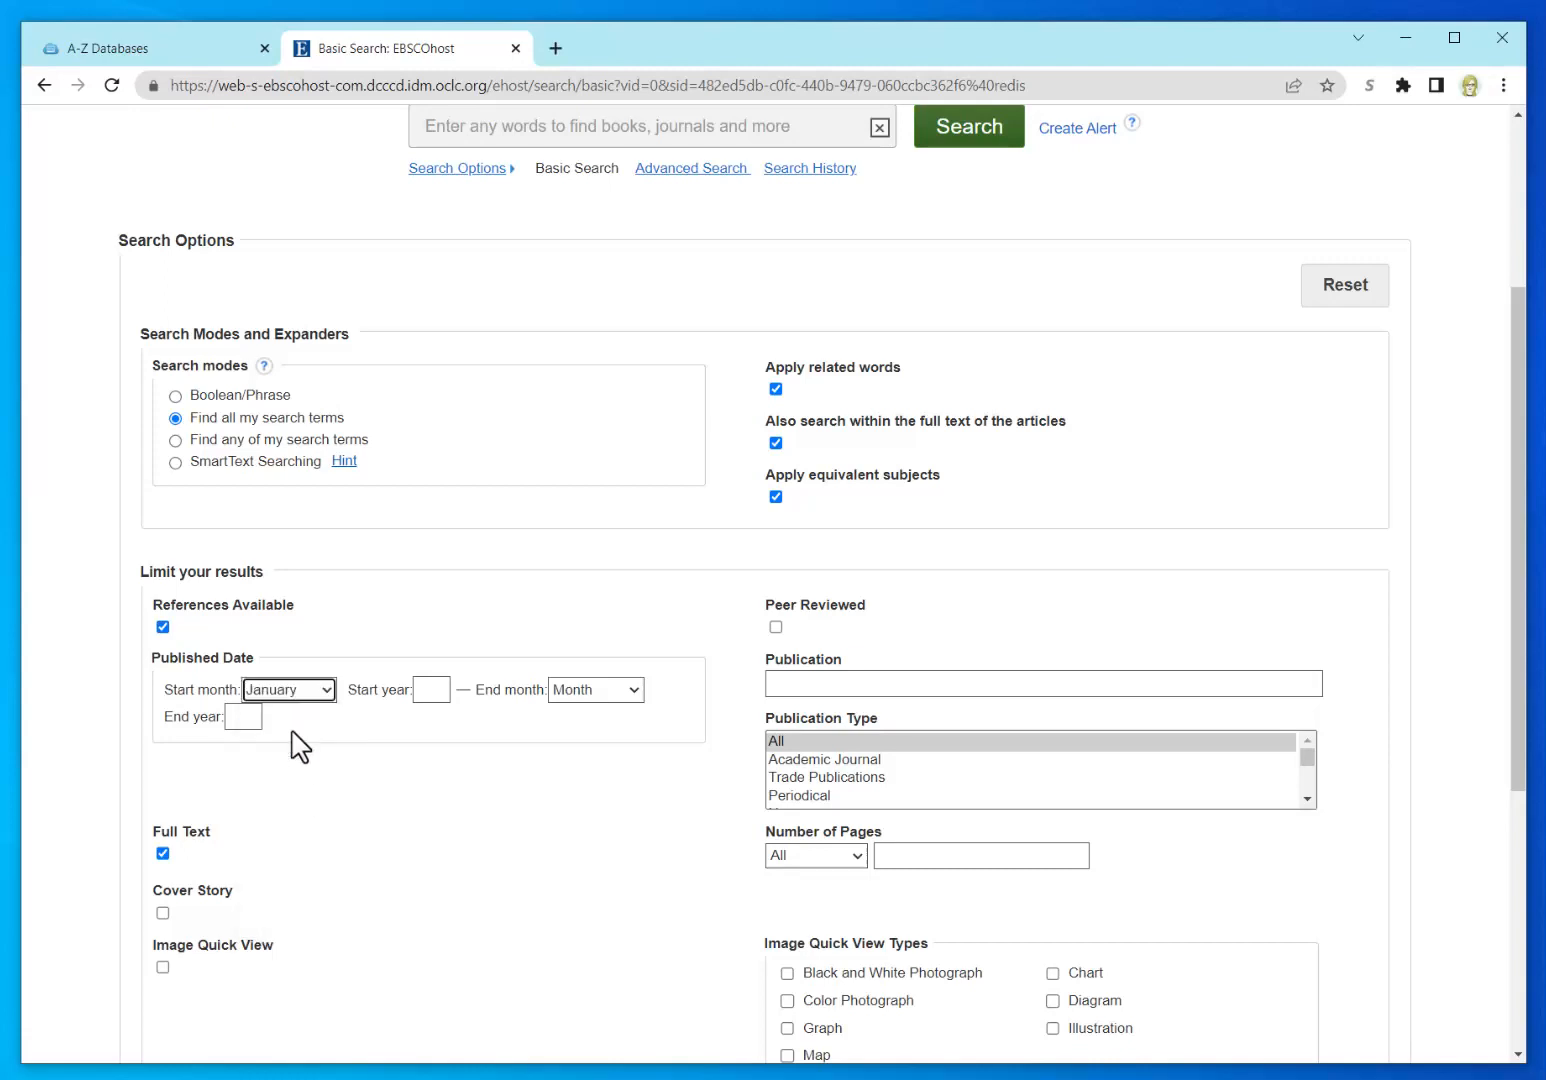
pyautogui.click(432, 690)
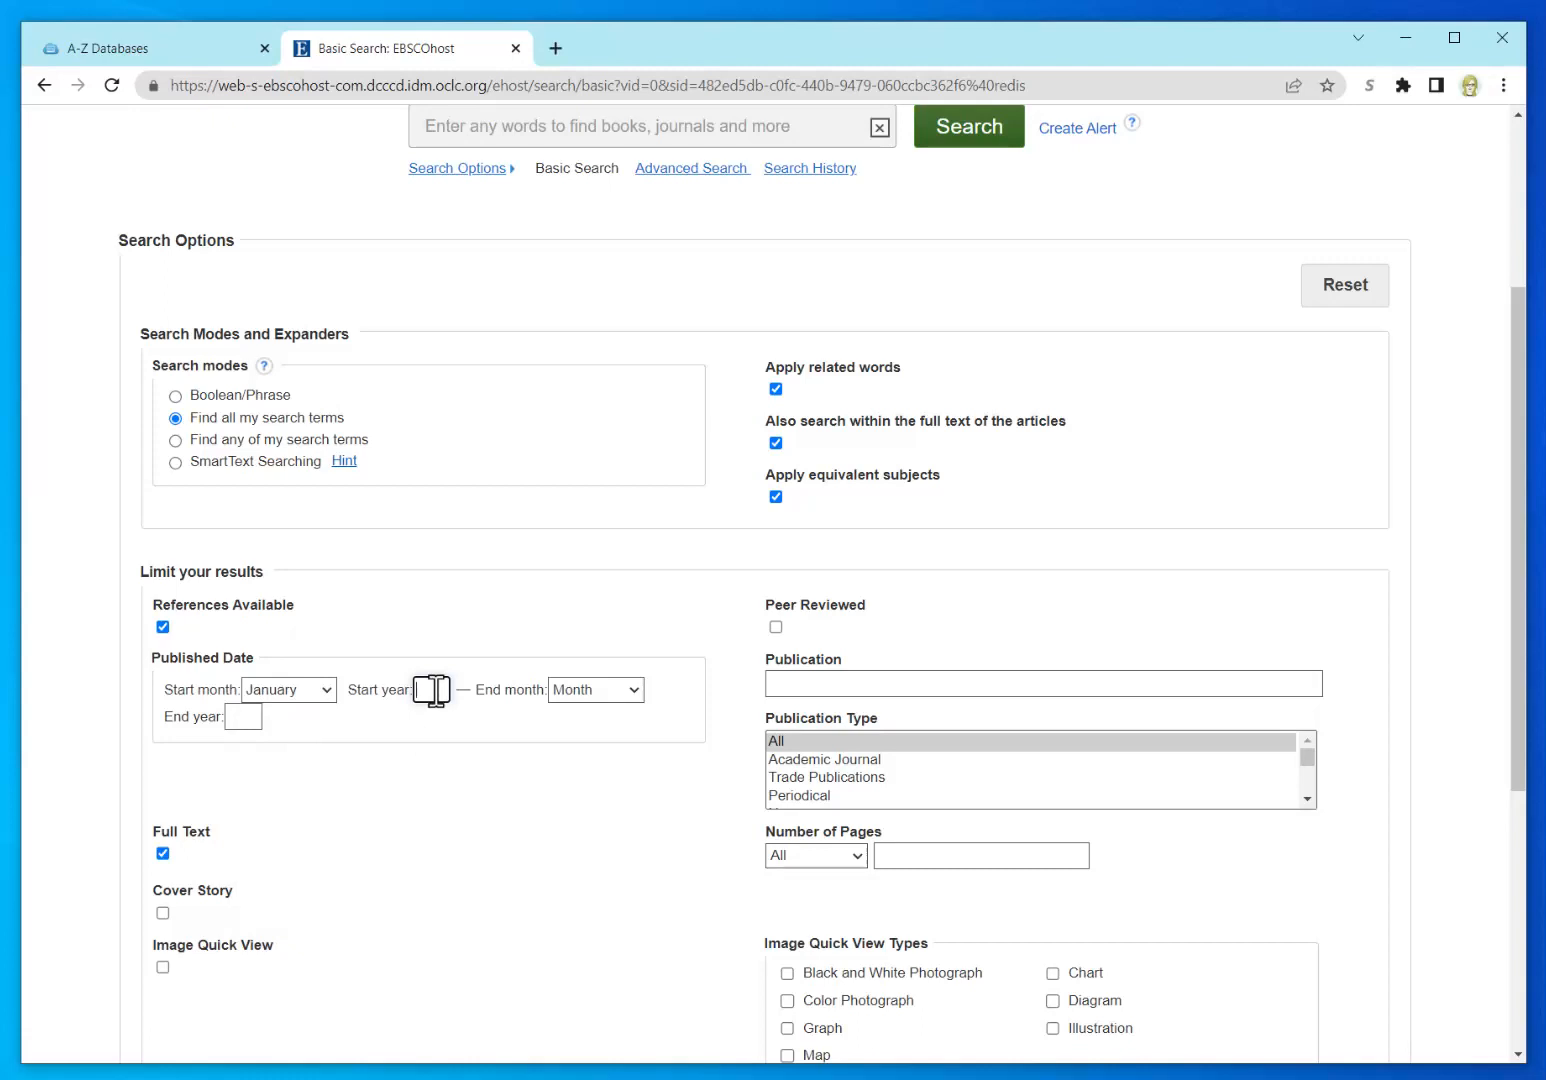
pyautogui.write('2018')
# Step: Set the published-date end to January 2023 and restrict results to peer-reviewed sources
pyautogui.click(574, 702)
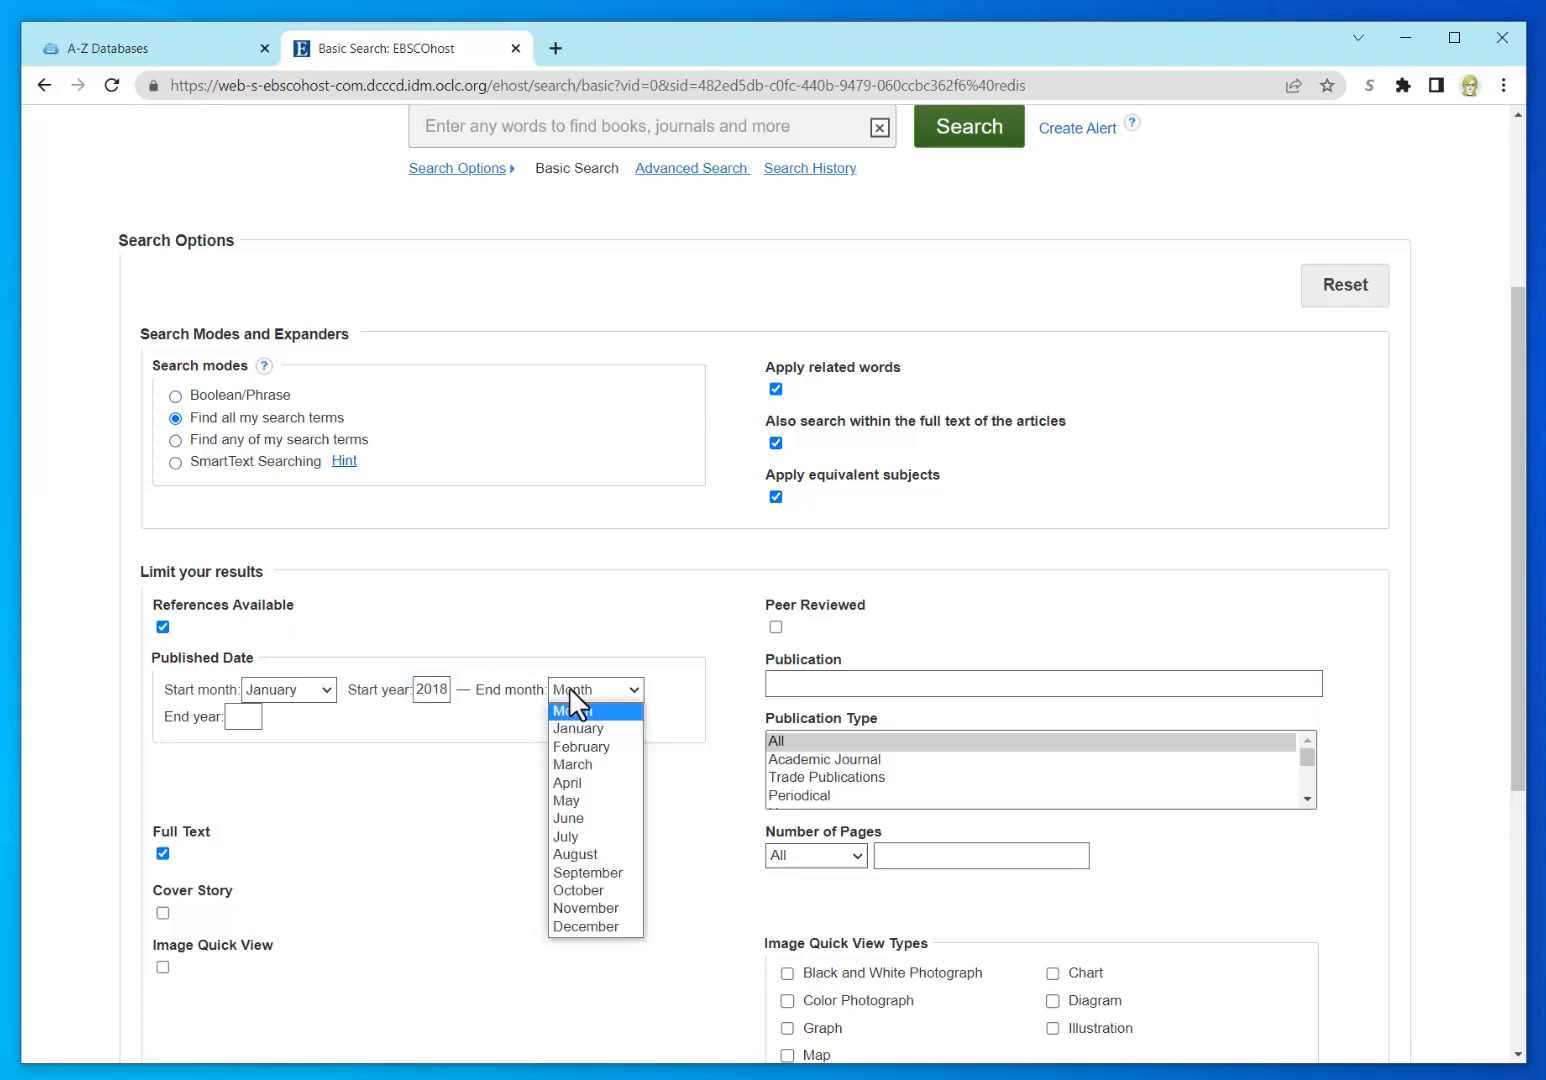
pyautogui.click(577, 735)
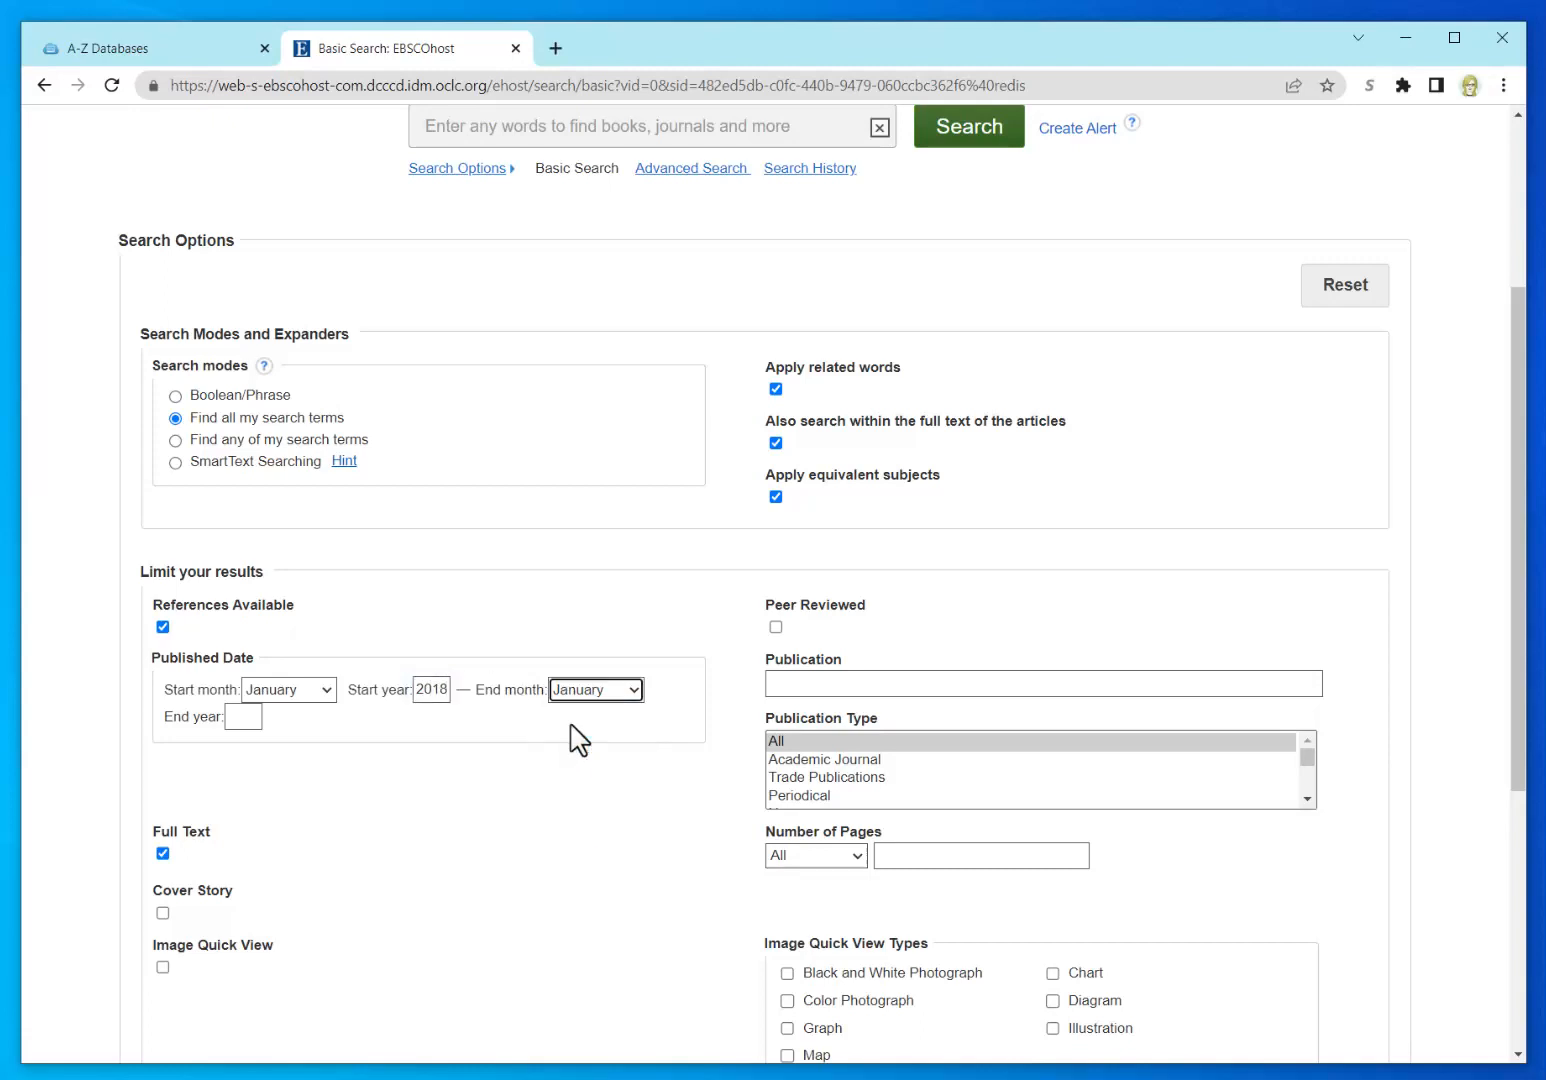
pyautogui.click(234, 715)
pyautogui.write('2023')
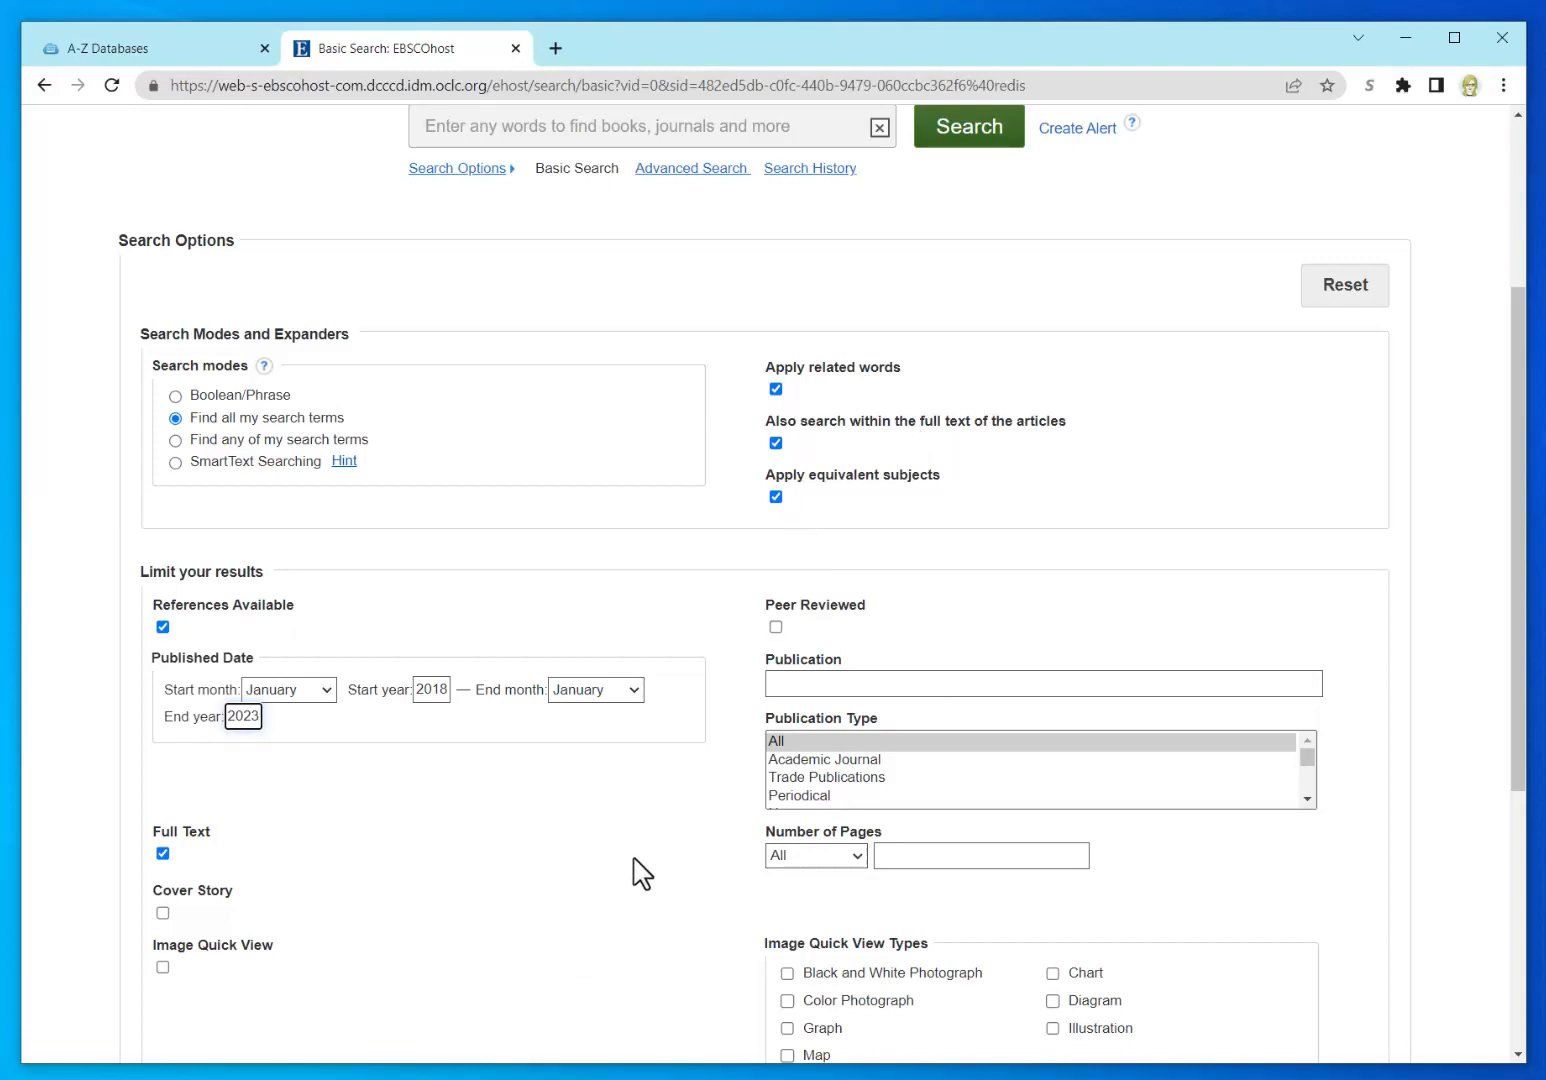
pyautogui.scroll(-1, 640, 870)
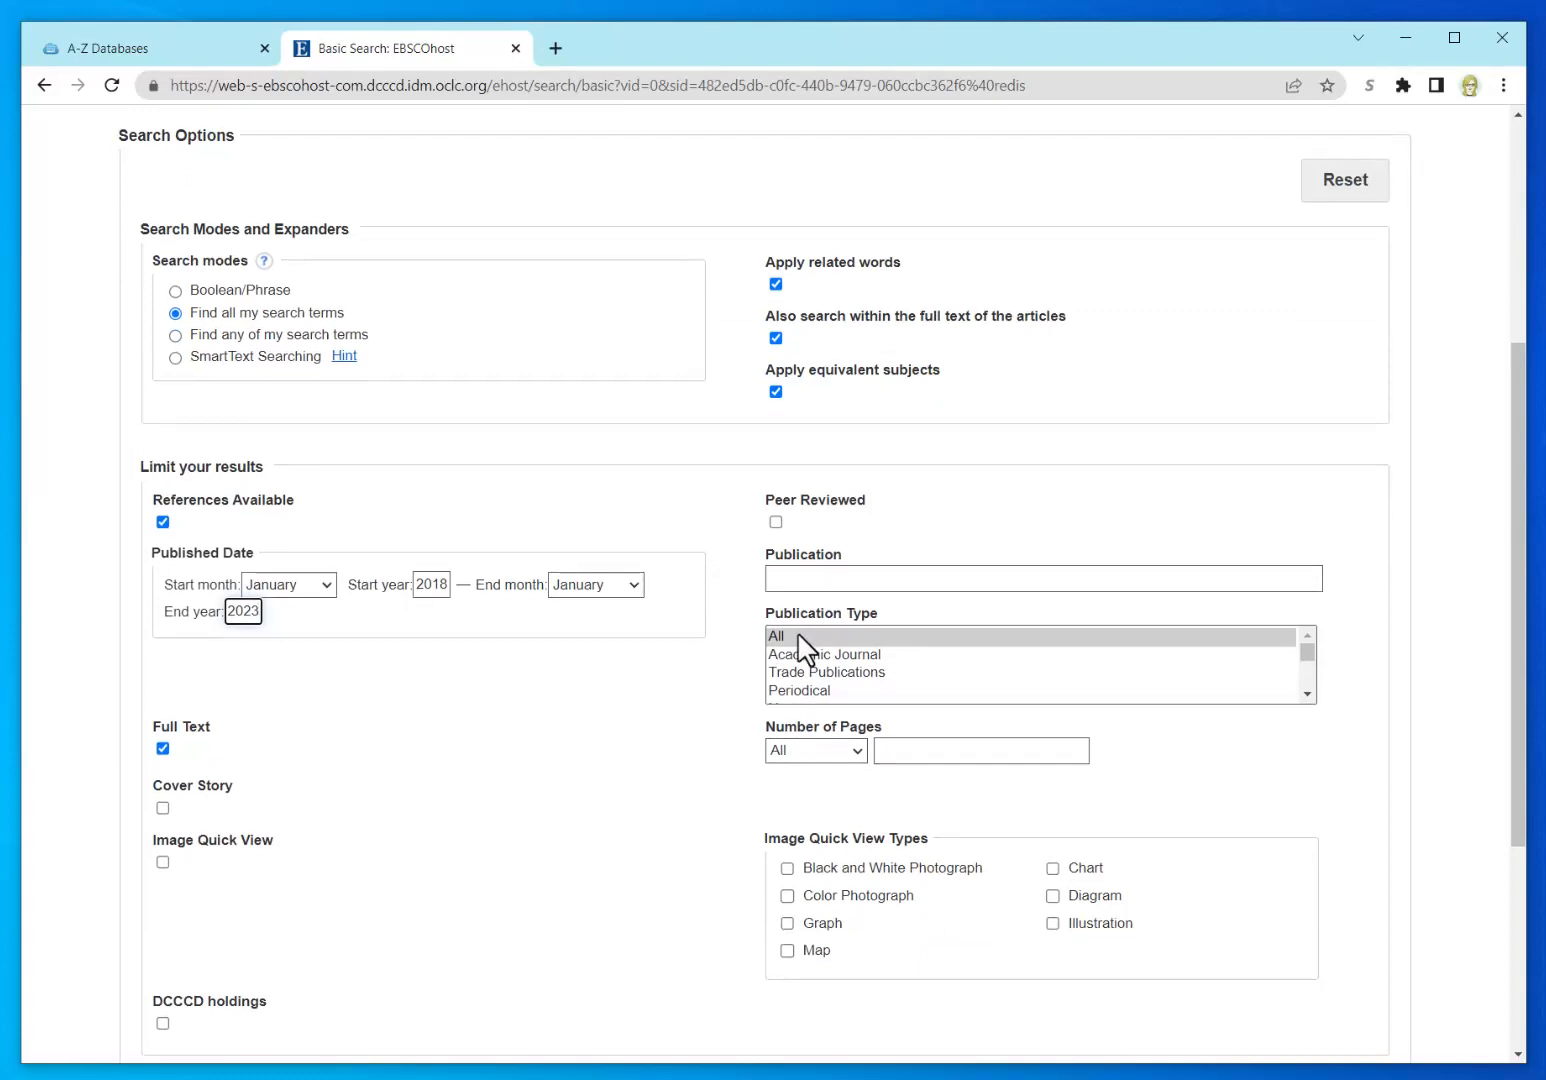
pyautogui.click(776, 521)
pyautogui.scroll(-1, 643, 806)
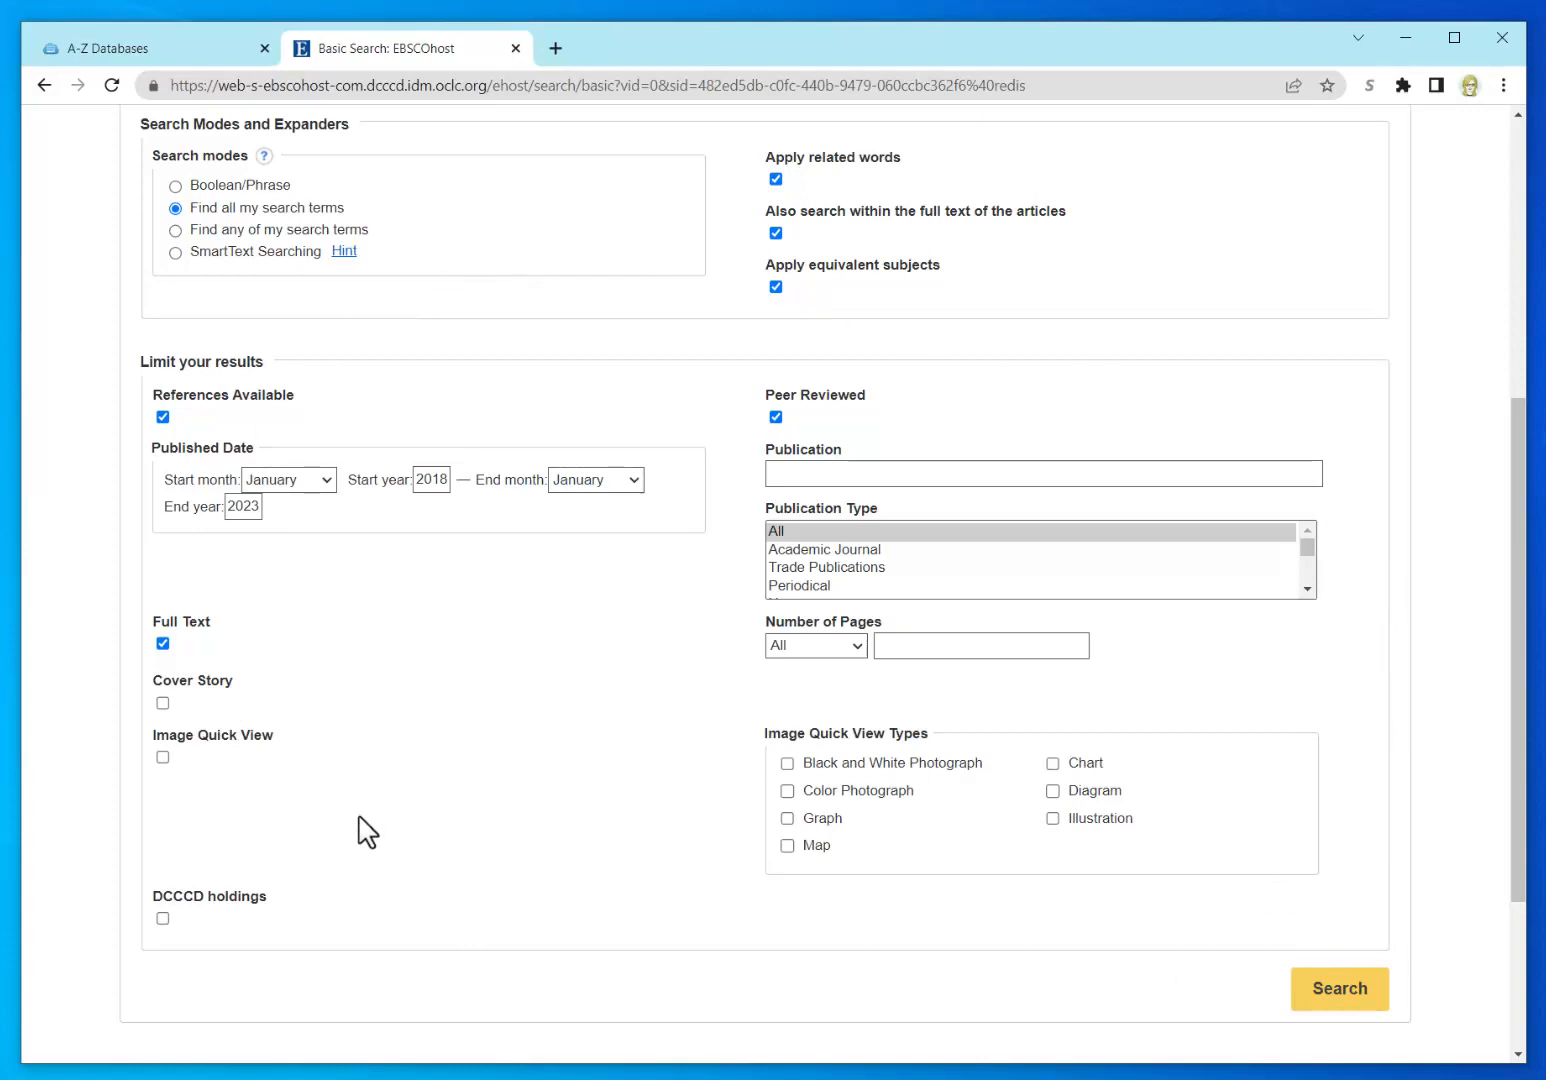
pyautogui.scroll(1, 530, 829)
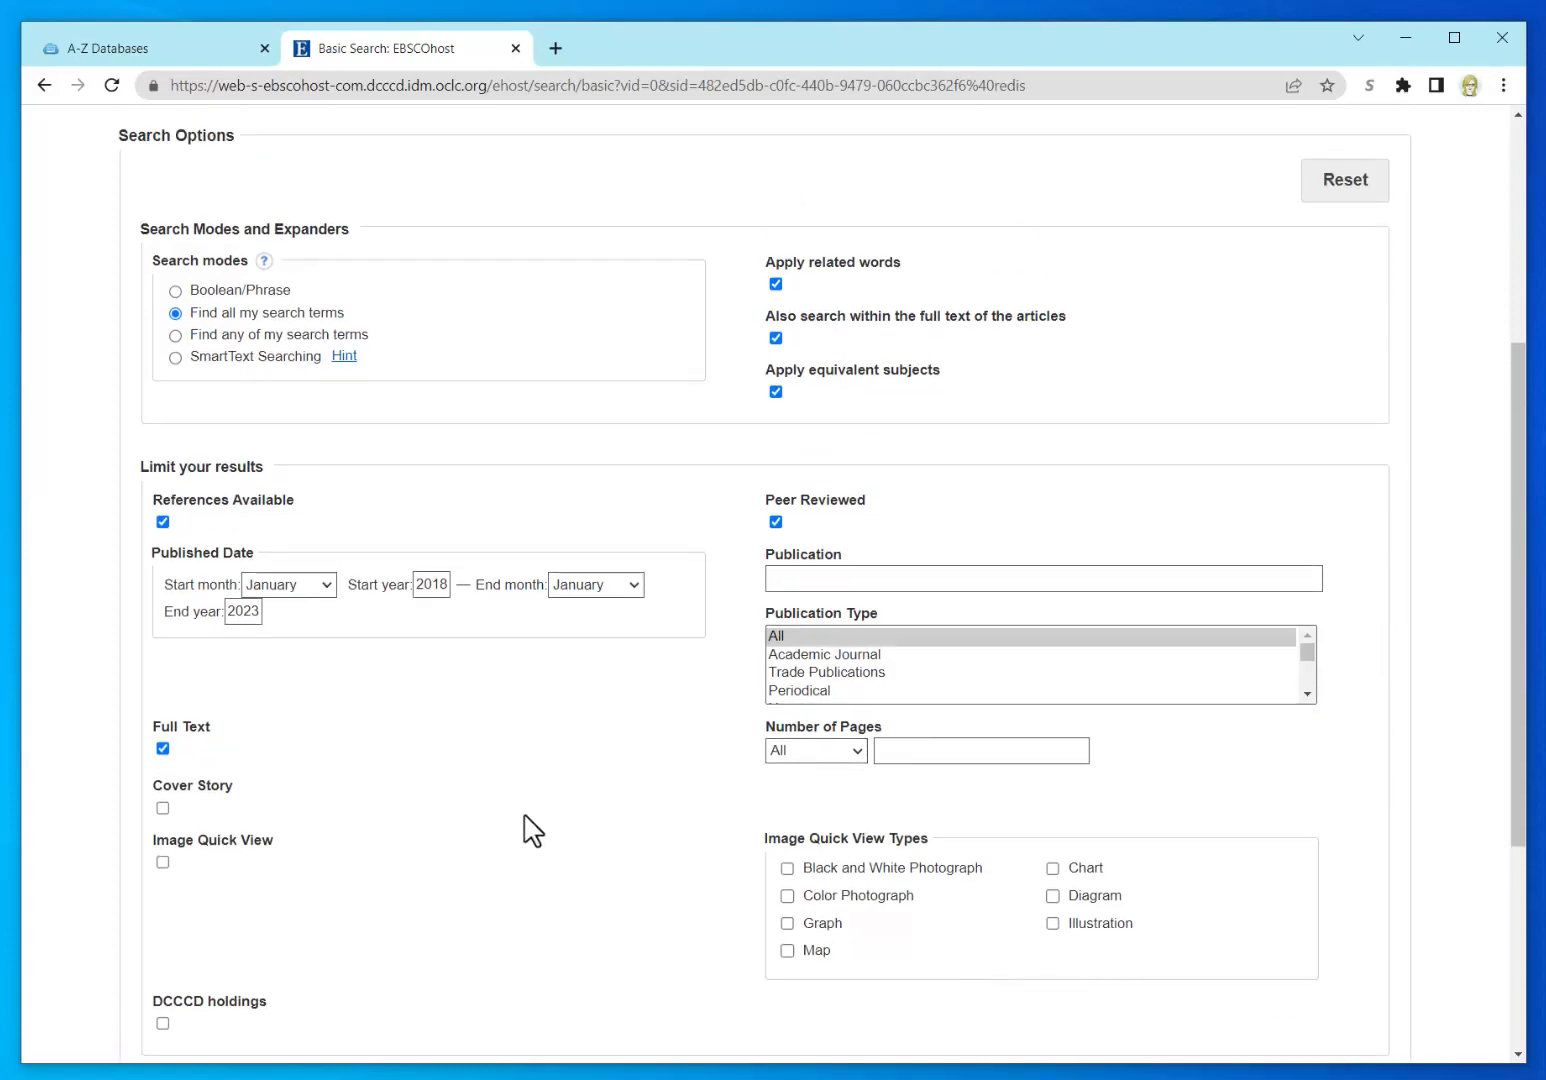
# Step: Search for 'cultural oppression' using the autocomplete suggestion and check the 3,689-result count
pyautogui.scroll(3, 530, 829)
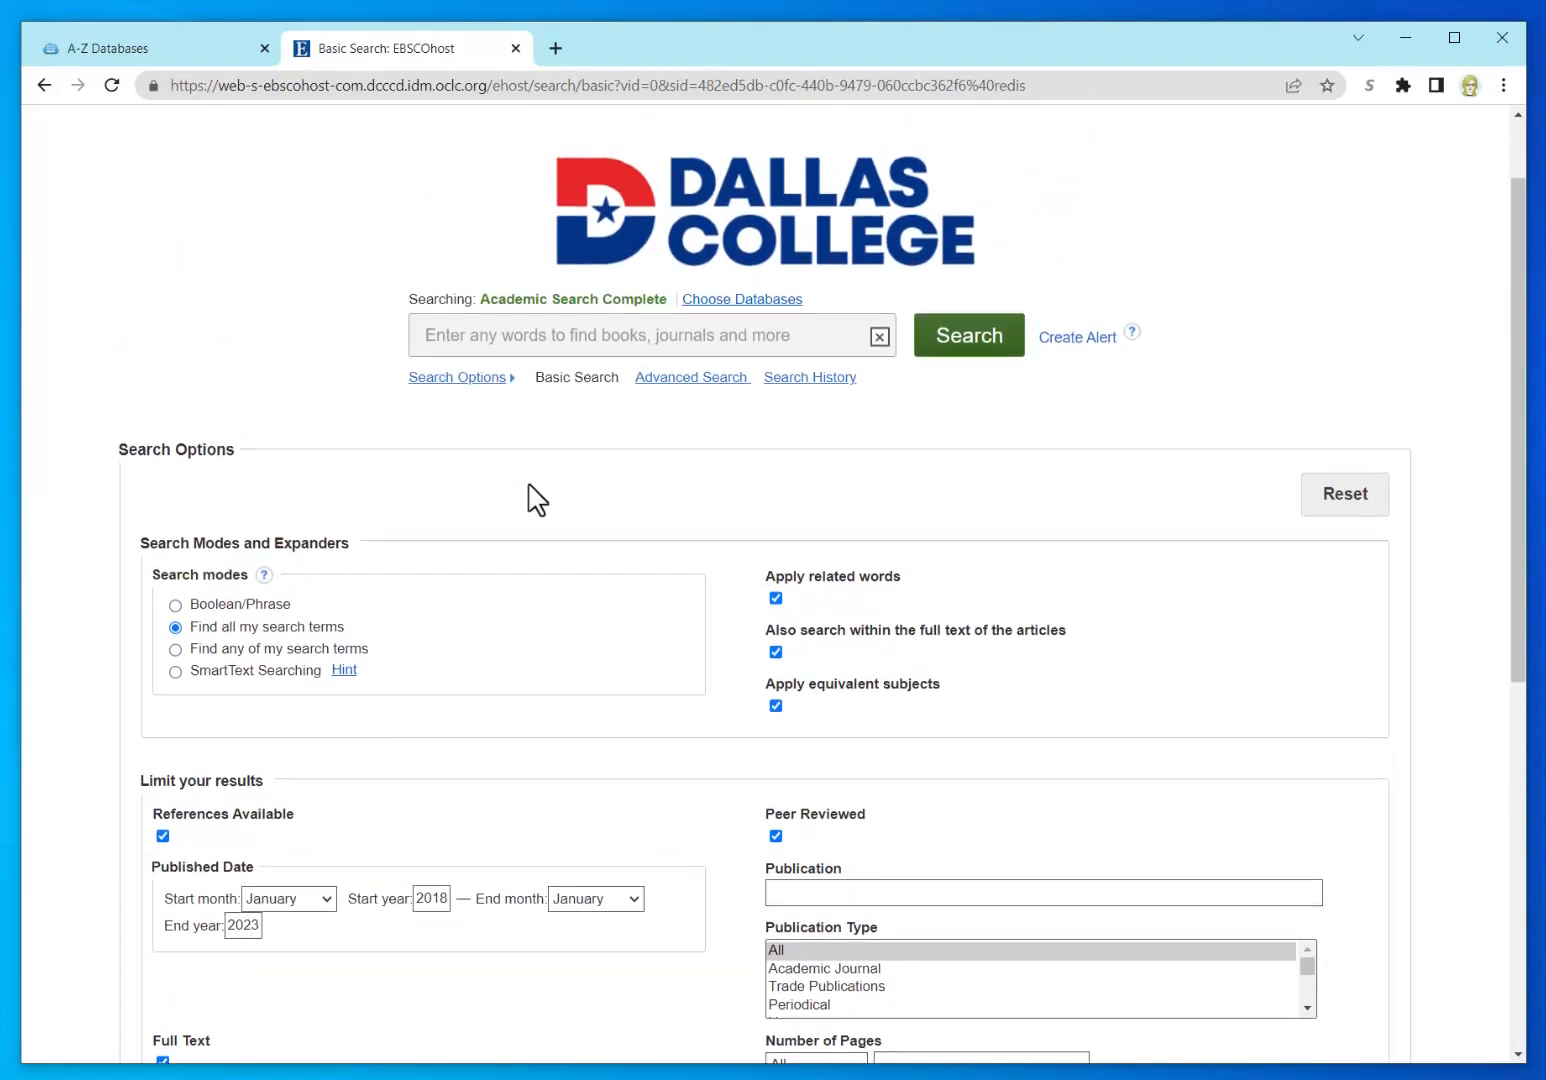
pyautogui.click(502, 337)
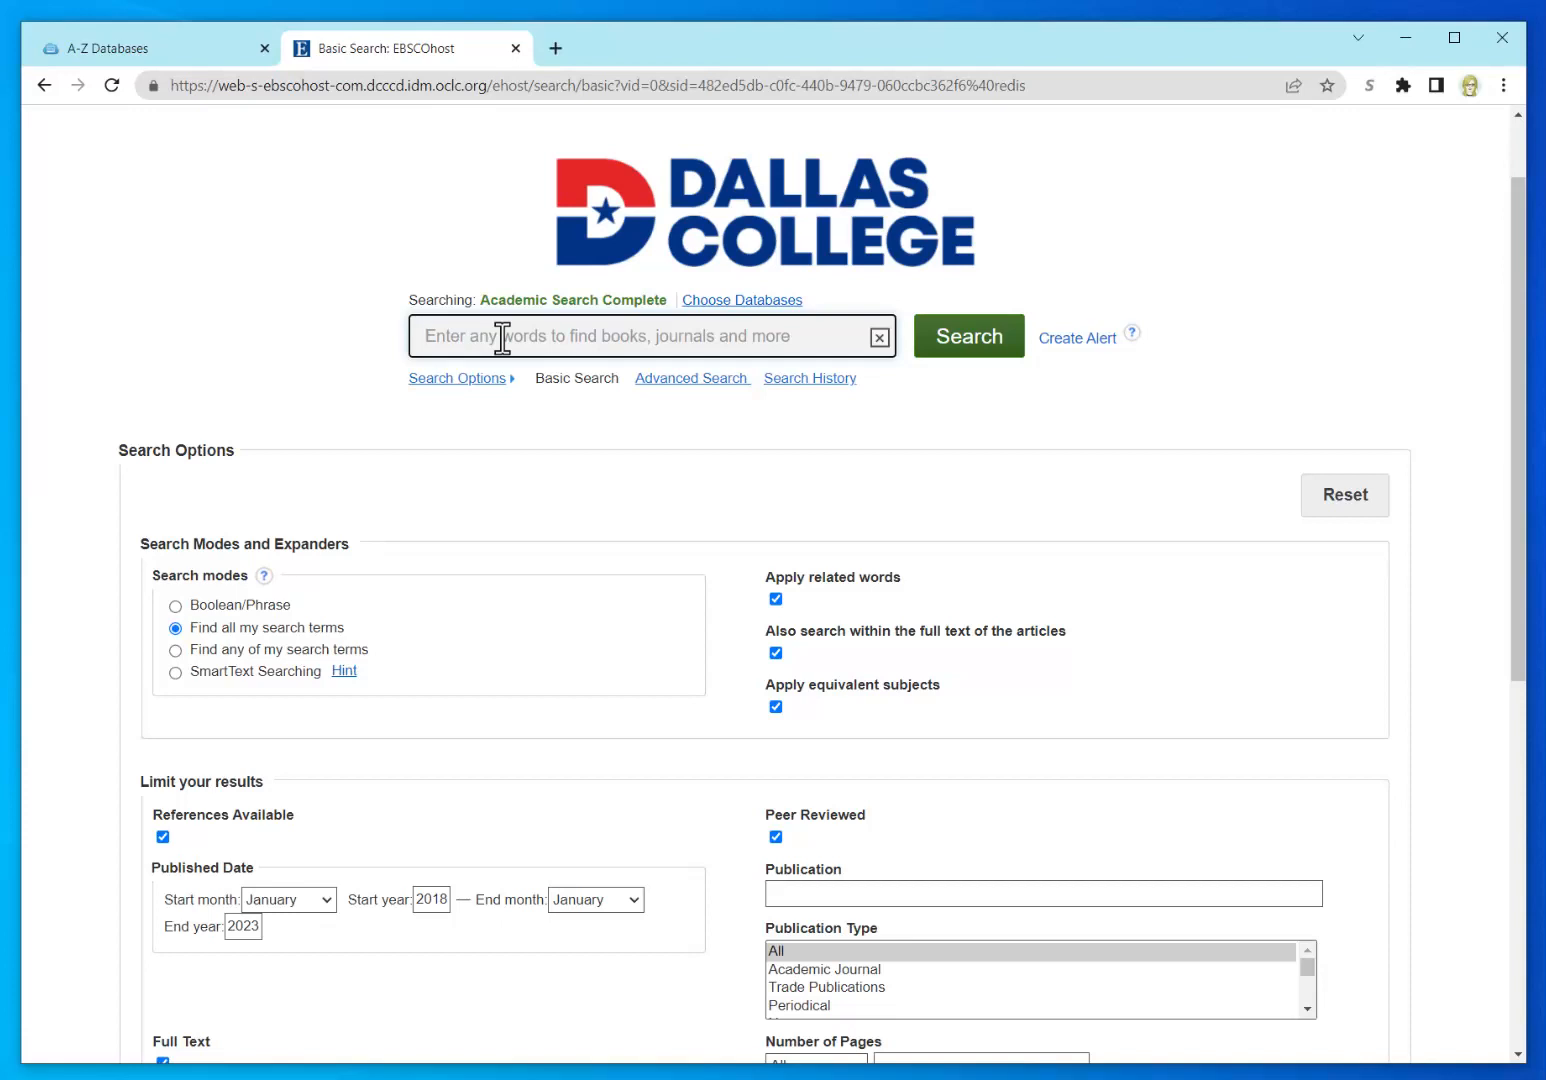
pyautogui.write('cultural')
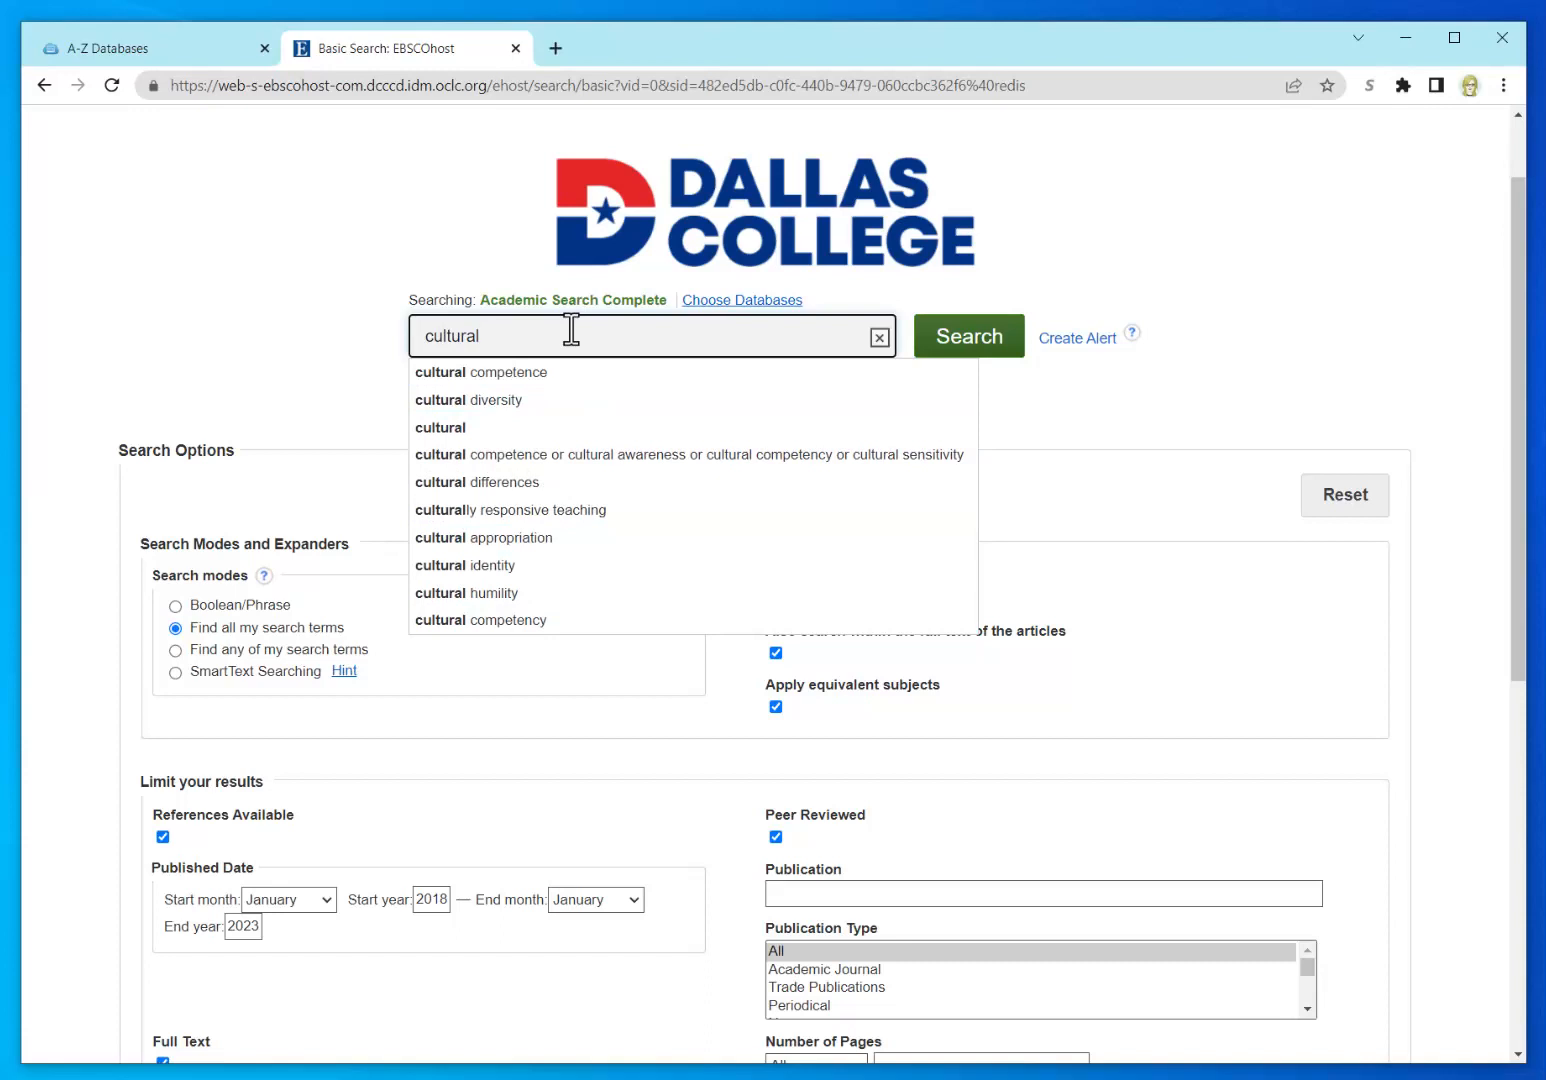
pyautogui.write('oppre')
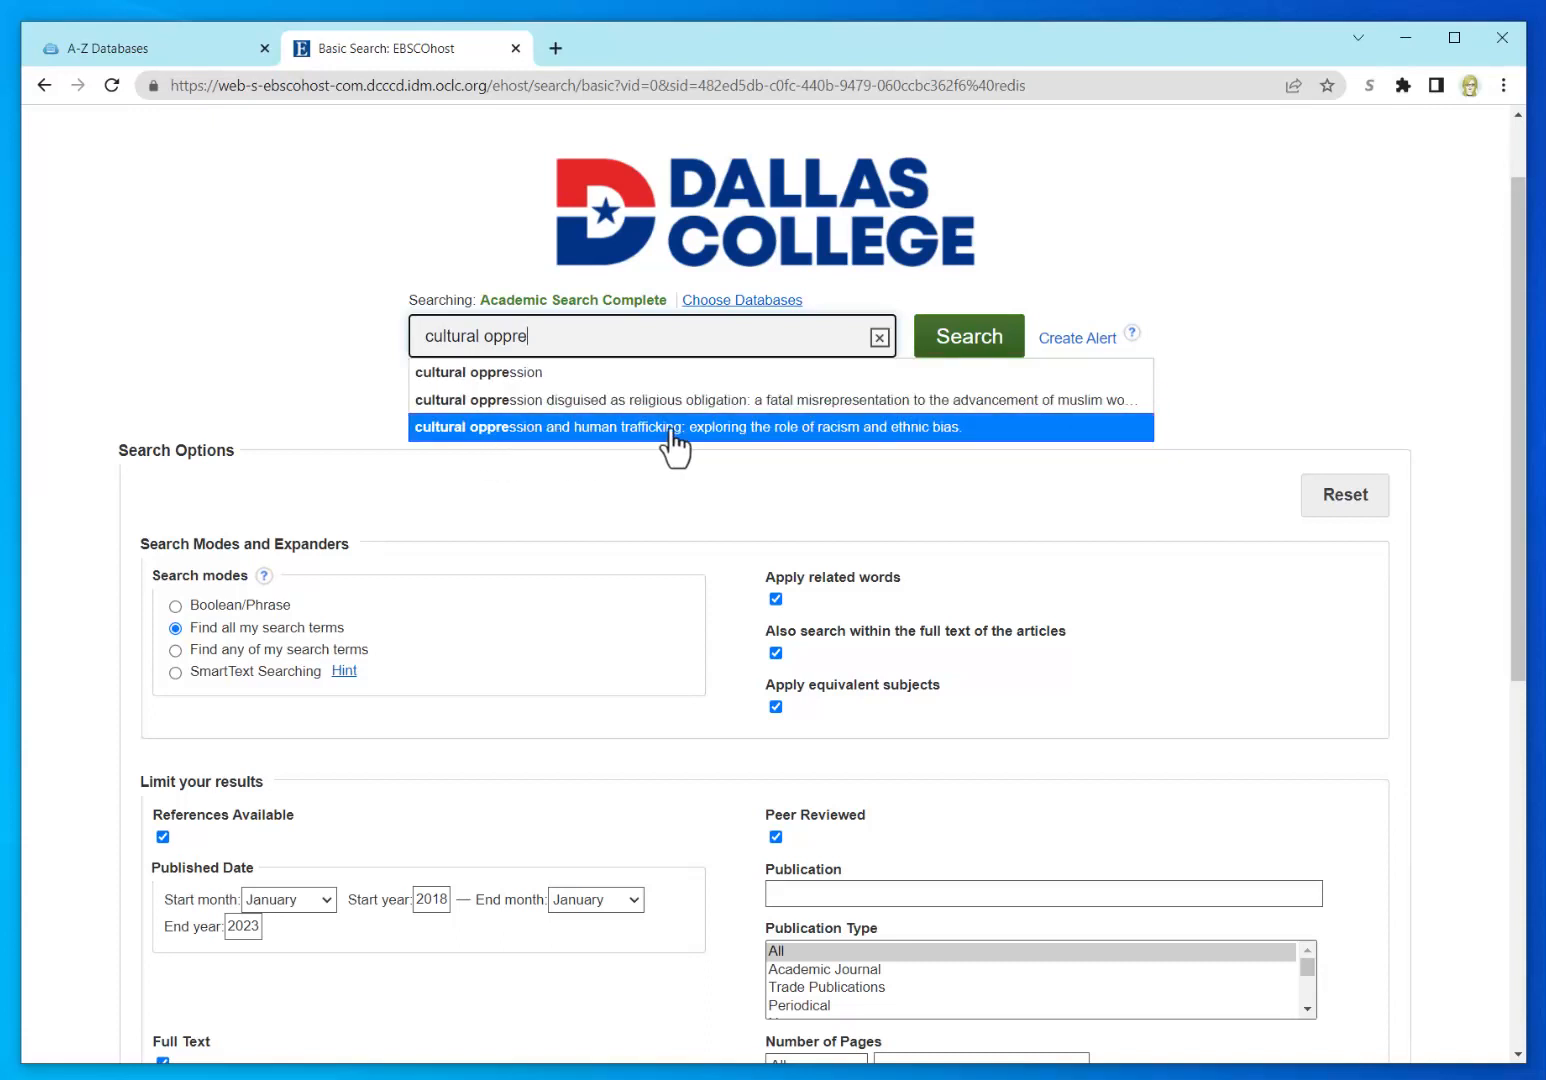
pyautogui.click(537, 373)
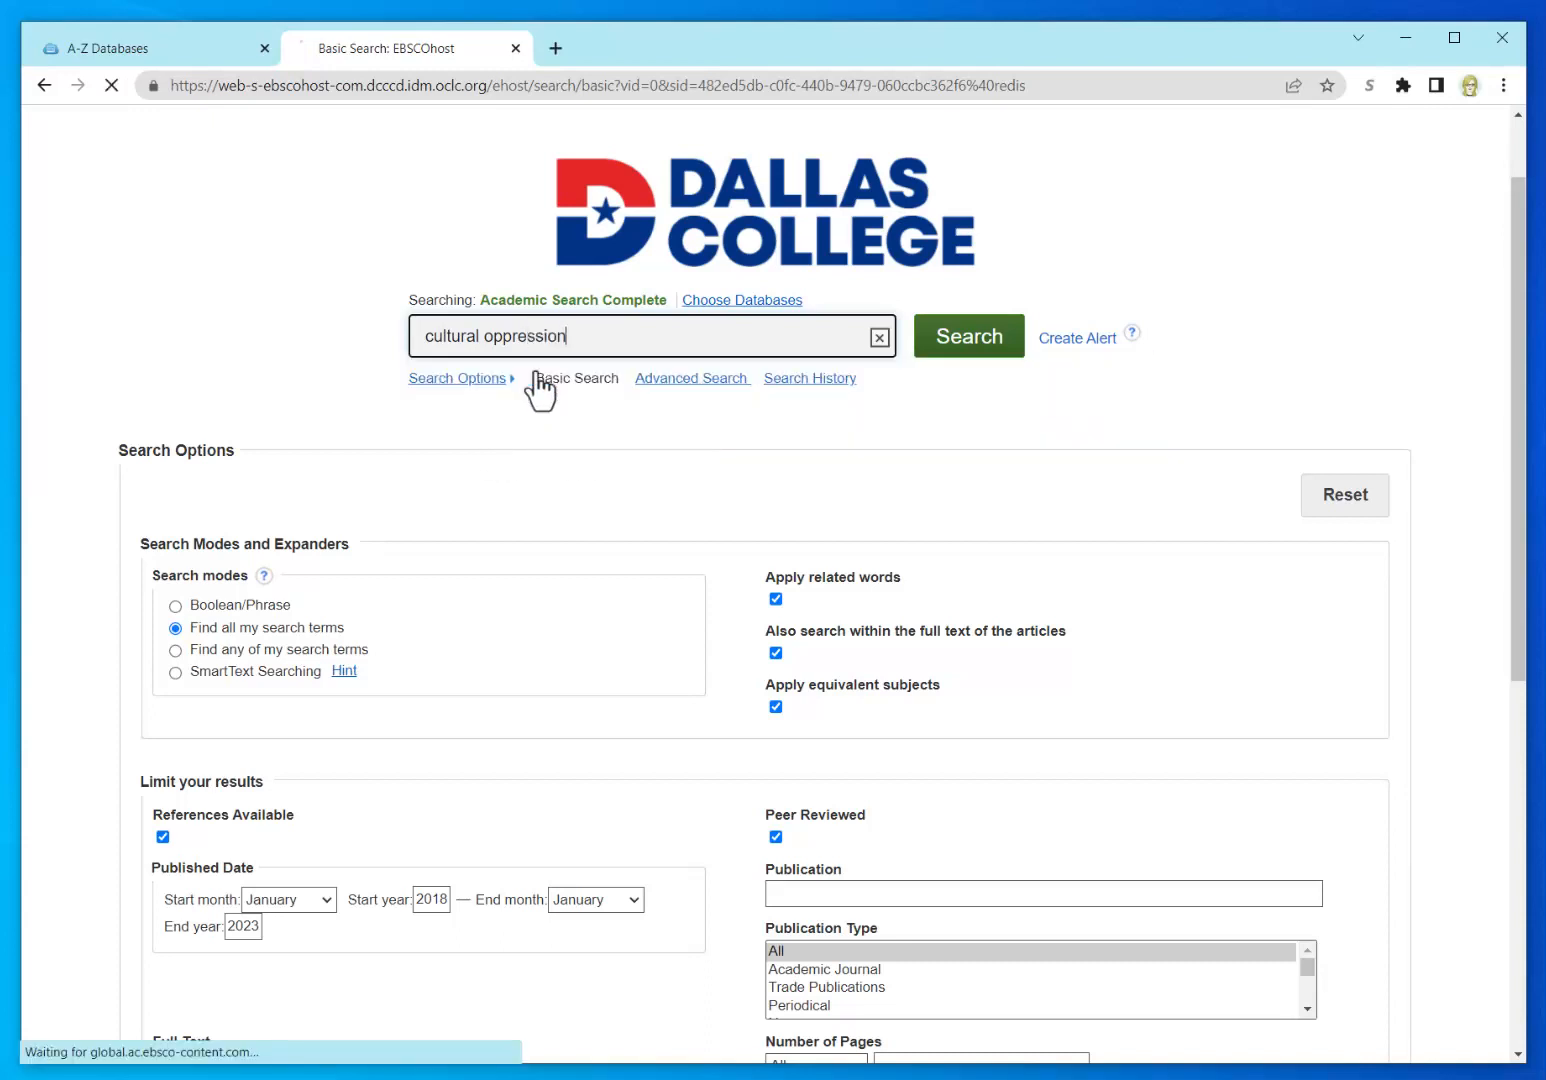
pyautogui.click(975, 348)
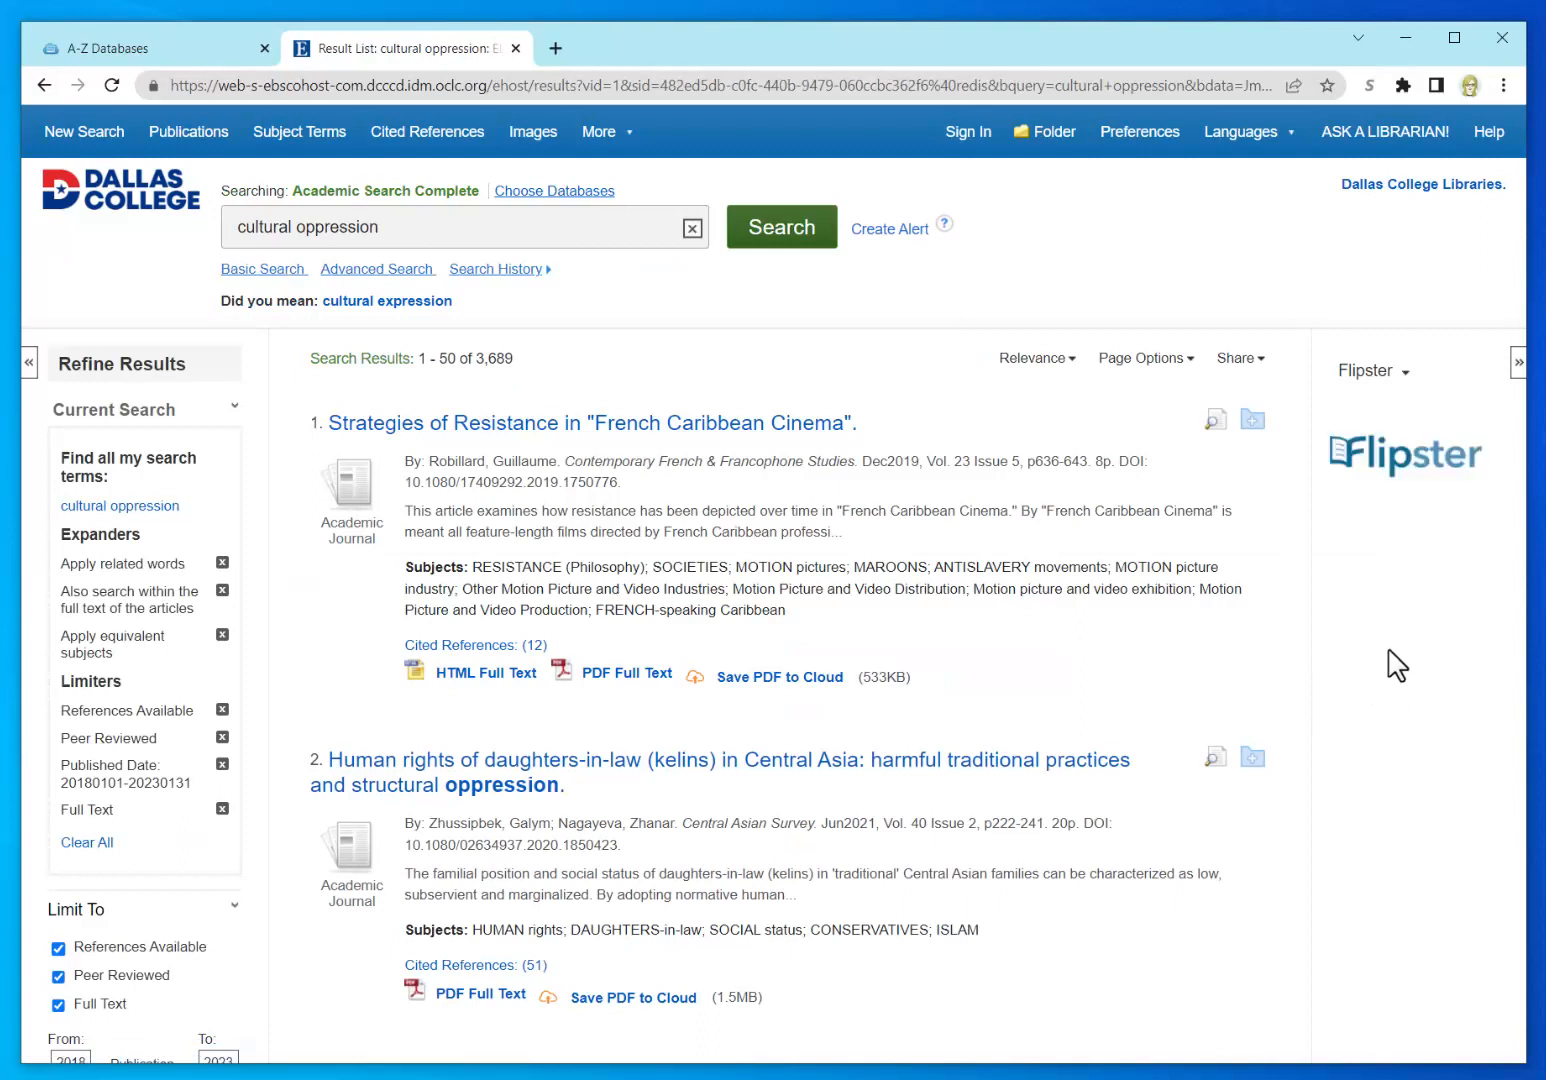
pyautogui.moveTo(528, 368); pyautogui.dragTo(415, 366)
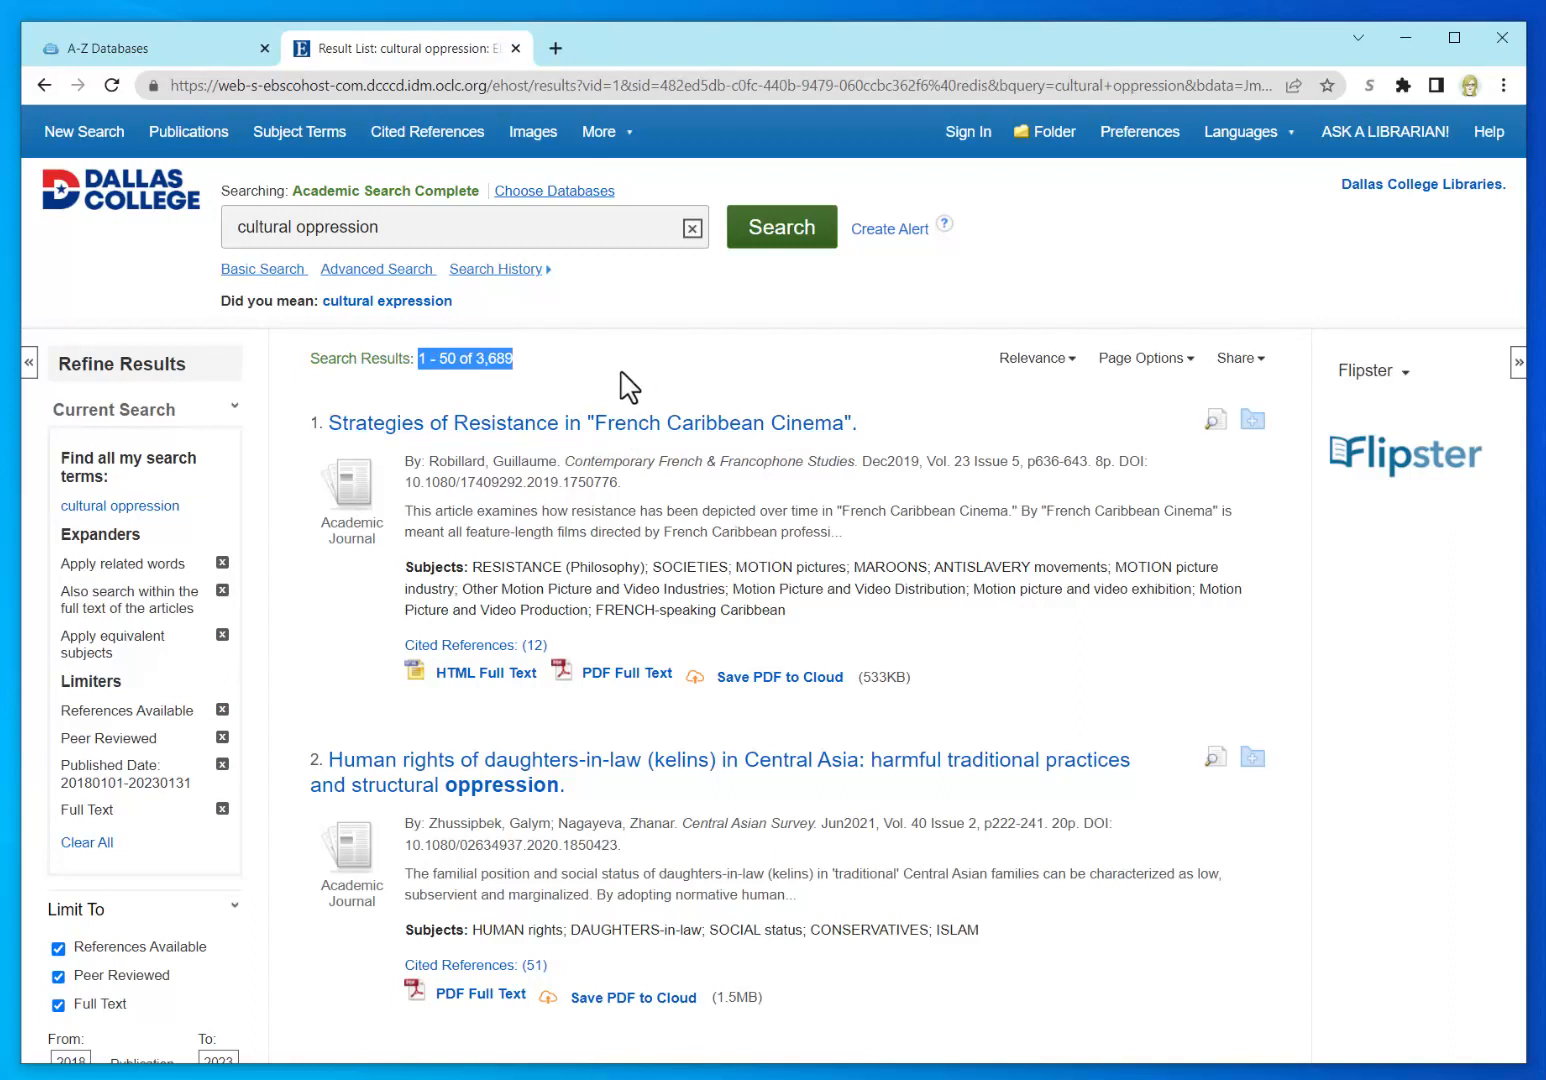
pyautogui.click(628, 386)
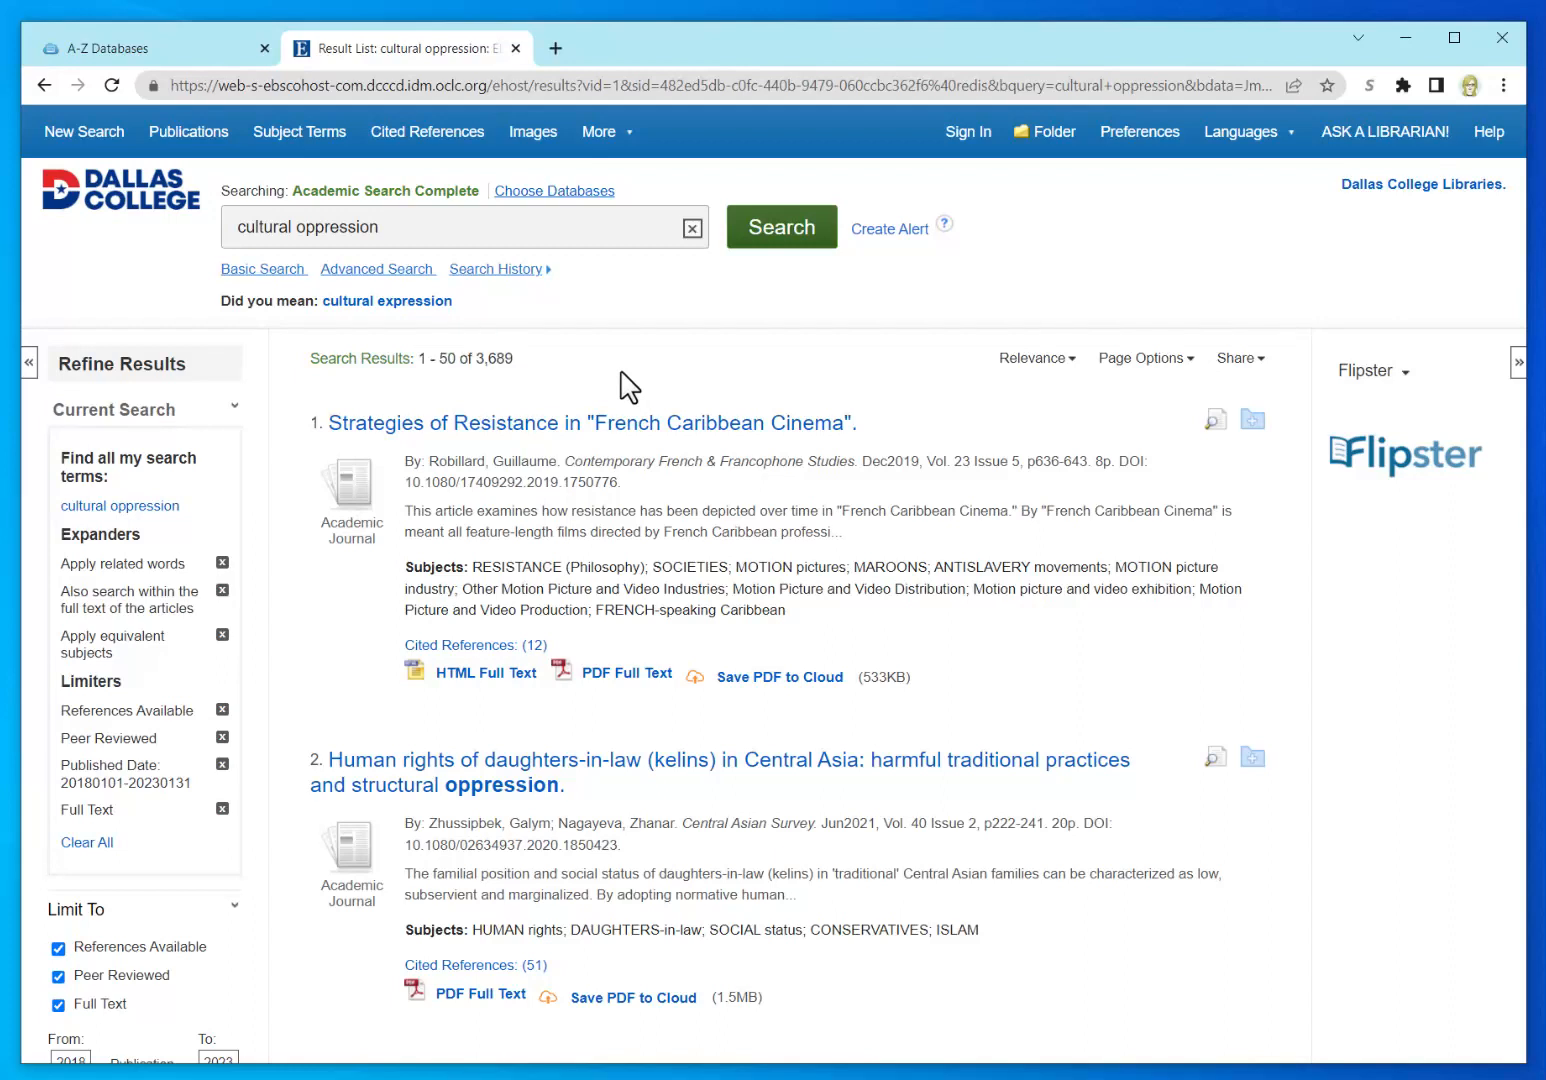
pyautogui.click(241, 224)
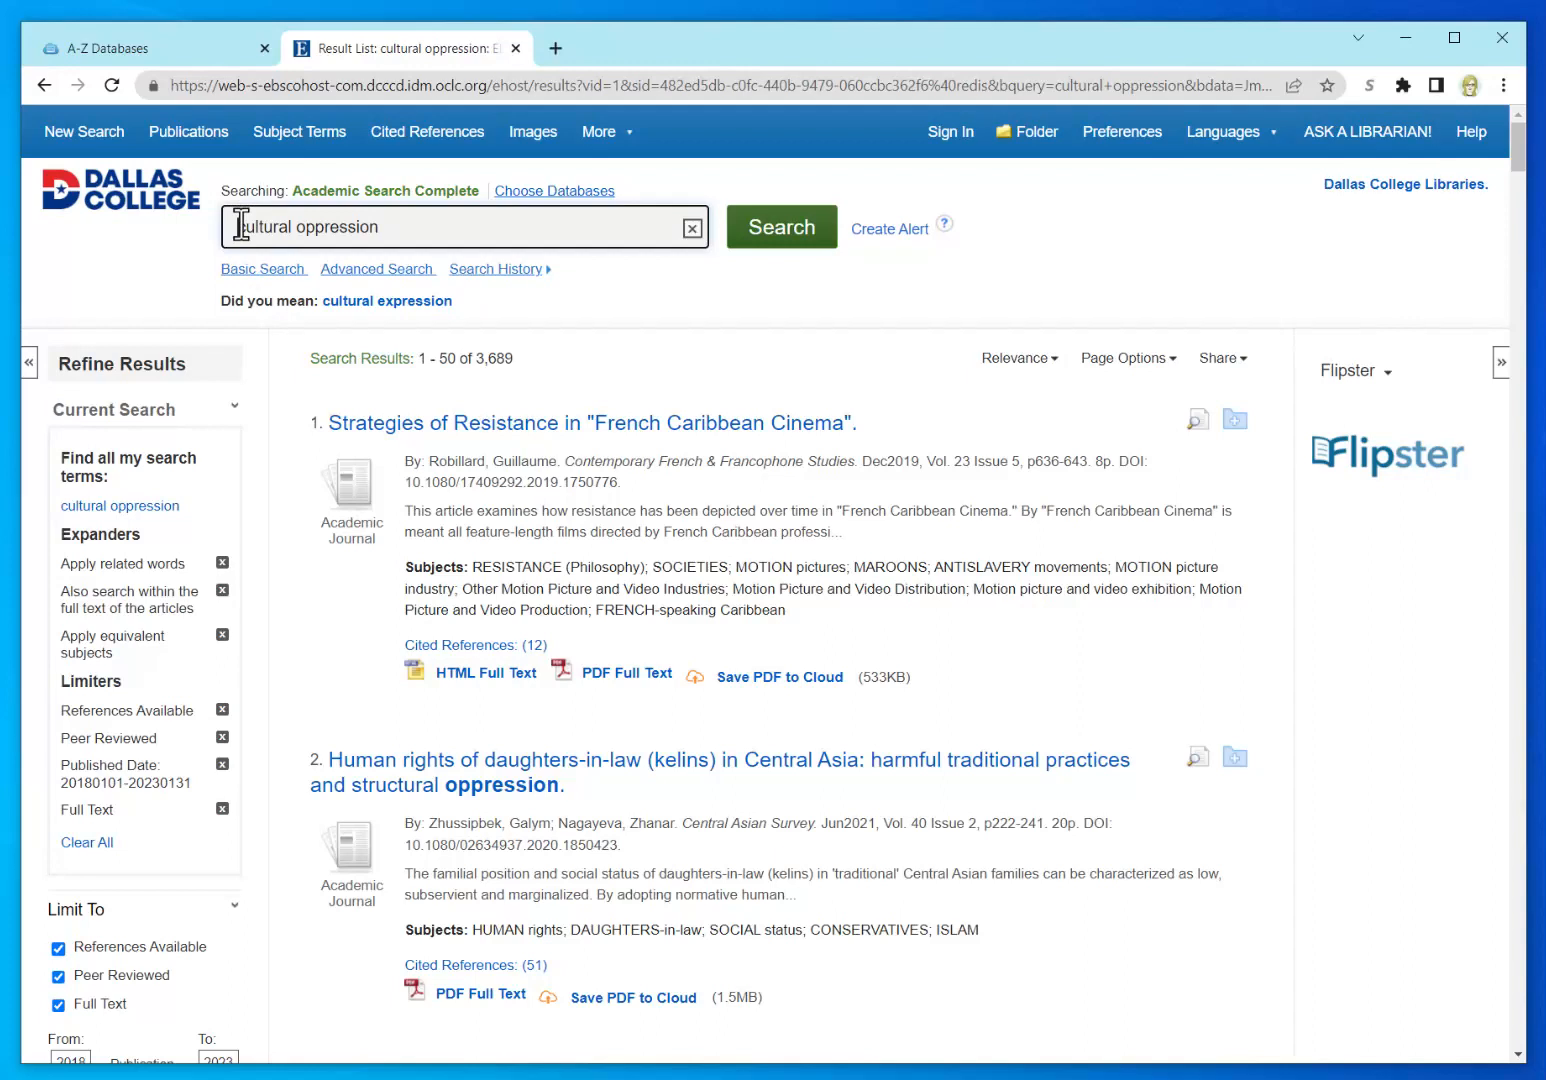
# Step: Wrap cultural oppression in double quotes, rerun the search and check the 34-result count
pyautogui.write('c')
pyautogui.write('"')
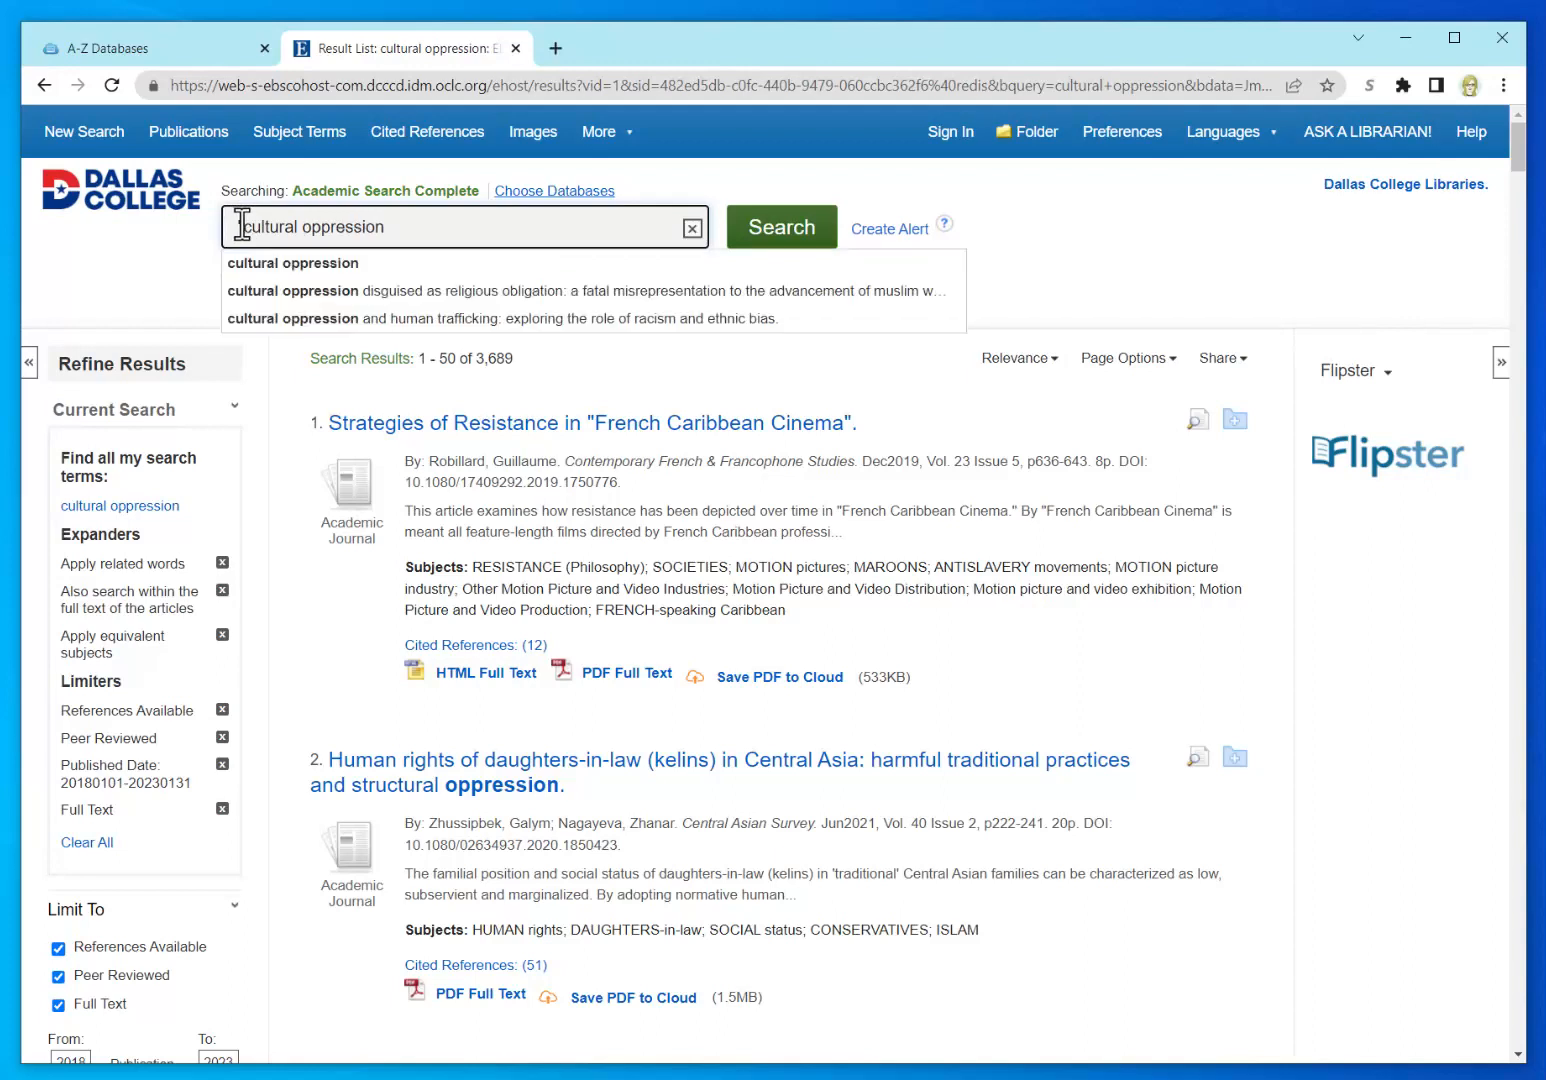
pyautogui.click(422, 224)
pyautogui.write('"')
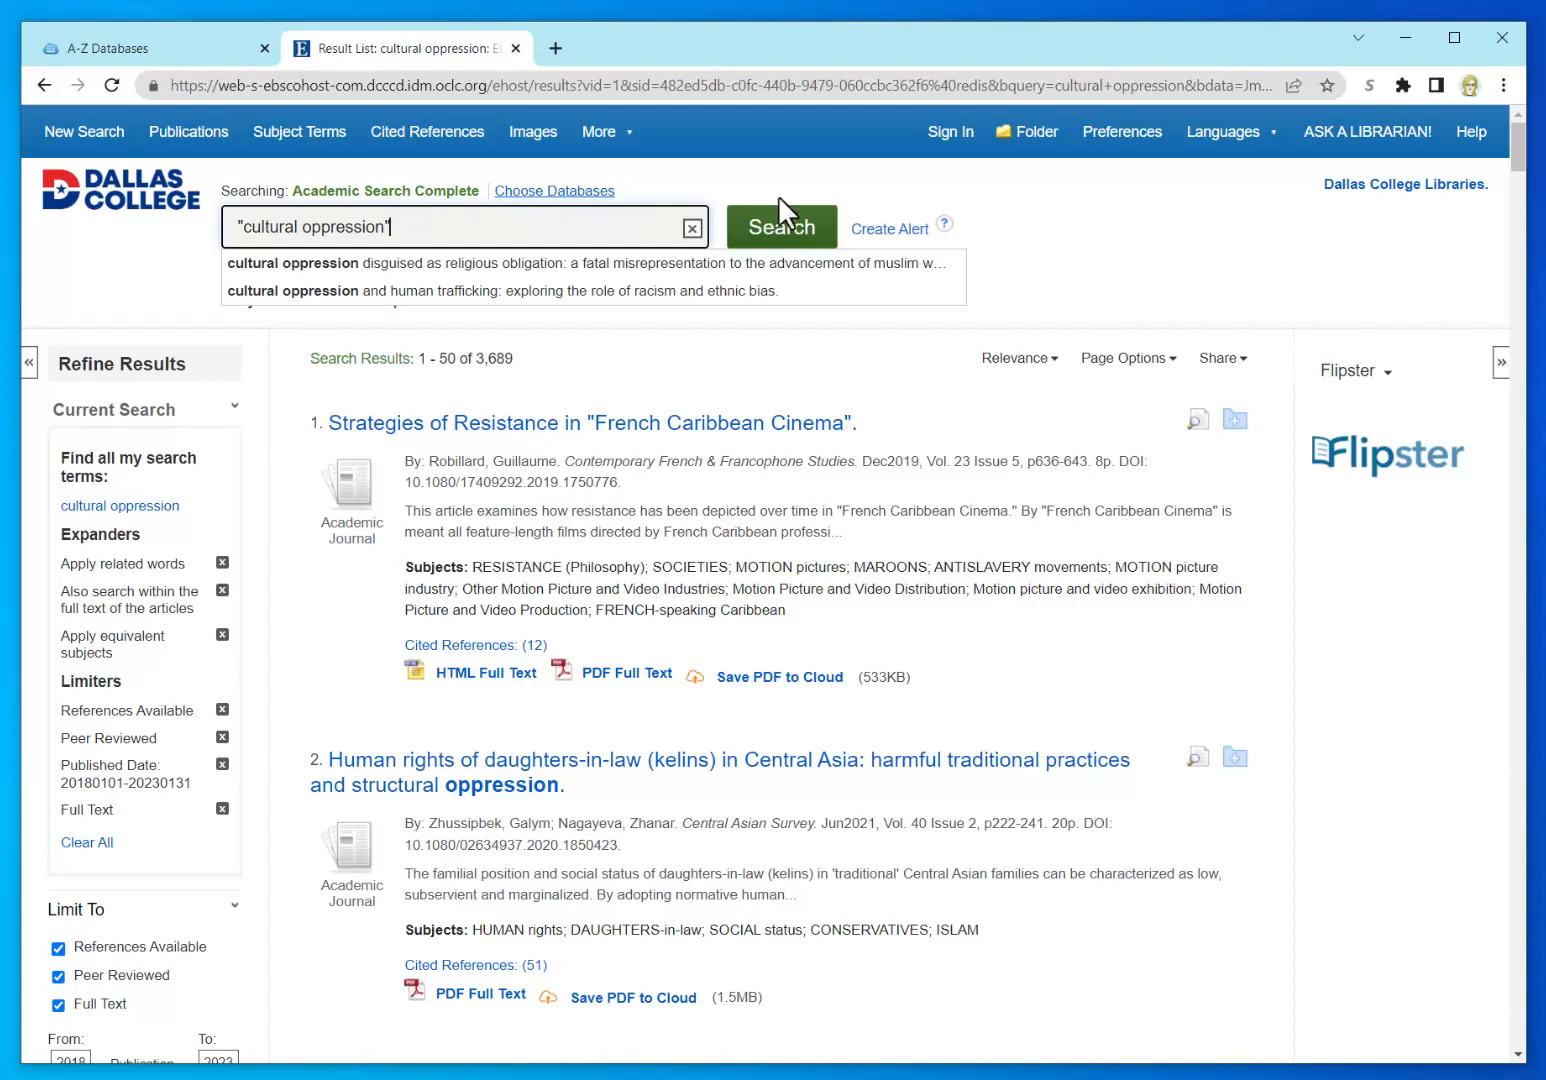
pyautogui.click(777, 233)
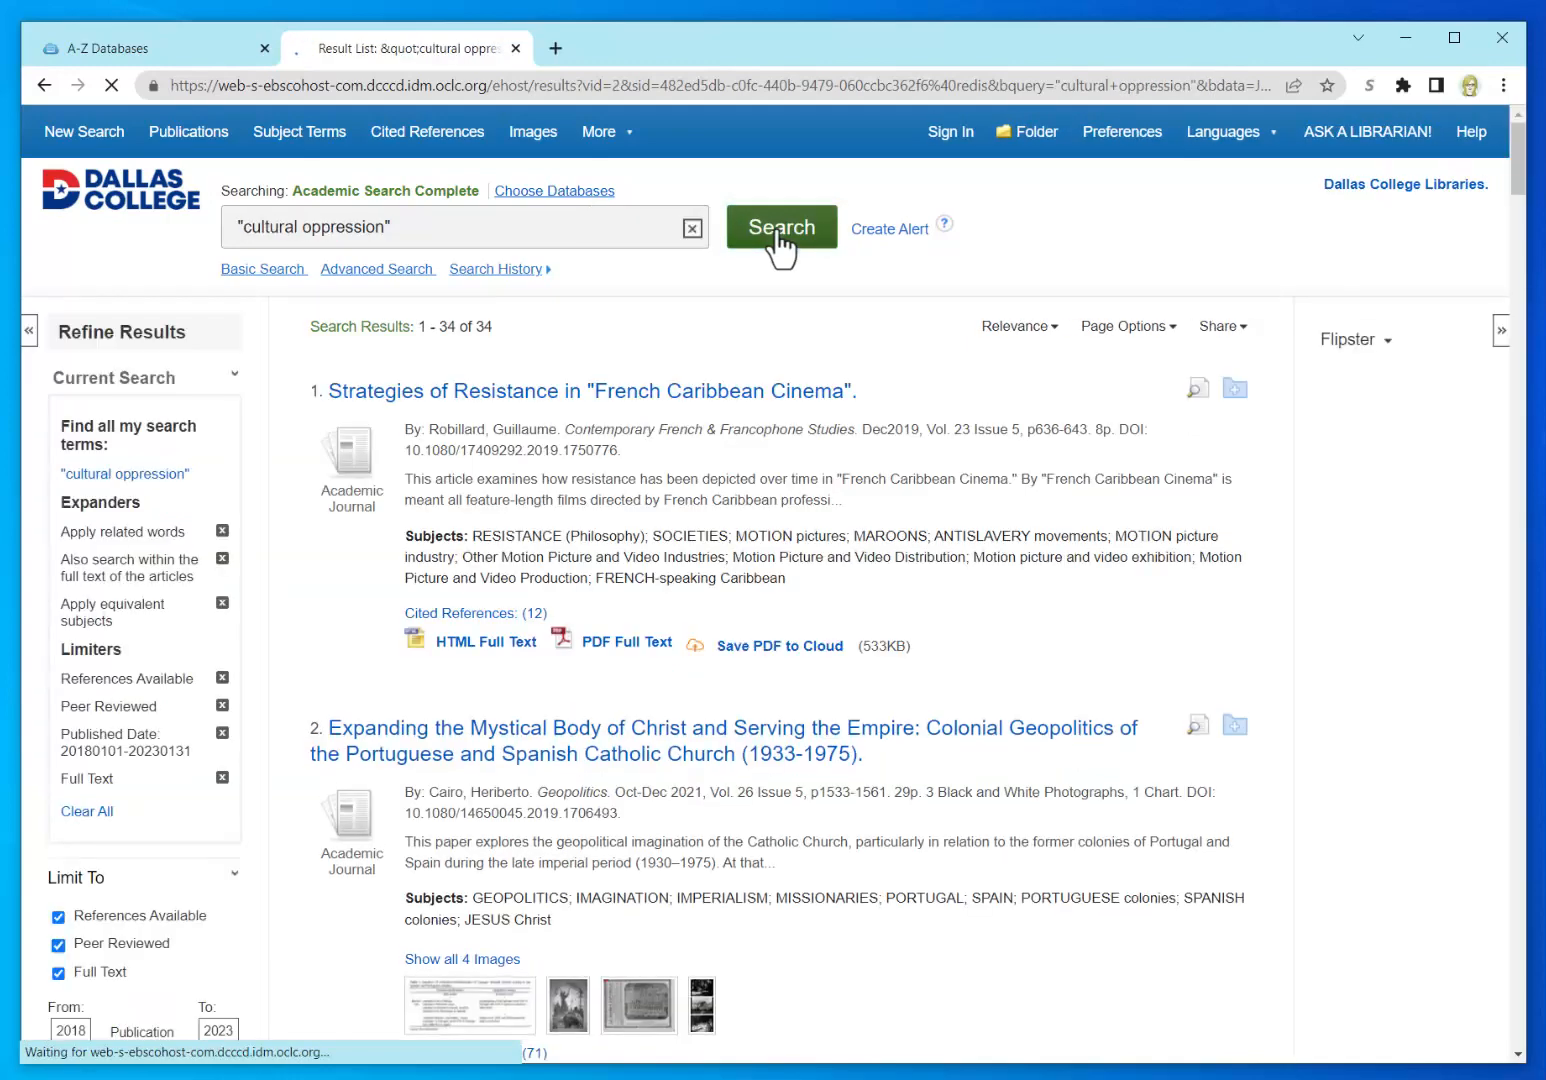
pyautogui.moveTo(494, 328); pyautogui.dragTo(418, 332)
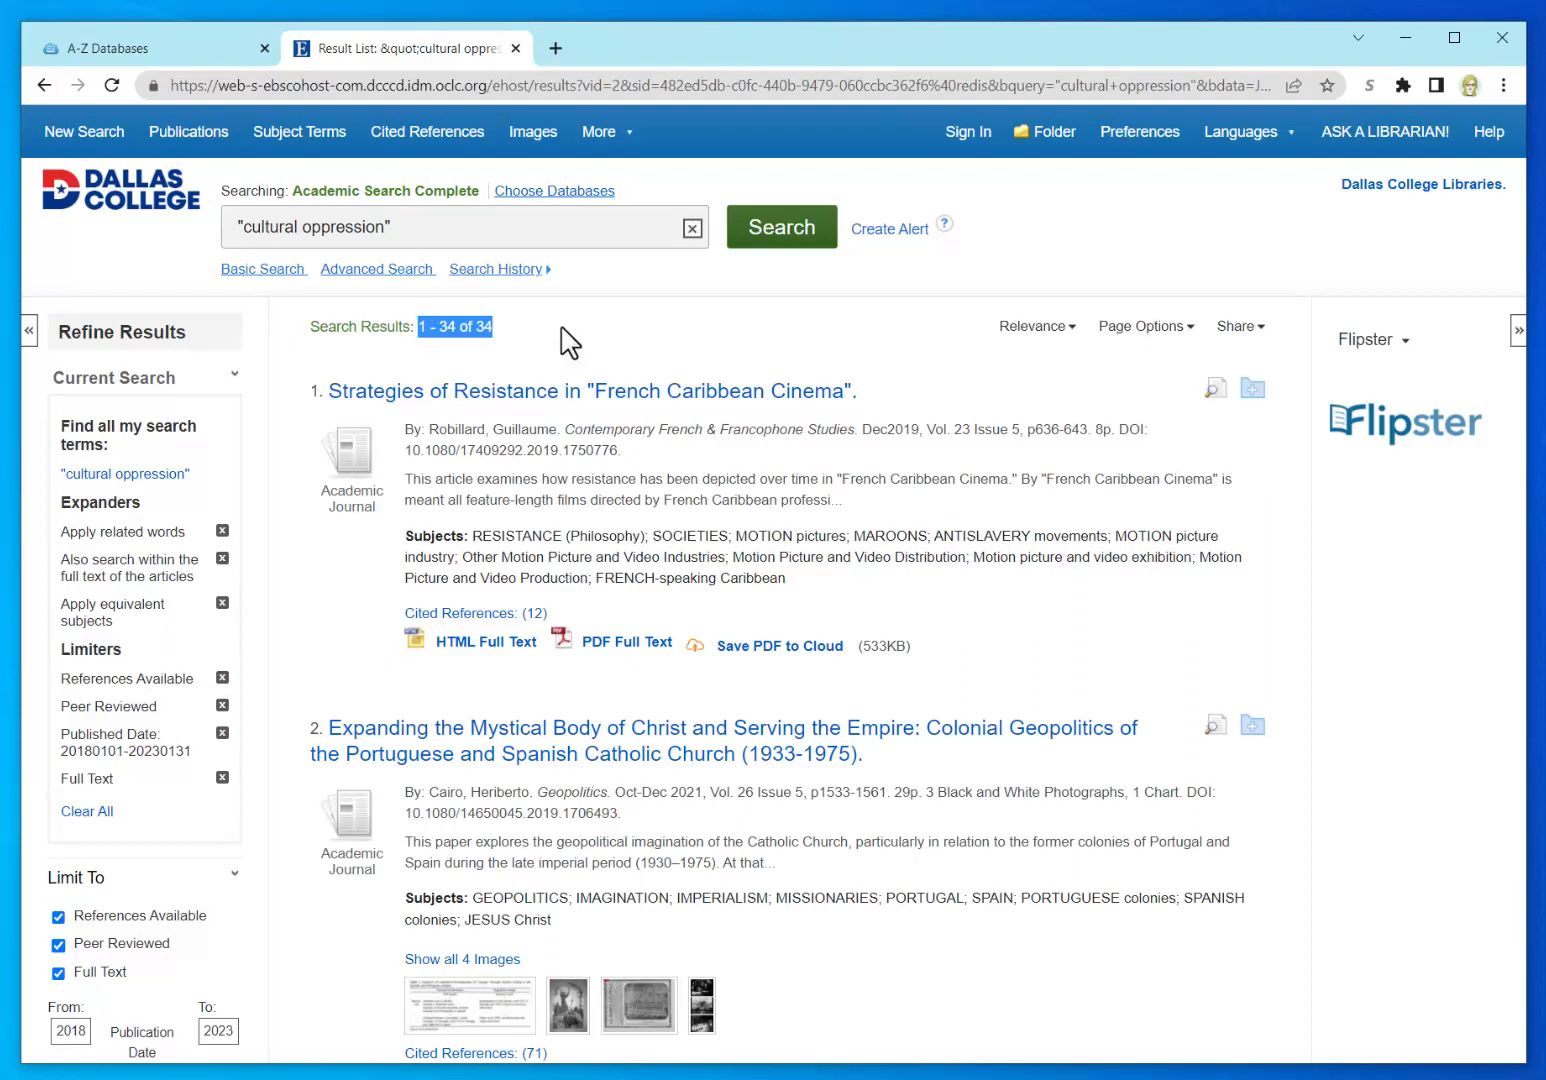
pyautogui.click(562, 329)
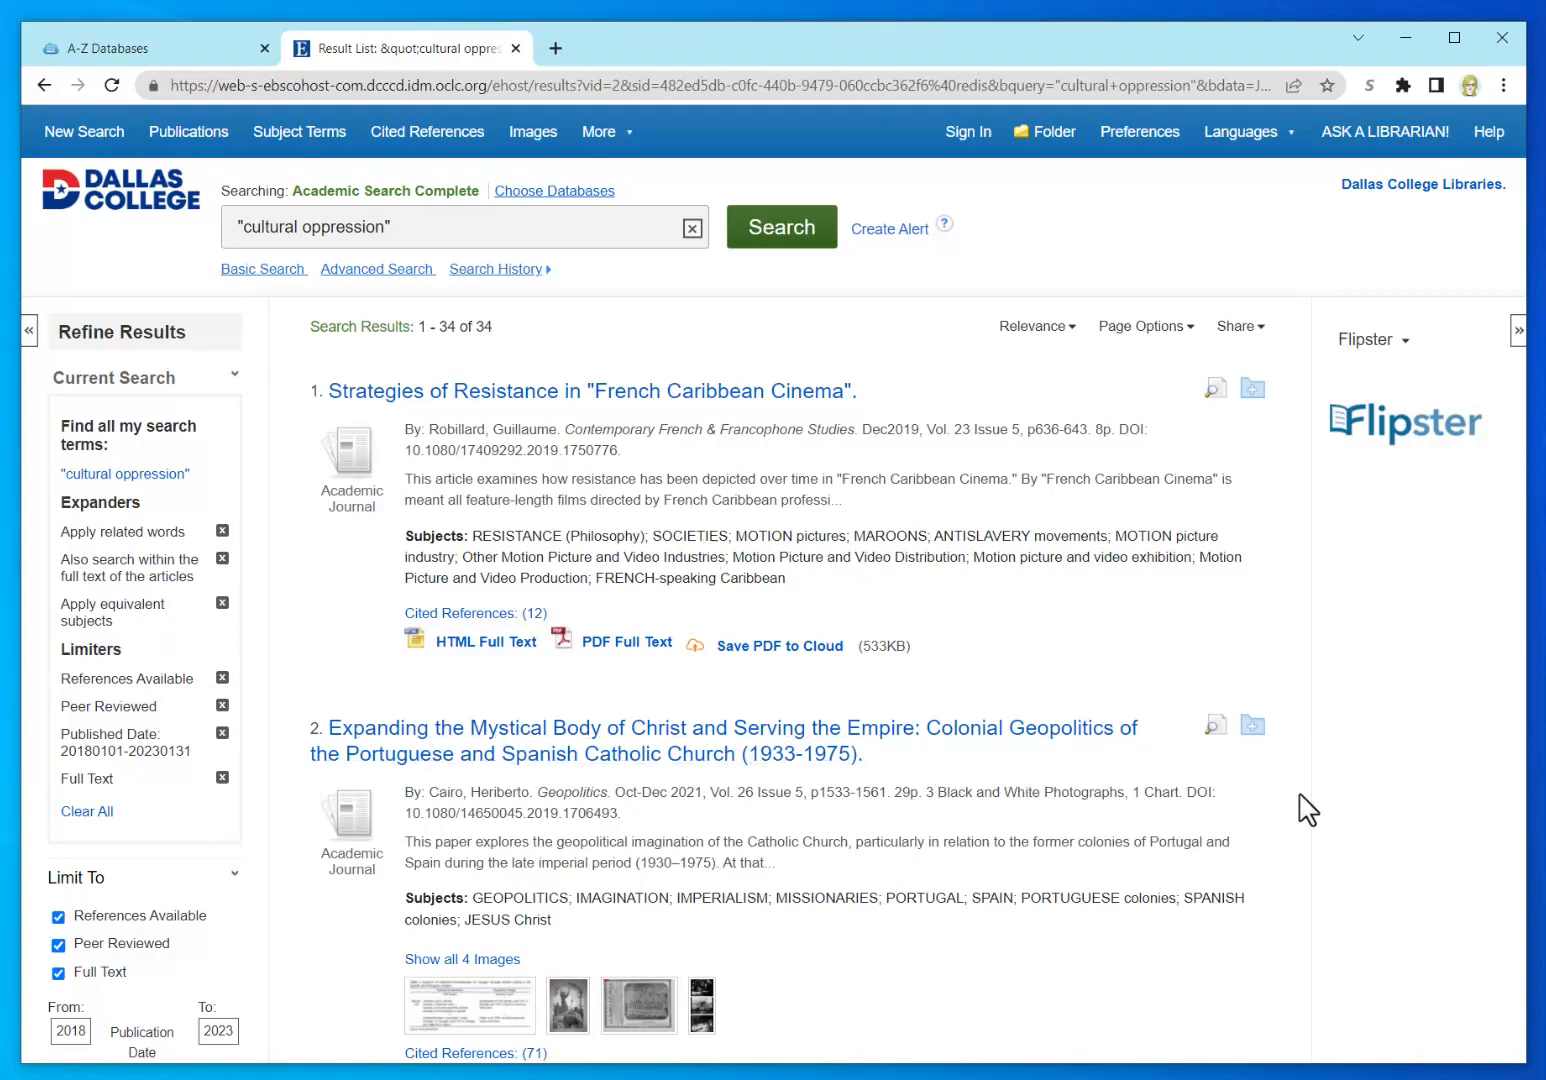
# Step: Scroll down to result 10, 'Scholars of color turn to womanism: Countering dehumanization in the academy.'
pyautogui.scroll(-2, 1308, 810)
pyautogui.scroll(-3, 1300, 810)
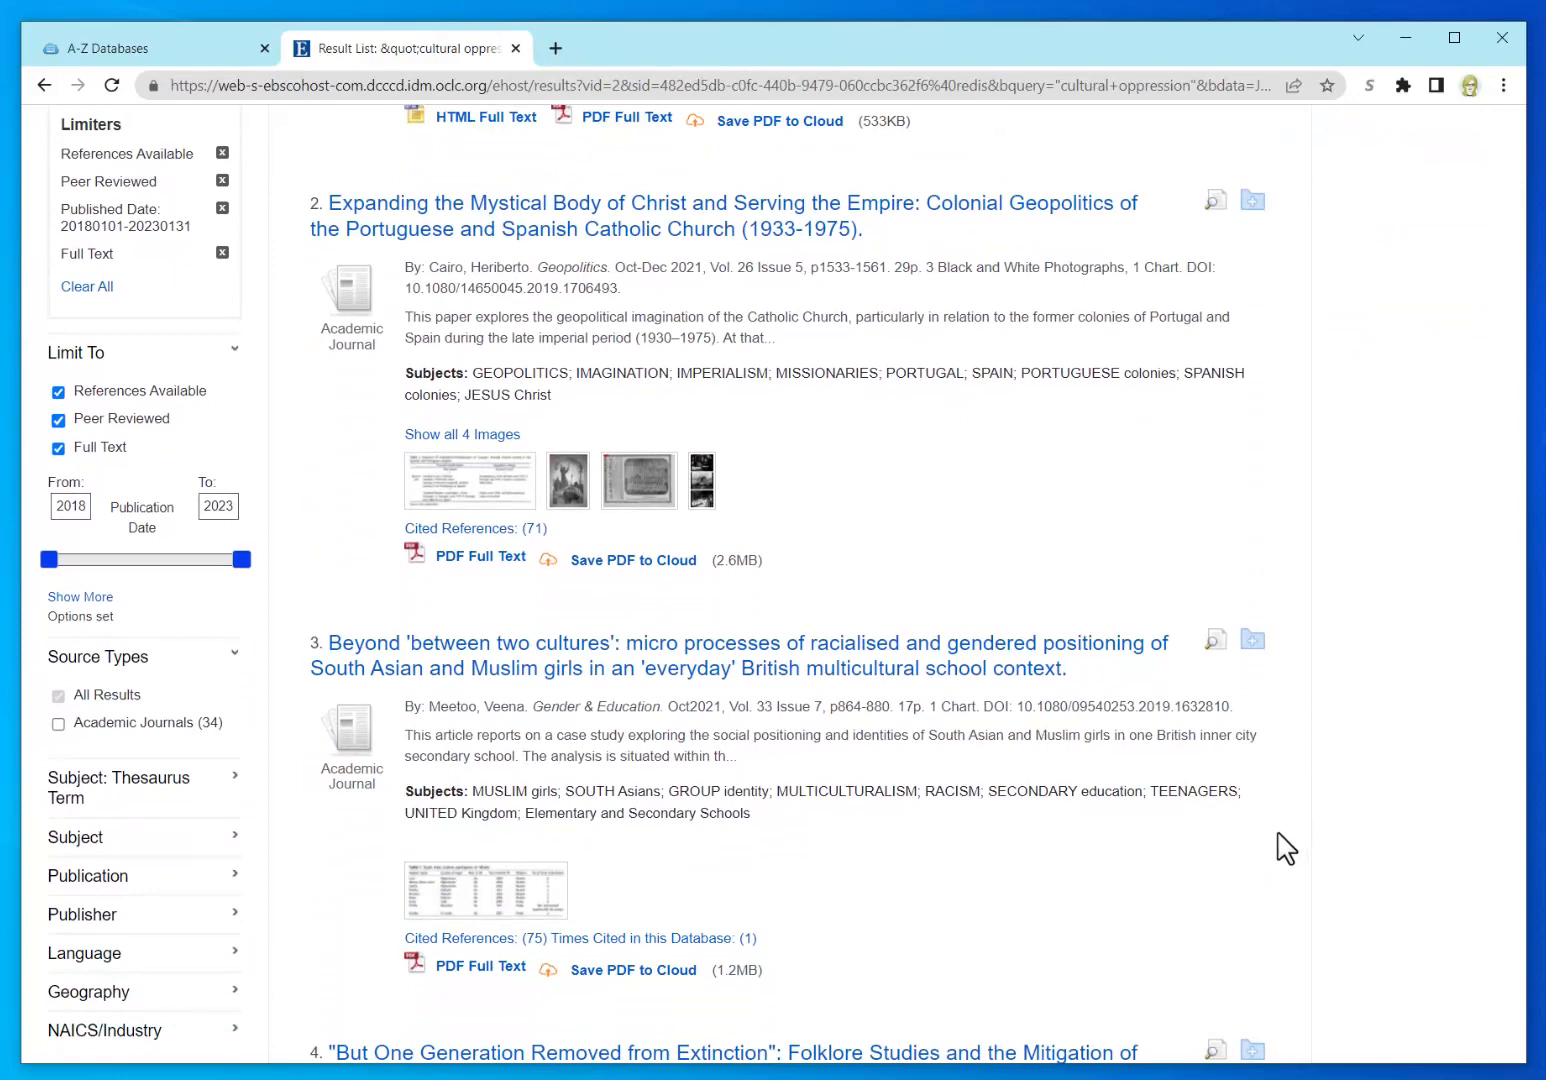
pyautogui.scroll(-3, 1286, 848)
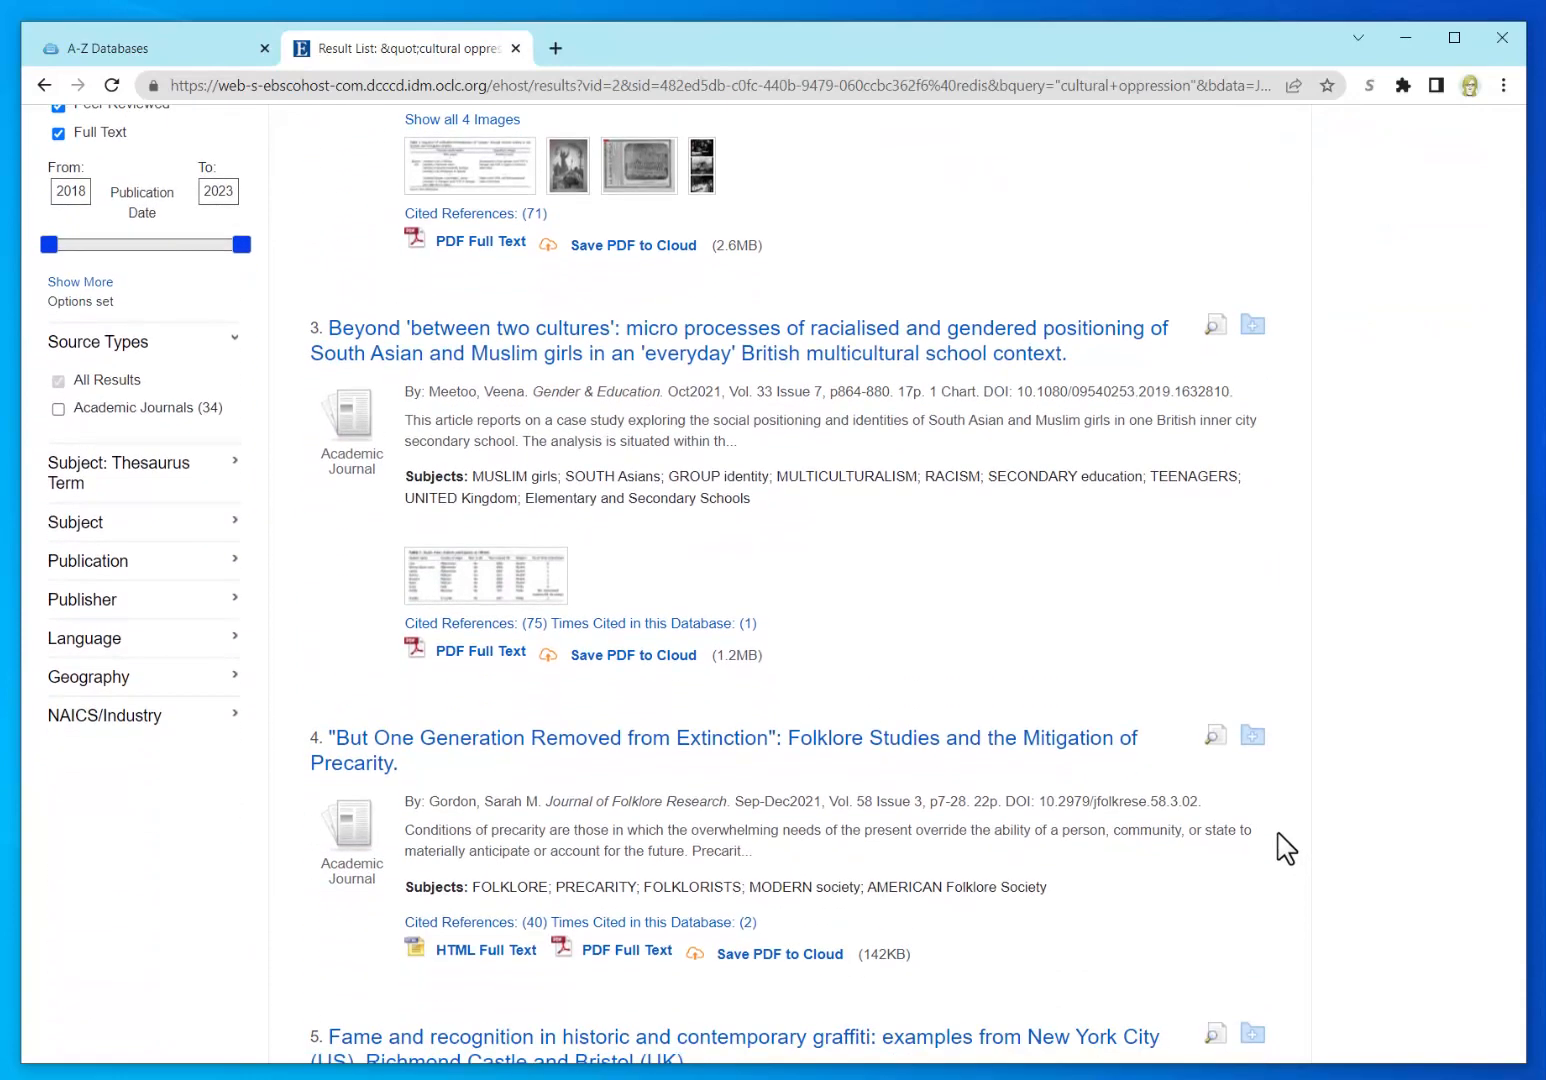
pyautogui.scroll(-3, 1286, 848)
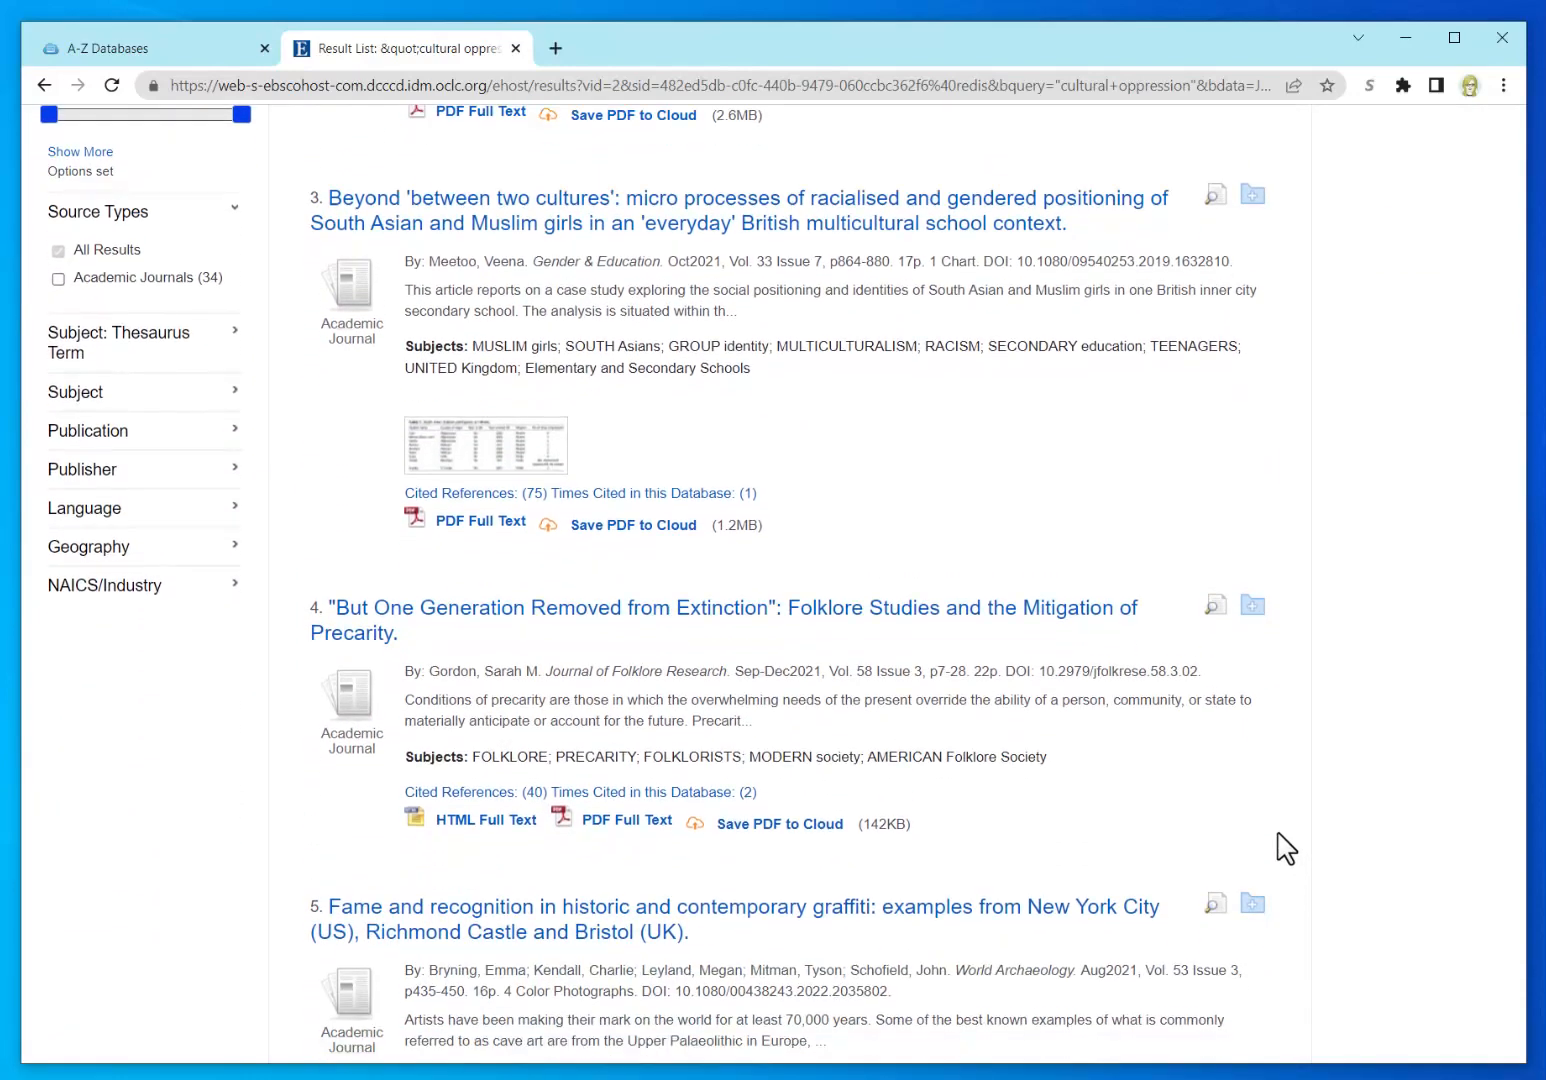
pyautogui.scroll(-5, 1286, 848)
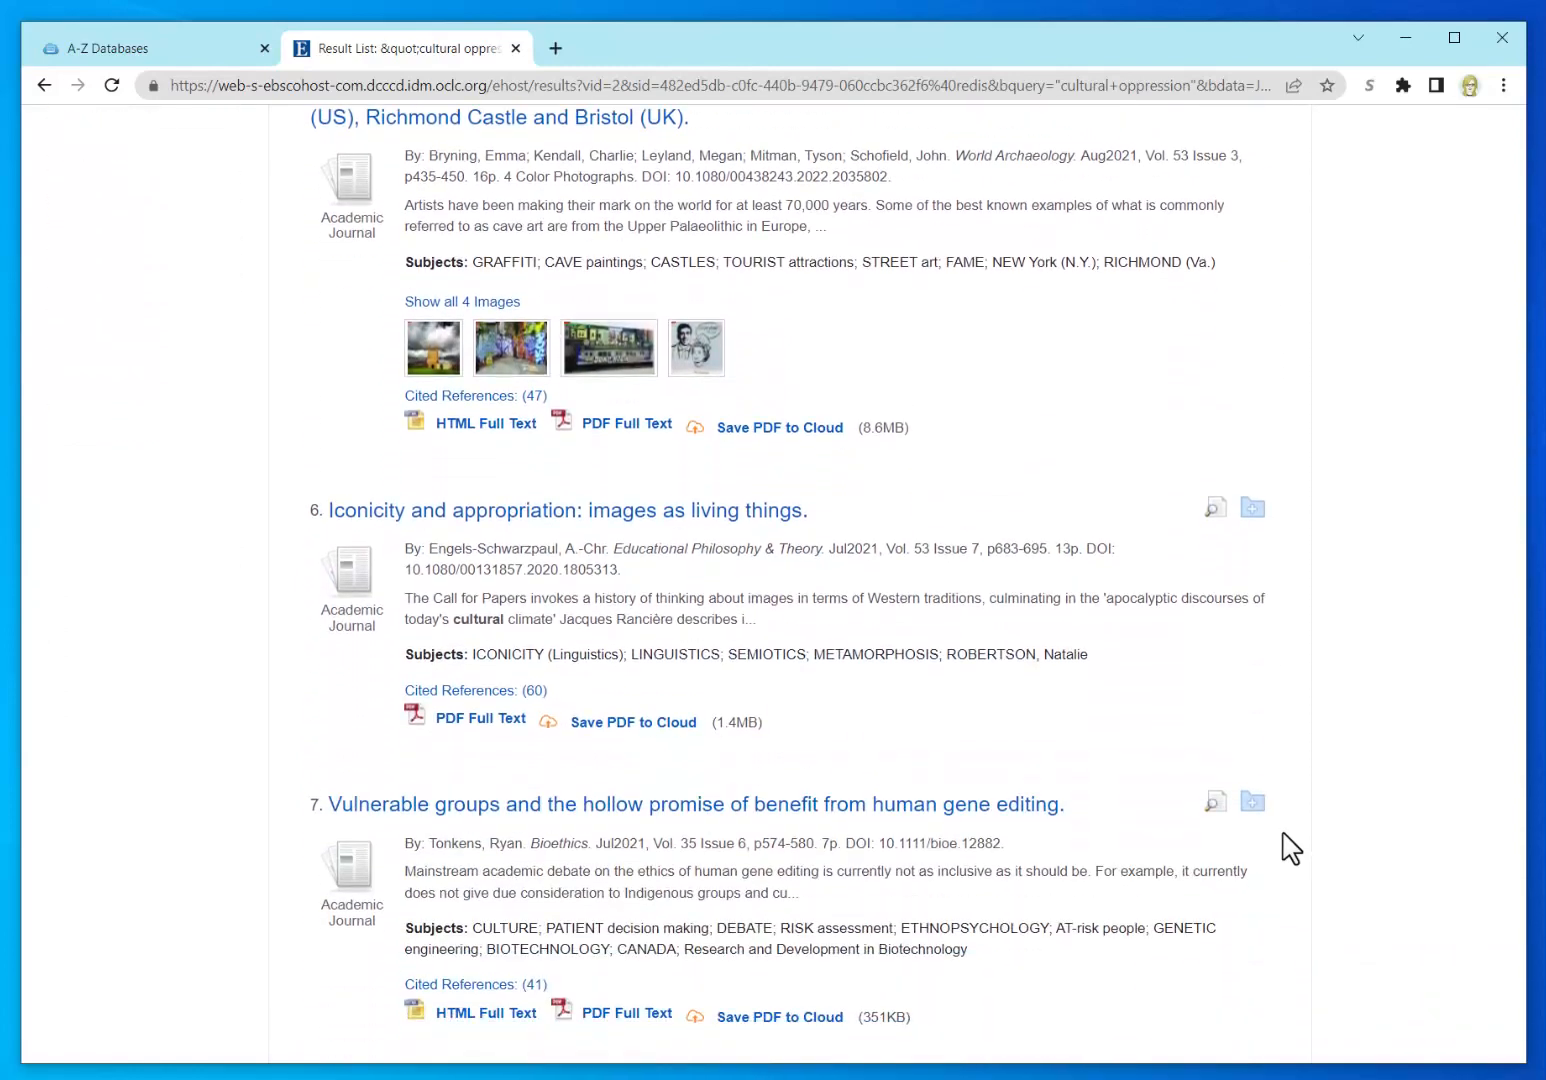
pyautogui.scroll(-2, 1291, 847)
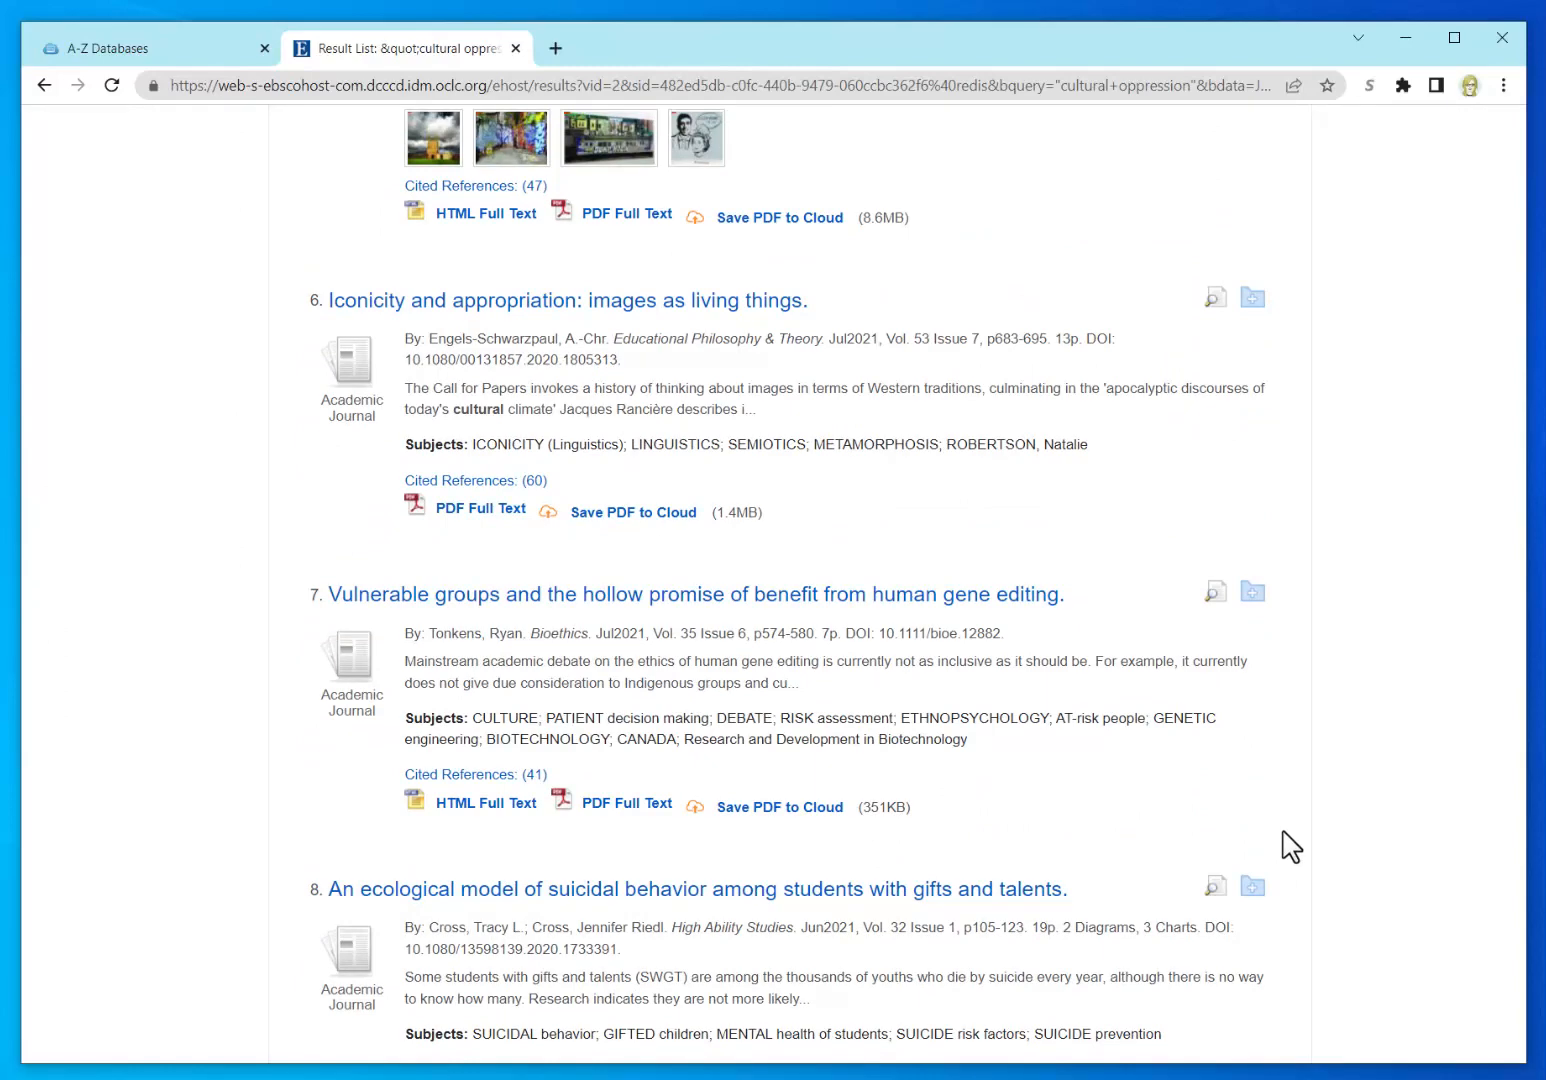
pyautogui.scroll(-4, 1291, 847)
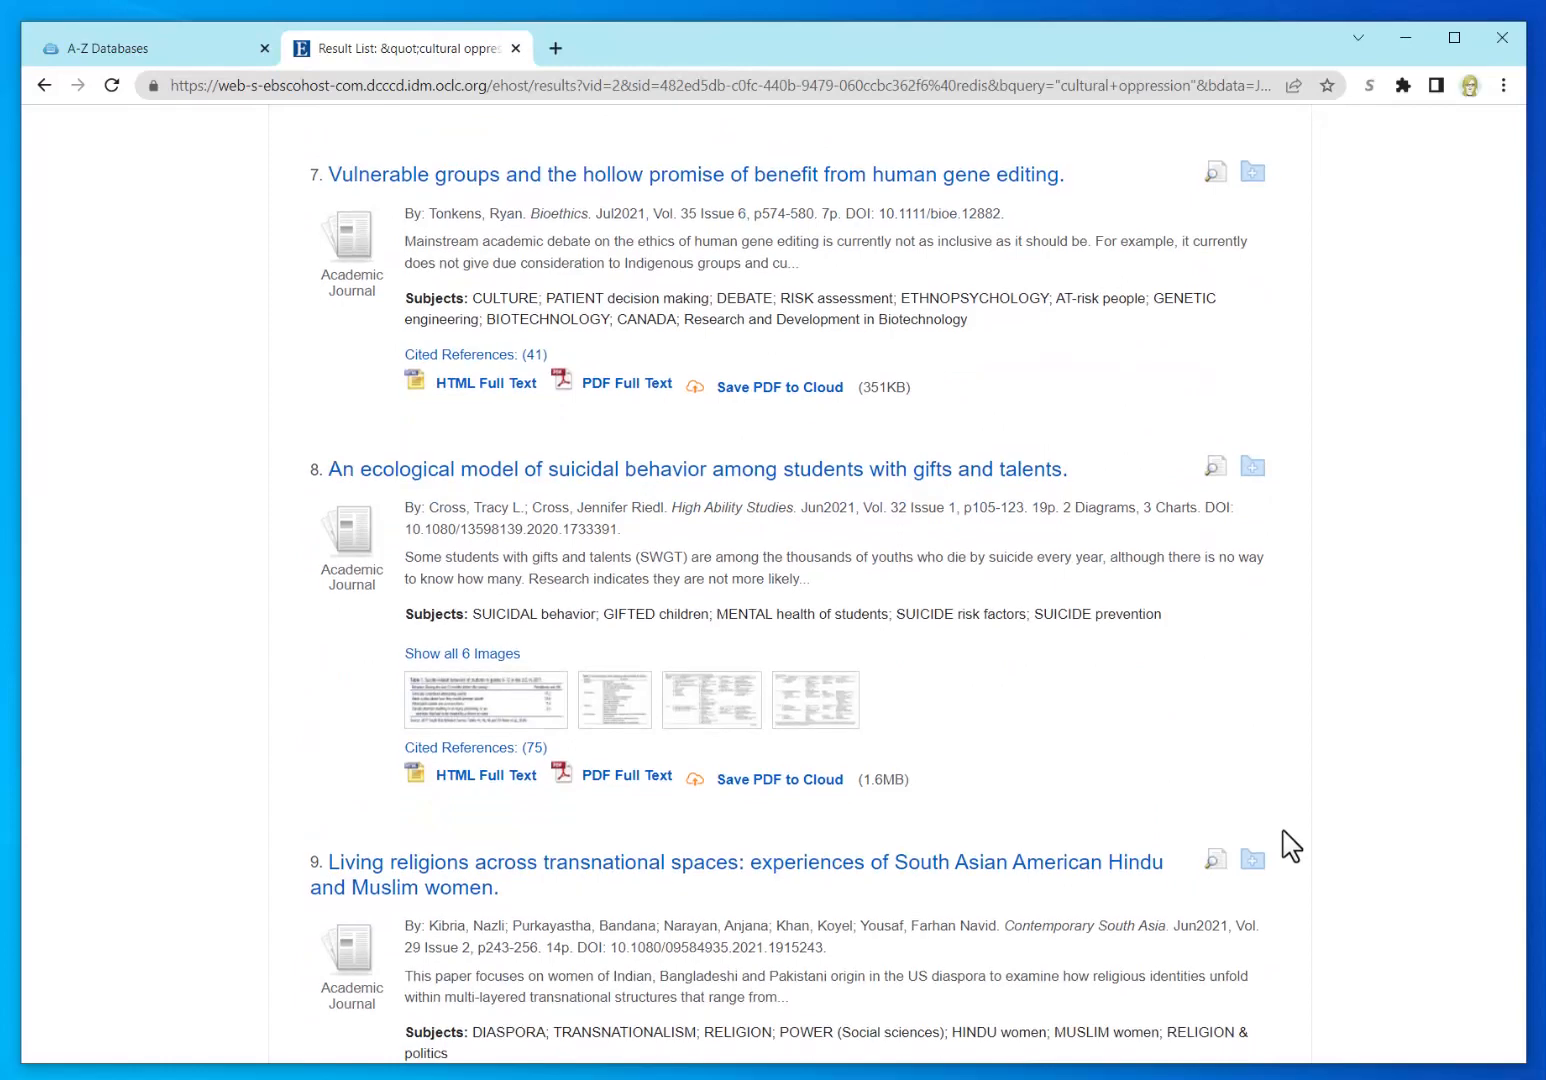
pyautogui.scroll(-3, 1291, 847)
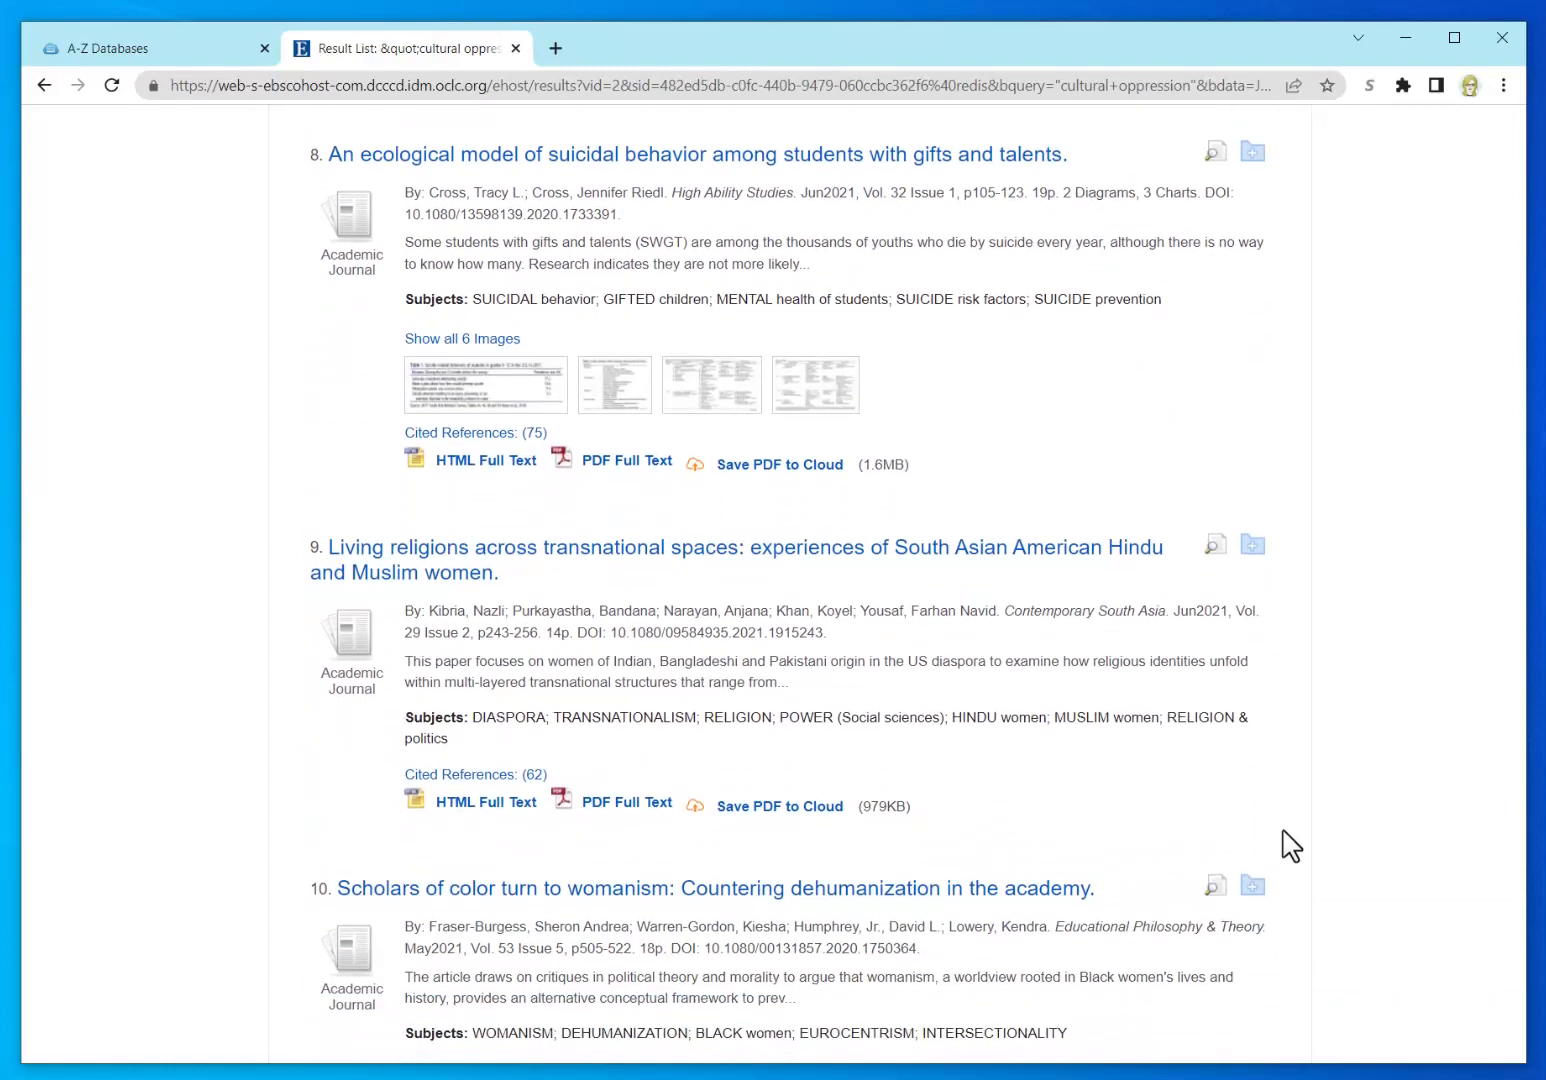
pyautogui.scroll(-1, 1291, 847)
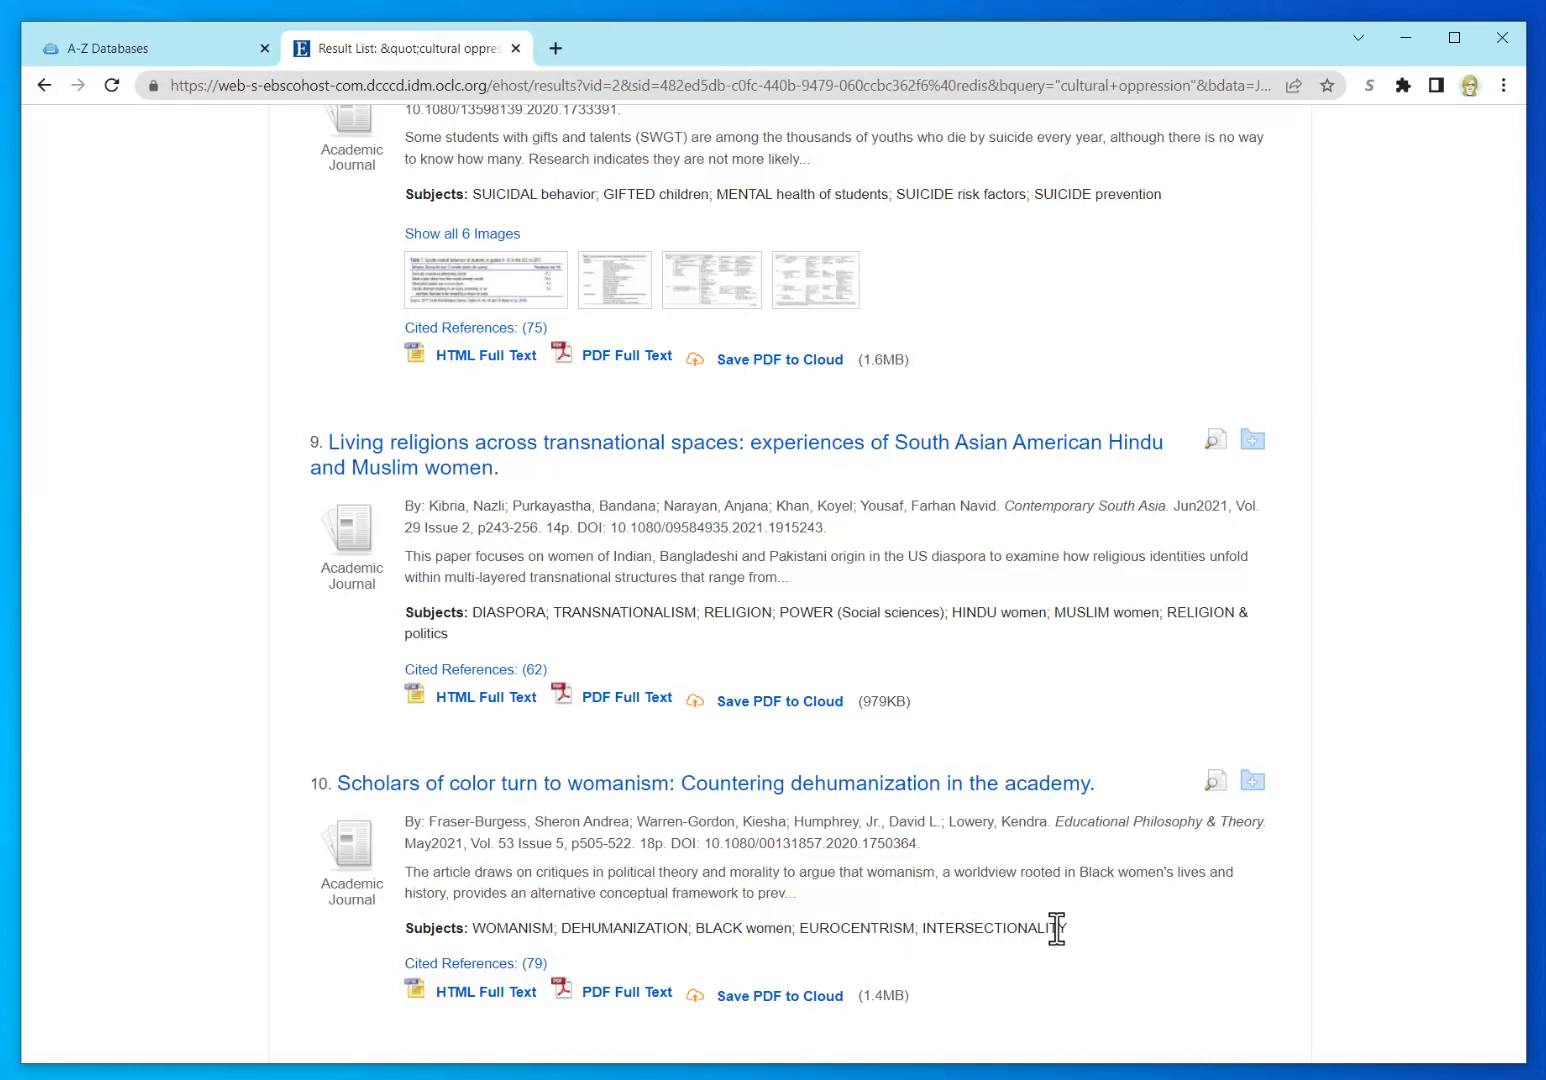
# Step: Open result 10, the womanism article, to view its Detailed Record with source, subjects and abstract
pyautogui.click(762, 800)
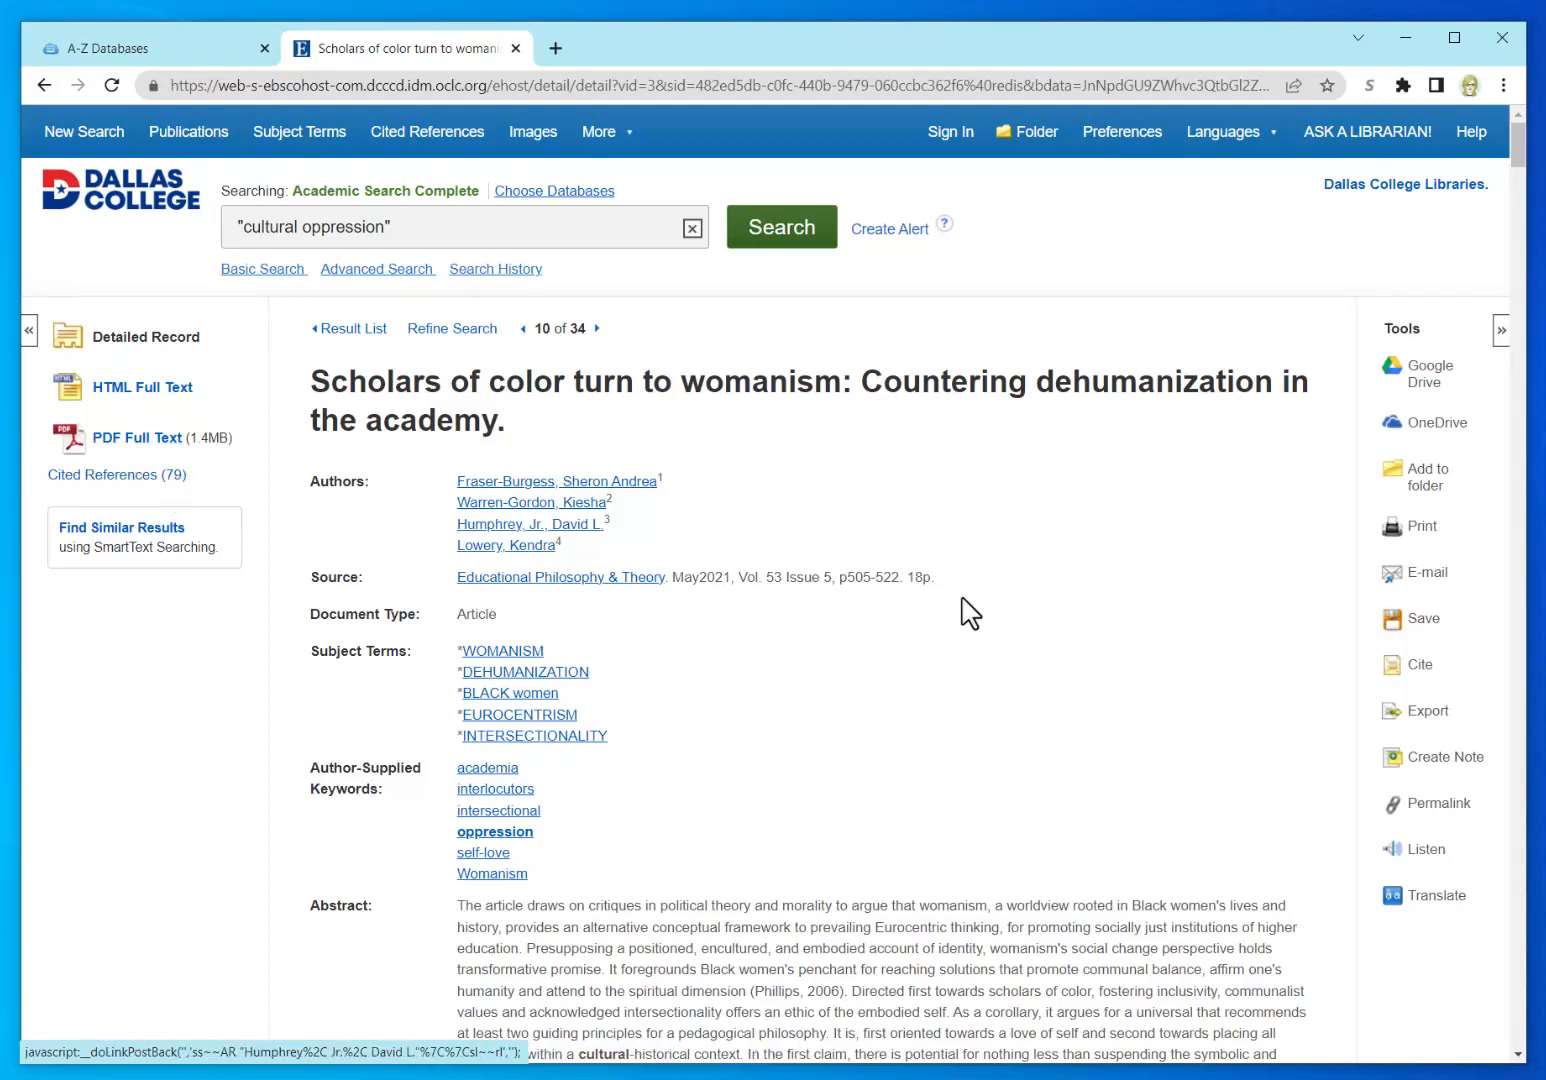
pyautogui.scroll(-3, 1005, 640)
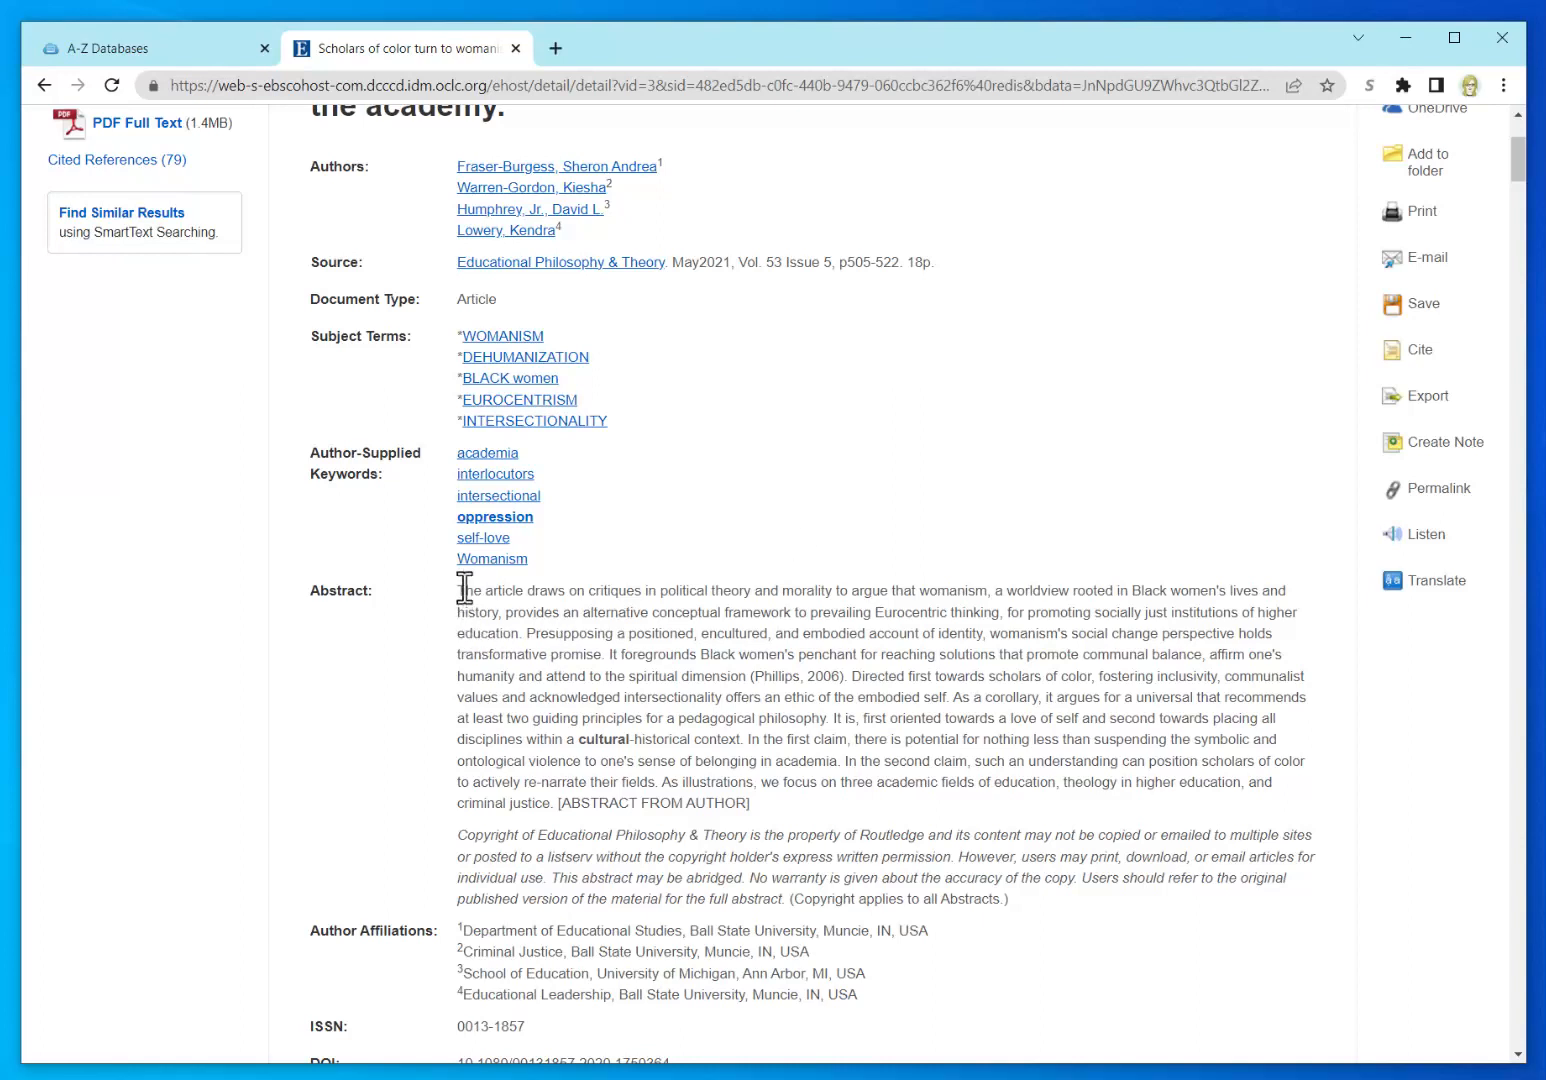
pyautogui.moveTo(463, 590); pyautogui.dragTo(778, 822)
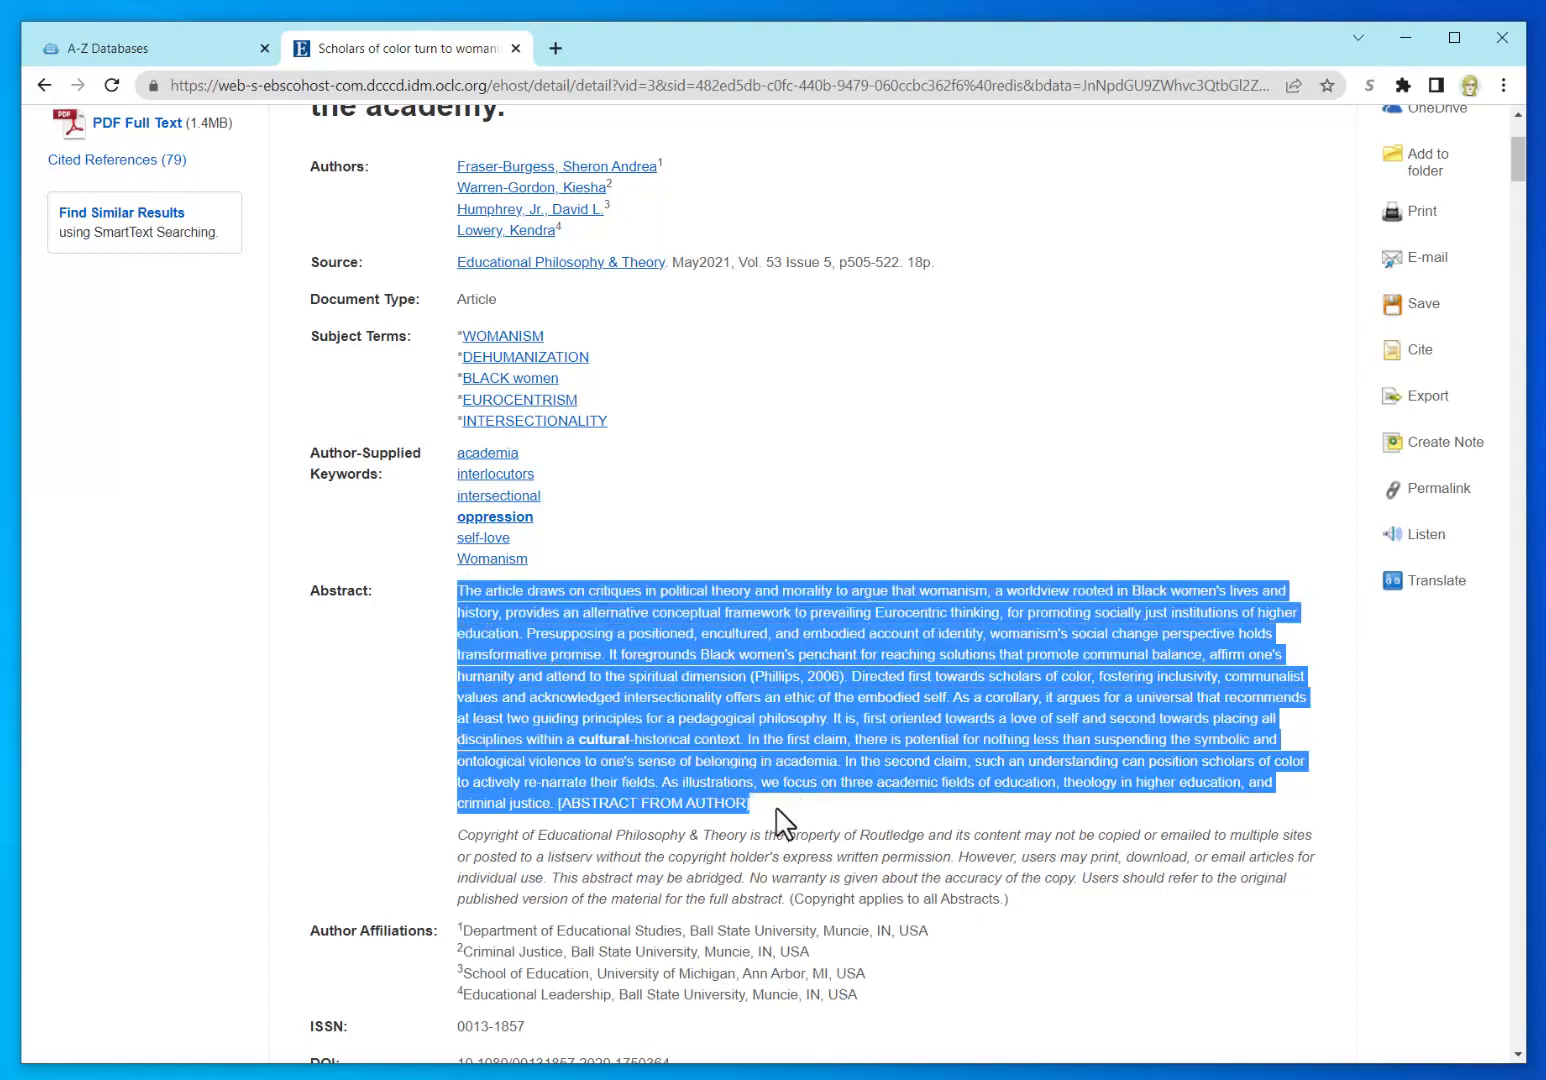
pyautogui.click(361, 781)
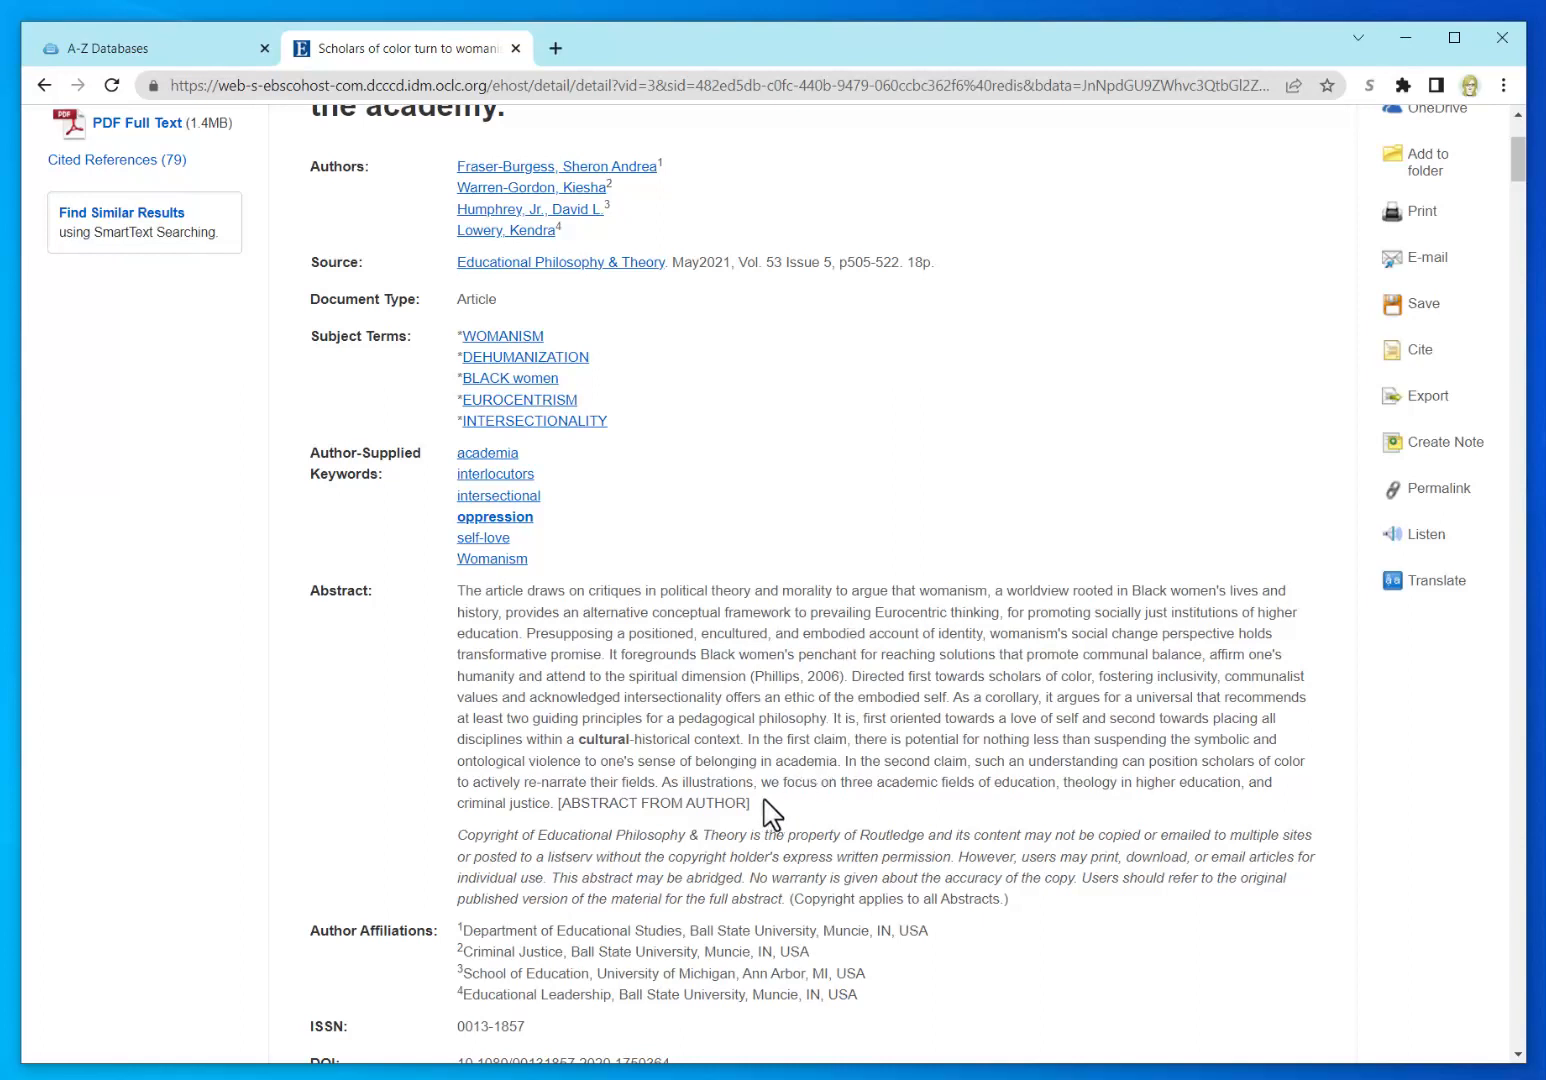
pyautogui.moveTo(752, 804); pyautogui.dragTo(451, 592)
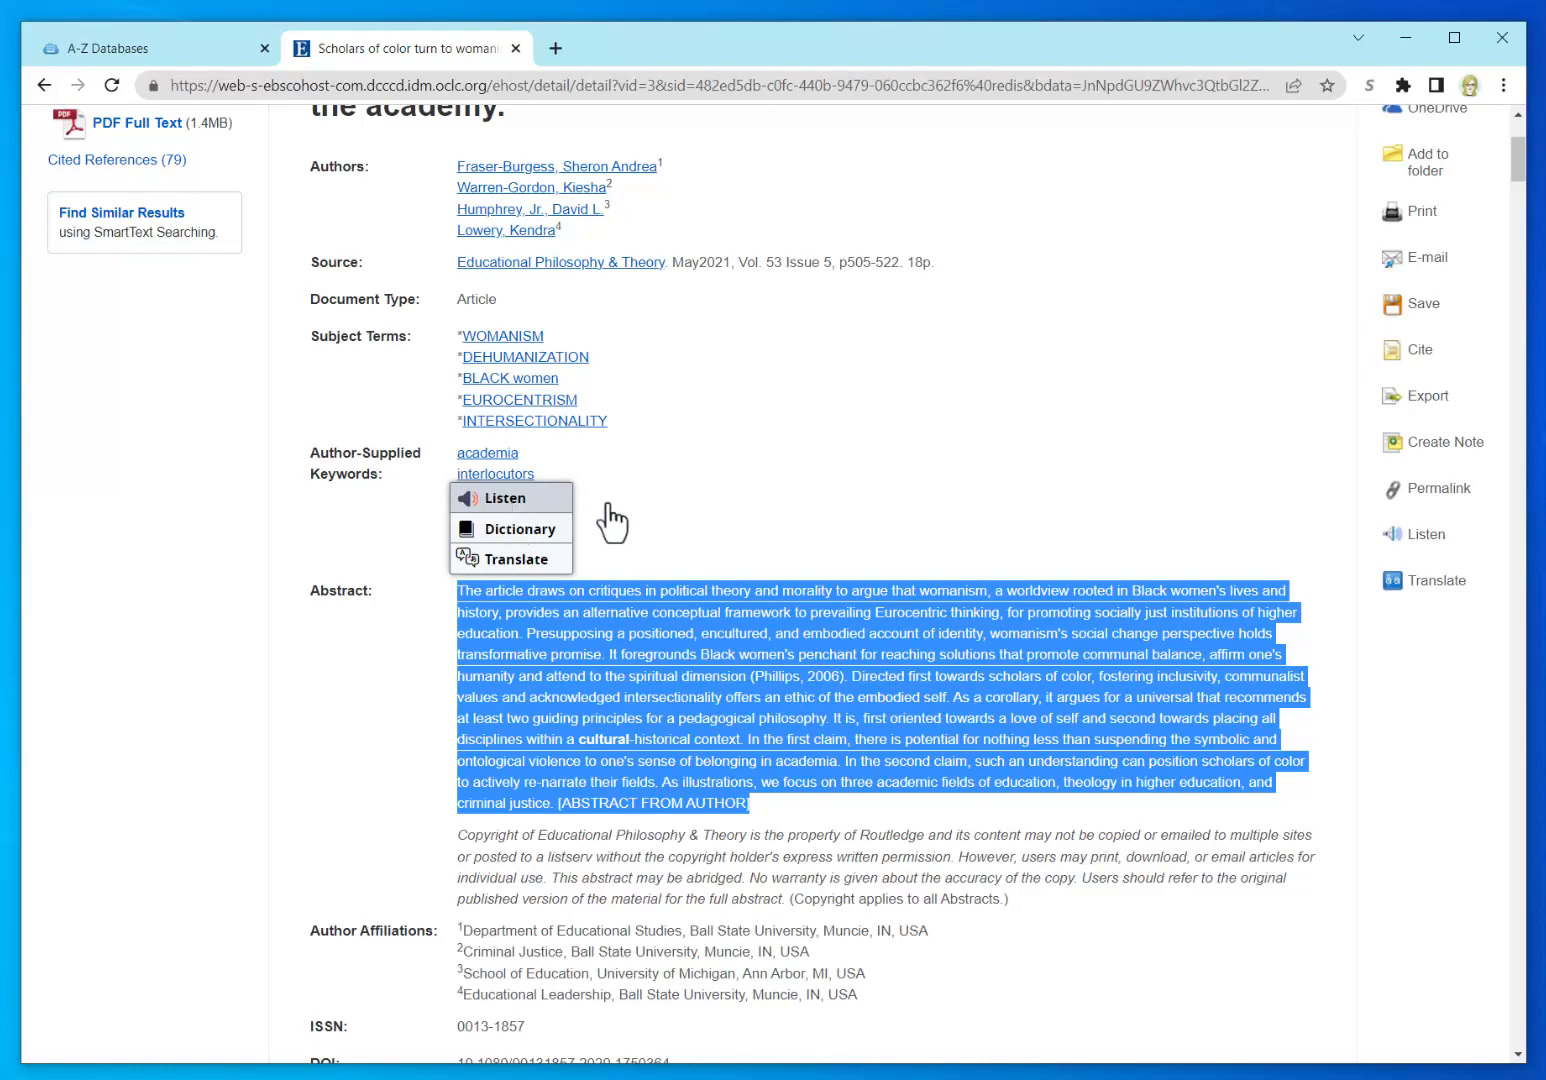
pyautogui.click(832, 466)
pyautogui.scroll(3, 1220, 513)
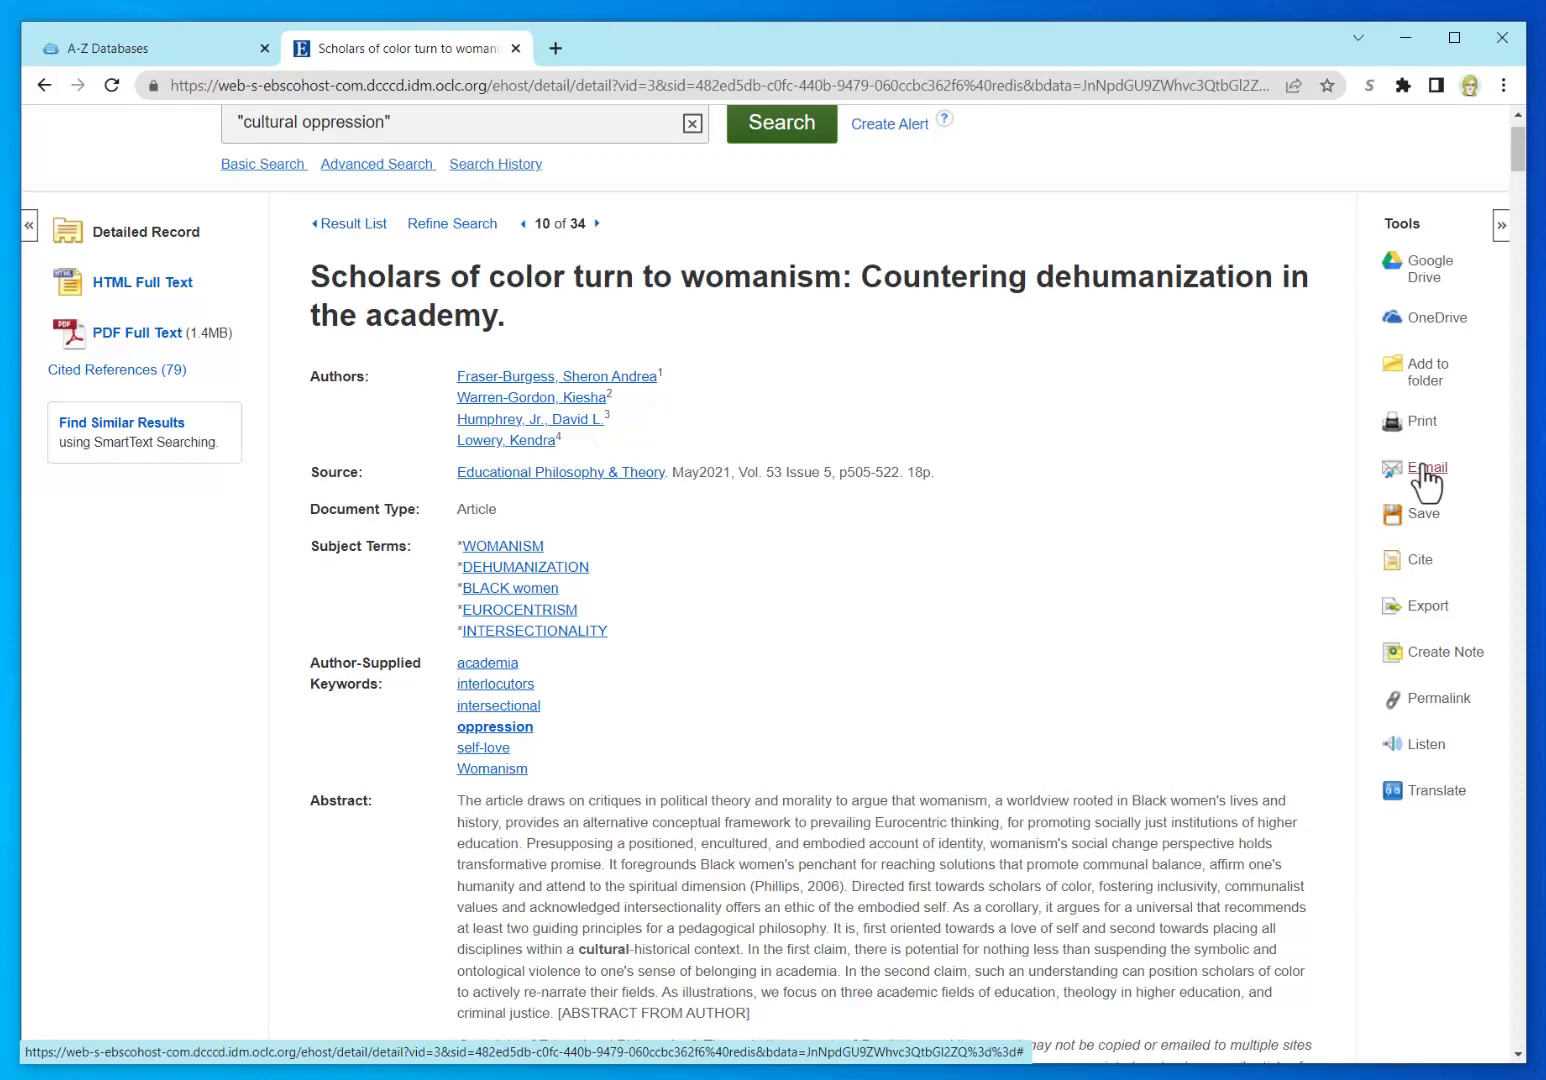
# Step: E-mail the article record to the student's college address with MLA 9th citation format
pyautogui.click(1424, 468)
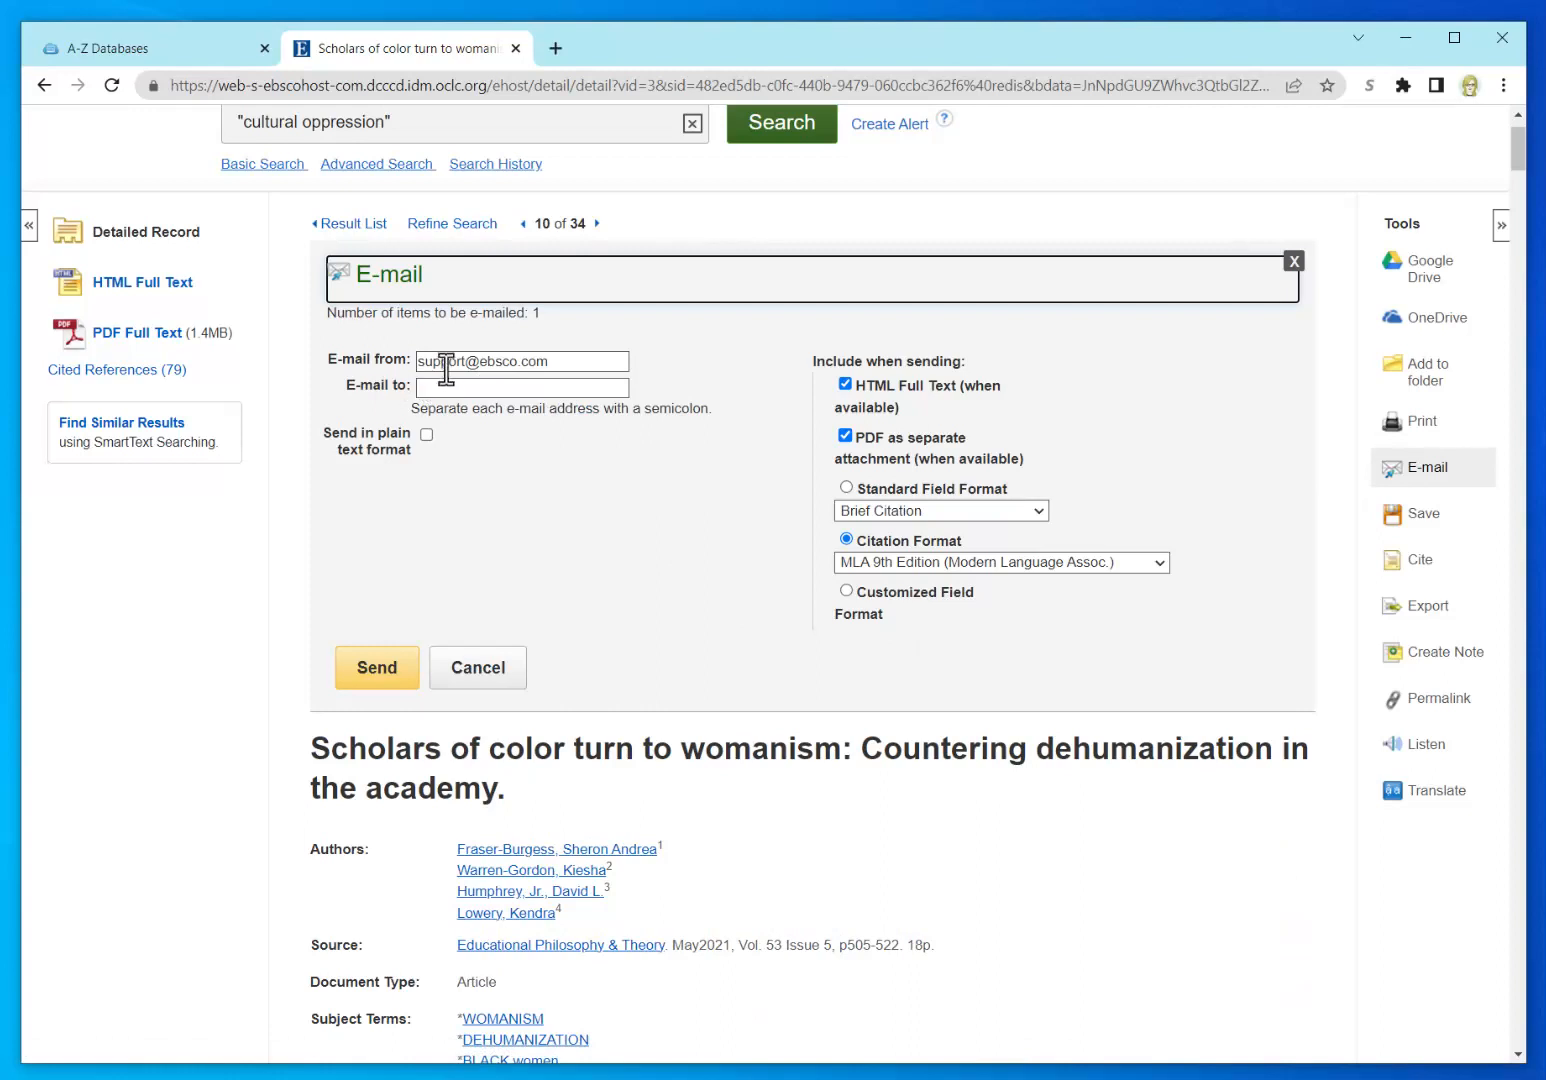
pyautogui.click(540, 382)
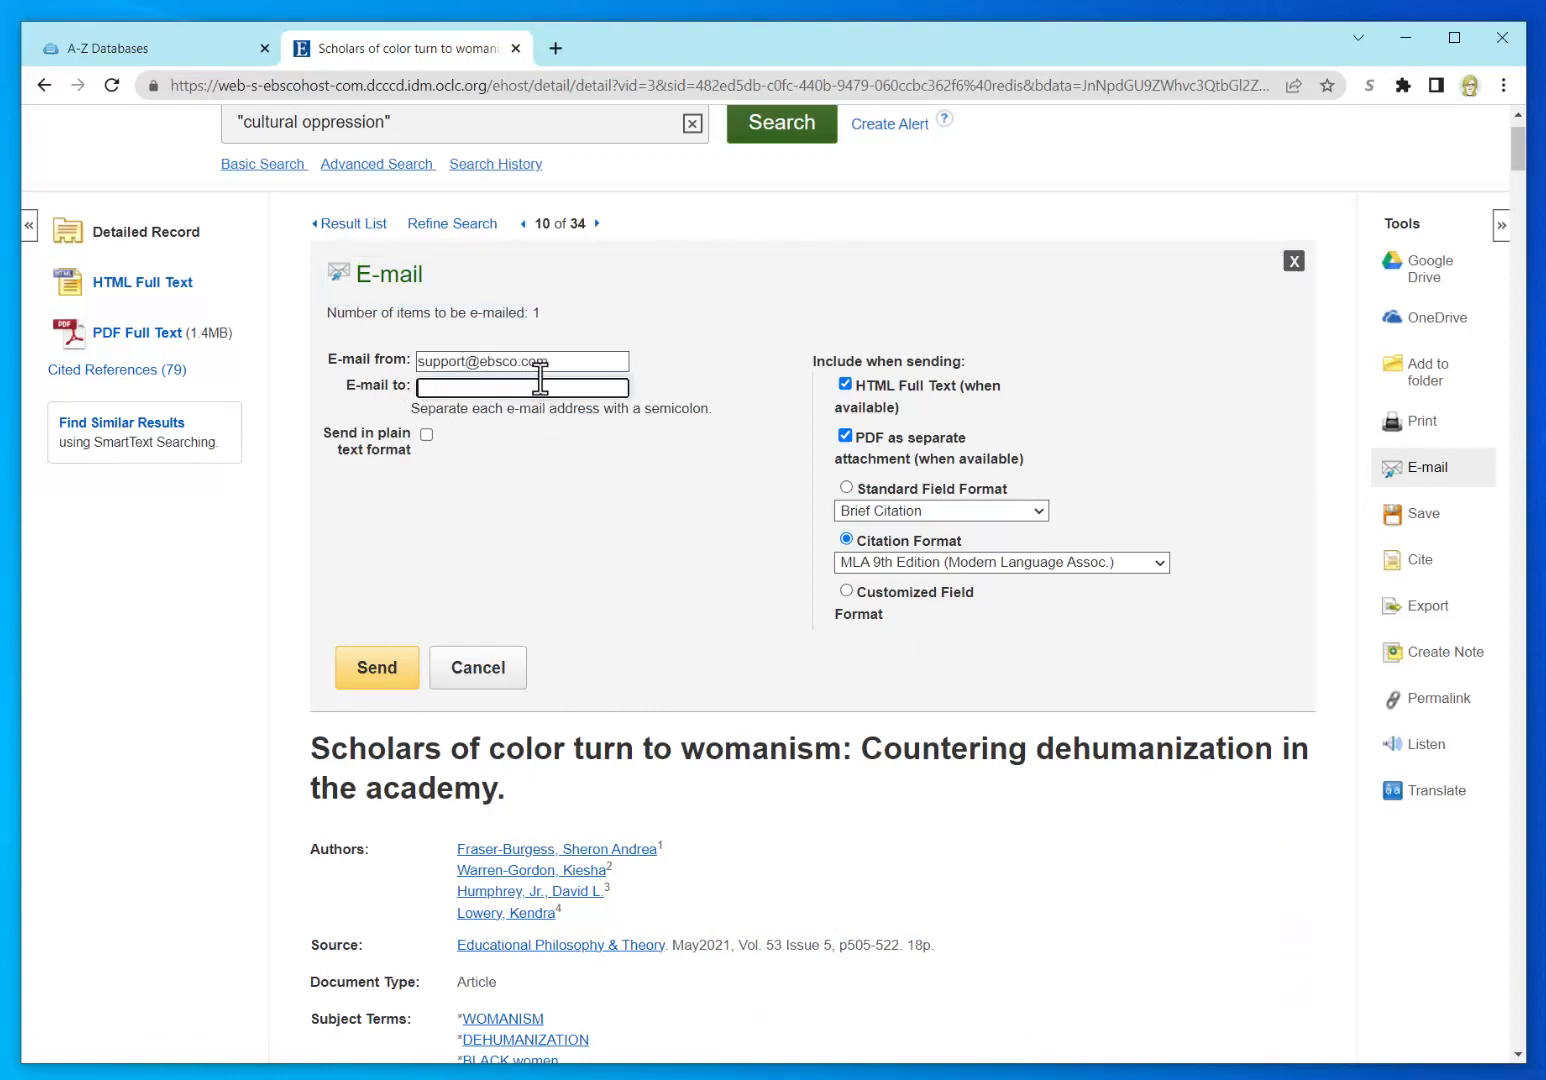
pyautogui.click(369, 680)
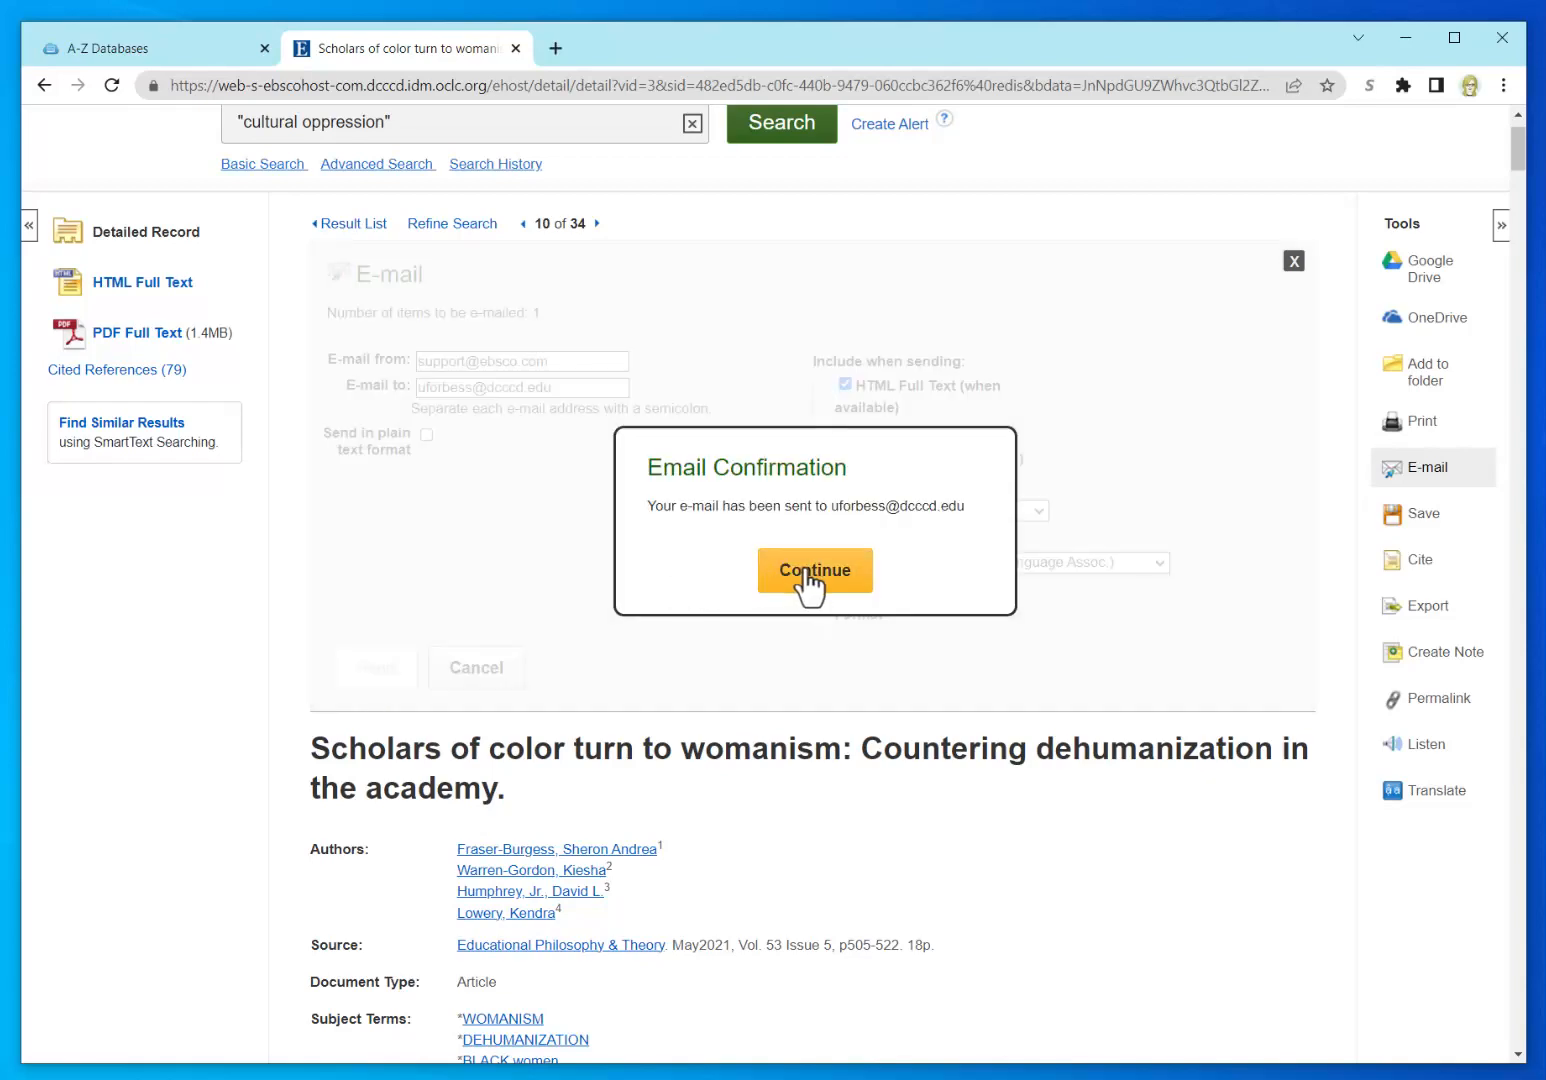
pyautogui.click(808, 575)
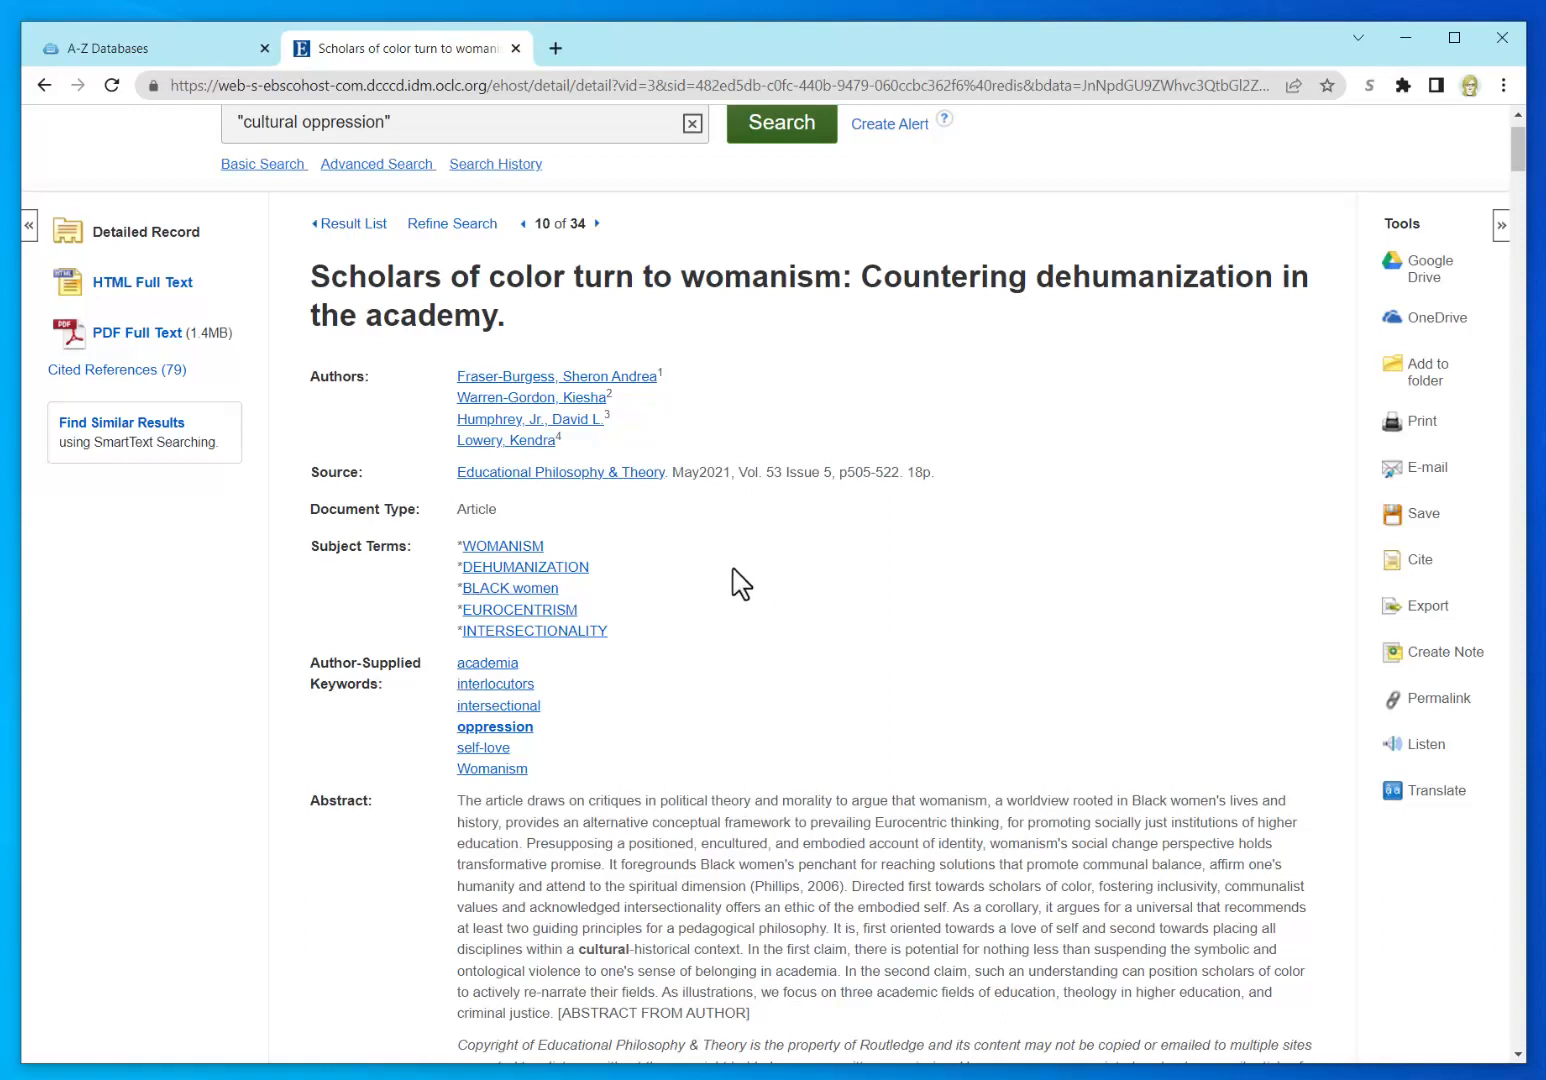
pyautogui.click(1426, 514)
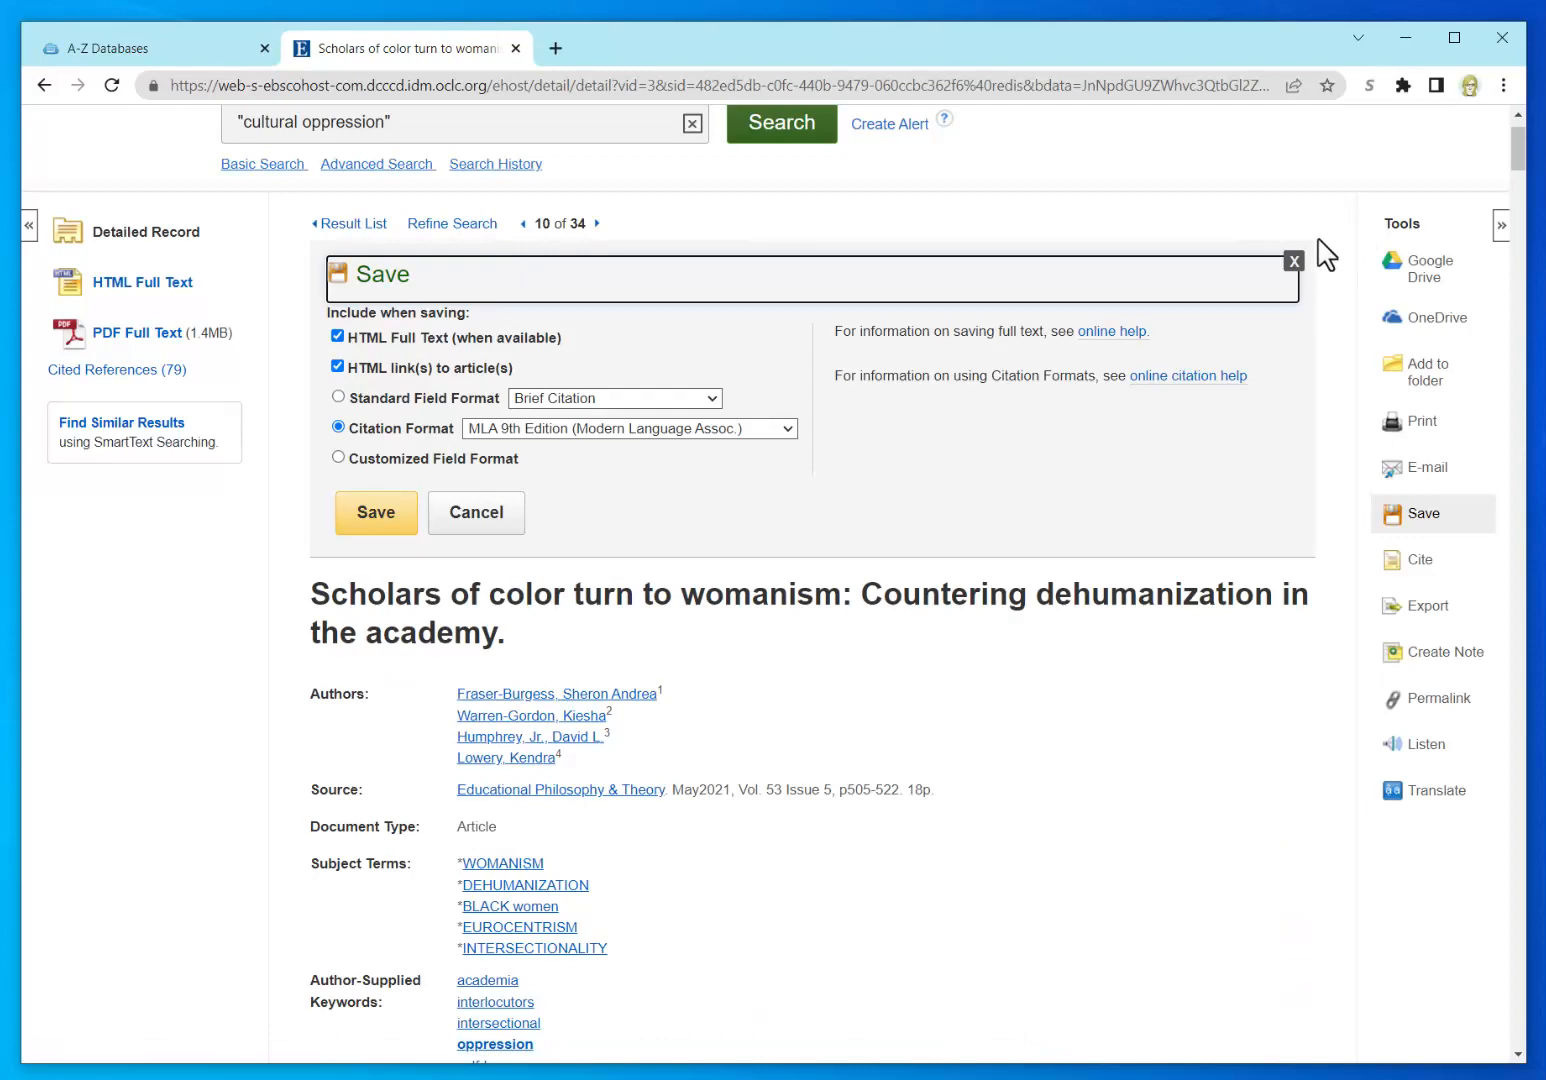
pyautogui.click(1294, 262)
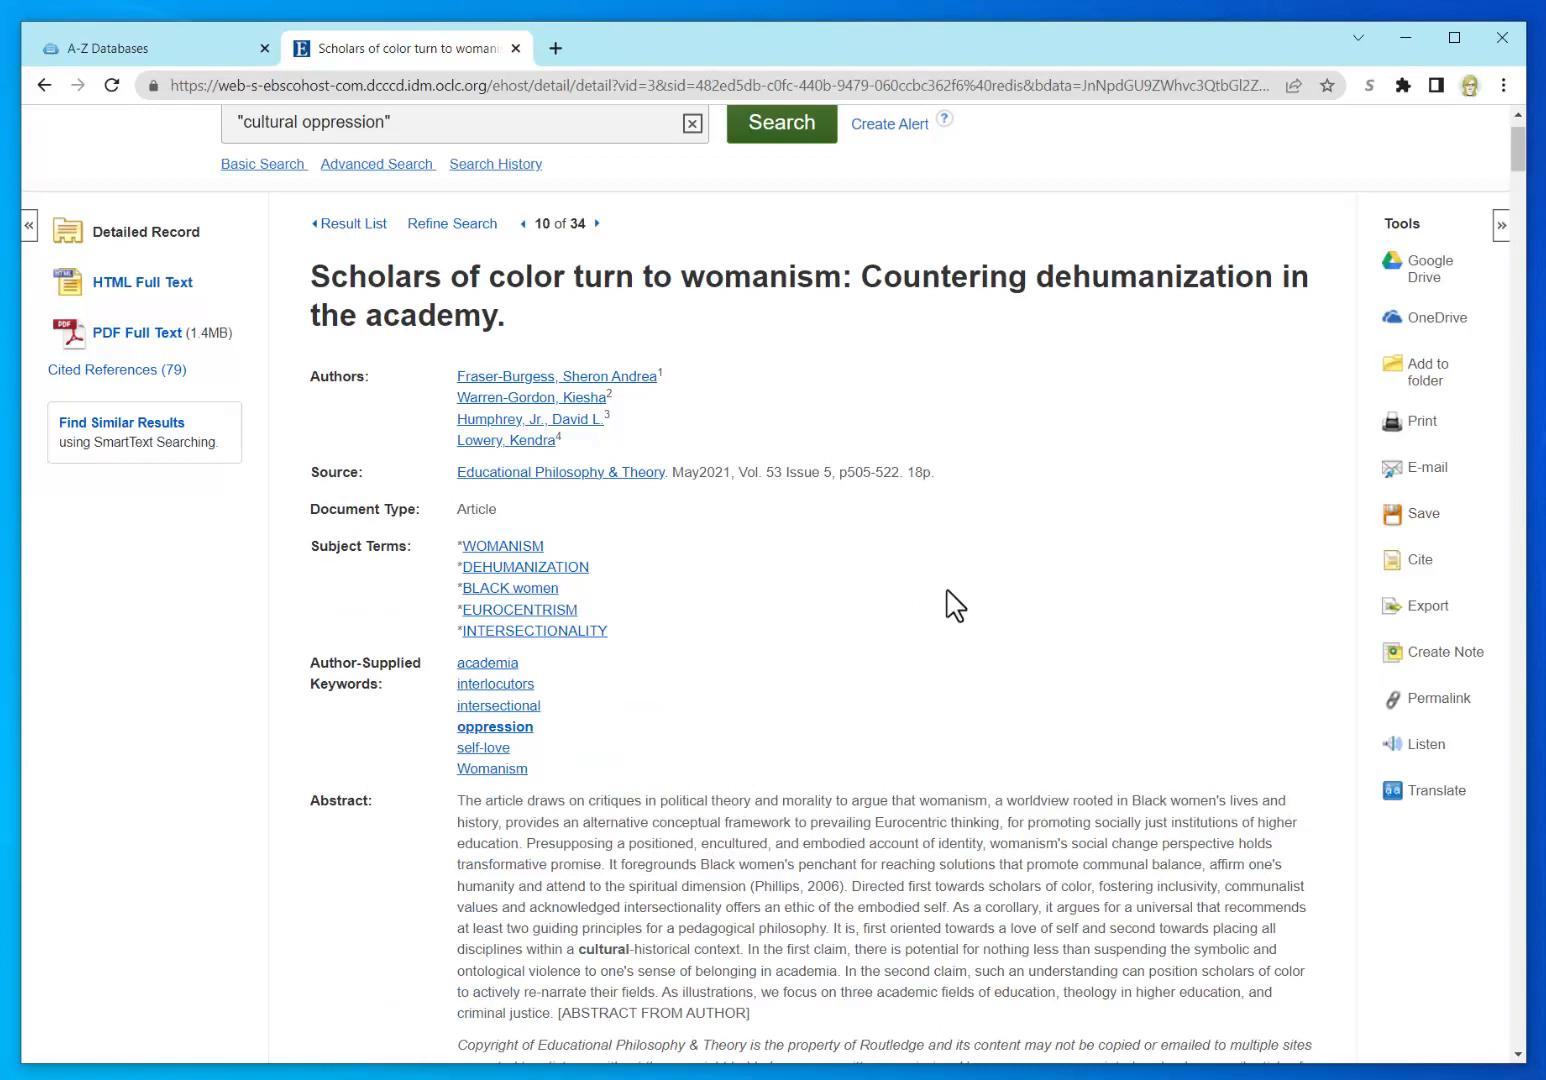
# Step: Select the article's MLA 9th Edition citation and bring the blank Word Document1 over the browser
pyautogui.click(1421, 561)
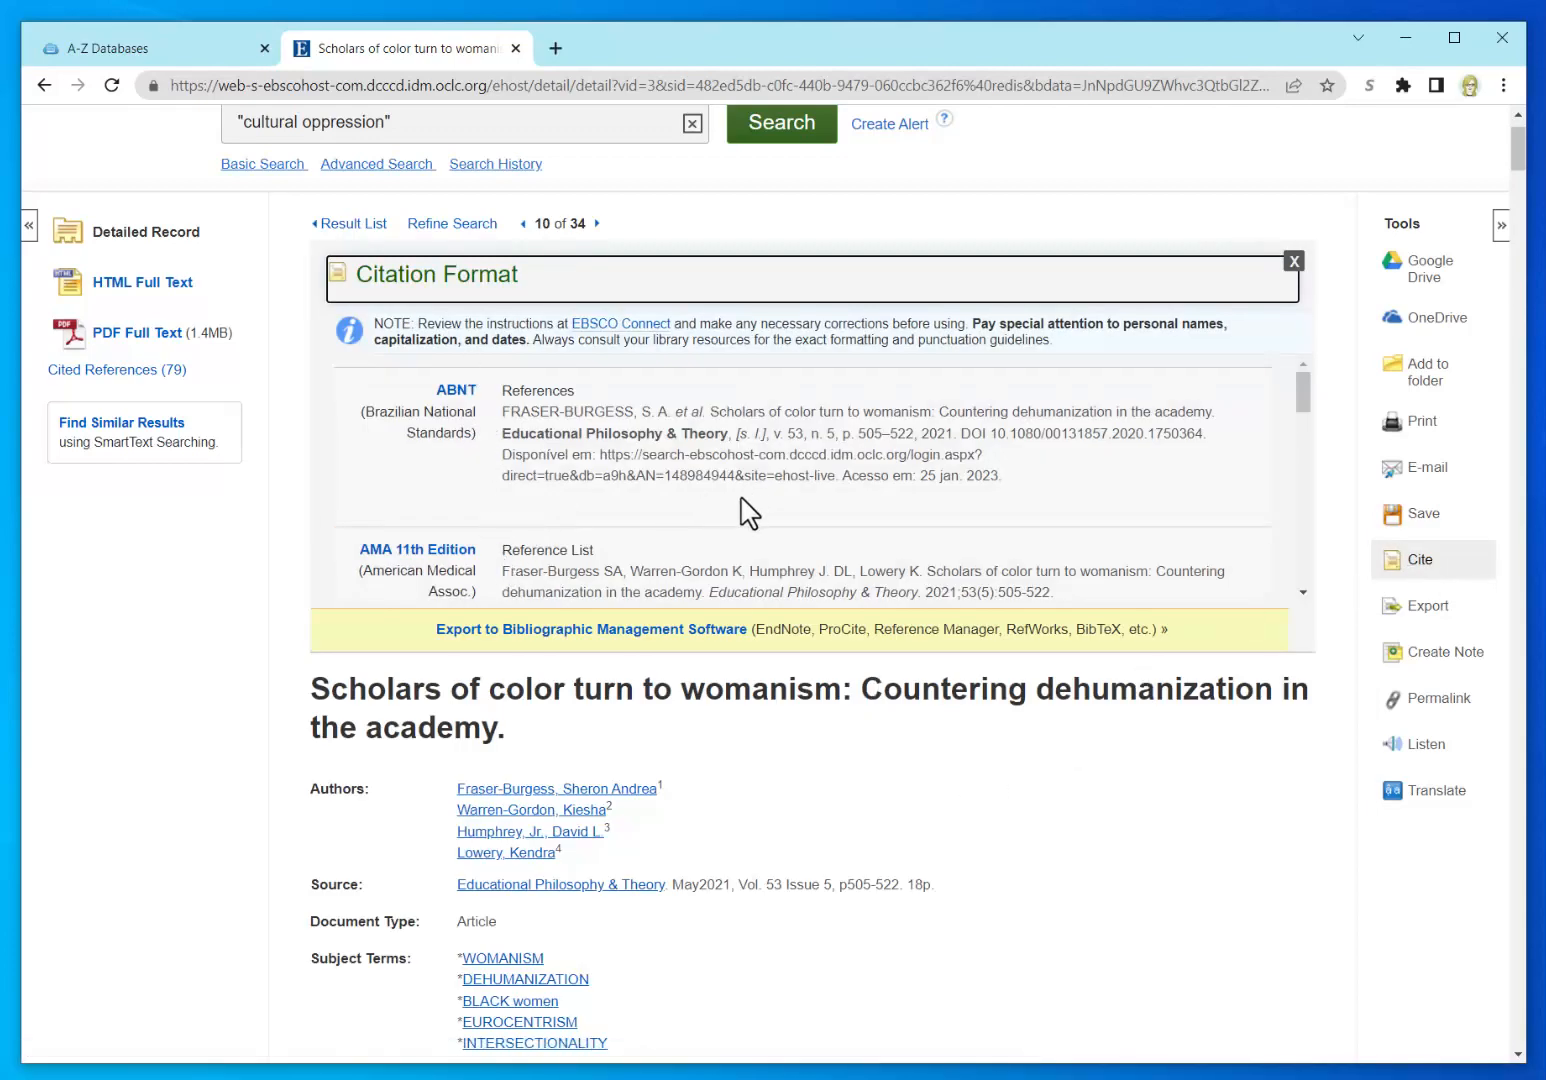
pyautogui.scroll(-3, 745, 513)
pyautogui.scroll(-5, 745, 513)
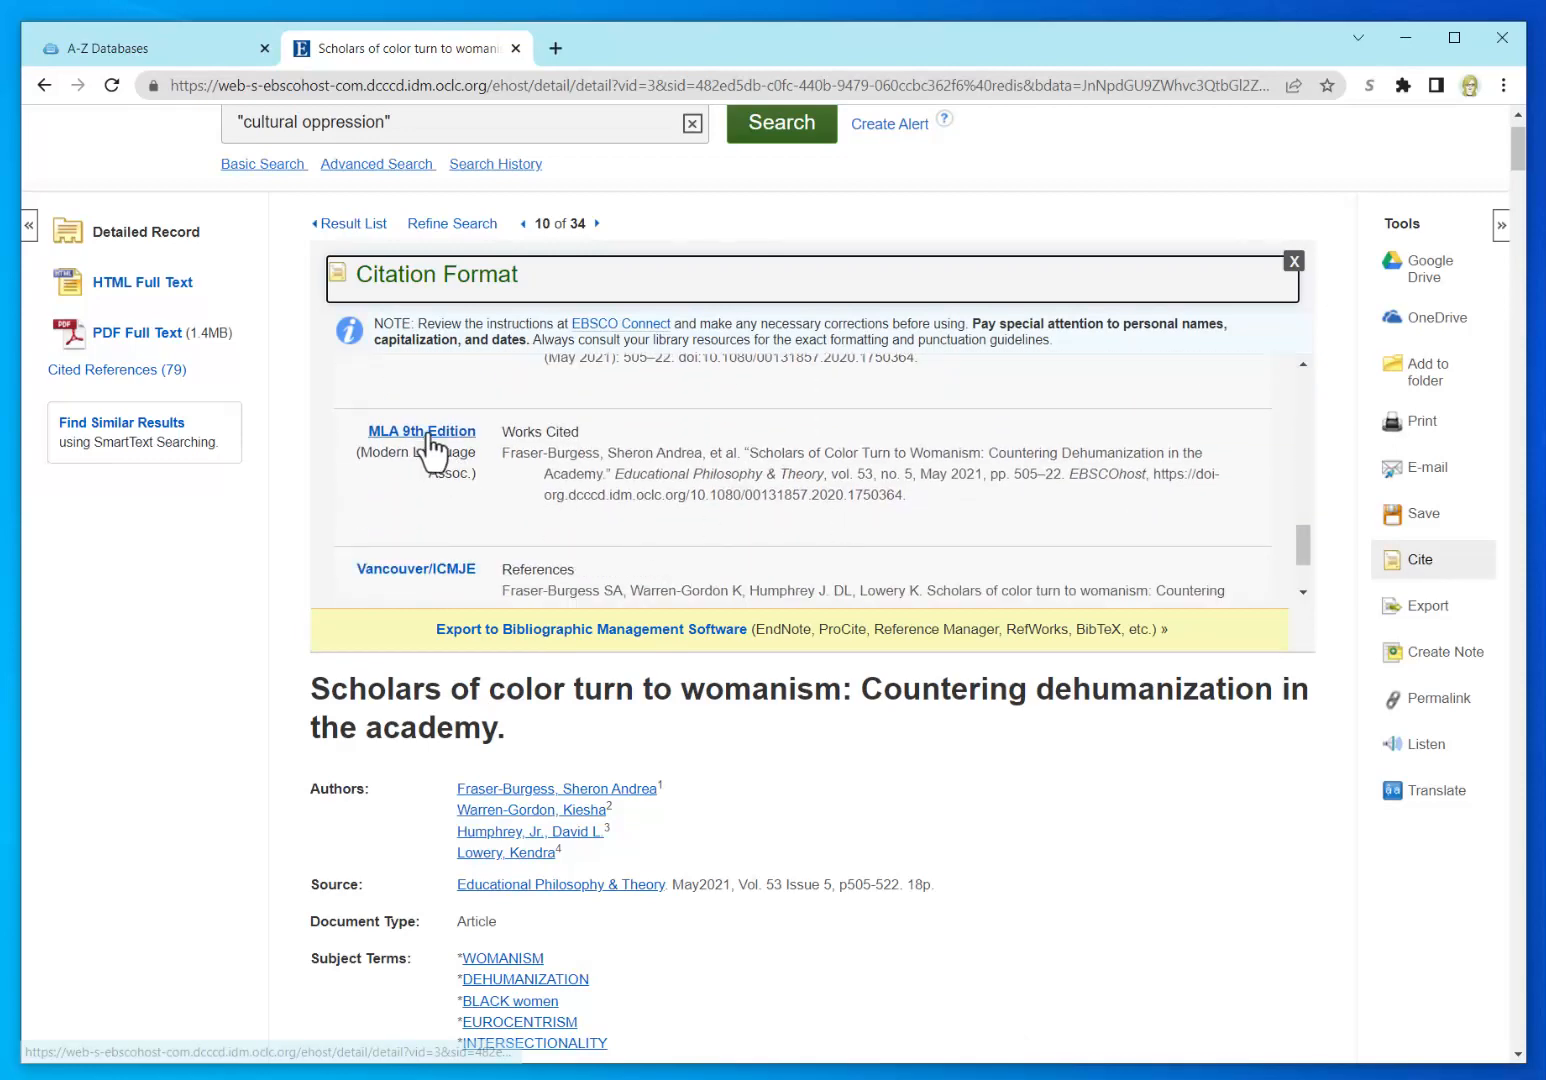
pyautogui.click(507, 460)
pyautogui.moveTo(507, 460); pyautogui.dragTo(909, 497)
pyautogui.hotkey('ctrl', 'c')
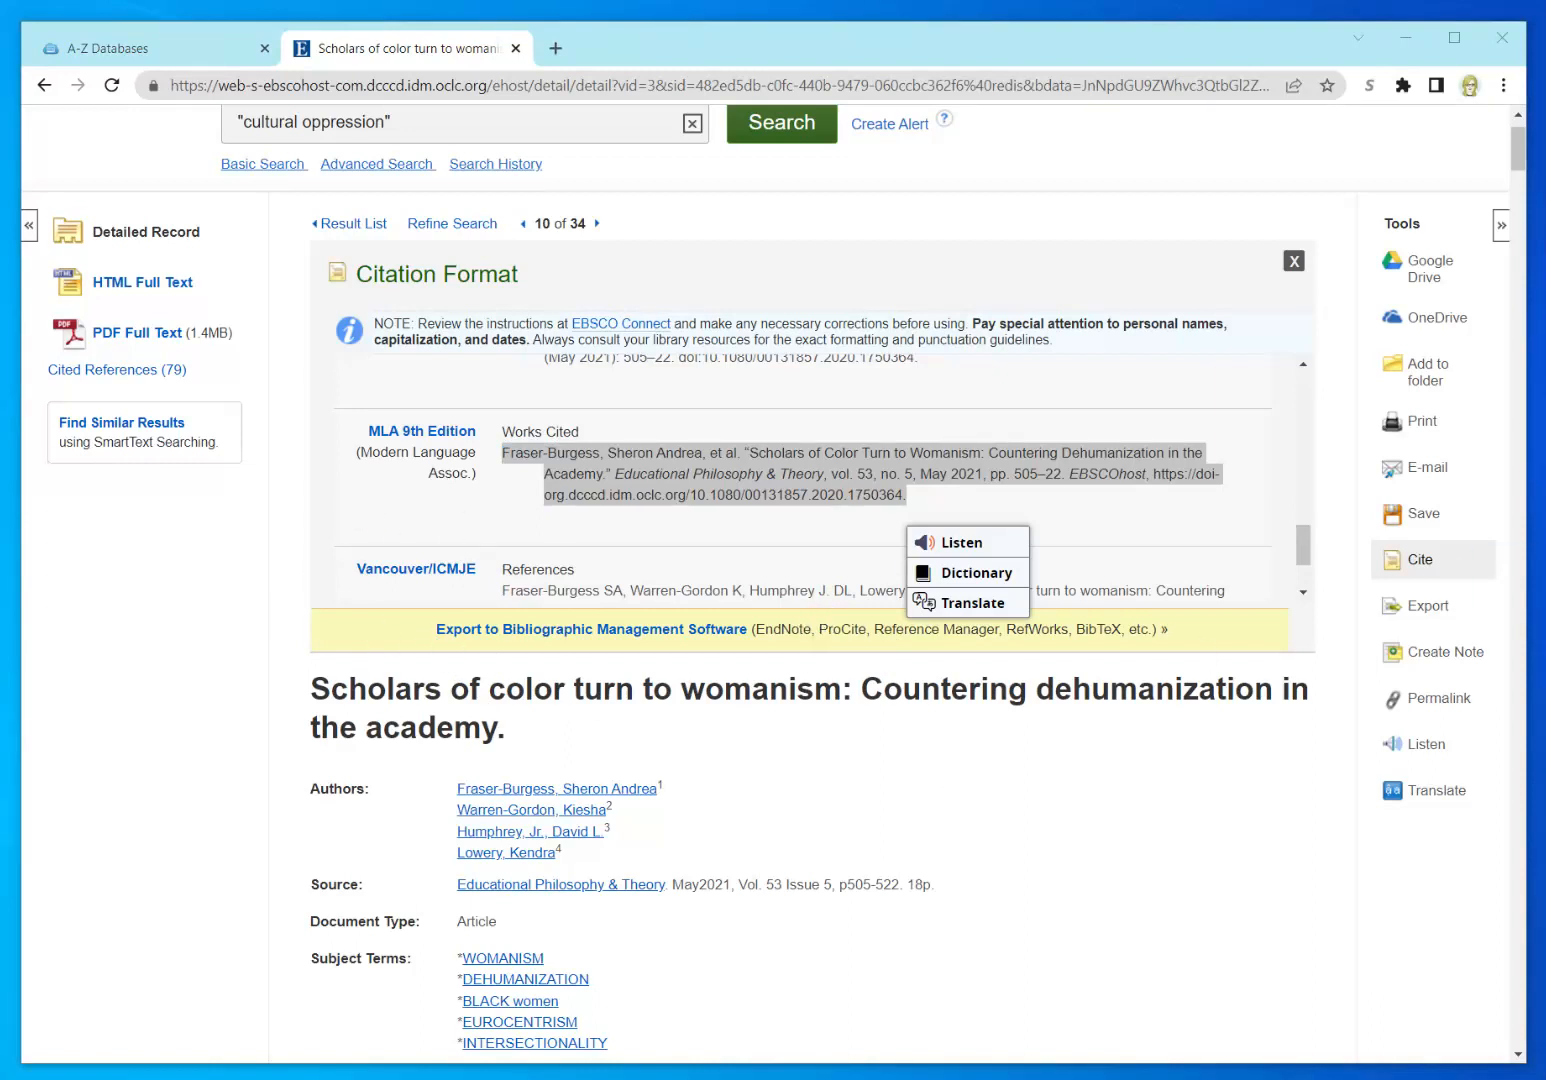
pyautogui.moveTo(529, 579); pyautogui.dragTo(599, 358)
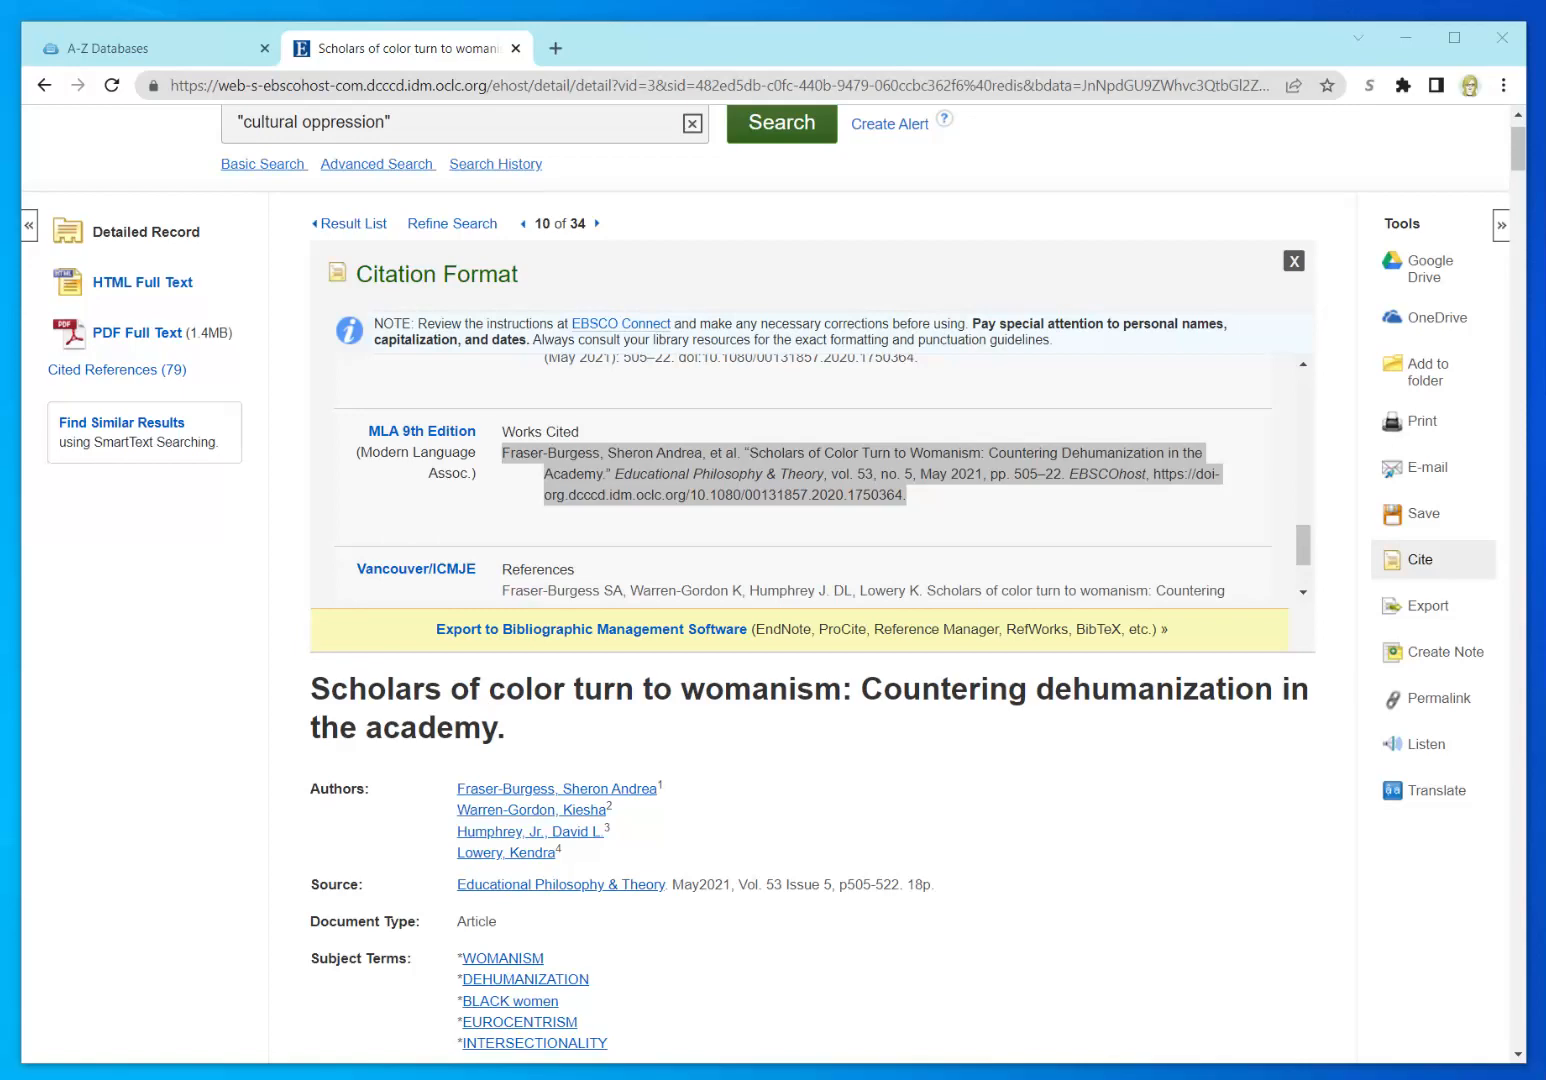
pyautogui.moveTo(1545, 125); pyautogui.dragTo(809, 136)
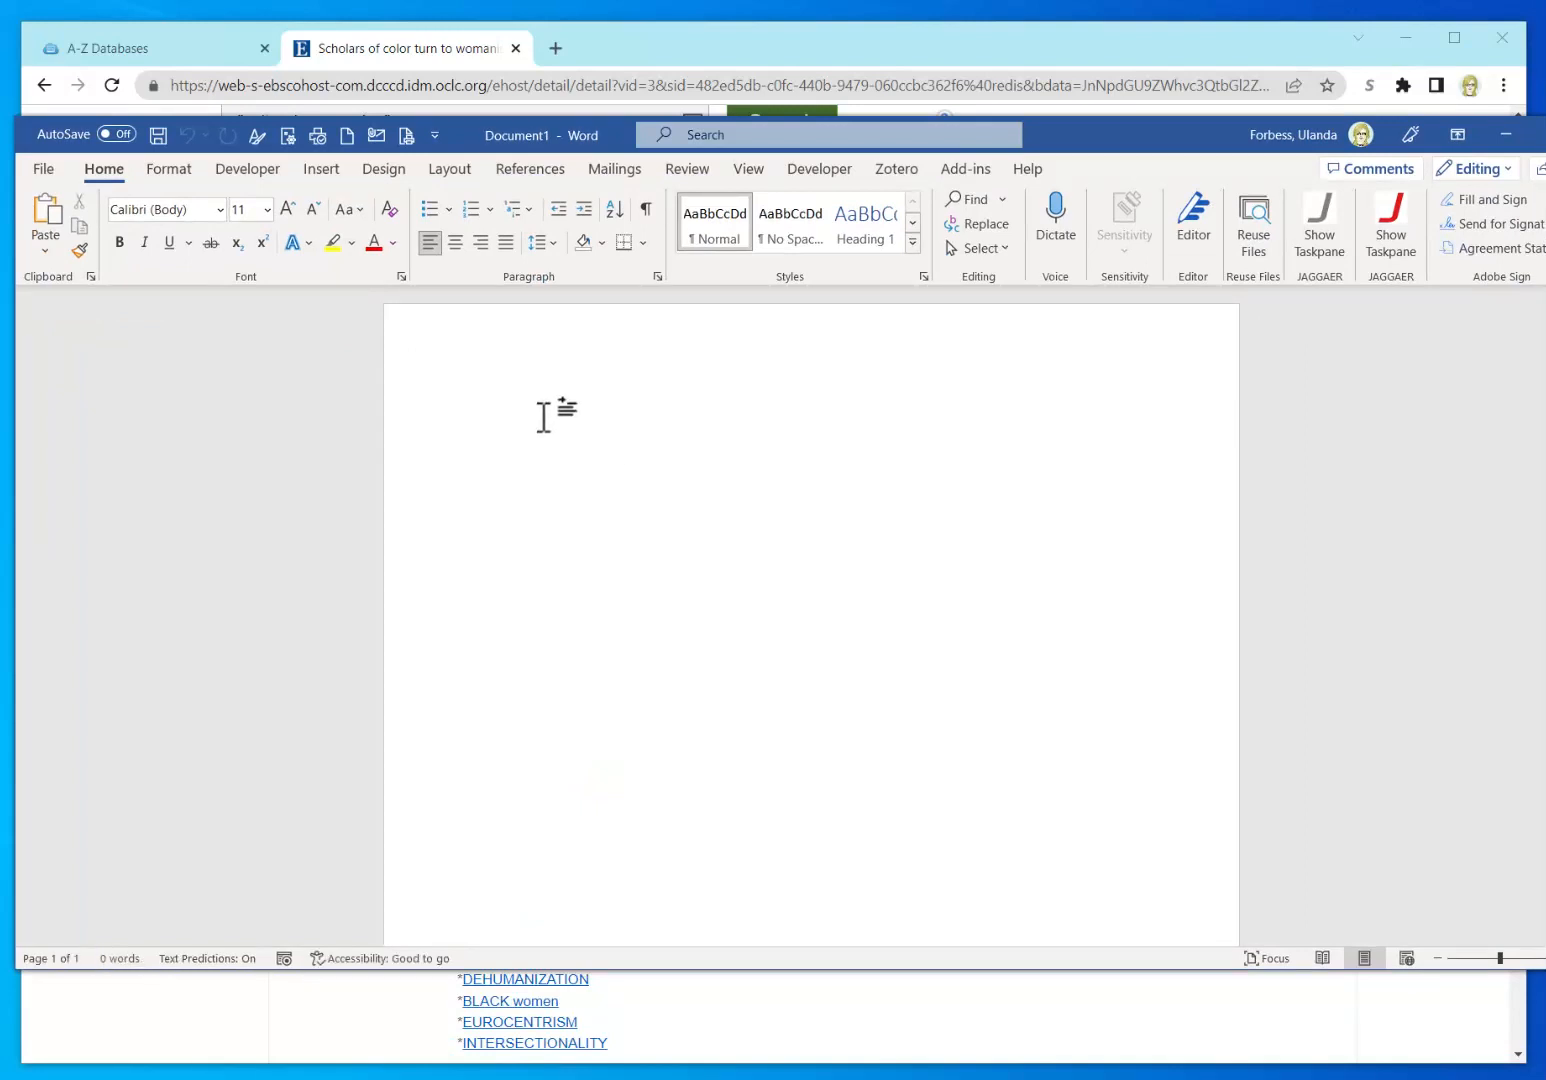
# Step: Paste the MLA citation into Document1 and select the whole pasted paragraph
pyautogui.hotkey('ctrl', 'v')
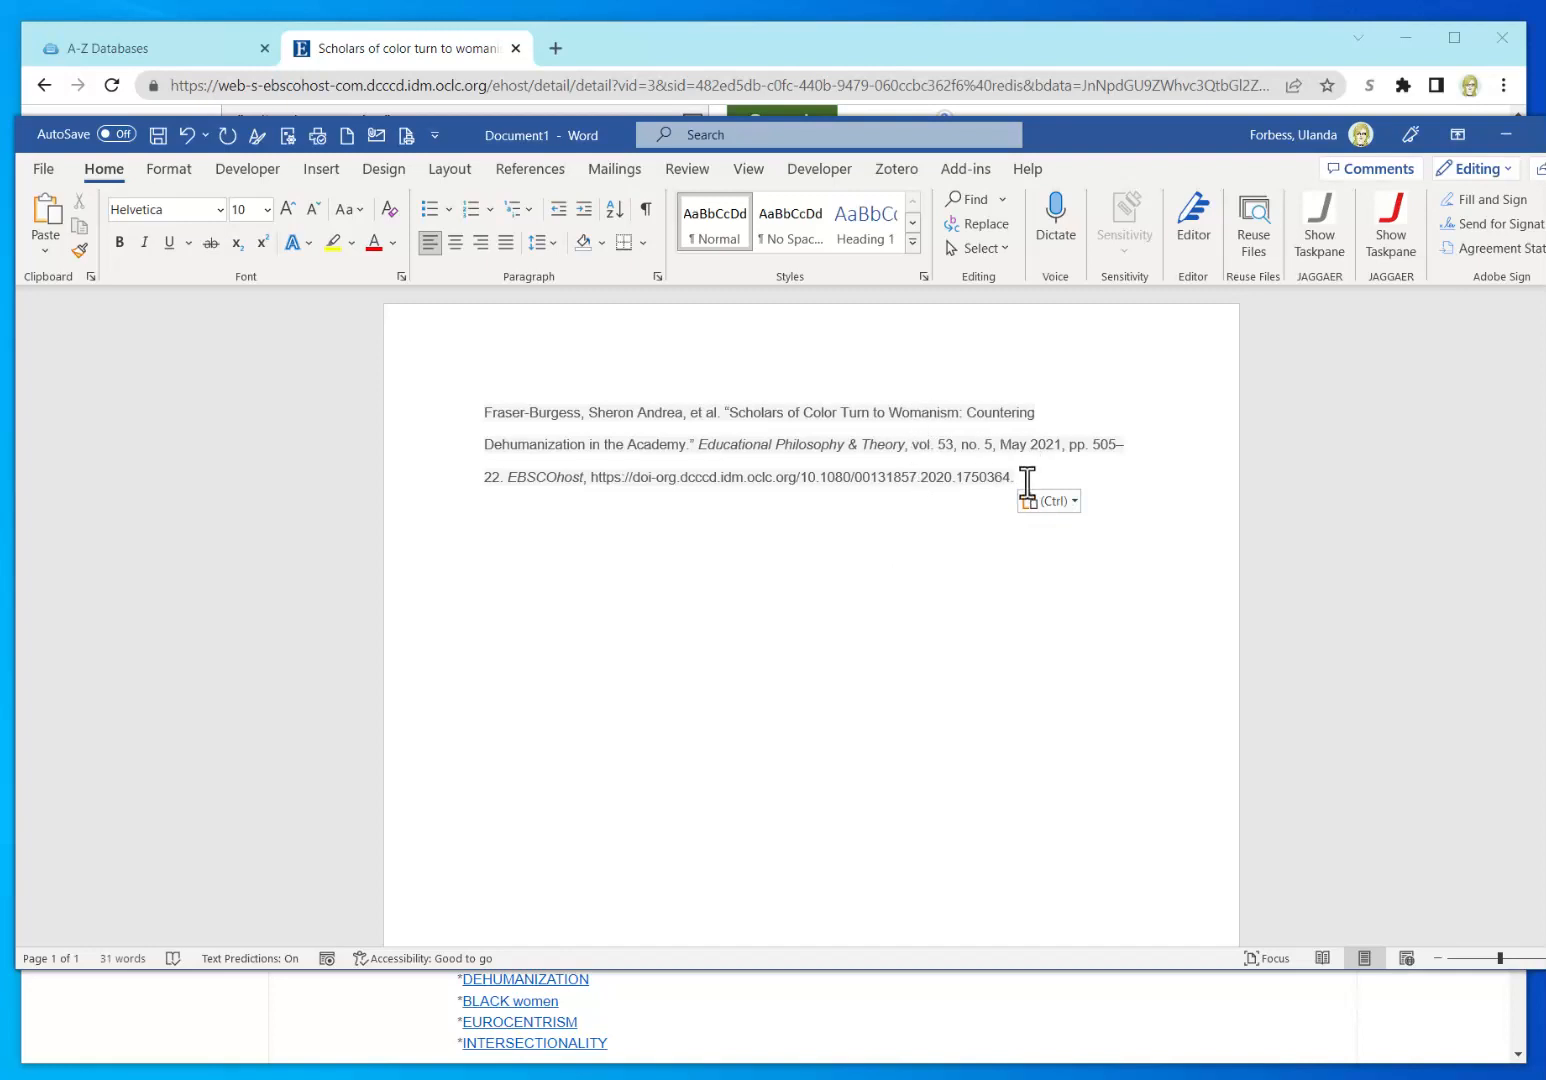
pyautogui.moveTo(1022, 477); pyautogui.dragTo(861, 468)
pyautogui.moveTo(697, 450); pyautogui.dragTo(499, 424)
# Step: Apply a Hanging indent of 0.5" to the citation paragraph, then move Word aside
pyautogui.click(657, 276)
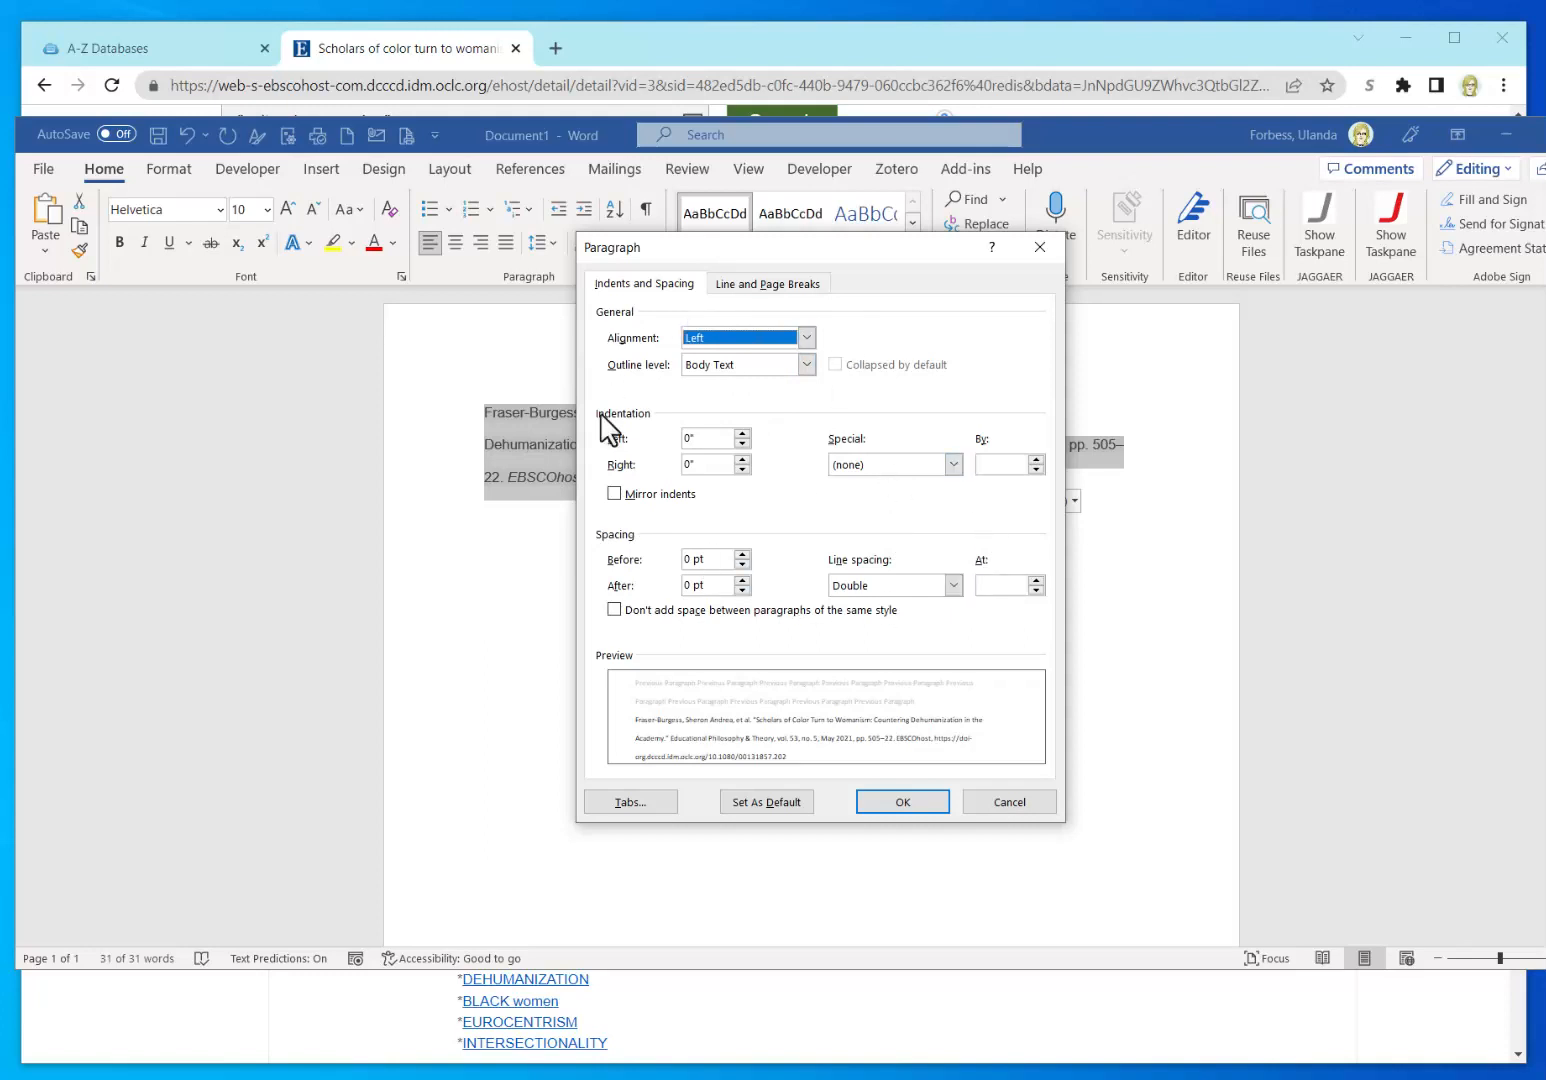
pyautogui.click(932, 468)
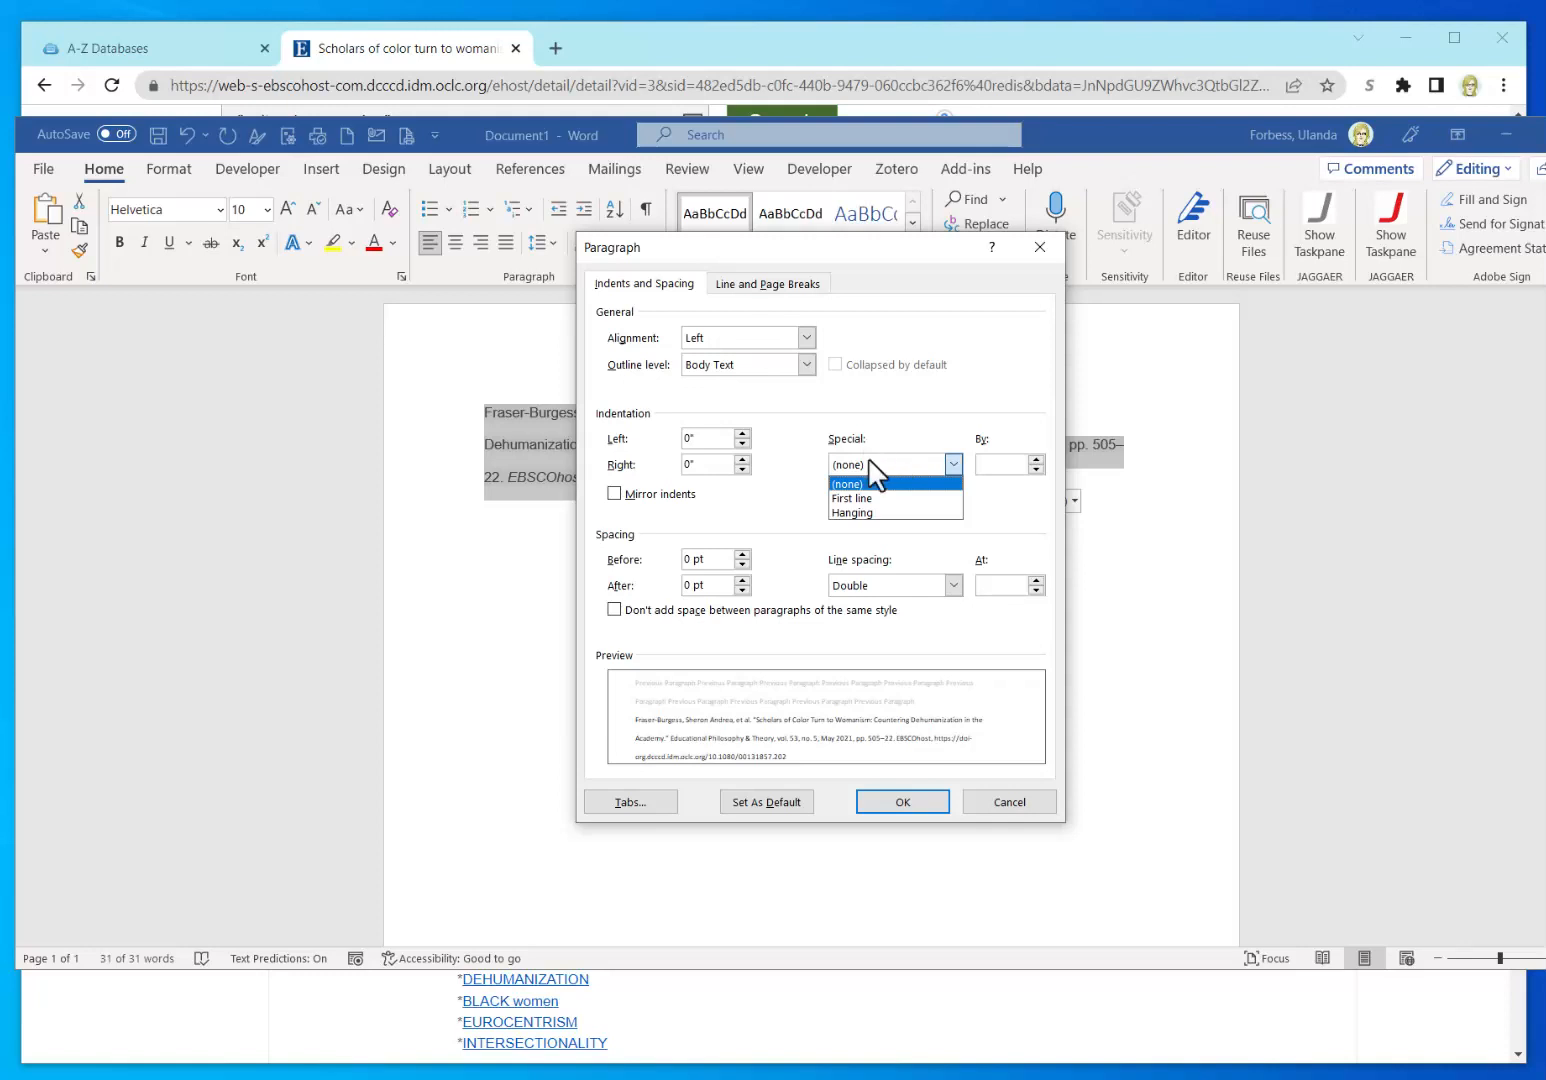
pyautogui.click(885, 512)
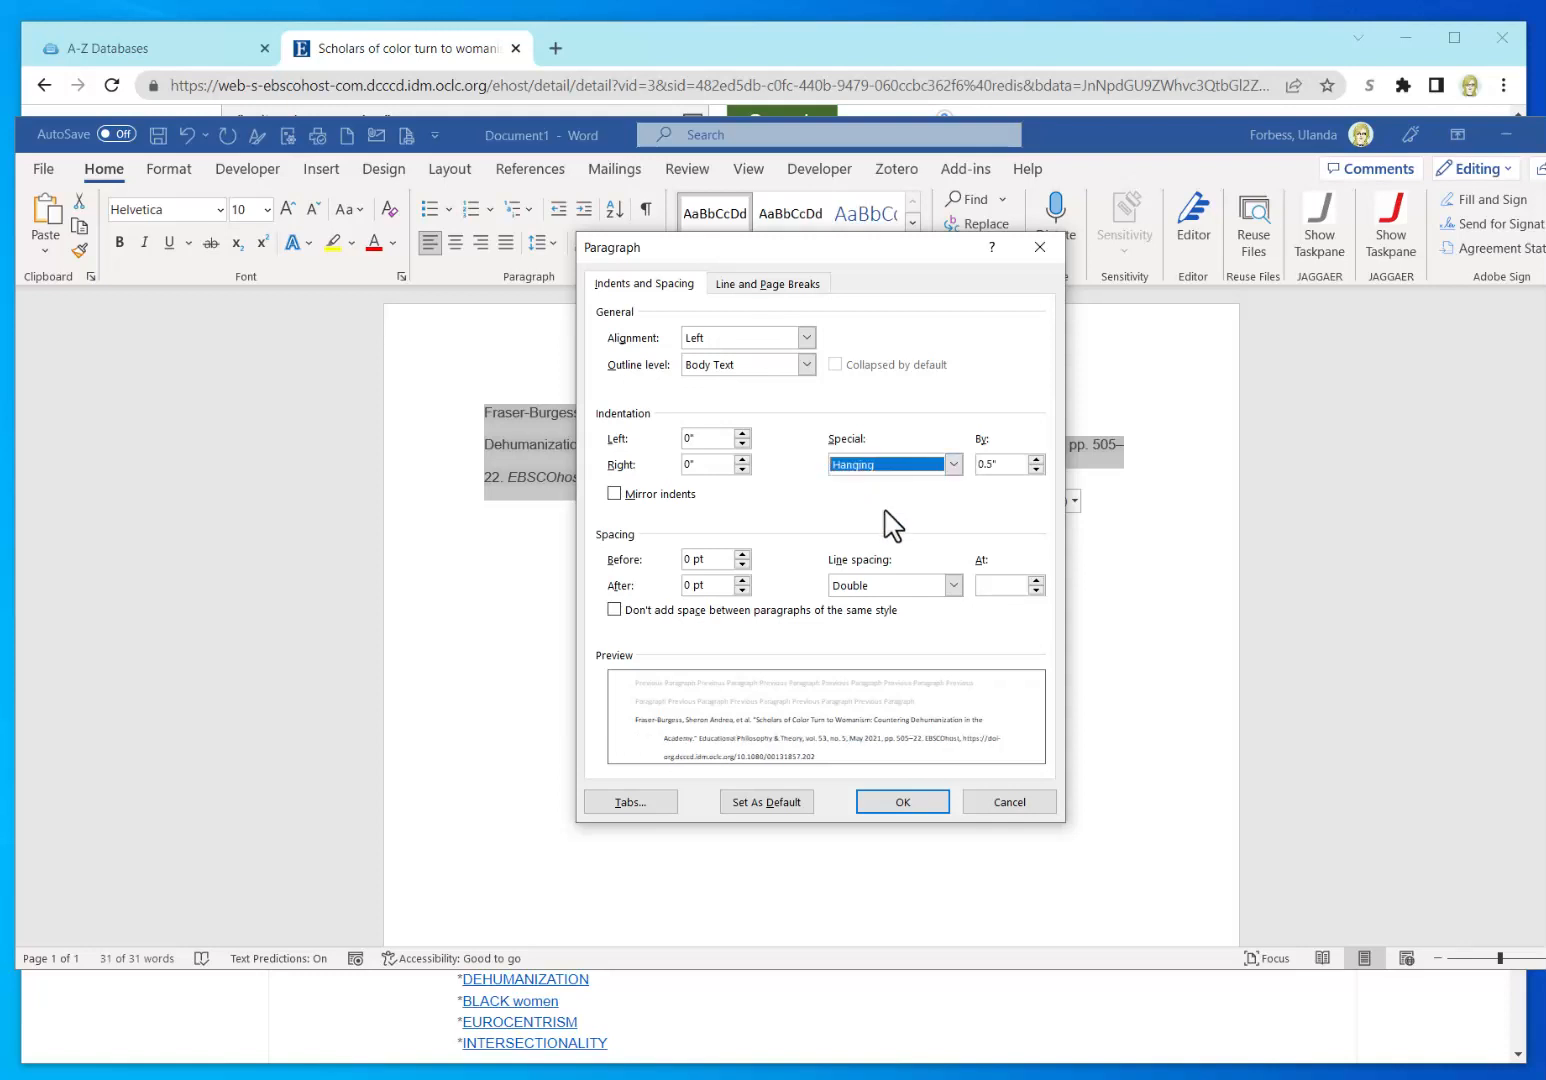
pyautogui.click(889, 800)
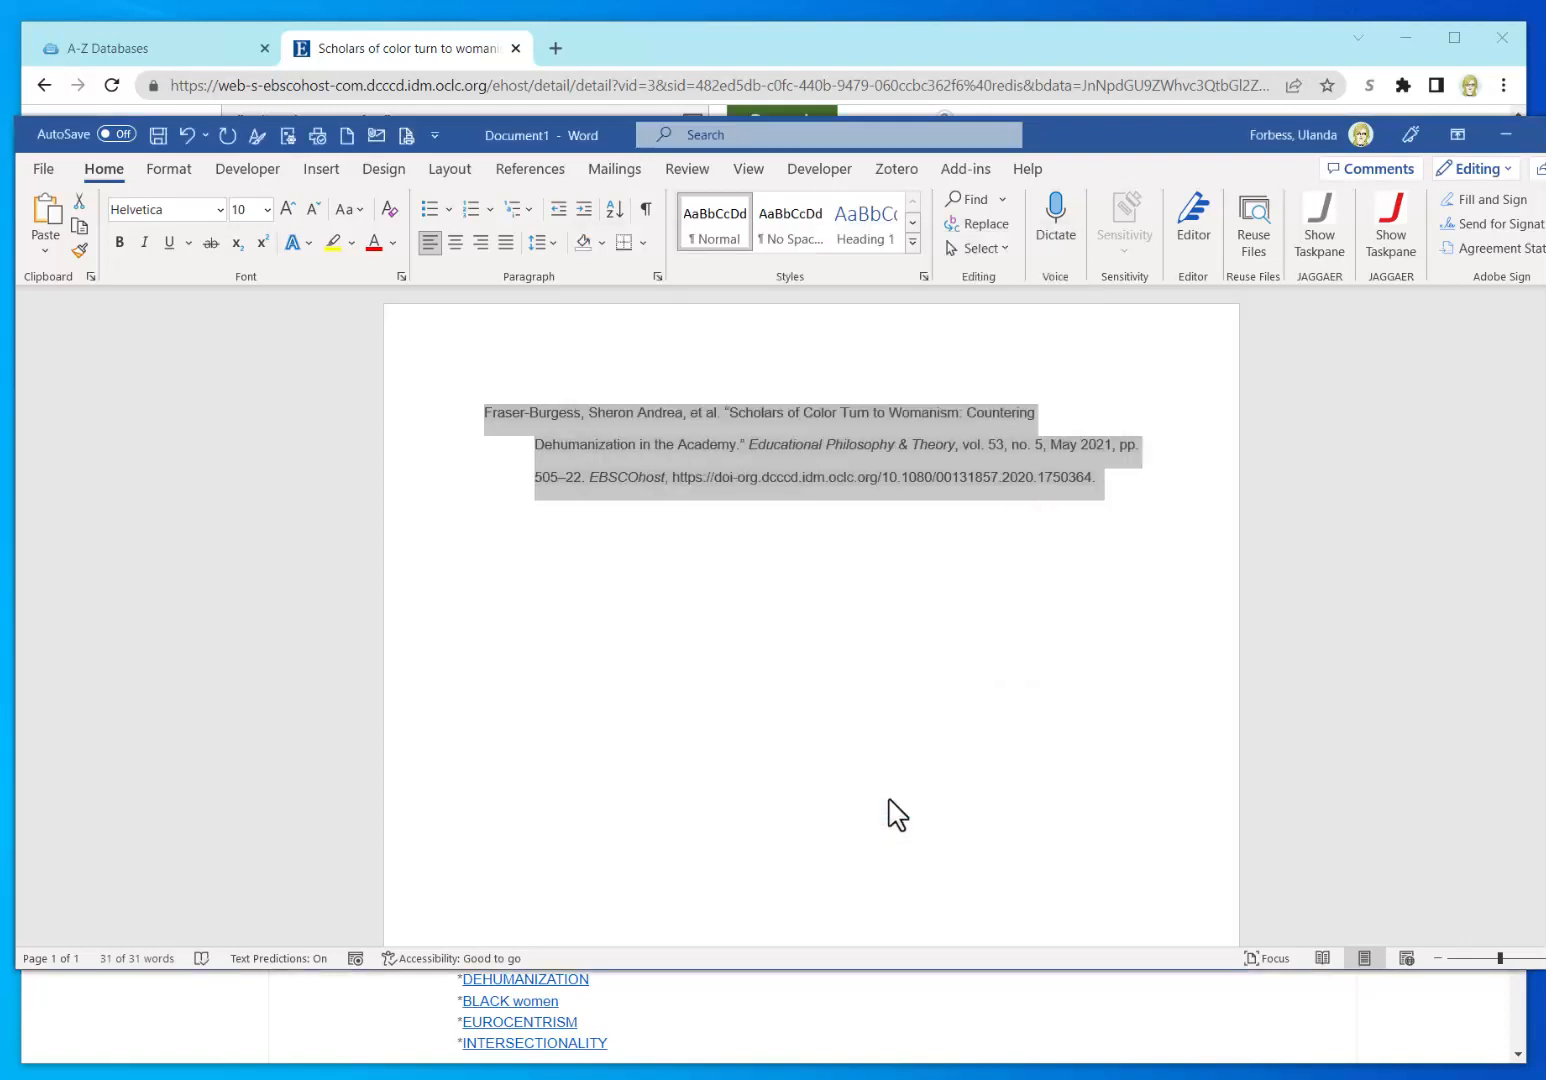
pyautogui.click(925, 797)
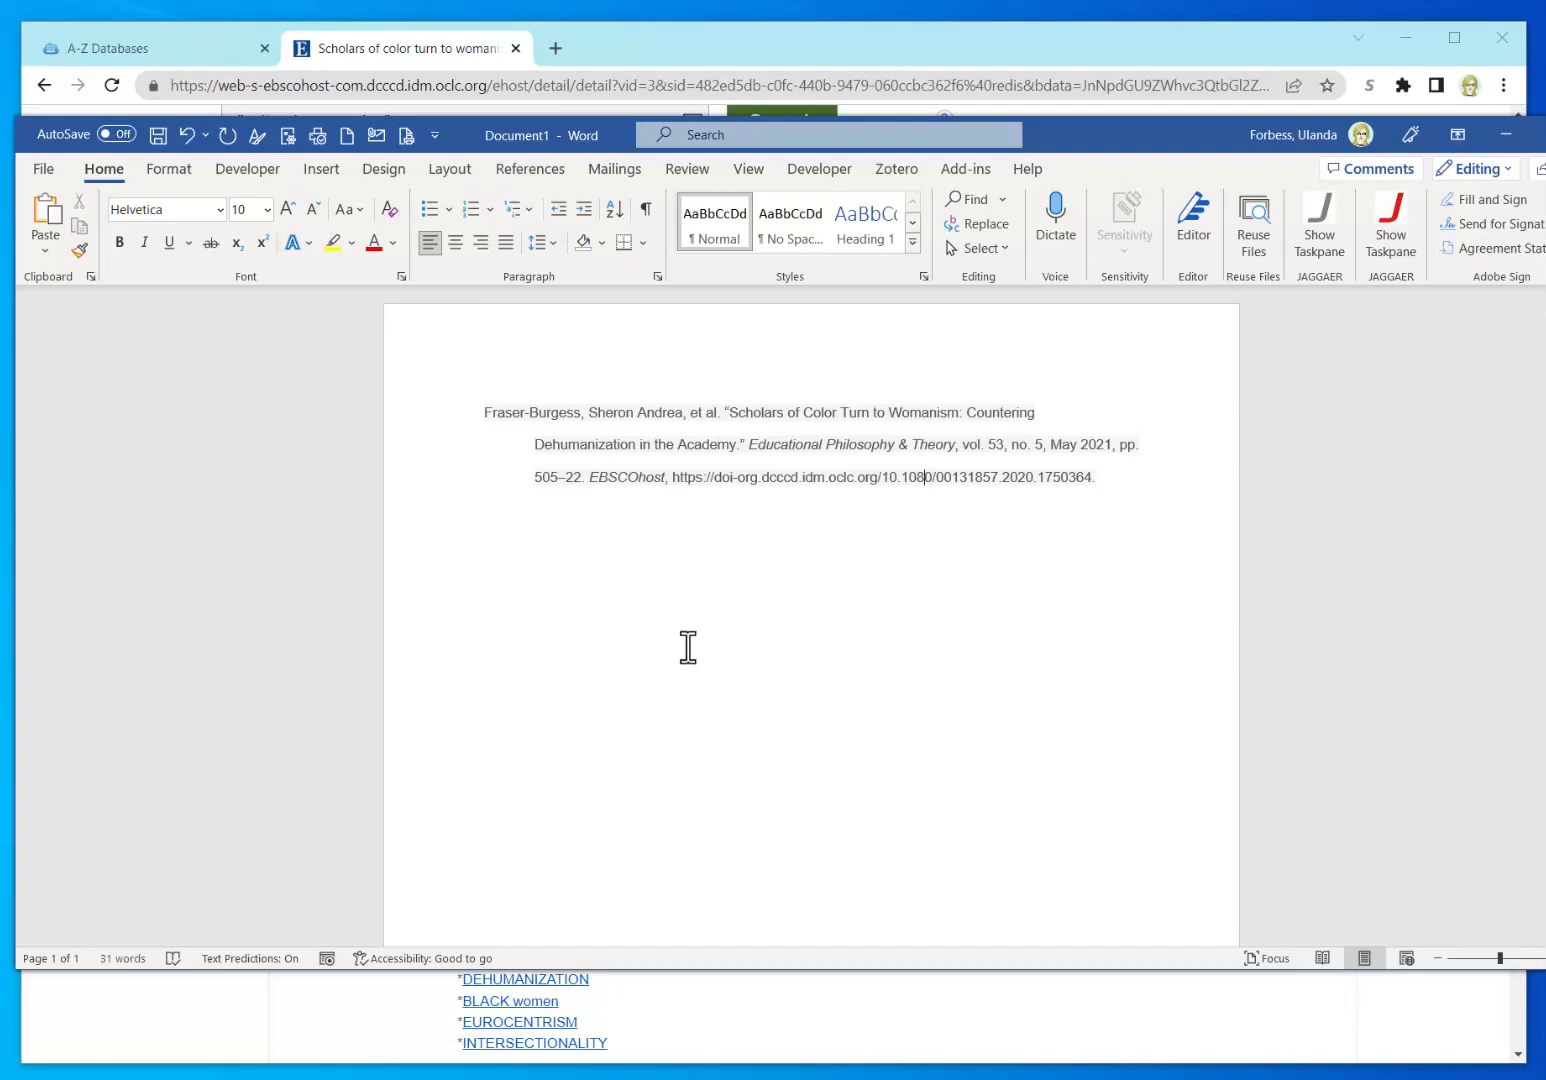
pyautogui.moveTo(465, 131); pyautogui.dragTo(1545, 455)
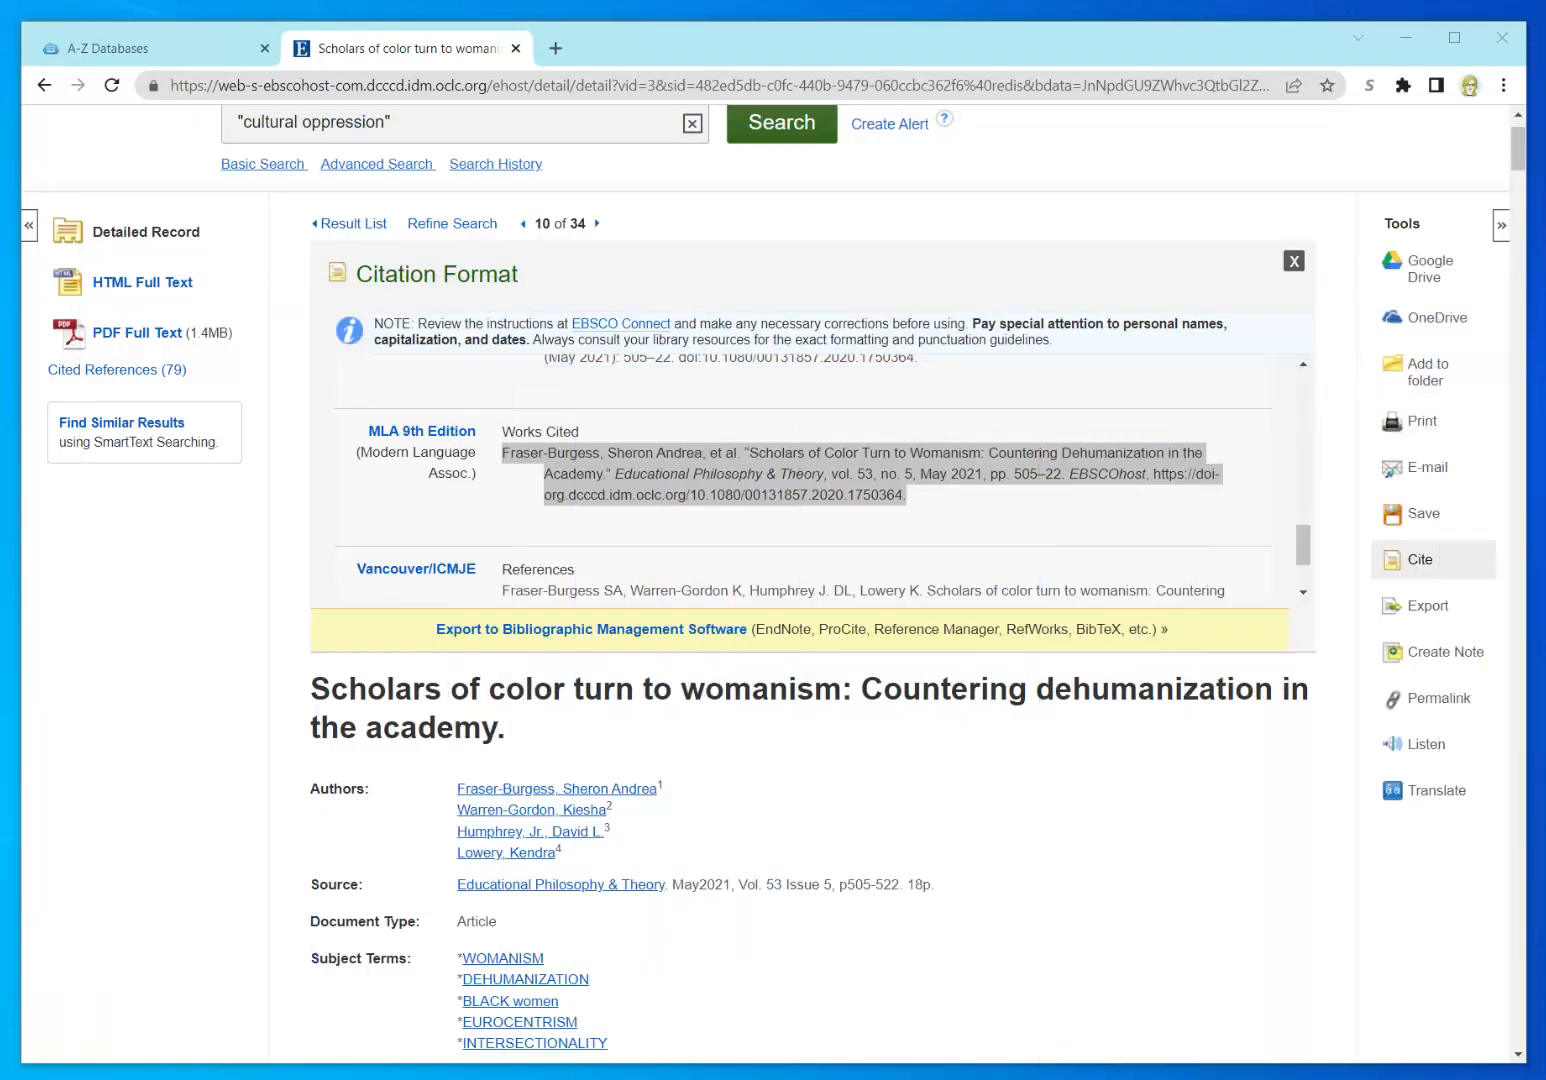
# Step: Bring the EBSCOhost Citation Format panel back to the front
pyautogui.click(1128, 818)
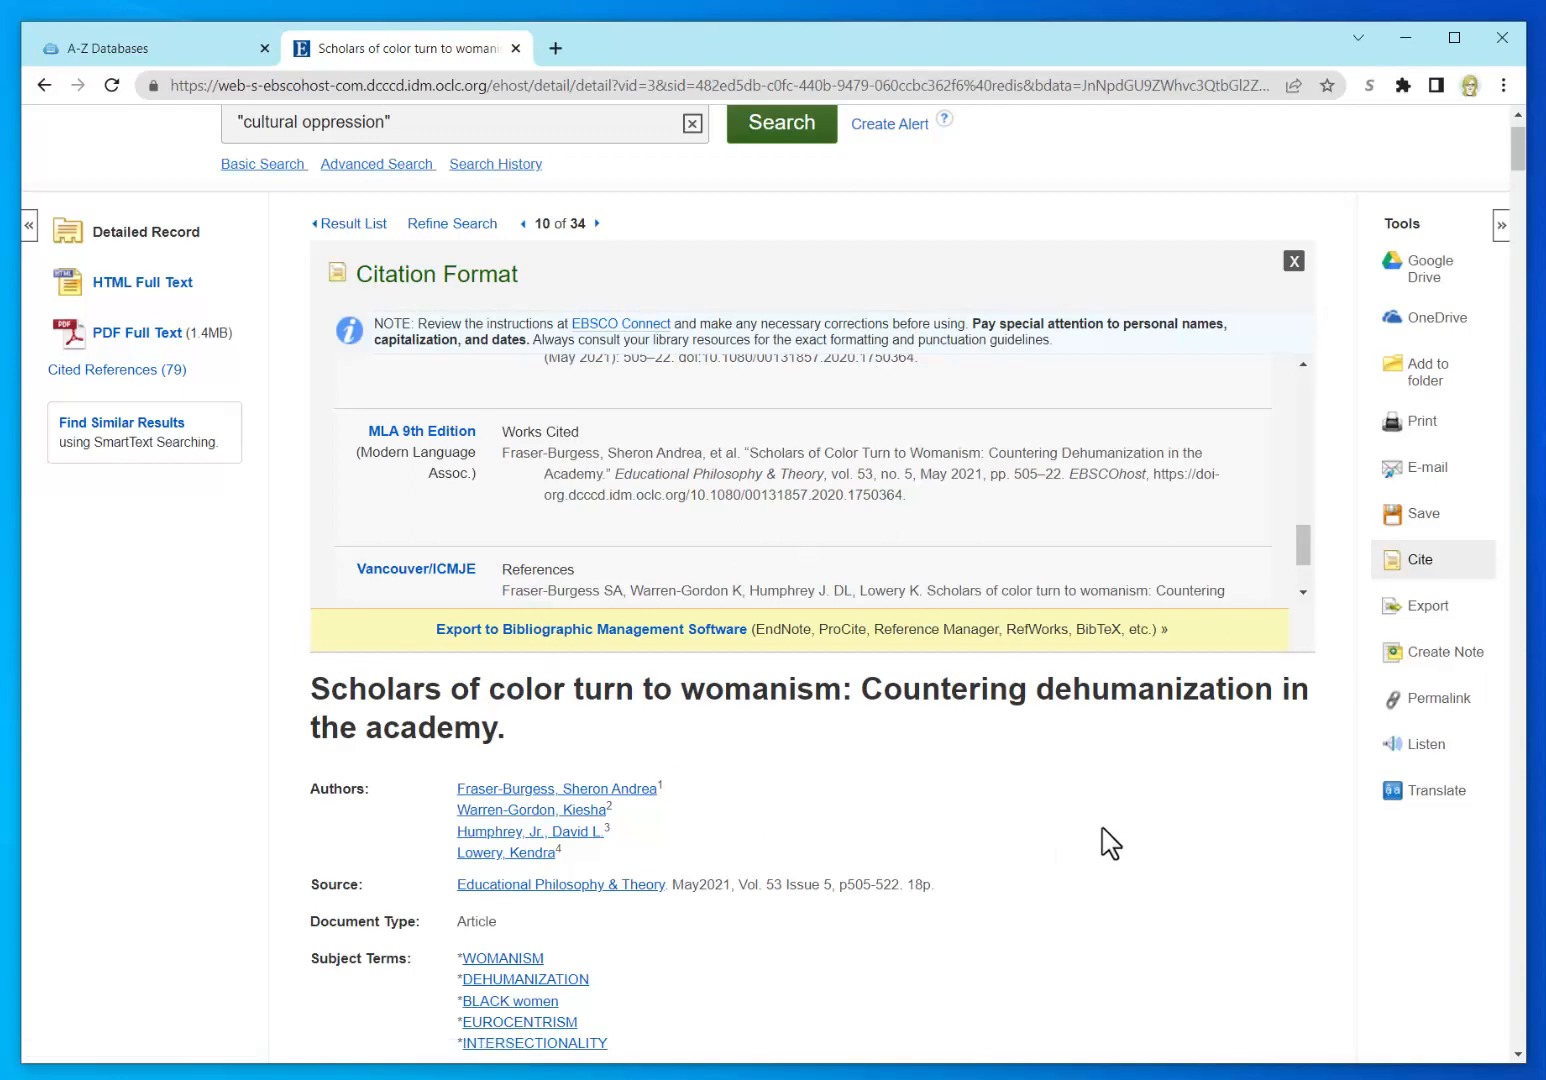
# Step: Create a new note reading 'Add a' on the womanism article and save it
pyautogui.click(1428, 655)
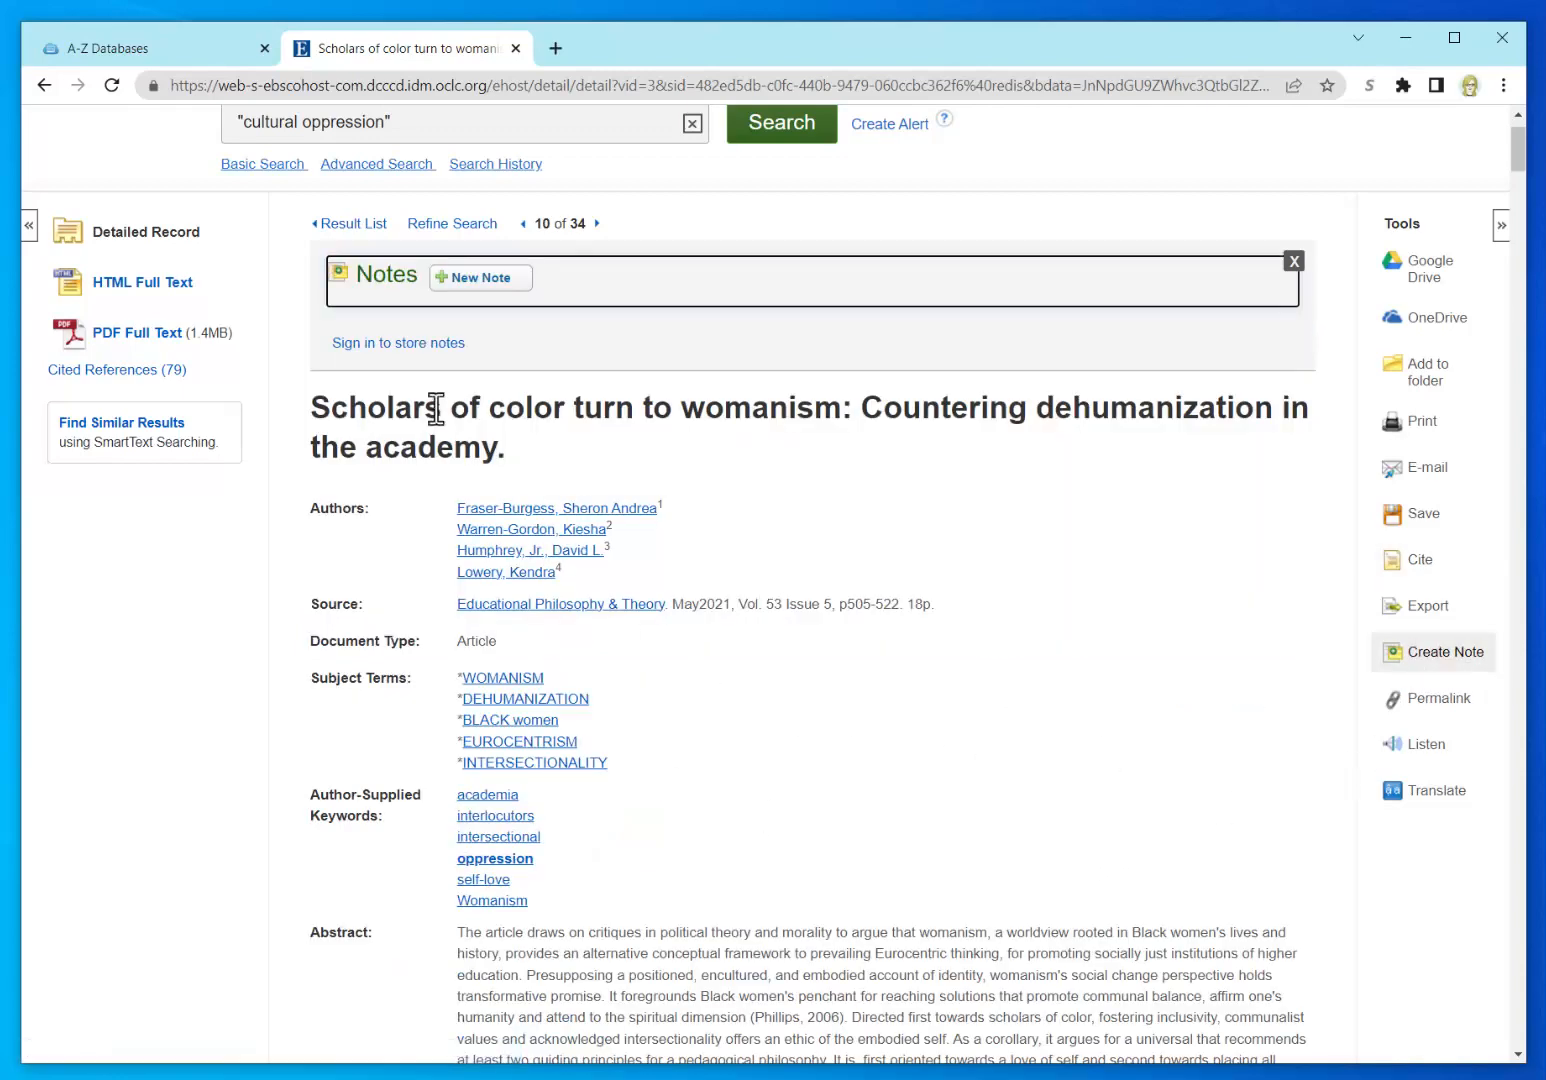
pyautogui.click(488, 280)
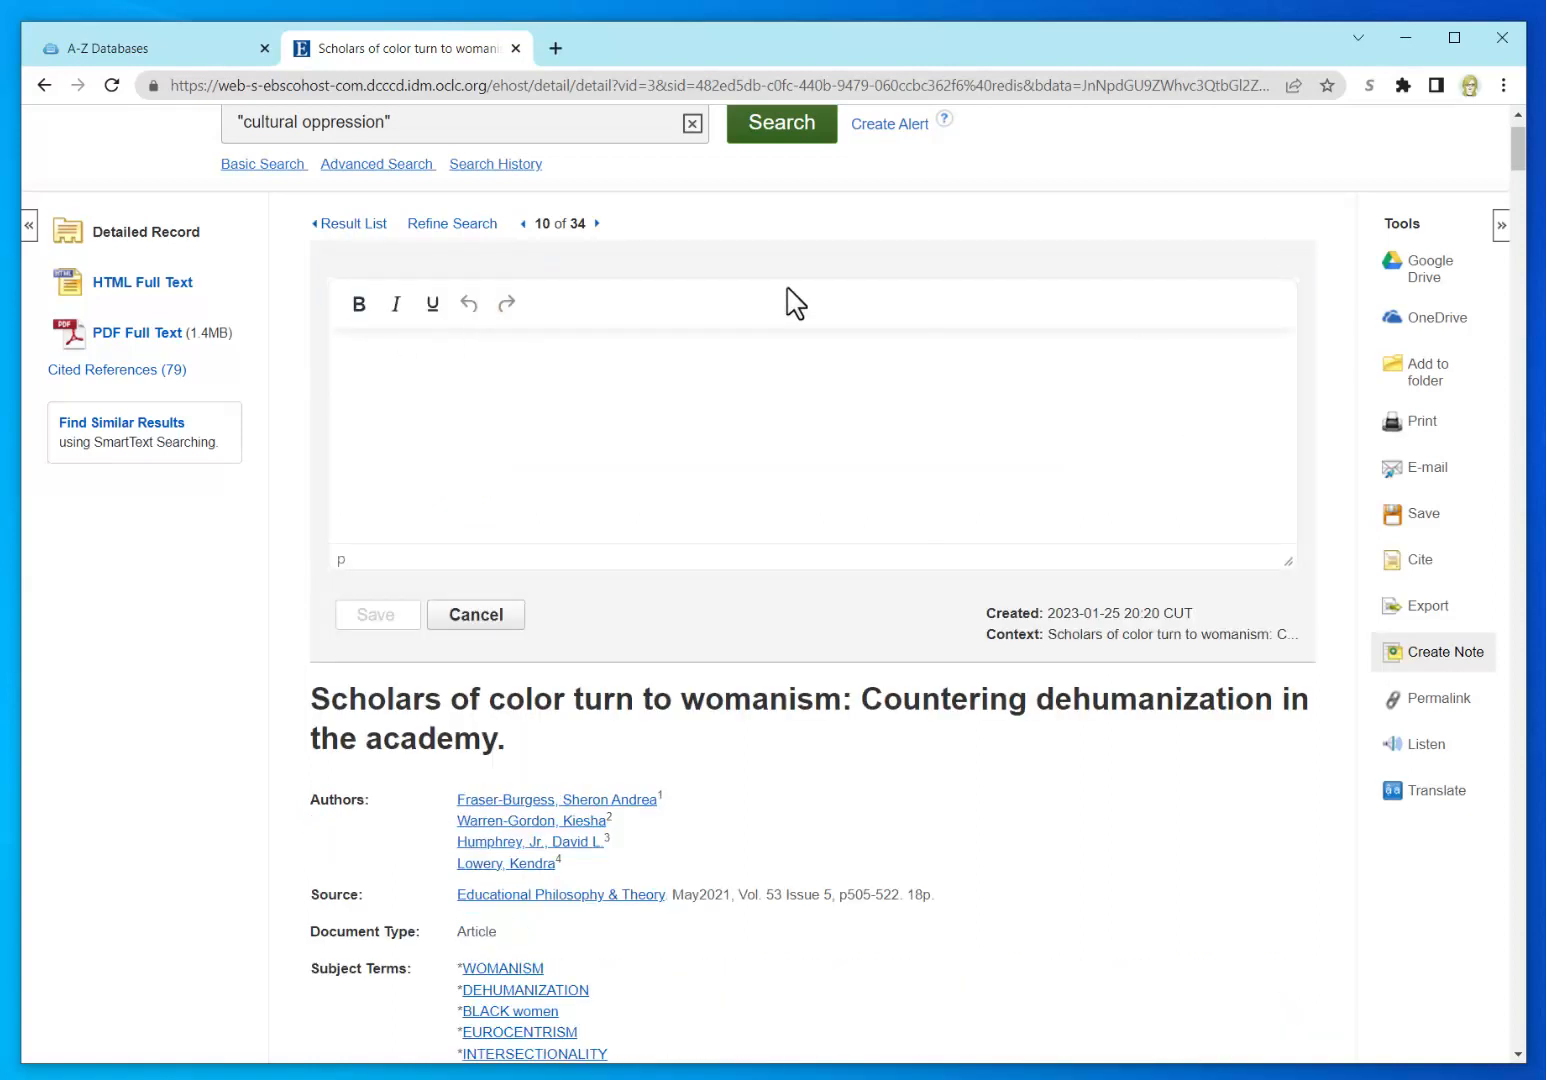
pyautogui.click(521, 403)
pyautogui.write('Add a note')
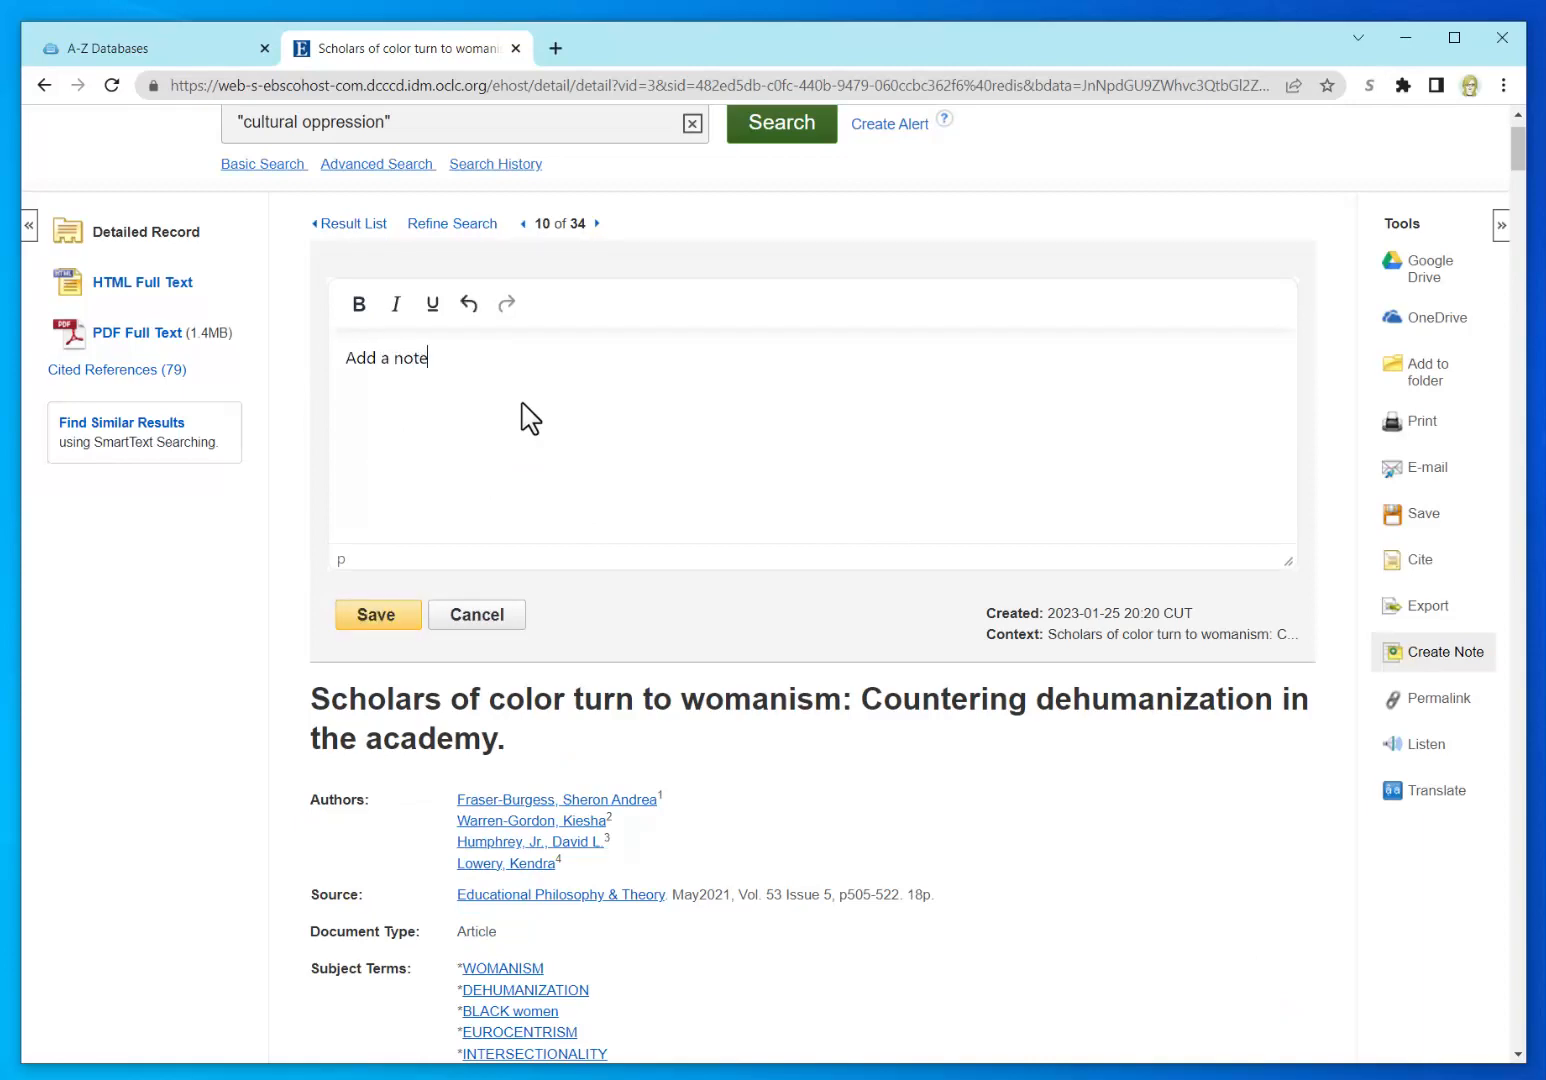
pyautogui.click(370, 614)
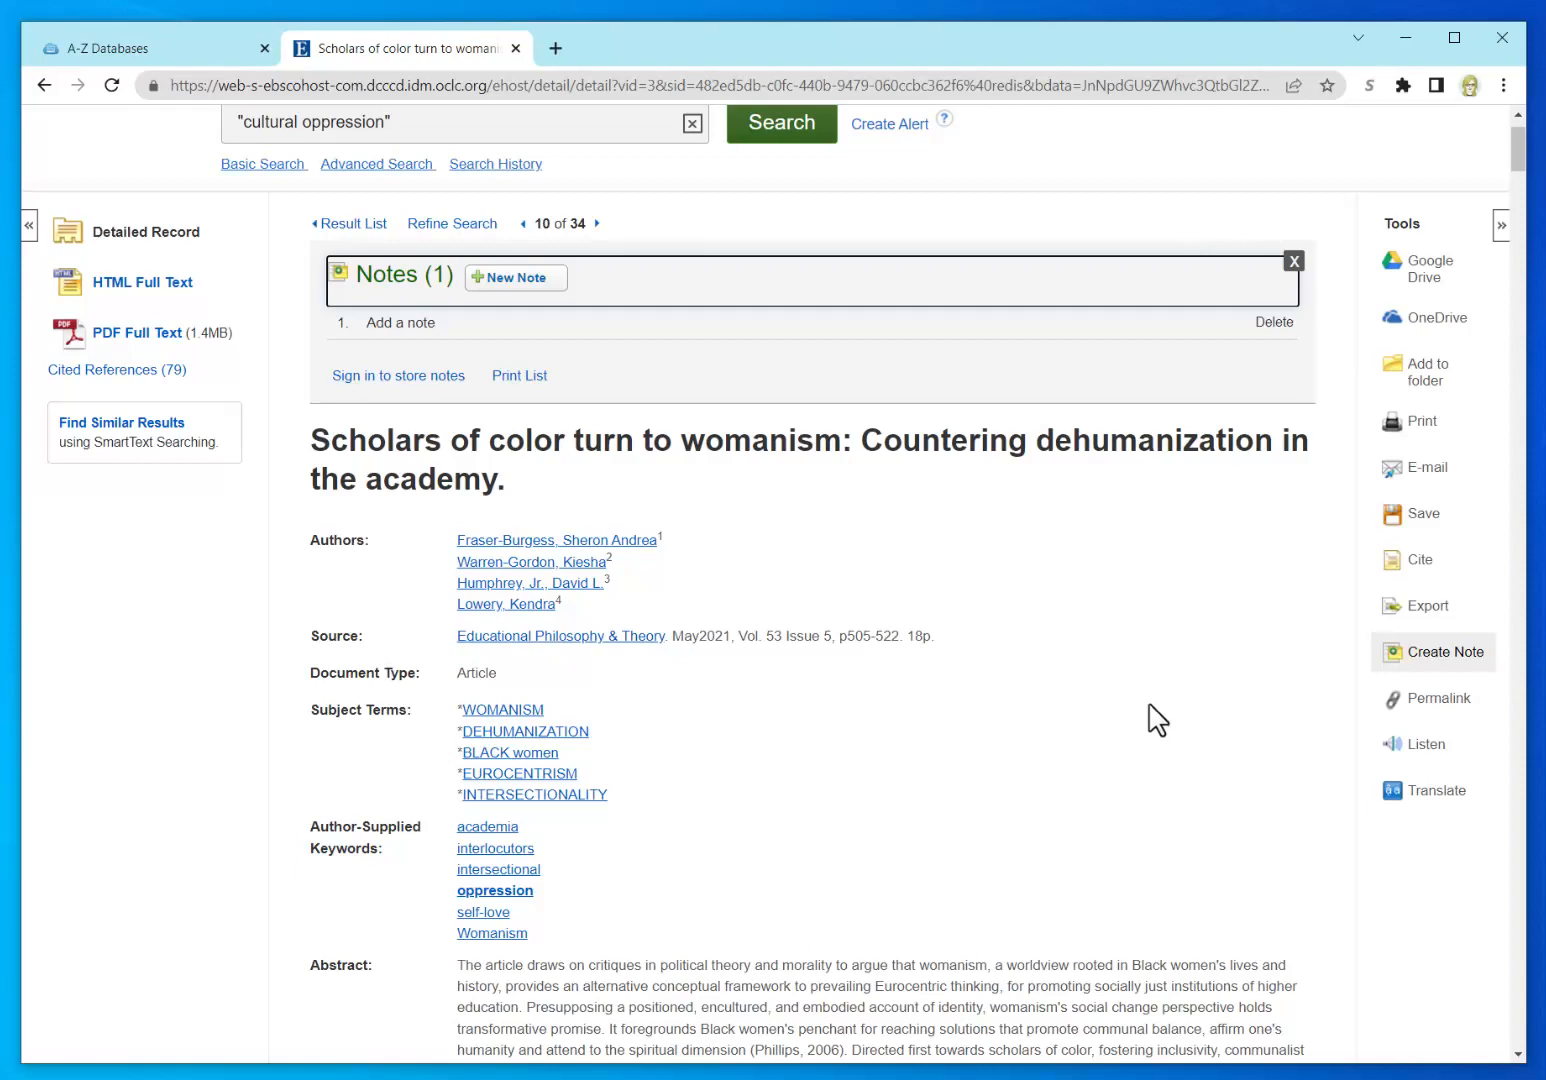
pyautogui.scroll(1, 1157, 718)
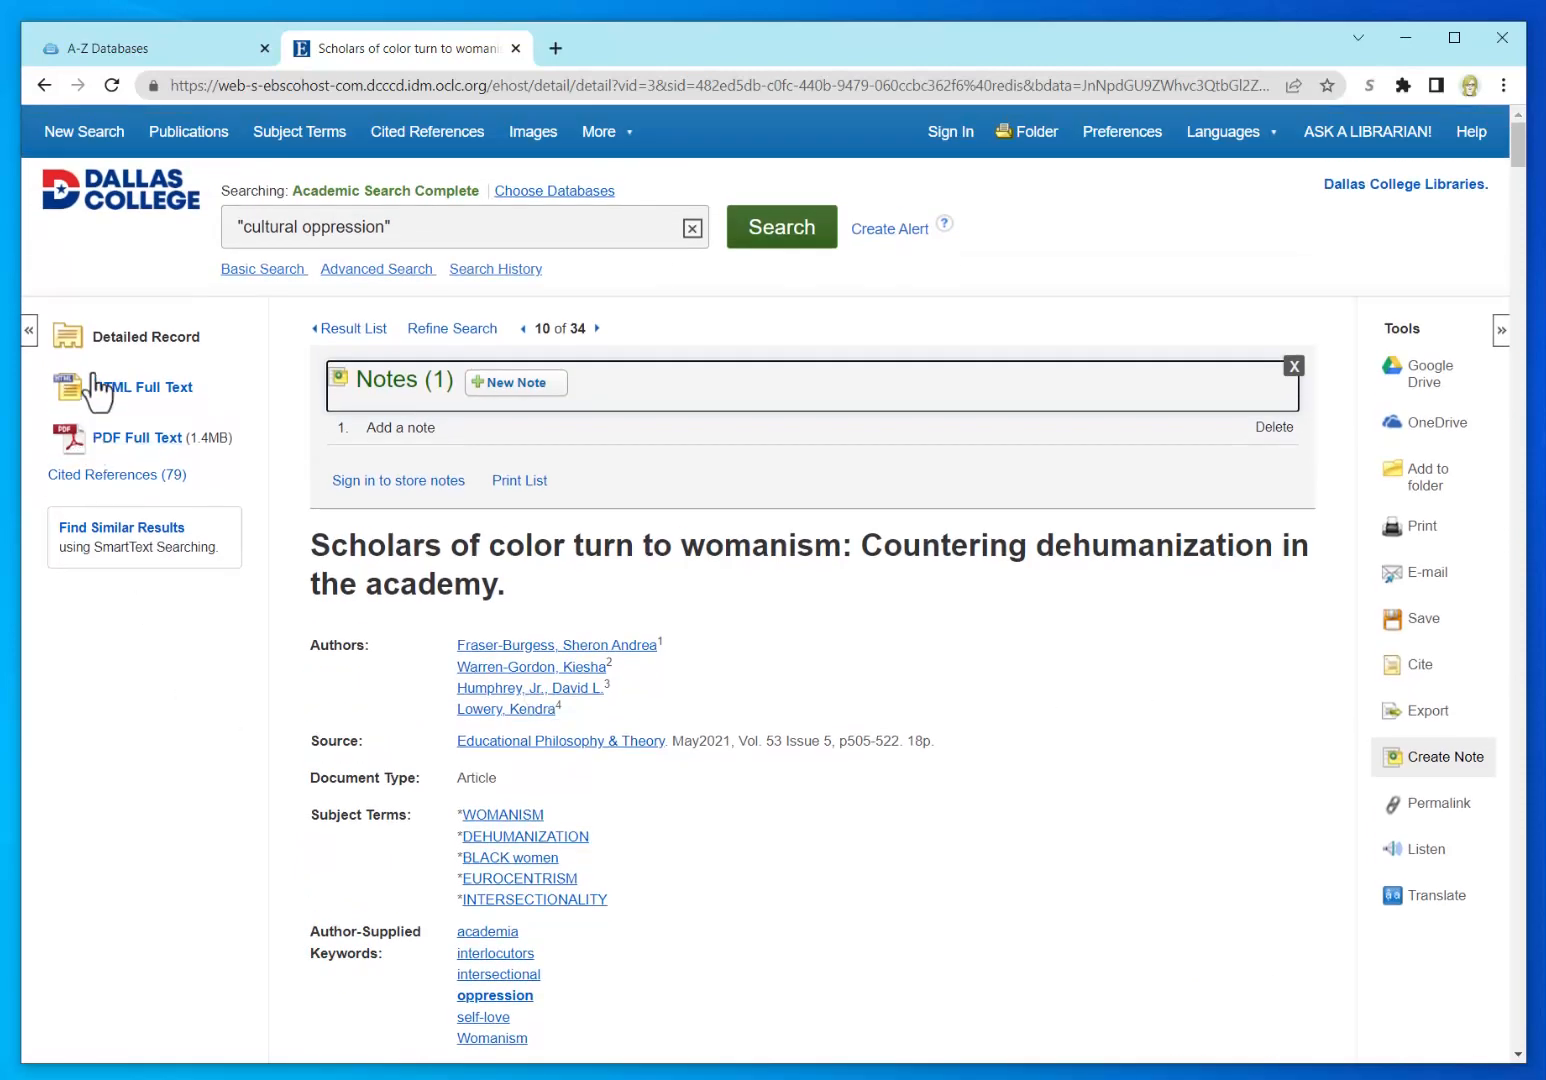
# Step: Open the article's HTML full text and jump to its References section
pyautogui.click(100, 400)
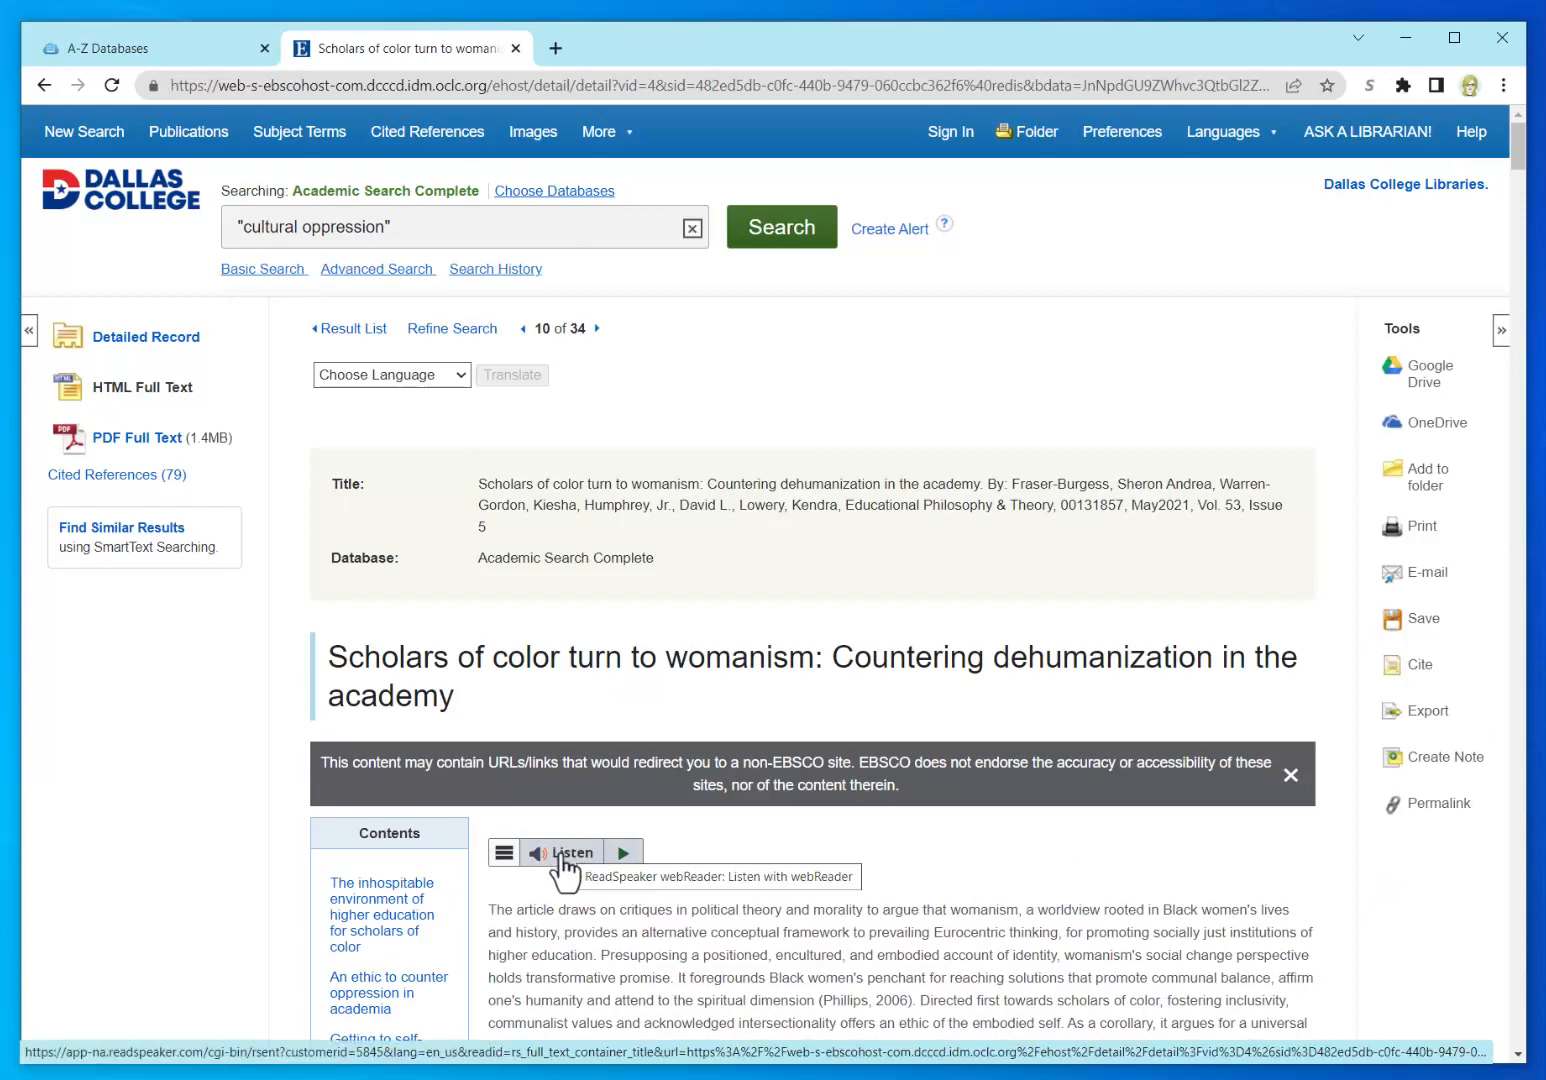
pyautogui.scroll(-2, 848, 872)
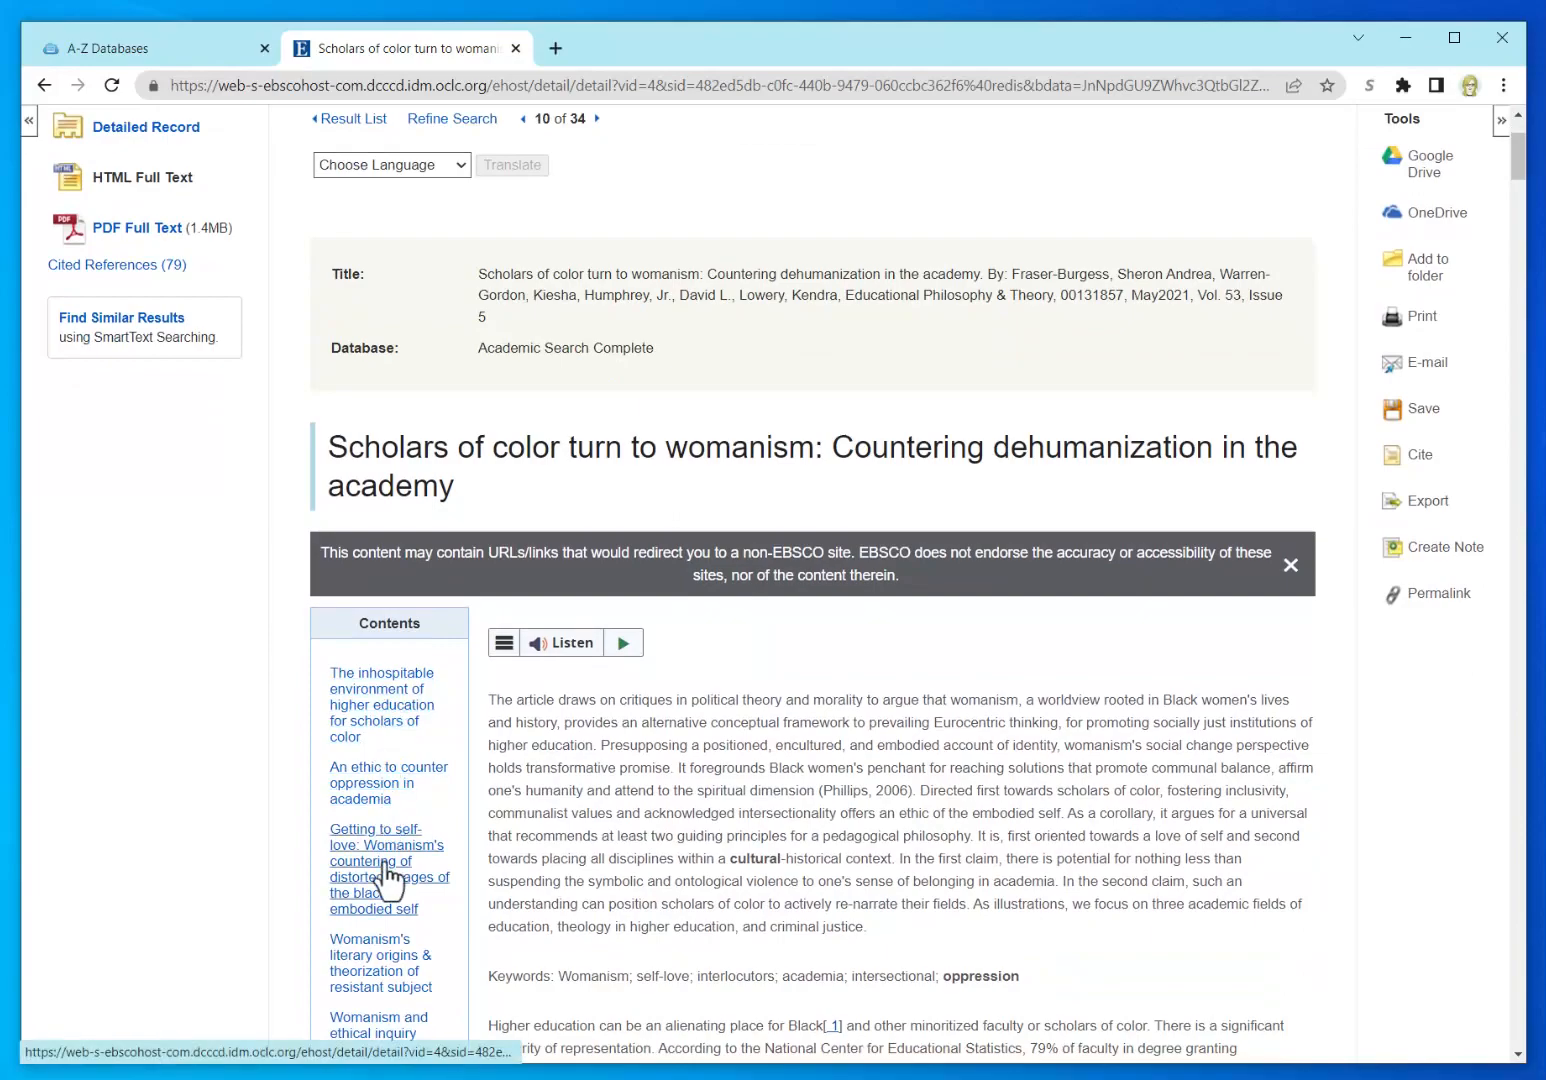
pyautogui.scroll(-6, 940, 775)
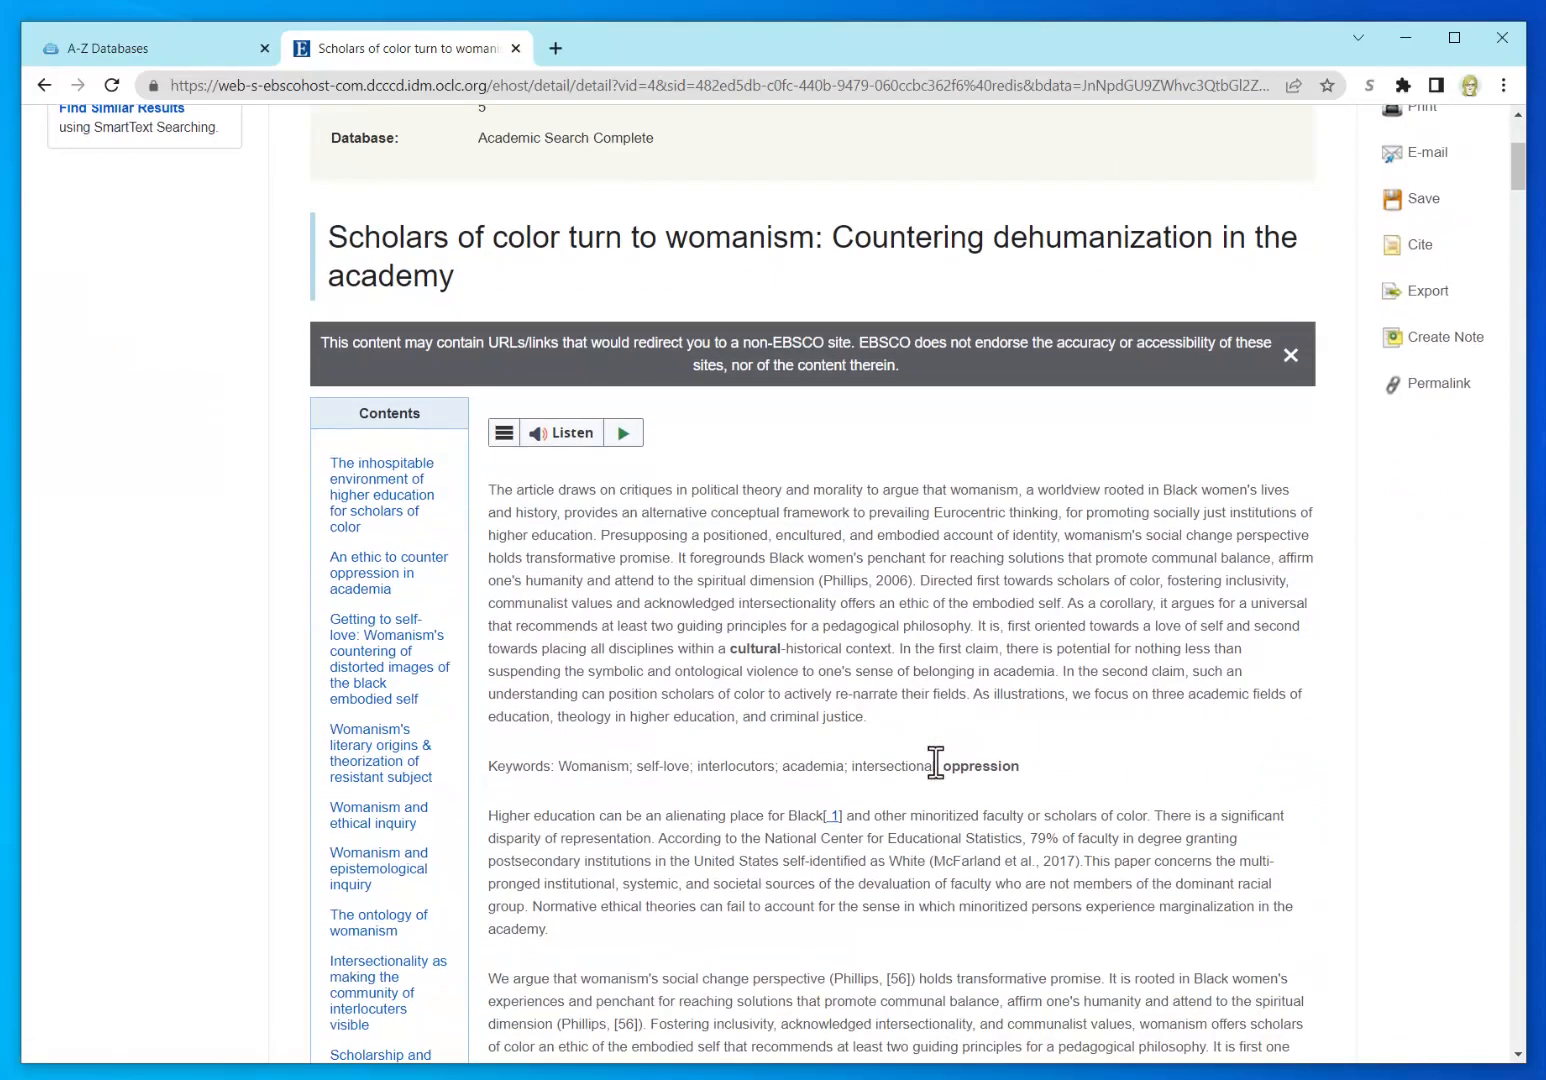
pyautogui.scroll(-1, 940, 775)
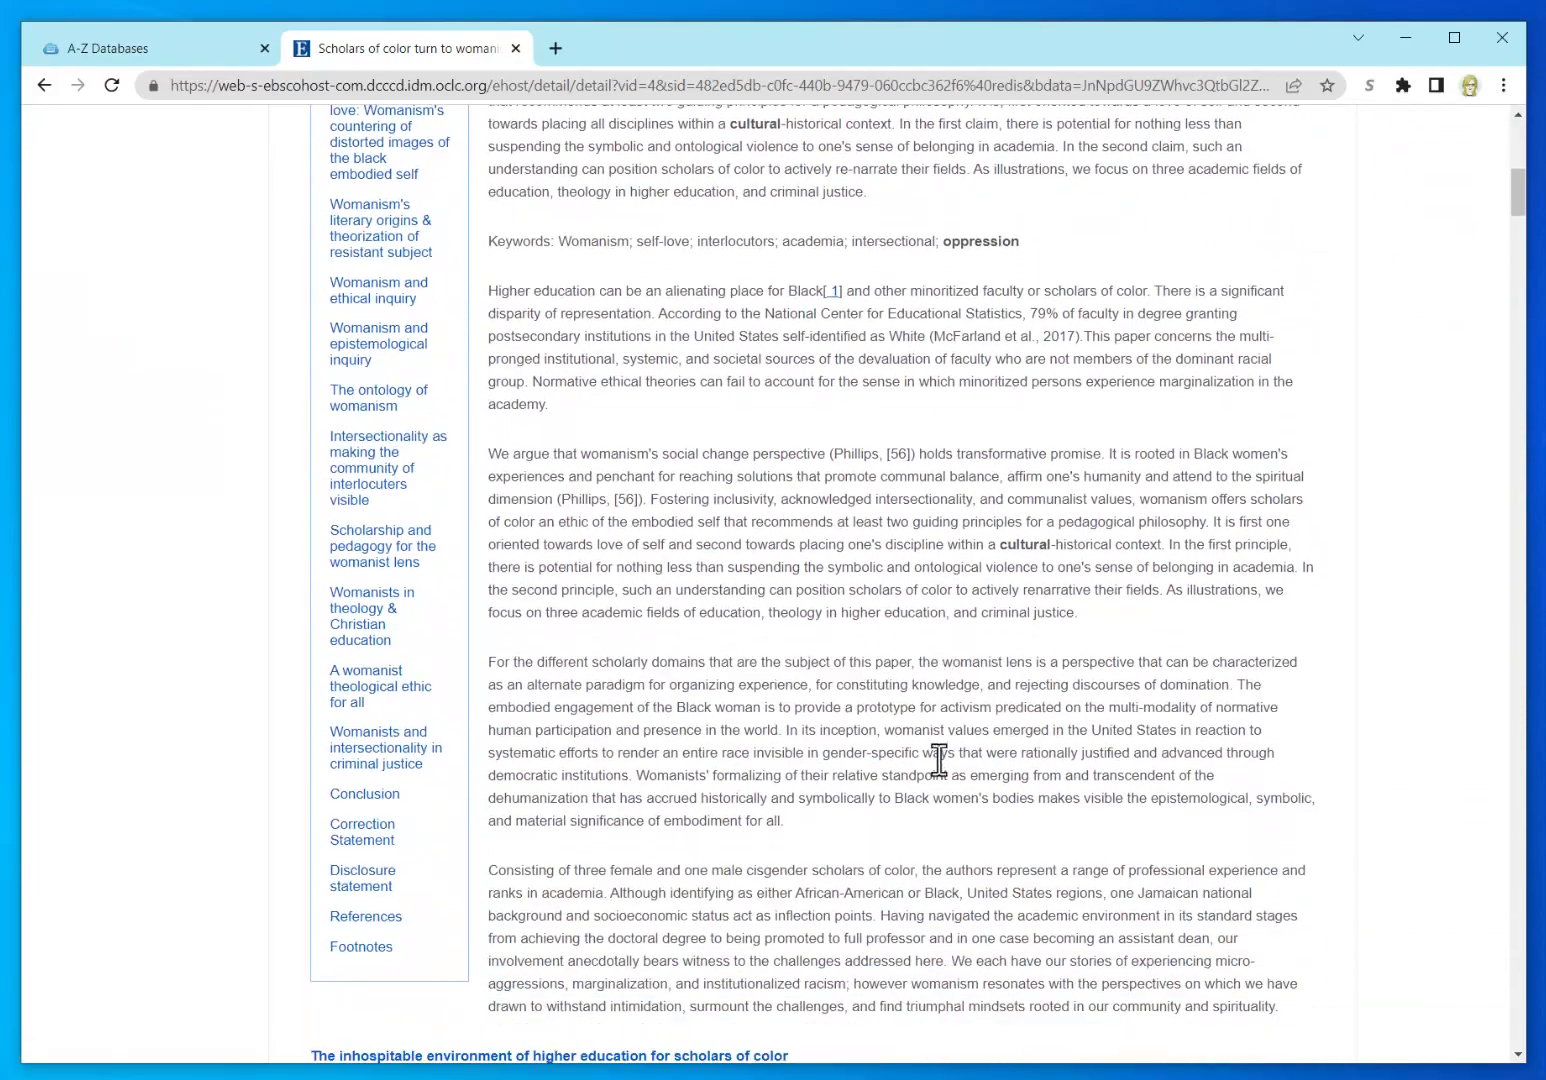
pyautogui.scroll(-1, 940, 755)
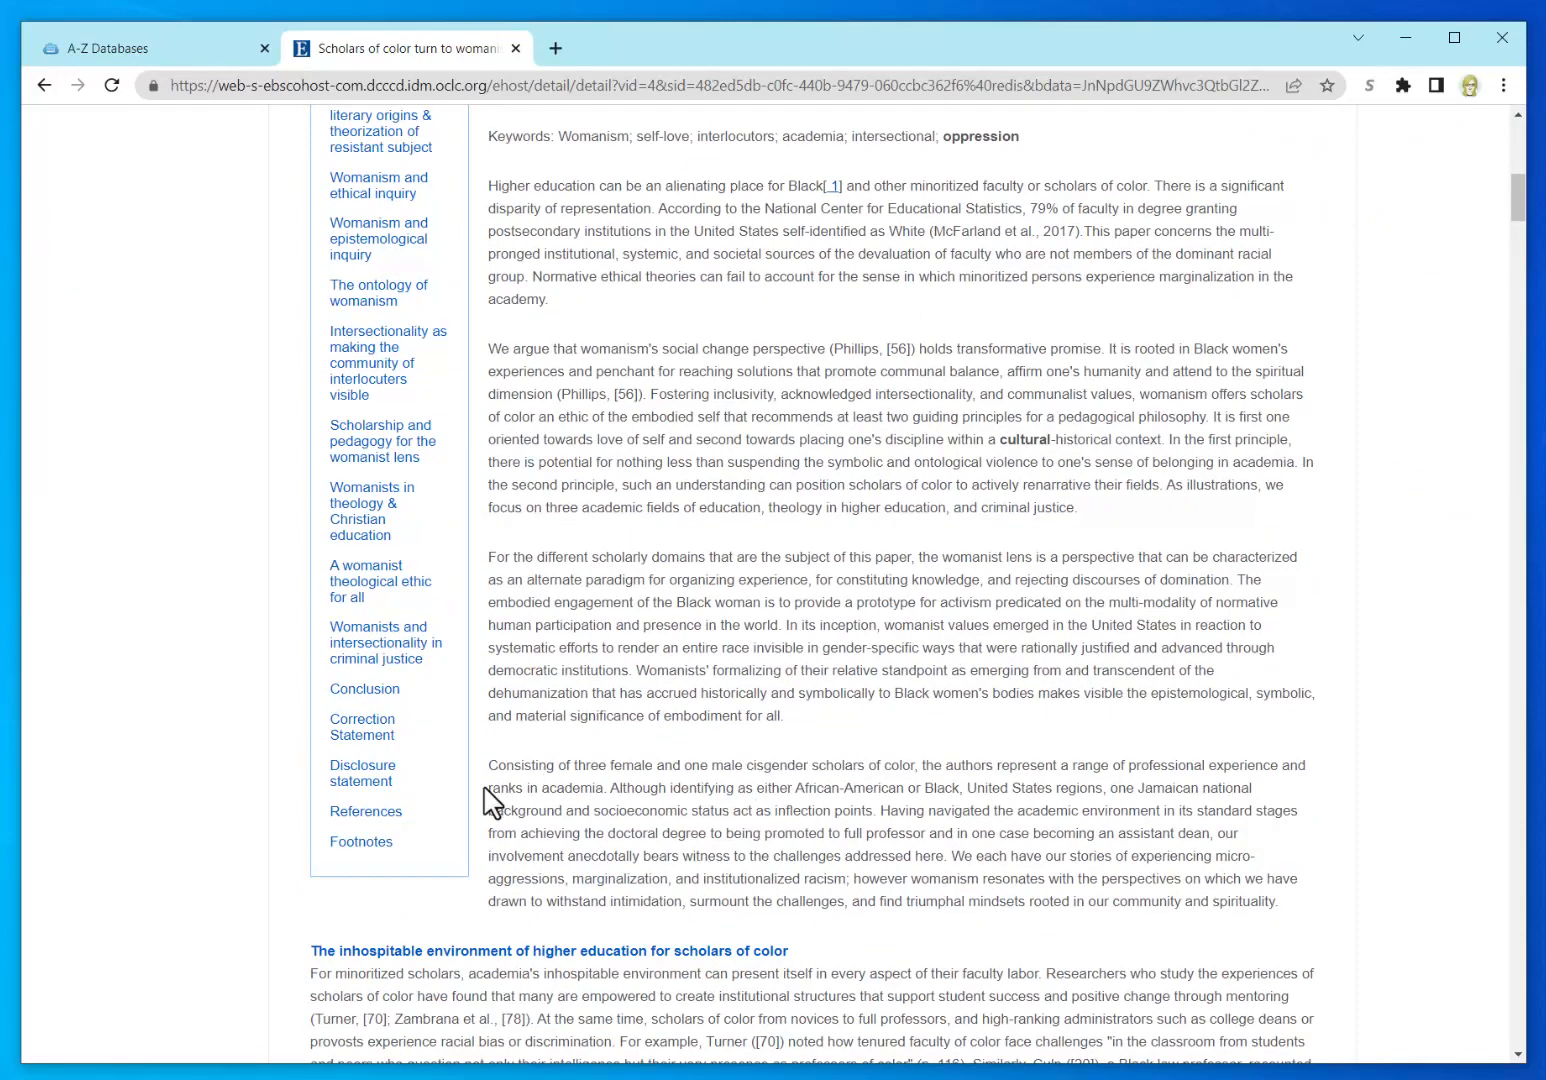
pyautogui.click(382, 826)
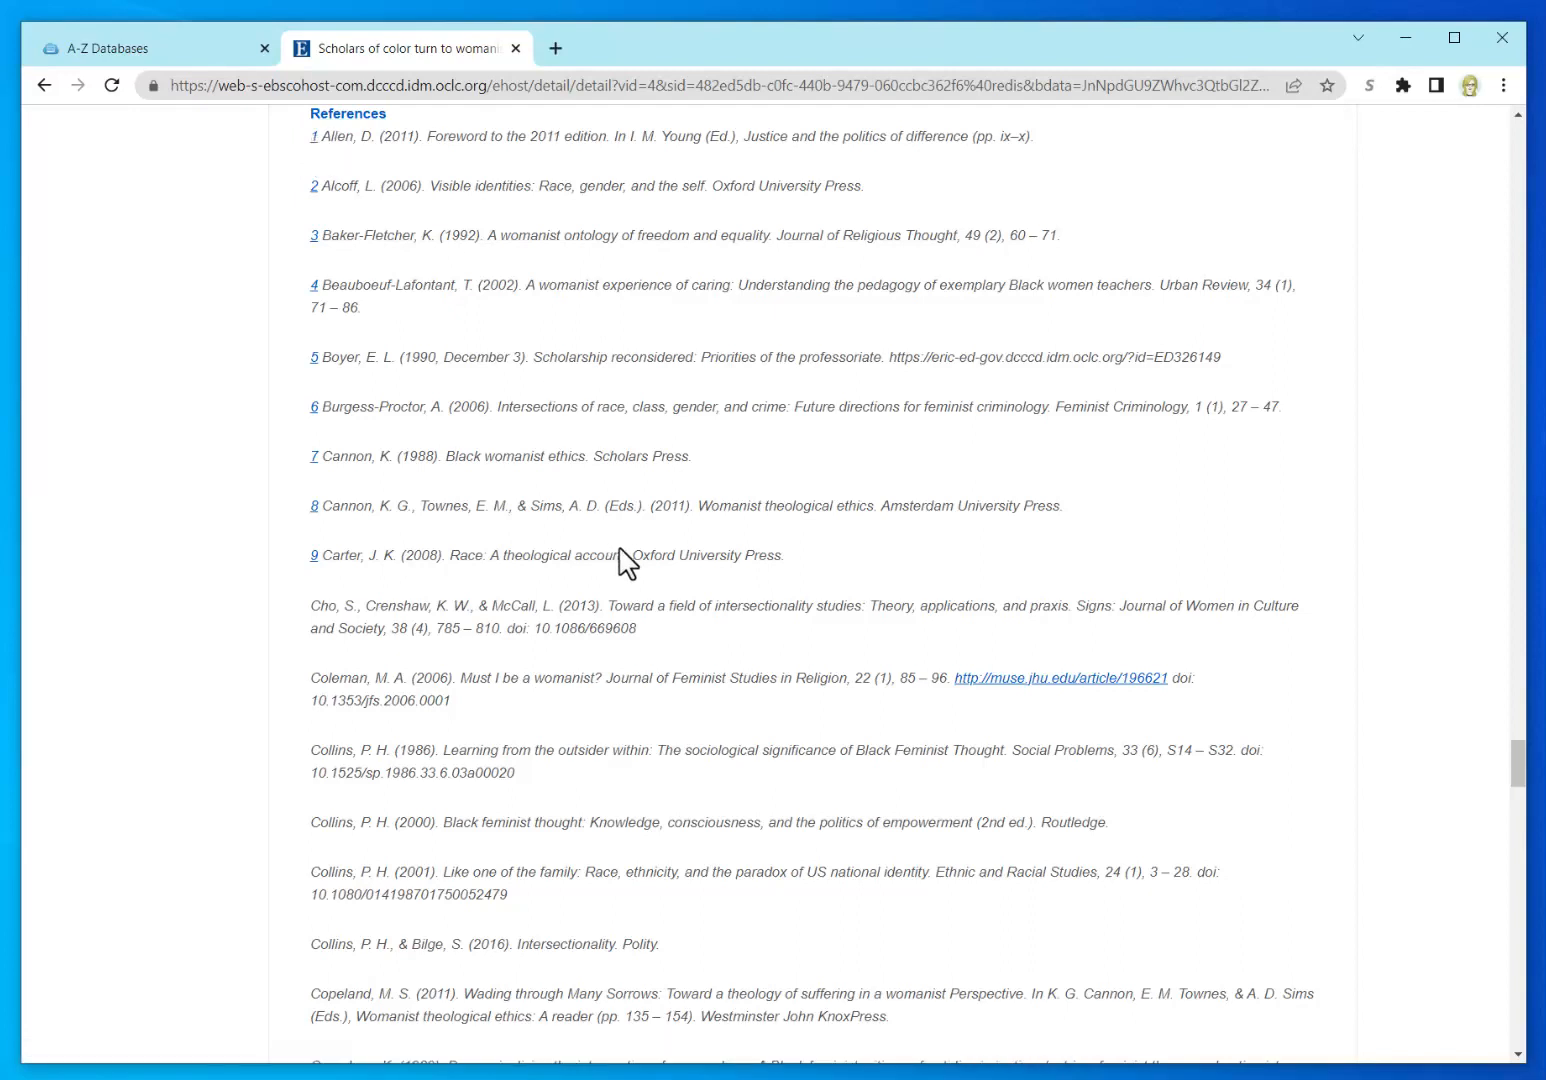
# Step: Select the Alcoff (2006) "Visible identities" reference, then return to the top of the article
pyautogui.scroll(3, 499, 455)
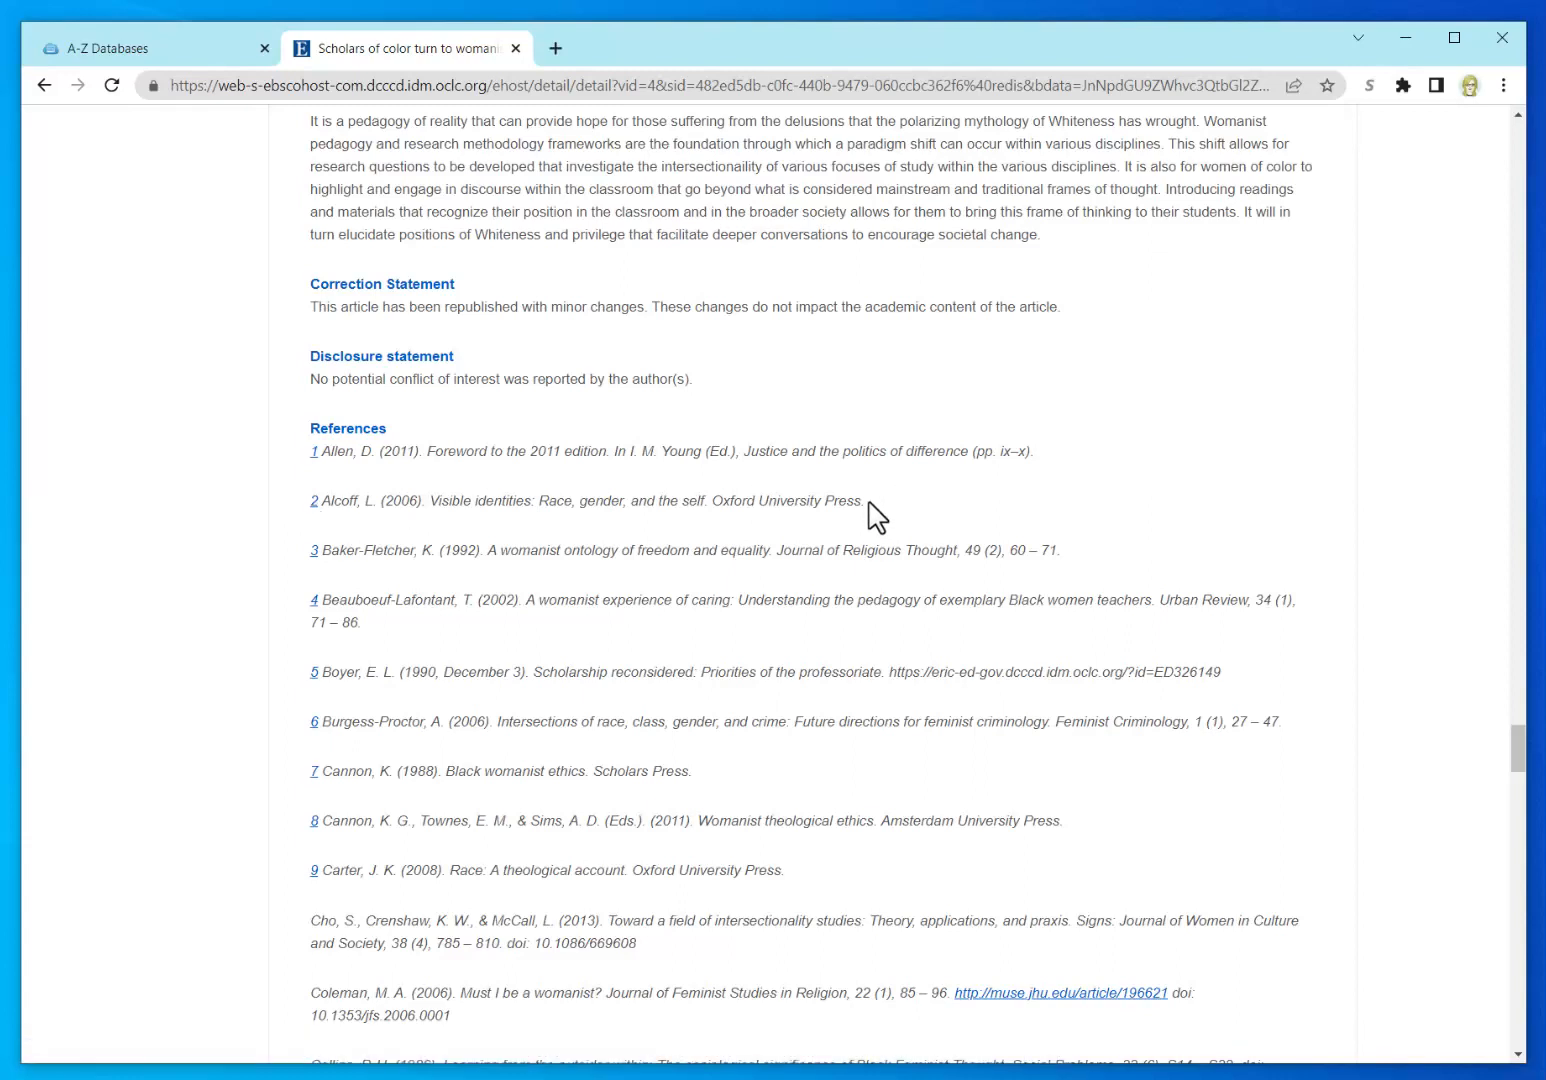
pyautogui.moveTo(868, 503); pyautogui.dragTo(320, 518)
pyautogui.hotkey('ctrl', 'c')
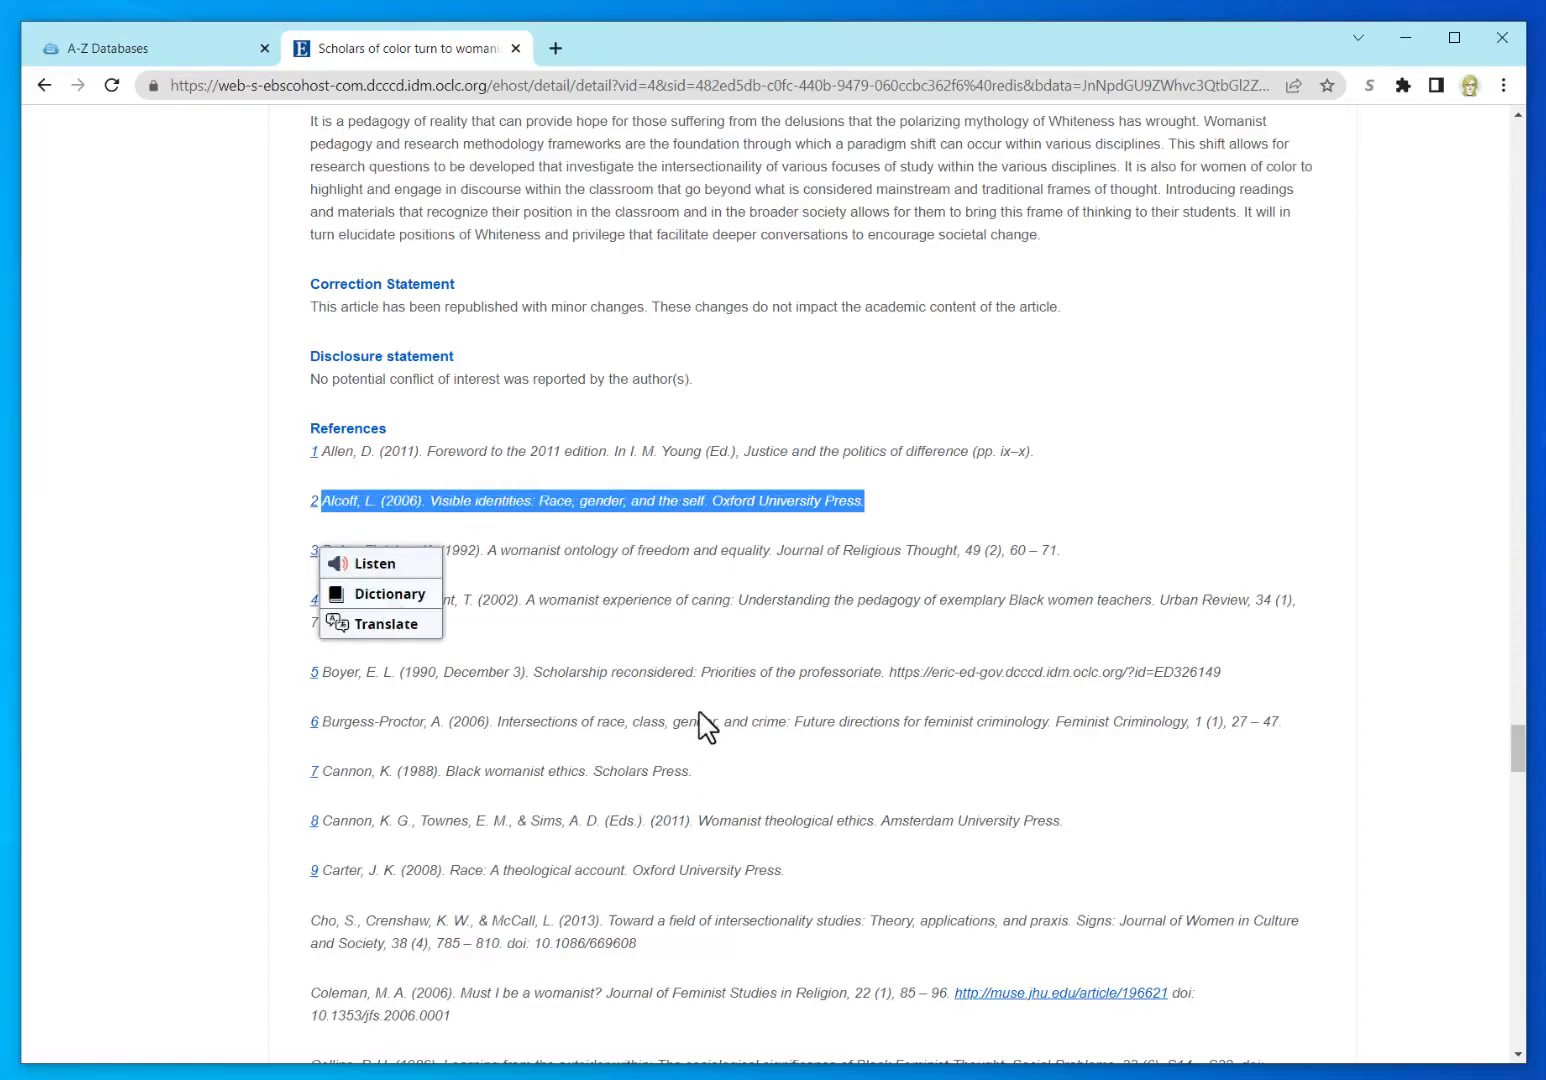
pyautogui.scroll(8, 707, 727)
pyautogui.scroll(20, 707, 727)
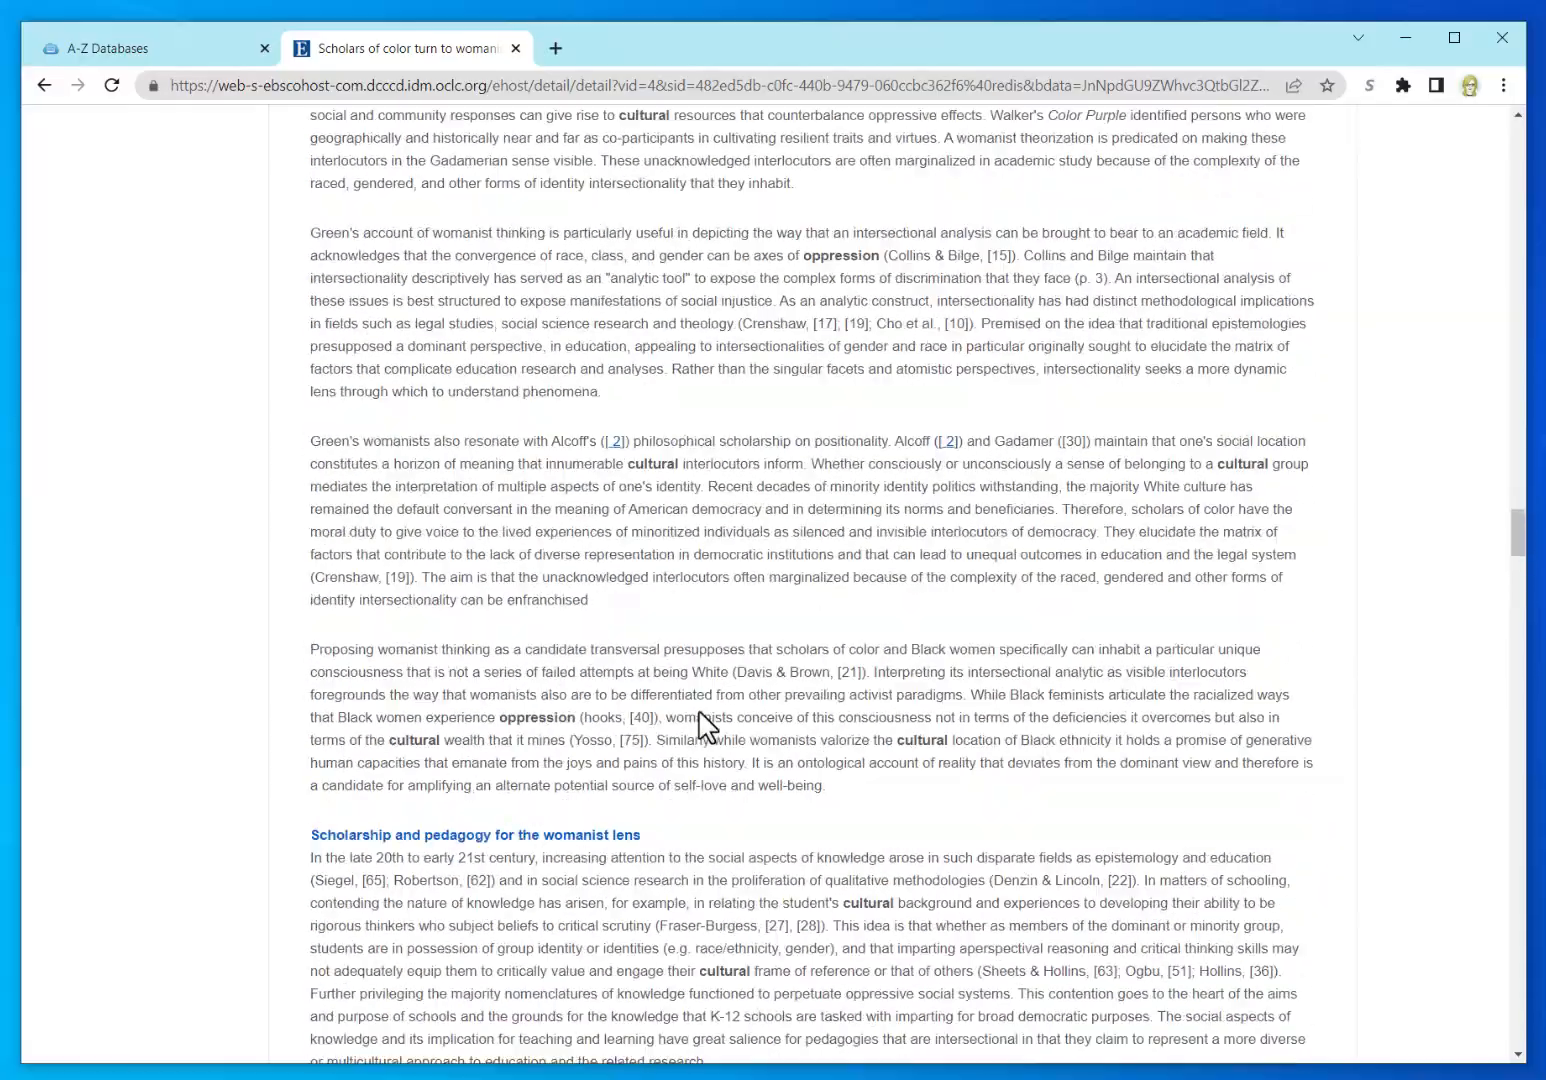
pyautogui.scroll(20, 707, 727)
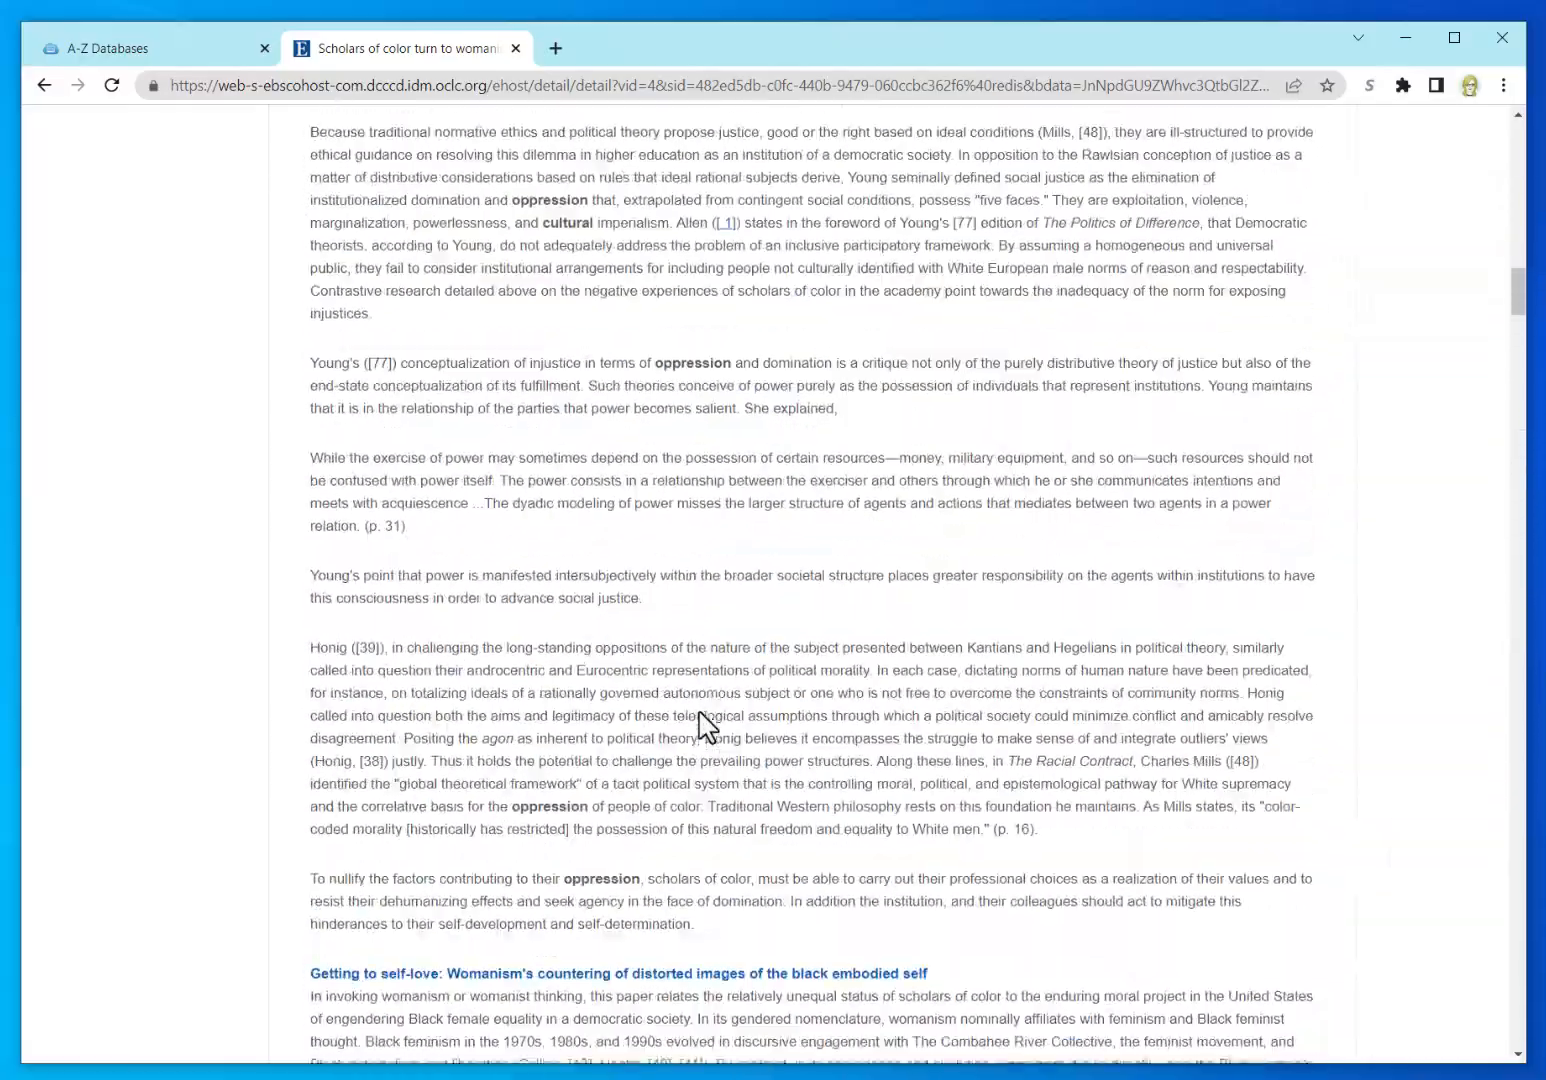
pyautogui.scroll(15, 707, 727)
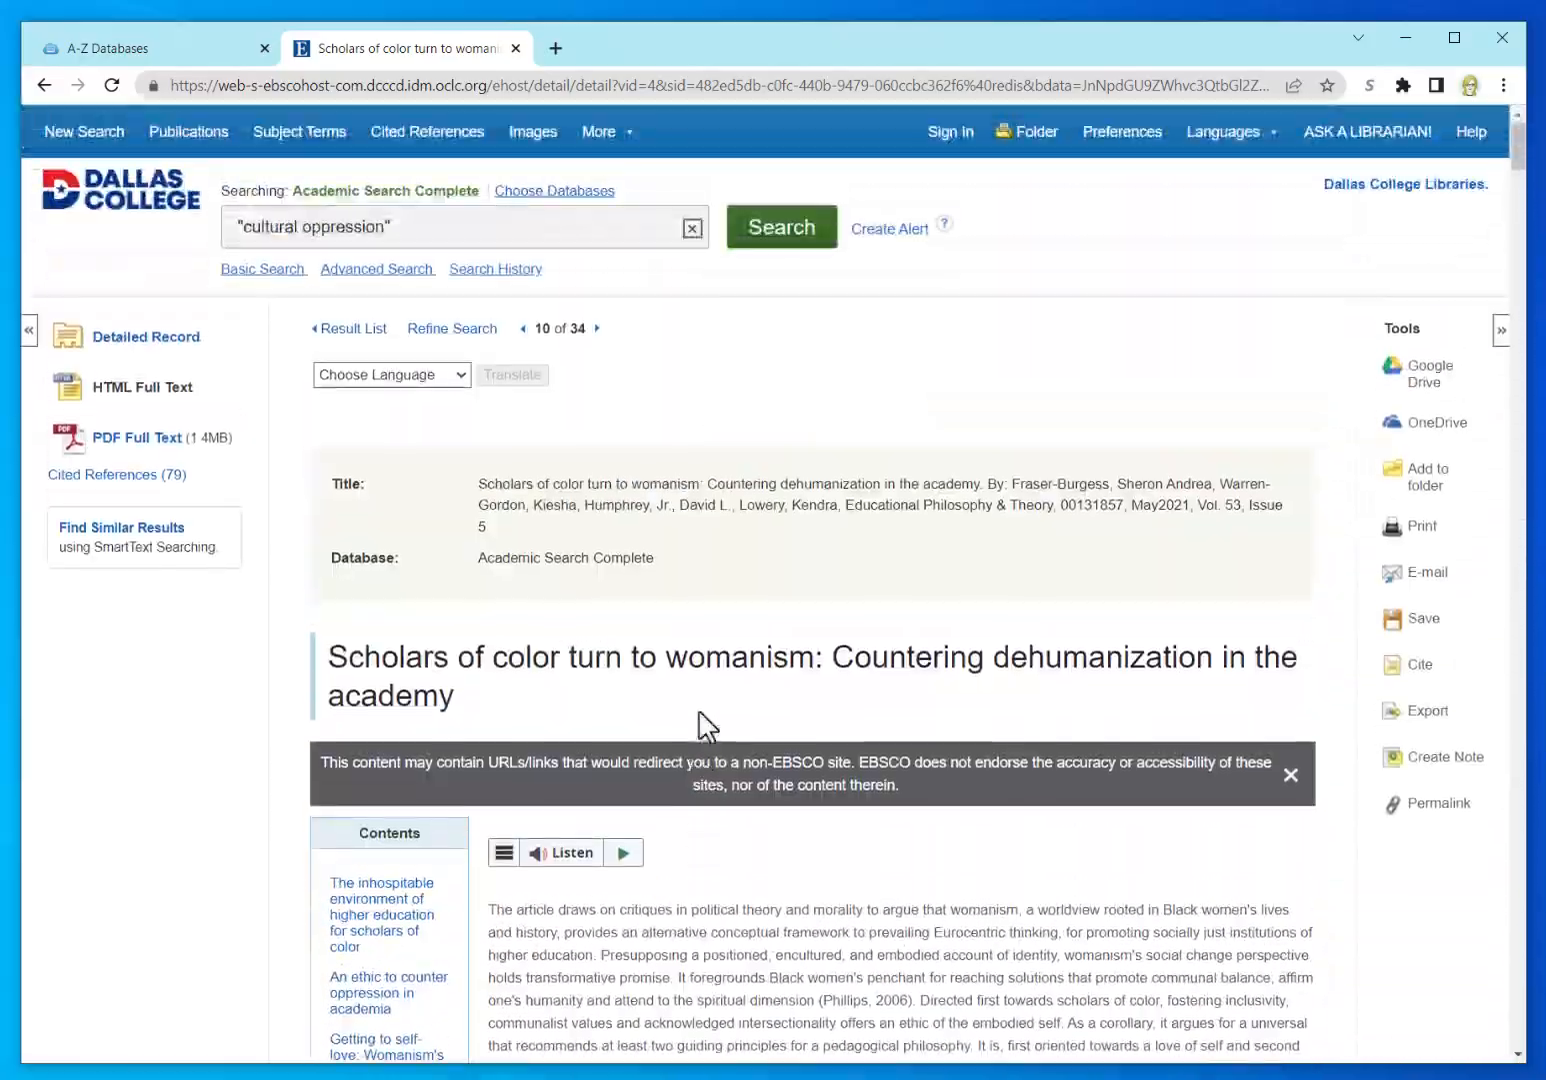
# Step: Replace the cultural oppression search terms with the pasted Alcoff citation and search
pyautogui.moveTo(457, 222); pyautogui.dragTo(169, 242)
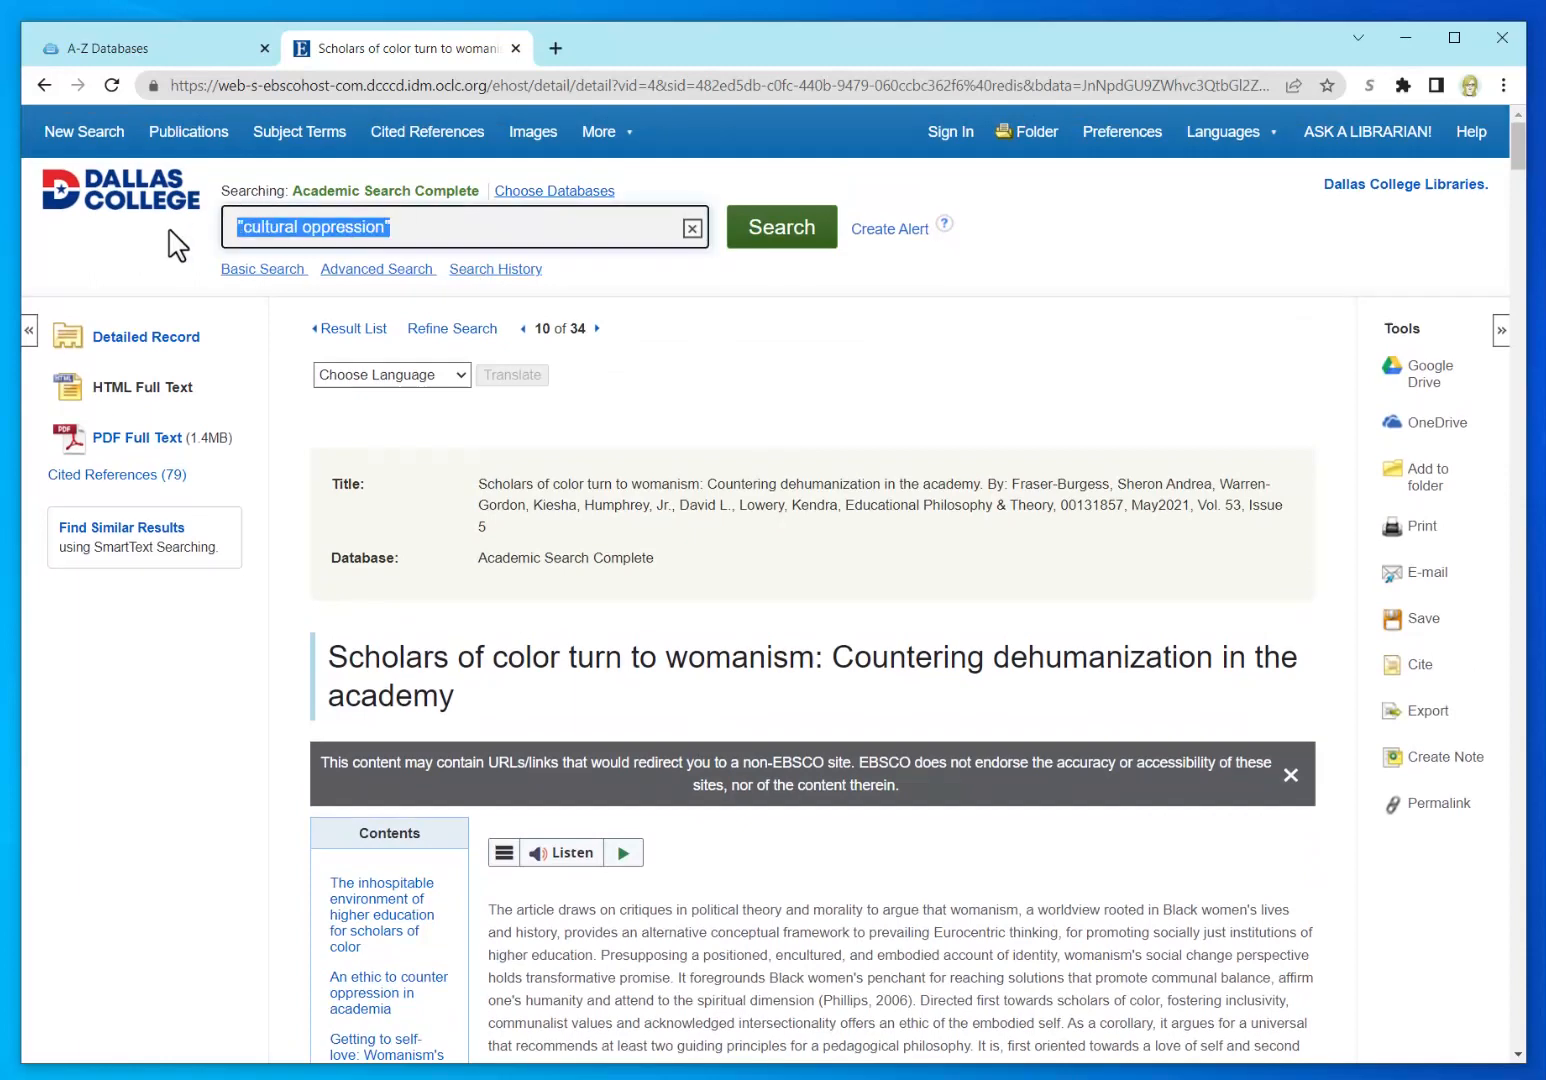
pyautogui.hotkey('ctrl', 'v')
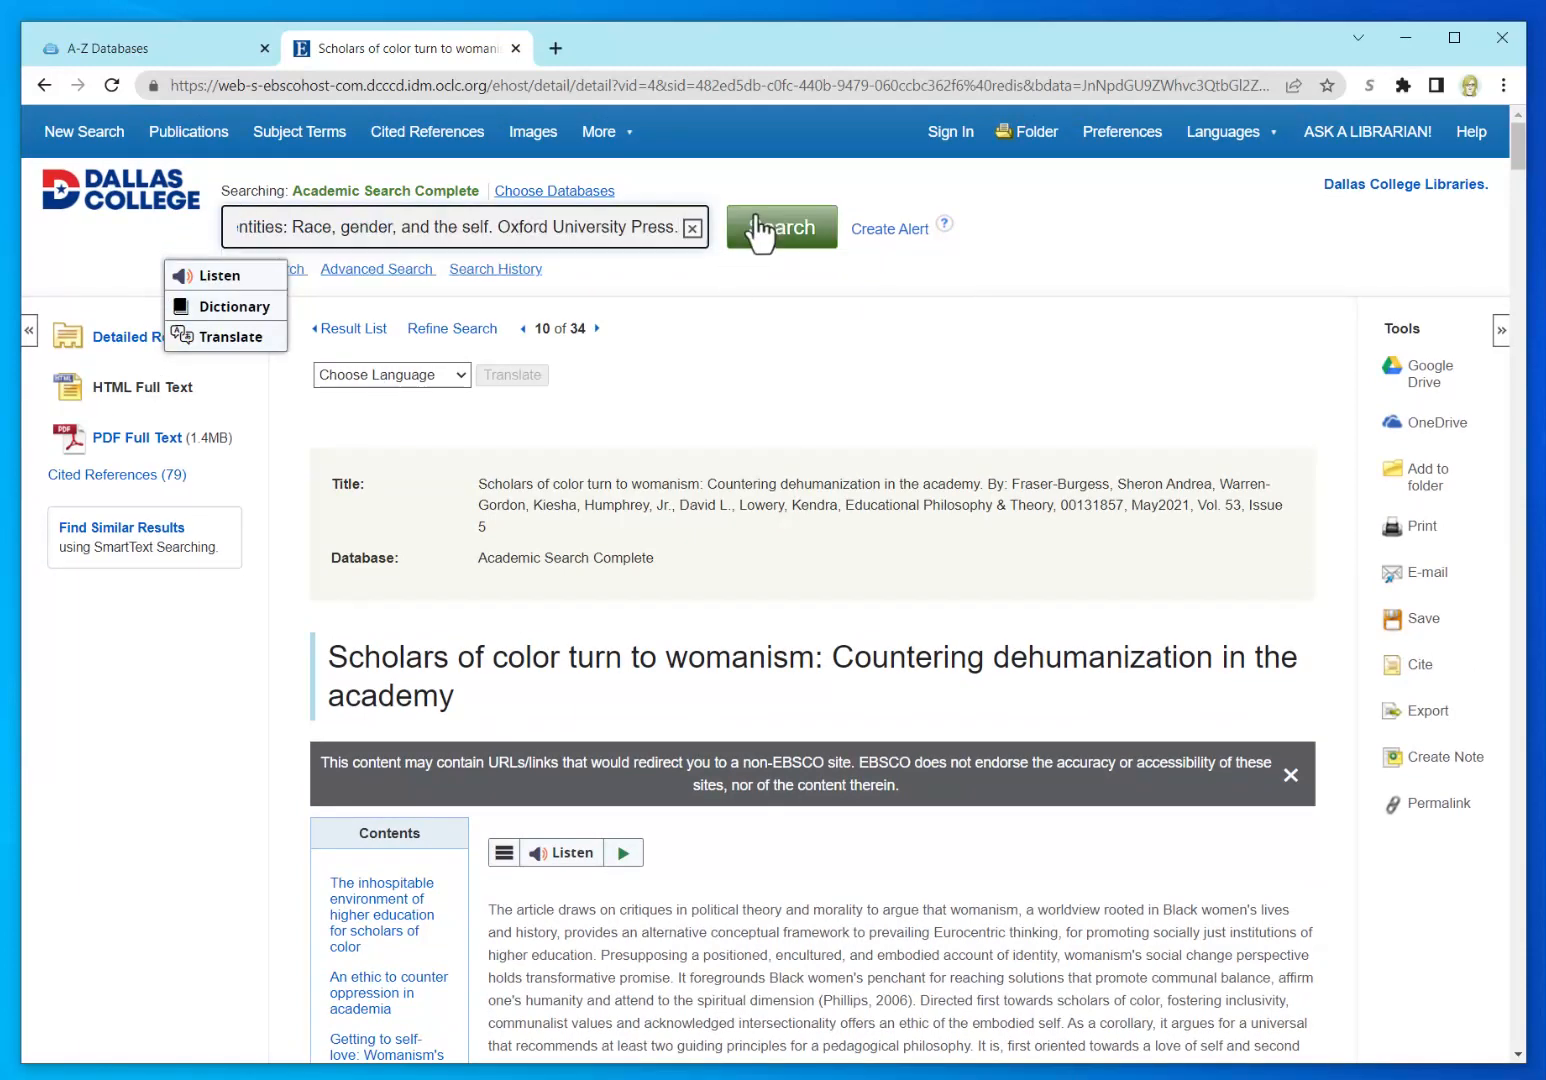
pyautogui.click(768, 236)
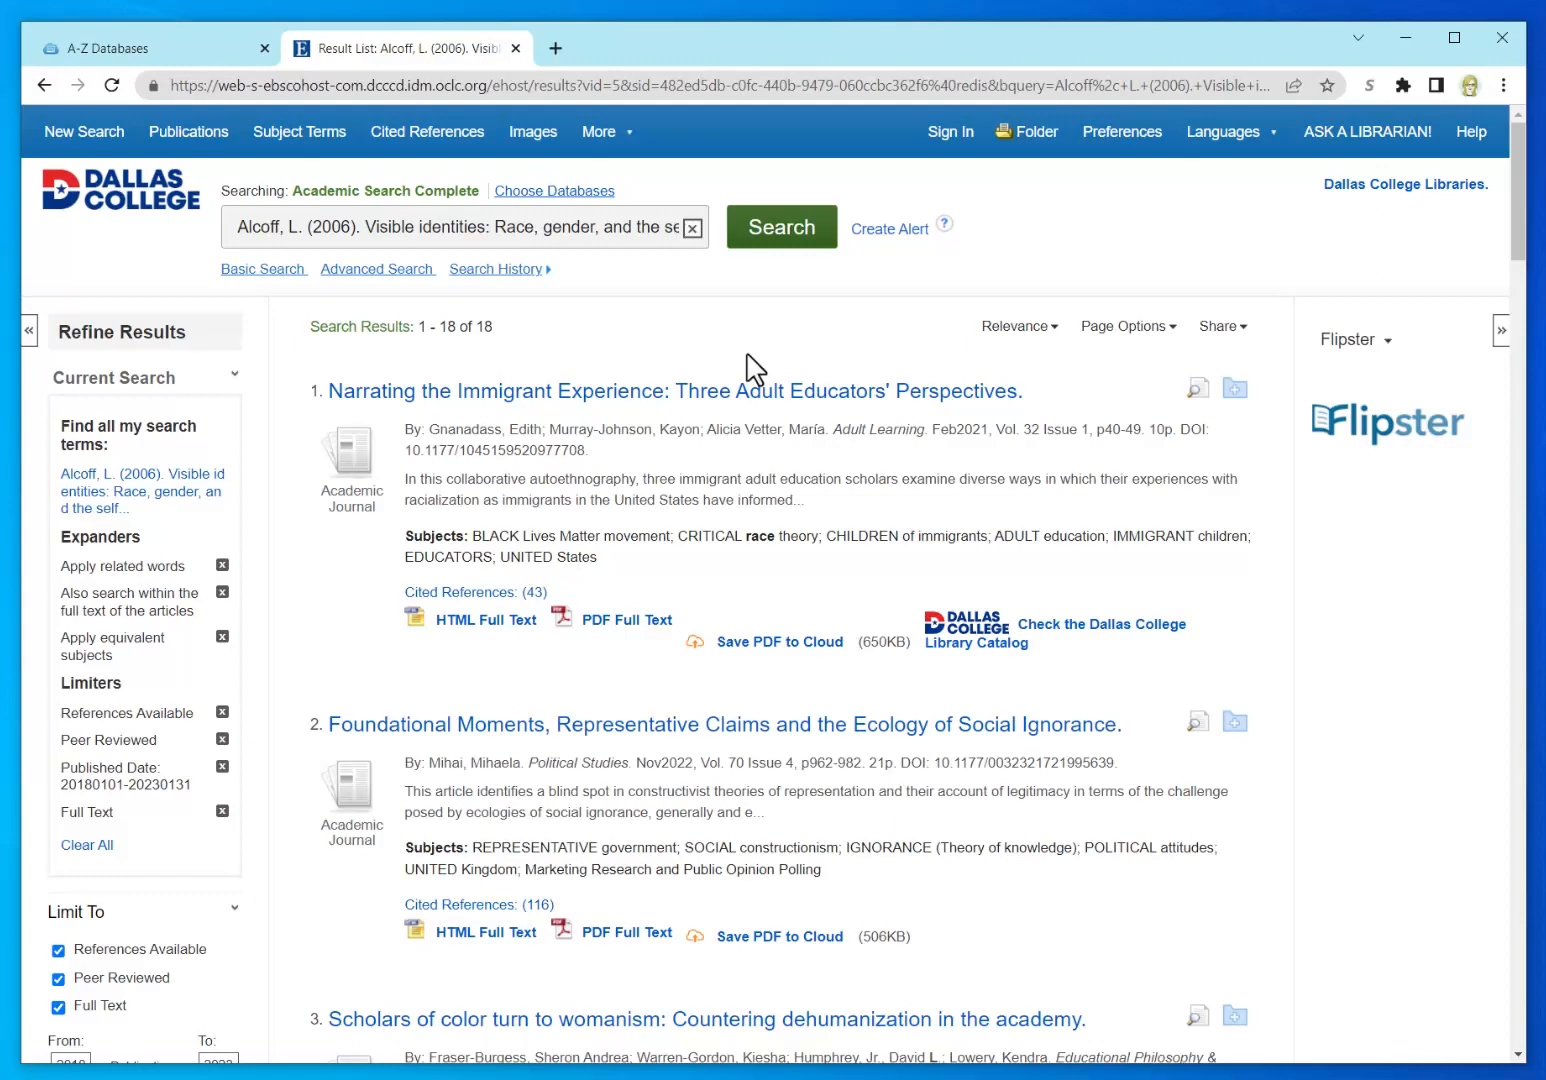
pyautogui.scroll(-5, 770, 766)
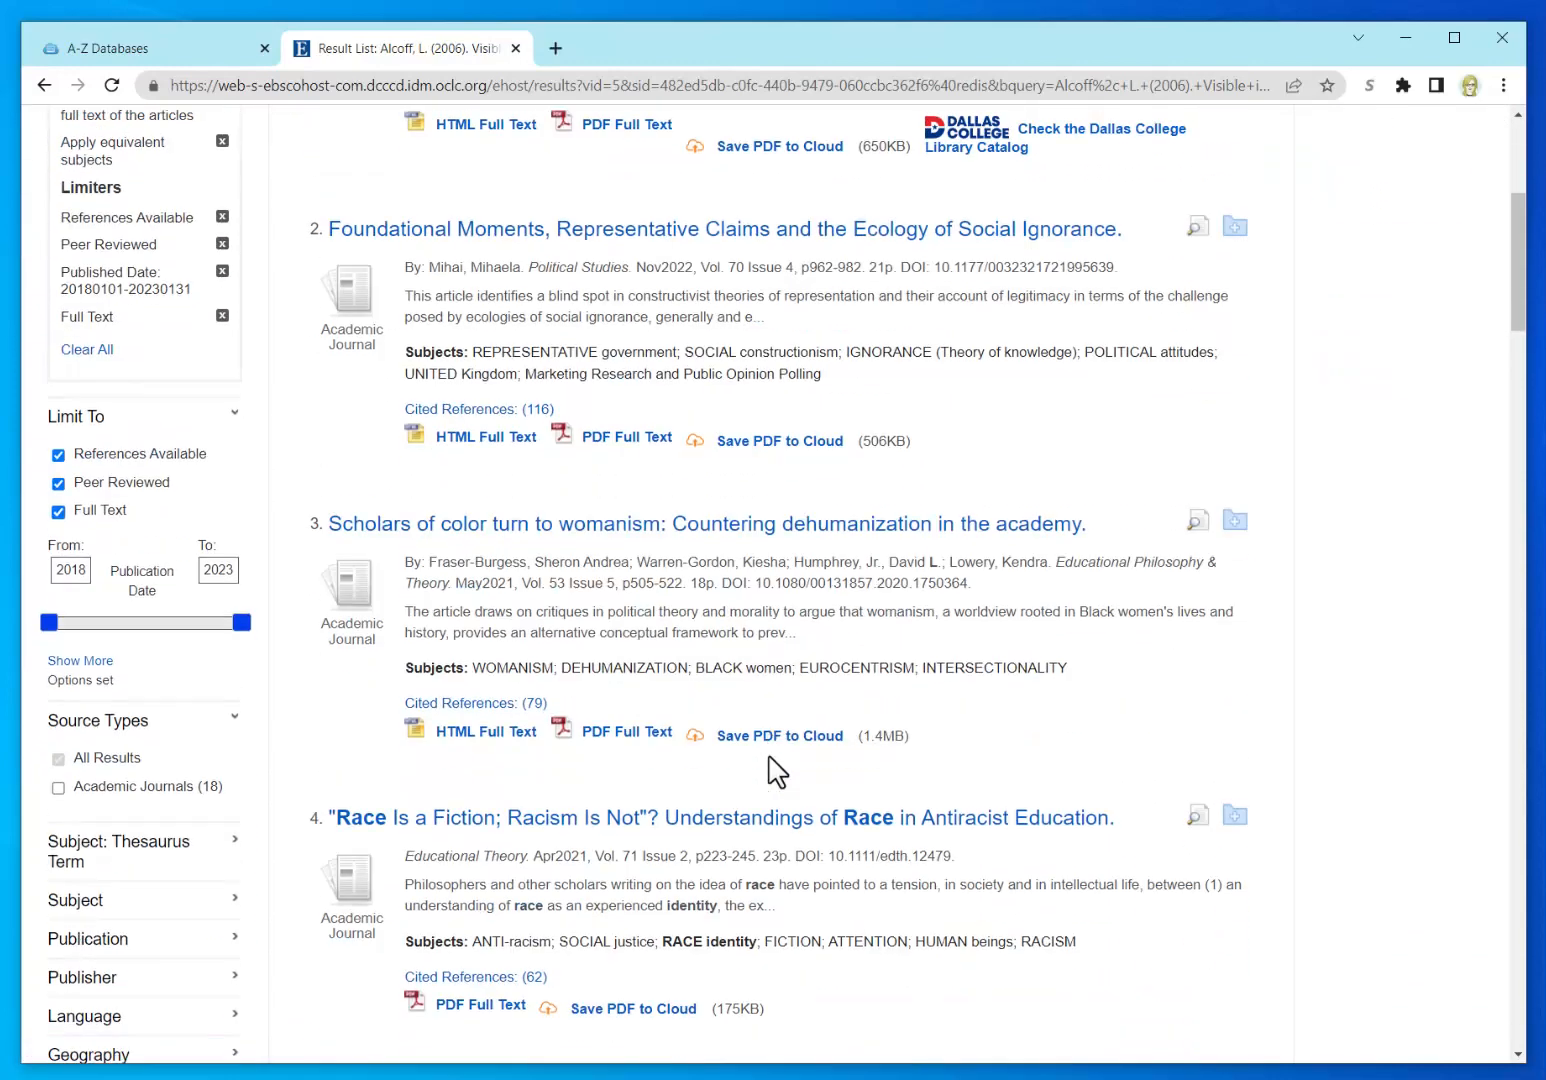
pyautogui.scroll(-3, 773, 769)
pyautogui.scroll(8, 760, 740)
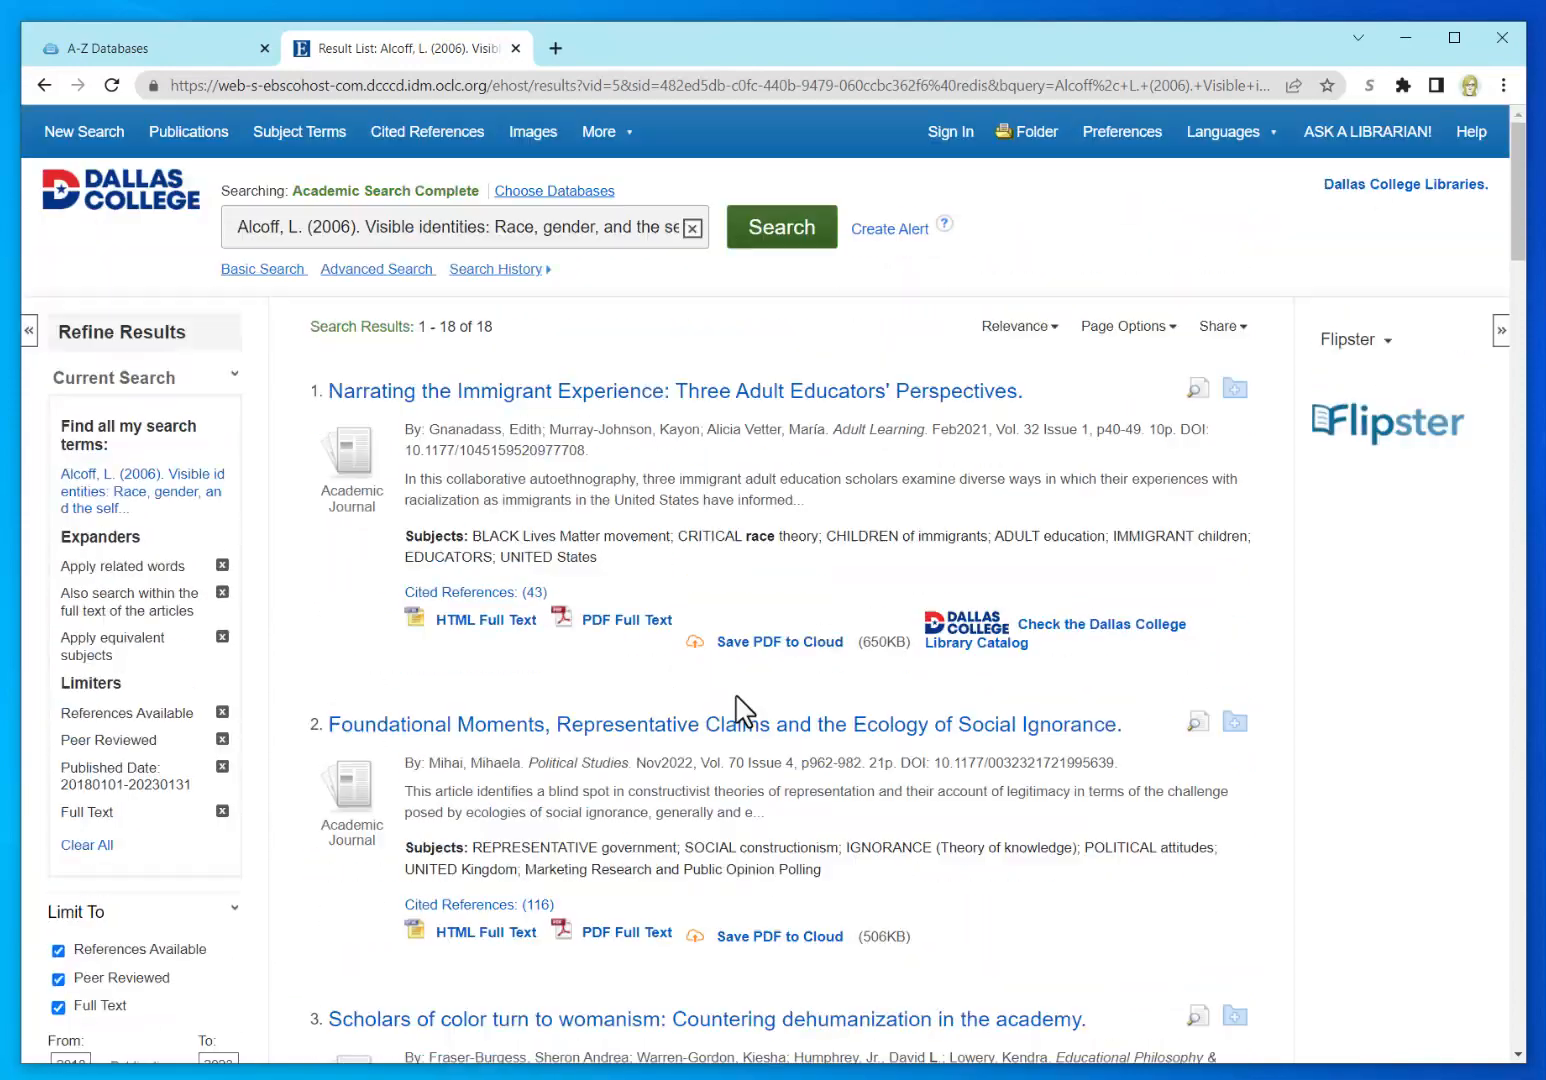
# Step: Trim the query to the quoted title "Visible identities: Race, gender, and the self" and review the 13 results
pyautogui.moveTo(367, 230); pyautogui.dragTo(194, 214)
pyautogui.press('BackSpace')
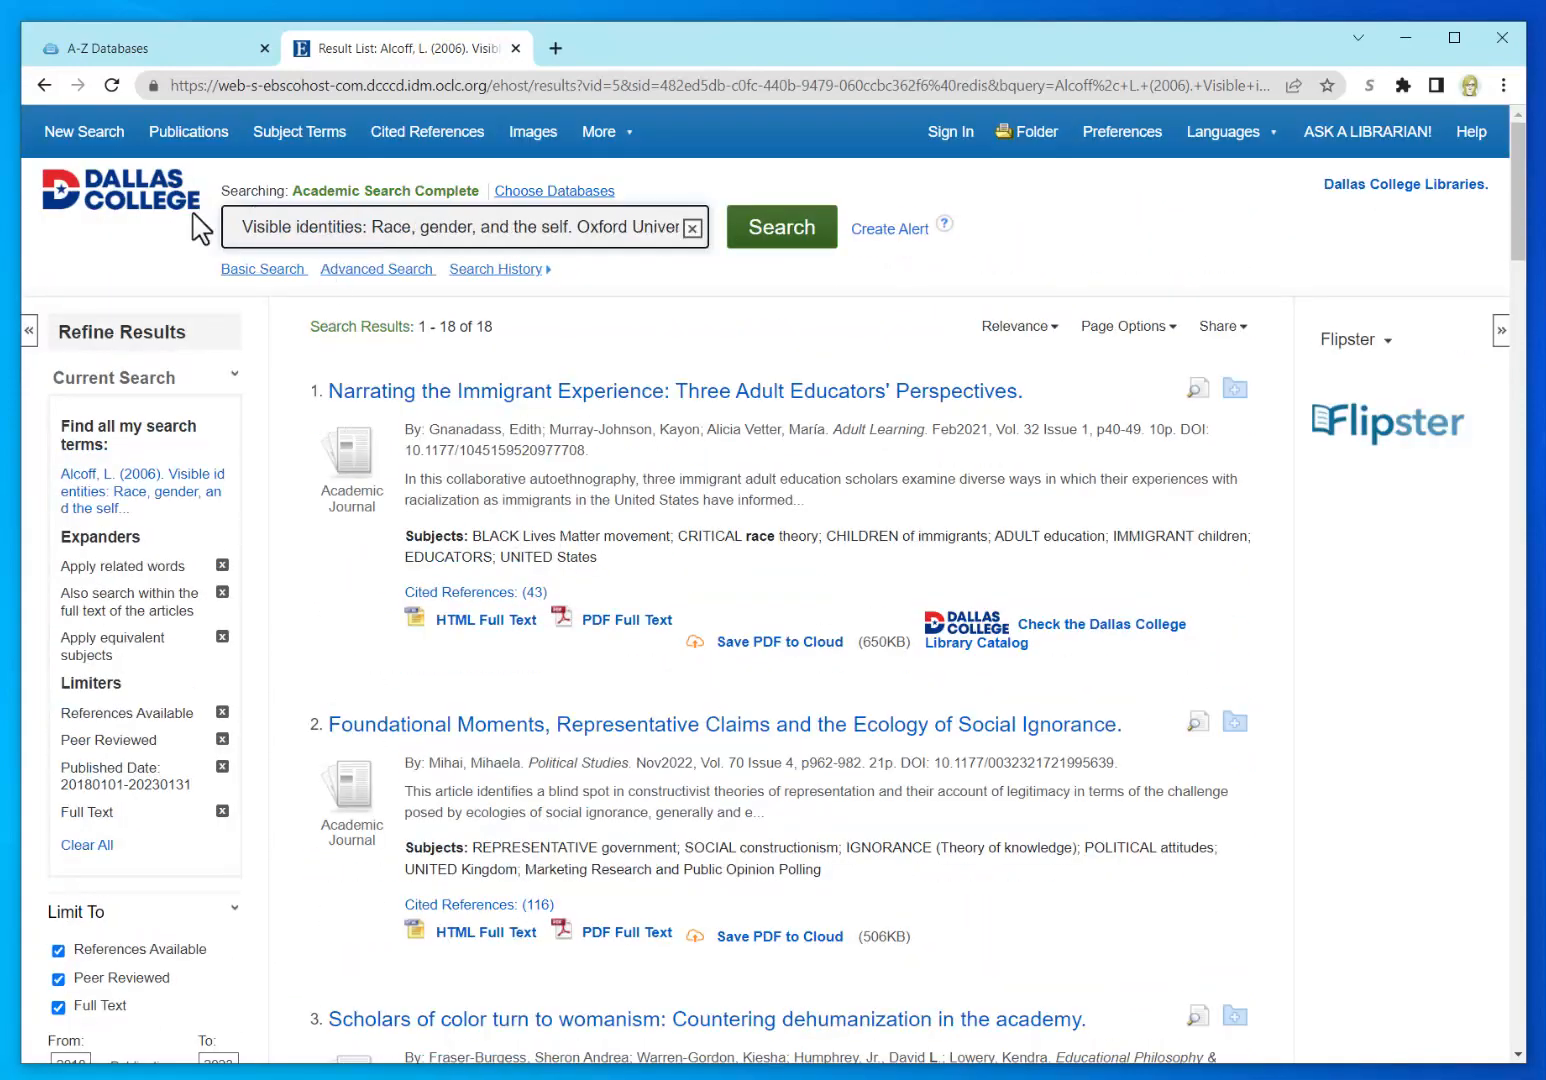
pyautogui.write('"')
pyautogui.press('End')
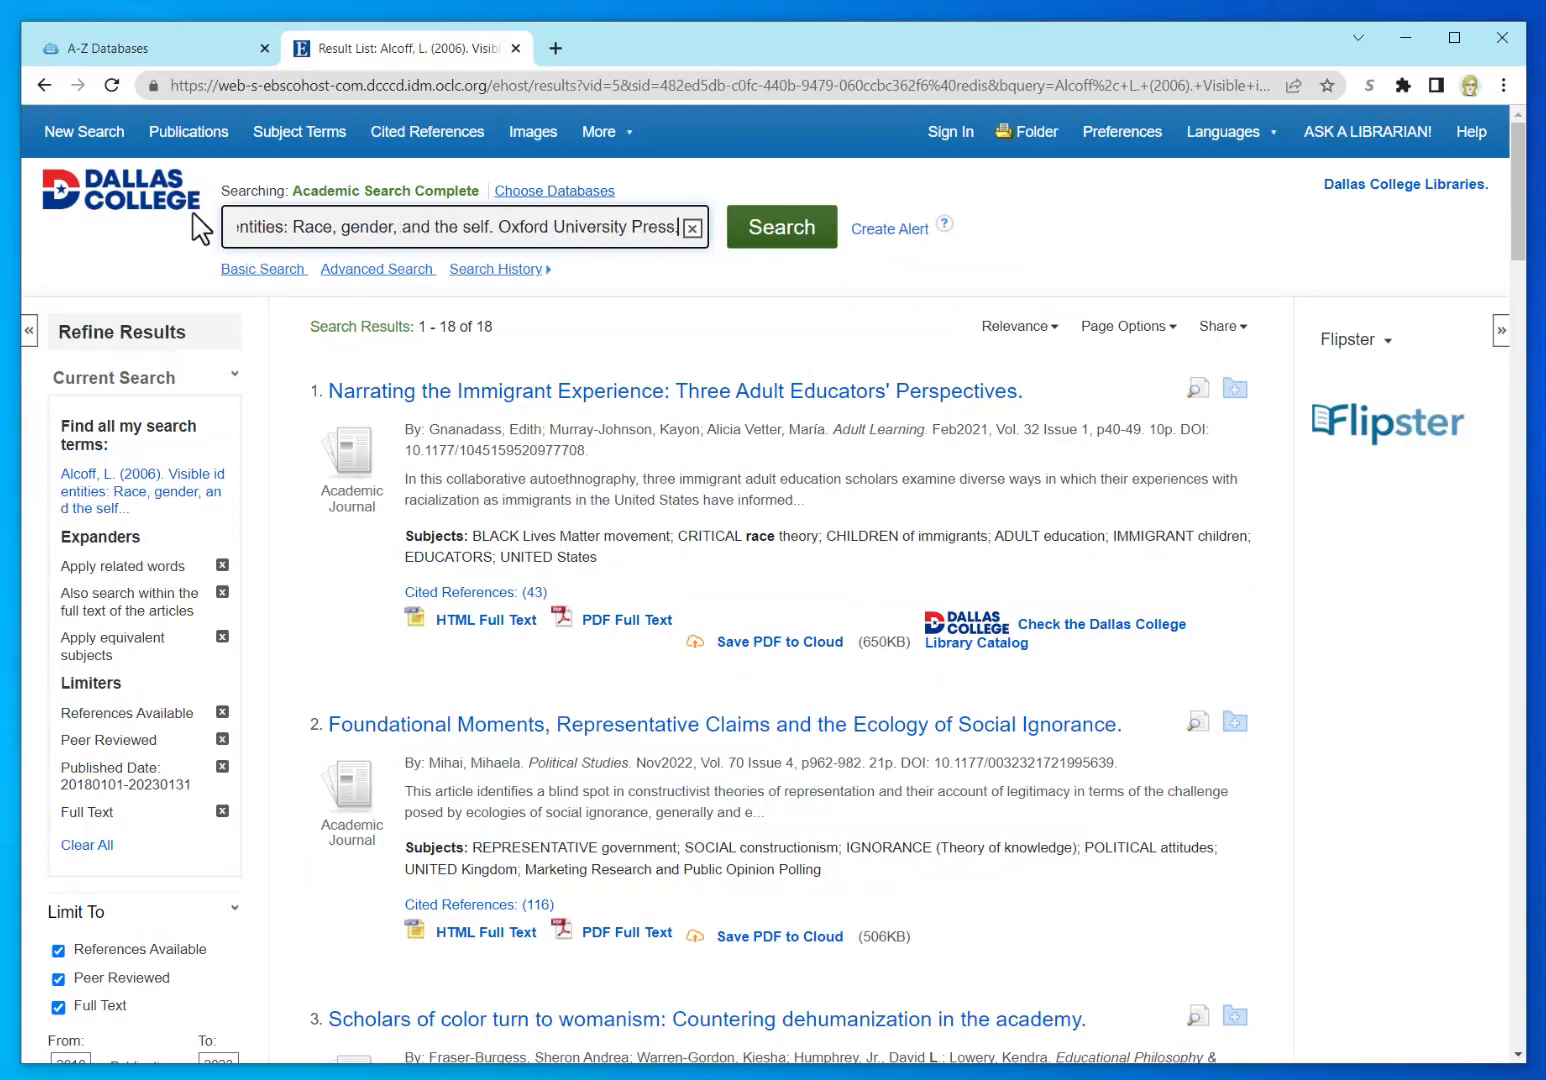
pyautogui.press('BackSpace')
pyautogui.press('BackSpace')
pyautogui.press('BackSpace')
pyautogui.press('BackSpace')
pyautogui.press('BackSpace')
pyautogui.press('BackSpace')
pyautogui.press('BackSpace')
pyautogui.press('BackSpace')
pyautogui.press('BackSpace')
pyautogui.press('BackSpace')
pyautogui.press('BackSpace')
pyautogui.press('BackSpace')
pyautogui.press('BackSpace')
pyautogui.press('BackSpace')
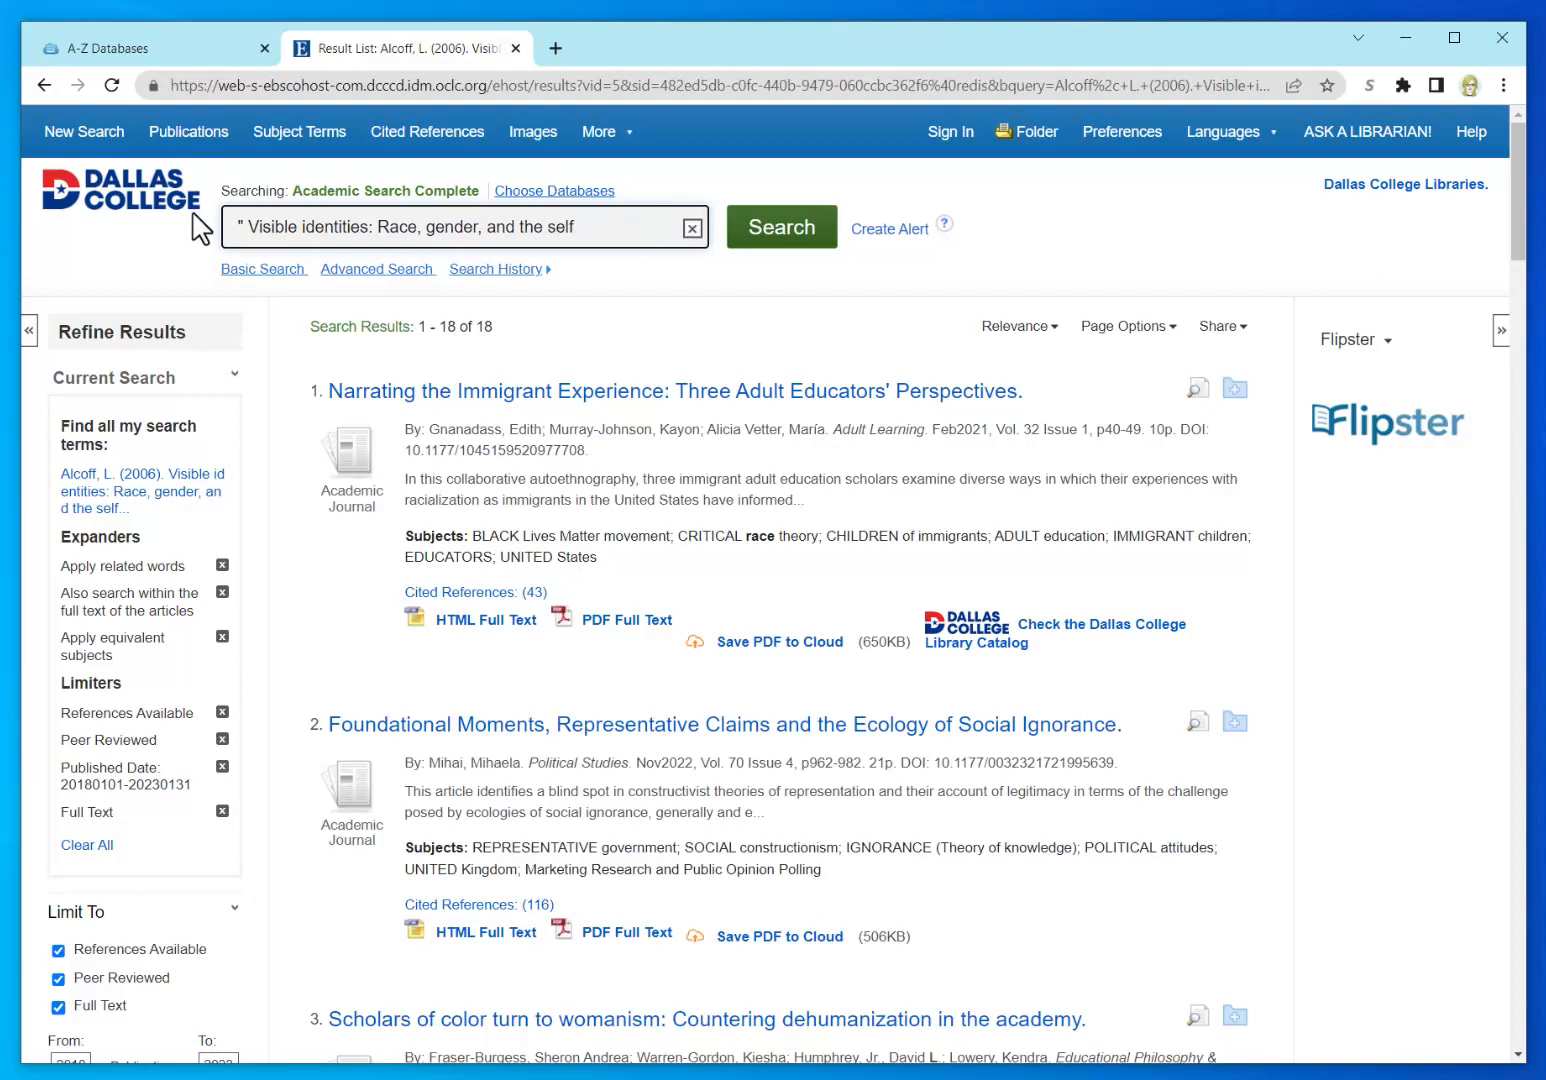
pyautogui.write('"')
pyautogui.click(793, 245)
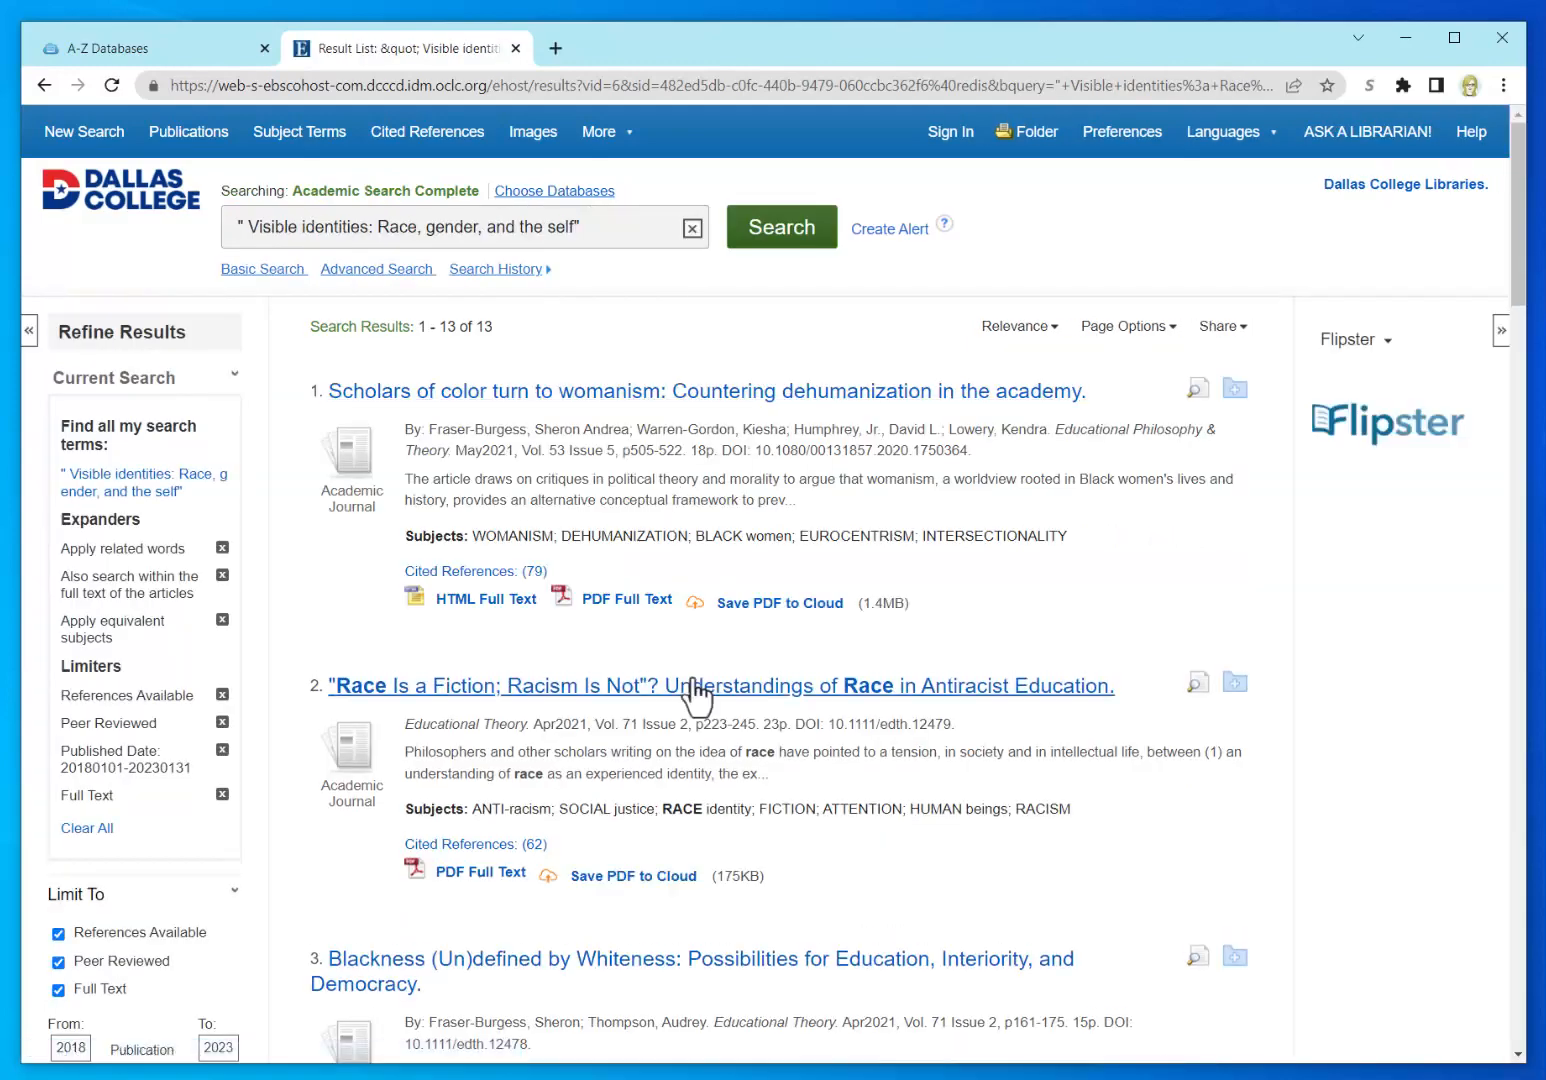
pyautogui.scroll(-7, 1010, 874)
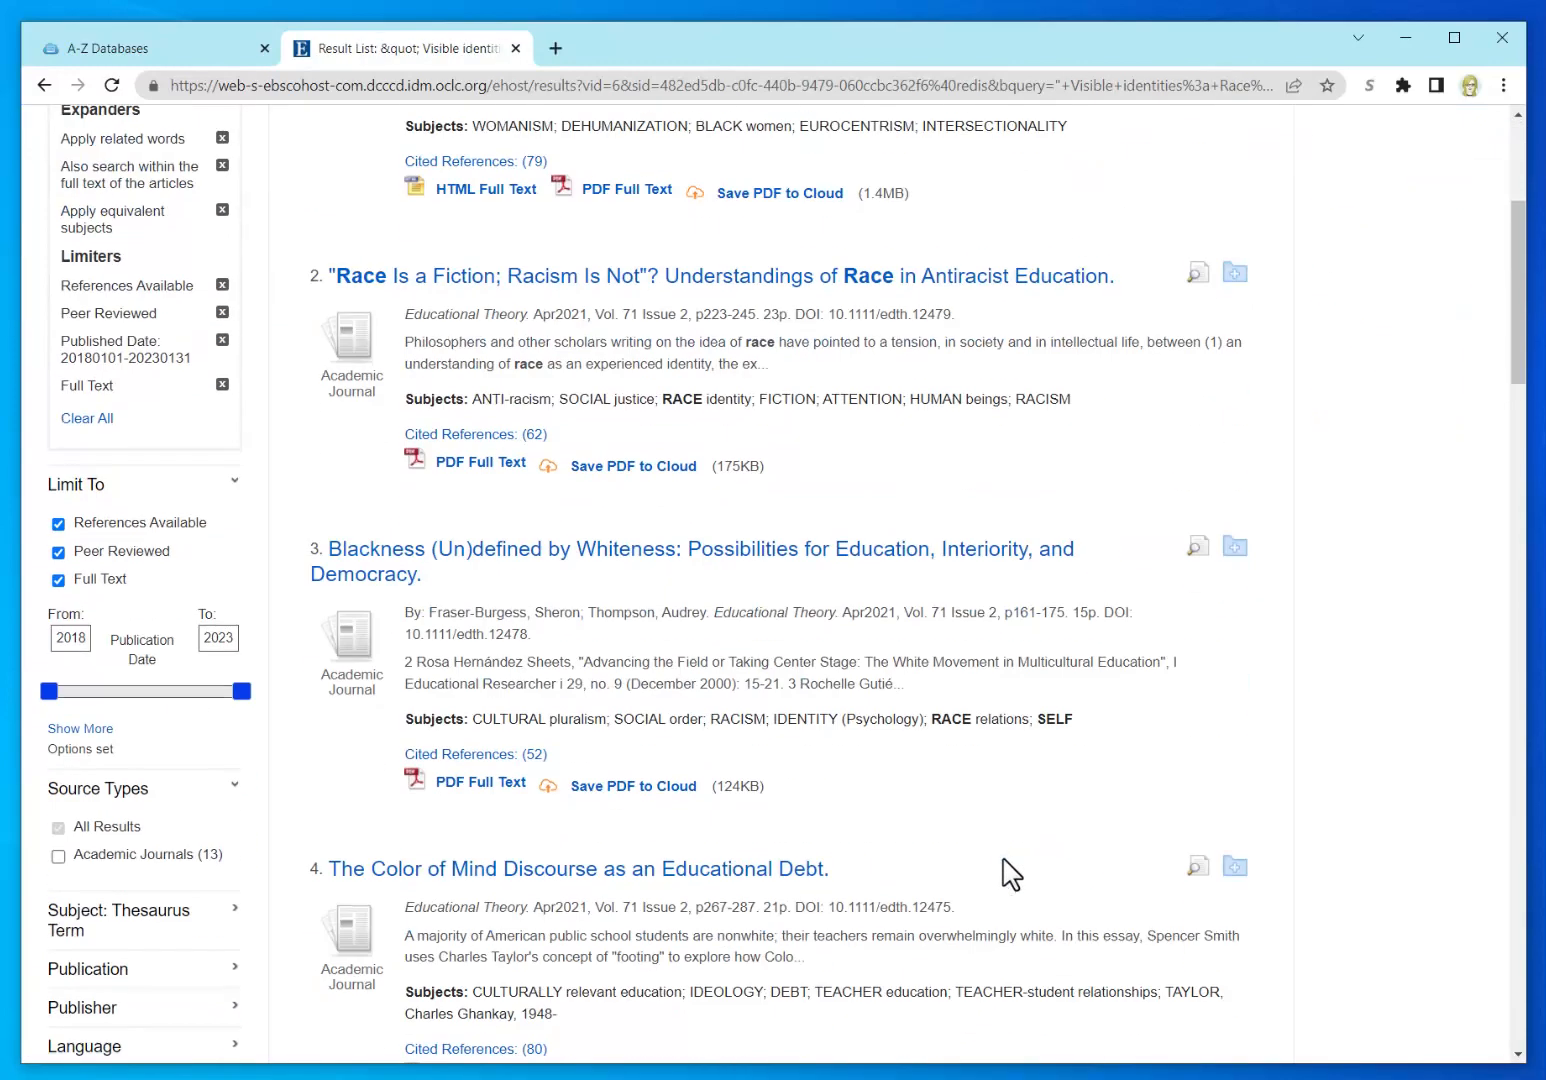
pyautogui.scroll(-3, 1008, 876)
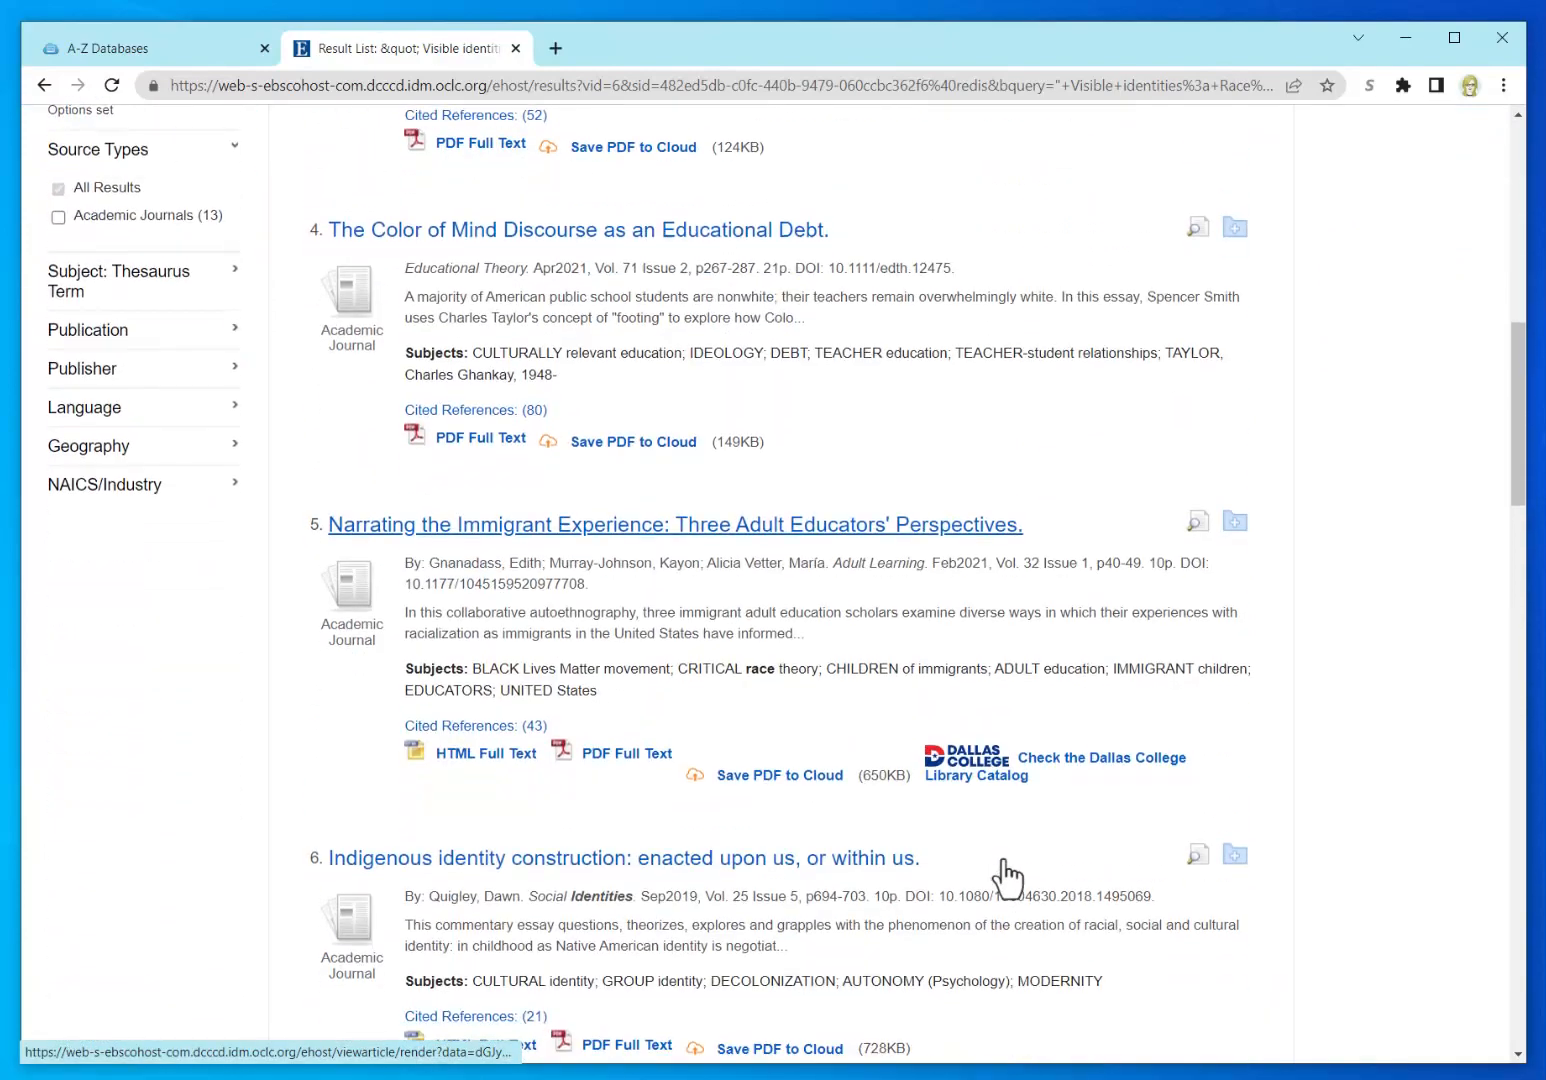
pyautogui.scroll(-8, 1002, 870)
pyautogui.scroll(-2, 1003, 852)
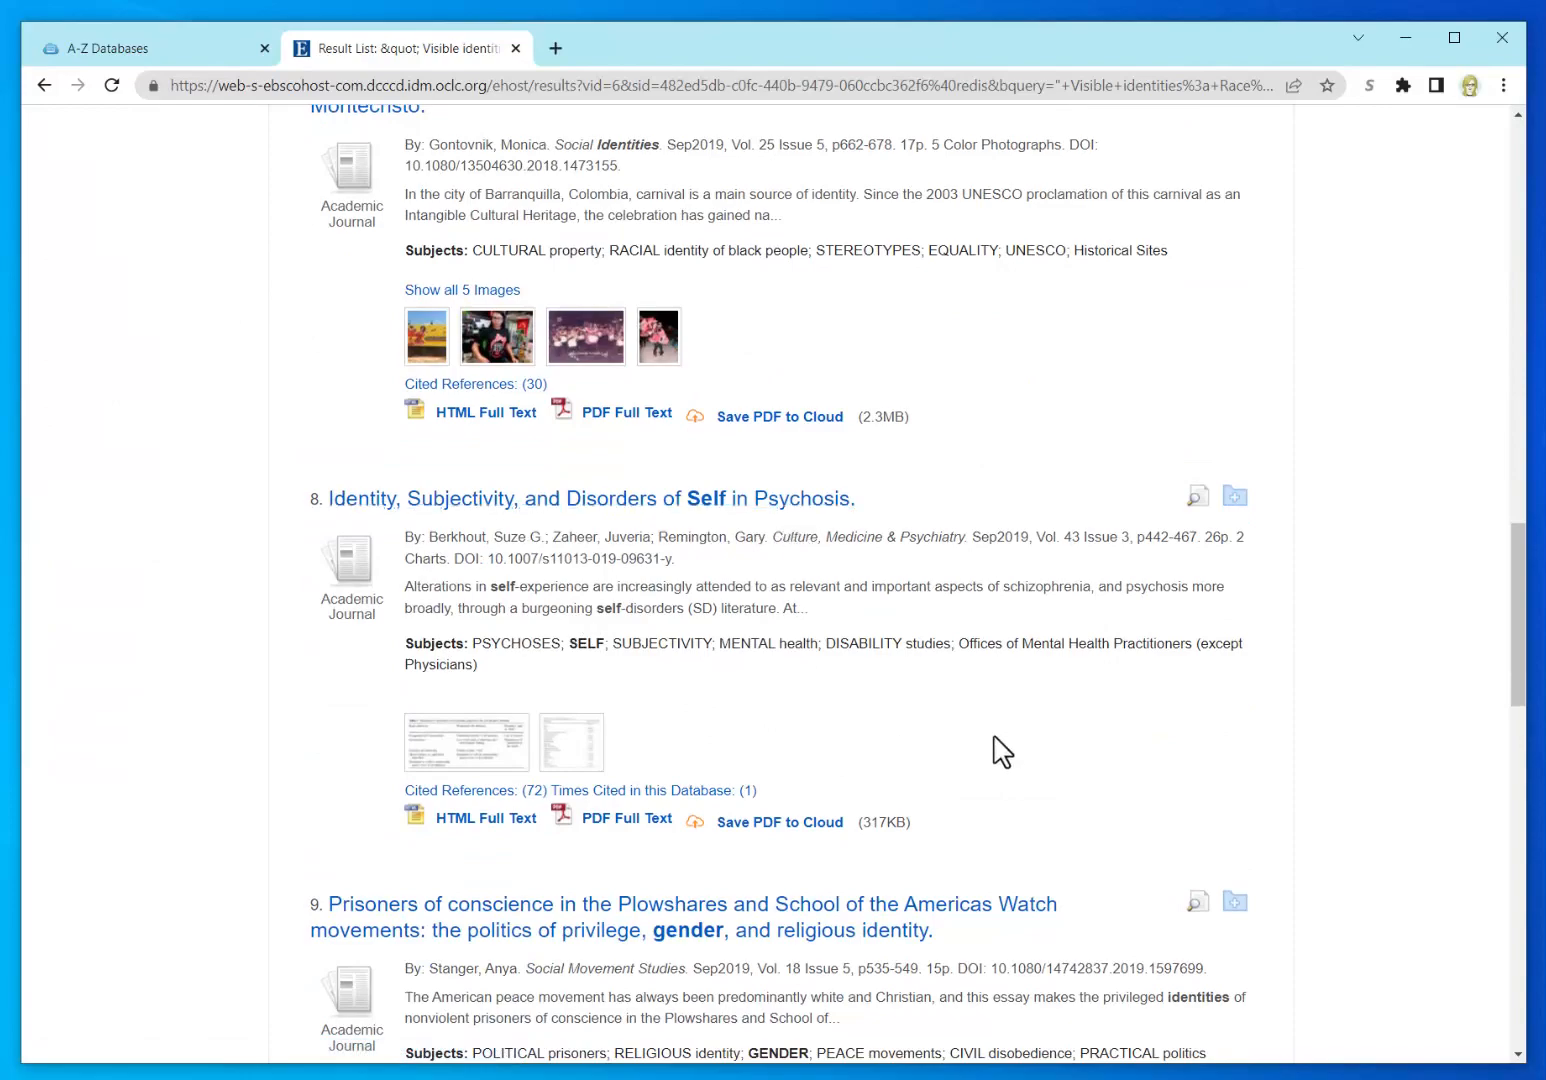
pyautogui.scroll(-6, 1015, 760)
pyautogui.scroll(-7, 1025, 792)
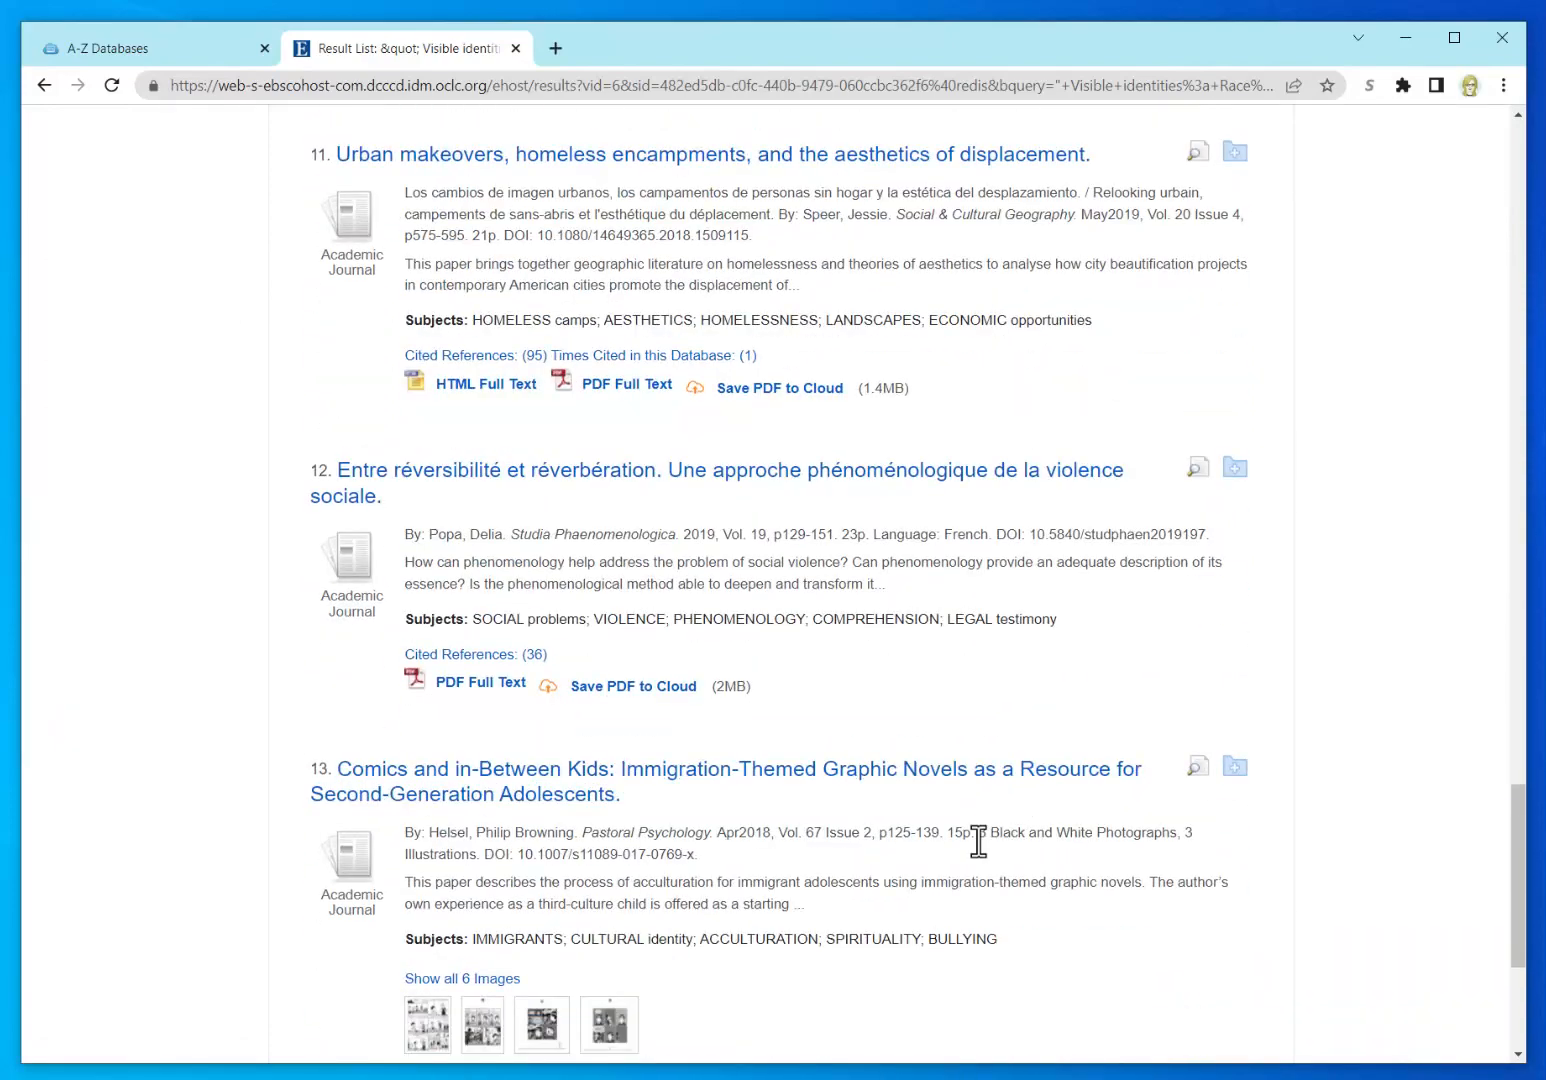
pyautogui.scroll(-4, 980, 850)
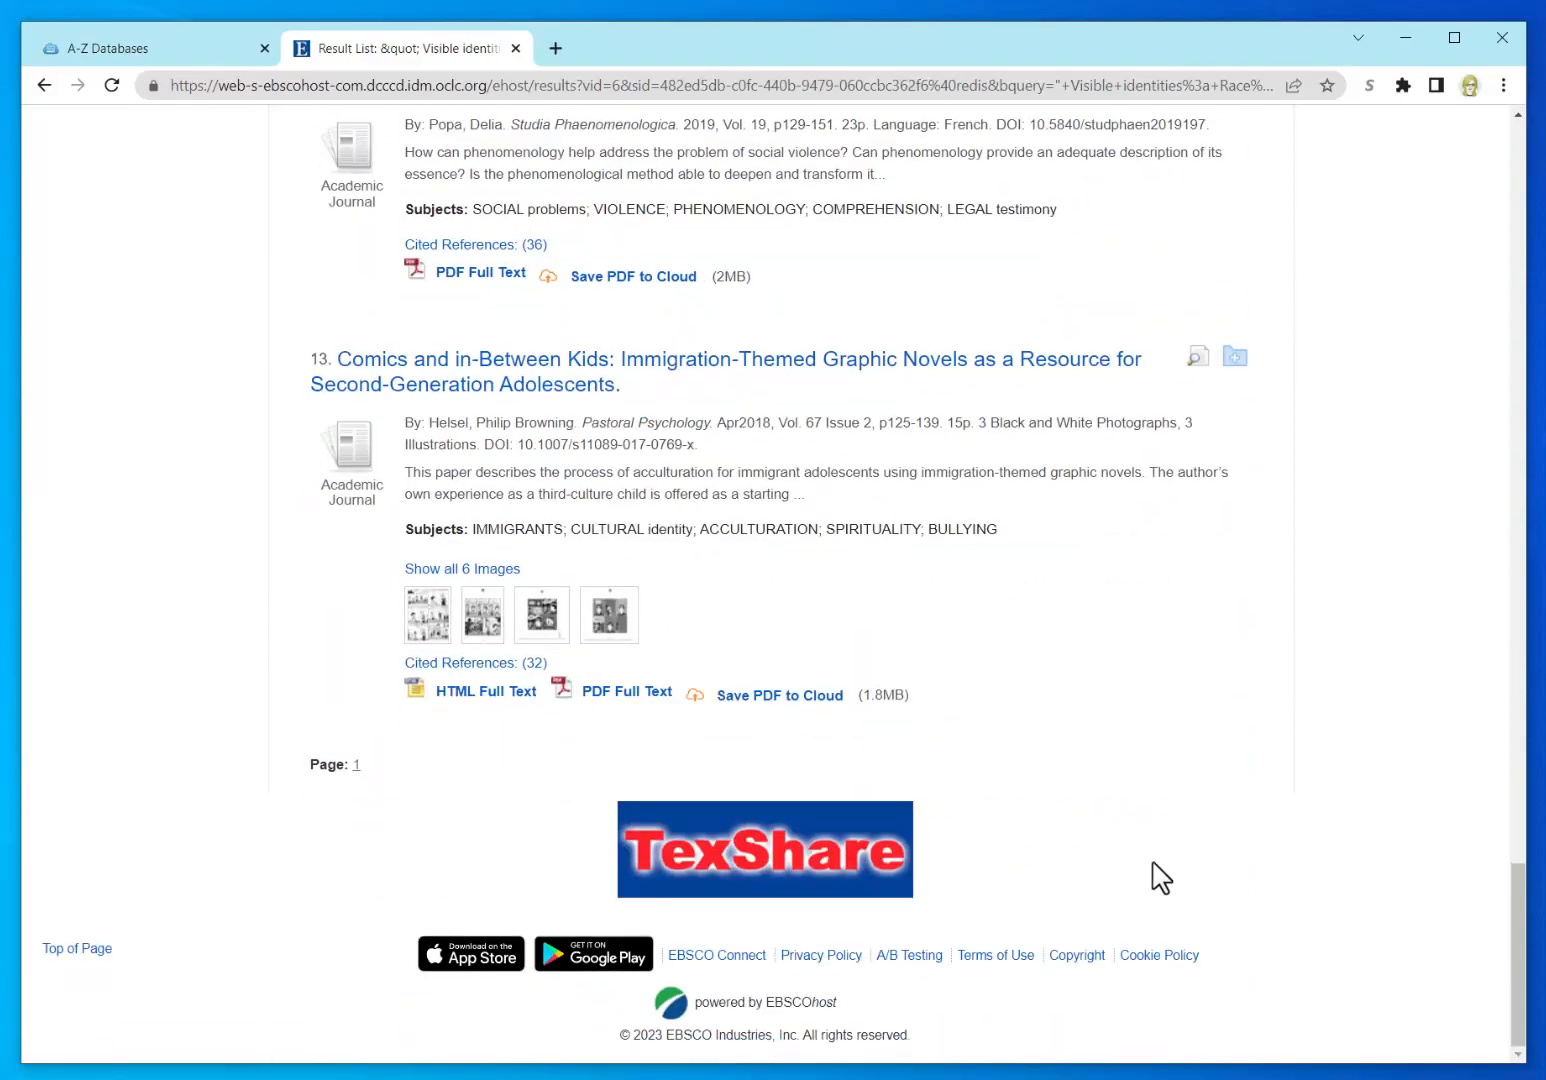
pyautogui.scroll(4, 1463, 270)
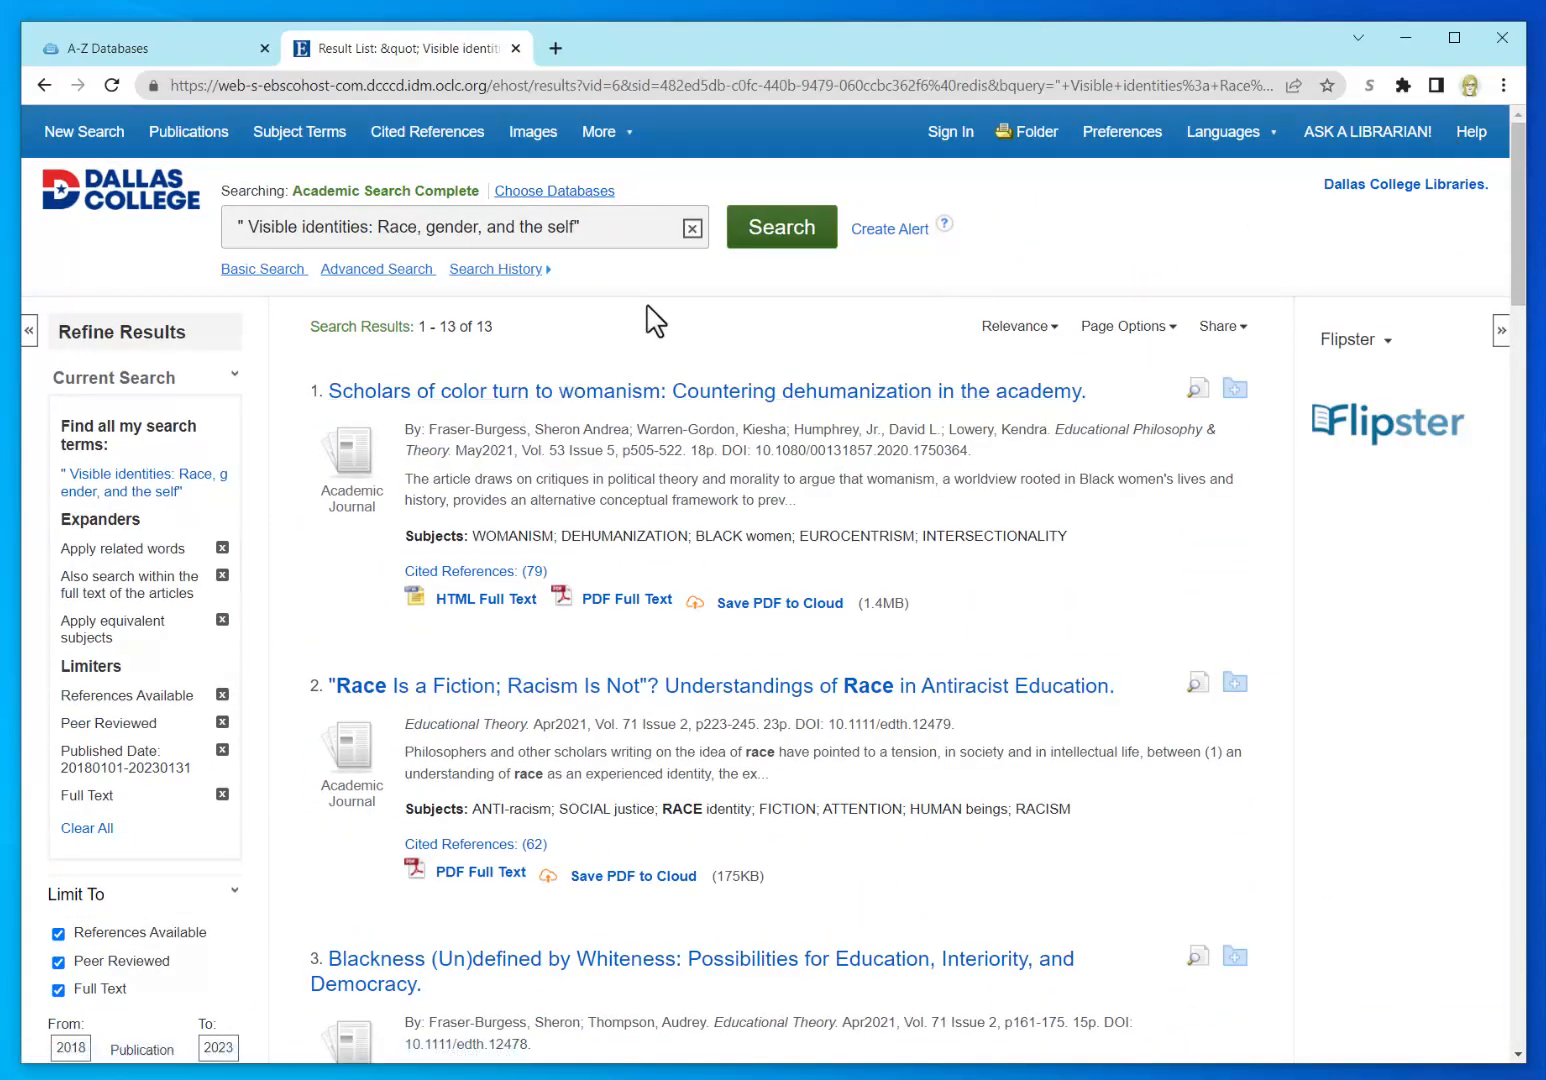
pyautogui.click(563, 193)
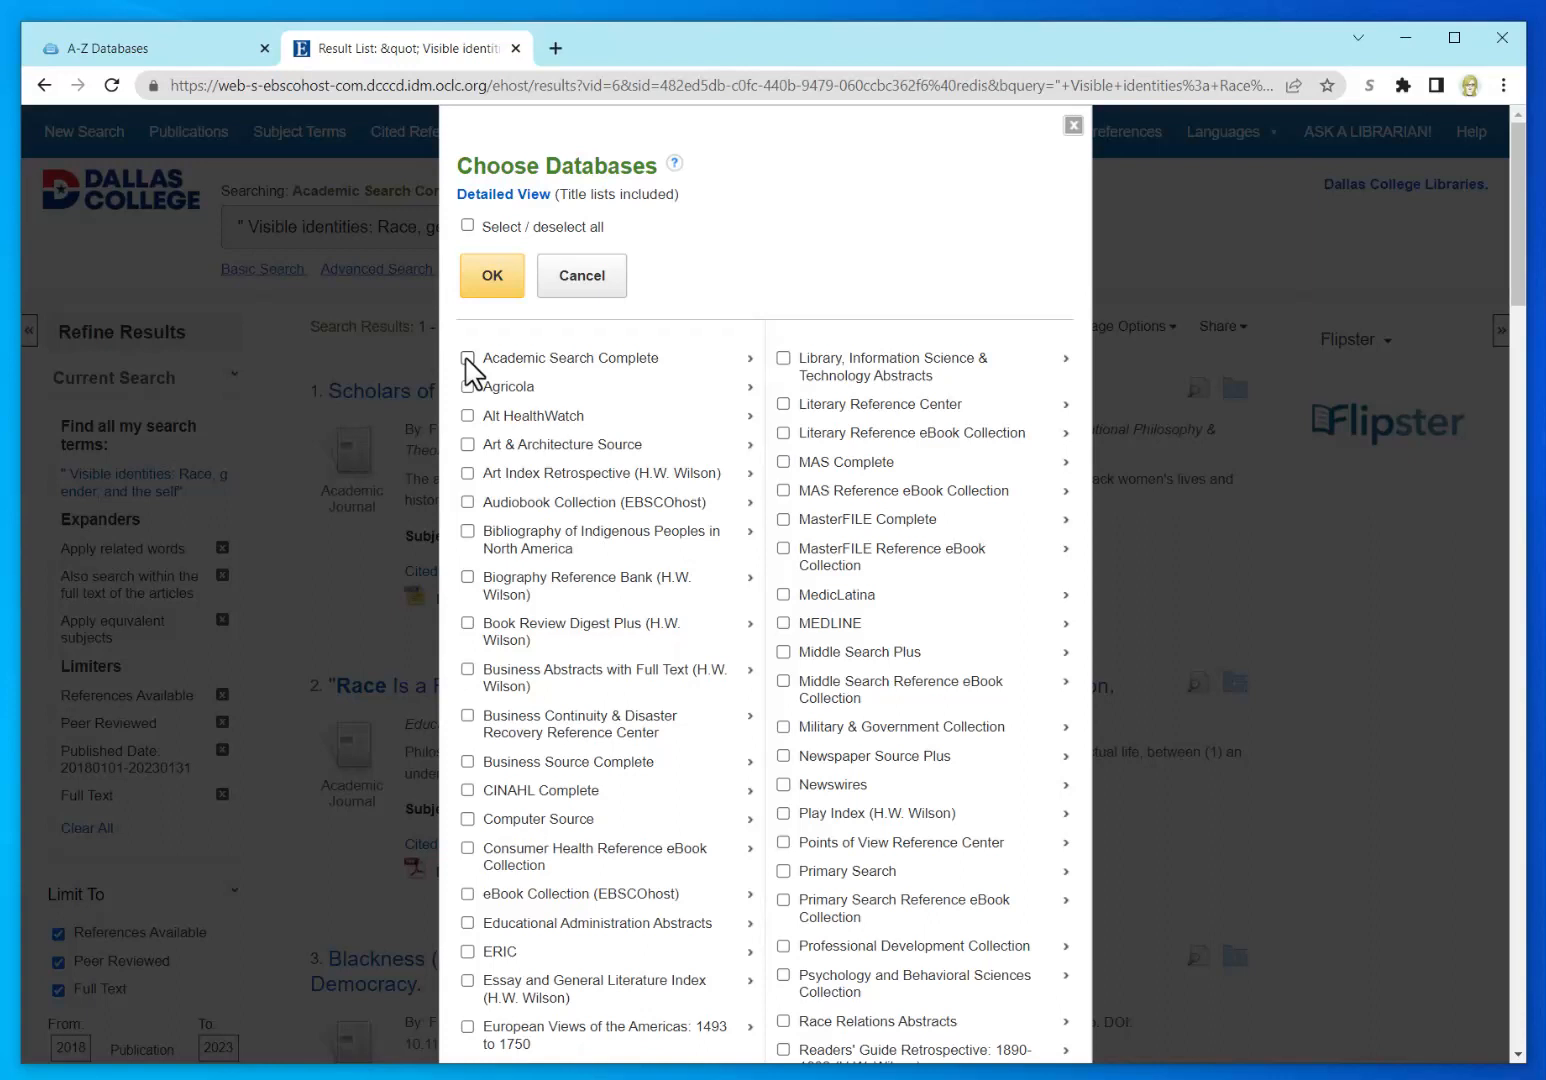
pyautogui.click(467, 358)
pyautogui.scroll(-4, 959, 690)
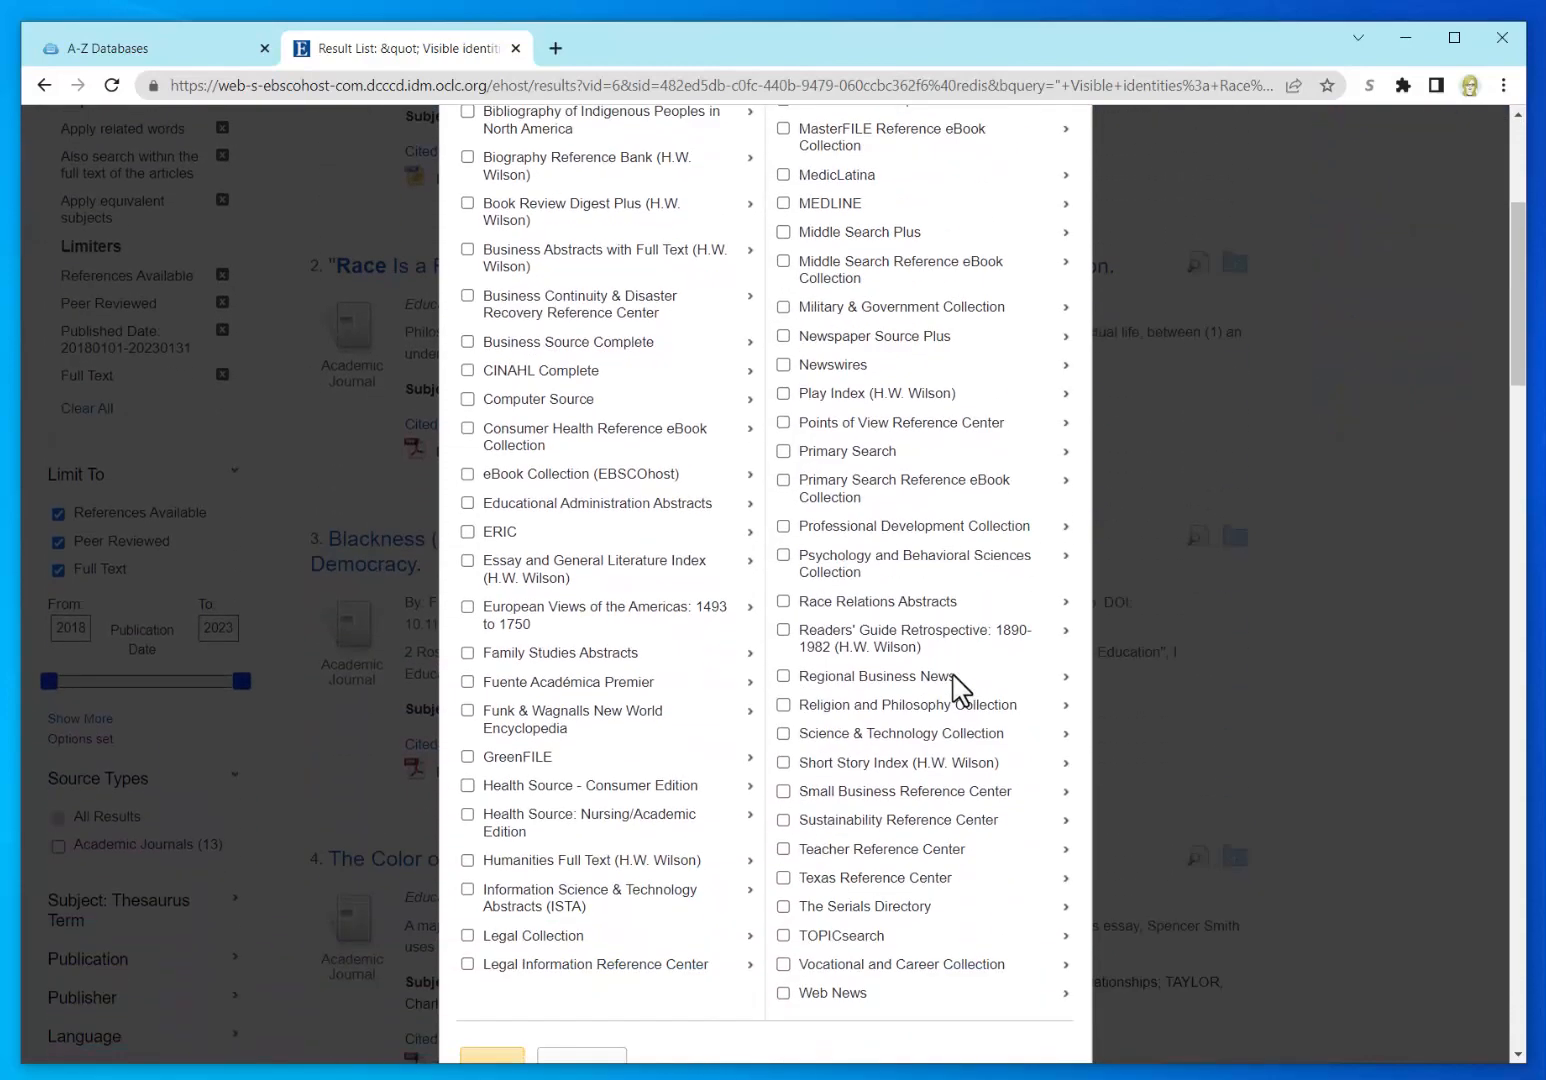
pyautogui.scroll(-2, 959, 690)
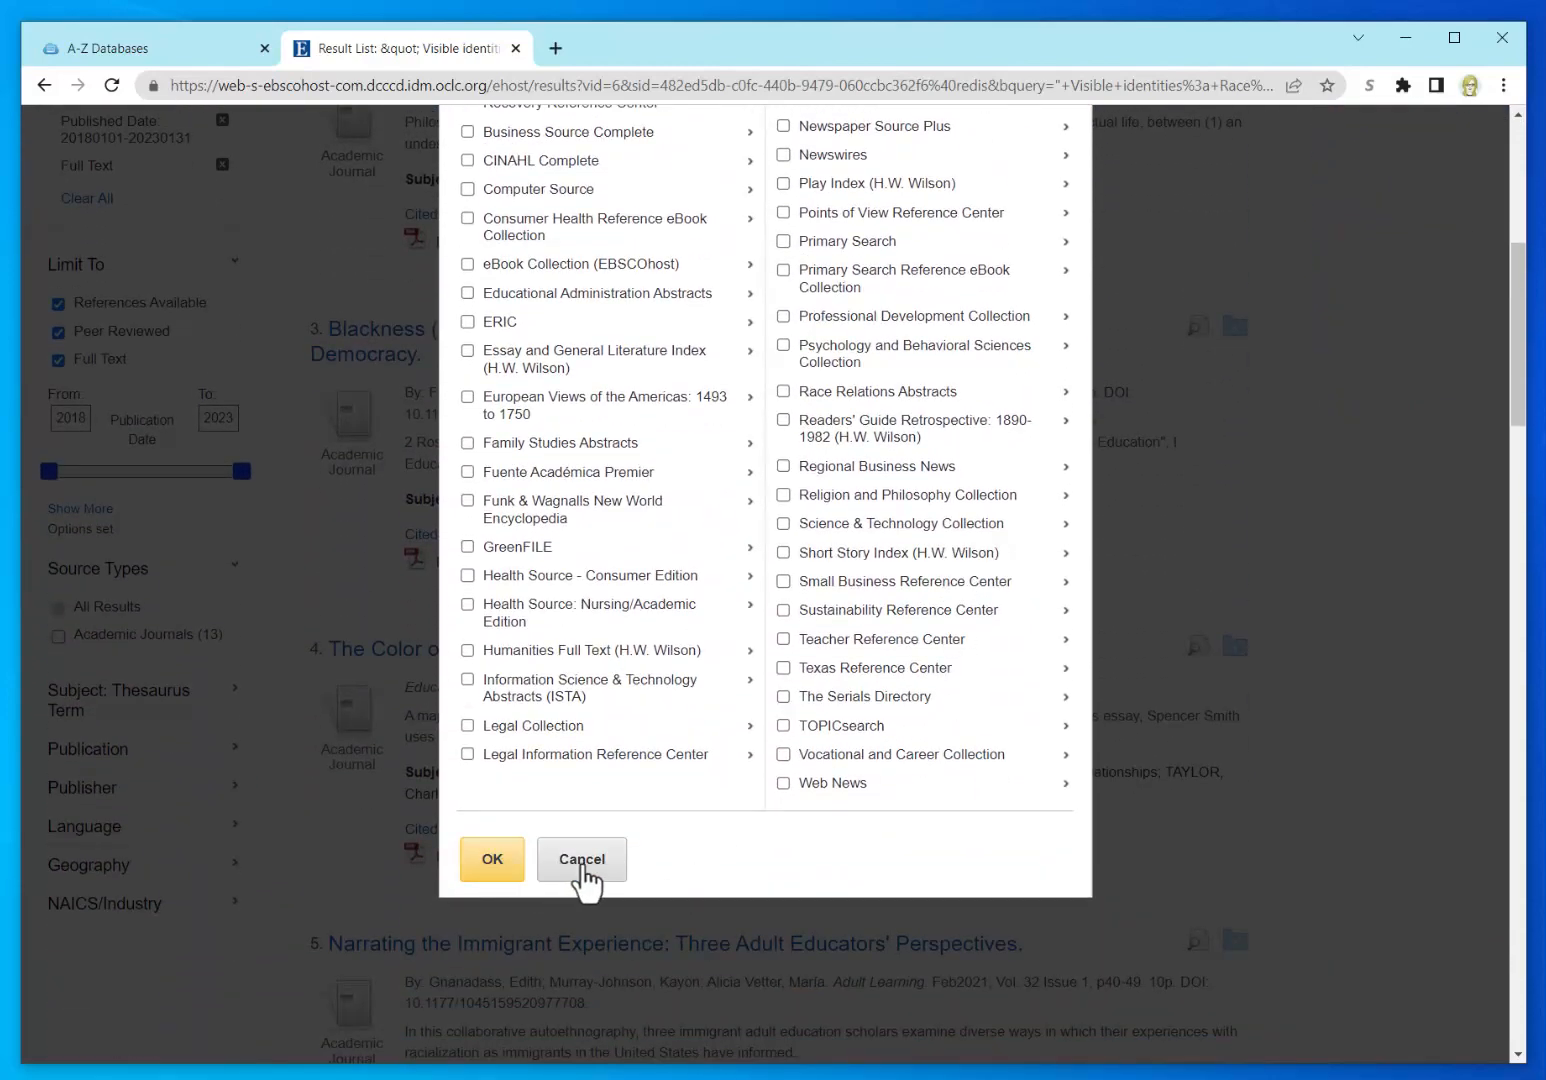
pyautogui.click(584, 874)
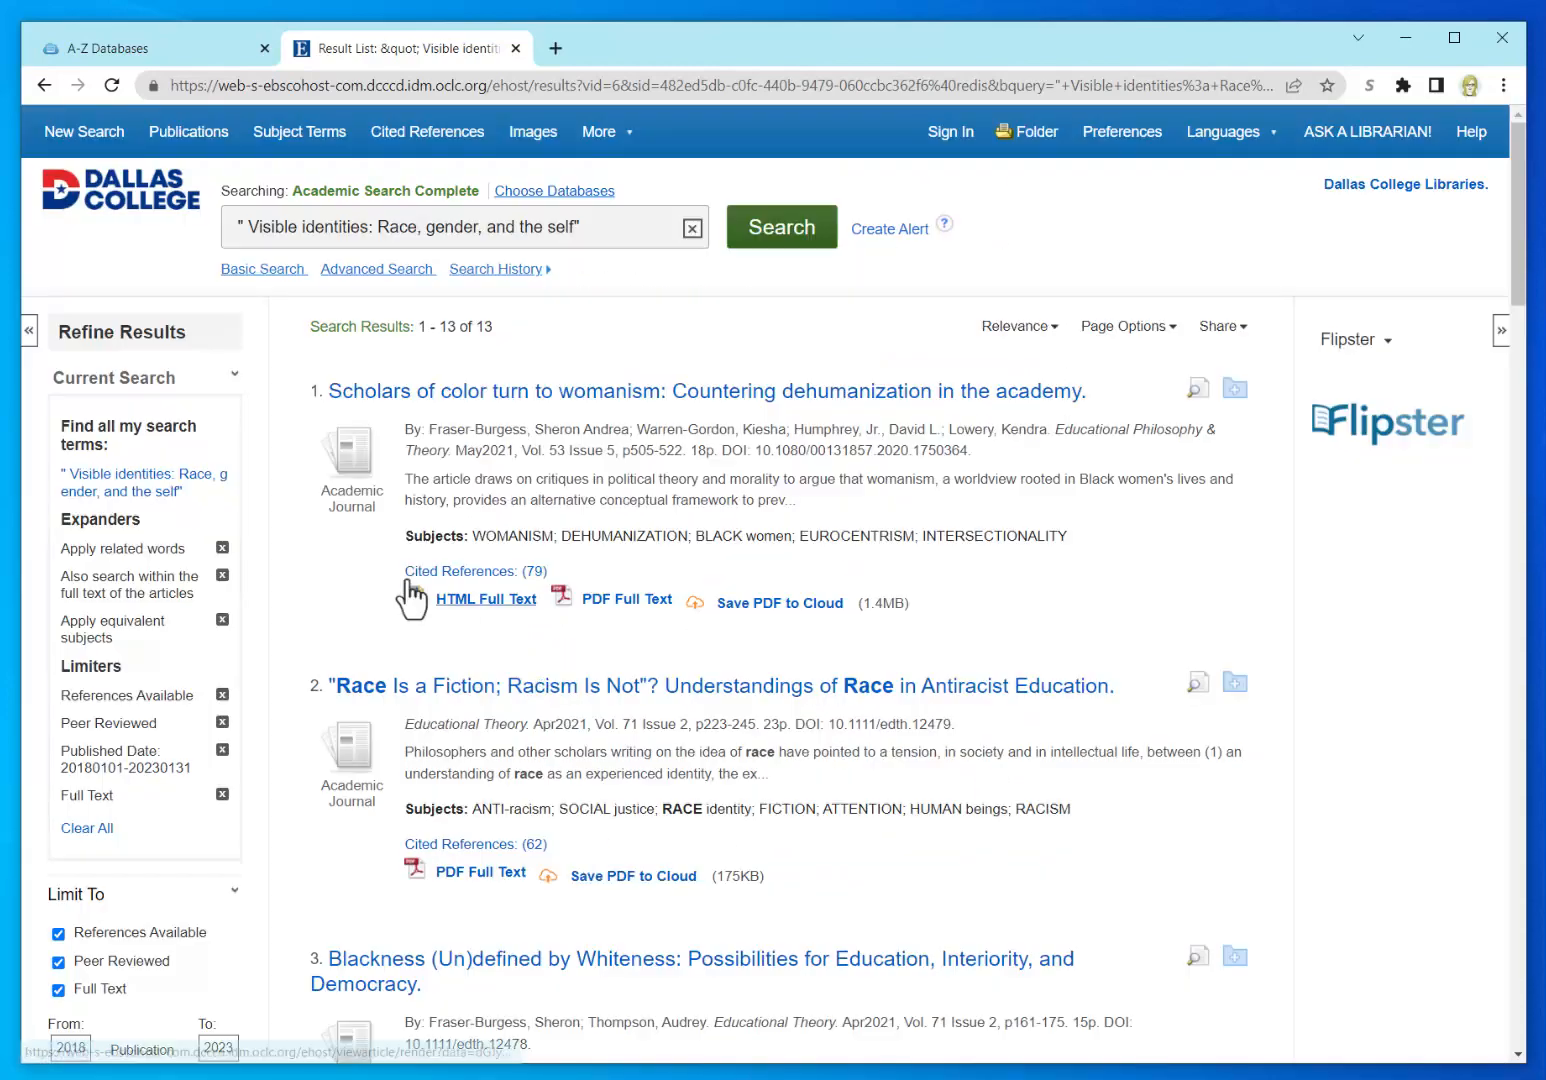
# Step: Go from the Dallas College site through Student Resources and Academic Support to the Library link
pyautogui.click(124, 205)
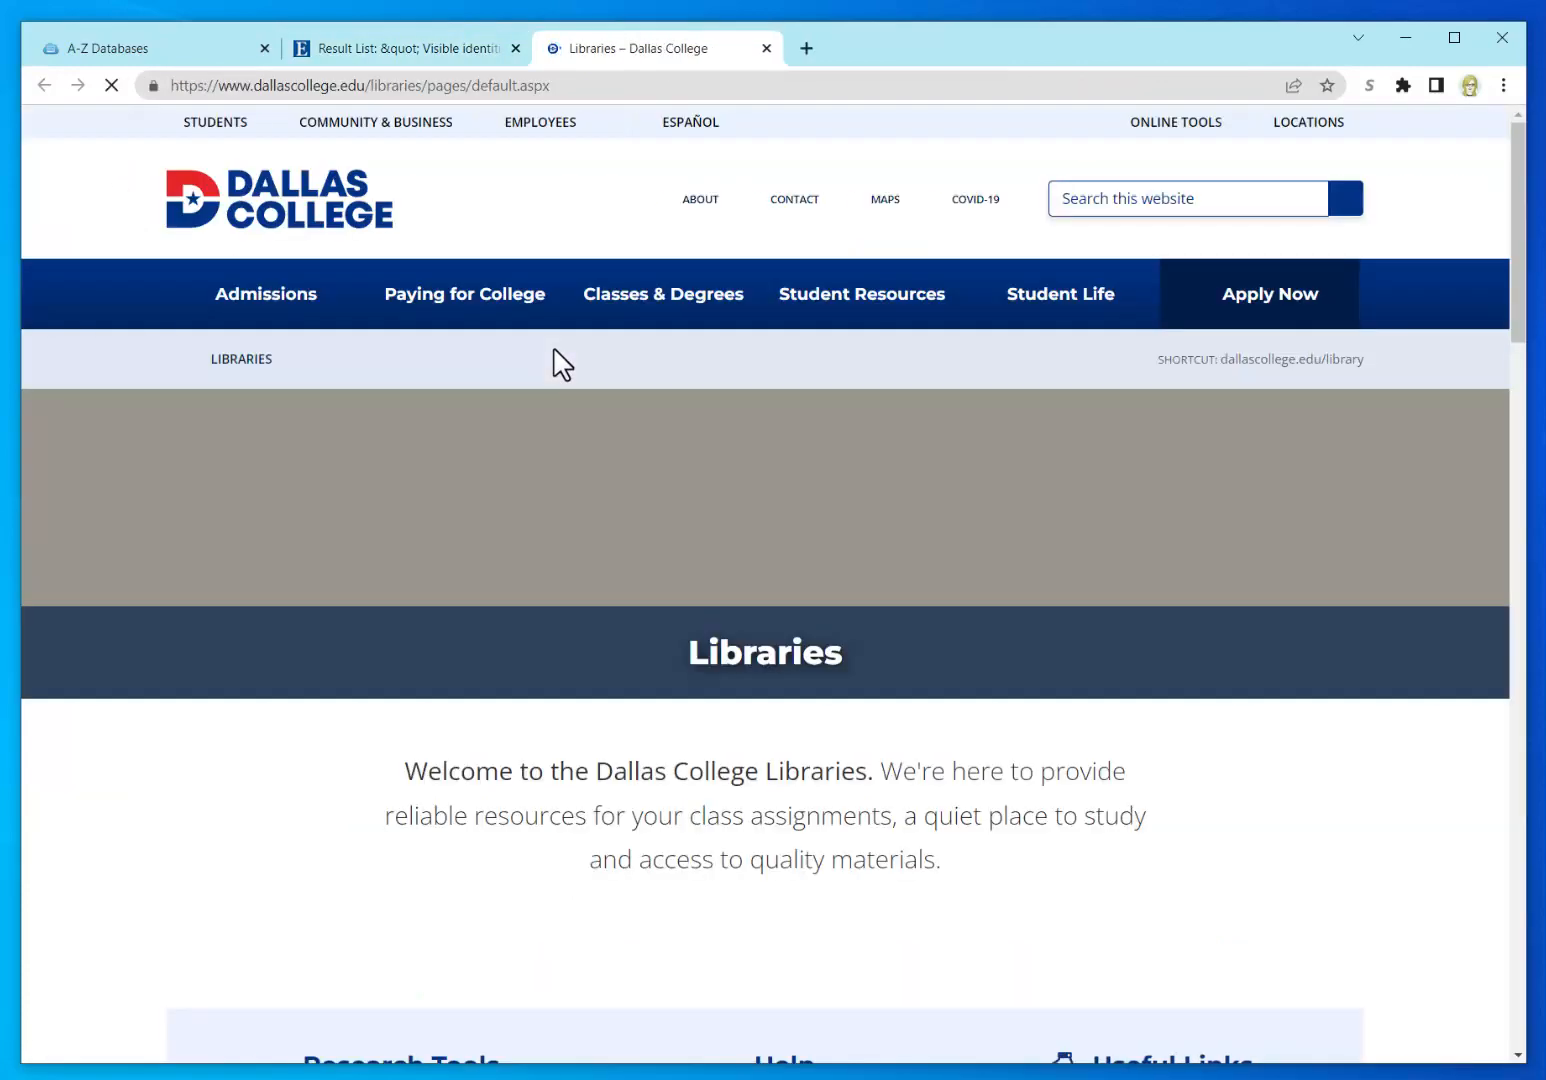
pyautogui.click(865, 305)
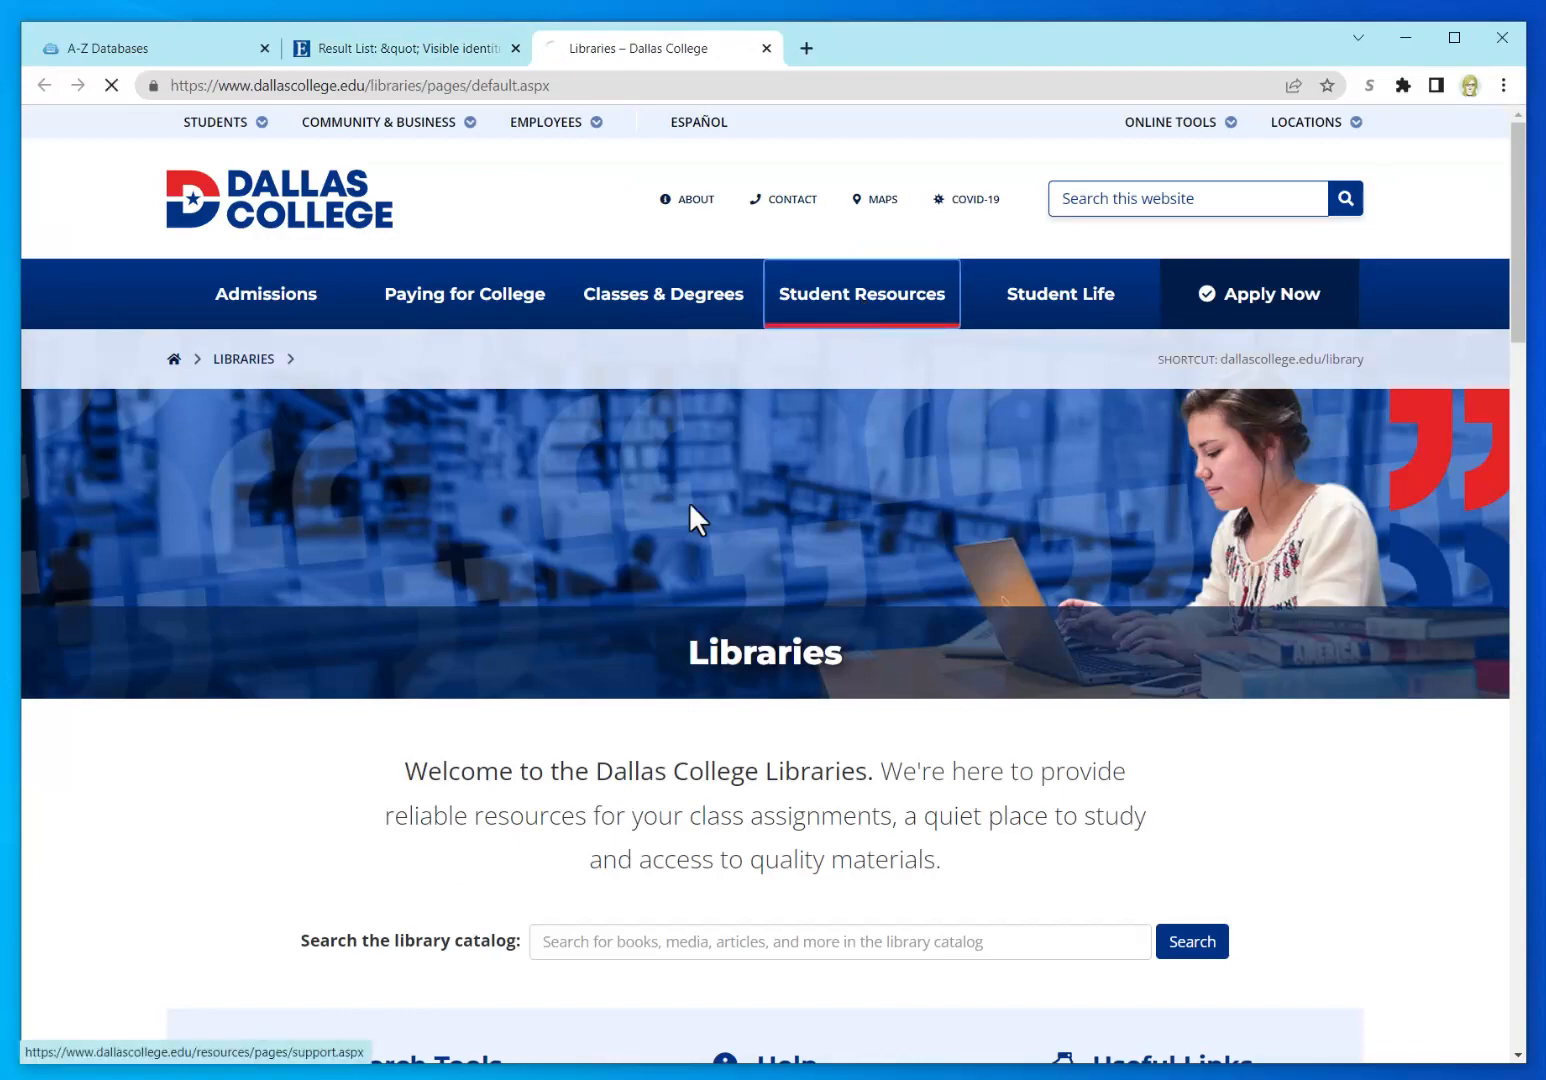
pyautogui.scroll(-10, 659, 556)
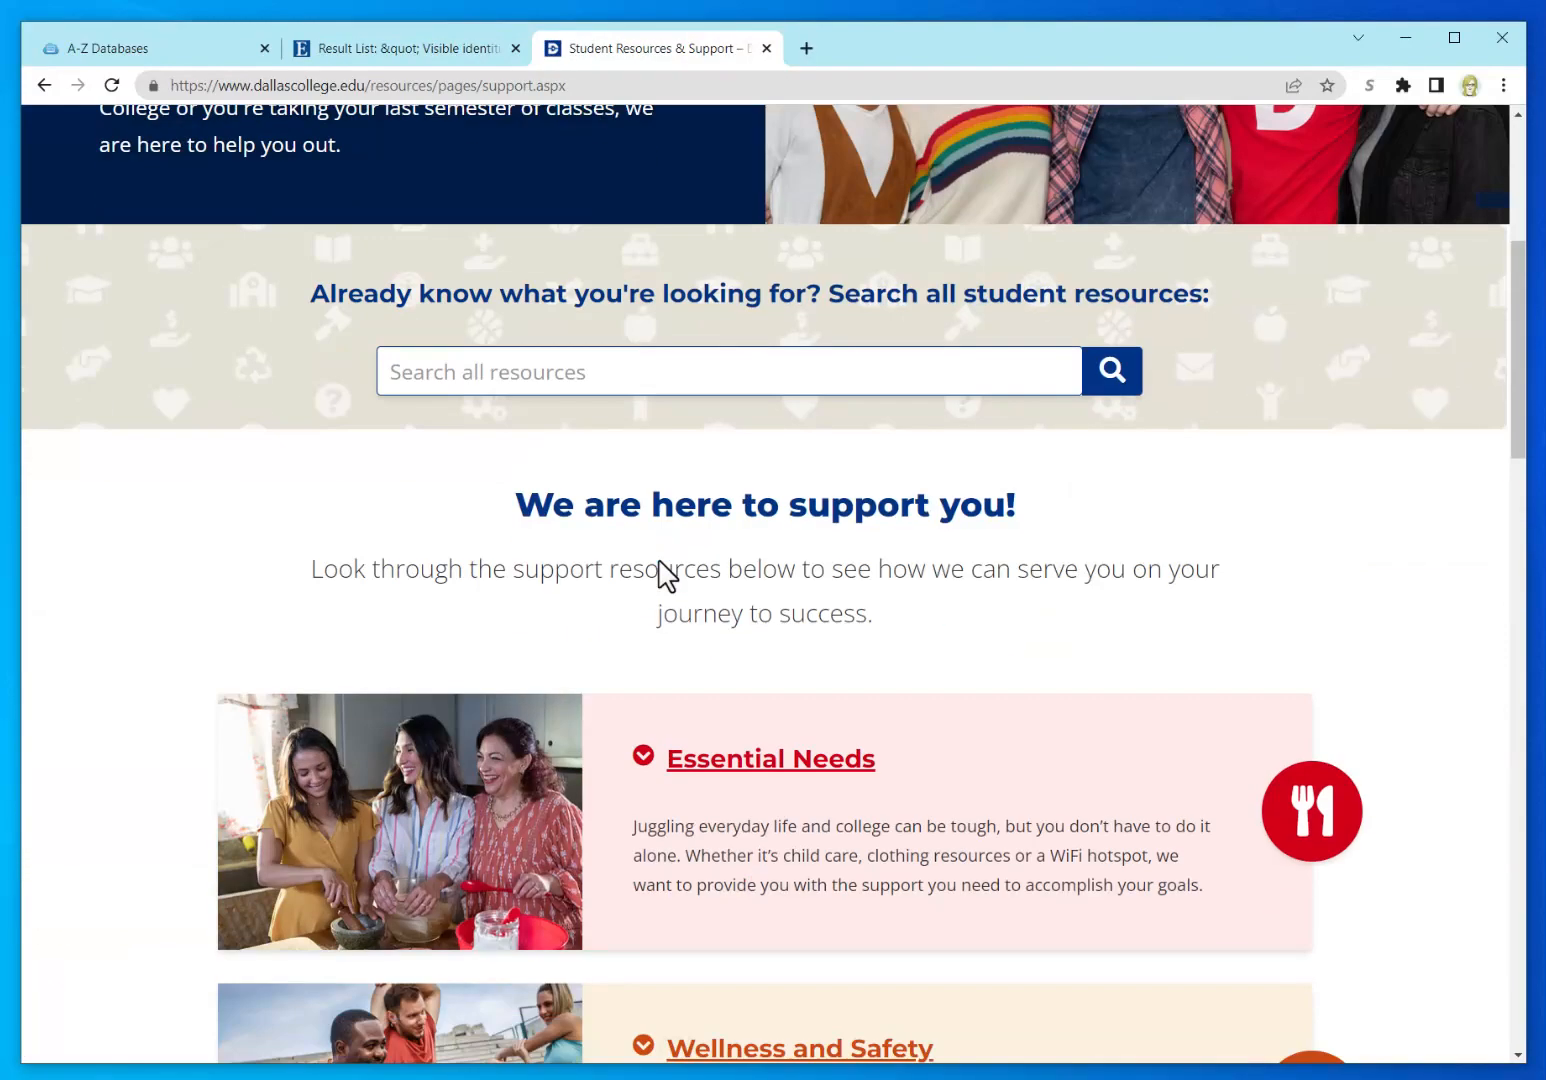
pyautogui.scroll(-4, 661, 566)
pyautogui.click(717, 758)
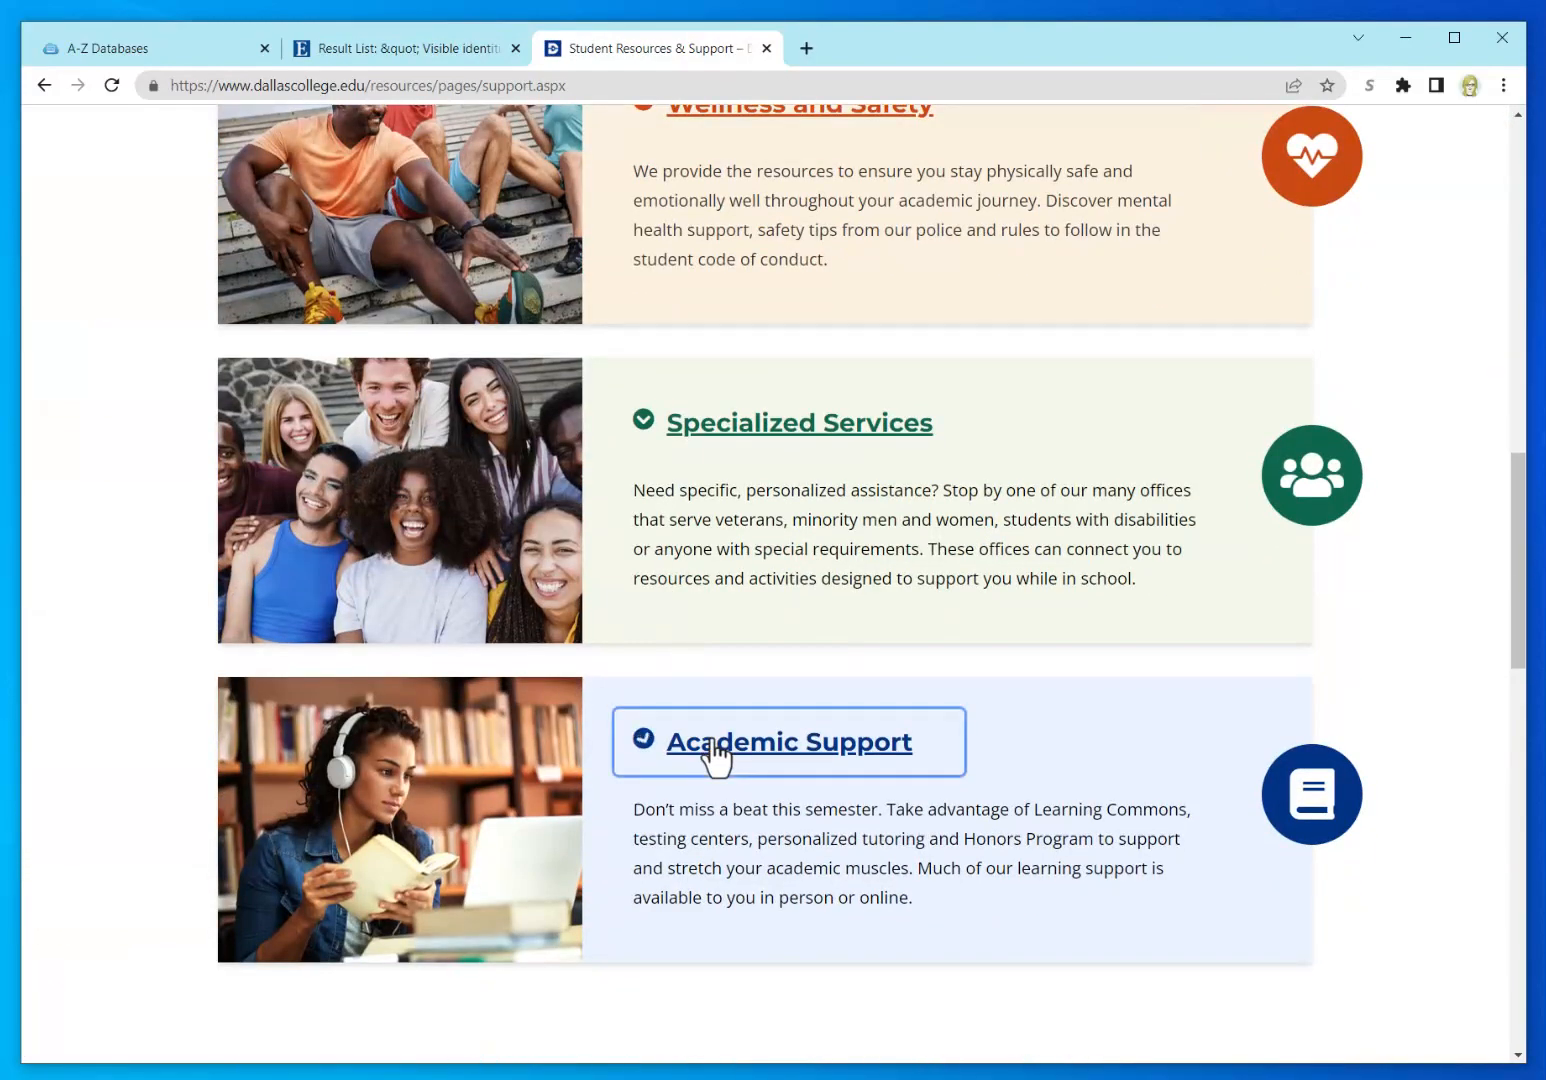
pyautogui.scroll(-4, 394, 873)
pyautogui.click(285, 593)
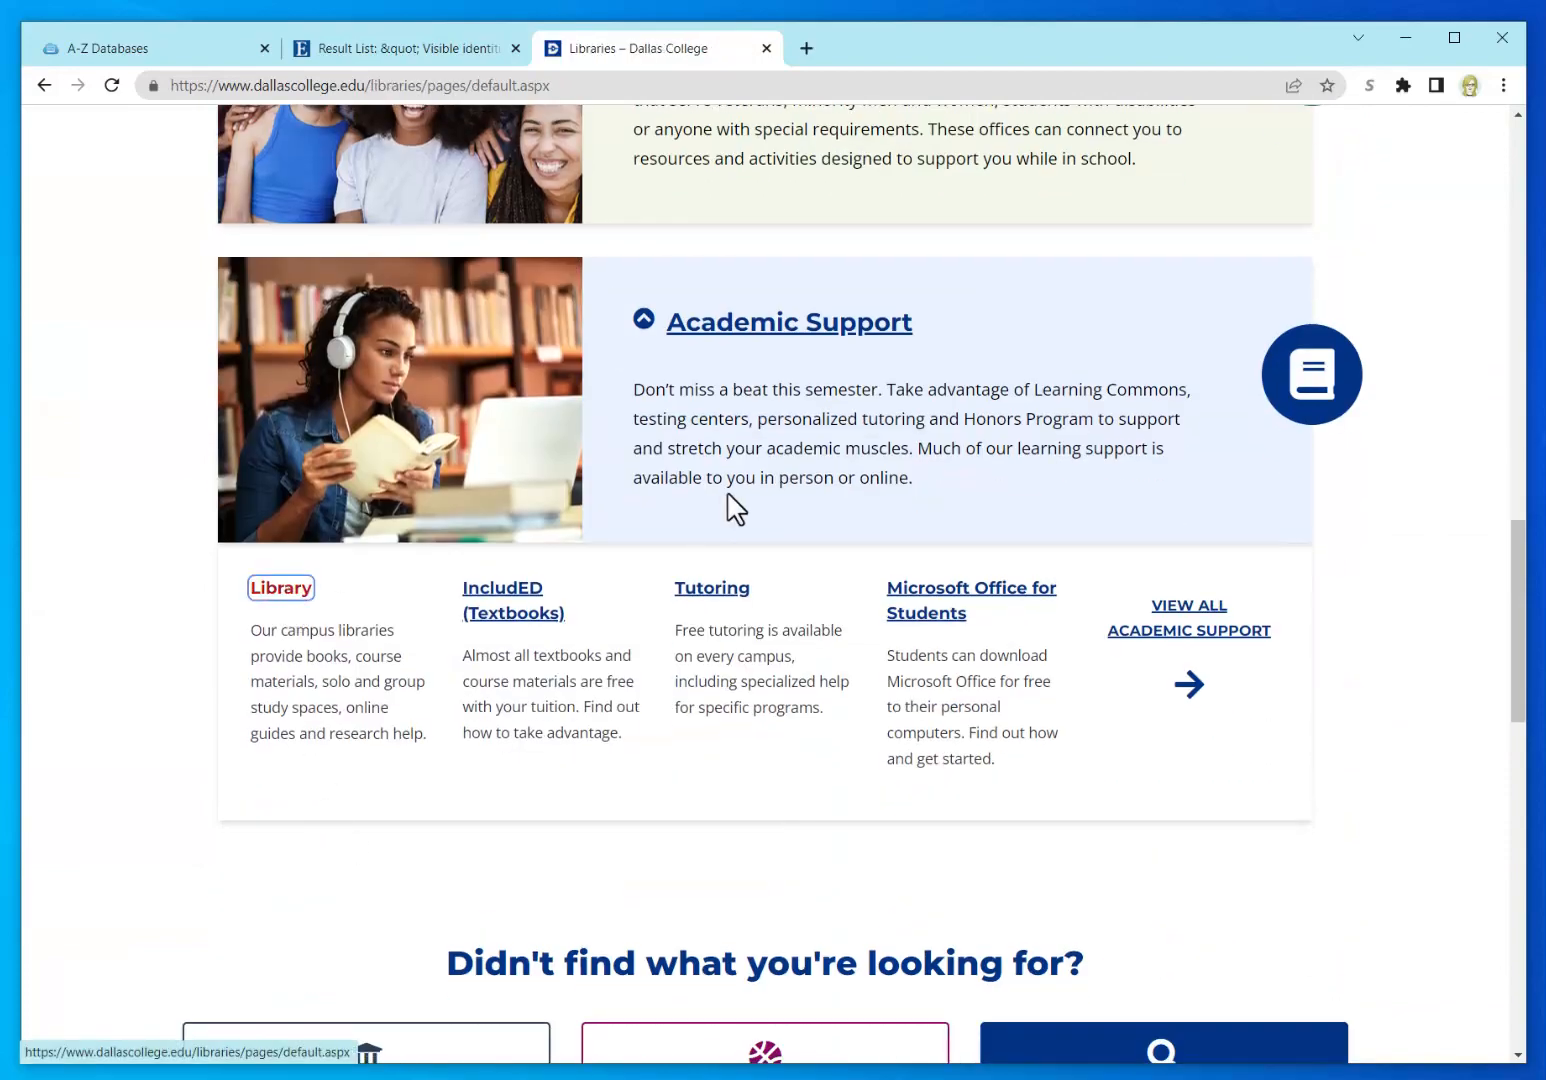
# Step: Open the Opposing Viewpoints database in a new tab from the Dallas College Databases list
pyautogui.scroll(-5, 604, 725)
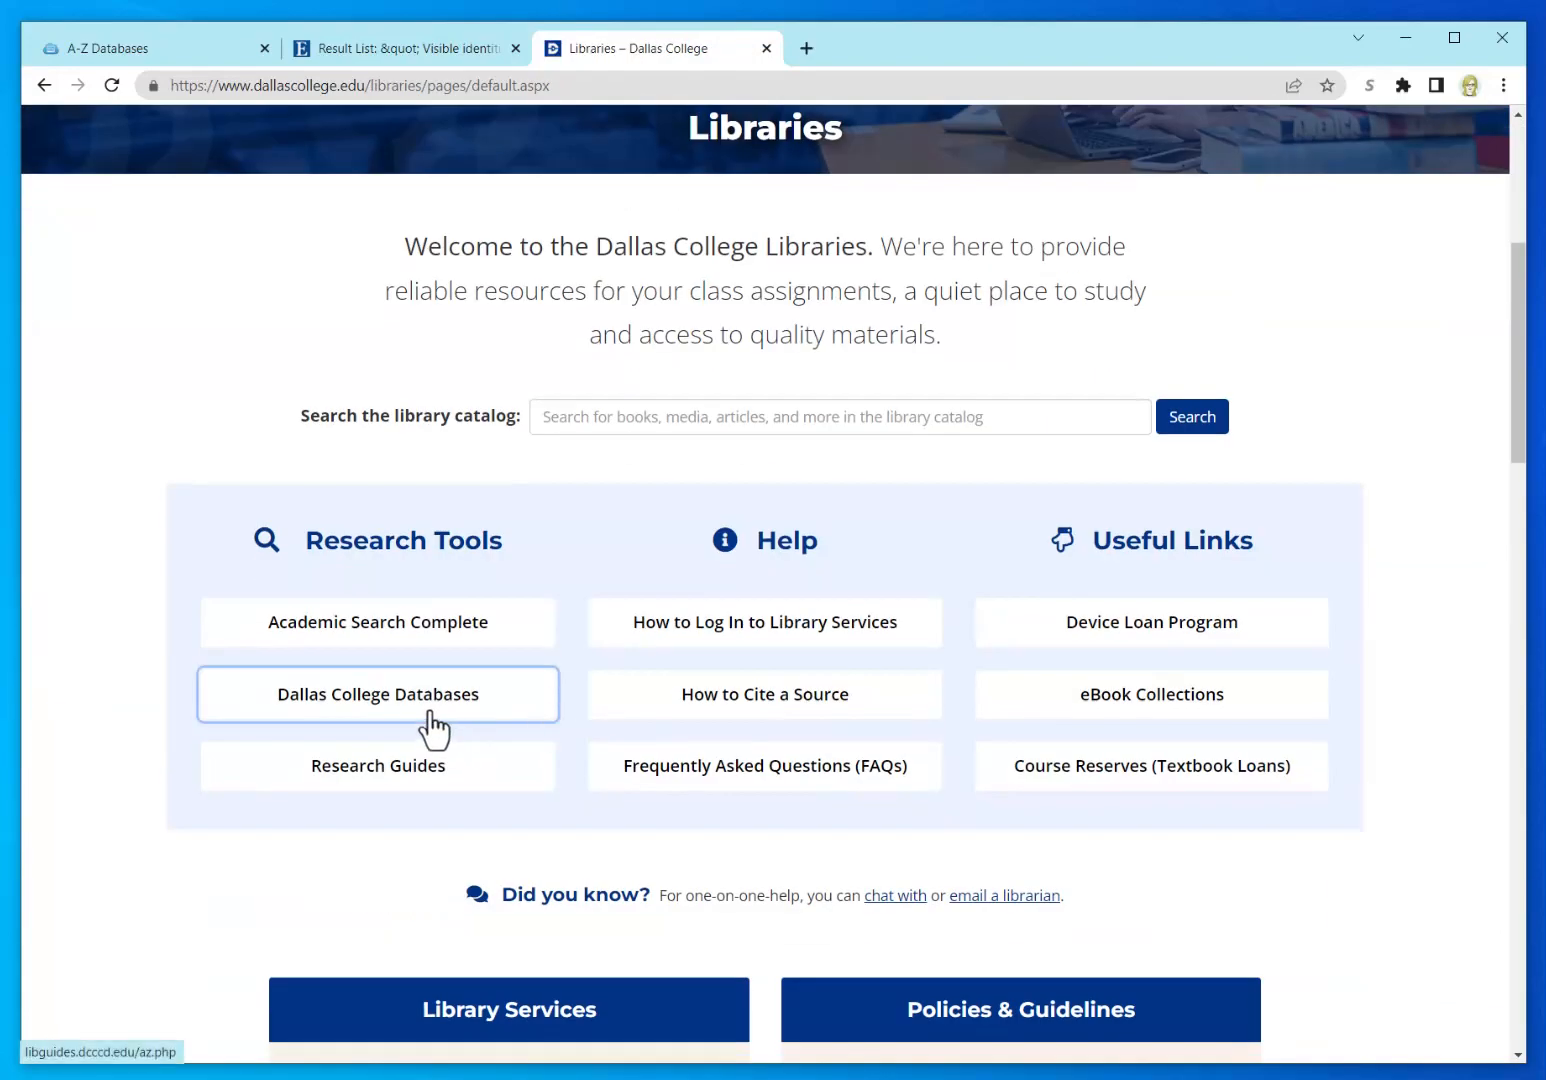
pyautogui.click(428, 700)
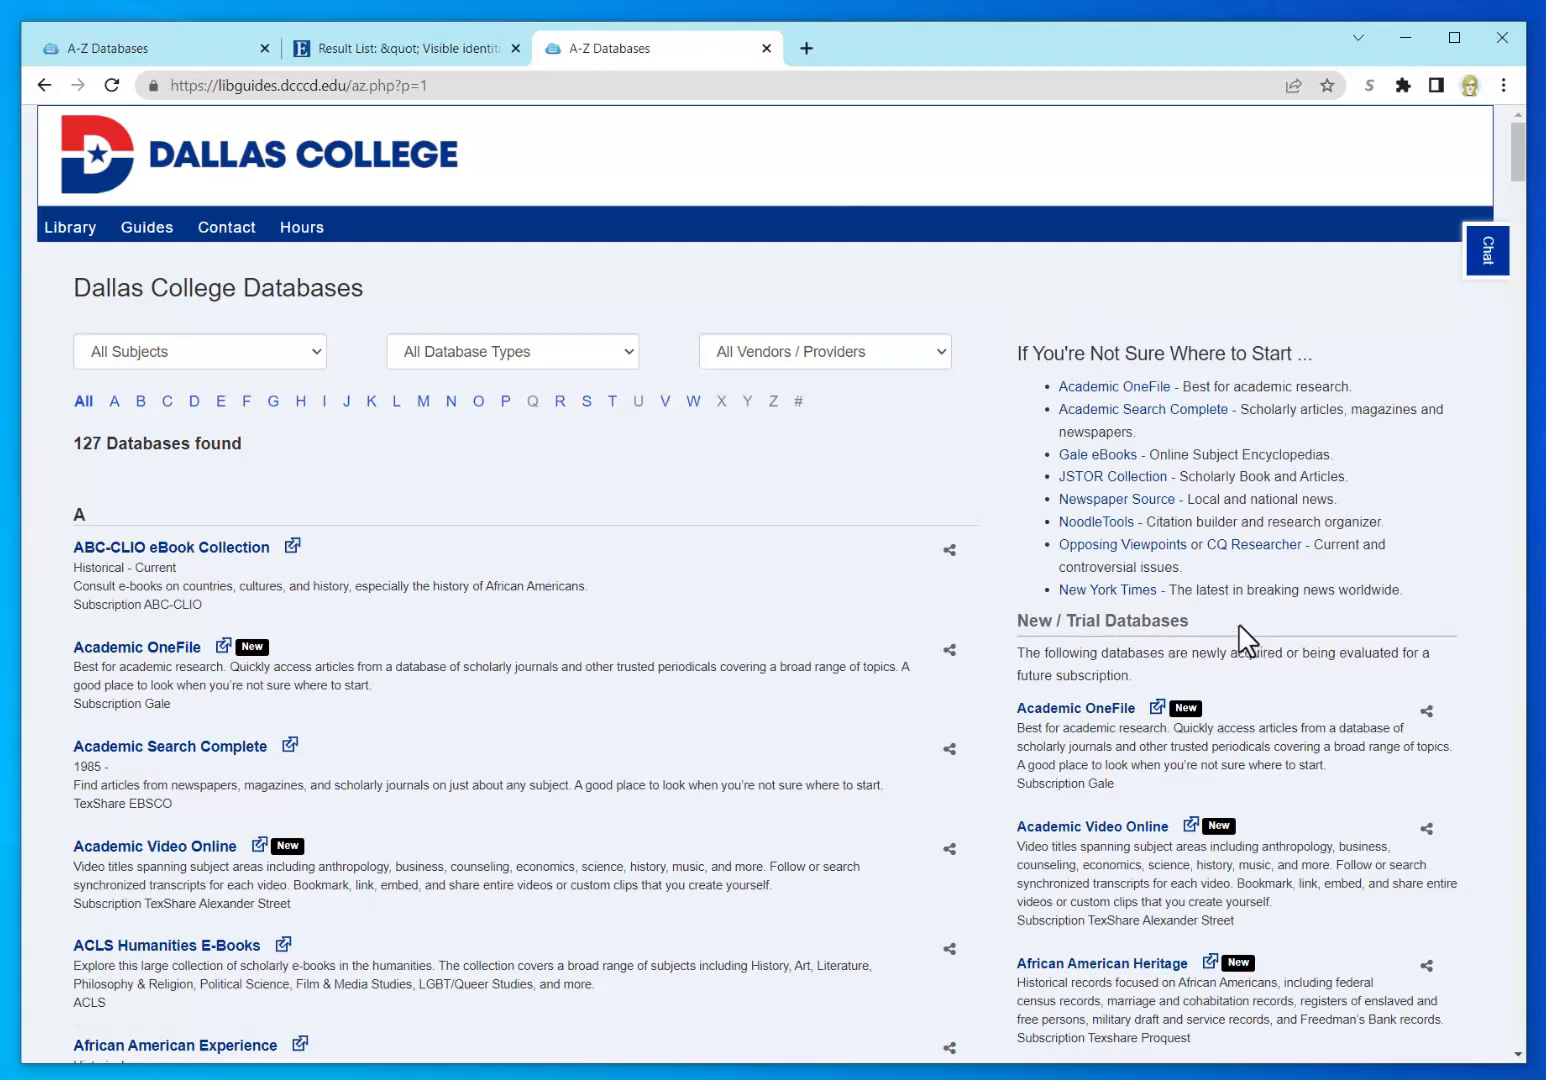
pyautogui.click(1170, 566)
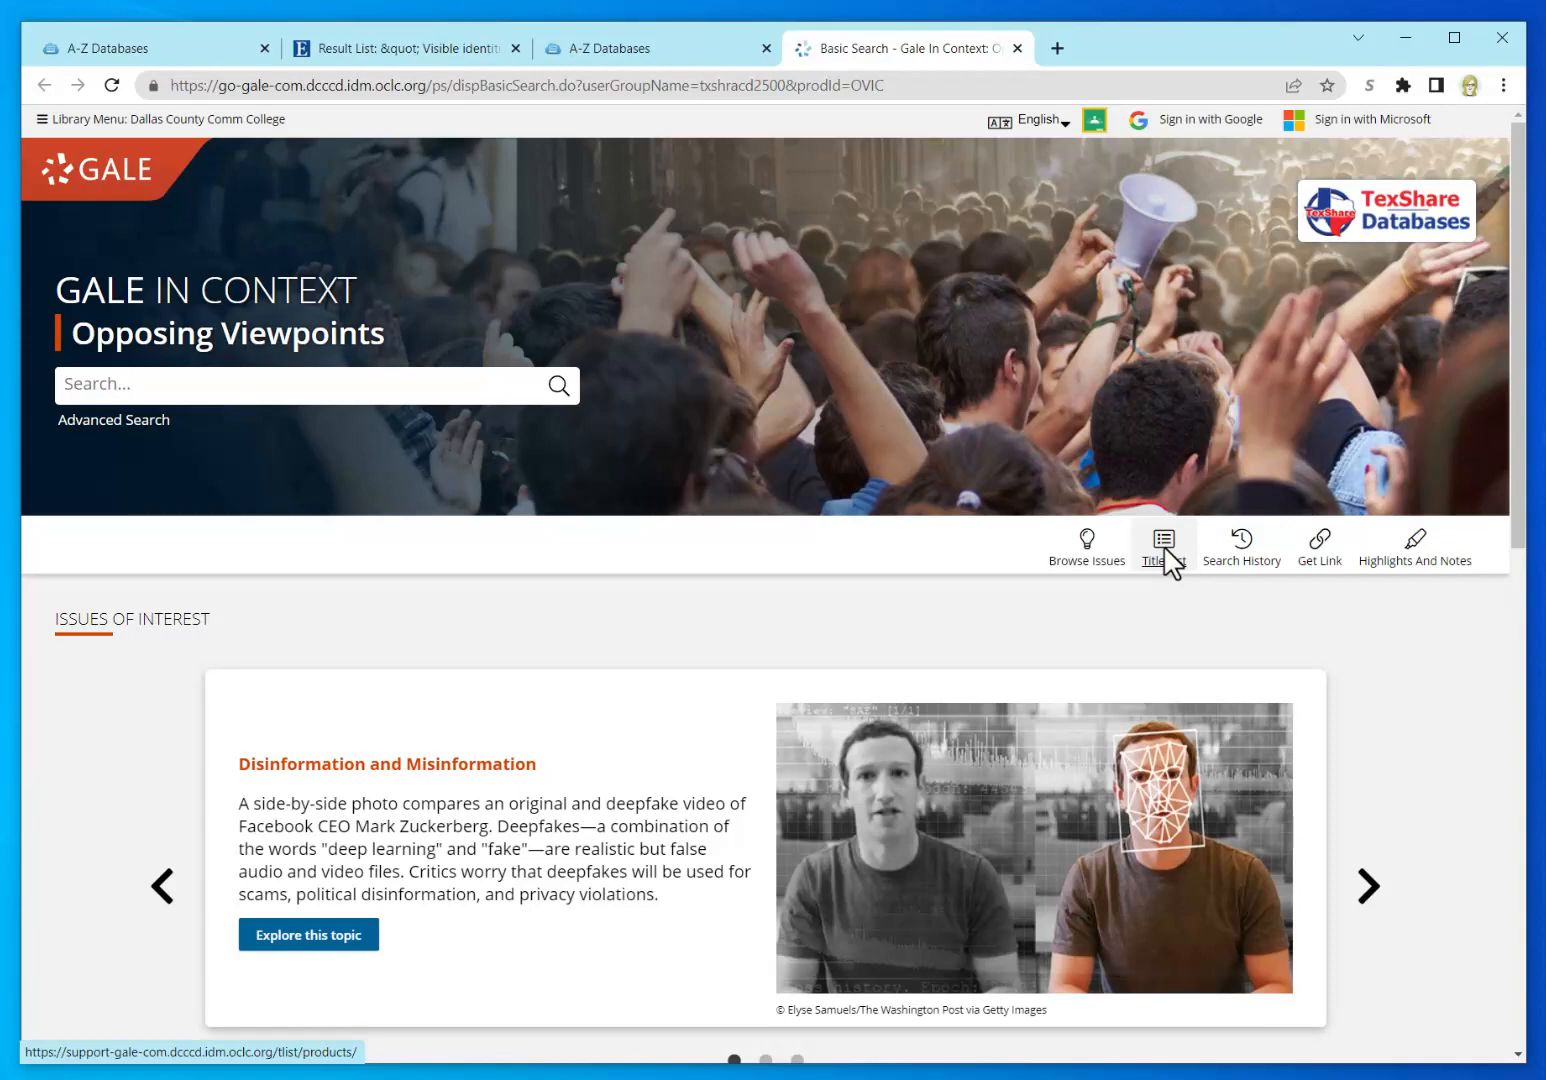
# Step: Cycle through the featured issues in the home page carousel
pyautogui.scroll(-2, 1380, 745)
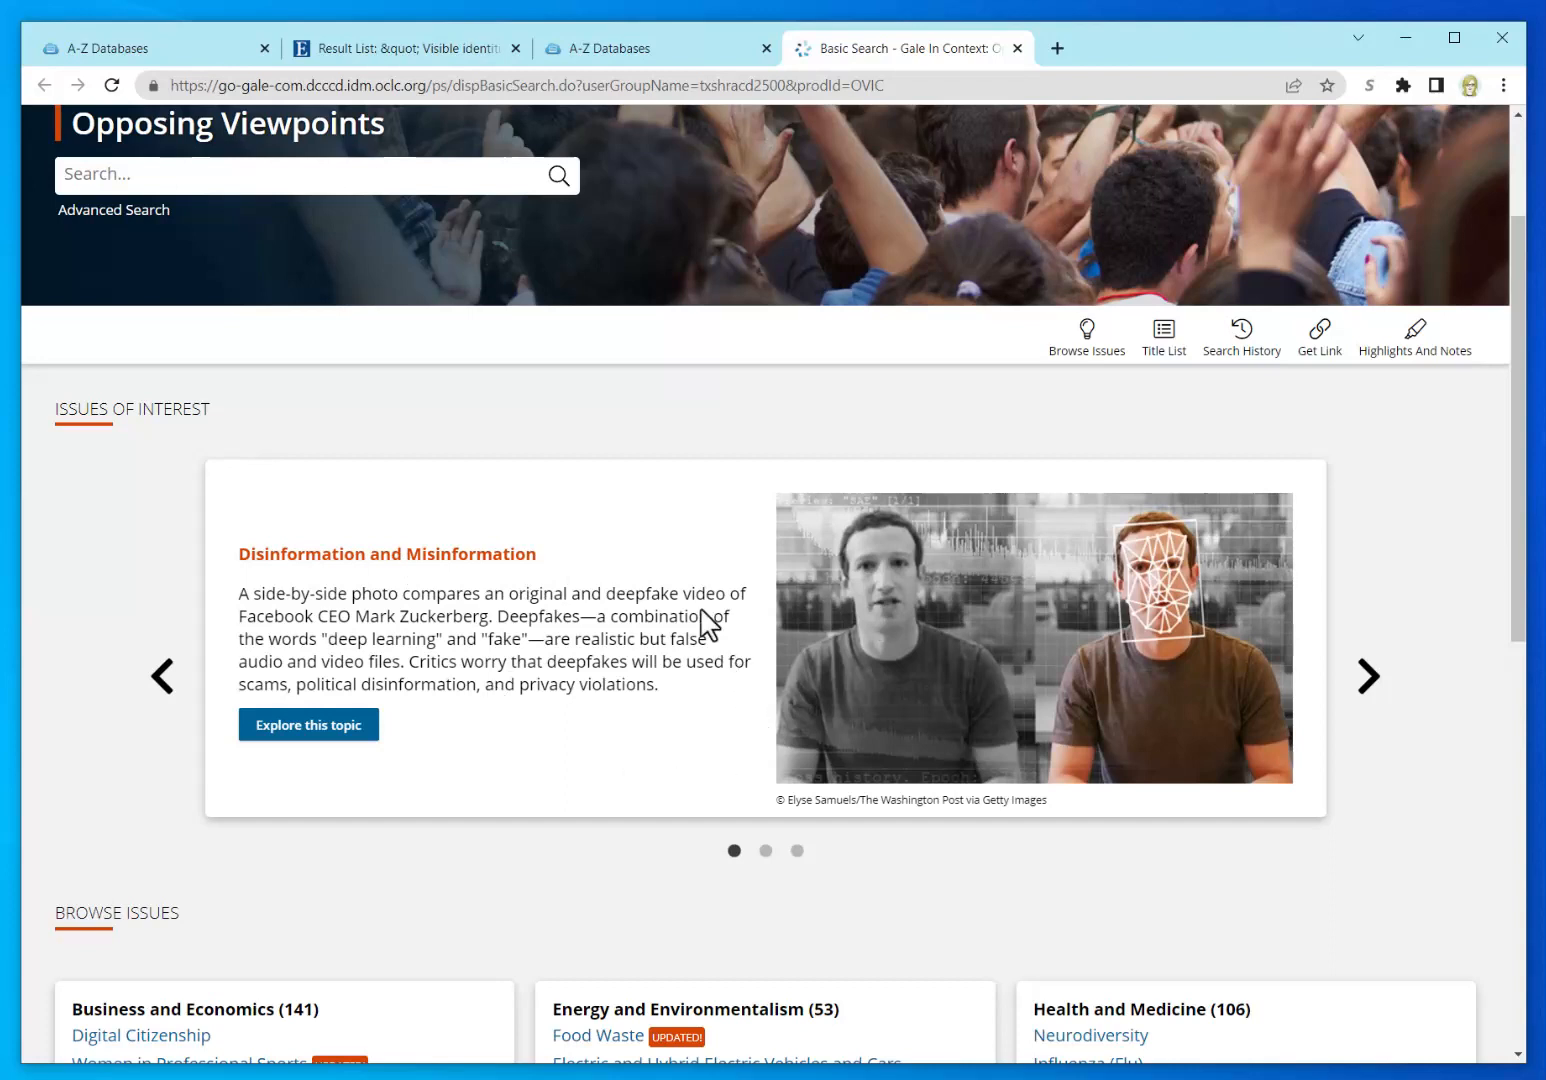
pyautogui.click(1368, 676)
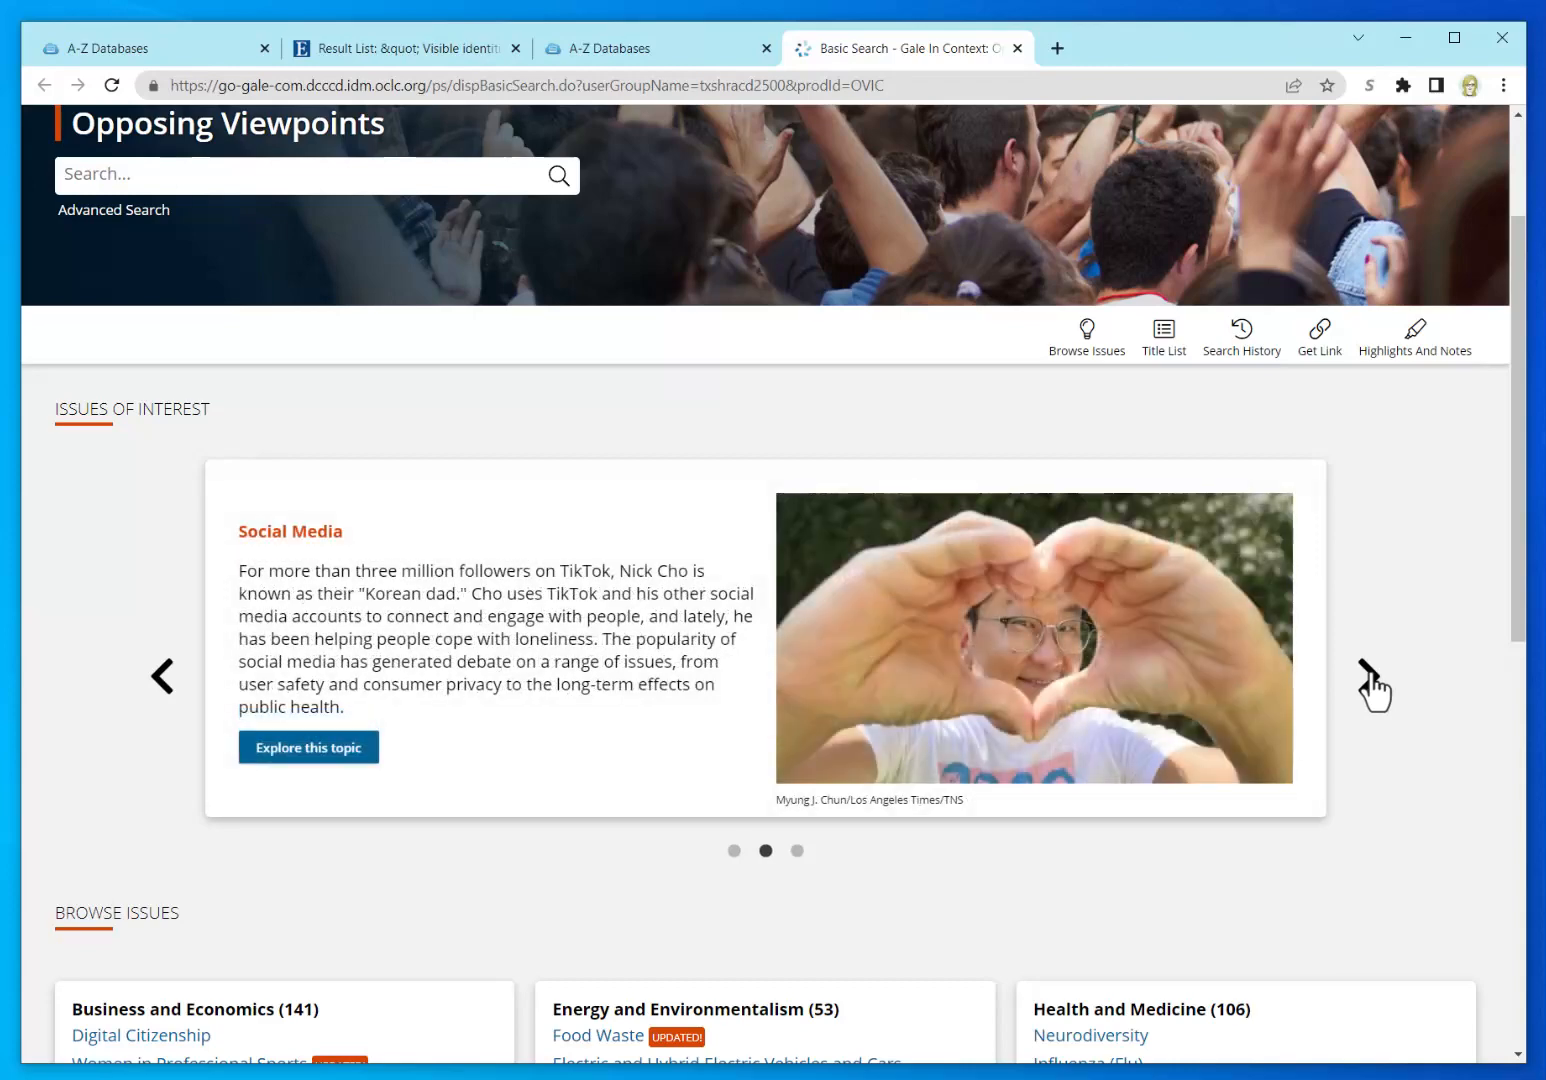
pyautogui.click(1368, 676)
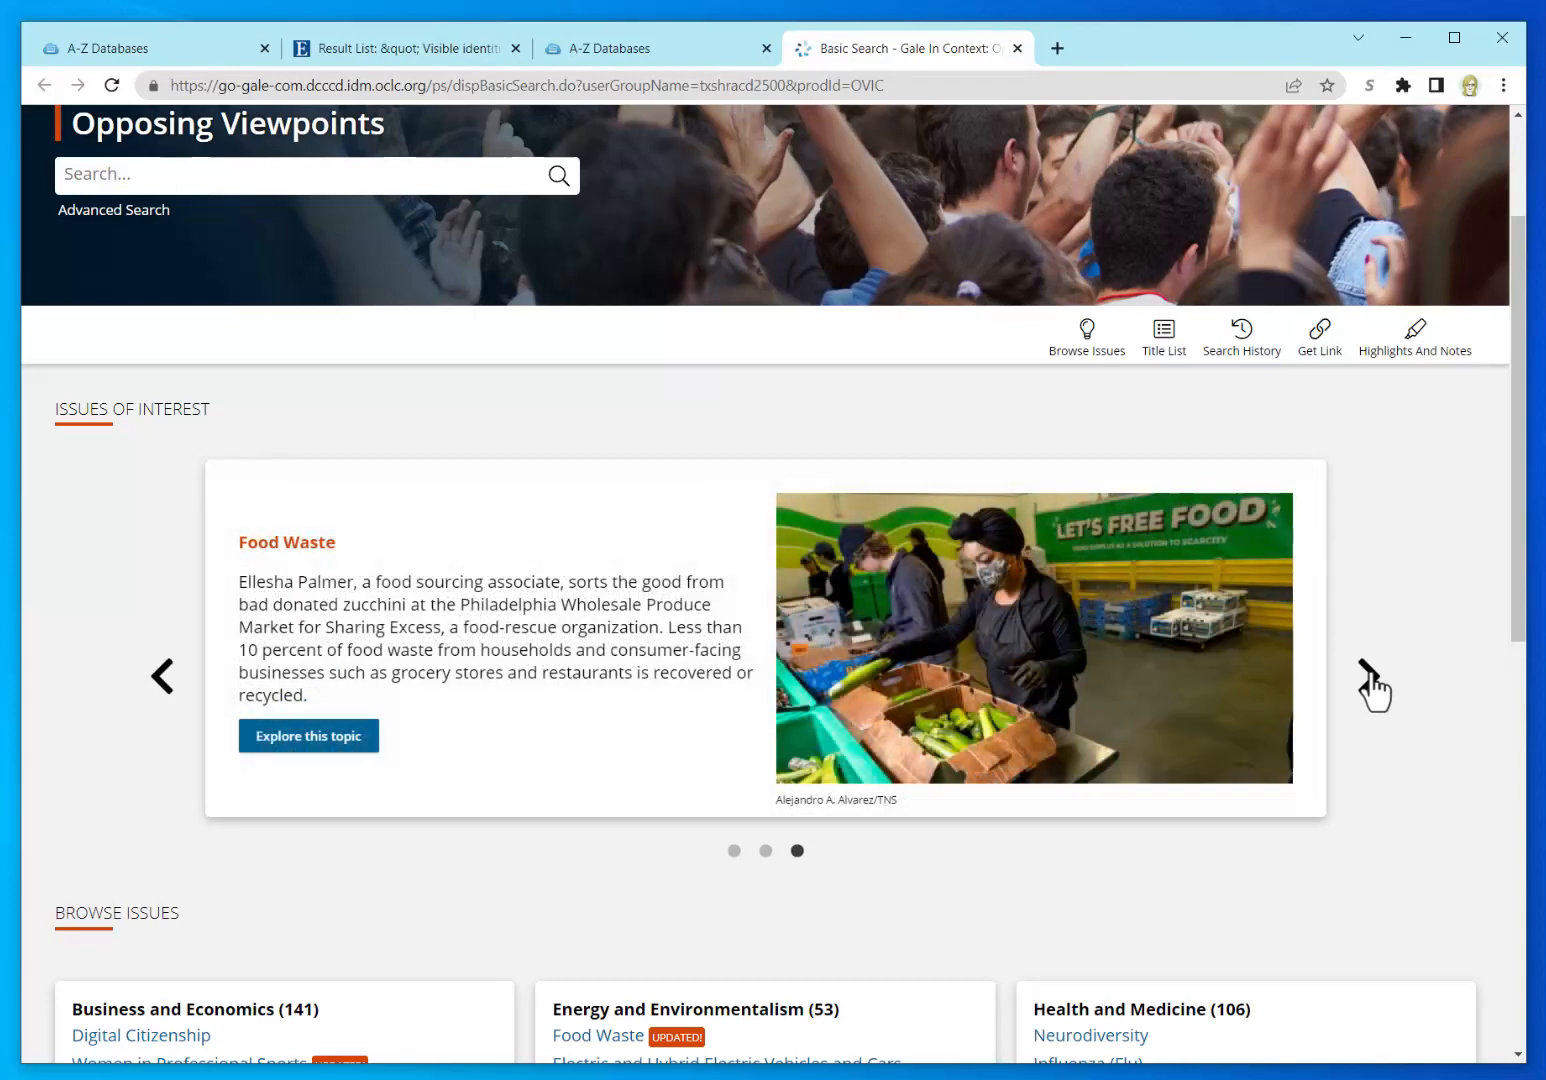
pyautogui.click(1369, 677)
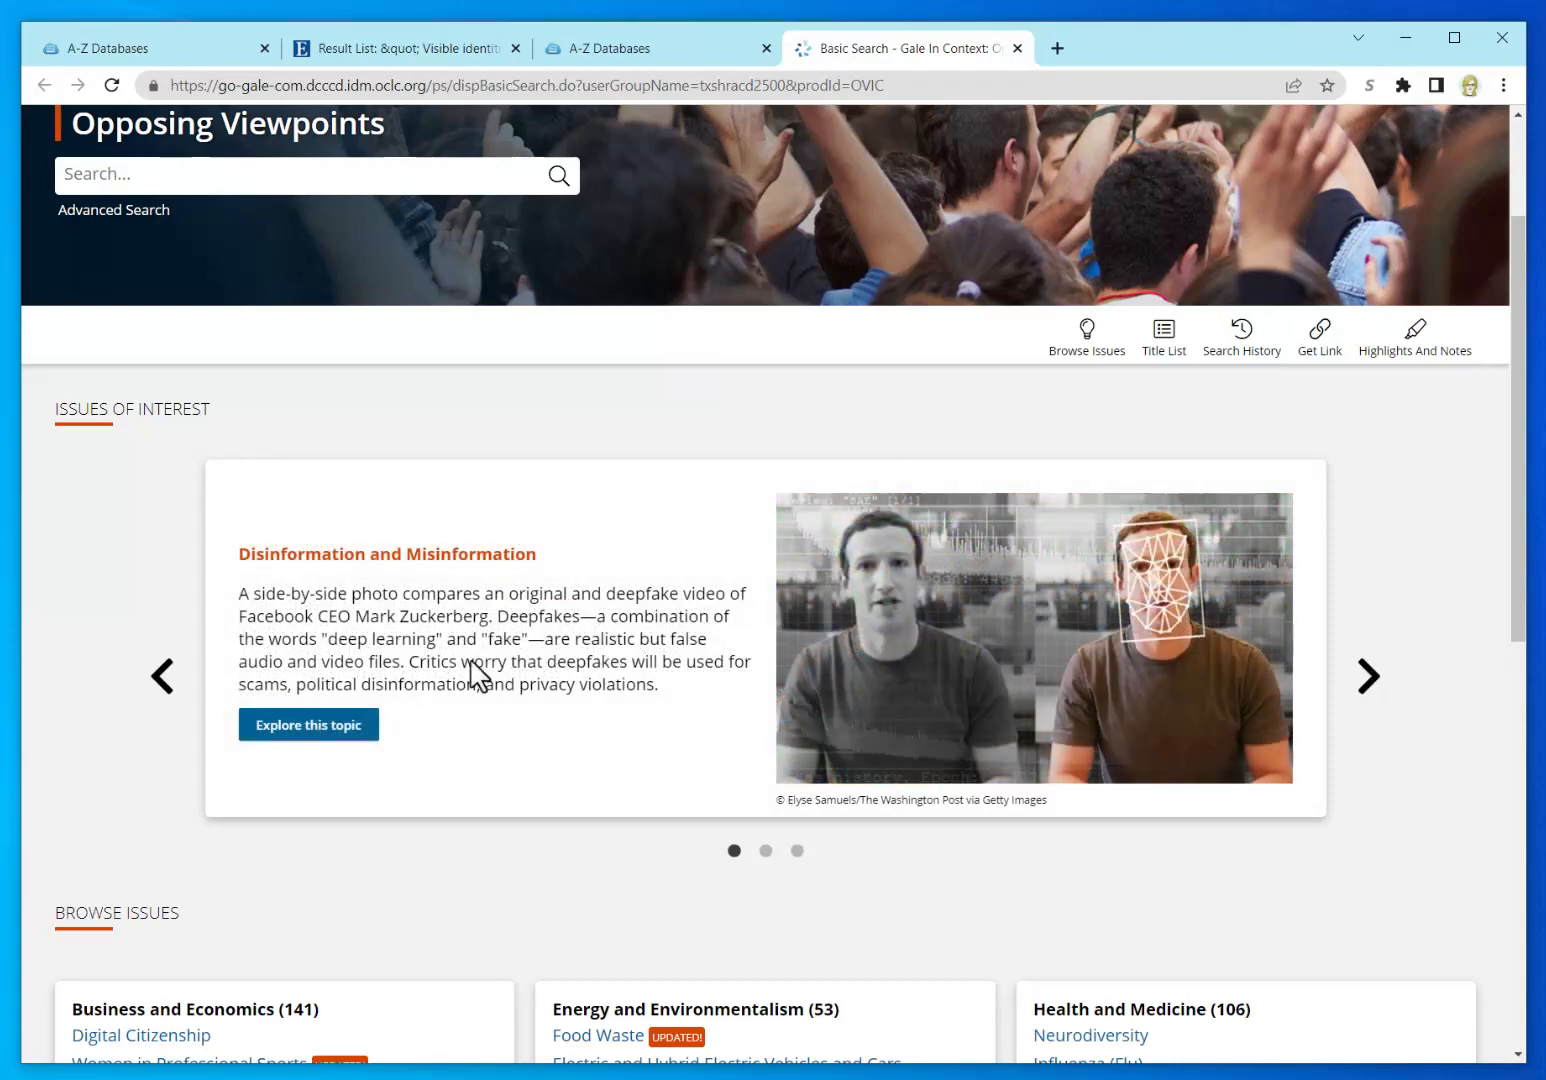
# Step: Open the full list of all 472 issues with Browse All 472 Issues
pyautogui.scroll(-3, 531, 880)
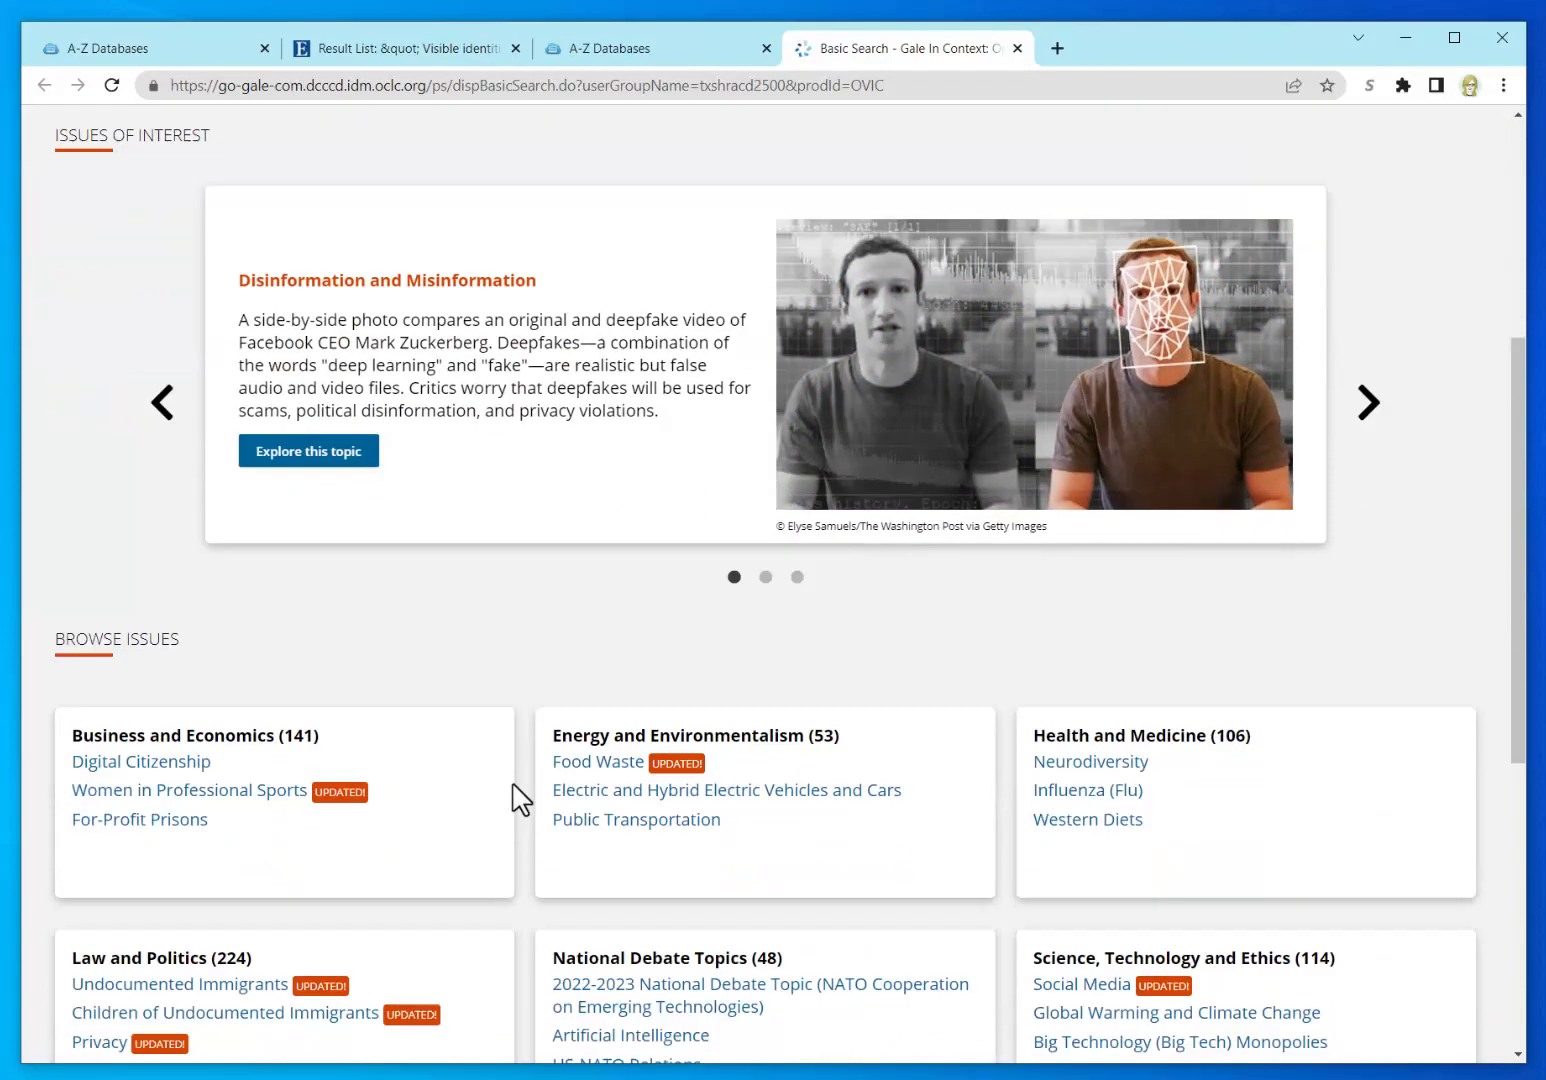
pyautogui.scroll(-2, 517, 610)
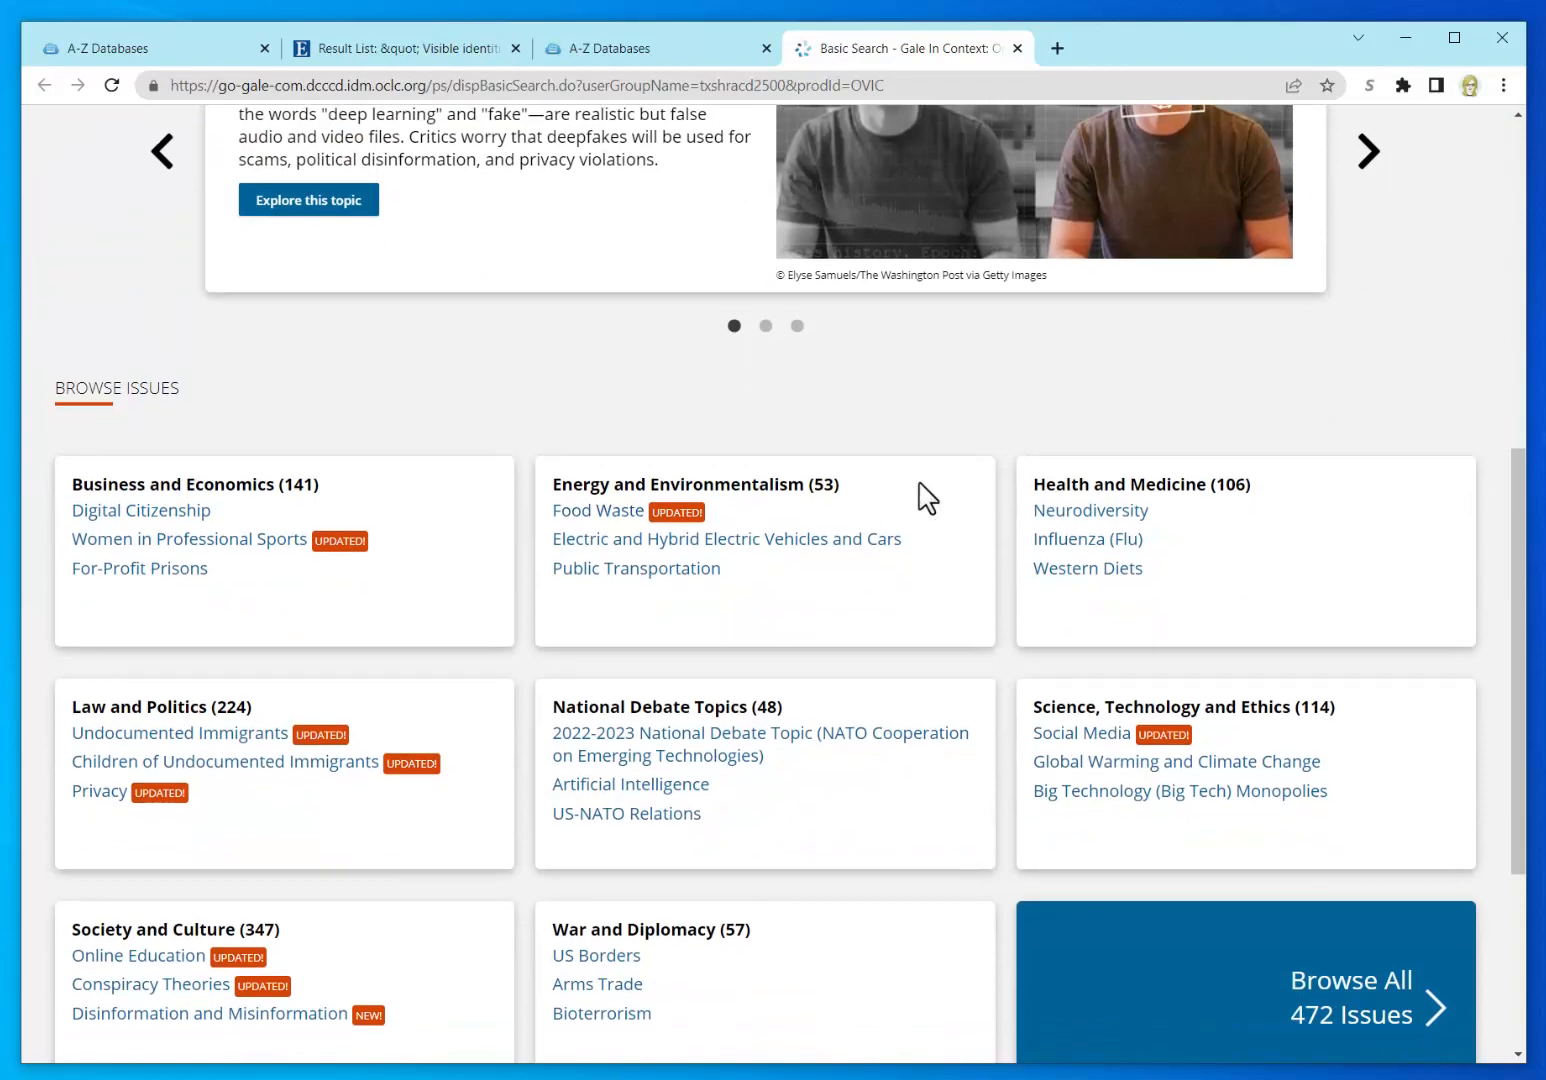
pyautogui.scroll(-3, 600, 720)
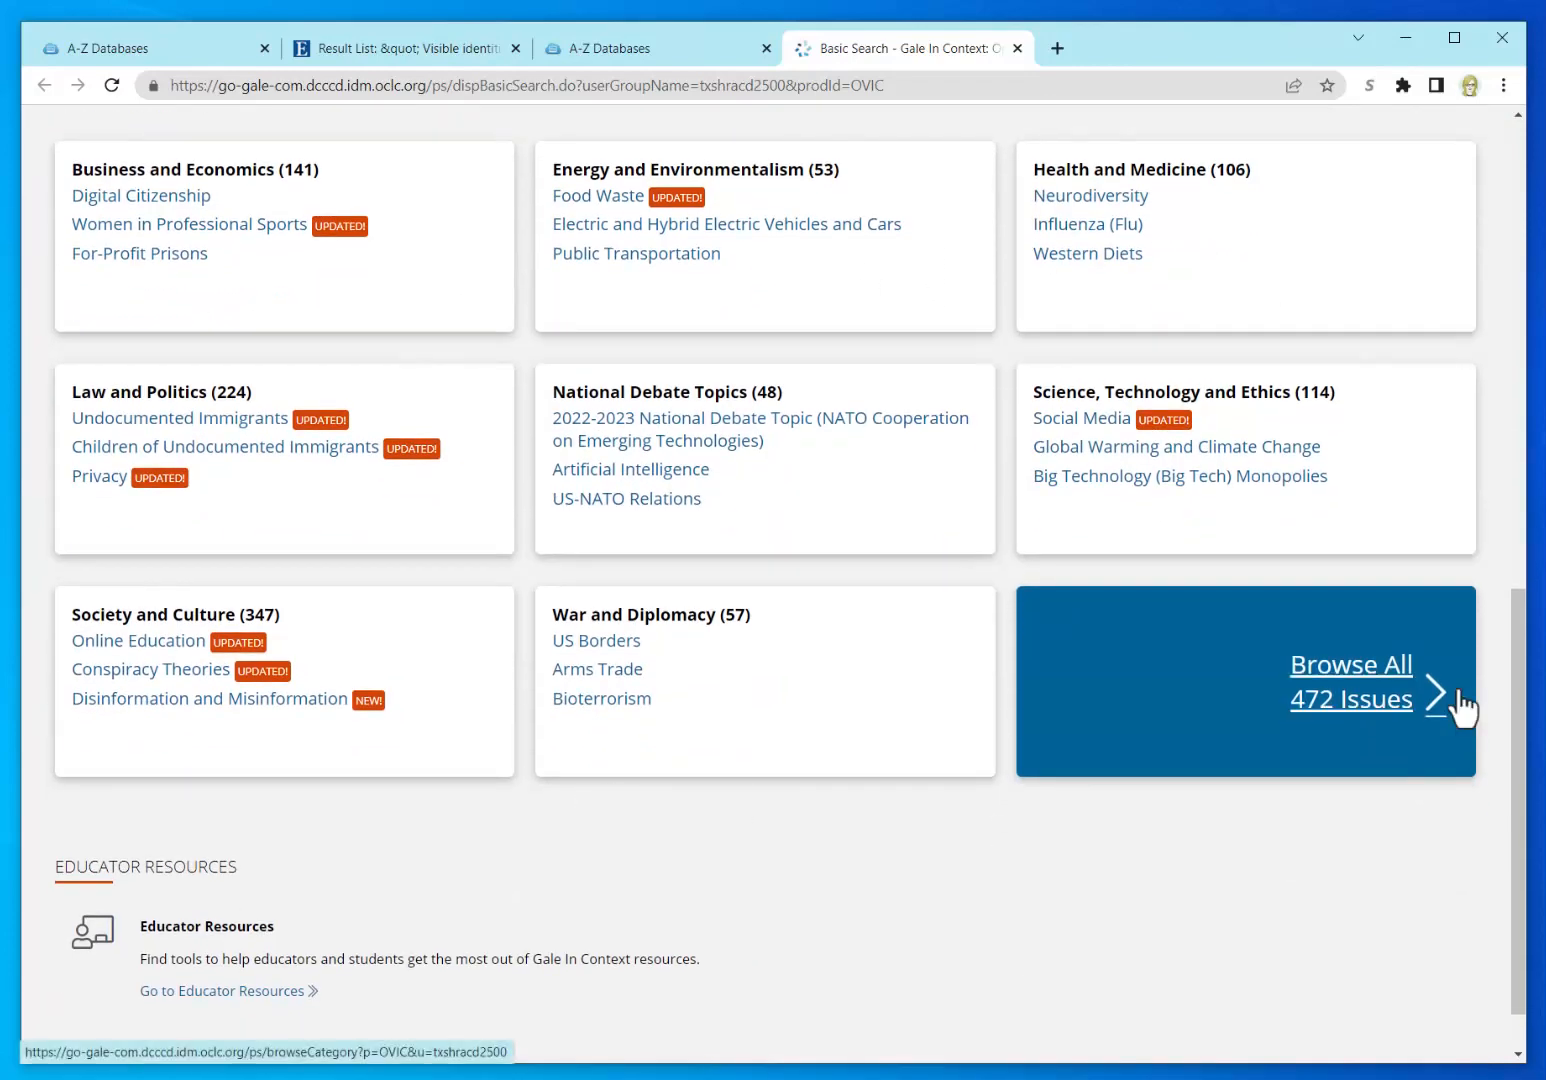
pyautogui.click(1441, 700)
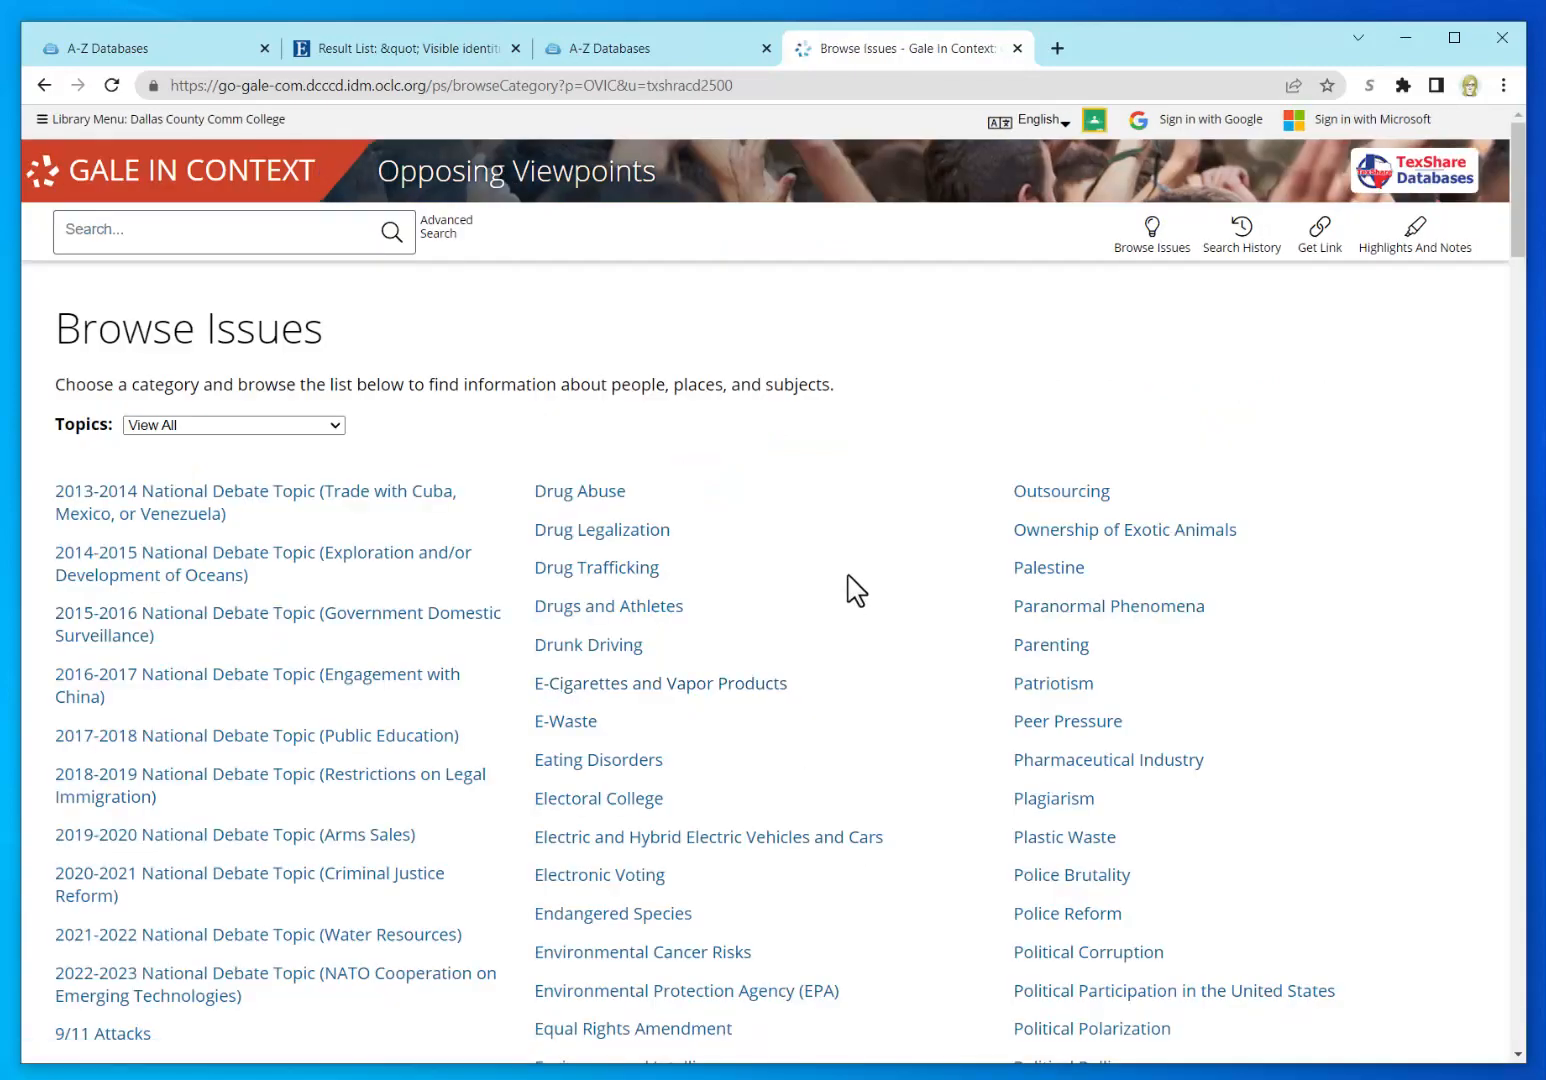
# Step: Scroll down the alphabetical issues to the C topics and open Cultural Appropriation
pyautogui.scroll(-2, 900, 590)
pyautogui.scroll(-4, 926, 597)
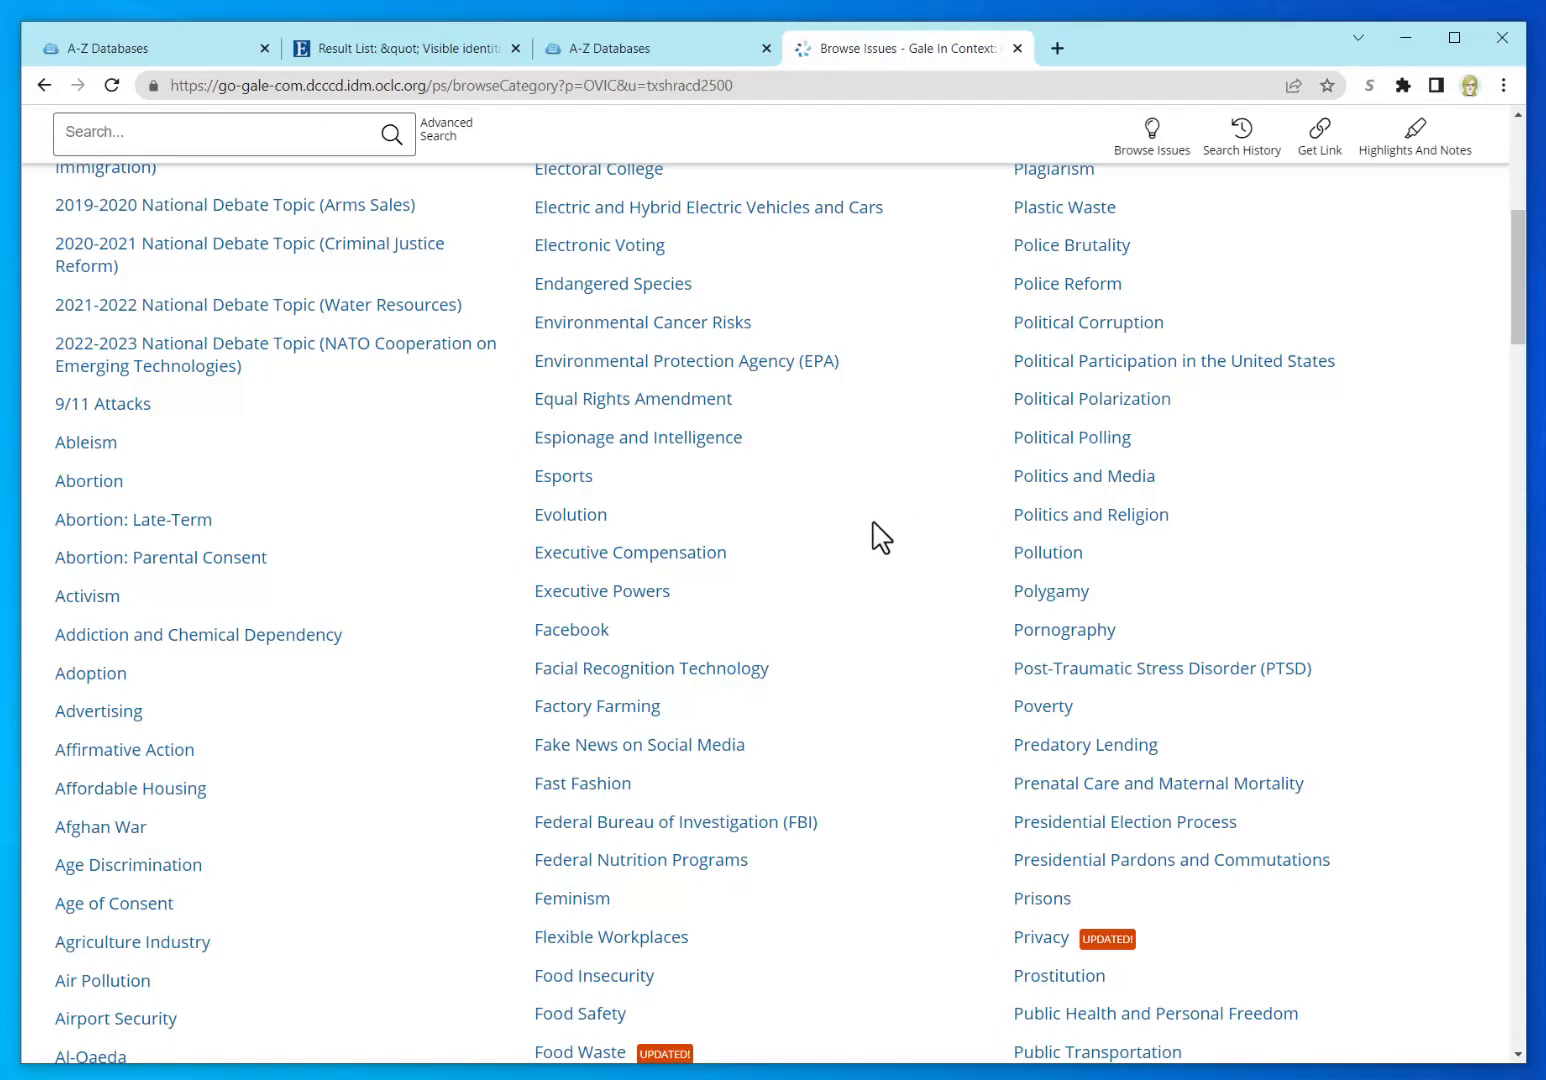
pyautogui.scroll(-2, 878, 537)
pyautogui.scroll(-2, 880, 538)
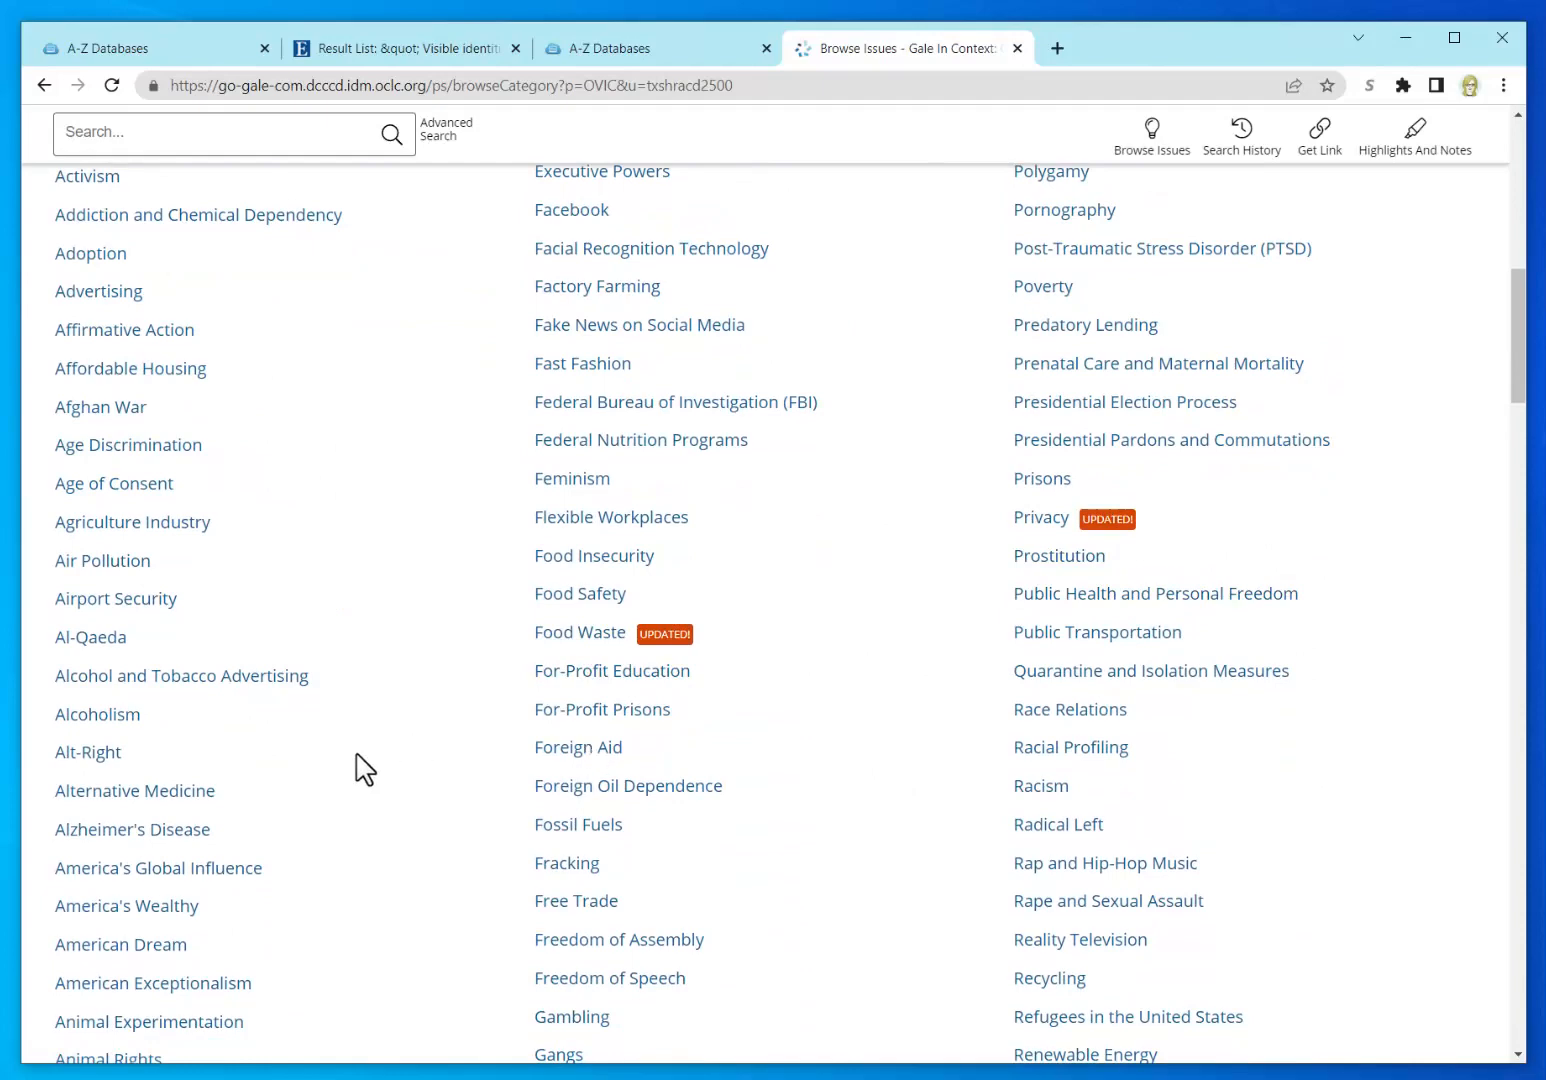
pyautogui.scroll(-1, 378, 773)
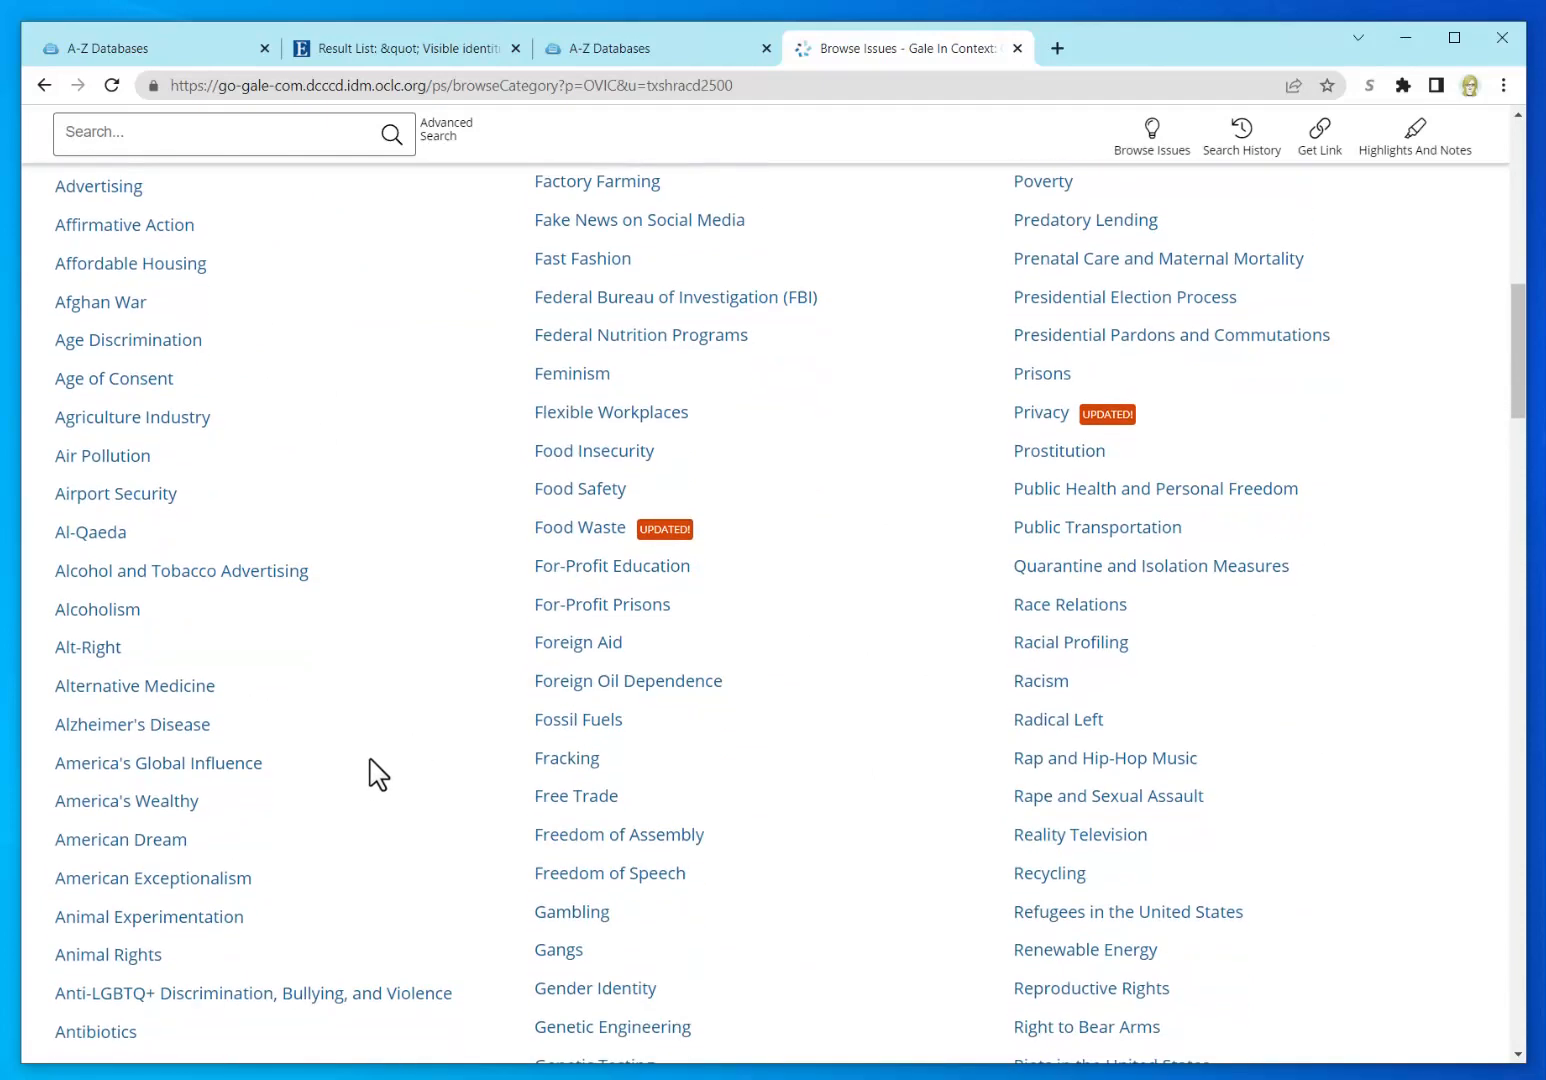
pyautogui.scroll(-6, 378, 773)
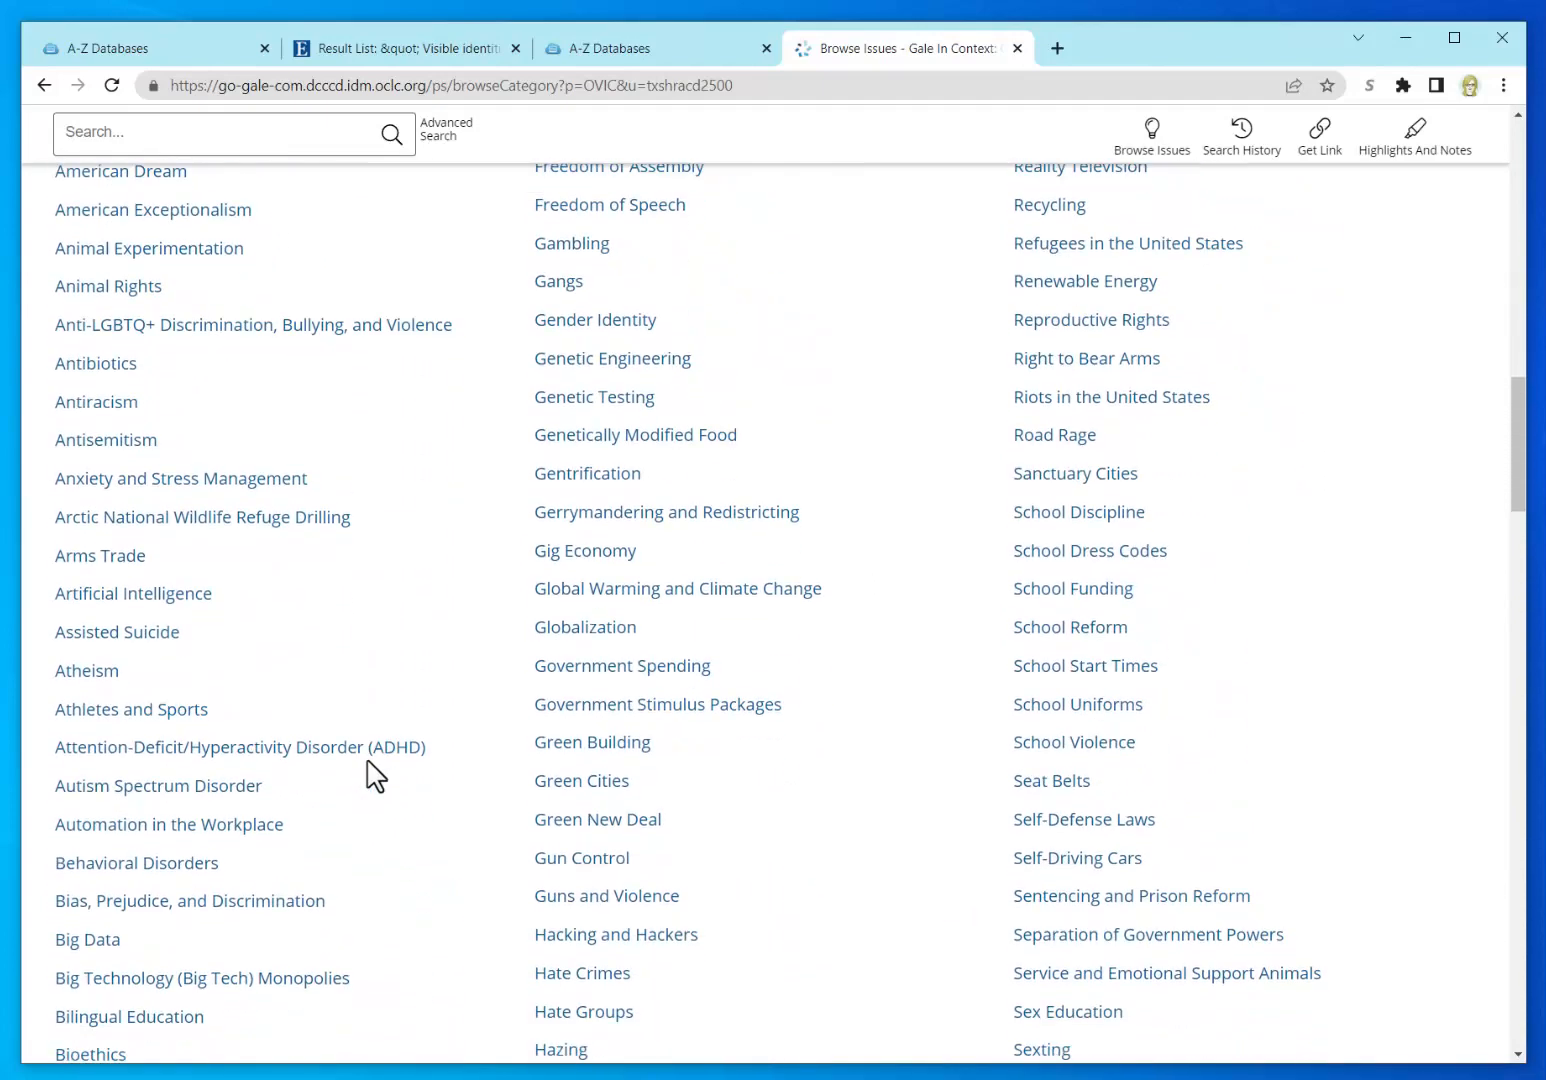
pyautogui.scroll(-8, 375, 776)
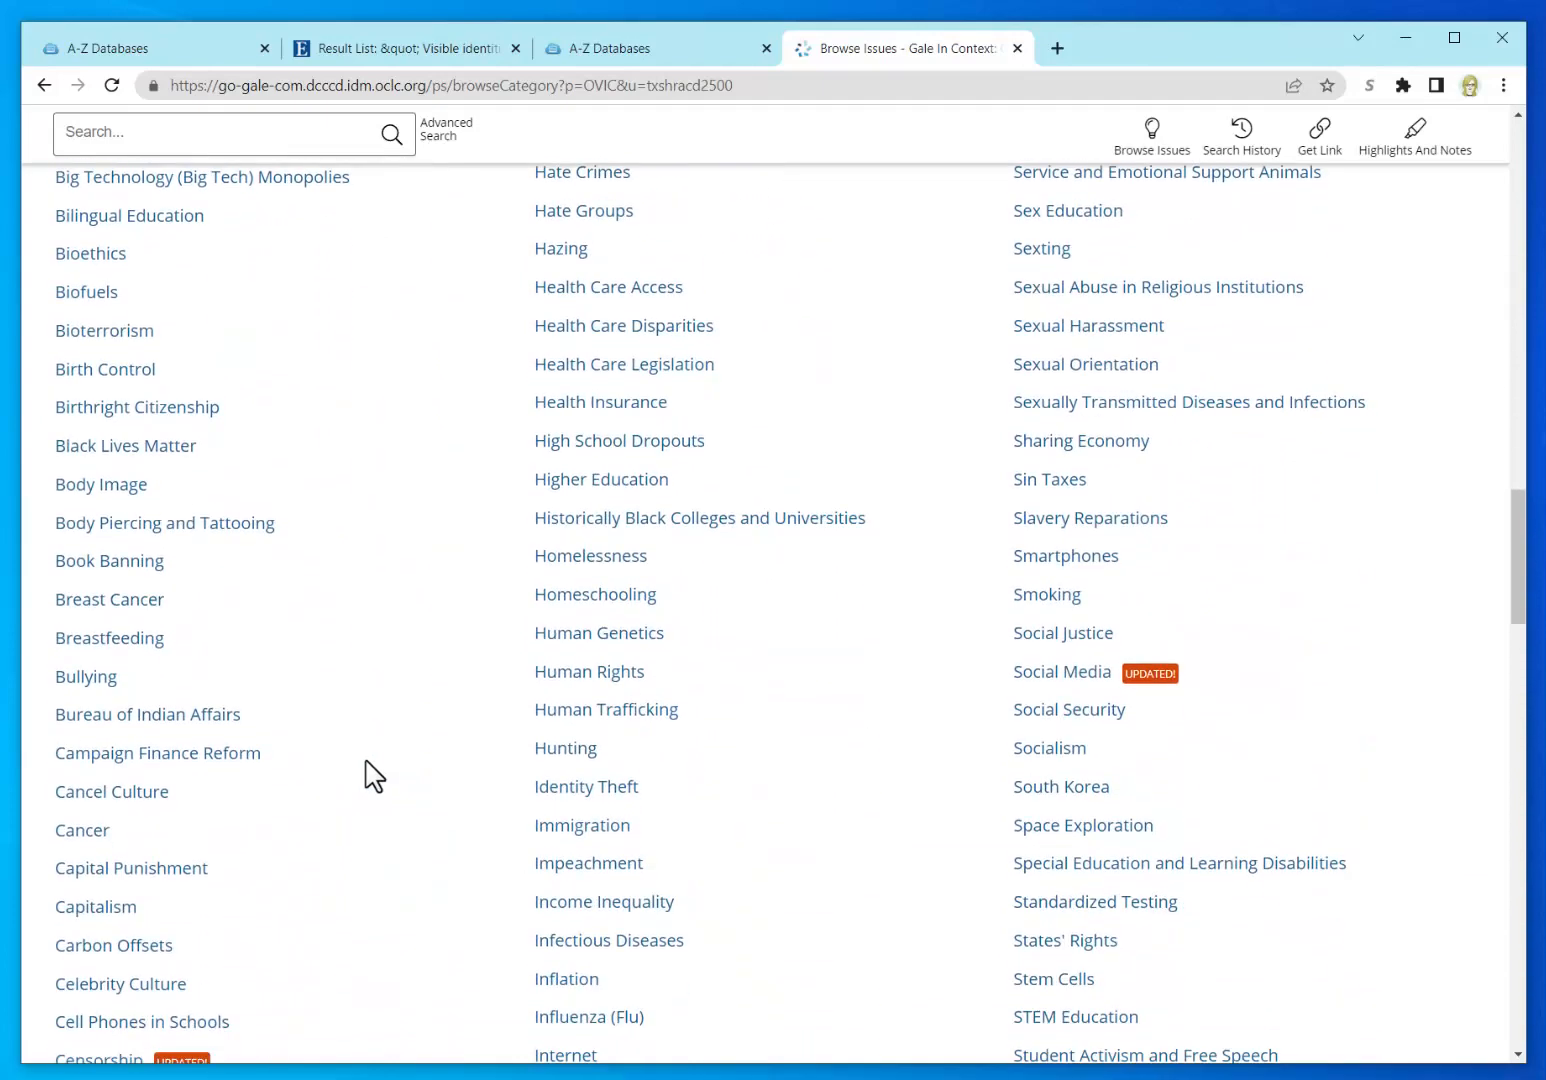
pyautogui.scroll(-1, 375, 776)
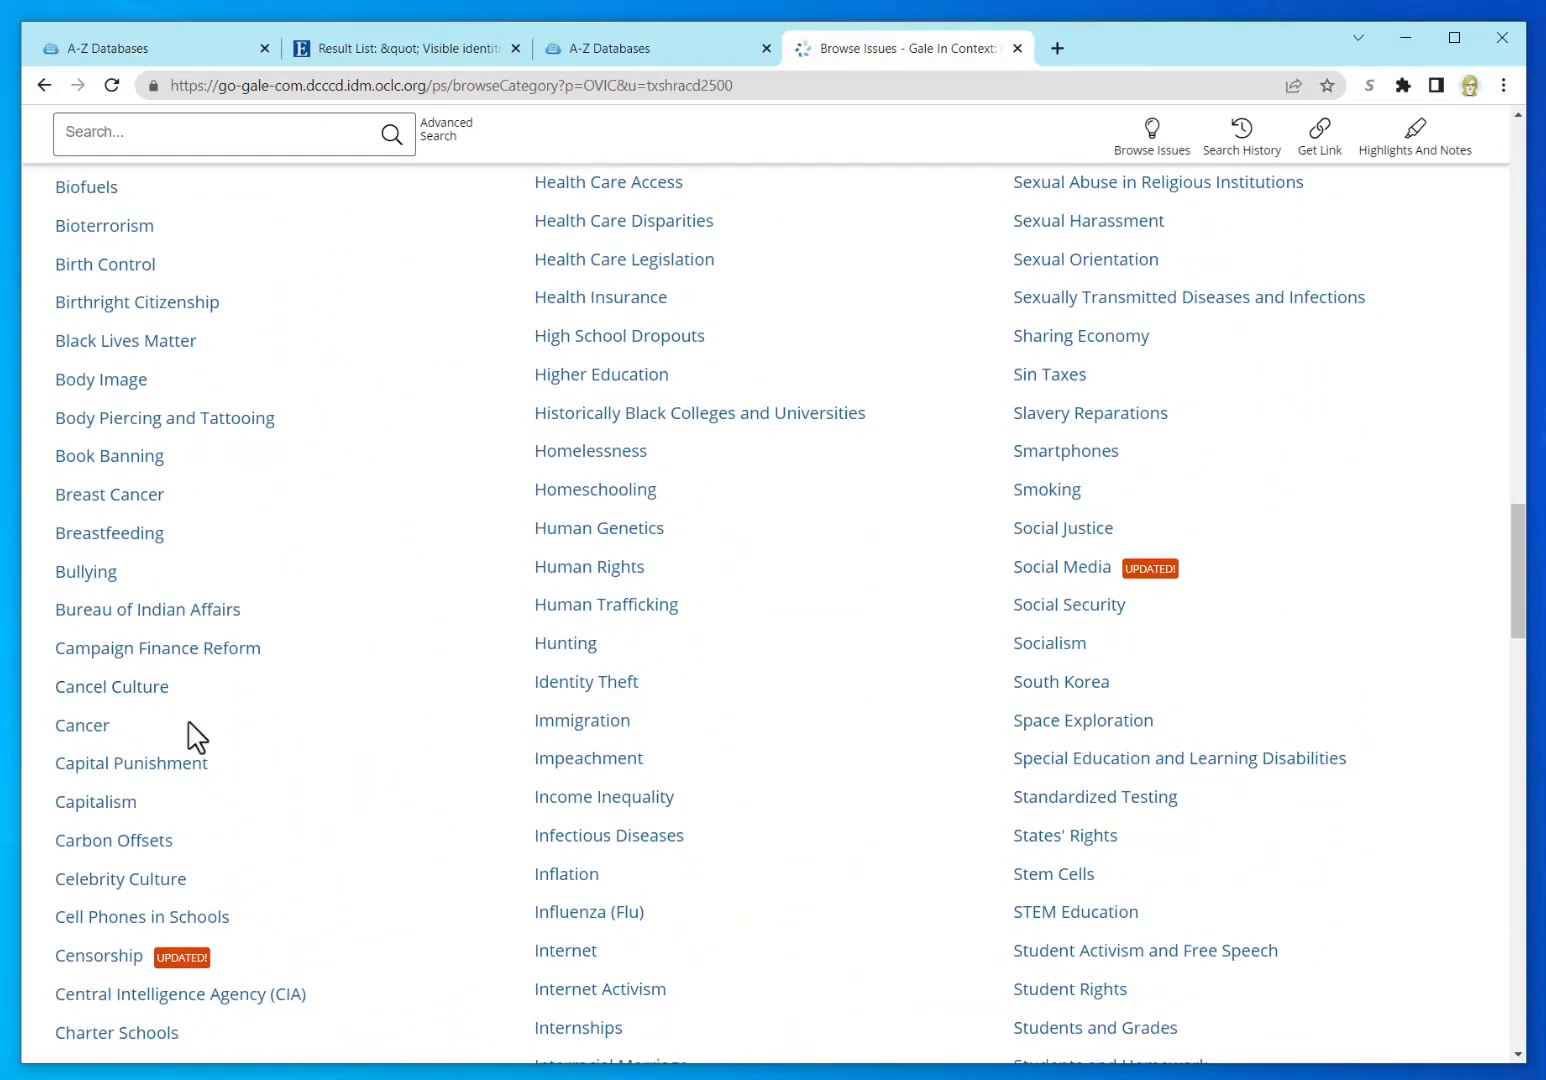
pyautogui.scroll(-4, 385, 790)
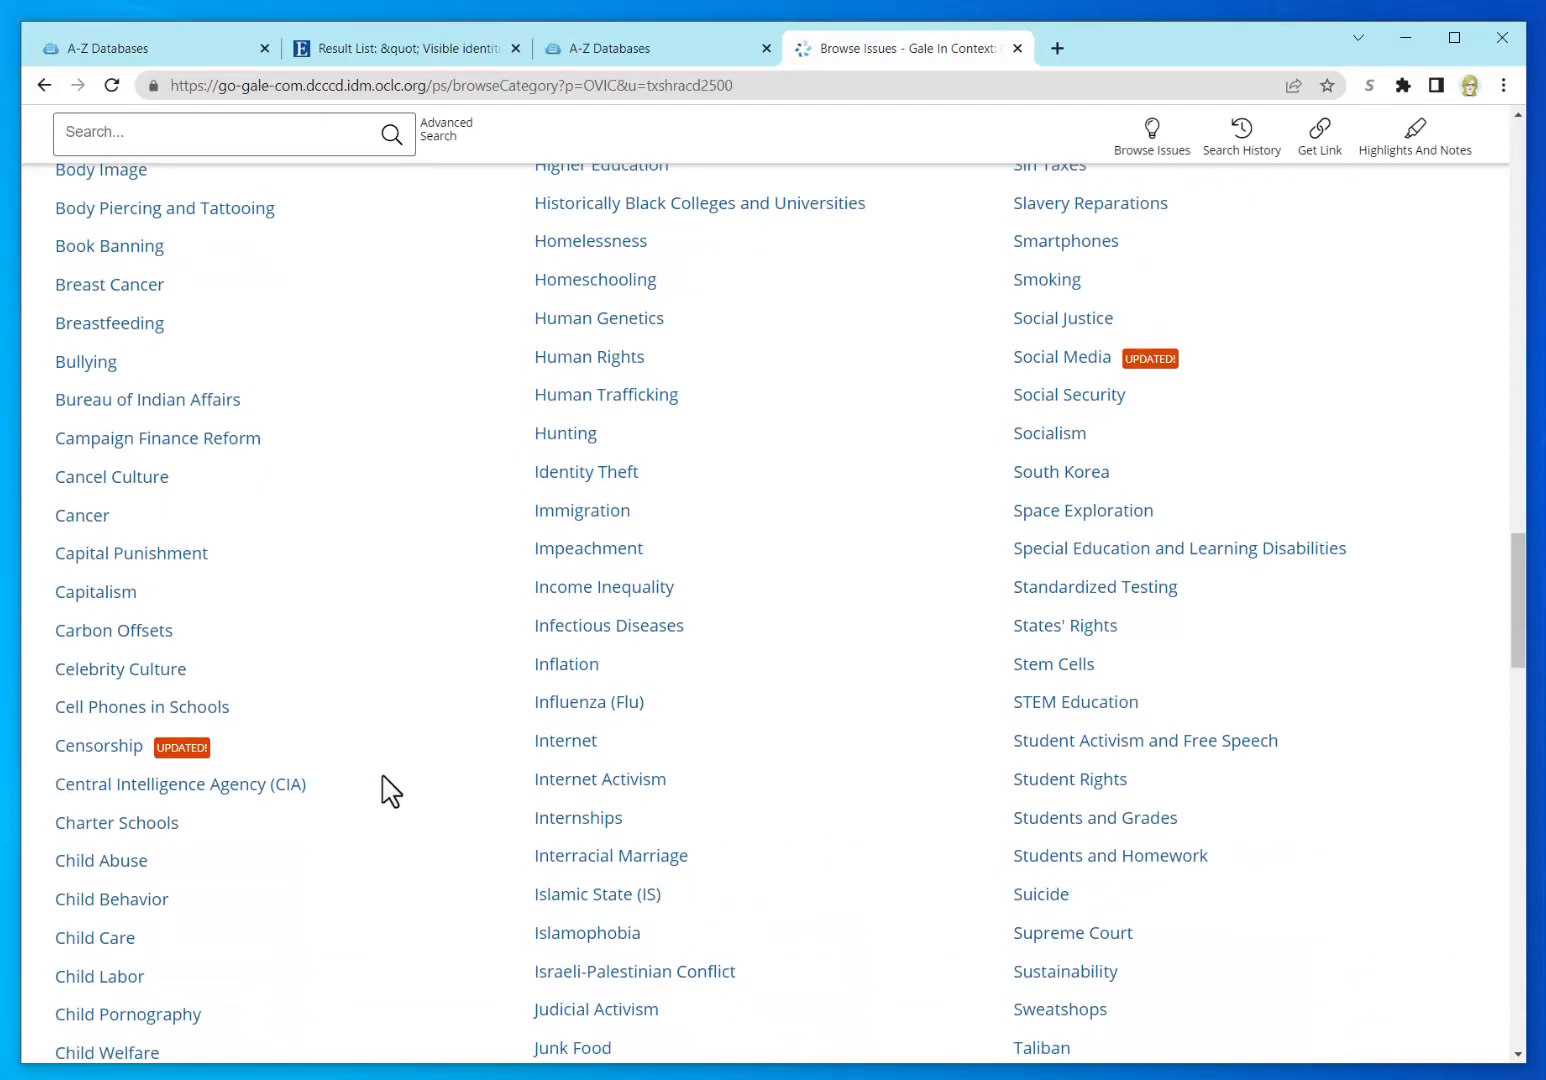
pyautogui.scroll(-3, 383, 785)
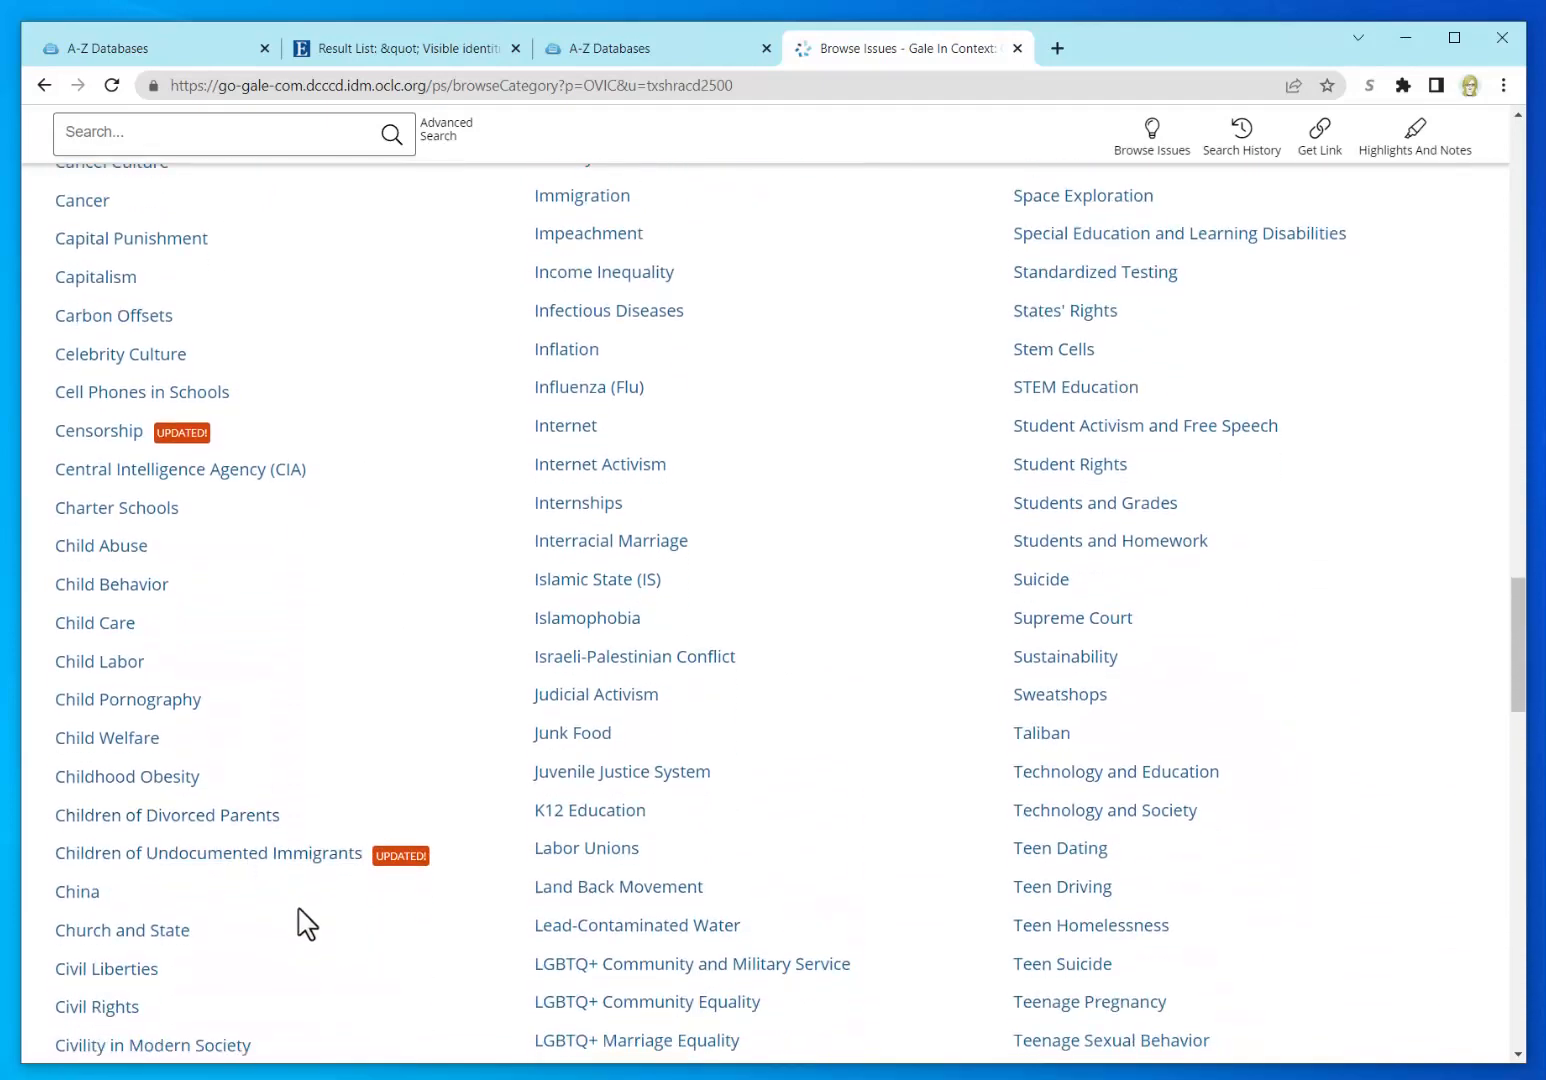
pyautogui.scroll(-3, 340, 948)
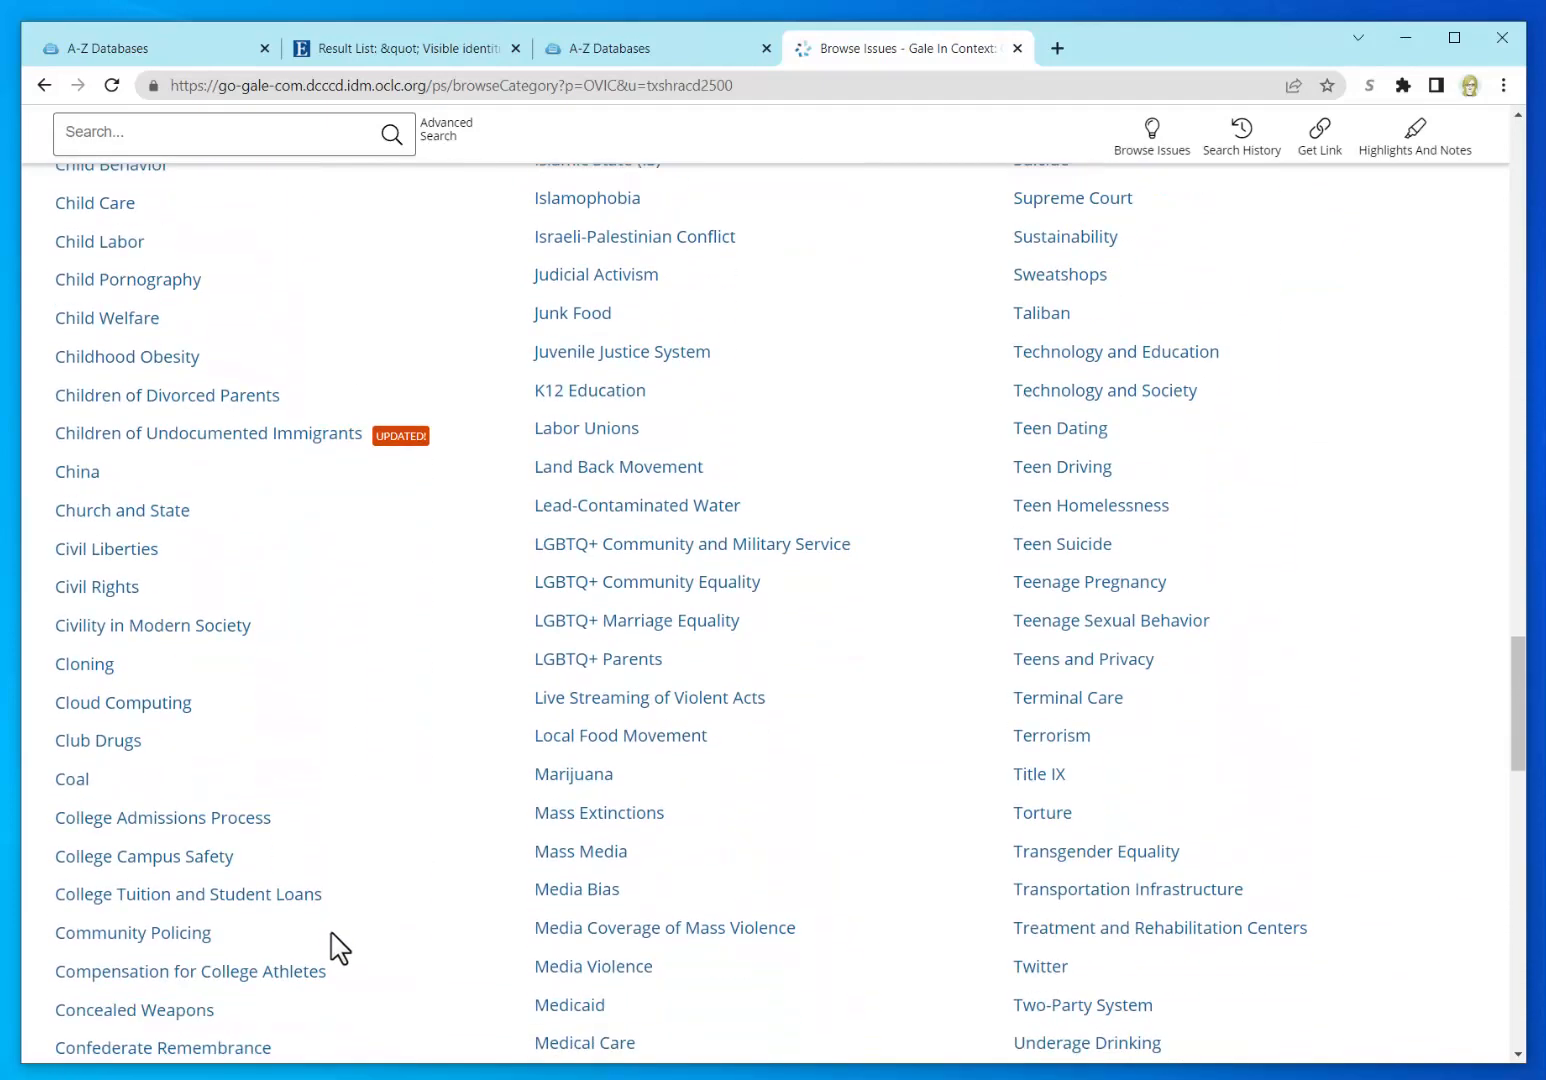
pyautogui.scroll(-3, 374, 945)
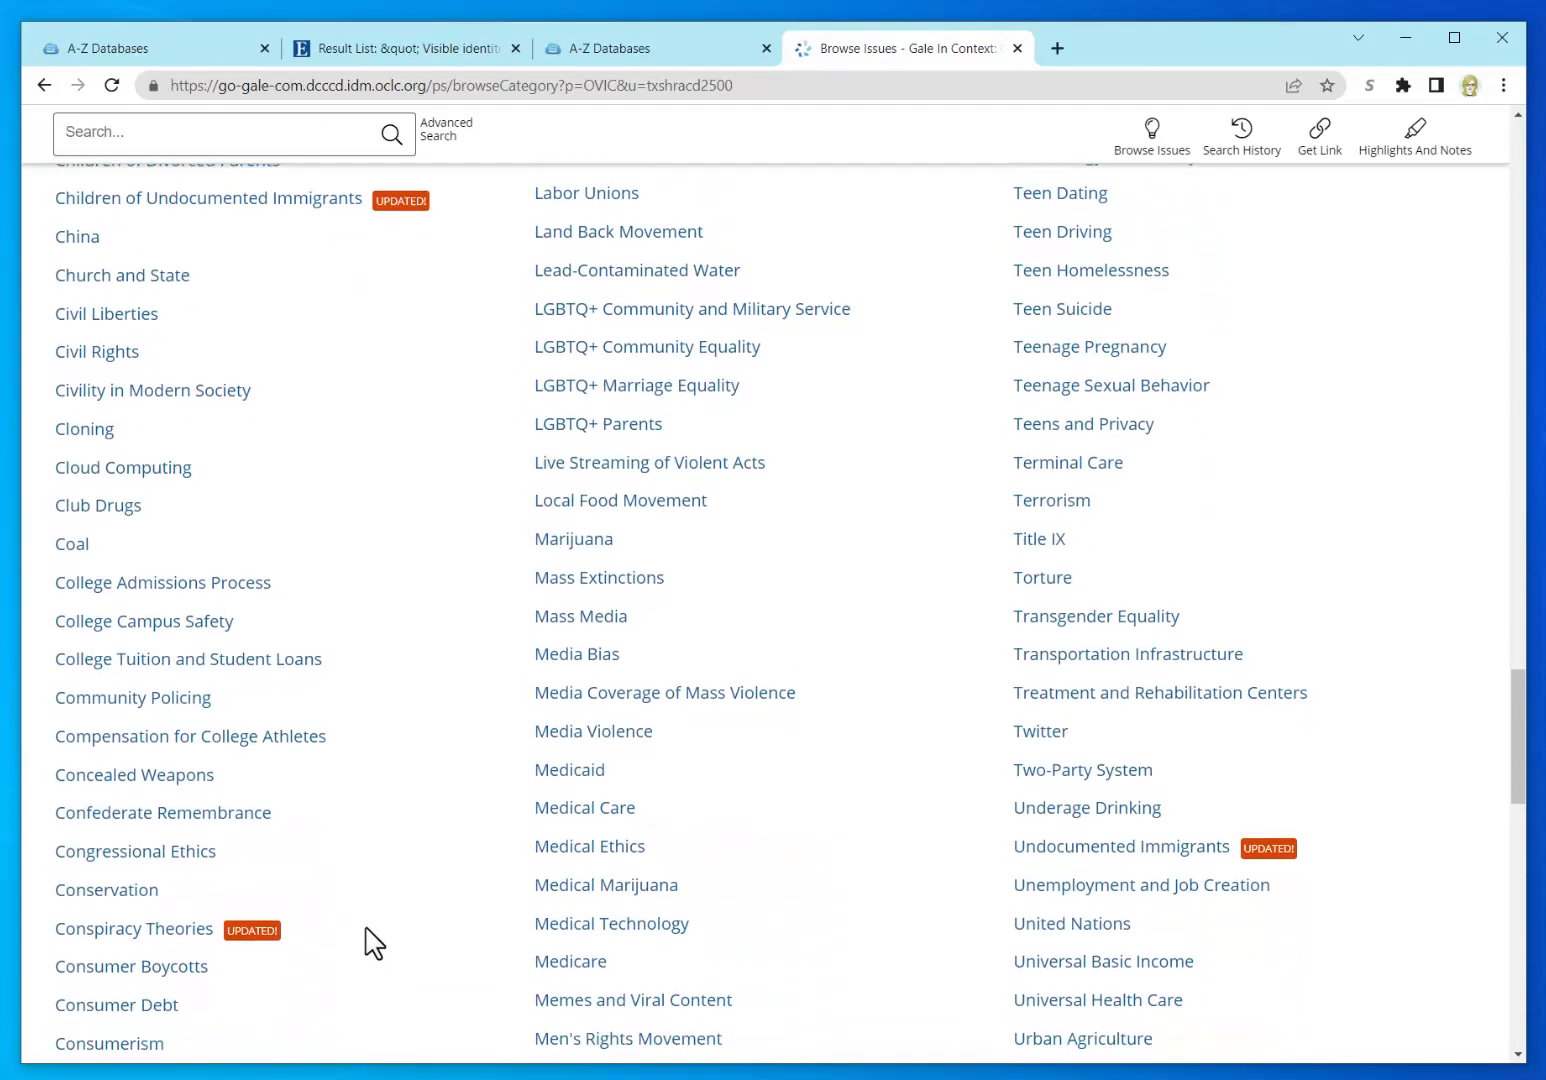
pyautogui.scroll(-3, 374, 943)
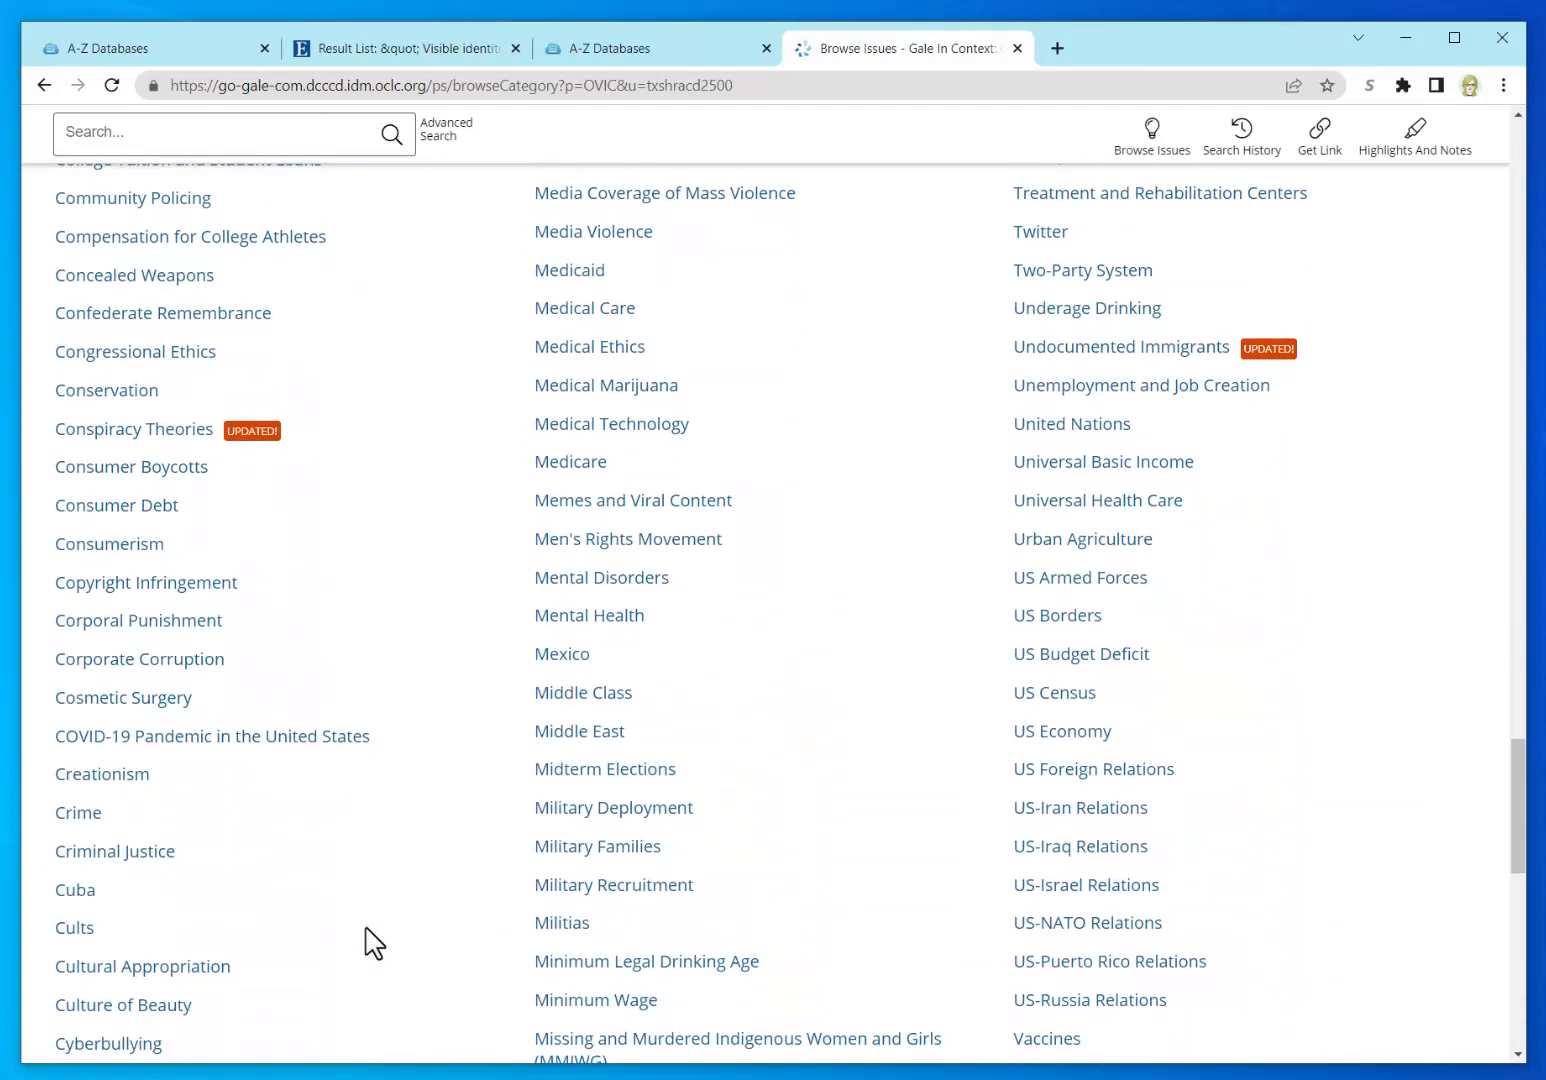
pyautogui.scroll(-1, 374, 943)
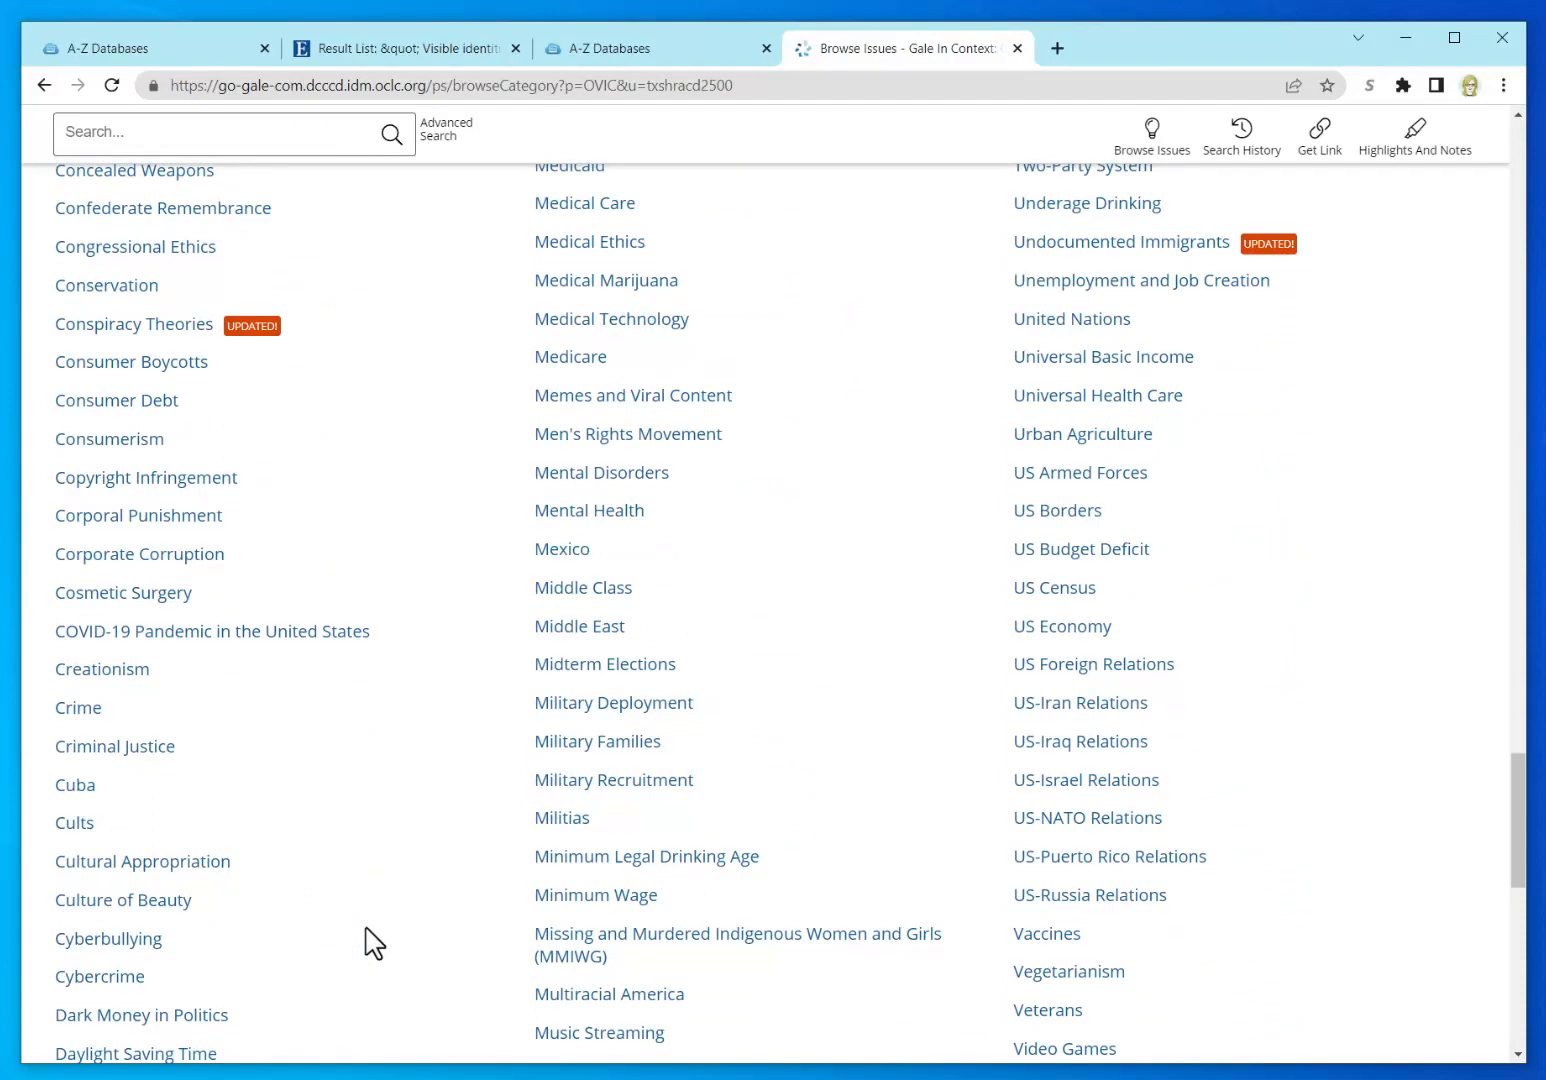
pyautogui.click(218, 864)
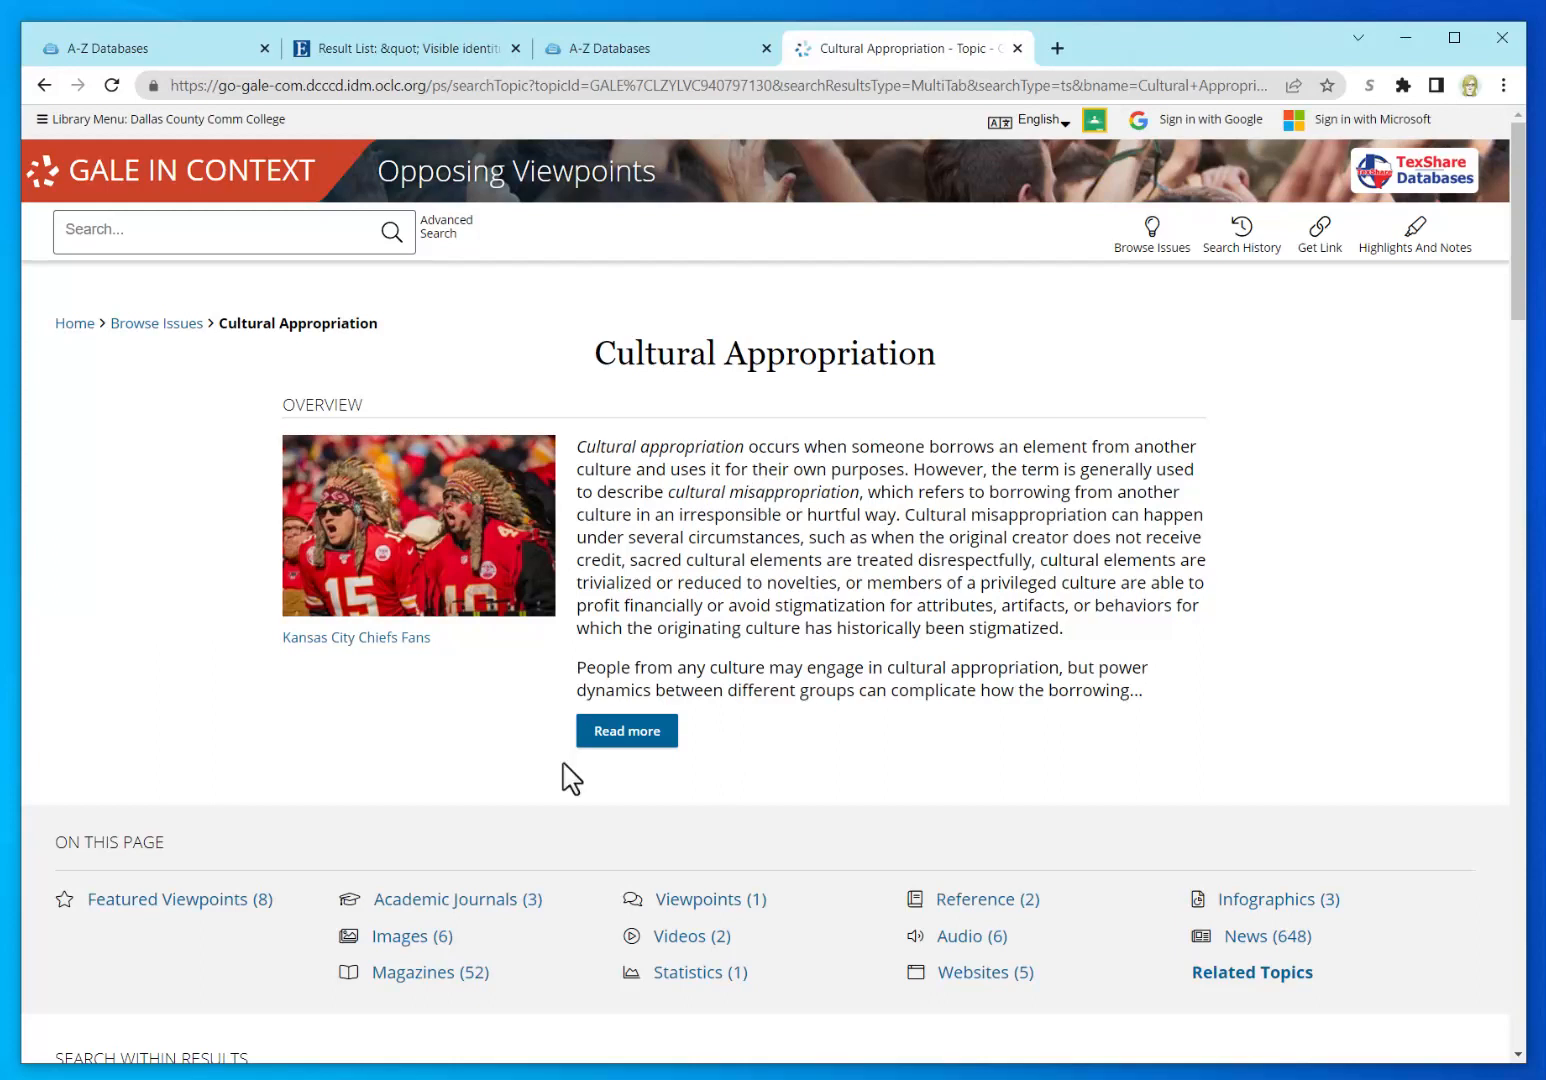
# Step: Let the Cultural Appropriation page load, then put the cursor in the top Search box
pyautogui.click(185, 231)
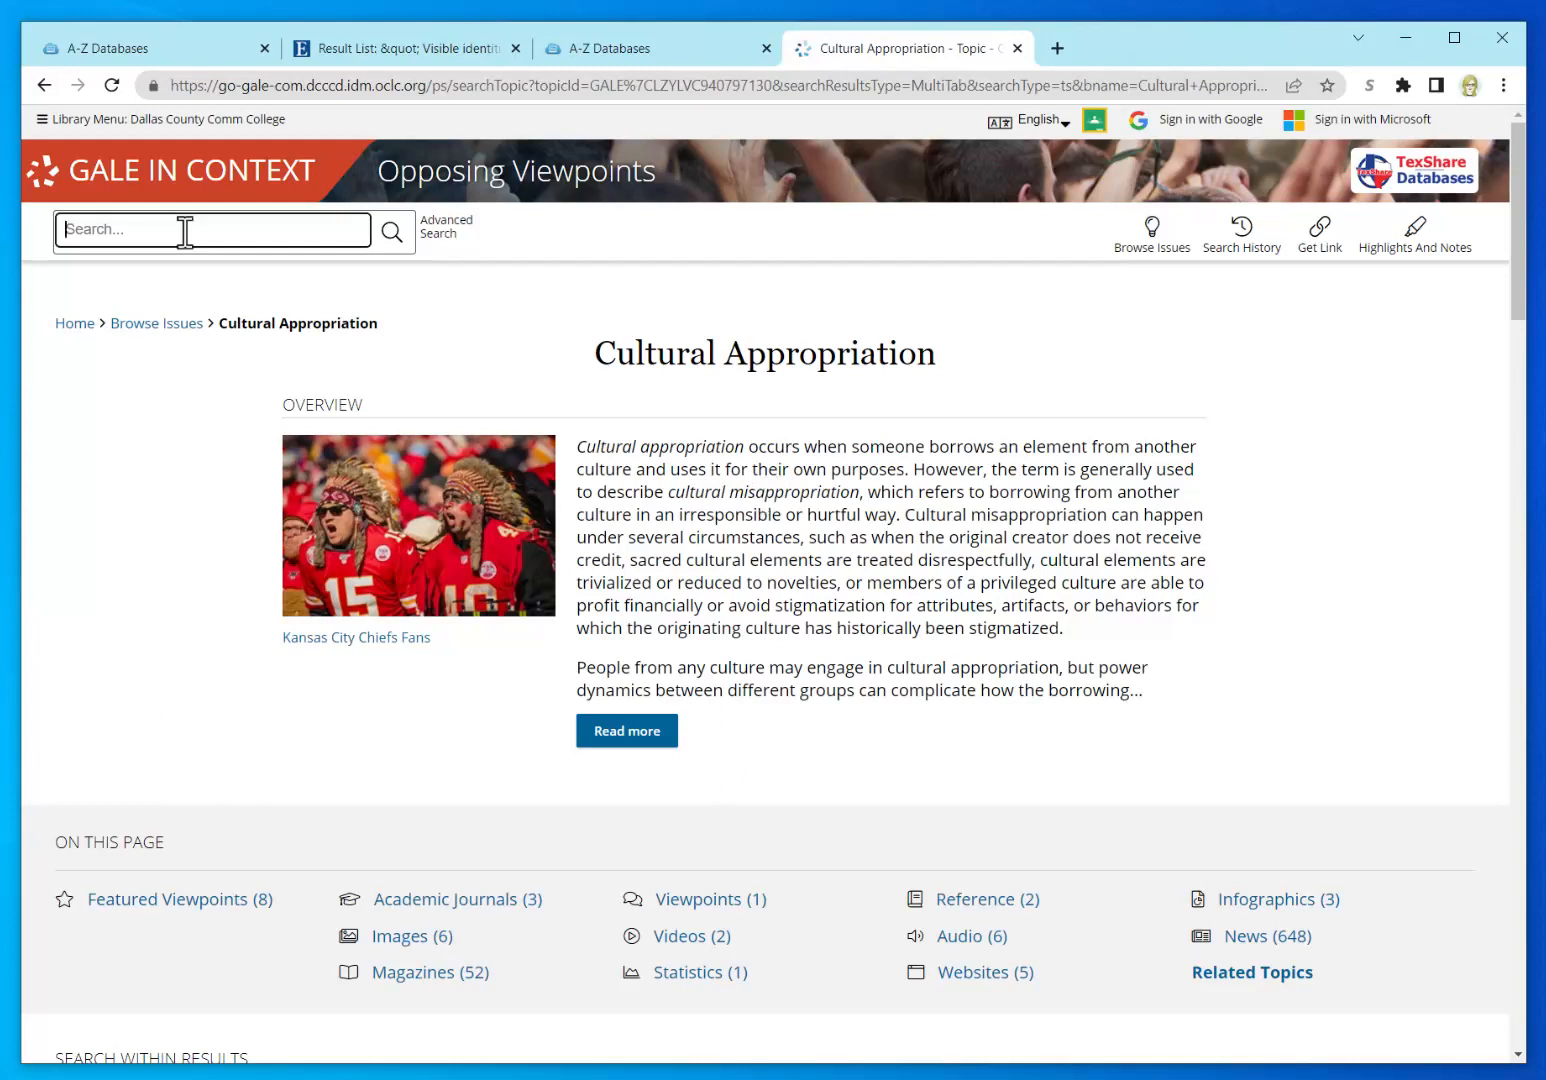
# Step: Run a keyword search for 'racial oppression' across all content types
pyautogui.write('cultural oppress')
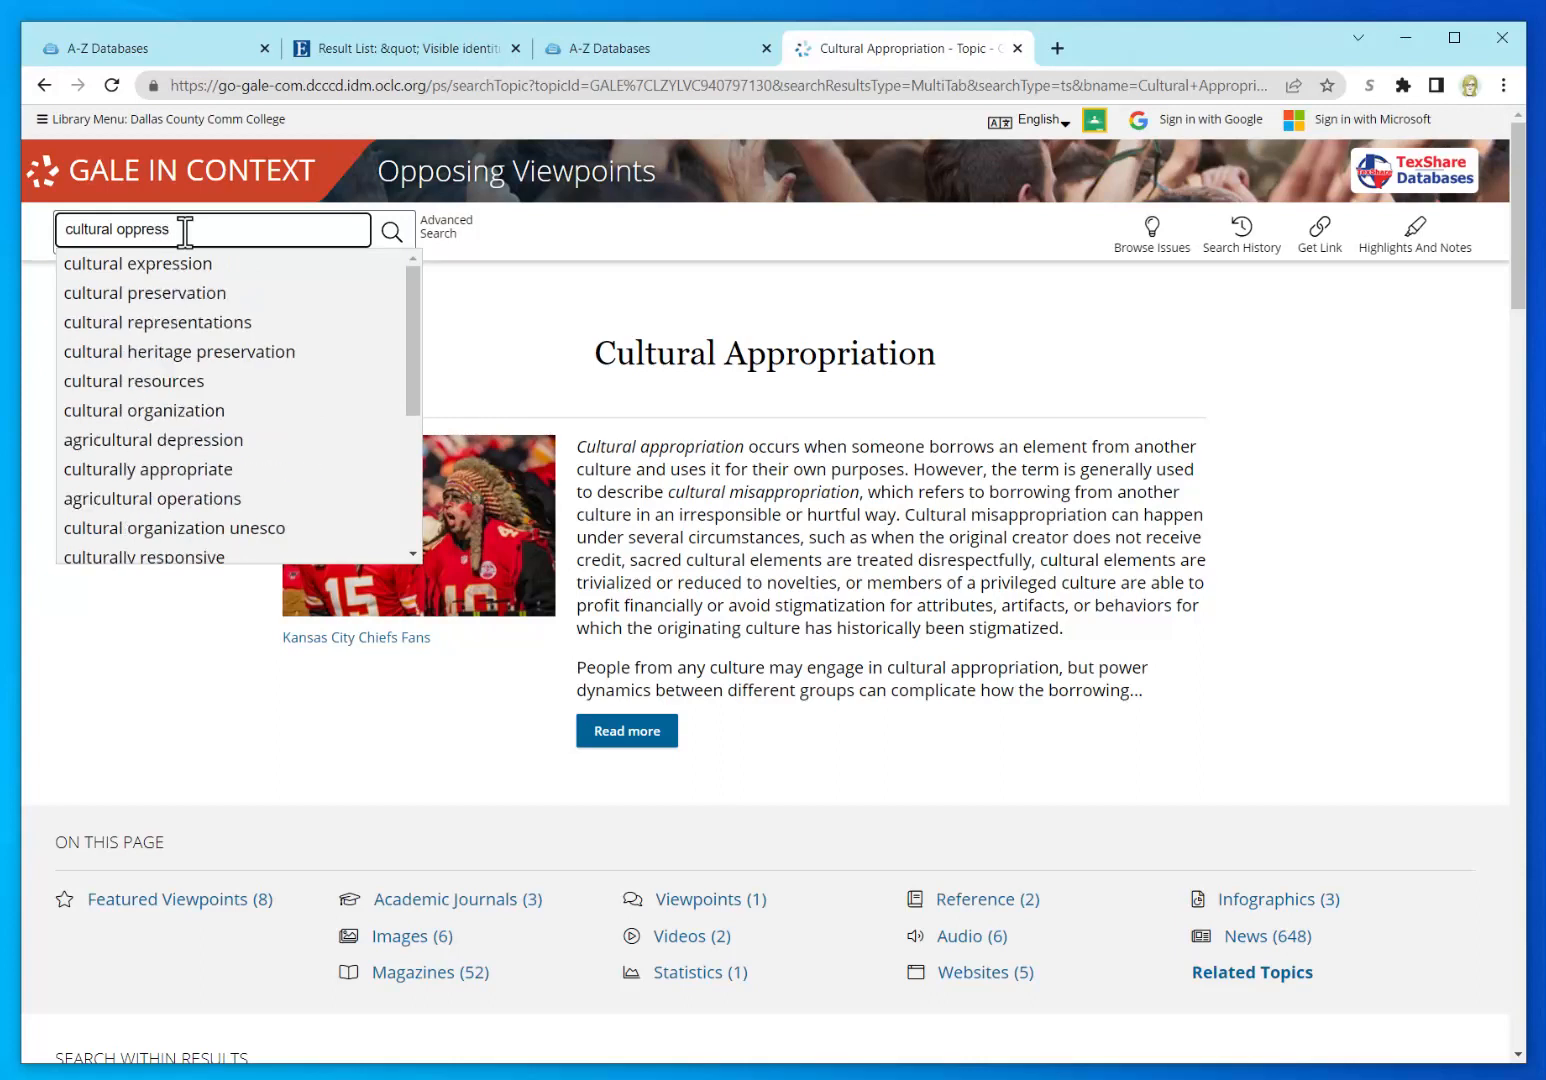
pyautogui.write('n')
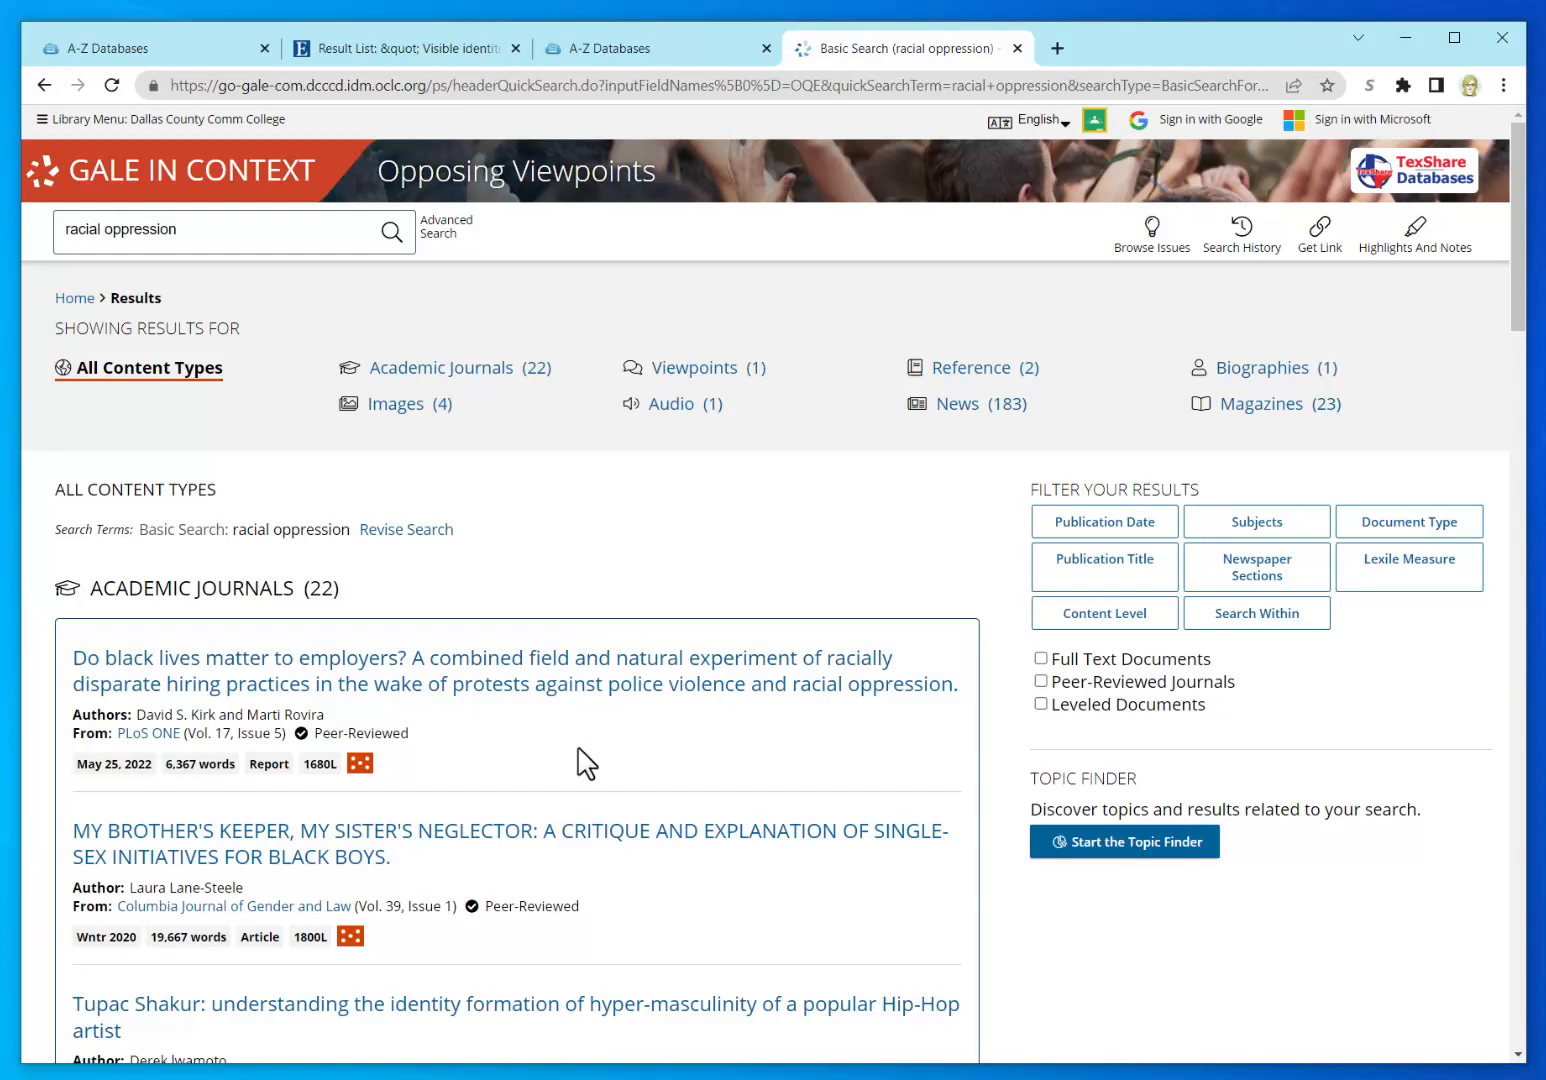
# Step: Filter the results to Academic Journals and sort them newest first
pyautogui.scroll(-3, 587, 765)
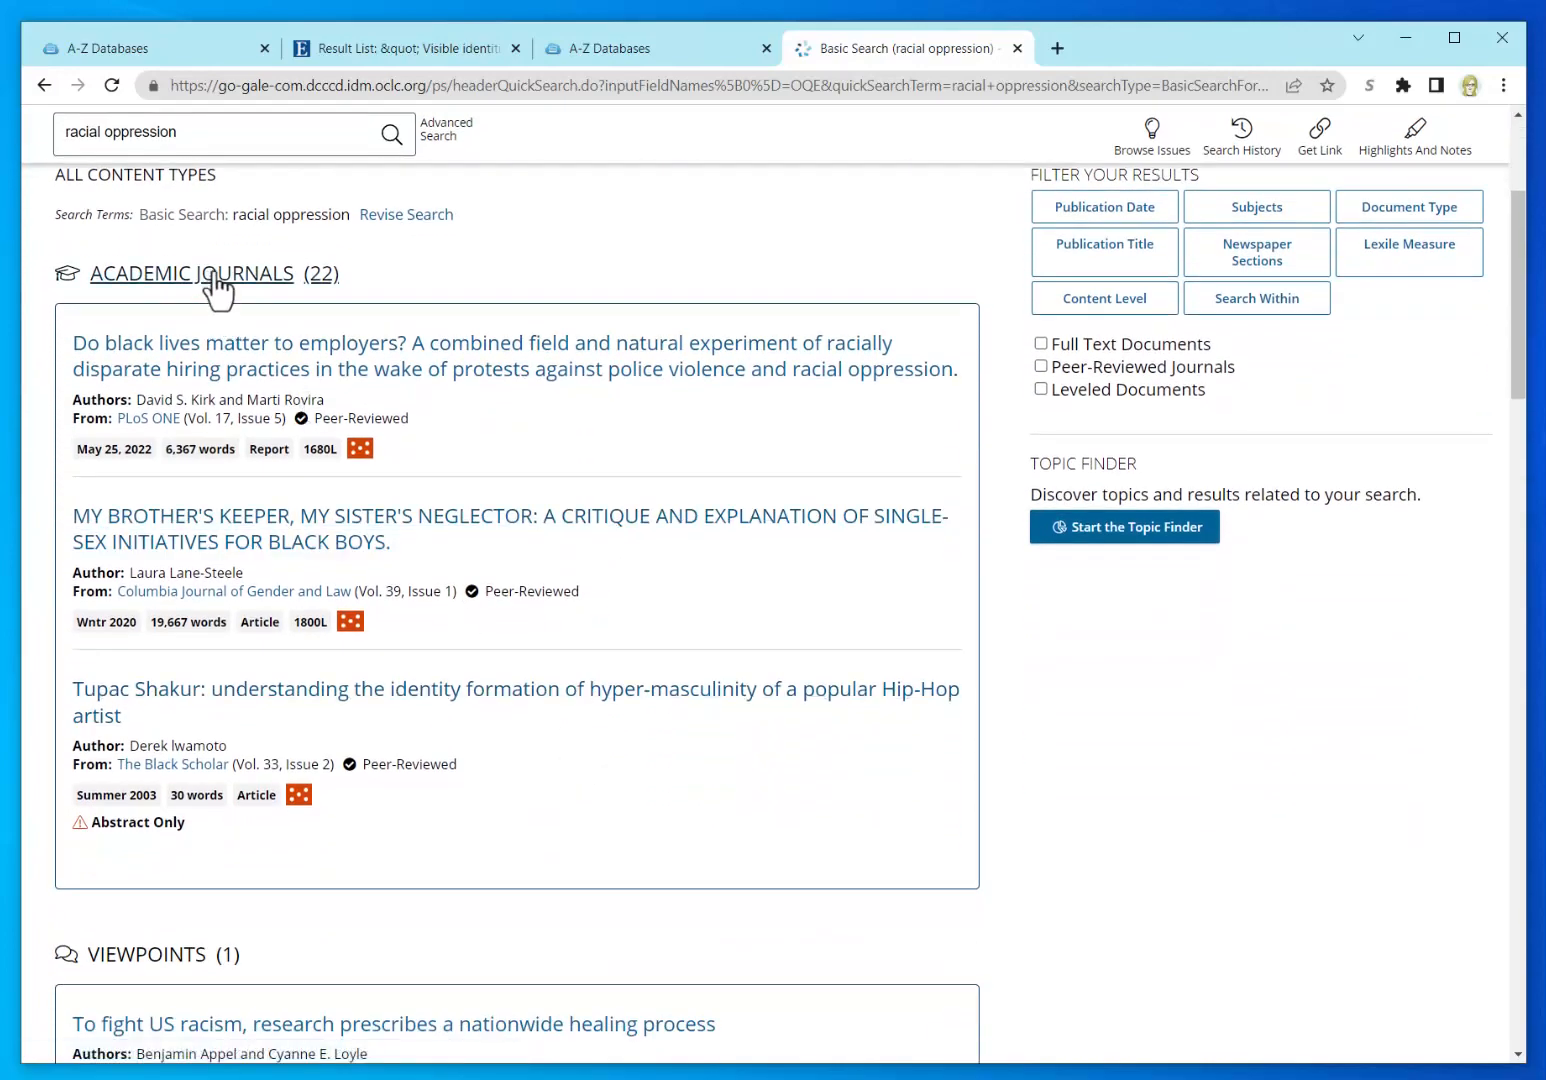
pyautogui.click(320, 282)
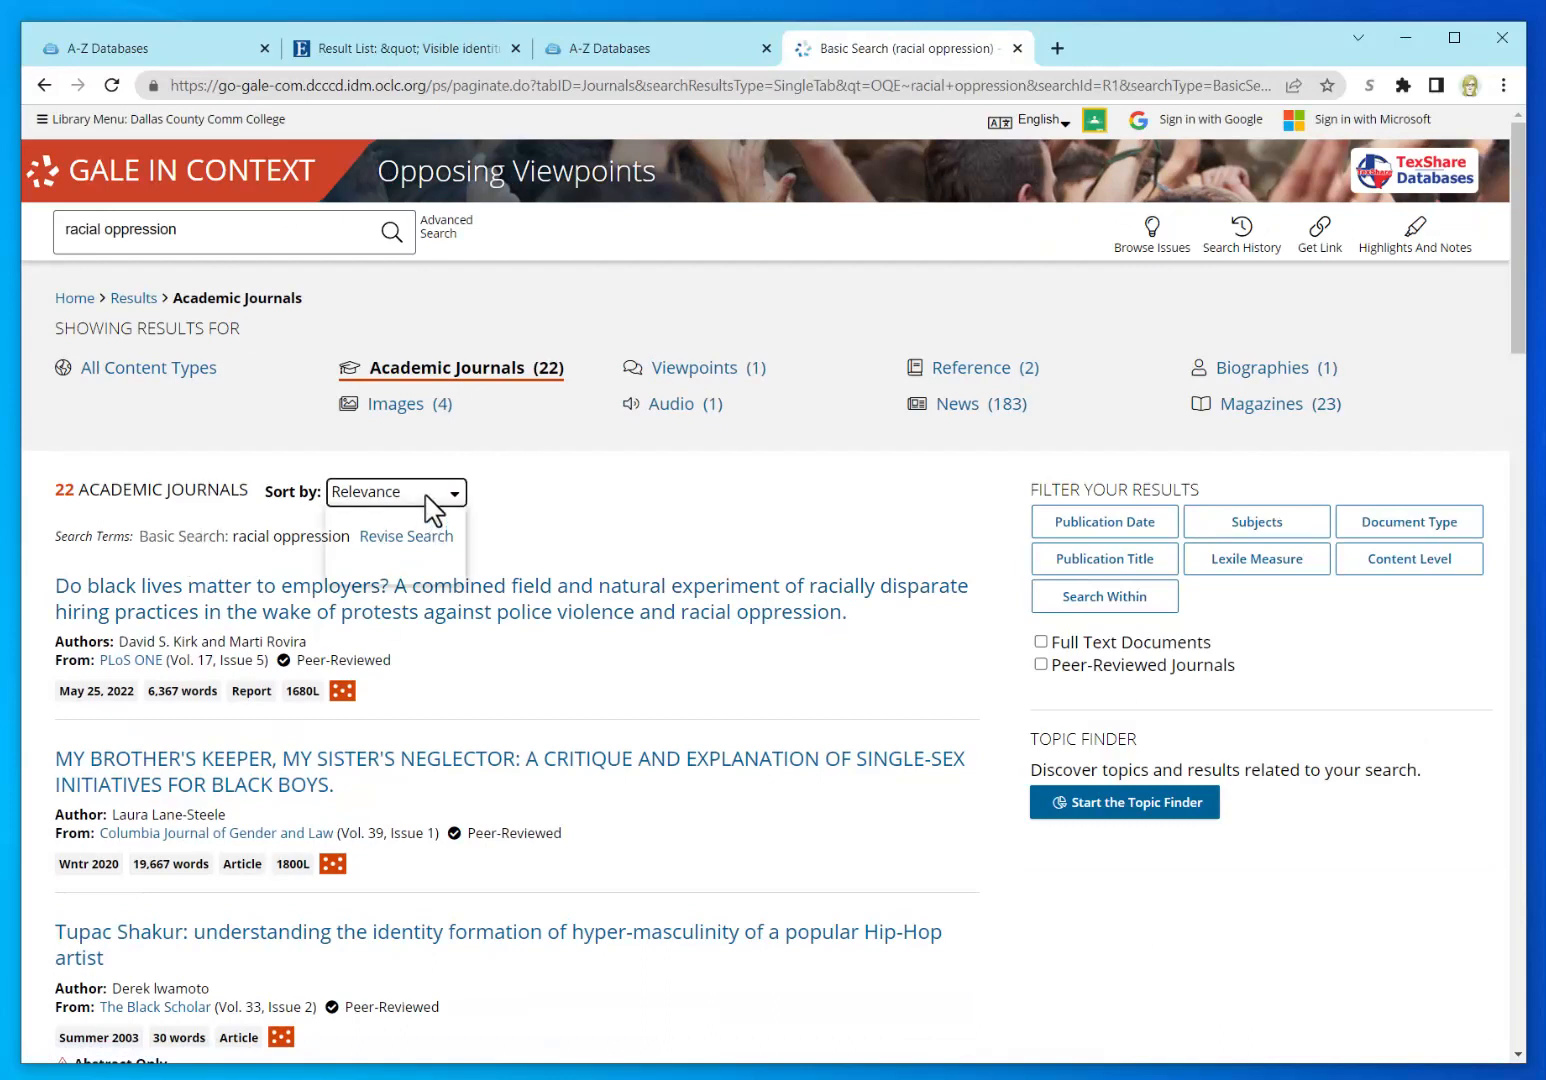
pyautogui.click(424, 495)
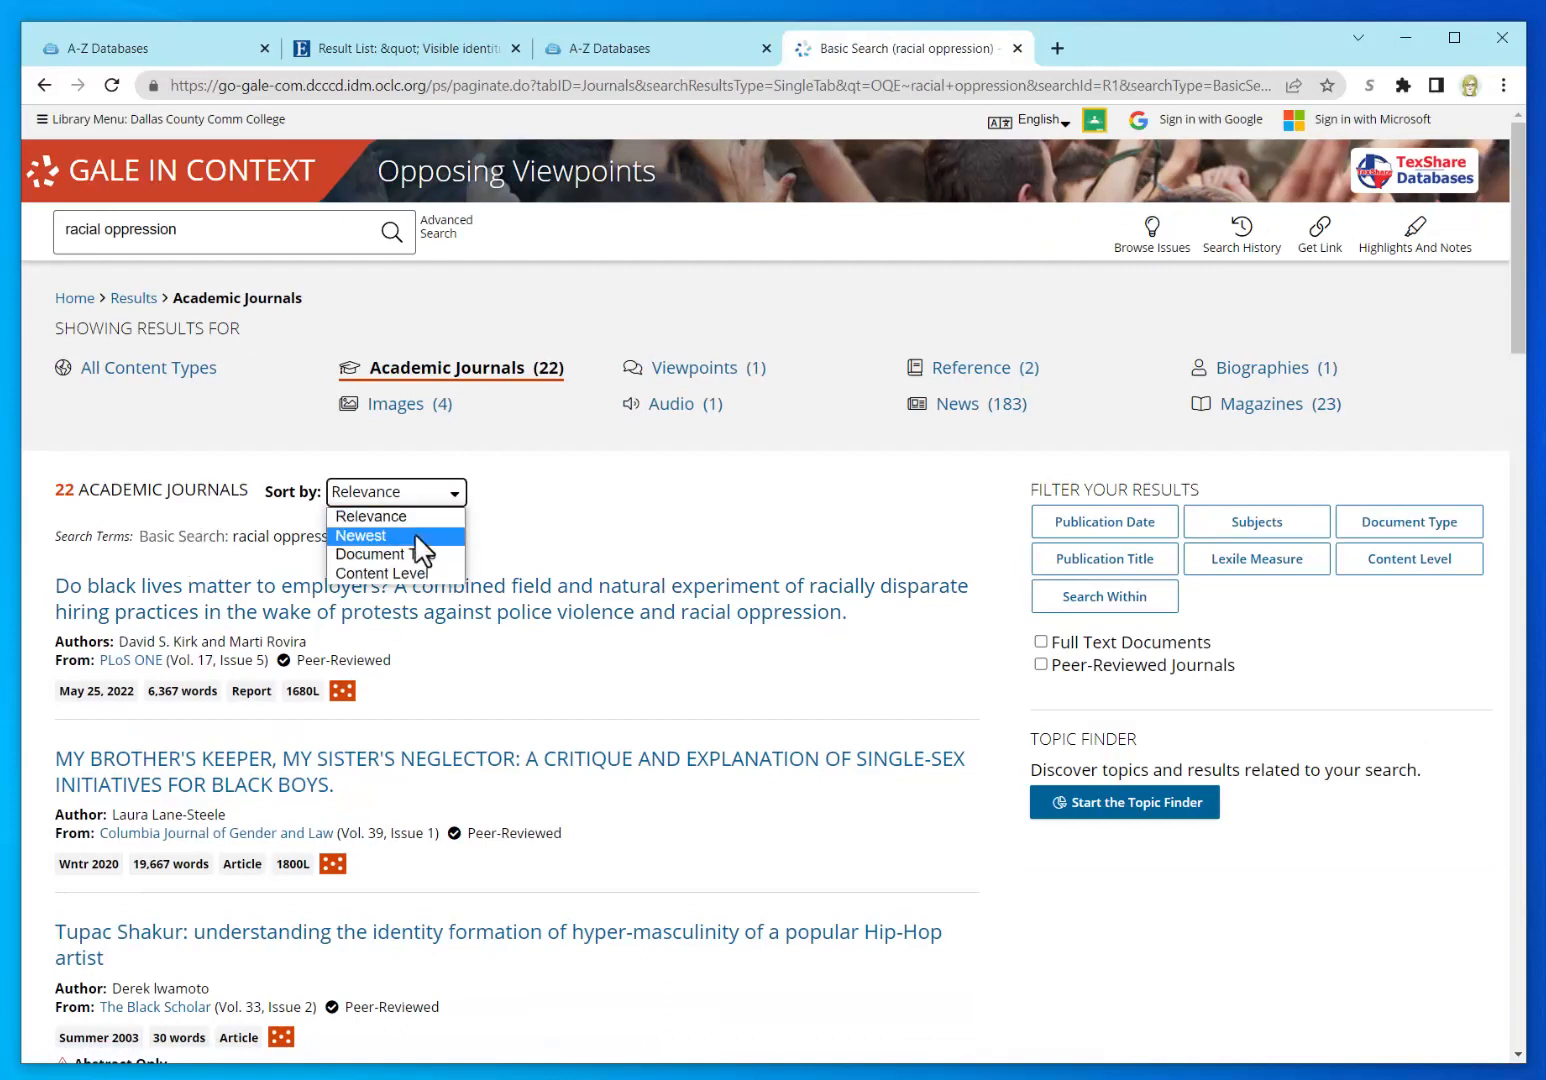
pyautogui.click(414, 533)
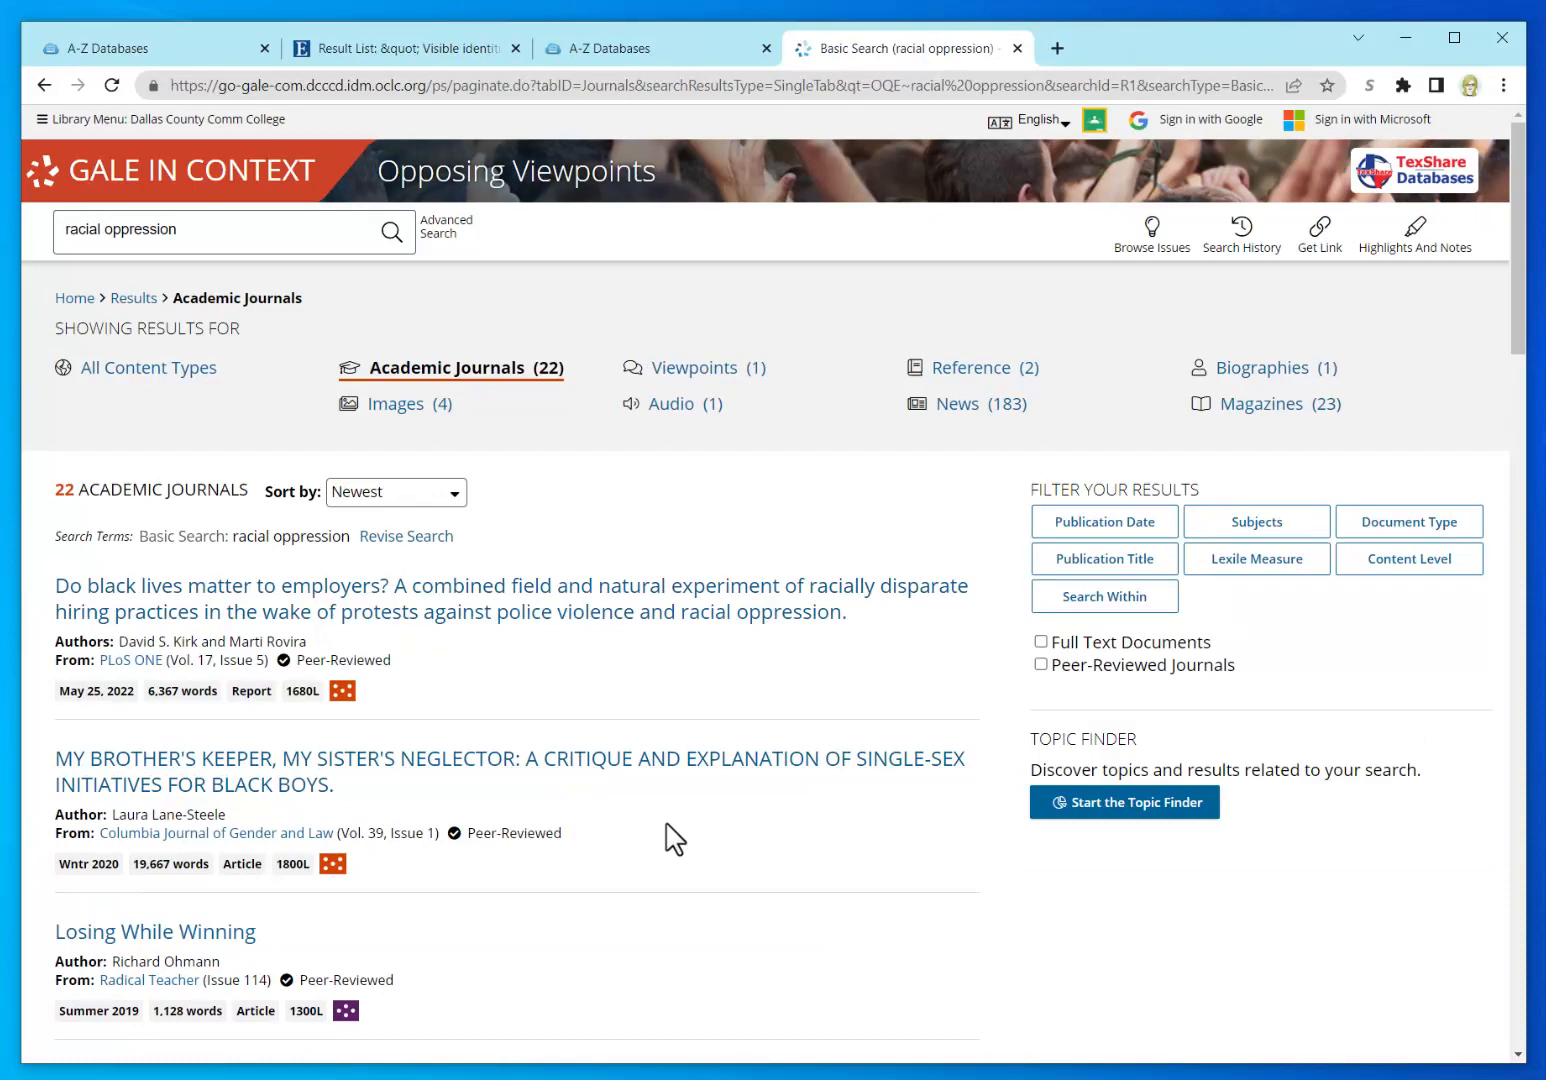
# Step: Open the 'Multidimensional approaches to examining gender and racial/ethnic stratification in health' essay
pyautogui.scroll(-3, 675, 838)
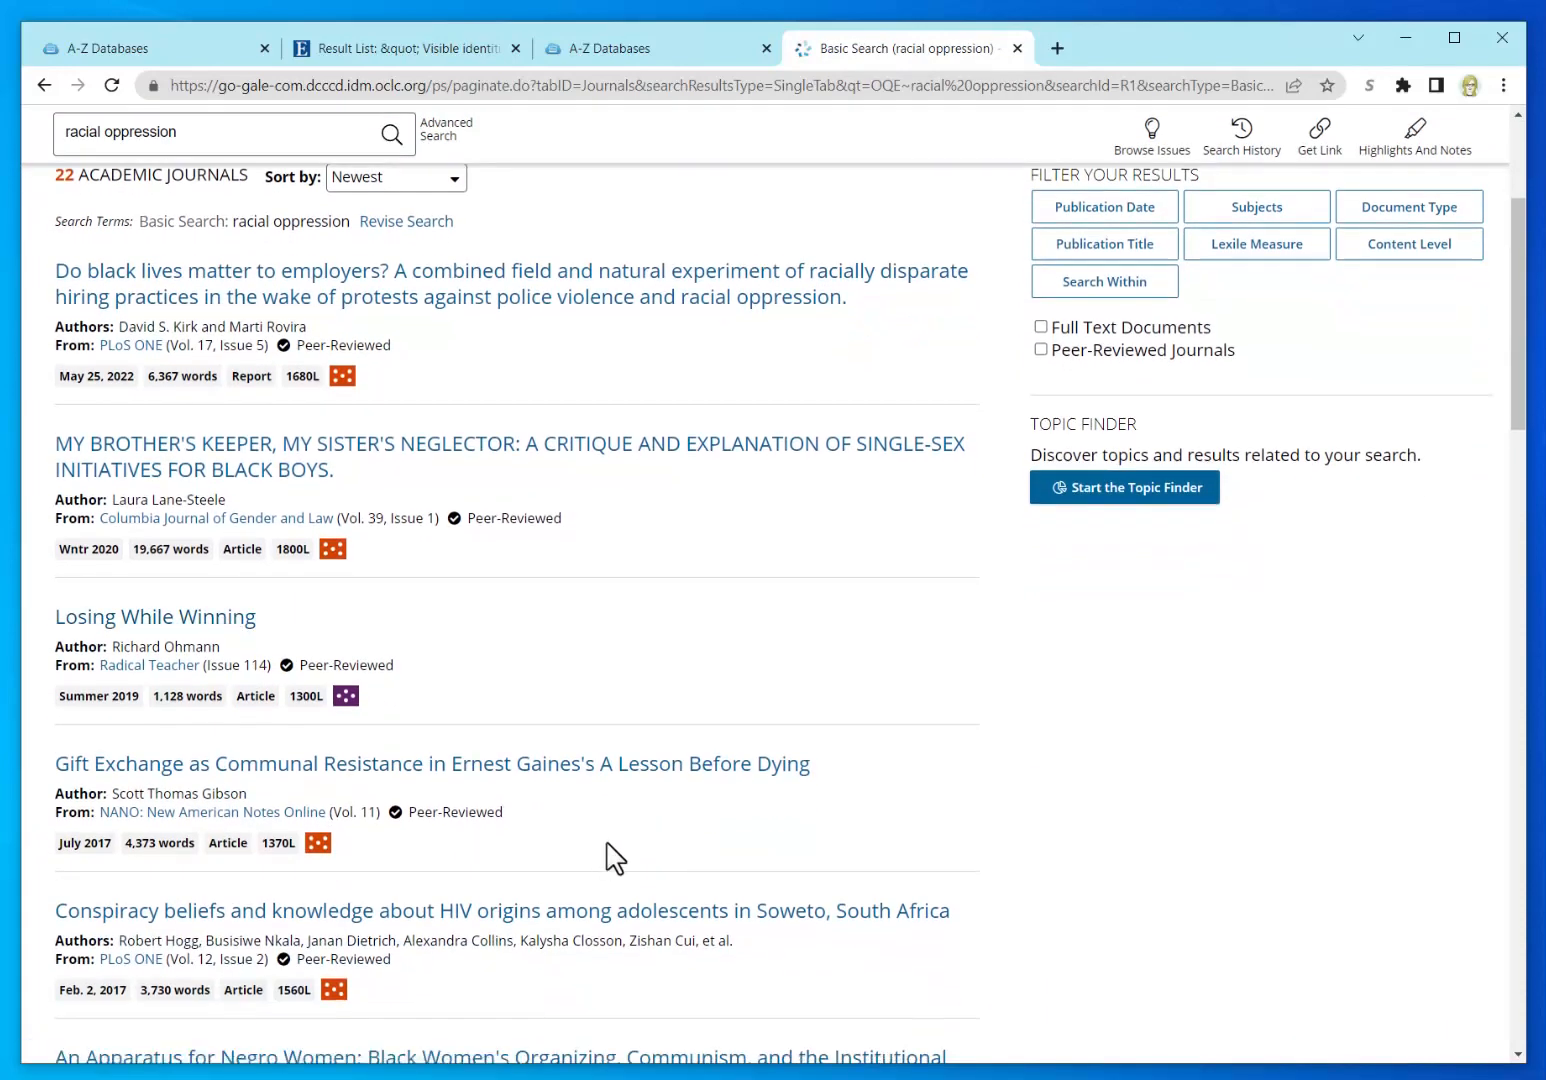
pyautogui.scroll(-3, 612, 857)
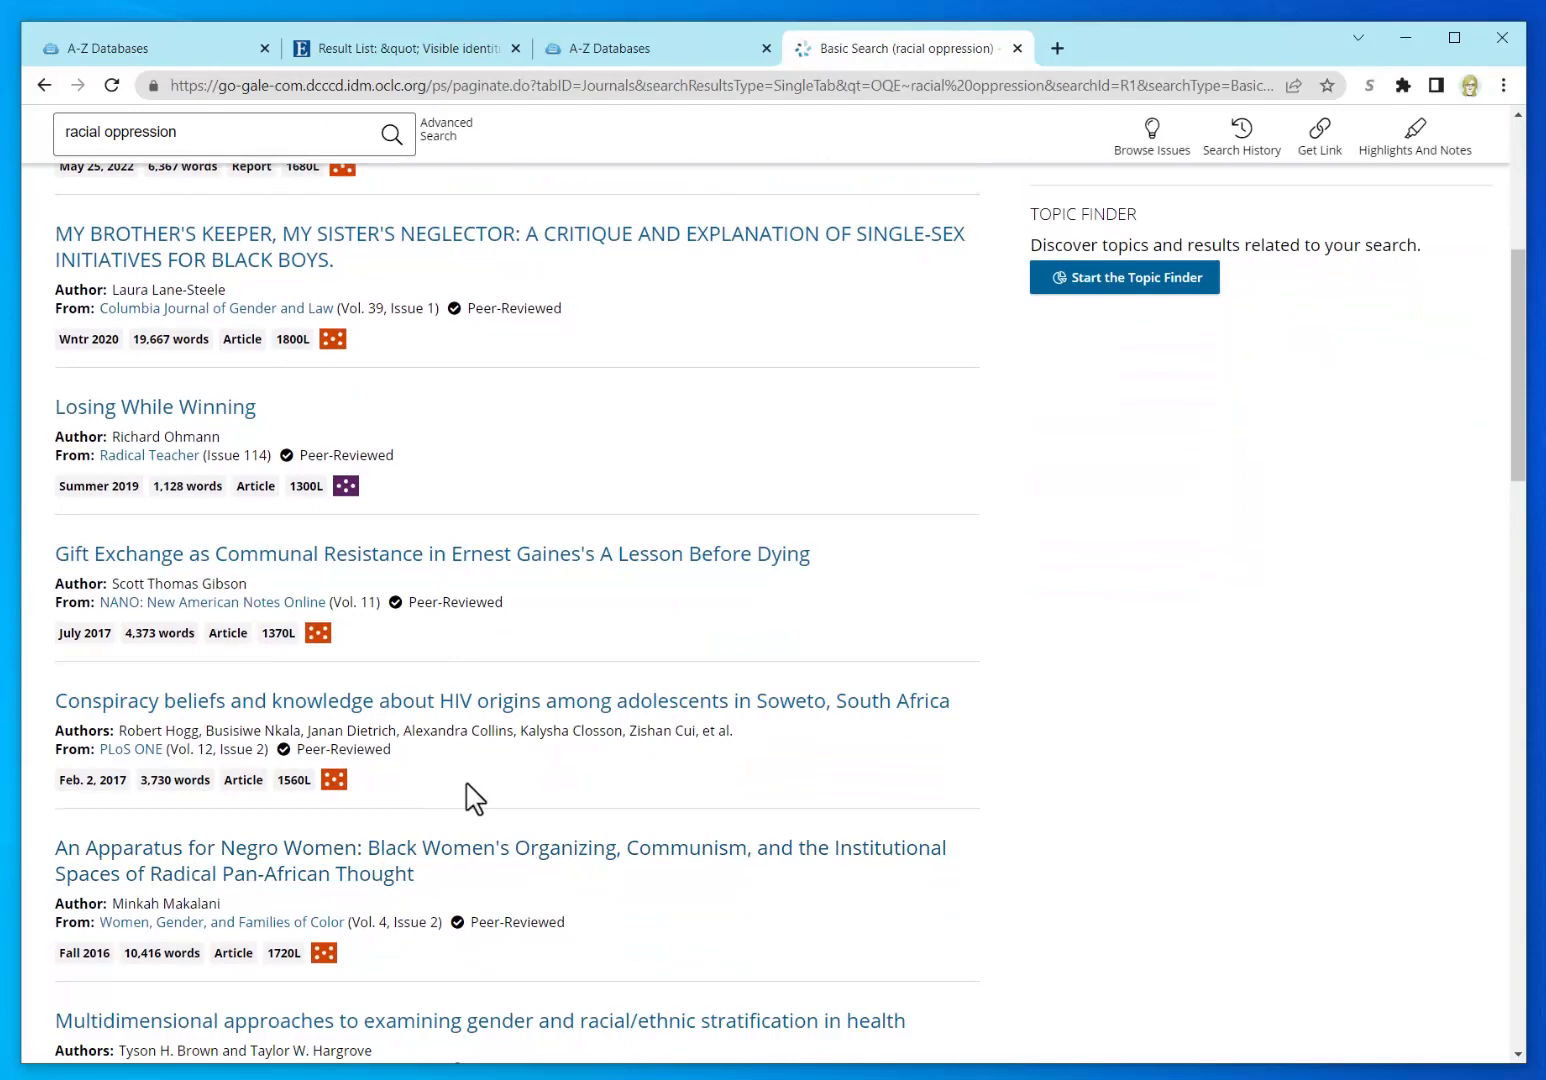
pyautogui.scroll(-1, 466, 790)
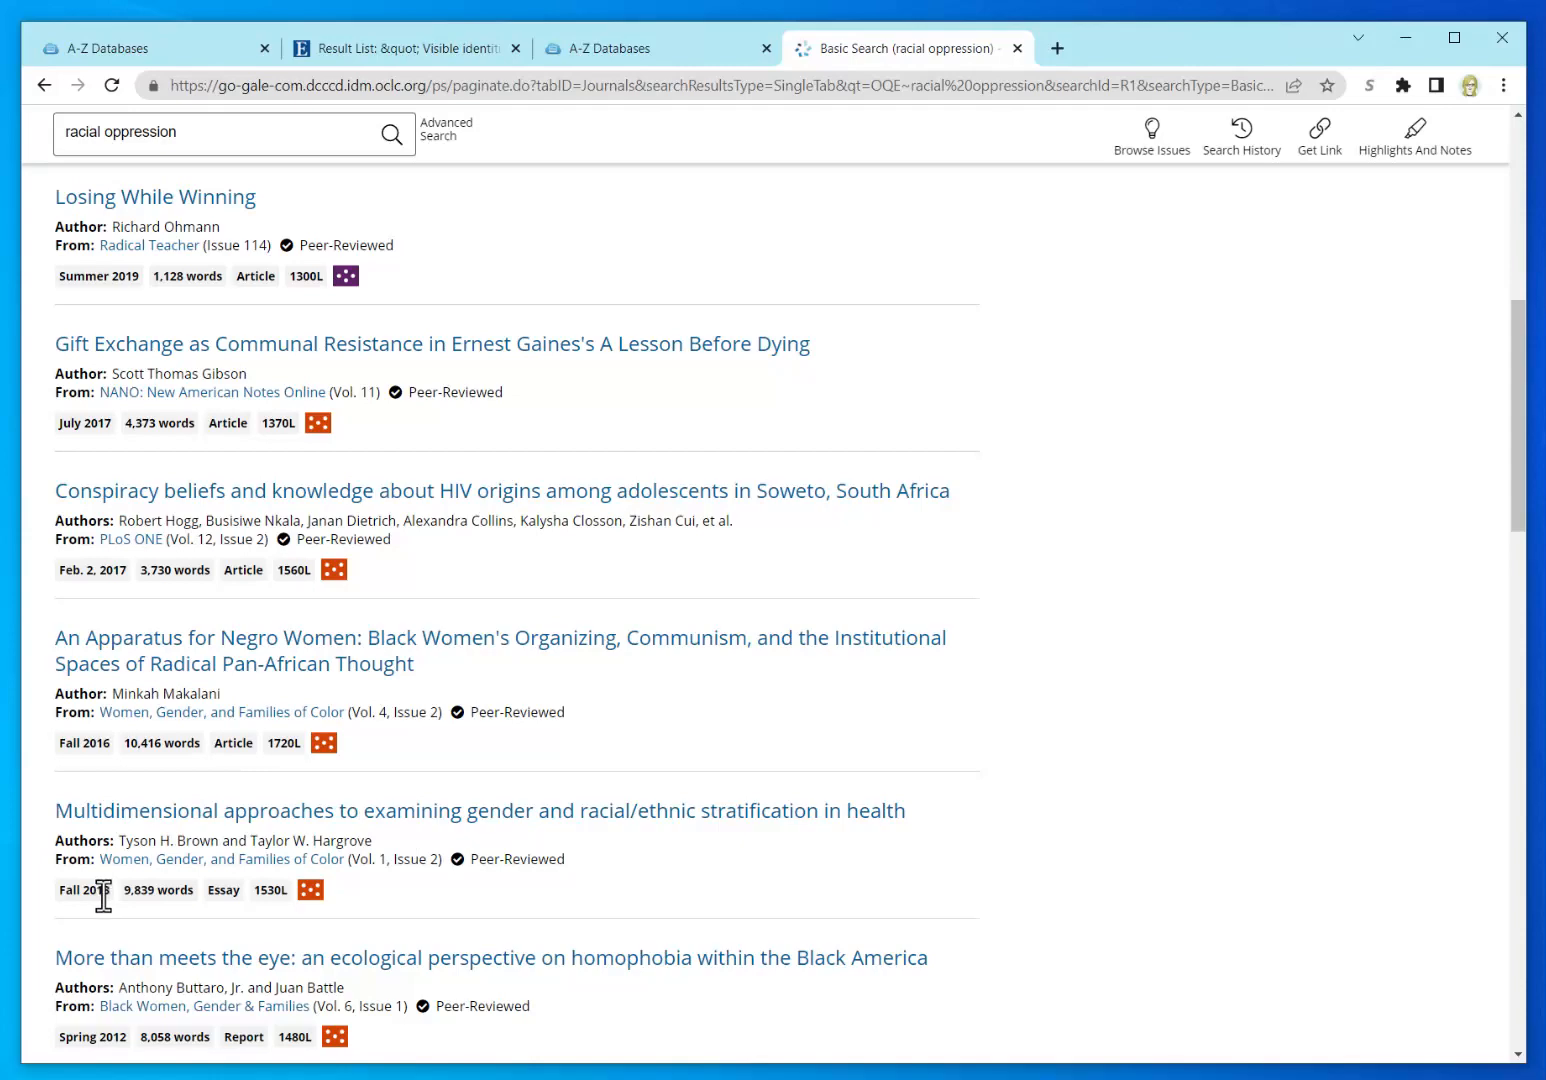
pyautogui.scroll(7, 580, 700)
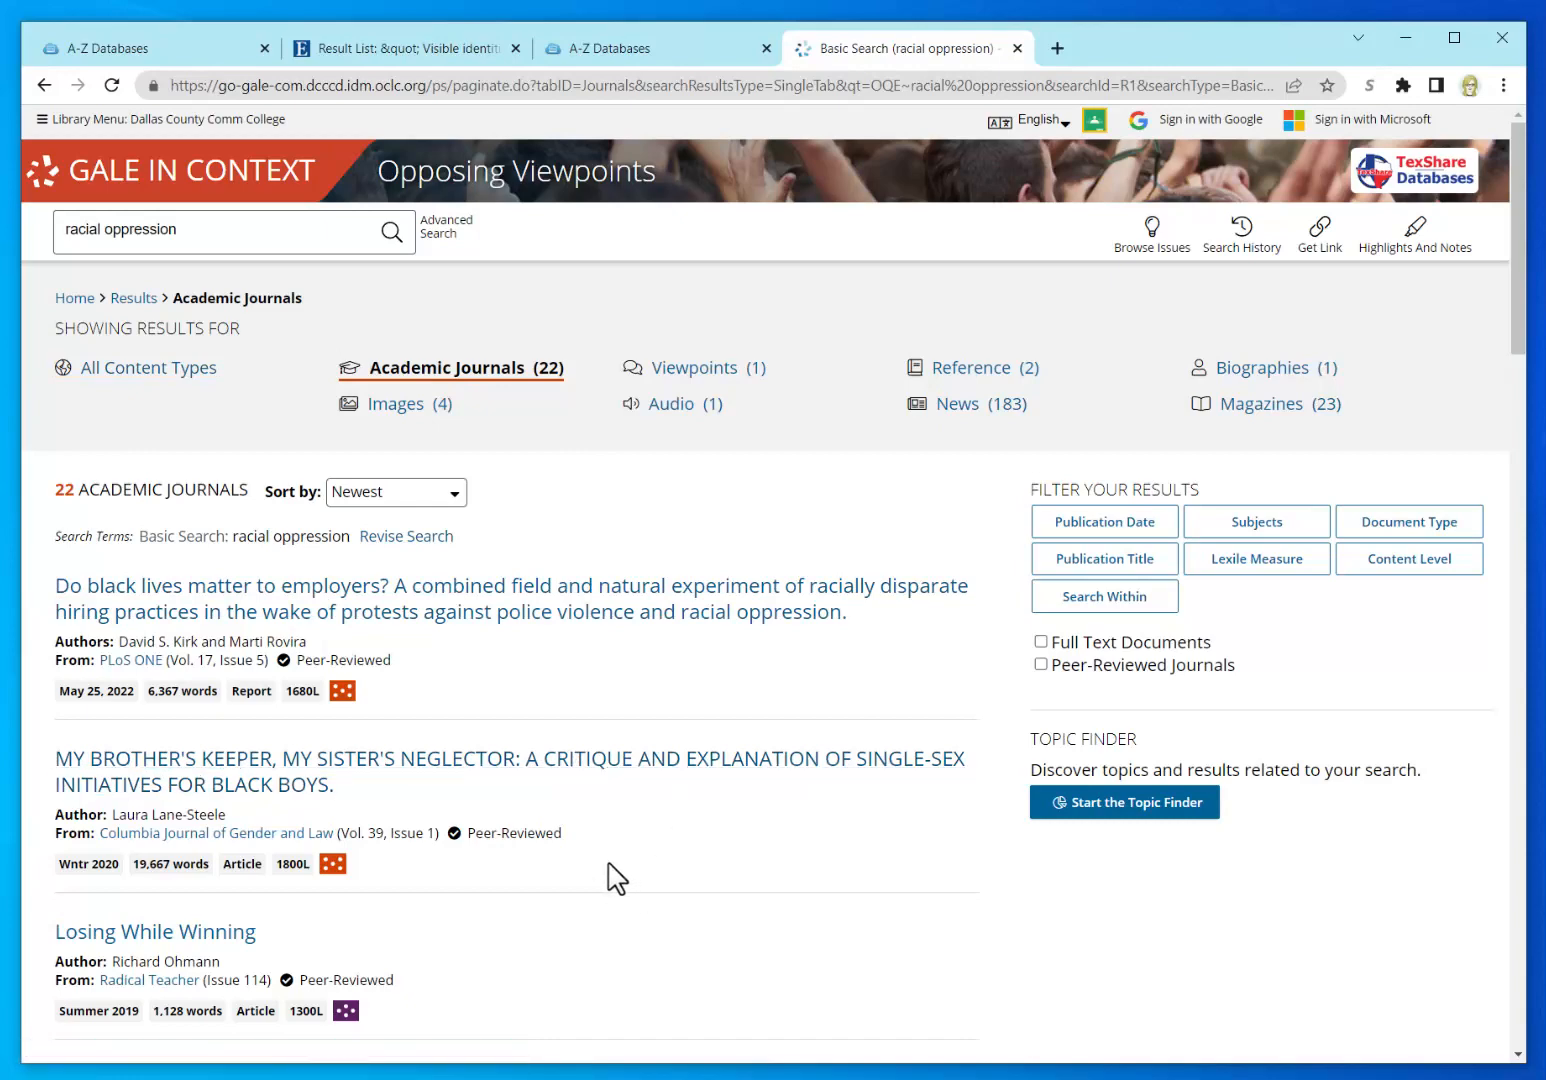
pyautogui.scroll(-6, 587, 842)
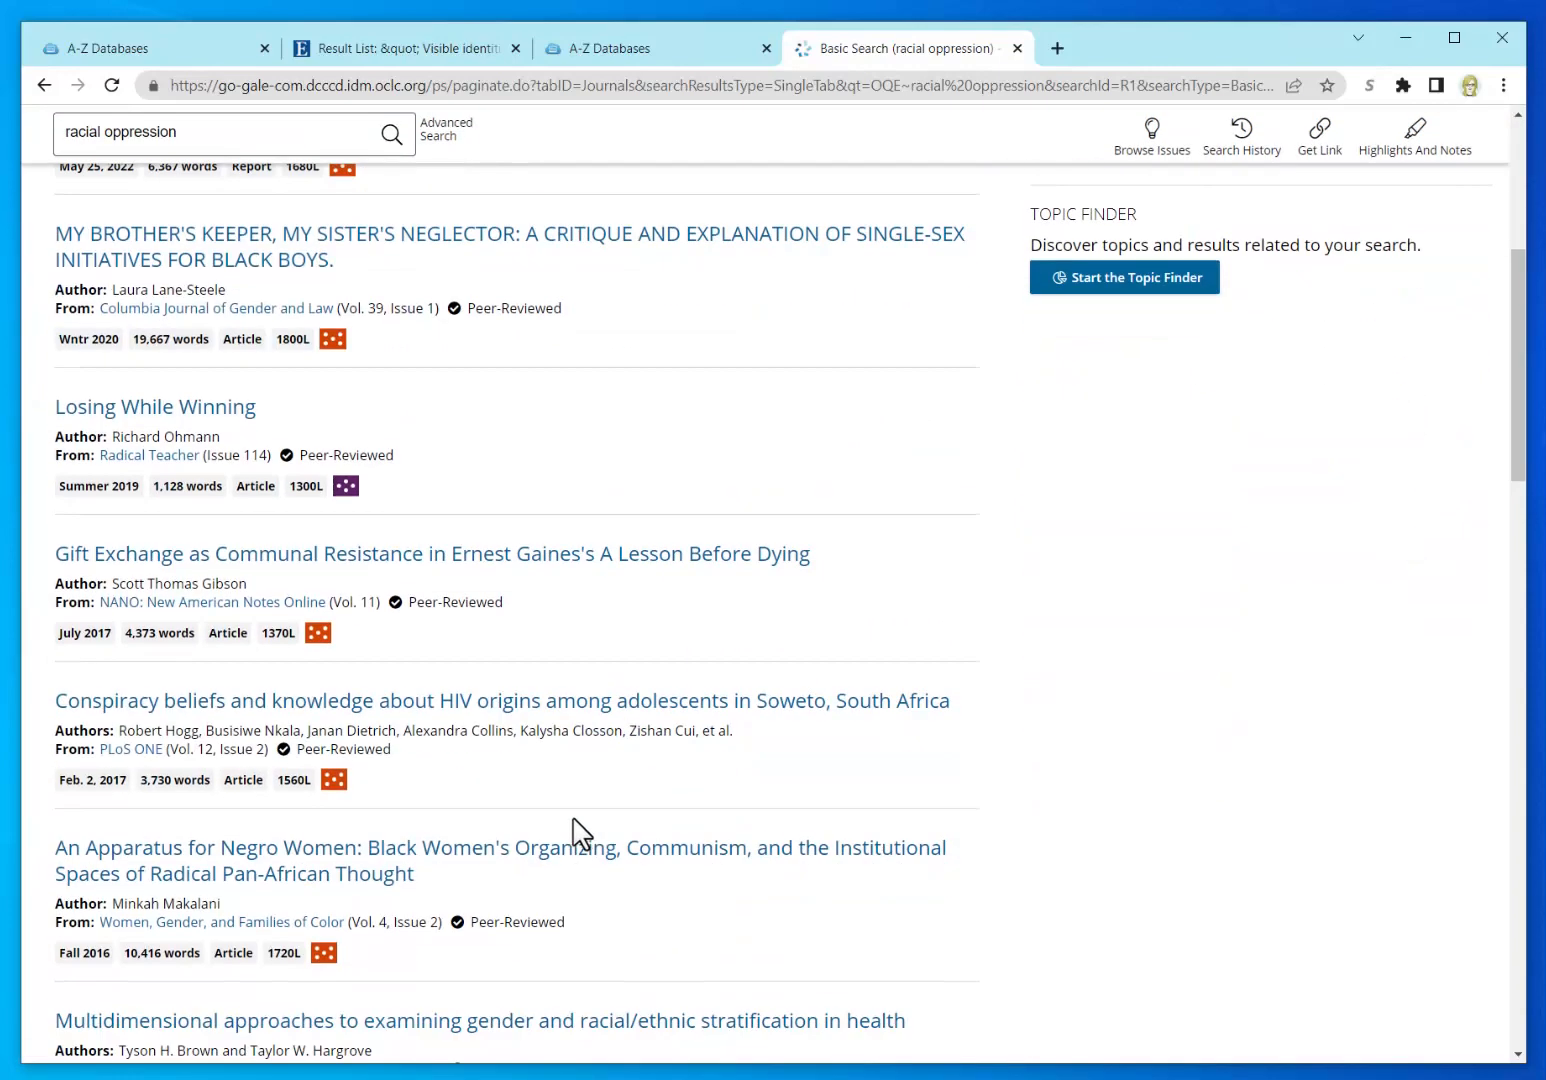
pyautogui.scroll(-1, 578, 834)
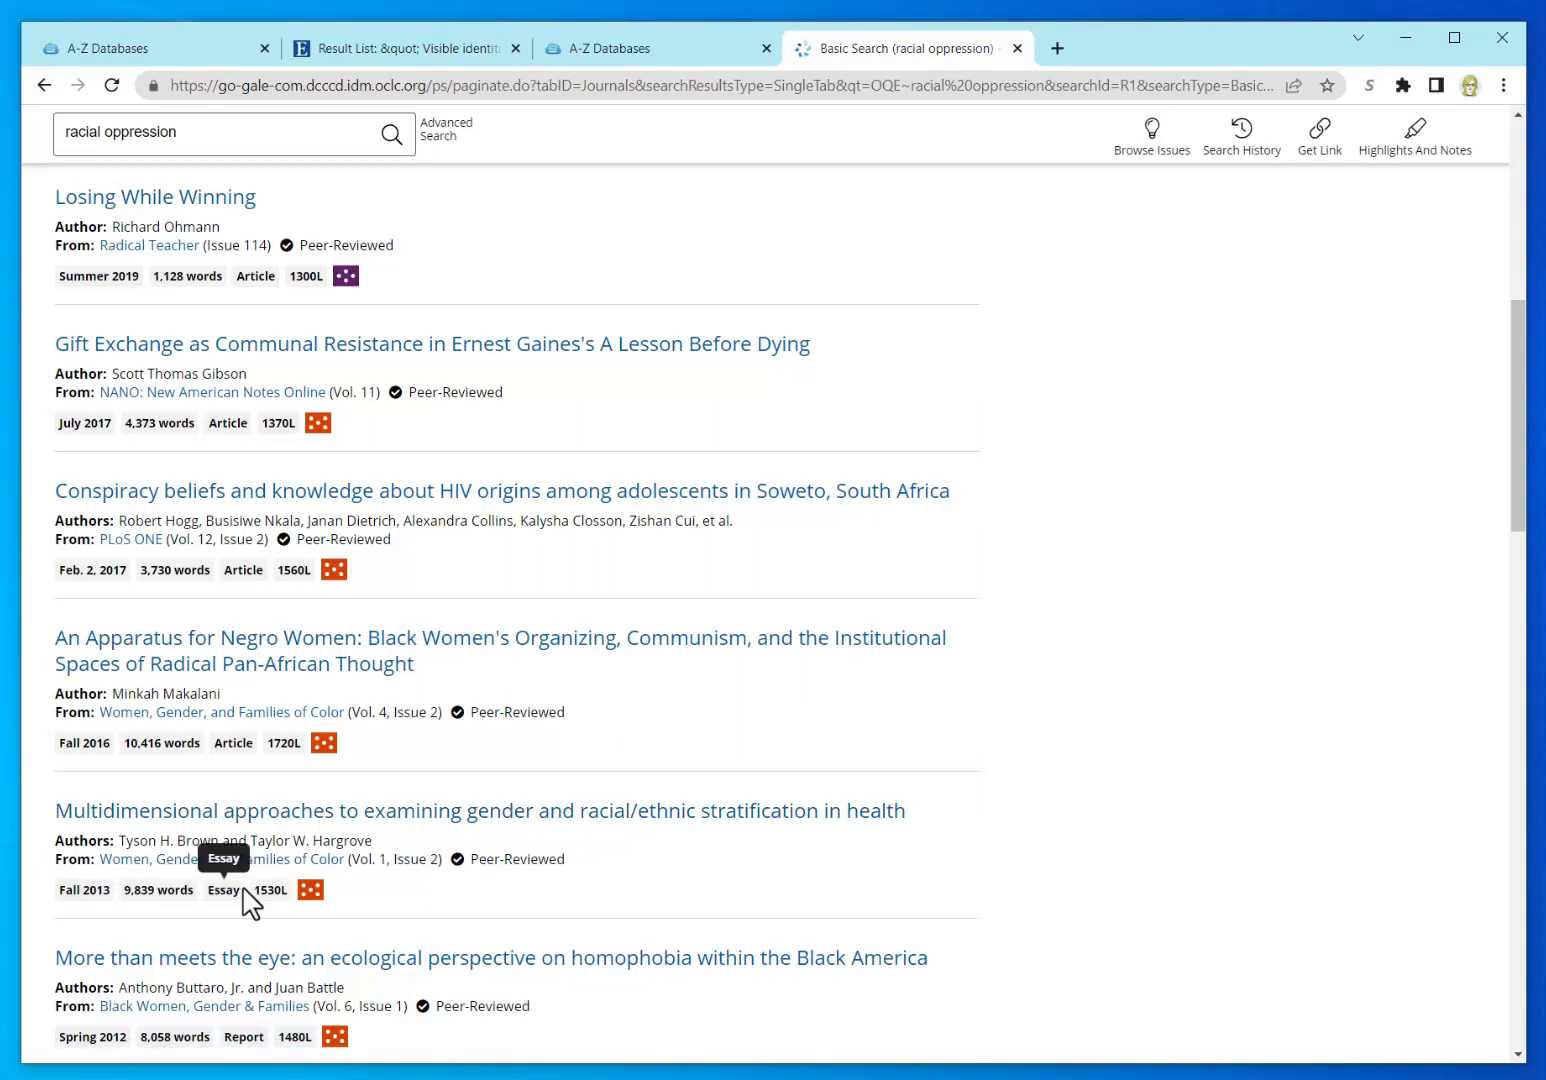
pyautogui.moveTo(308, 900)
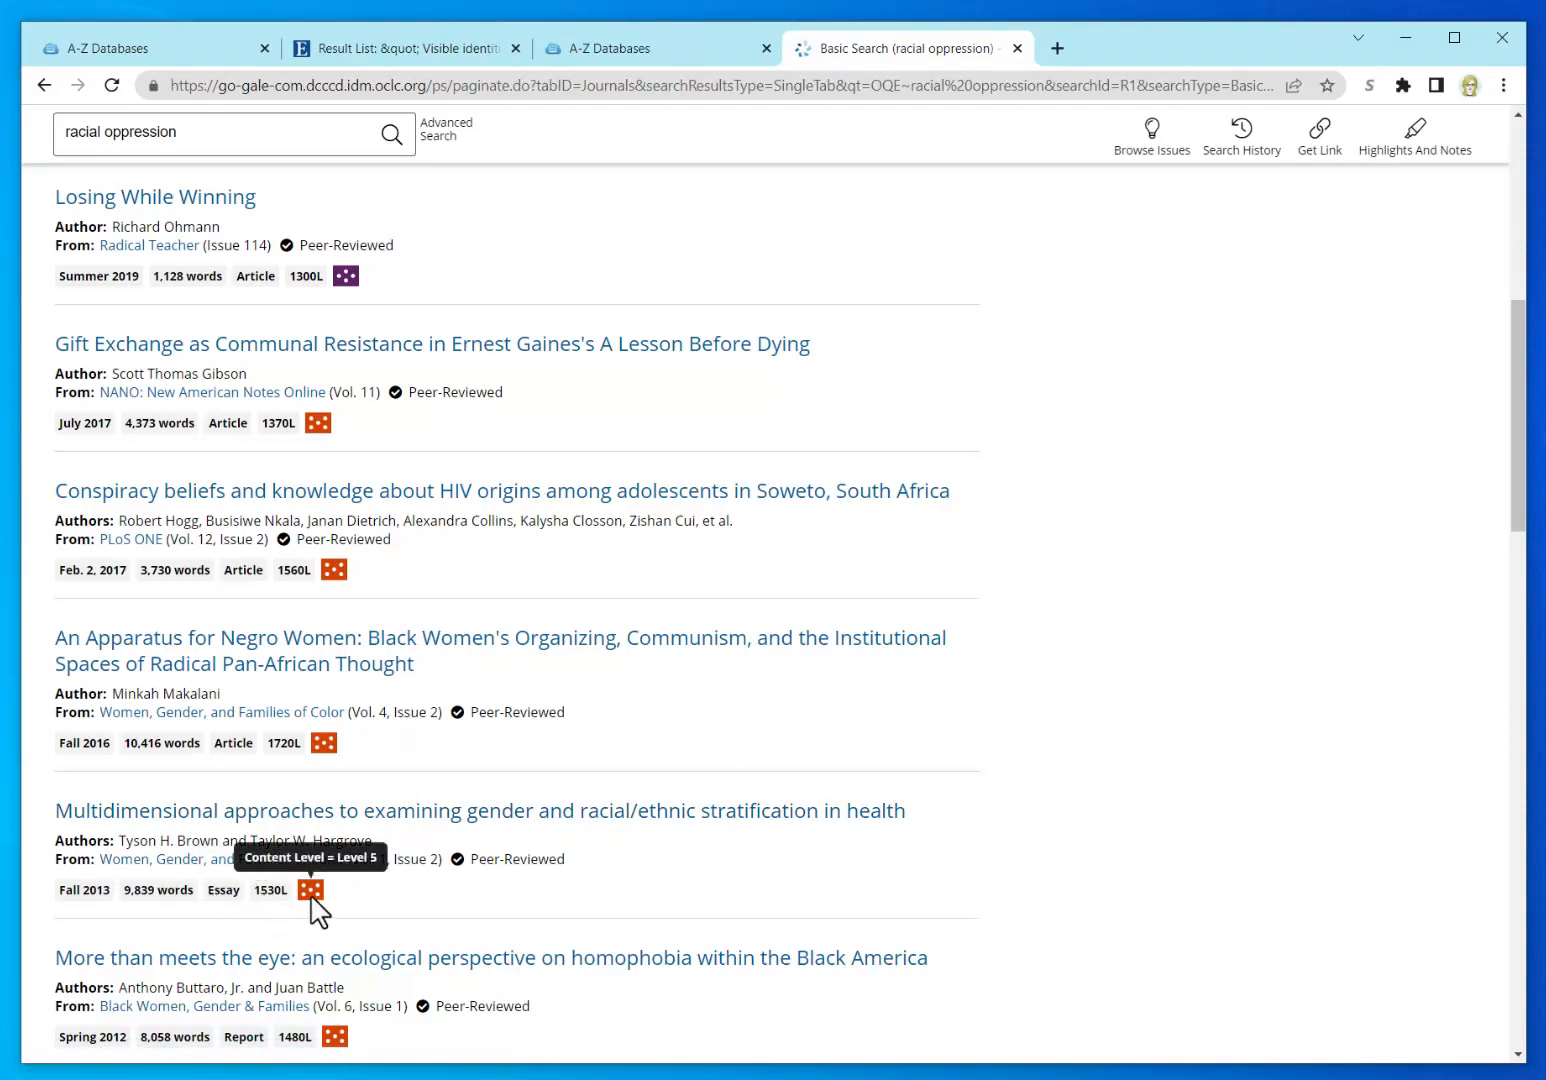
pyautogui.click(487, 815)
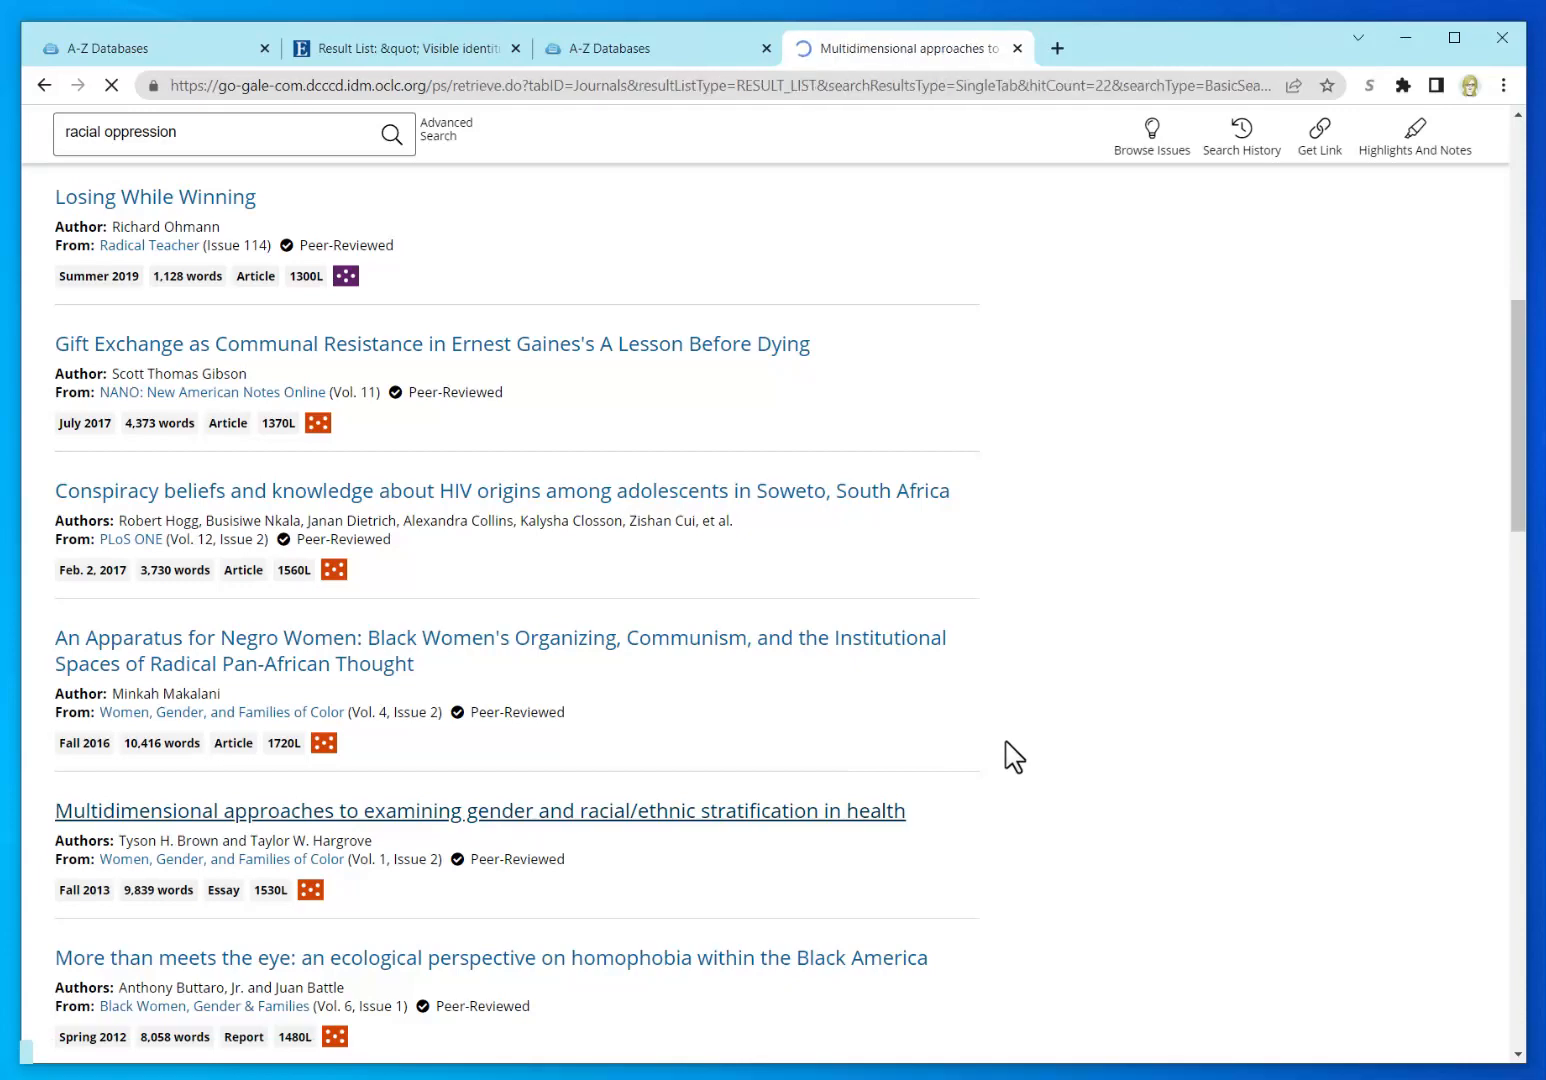
# Step: Scroll through the essay's Abstract and Introduction sections
pyautogui.scroll(-3, 518, 700)
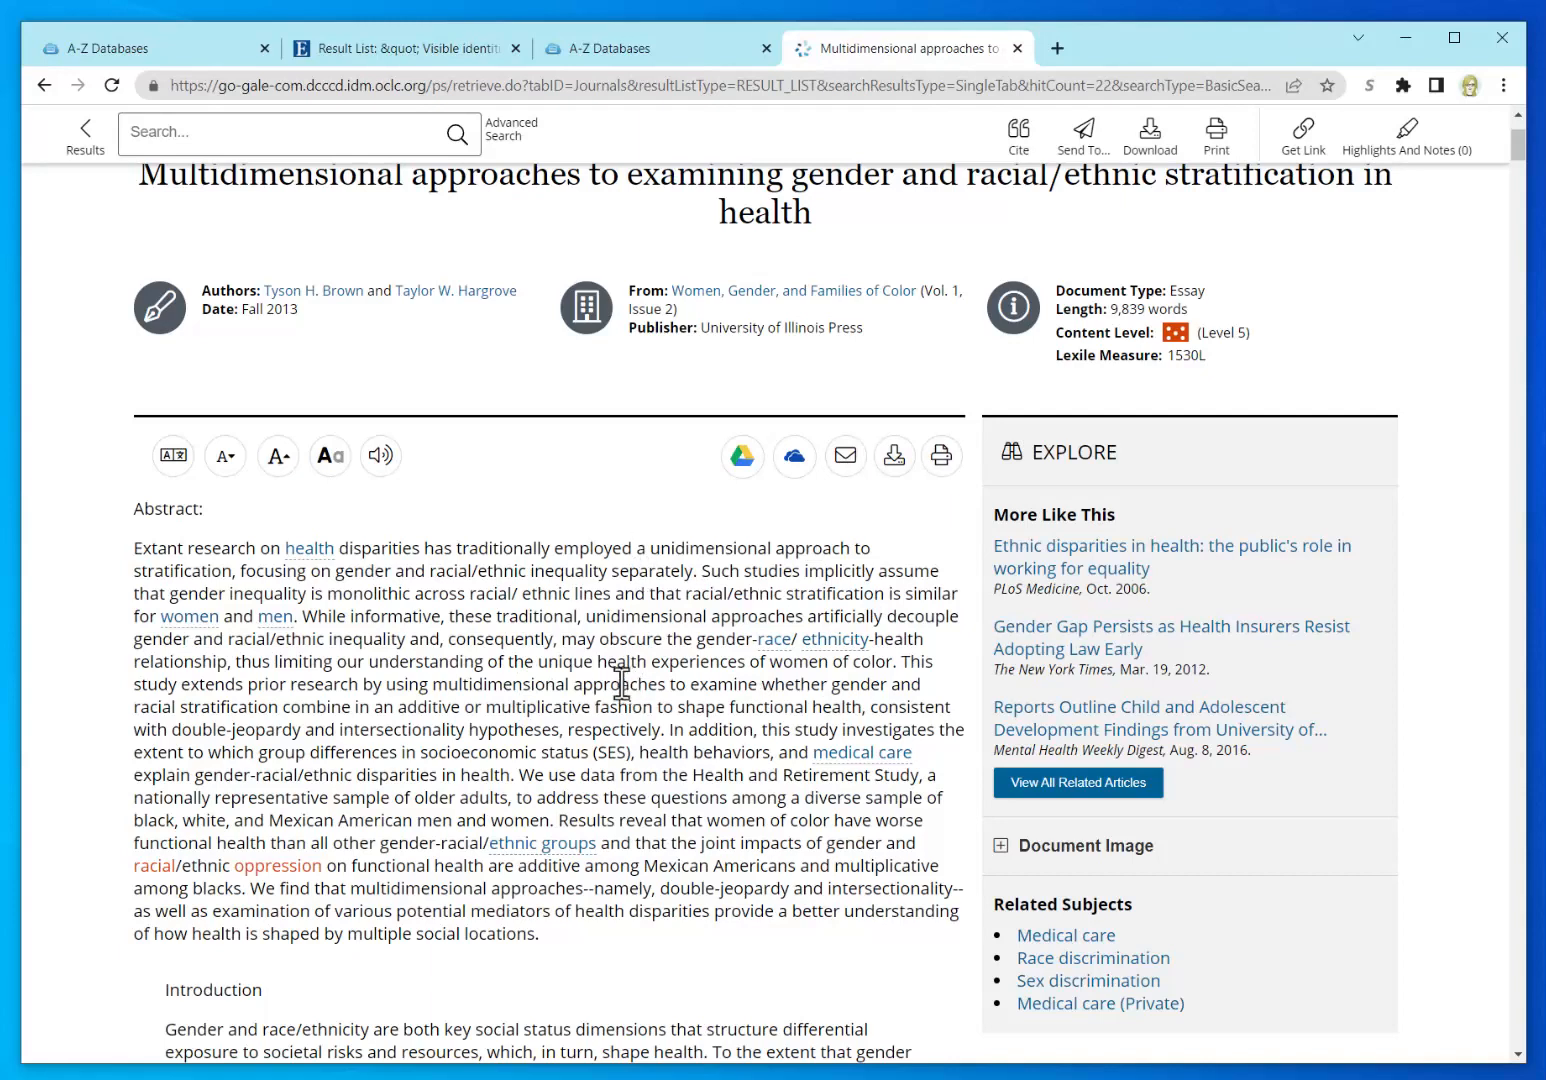
pyautogui.scroll(-1, 620, 680)
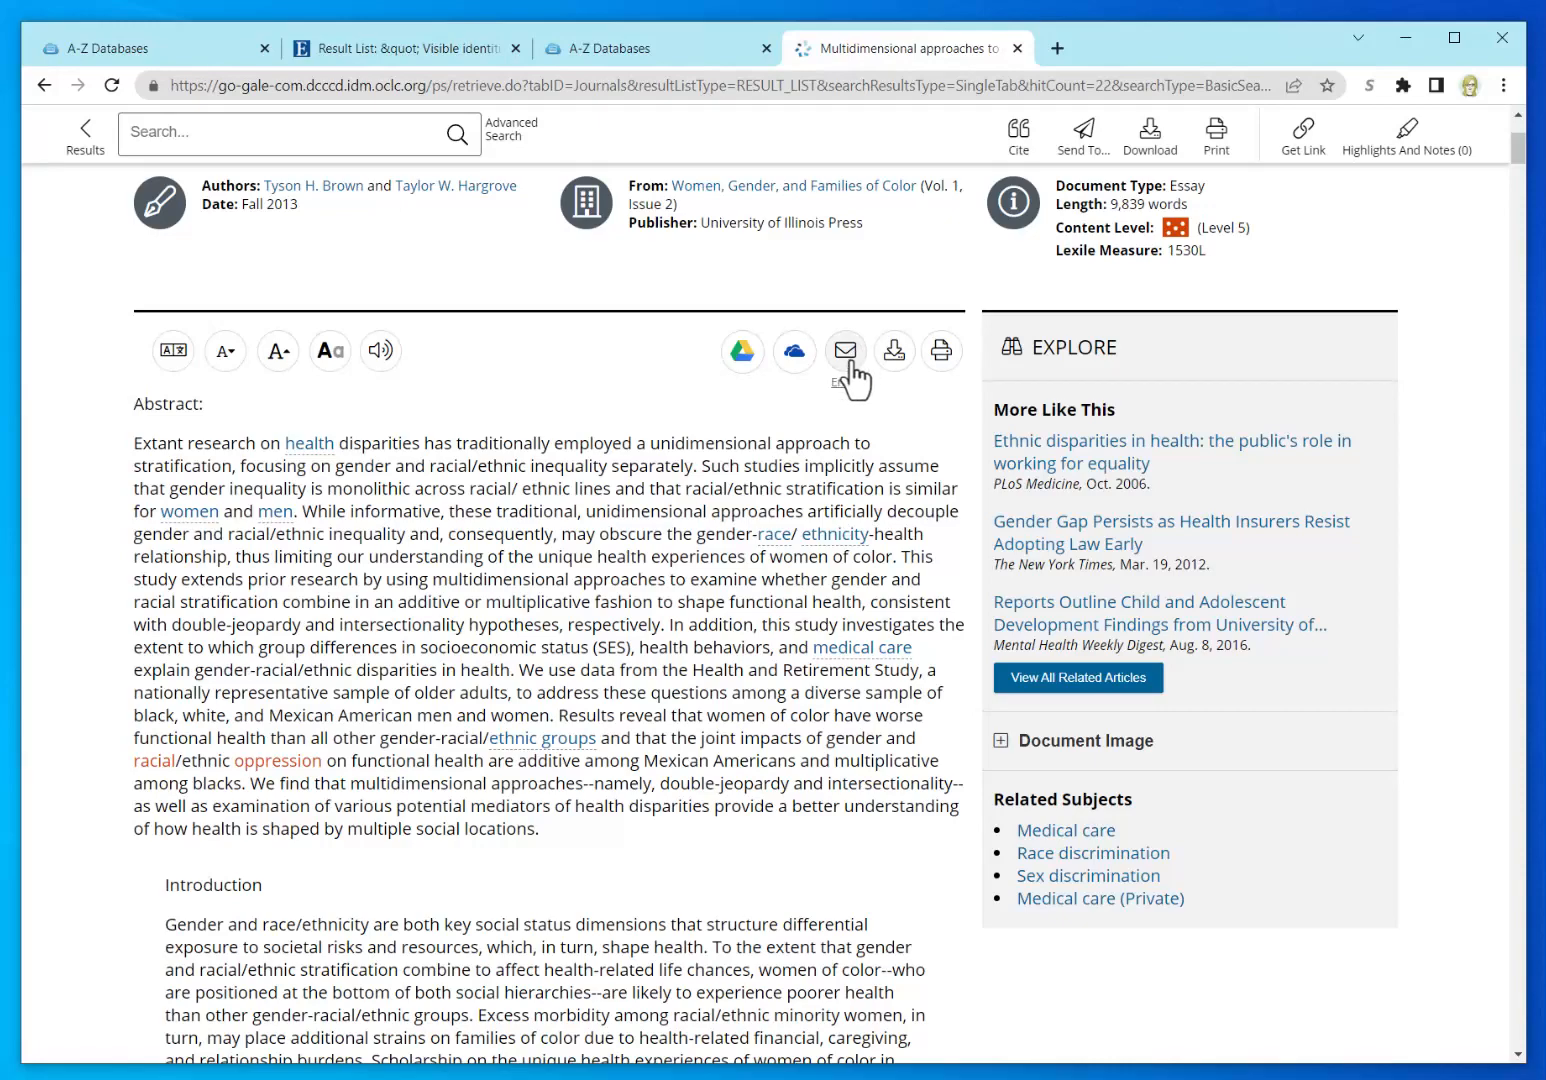
pyautogui.scroll(-4, 618, 818)
pyautogui.scroll(-4, 620, 828)
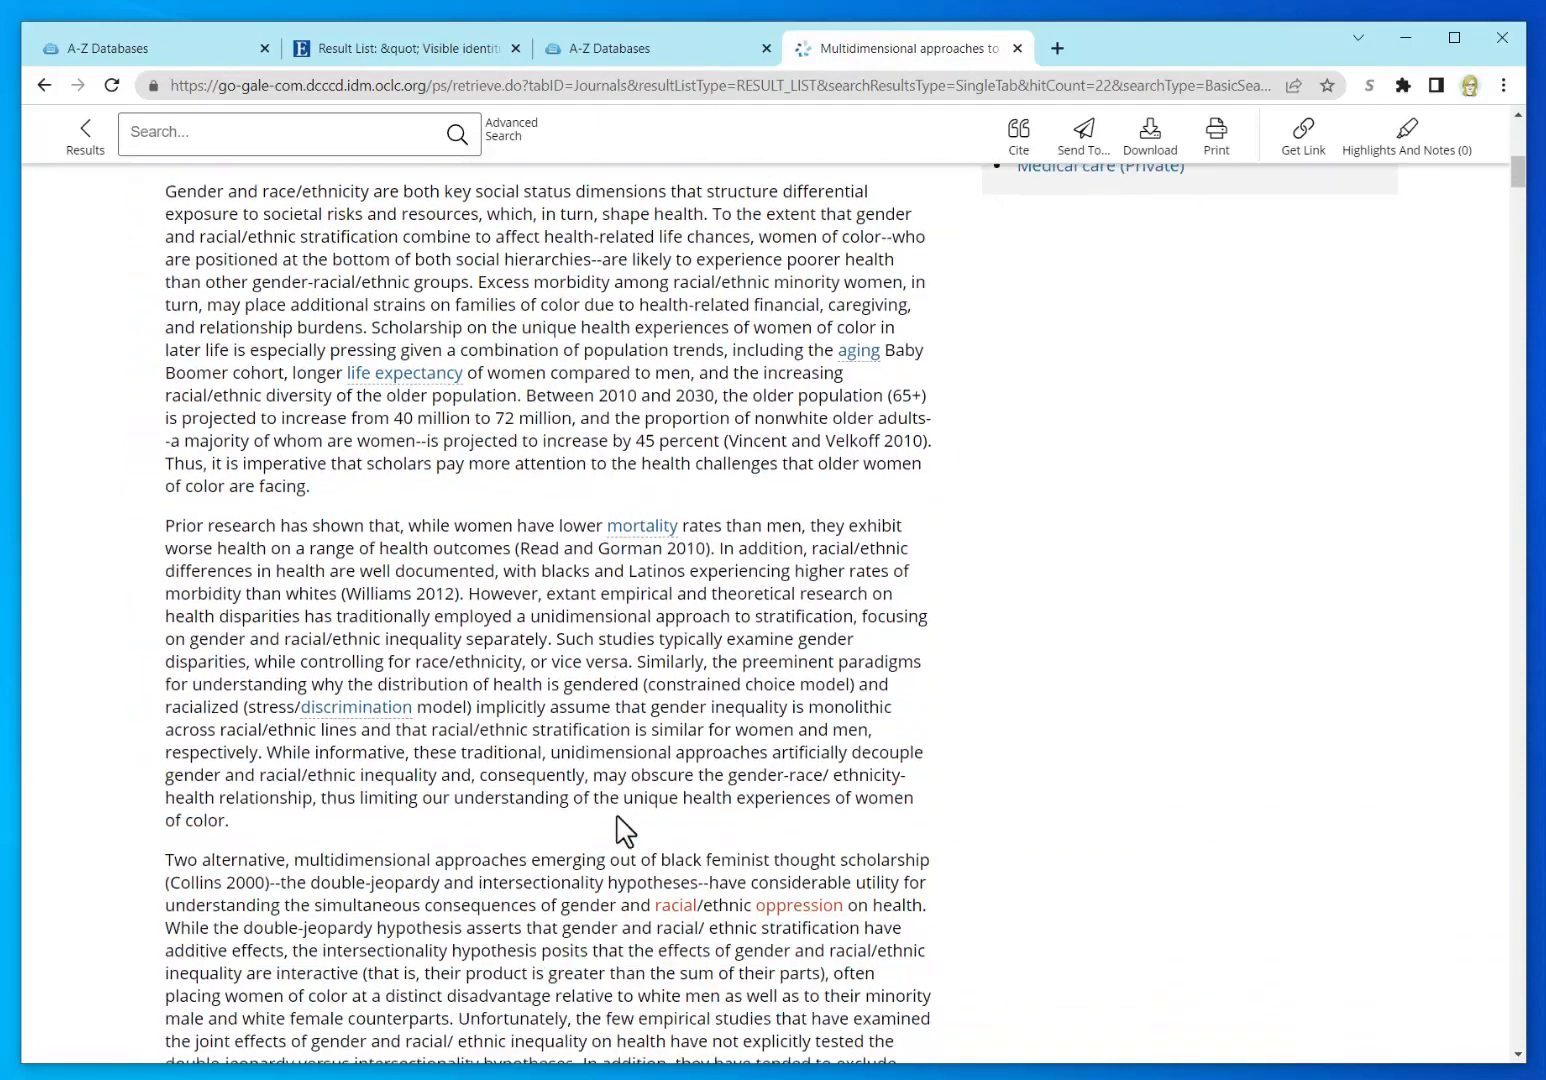
pyautogui.scroll(-2, 618, 818)
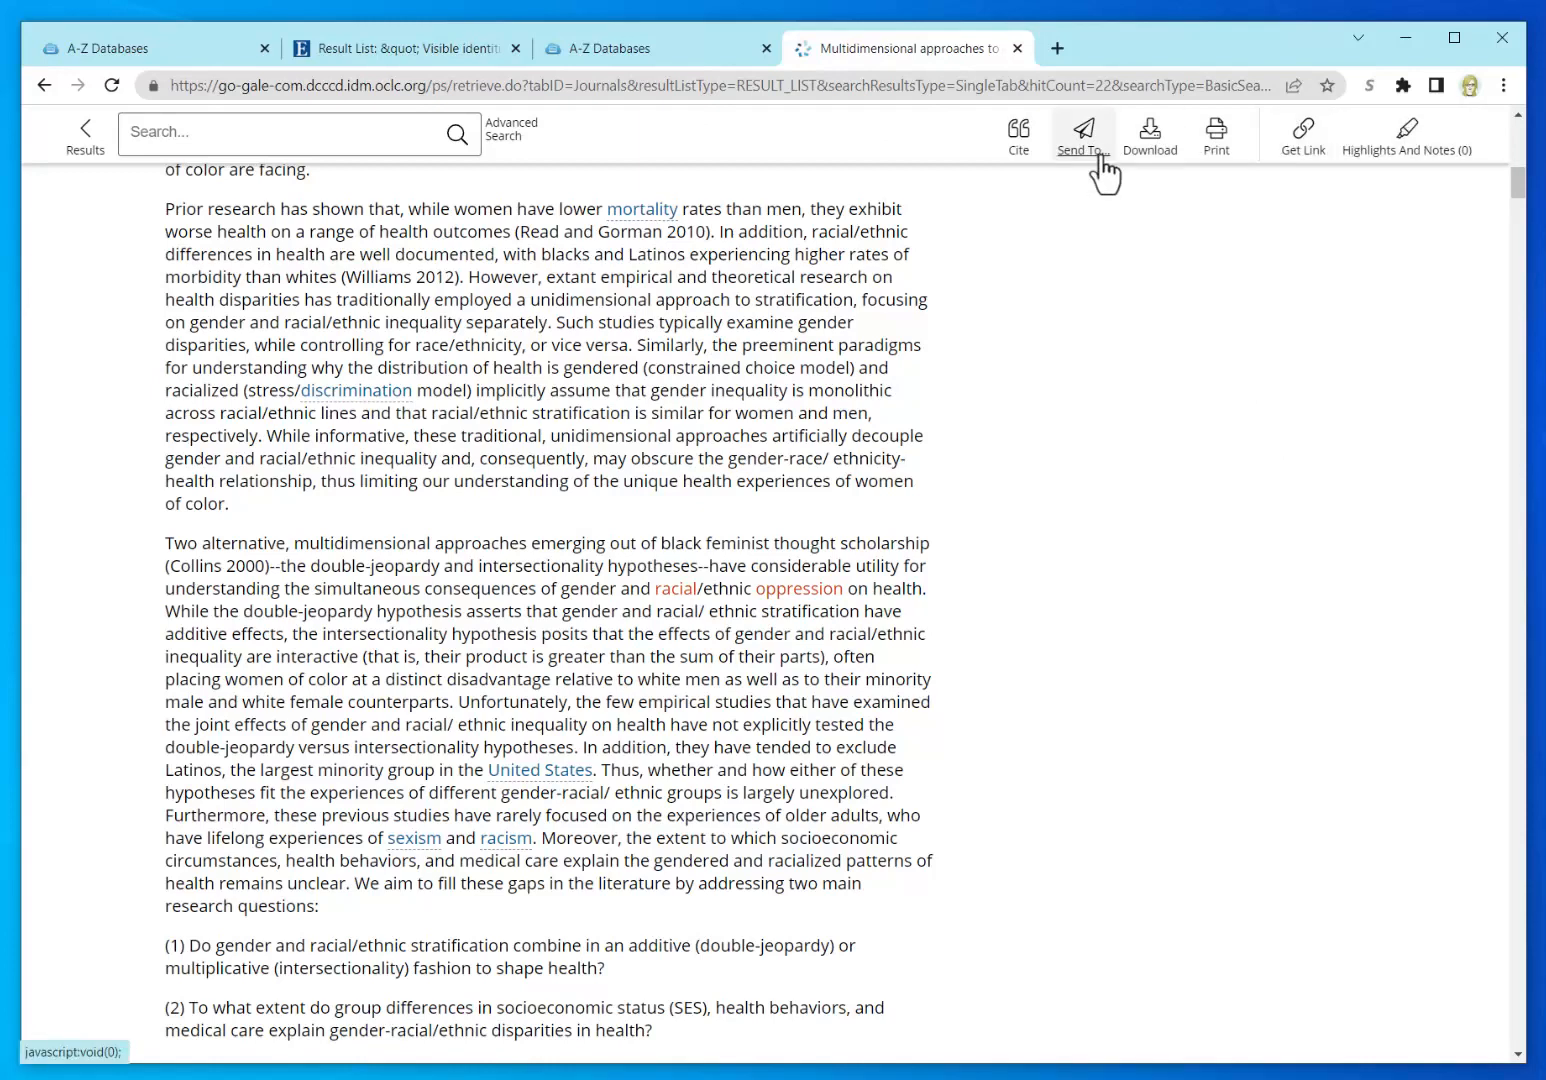
# Step: Select the essay's MLA 9th Edition citation in Citation Tools, then bring Word's Document1 forward
pyautogui.click(1018, 150)
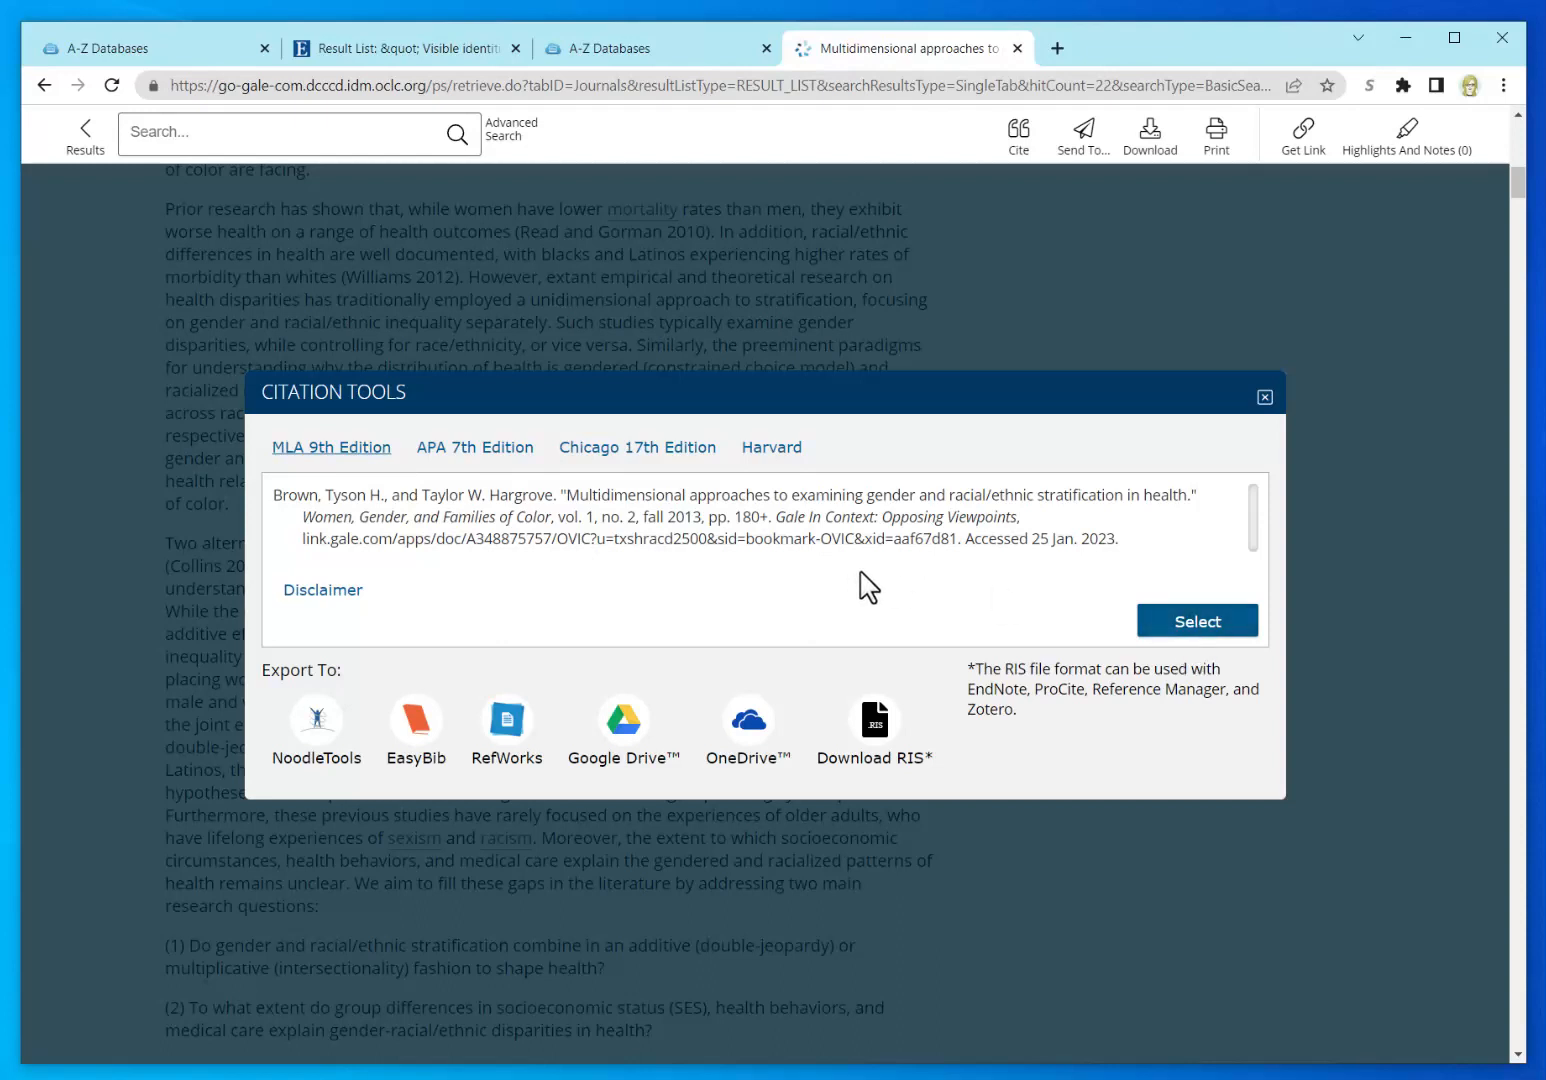
pyautogui.moveTo(1146, 545); pyautogui.dragTo(259, 497)
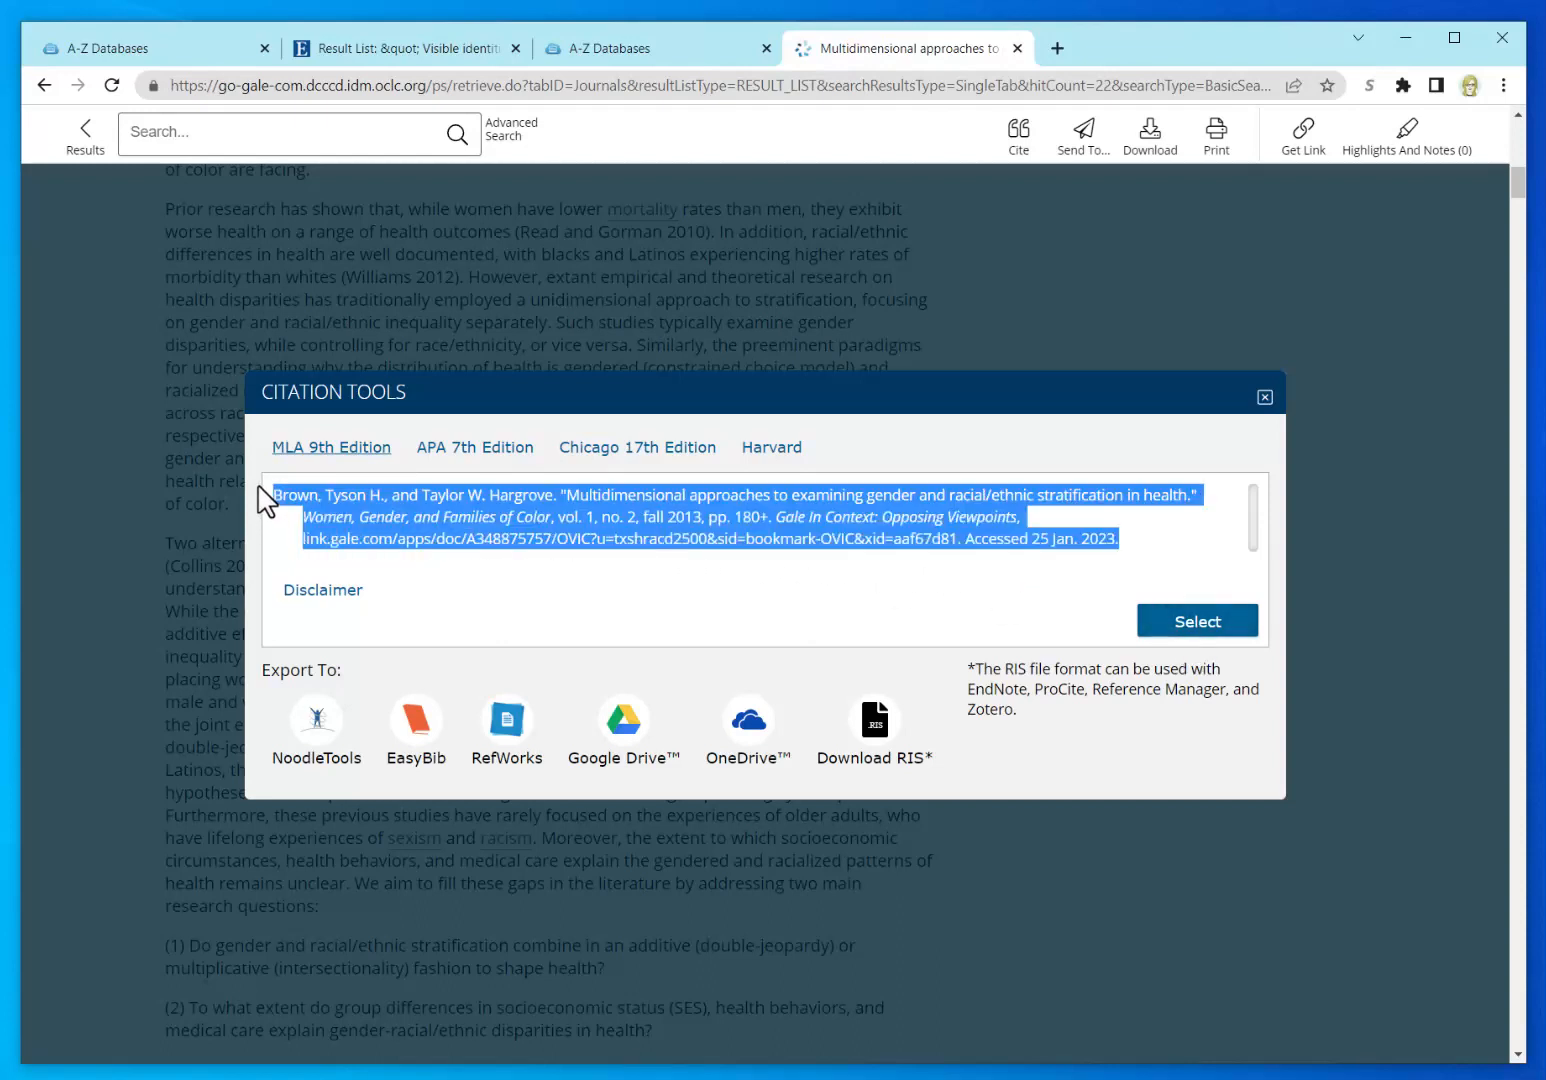
pyautogui.click(1214, 626)
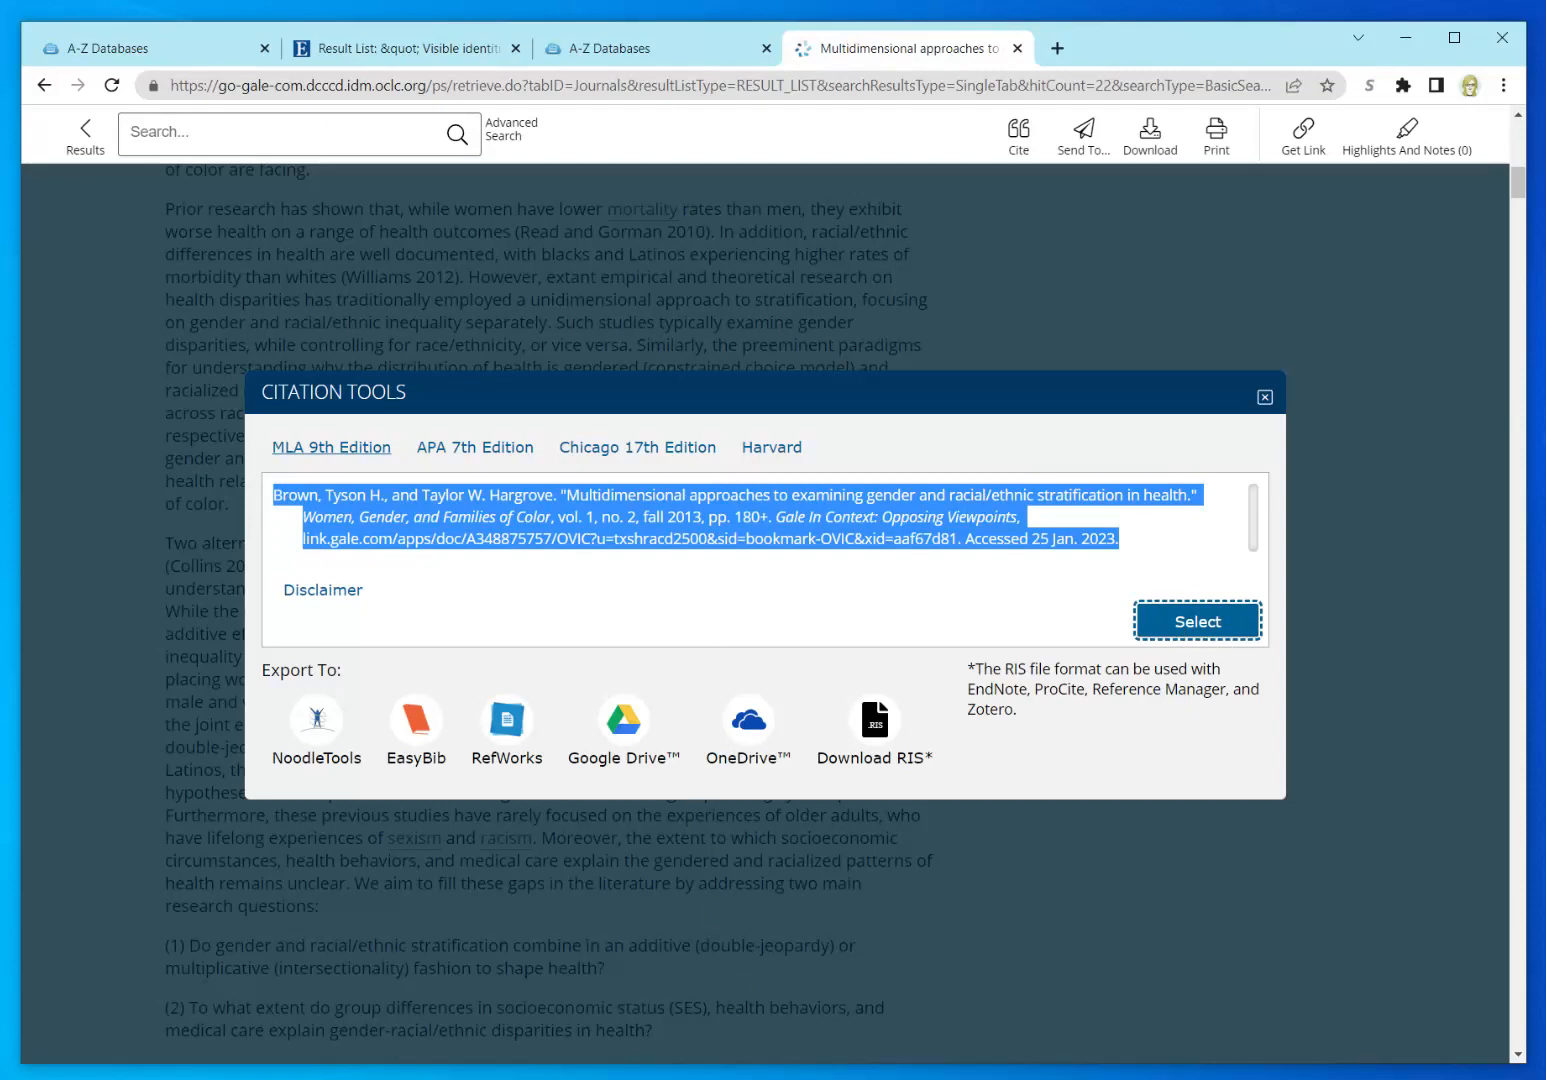
pyautogui.hotkey('alt', 'Tab')
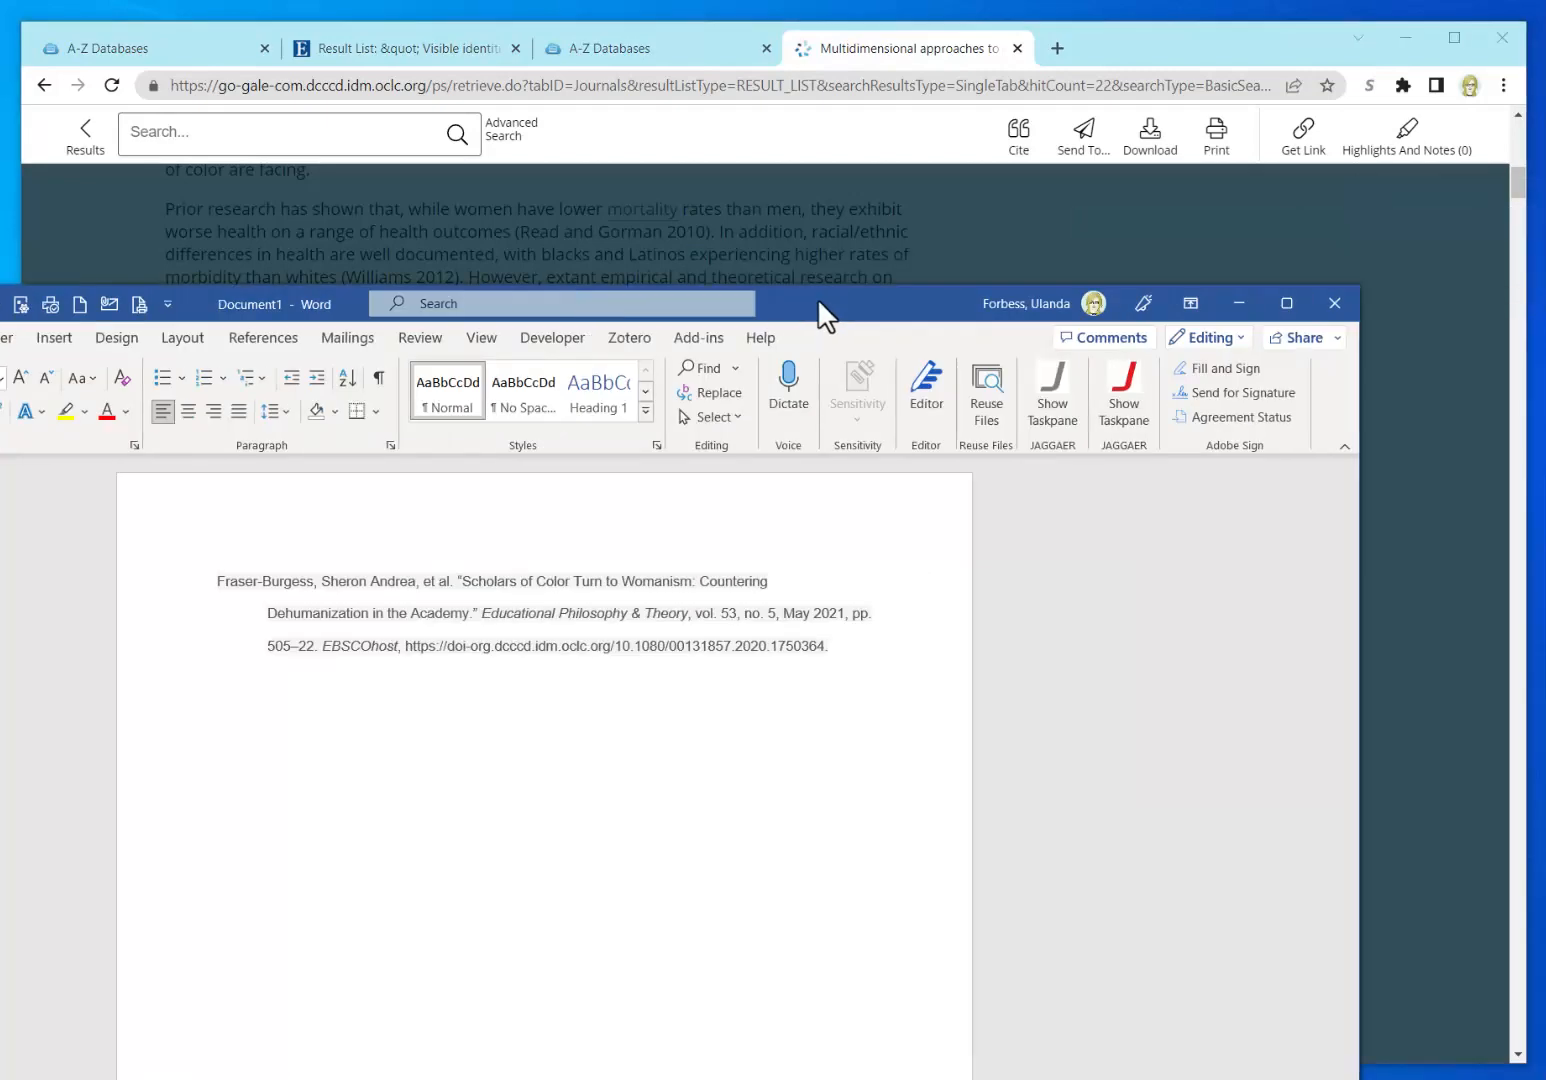
pyautogui.moveTo(816, 298); pyautogui.dragTo(986, 143)
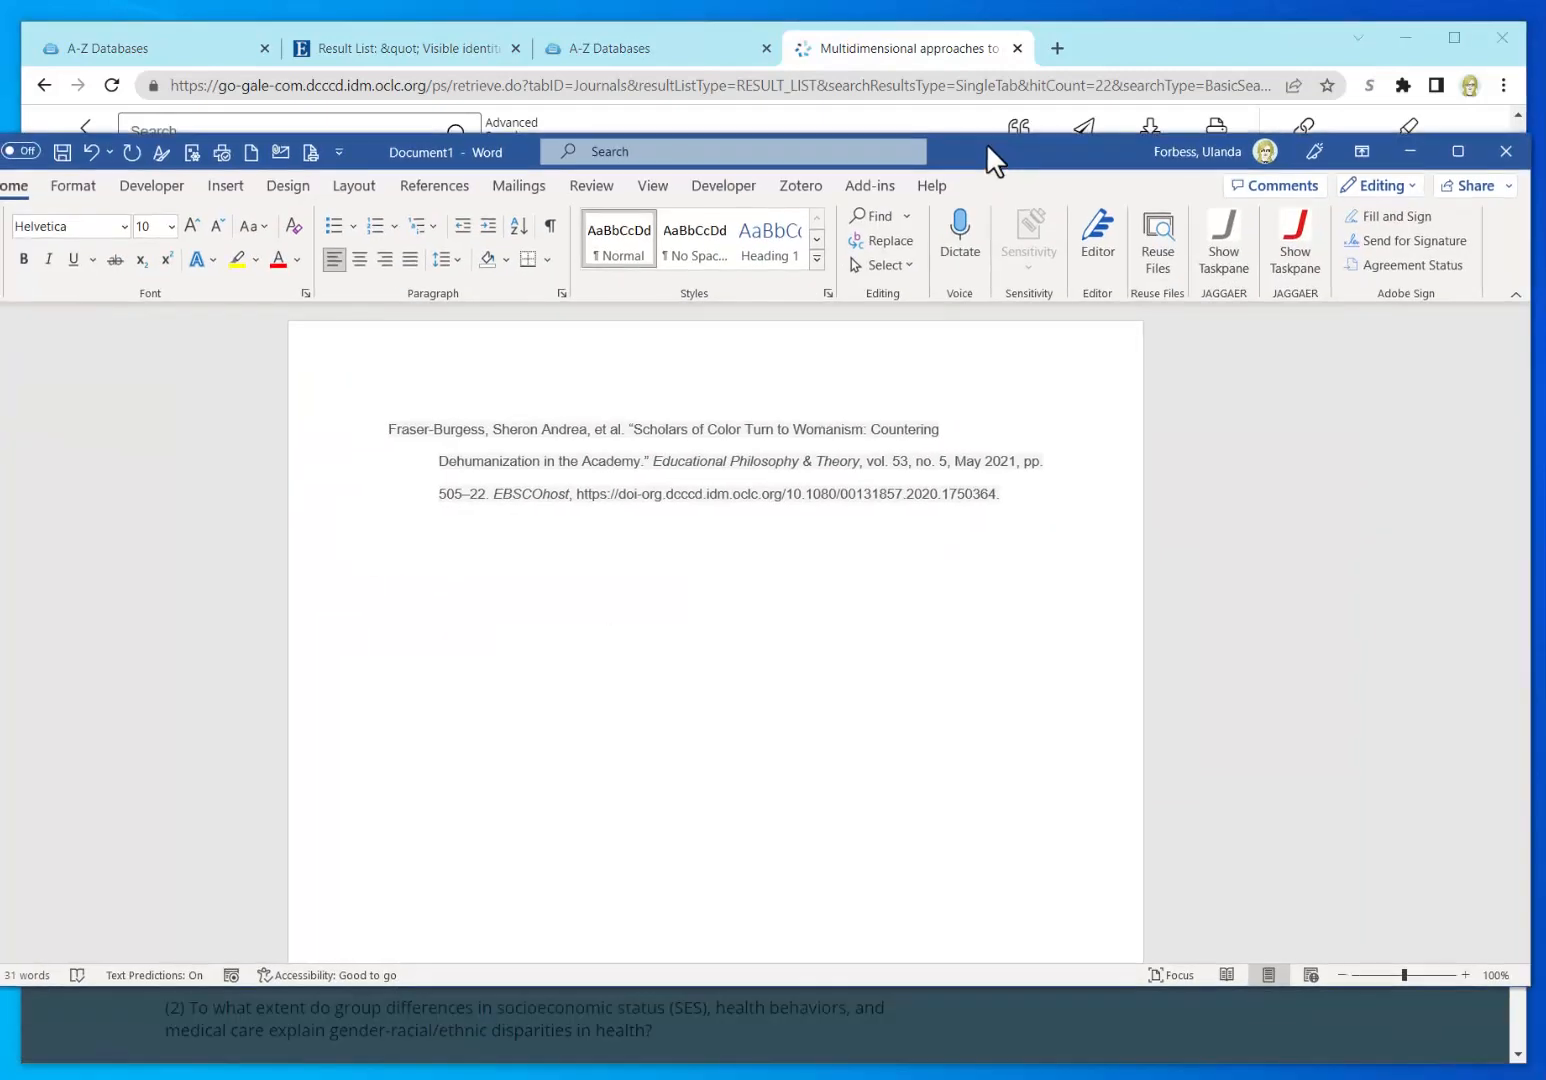
# Step: Paste the citation on a new line in Word, then delete the wrongly pasted text
pyautogui.press('Return')
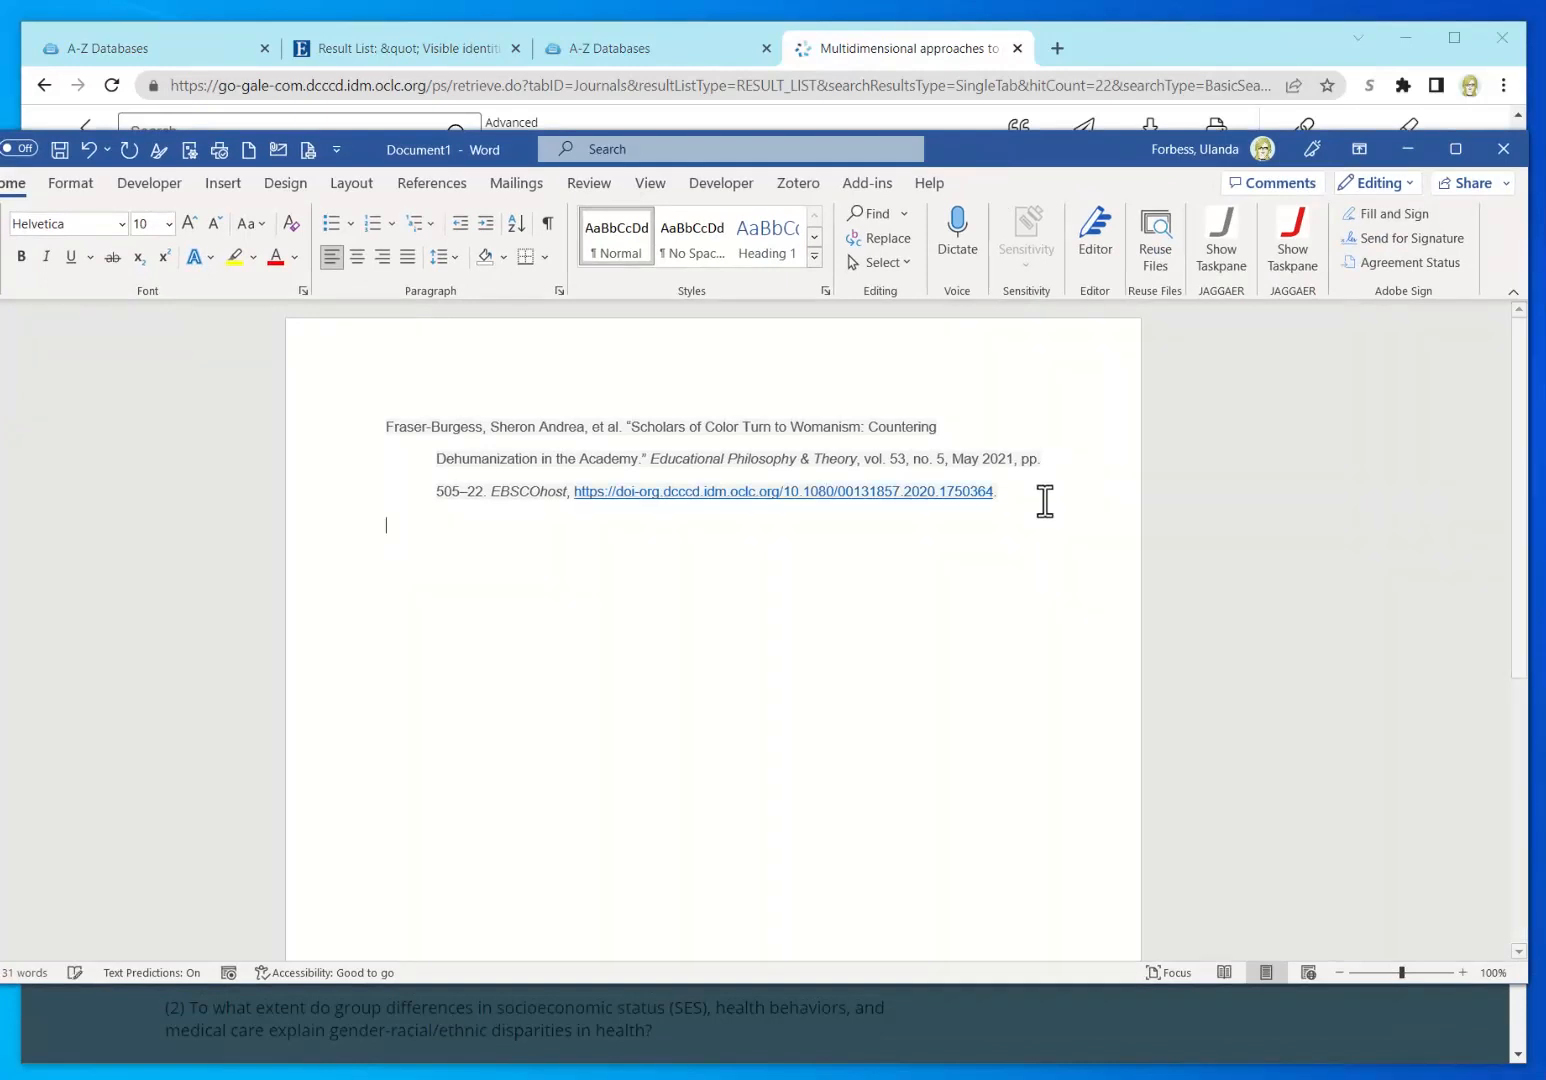
pyautogui.write('Alcoff, L. (2006). Visible identities: Race, gender, and the self. Oxford University Press.')
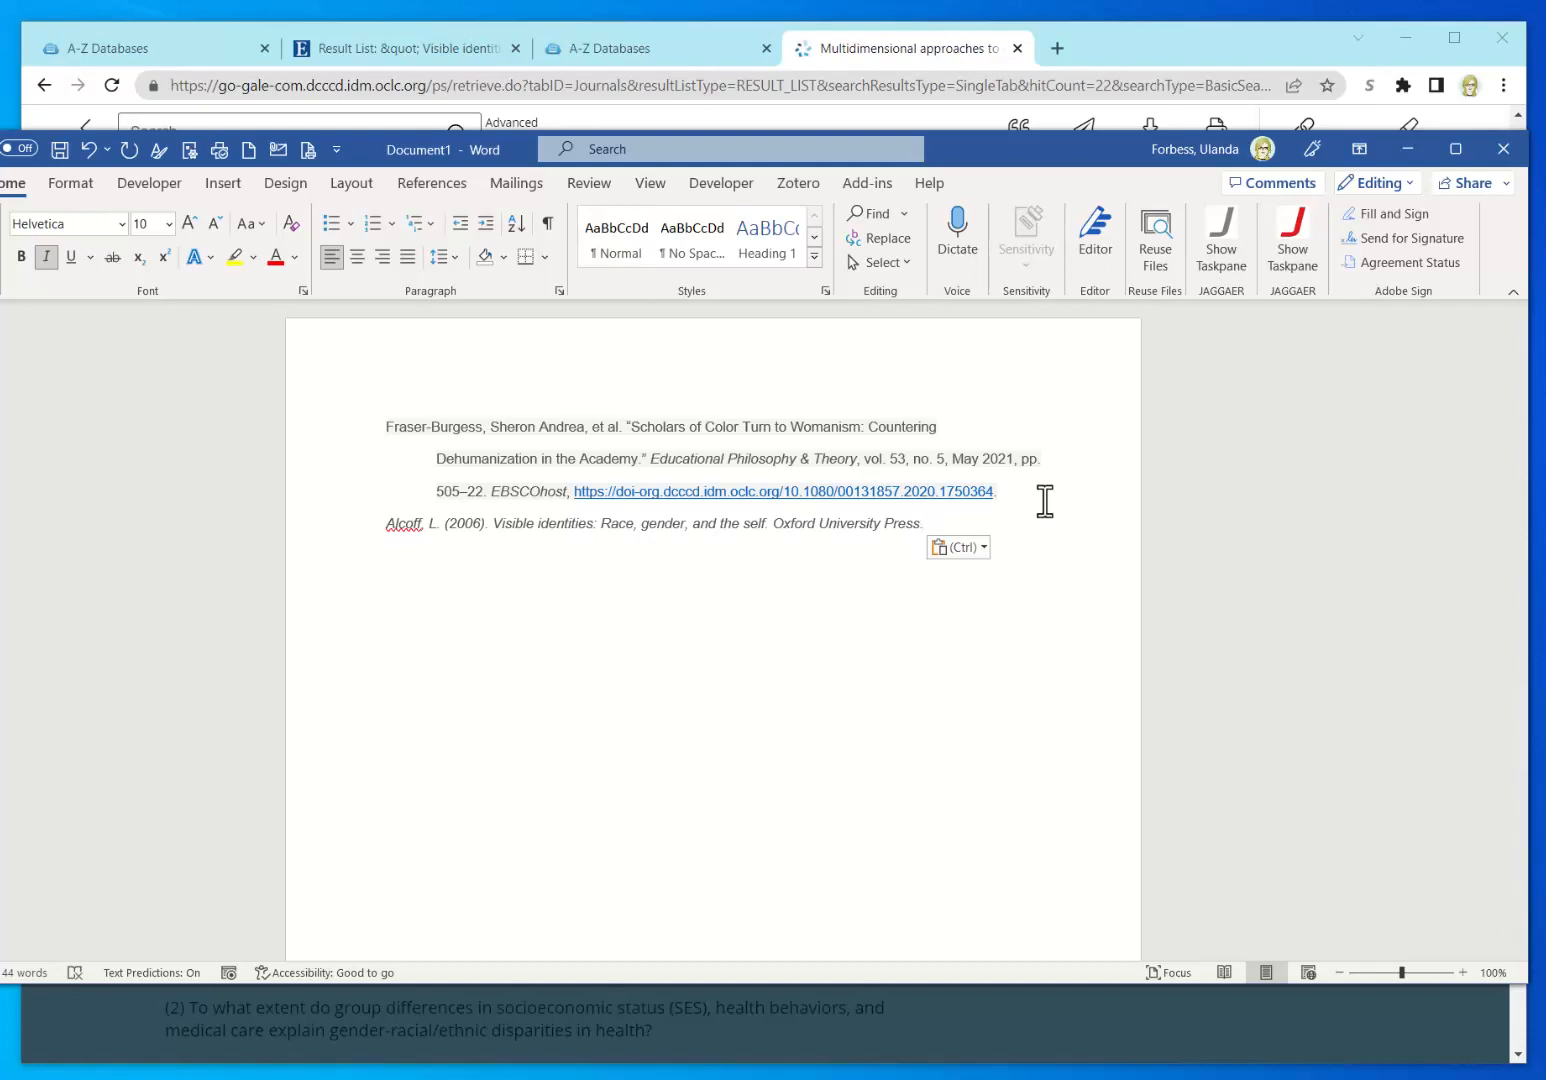
pyautogui.moveTo(937, 524); pyautogui.dragTo(368, 567)
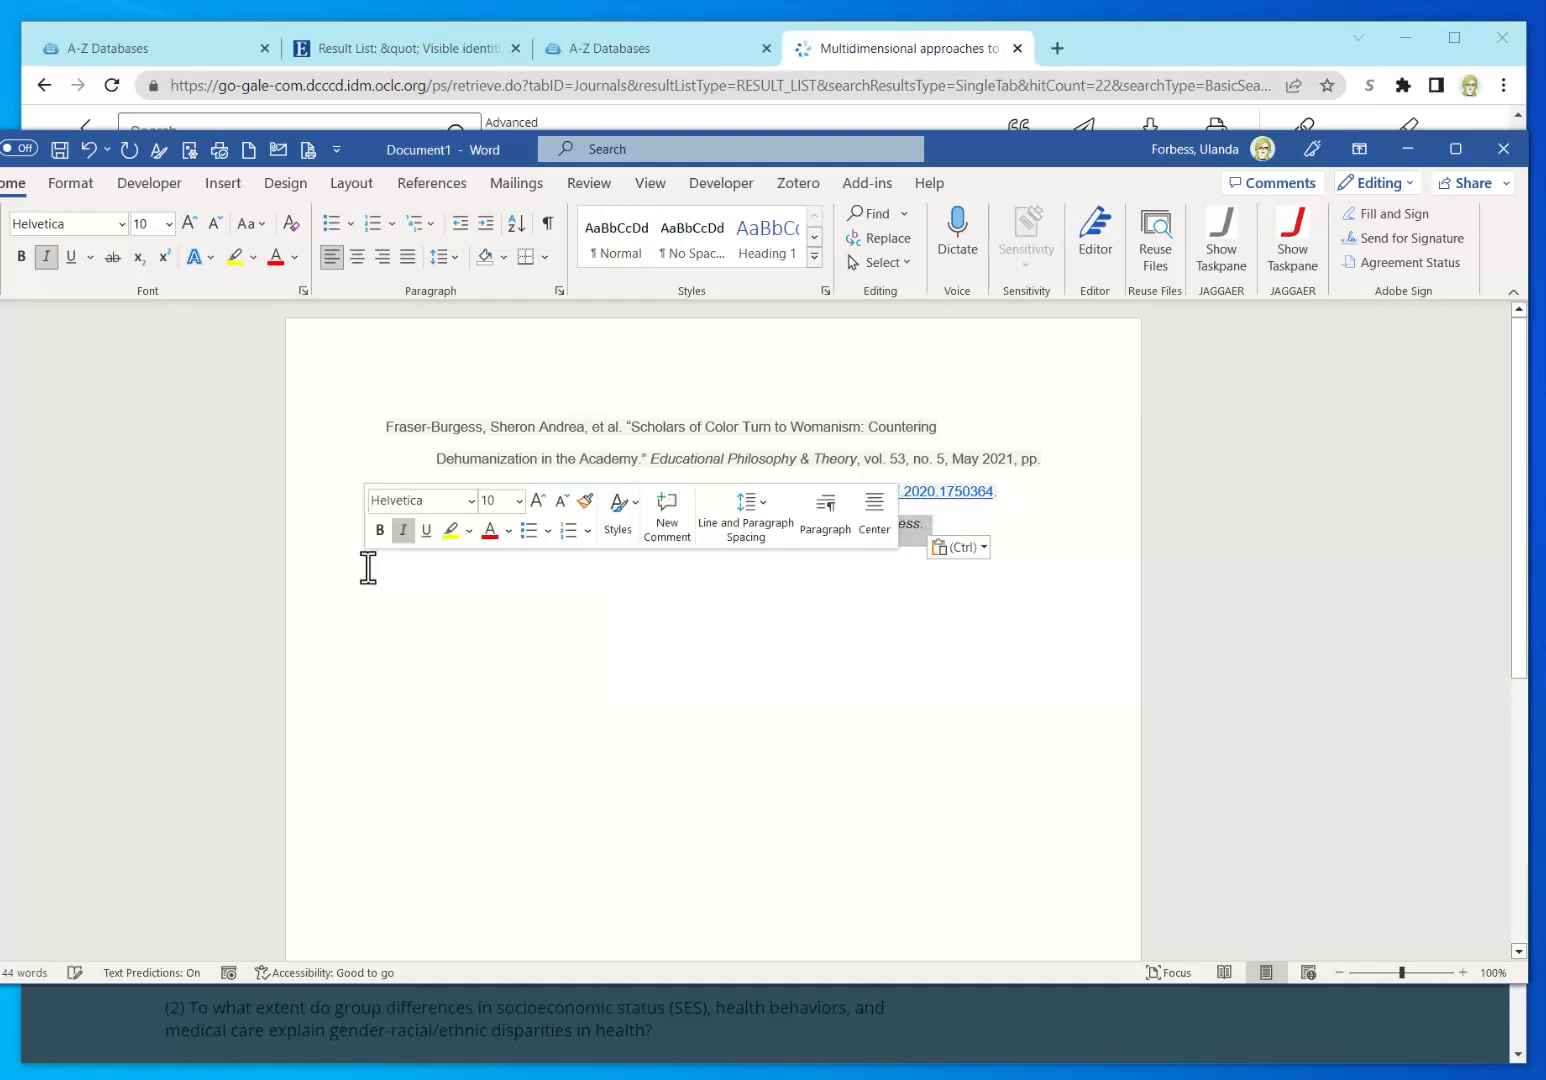
pyautogui.press('BackSpace')
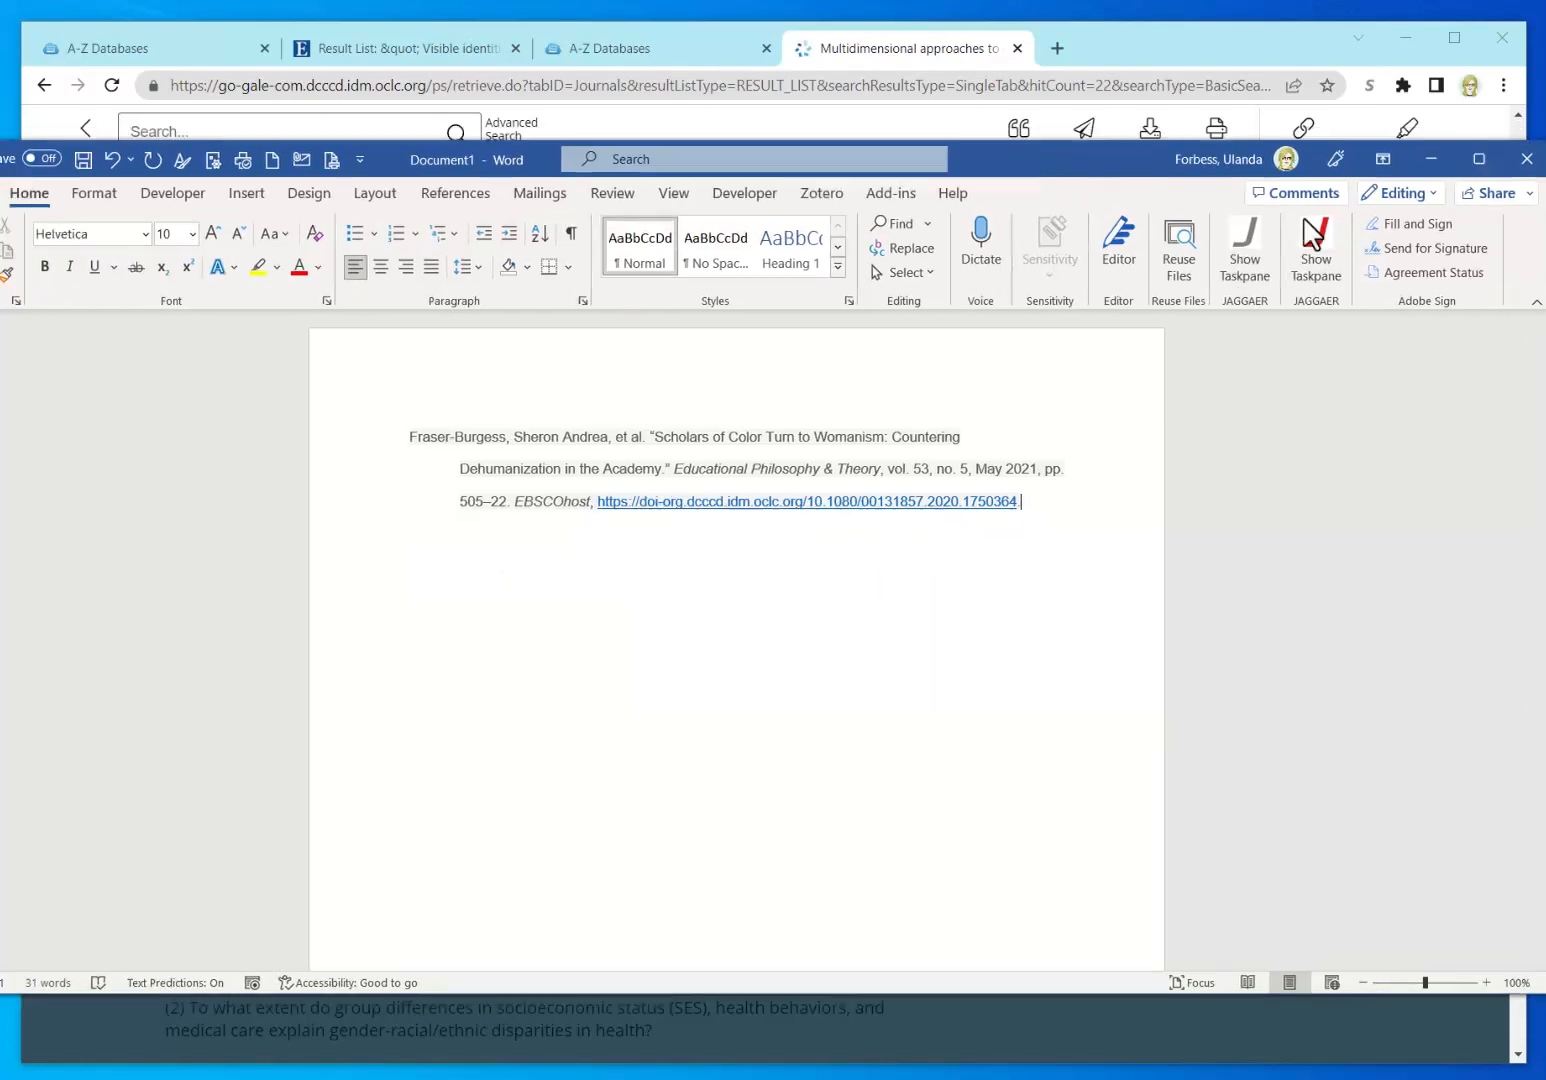
# Step: Reselect and copy the full MLA citation from Gale's citation dialog
pyautogui.hotkey('alt', 'Tab')
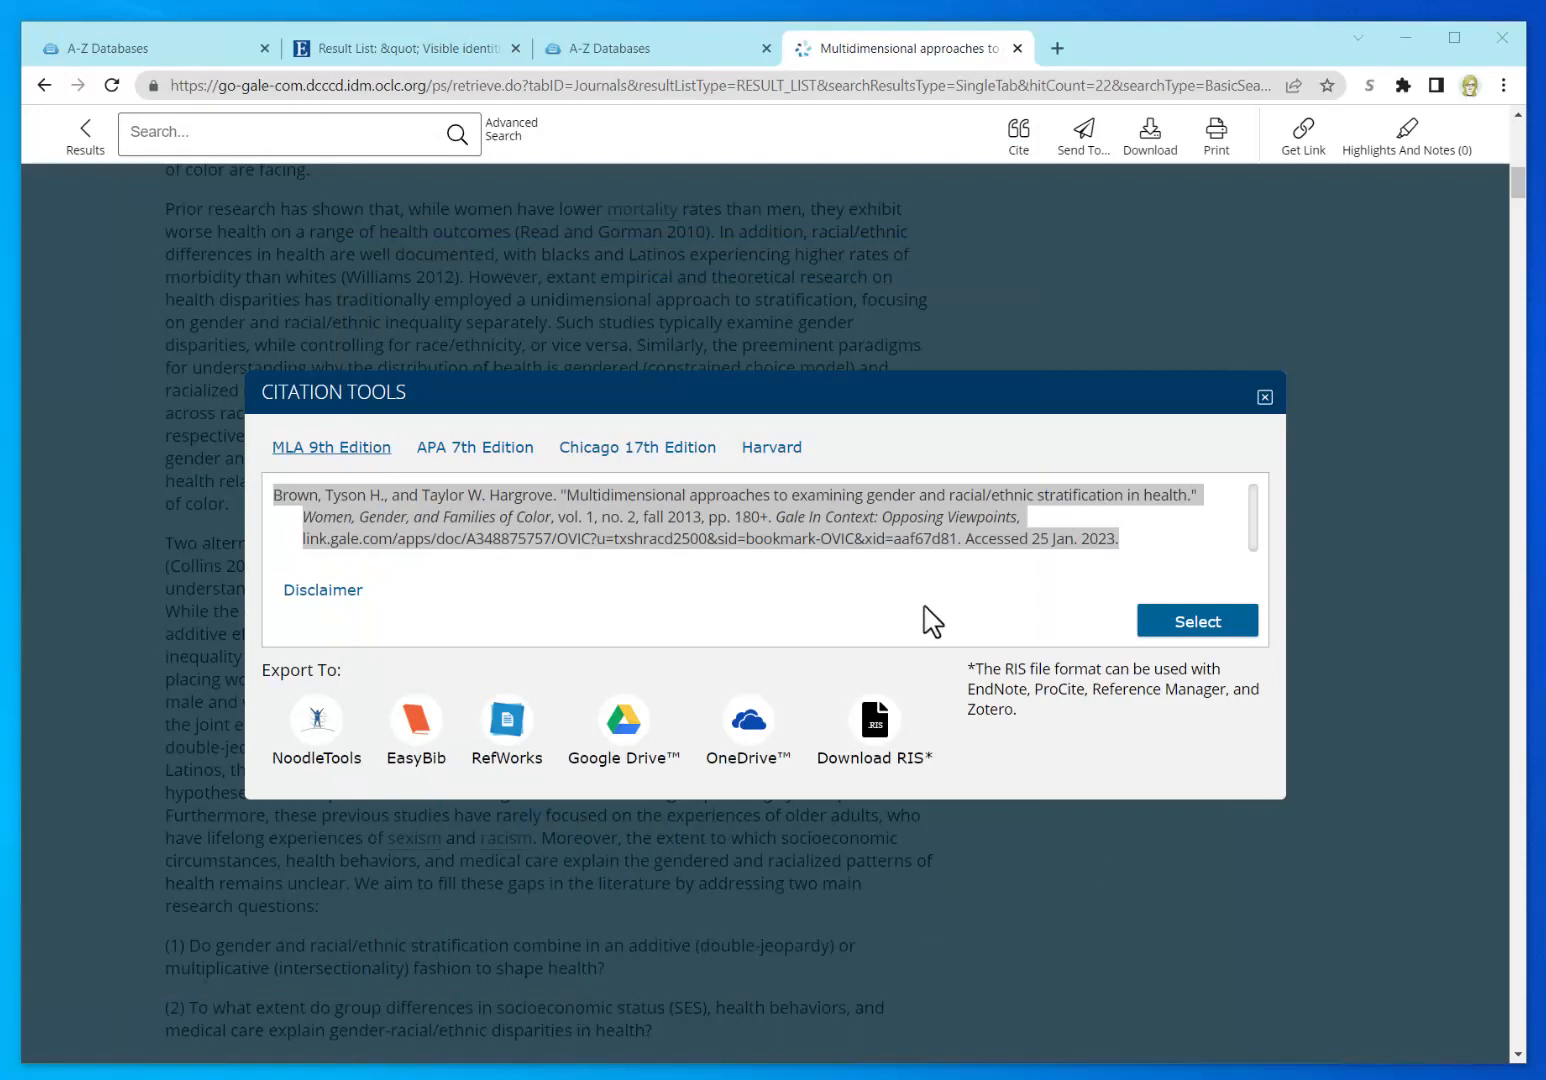
pyautogui.click(483, 600)
pyautogui.moveTo(277, 494); pyautogui.dragTo(1187, 551)
pyautogui.hotkey('ctrl', 'c')
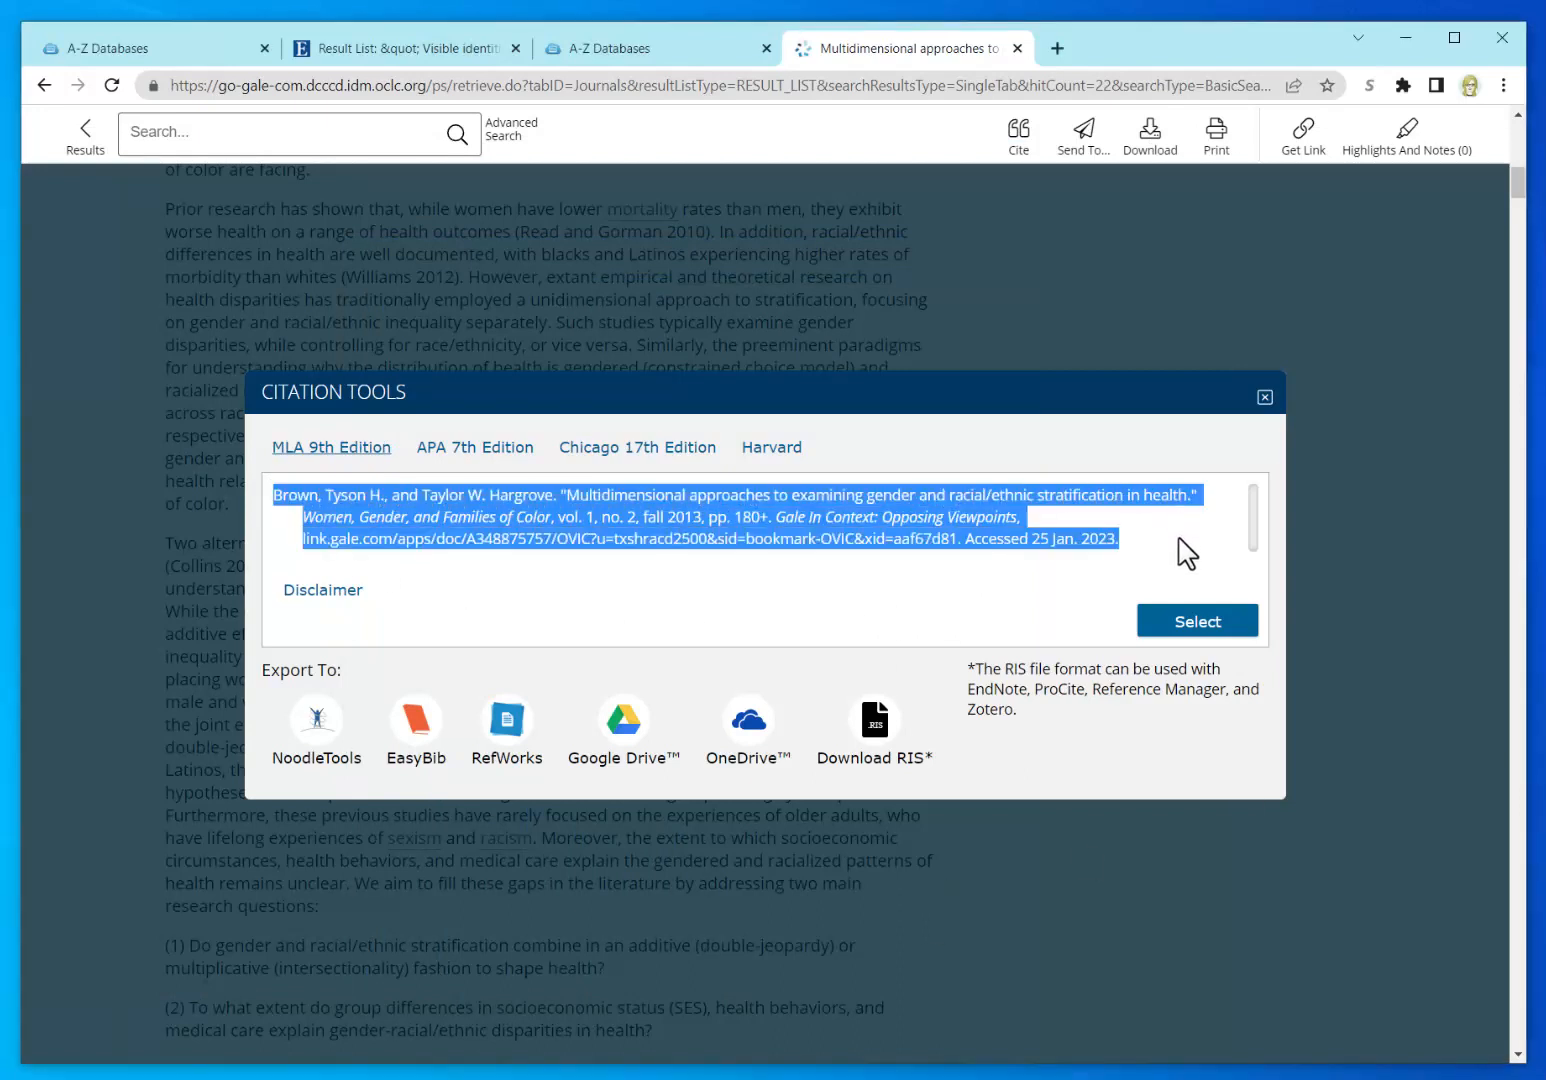
pyautogui.hotkey('alt', 'Tab')
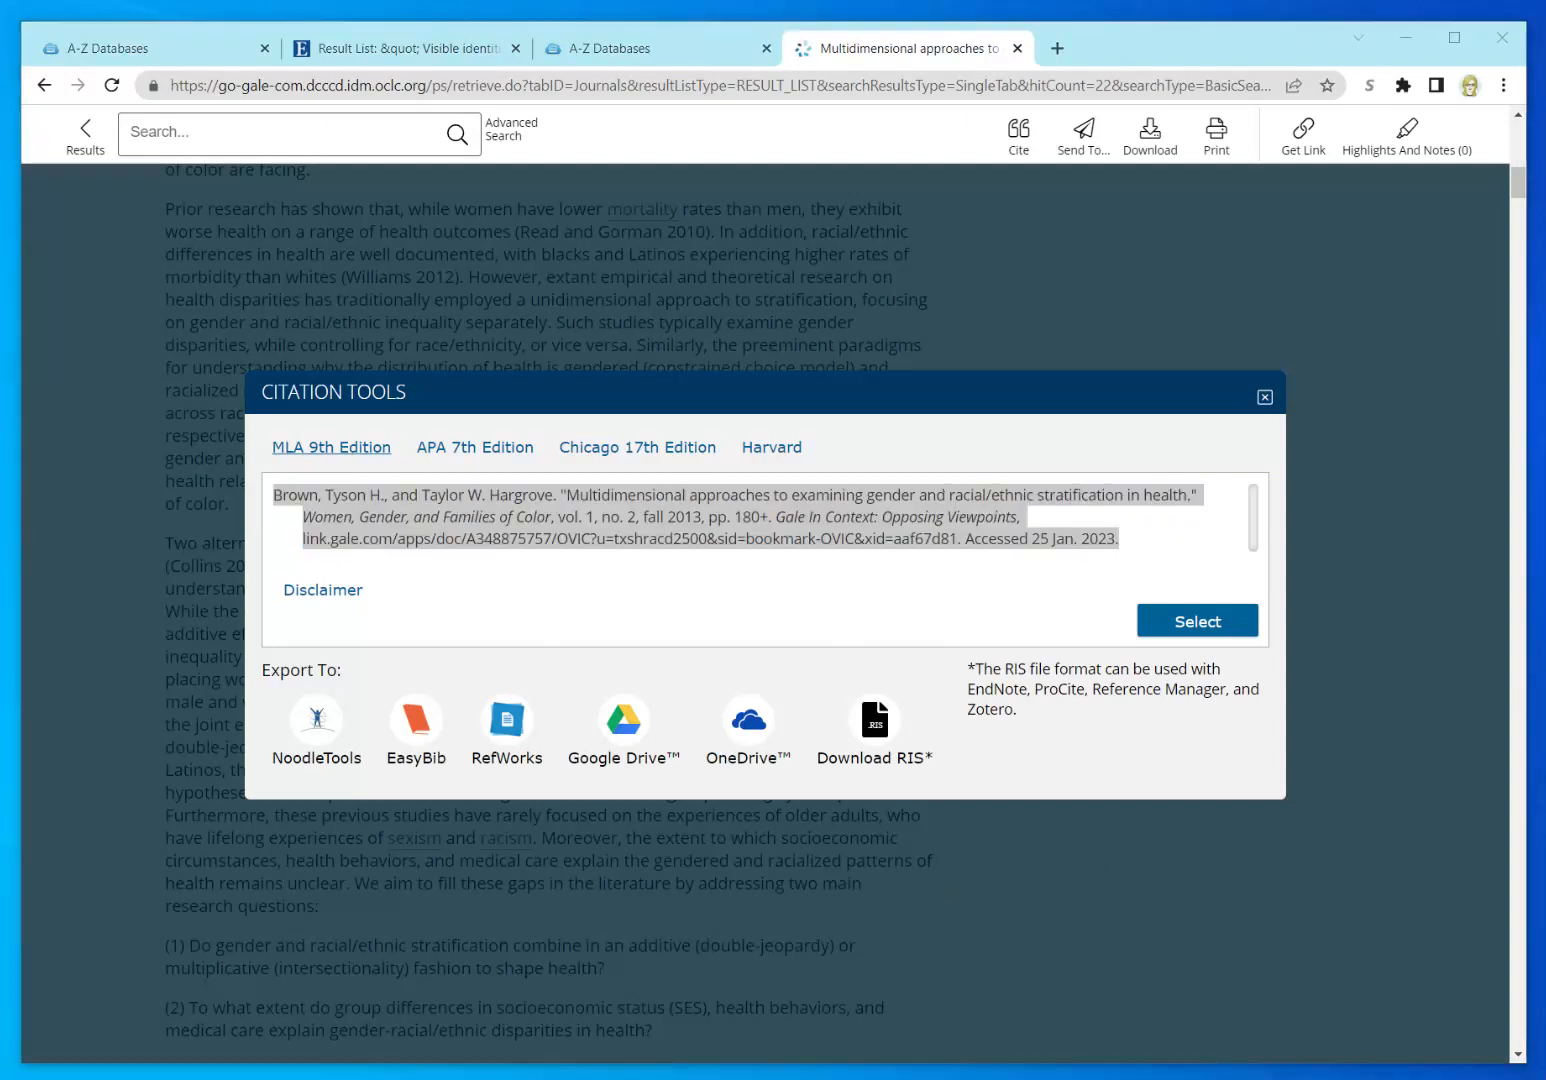
pyautogui.moveTo(1545, 125); pyautogui.dragTo(887, 85)
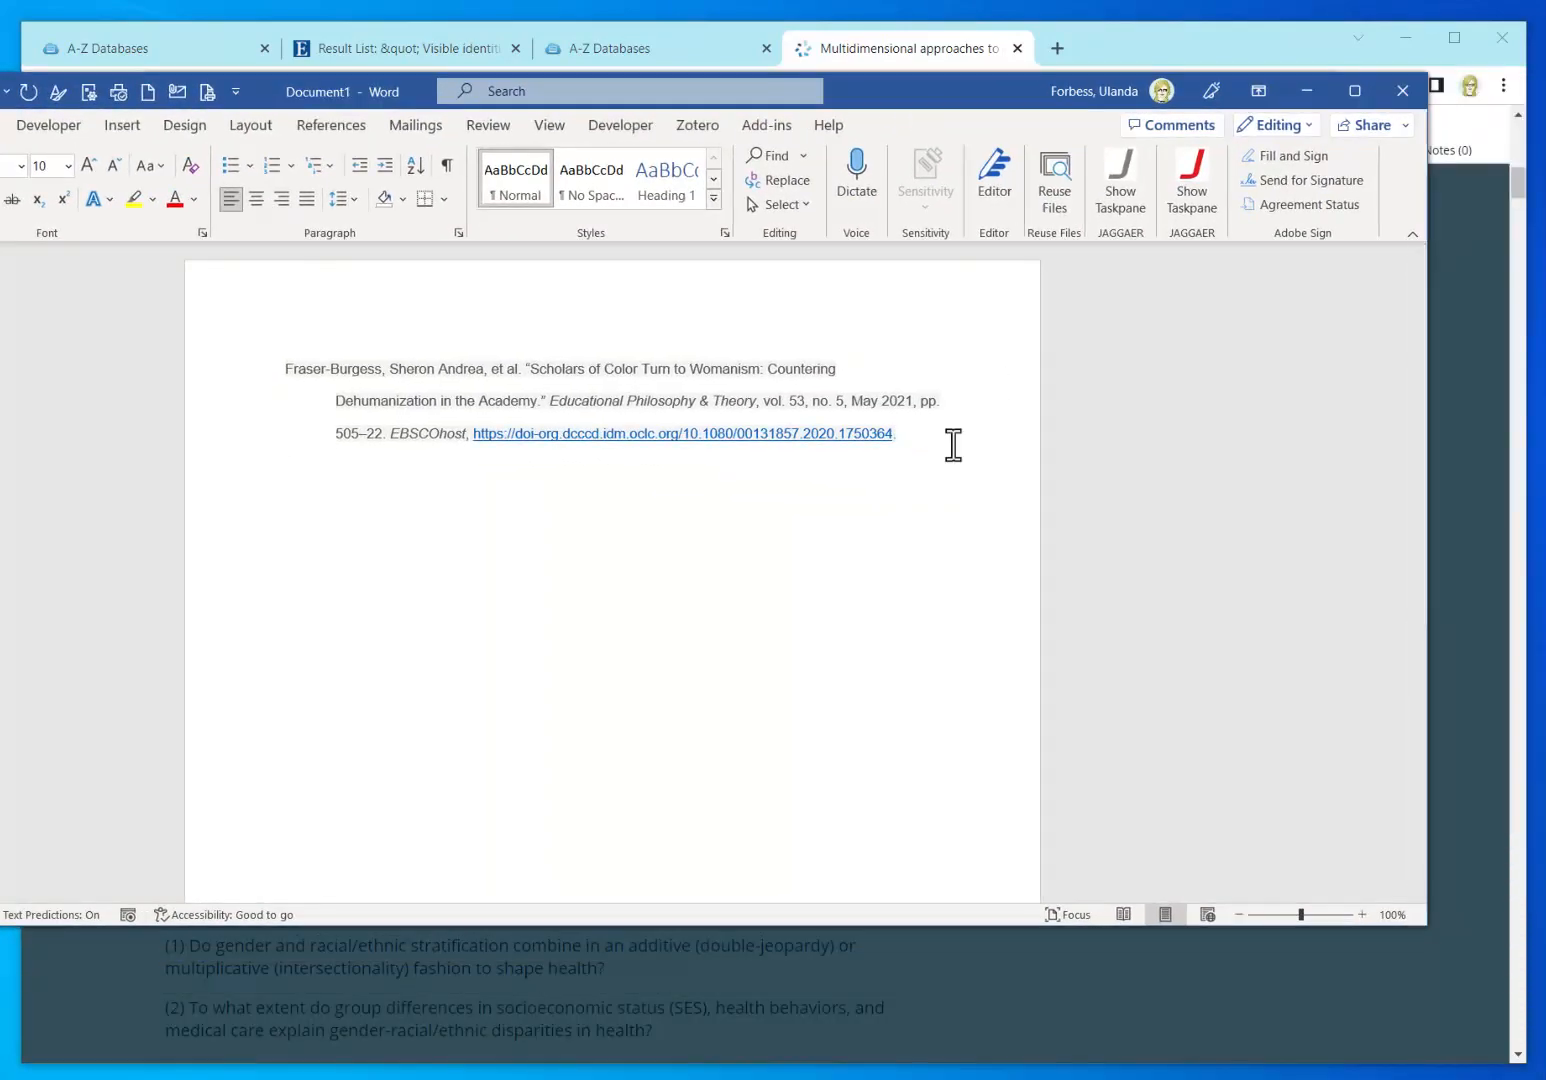
# Step: Paste the citation with Merge Formatting and move it above the Scholars of Color entry
pyautogui.hotkey('ctrl', 'v')
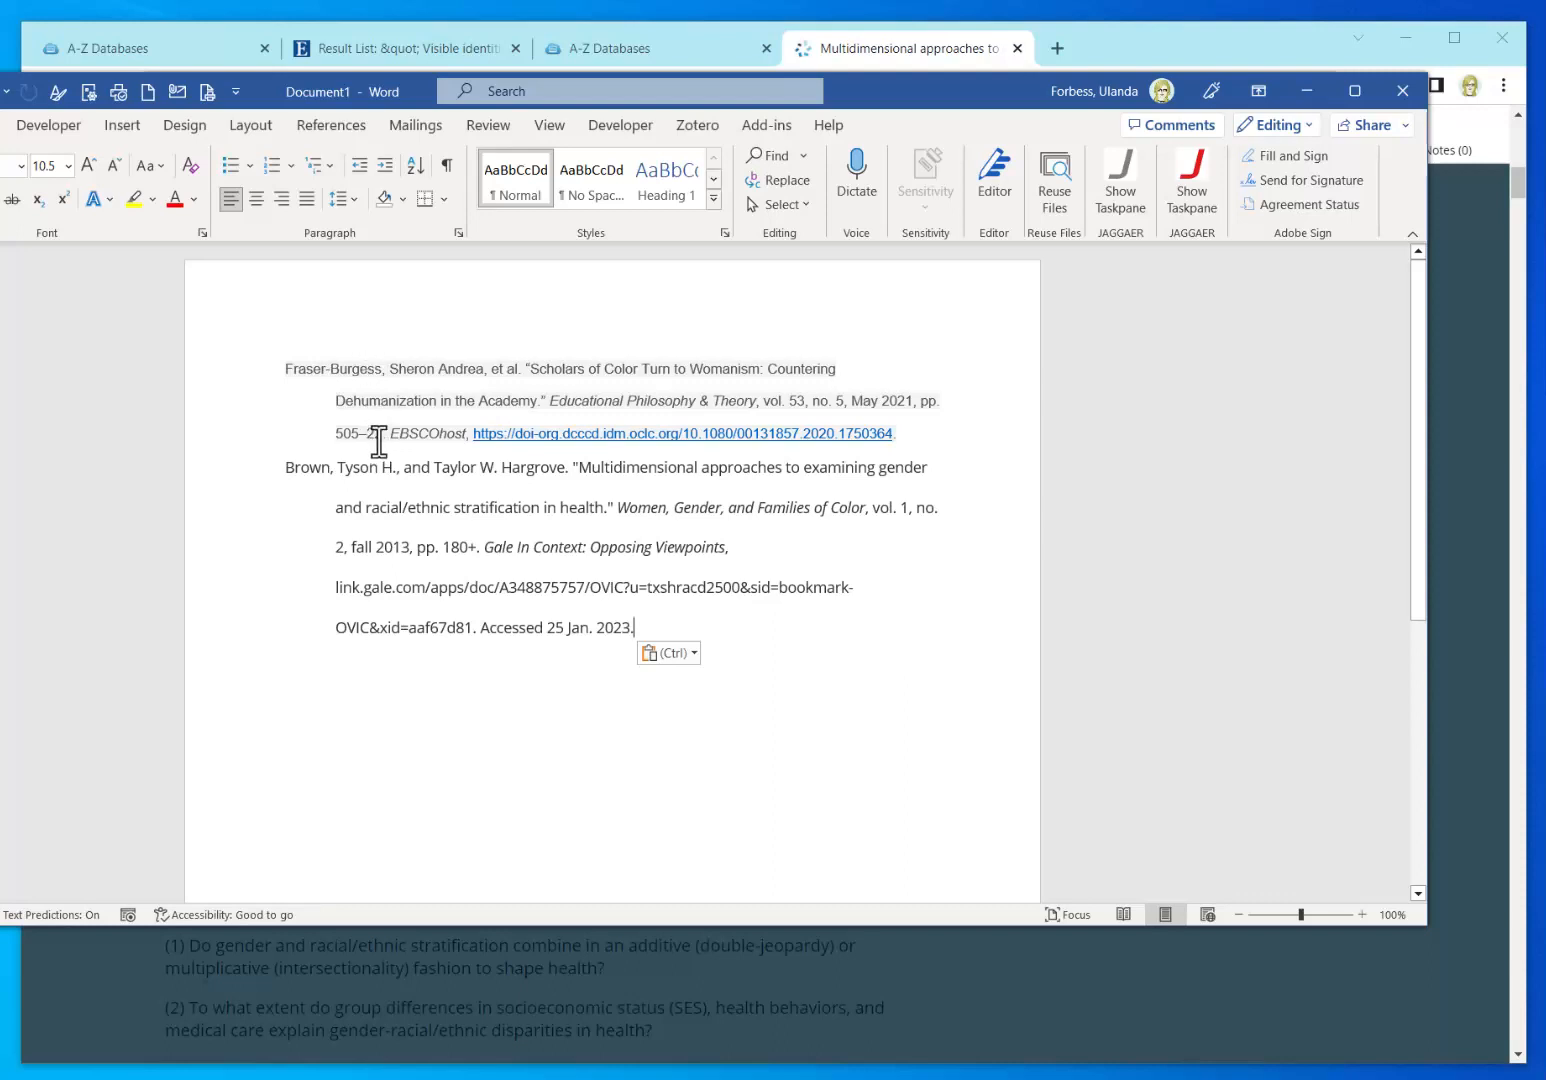
pyautogui.click(667, 655)
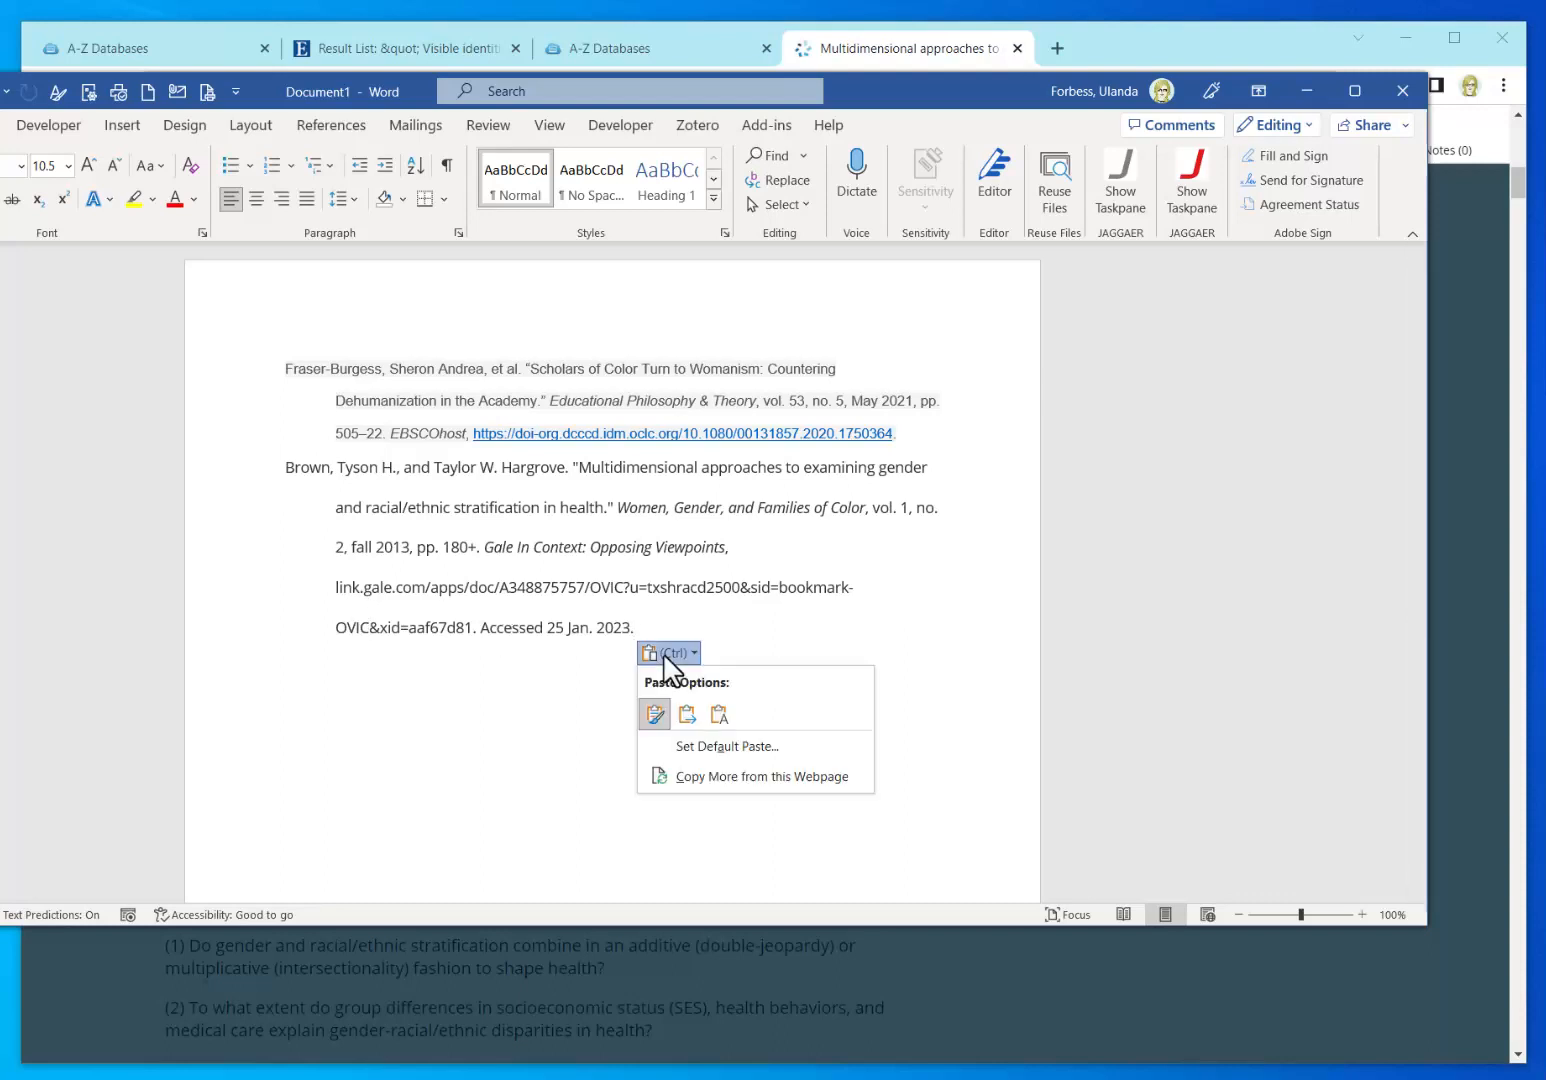
pyautogui.click(686, 714)
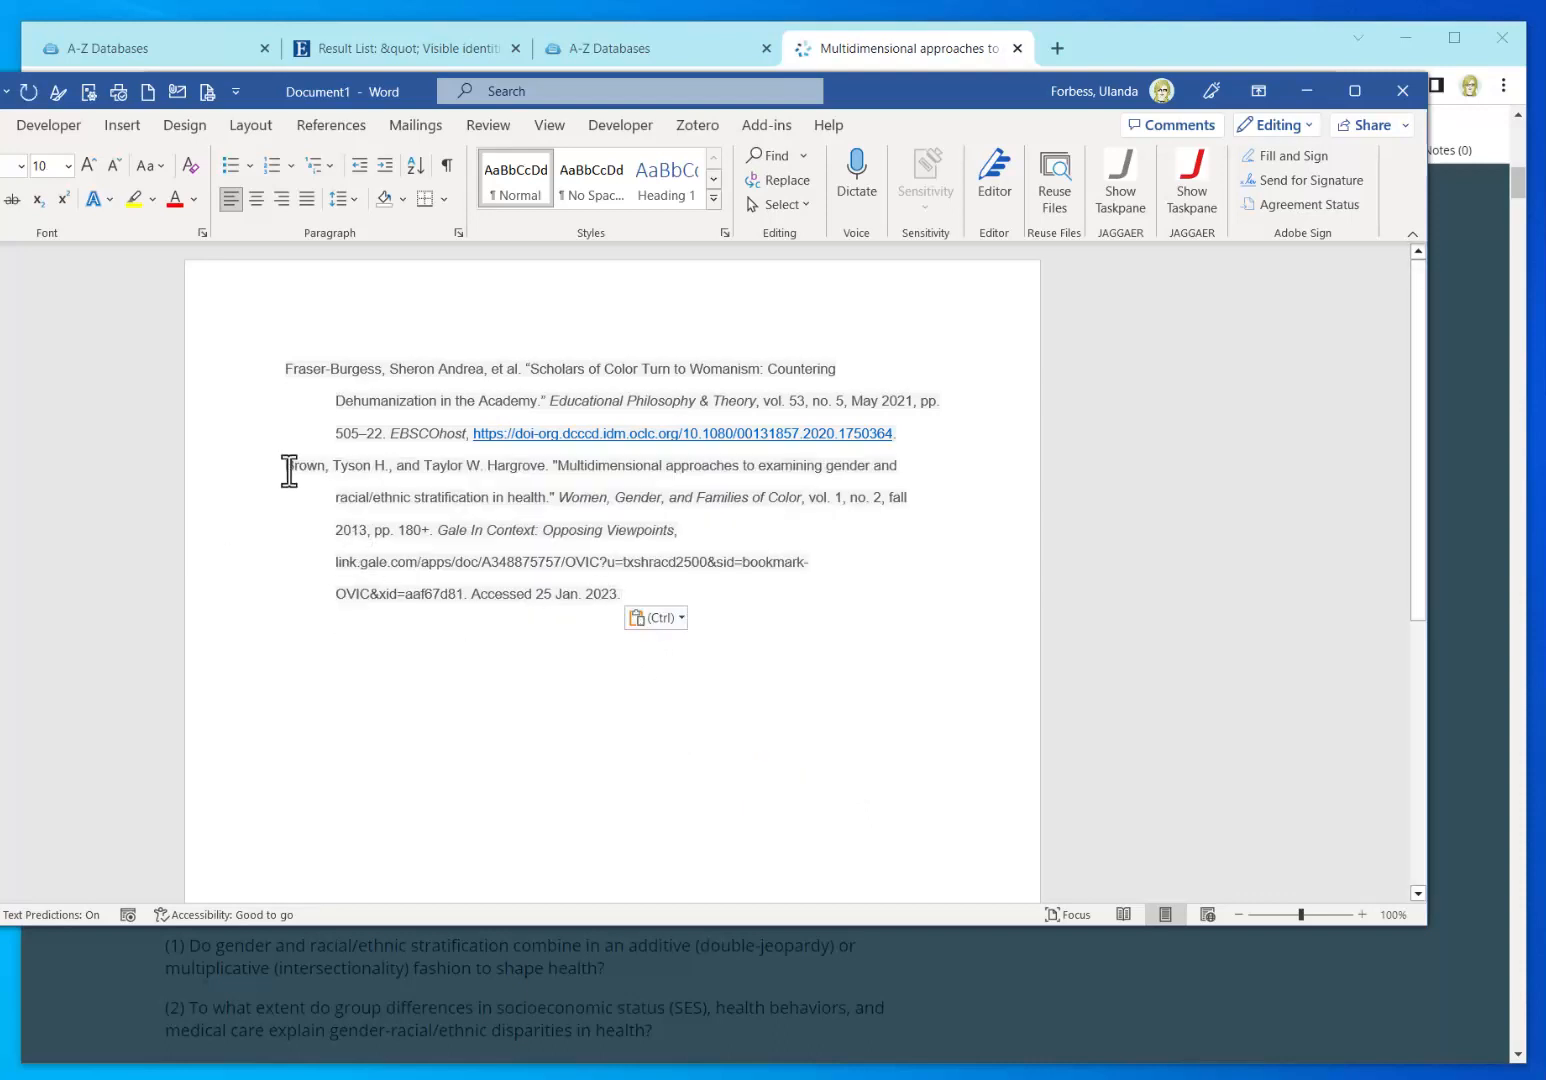
pyautogui.moveTo(289, 469); pyautogui.dragTo(632, 593)
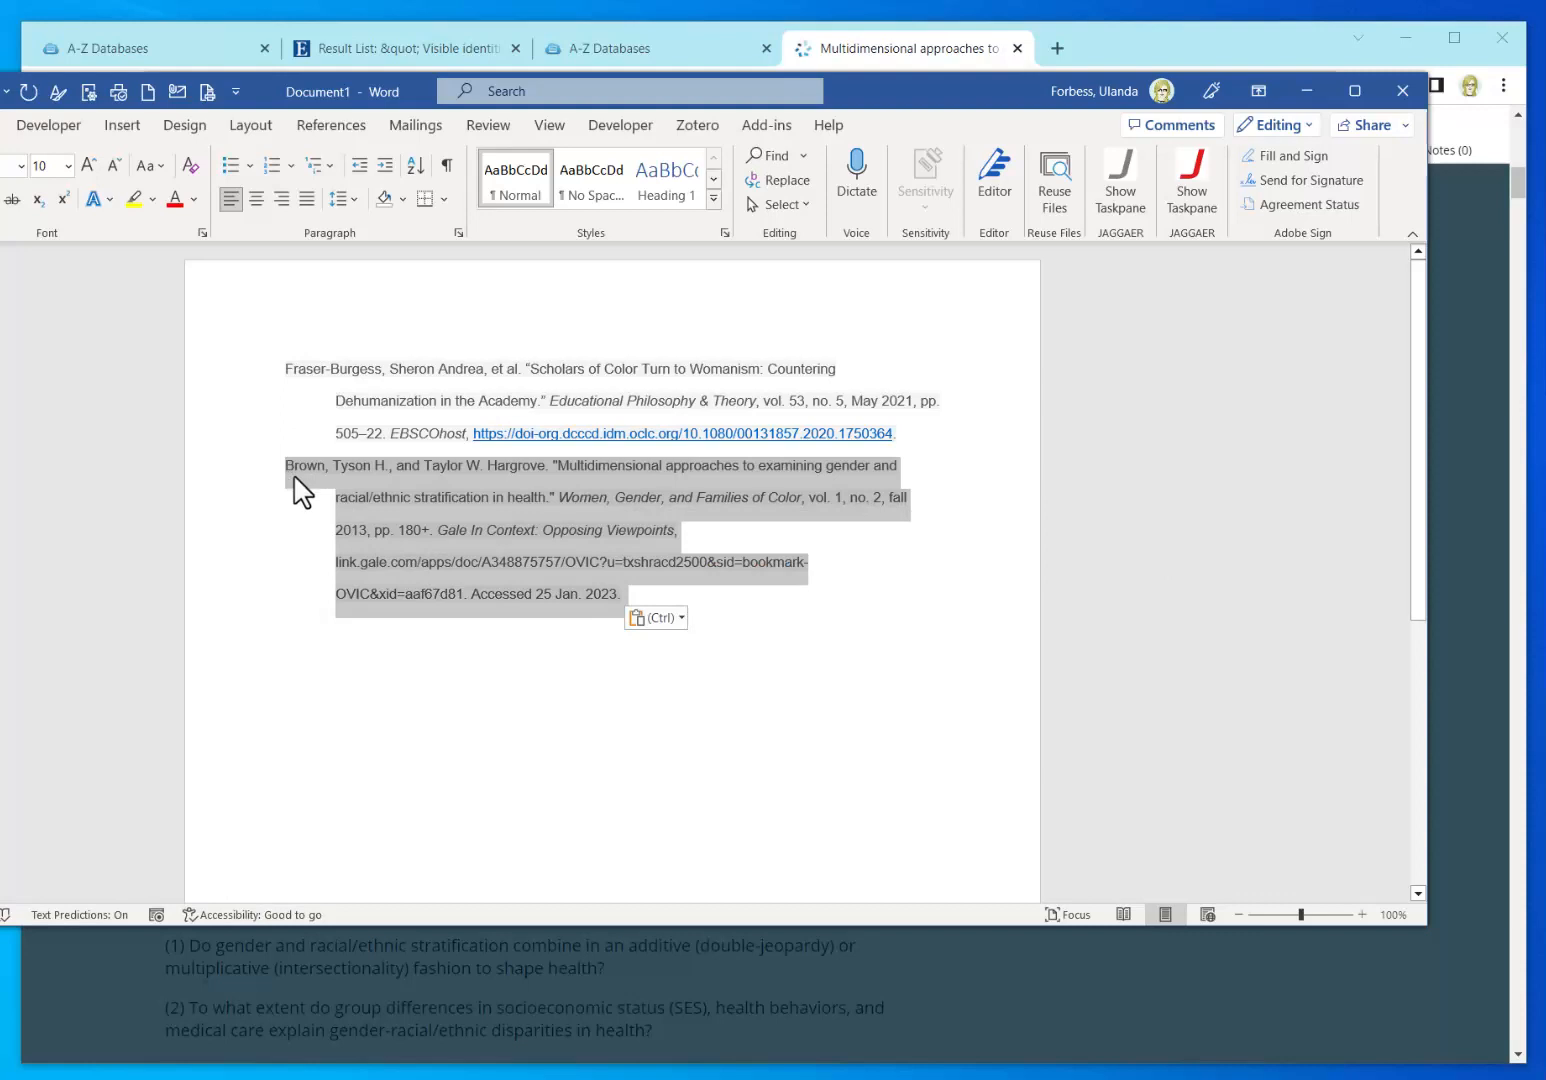
pyautogui.moveTo(296, 480); pyautogui.dragTo(280, 365)
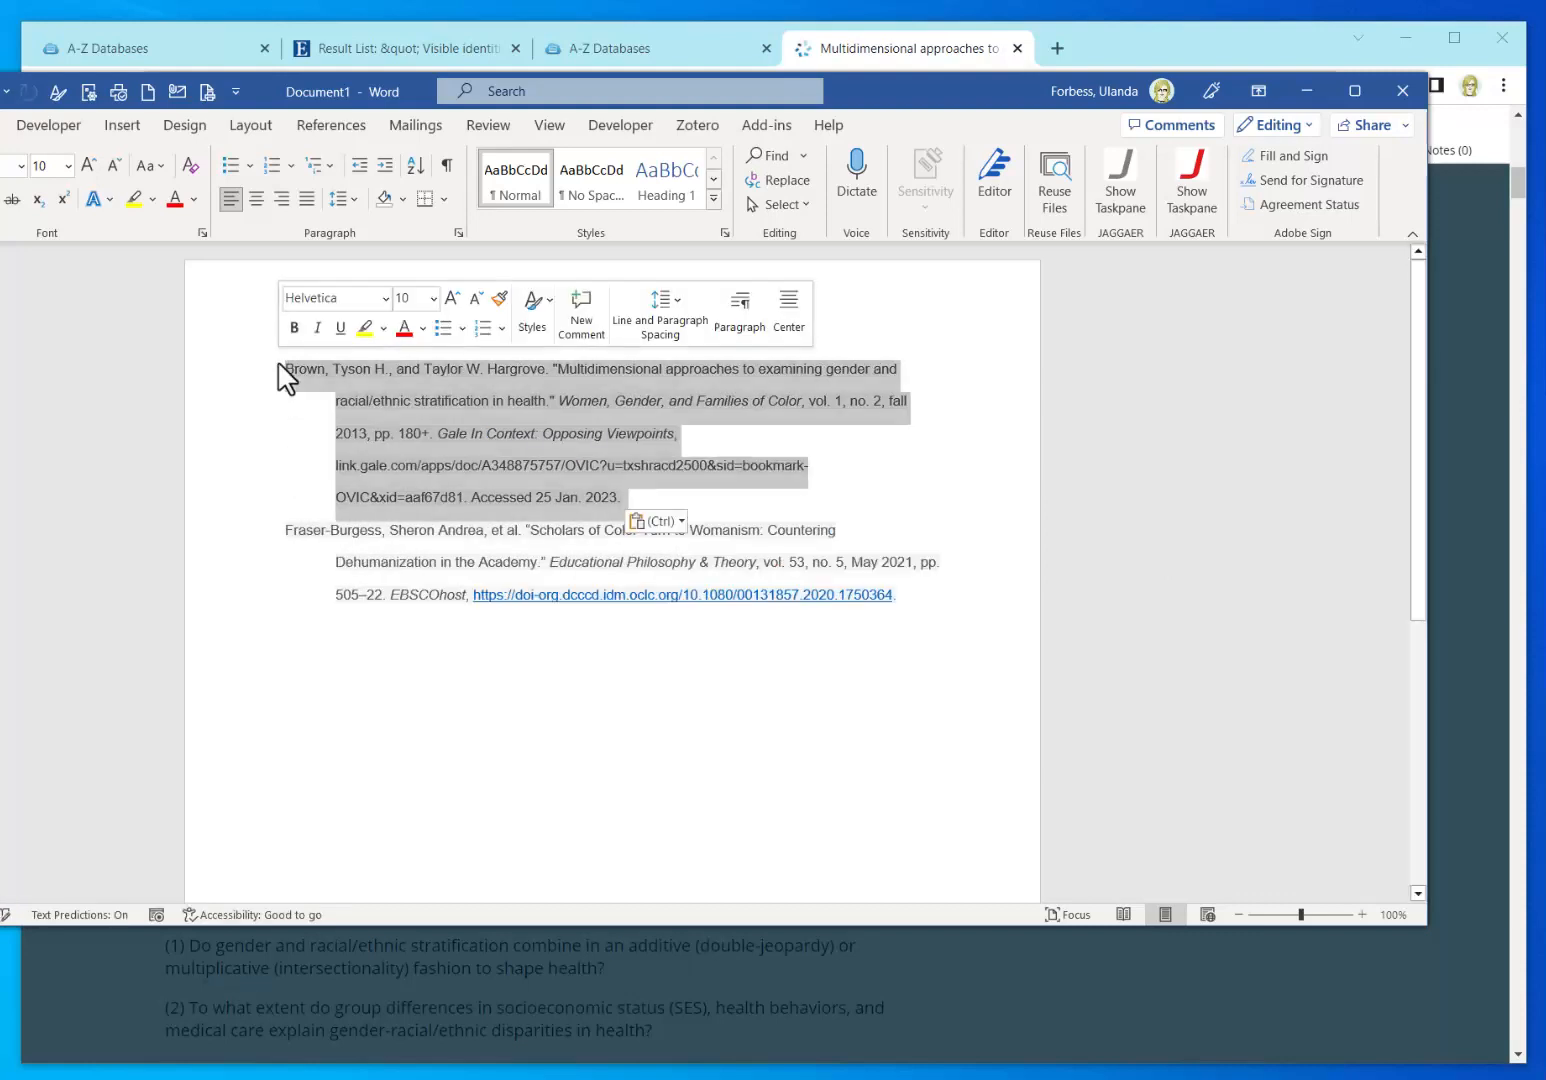
pyautogui.click(692, 745)
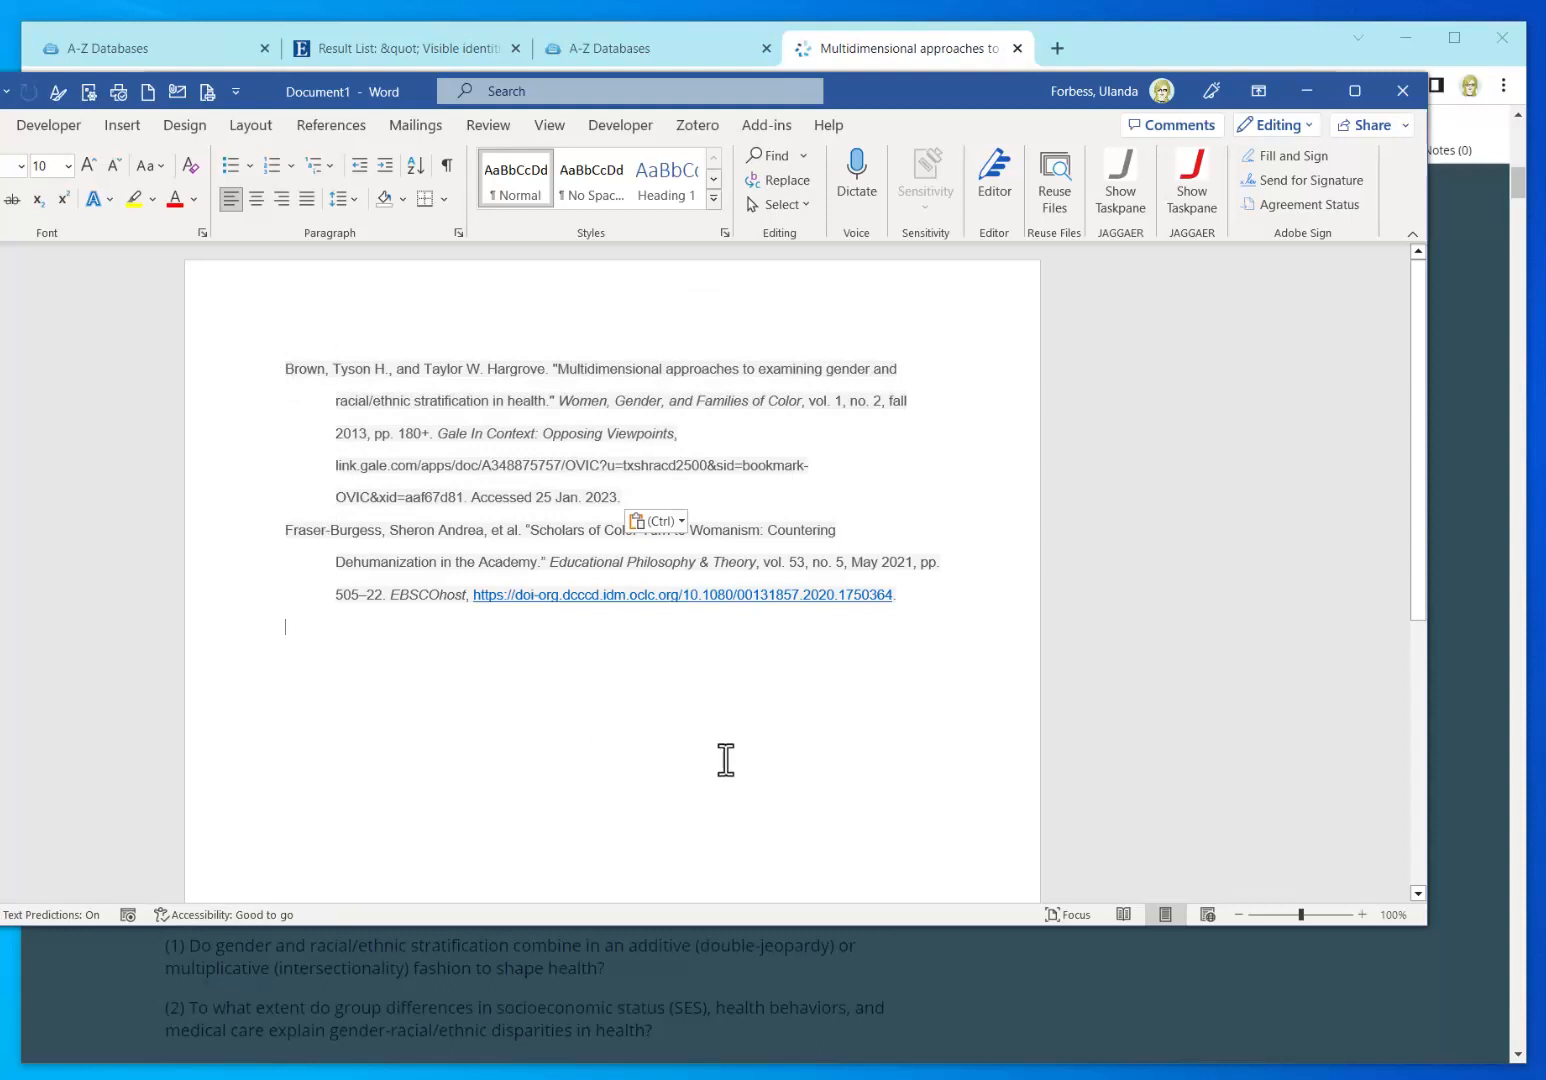
pyautogui.moveTo(870, 90); pyautogui.dragTo(1545, 294)
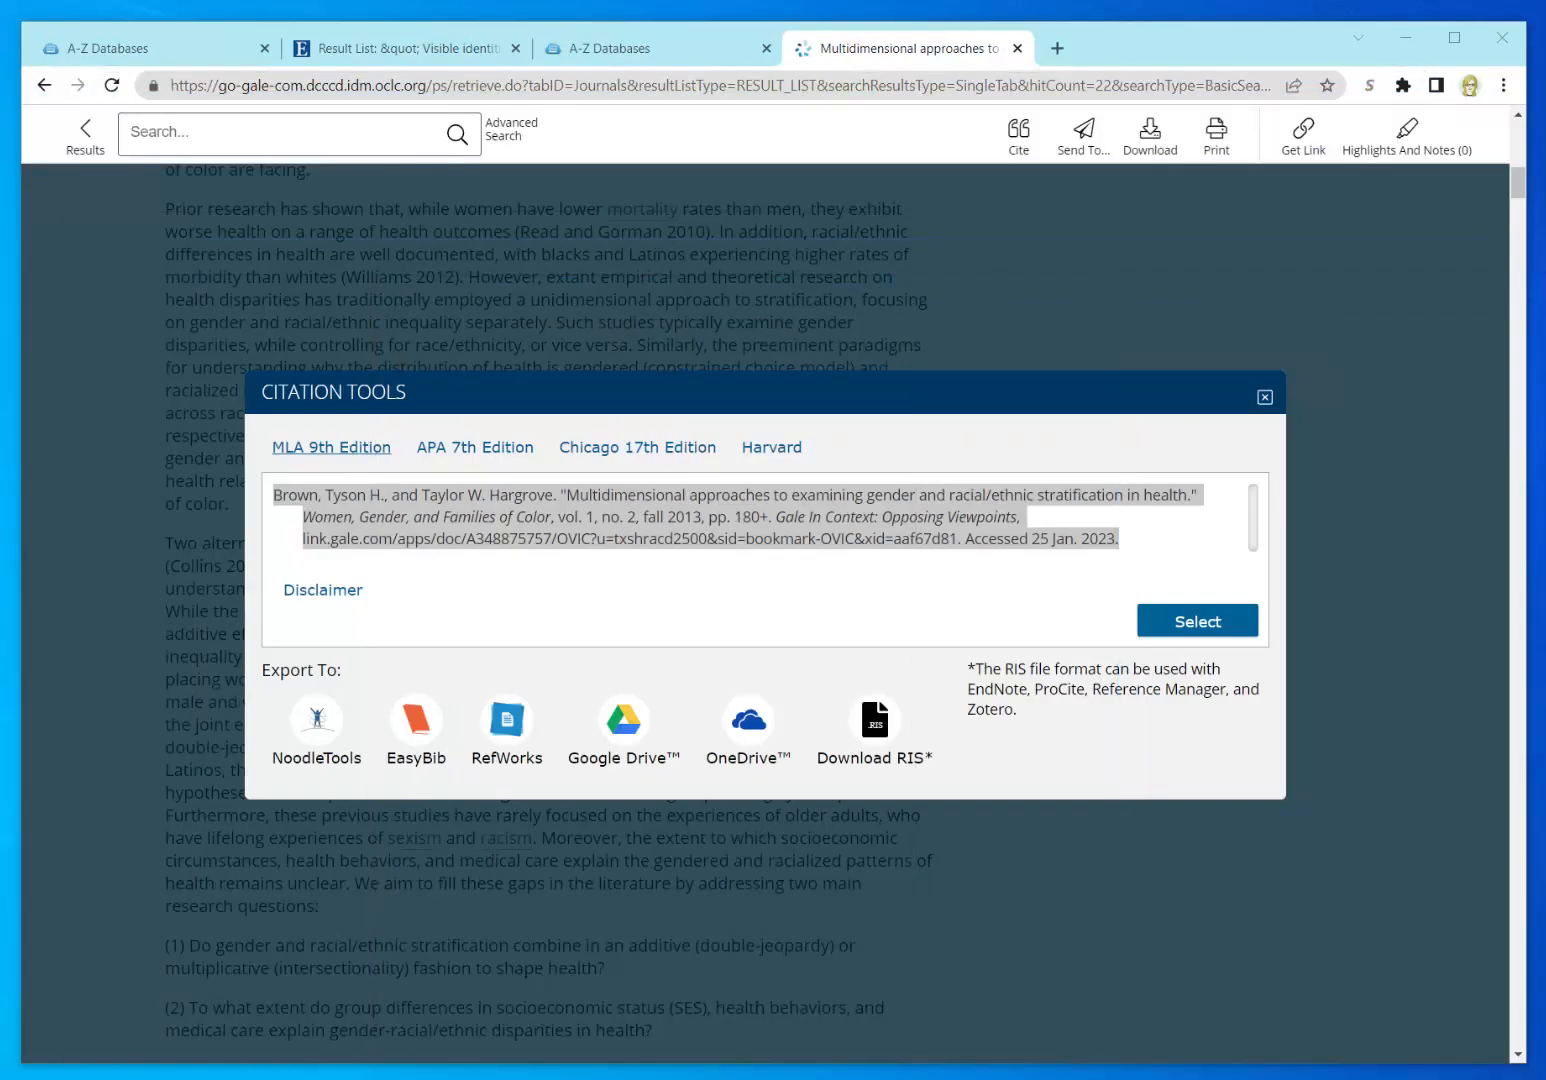
pyautogui.click(1265, 398)
pyautogui.scroll(-3, 327, 902)
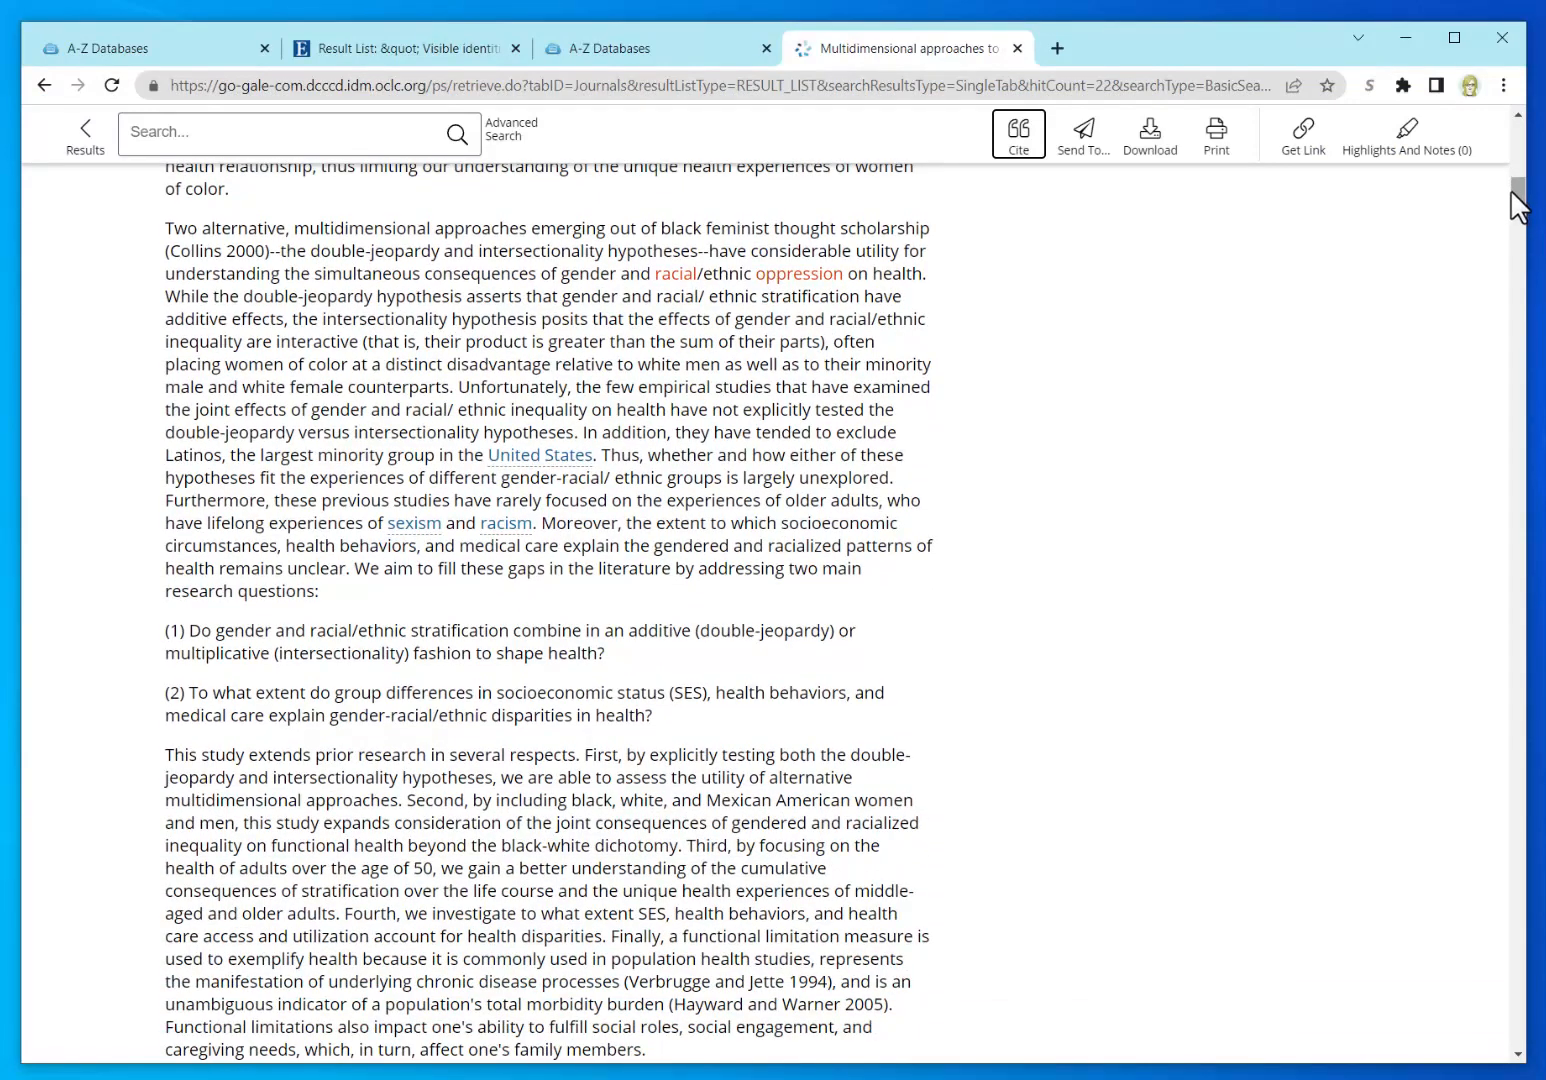
pyautogui.click(657, 560)
pyautogui.press('End')
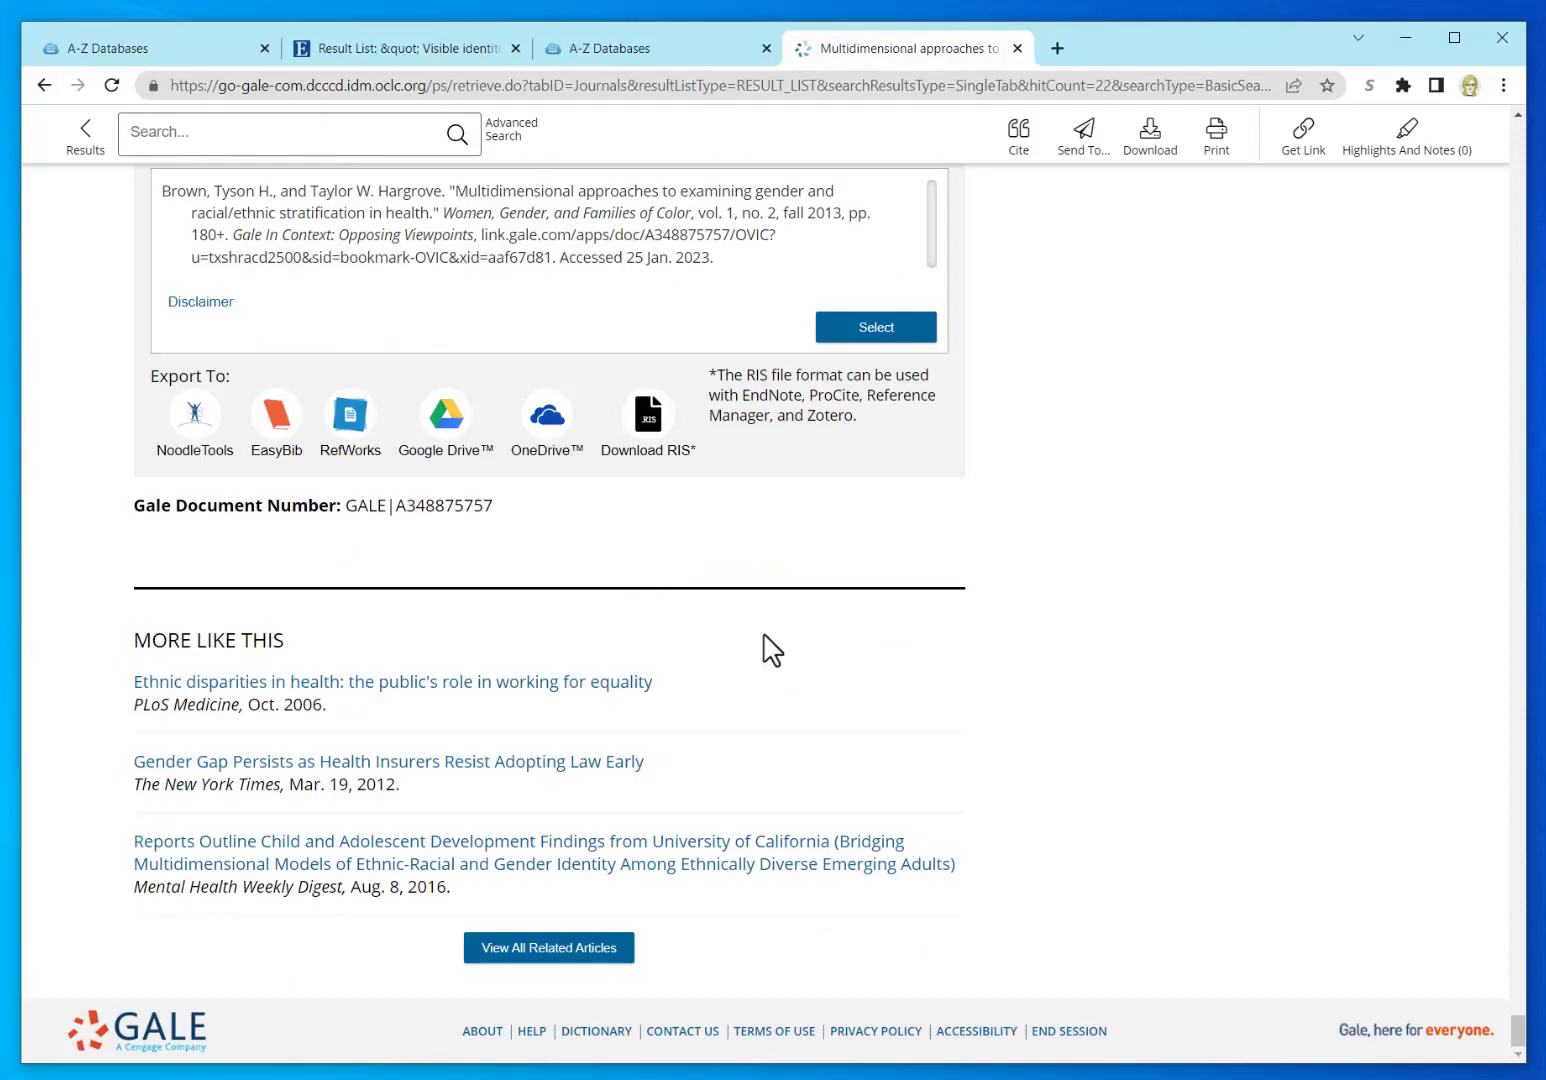
pyautogui.scroll(9, 772, 650)
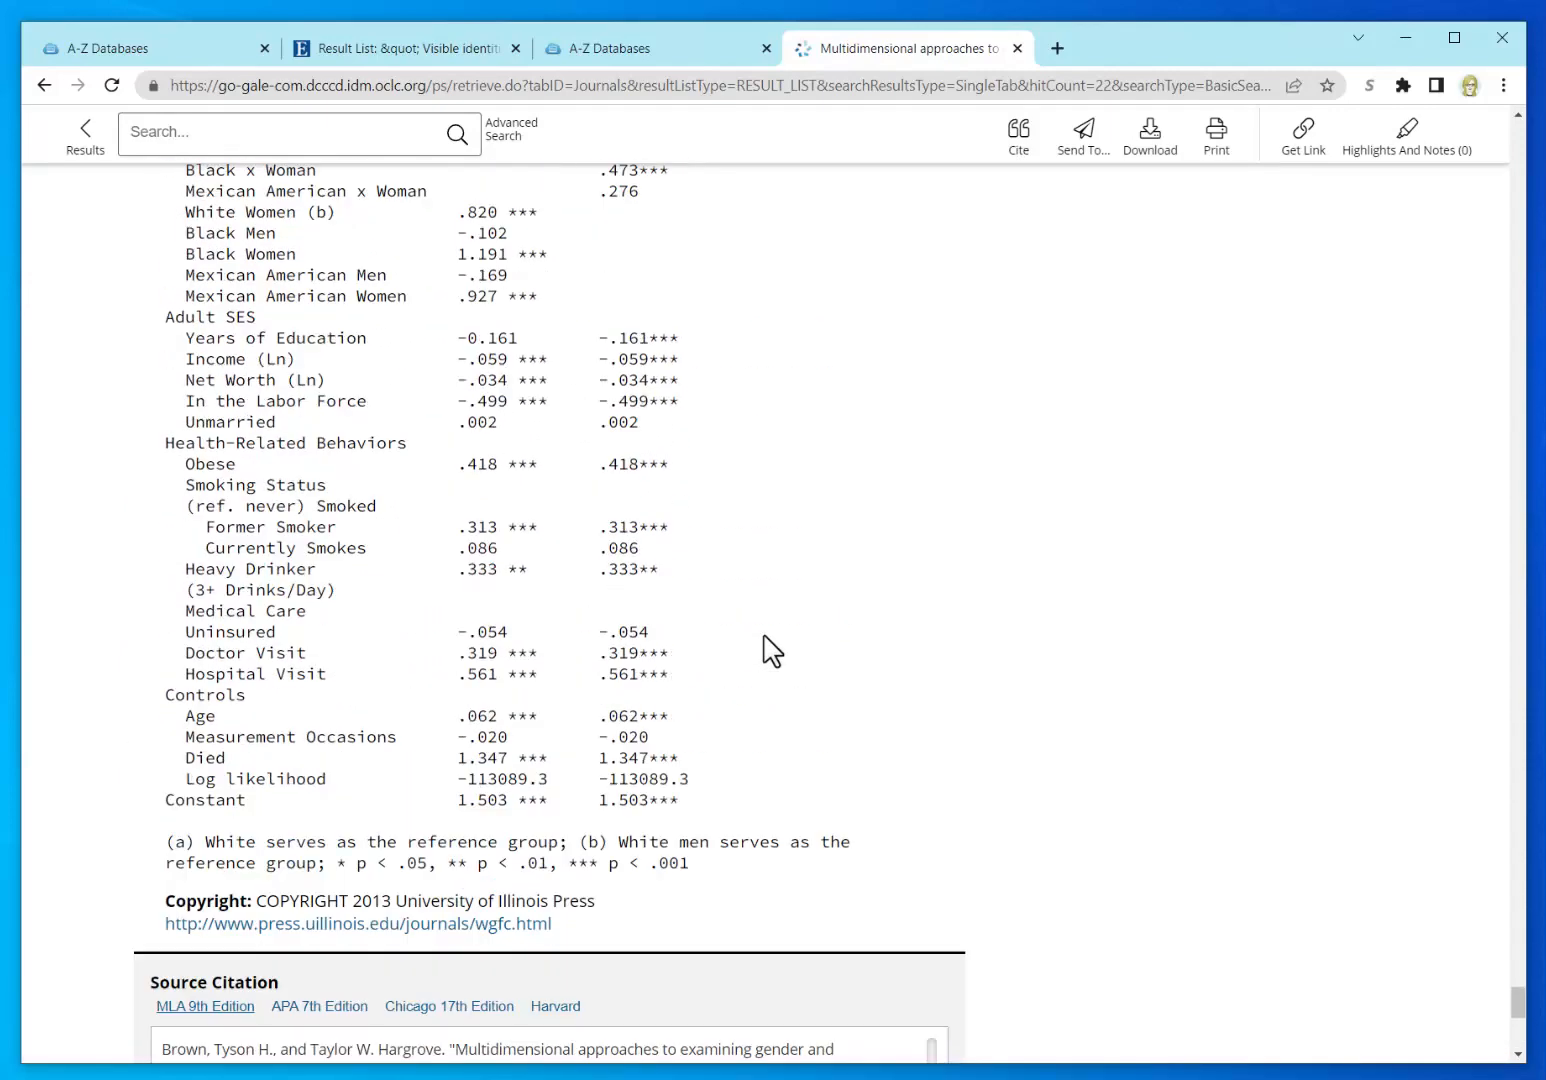
pyautogui.scroll(18, 772, 650)
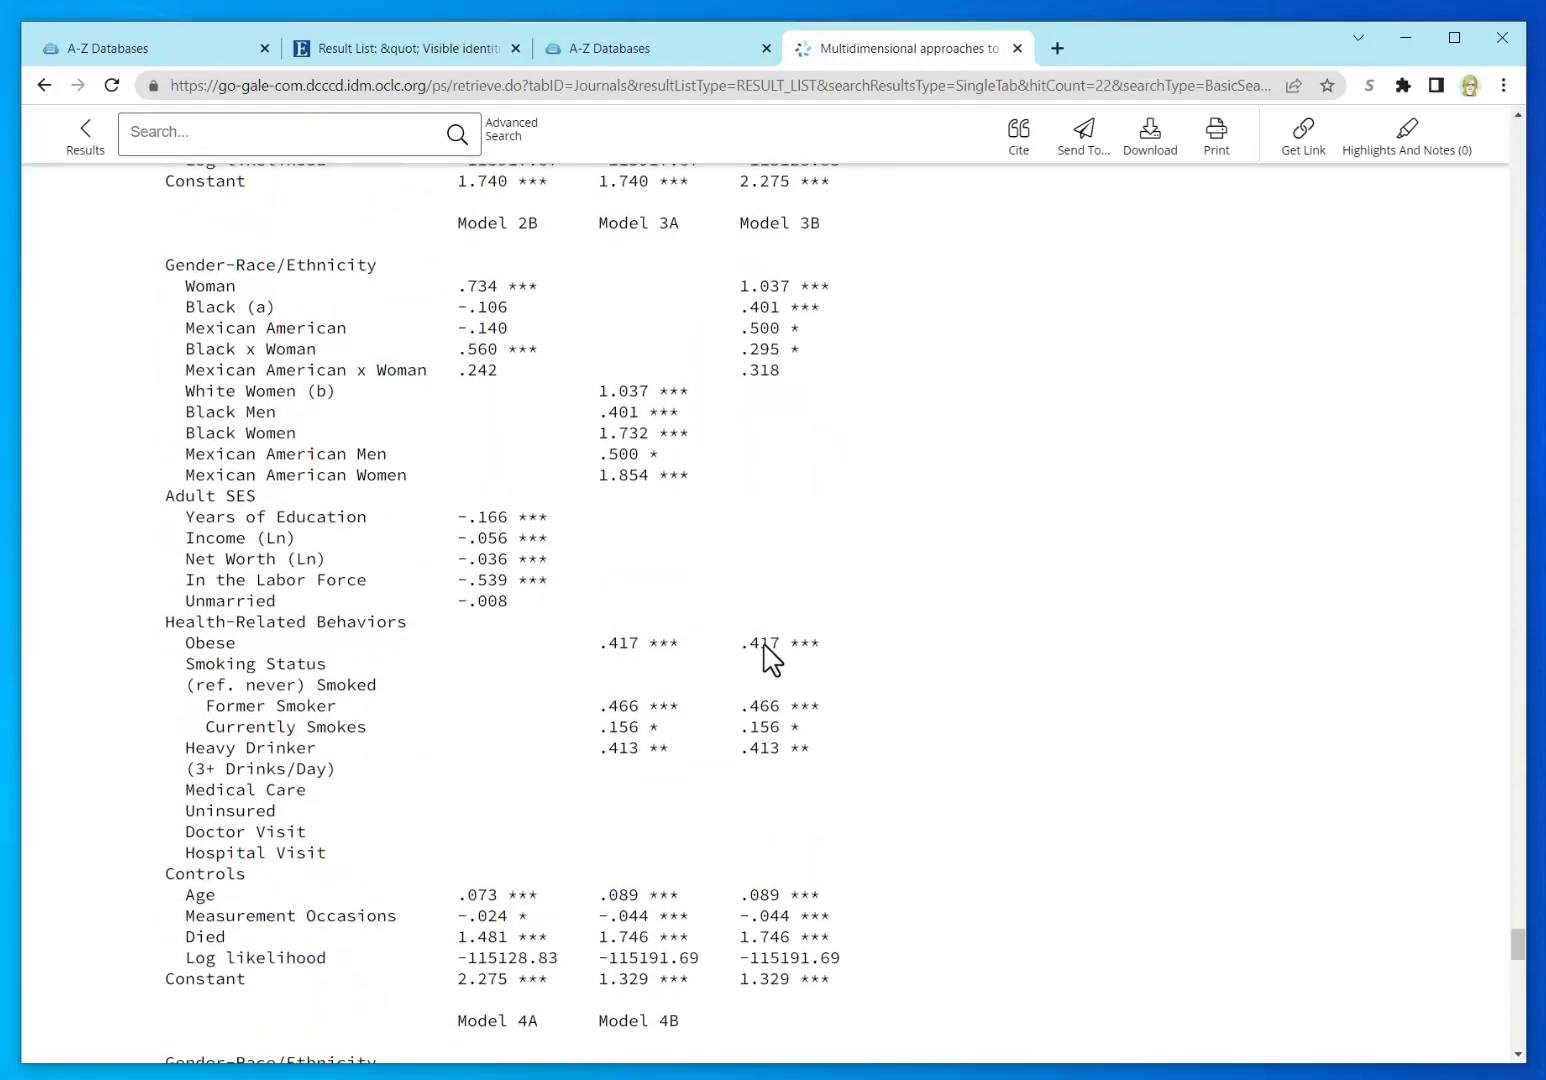
pyautogui.scroll(14, 772, 655)
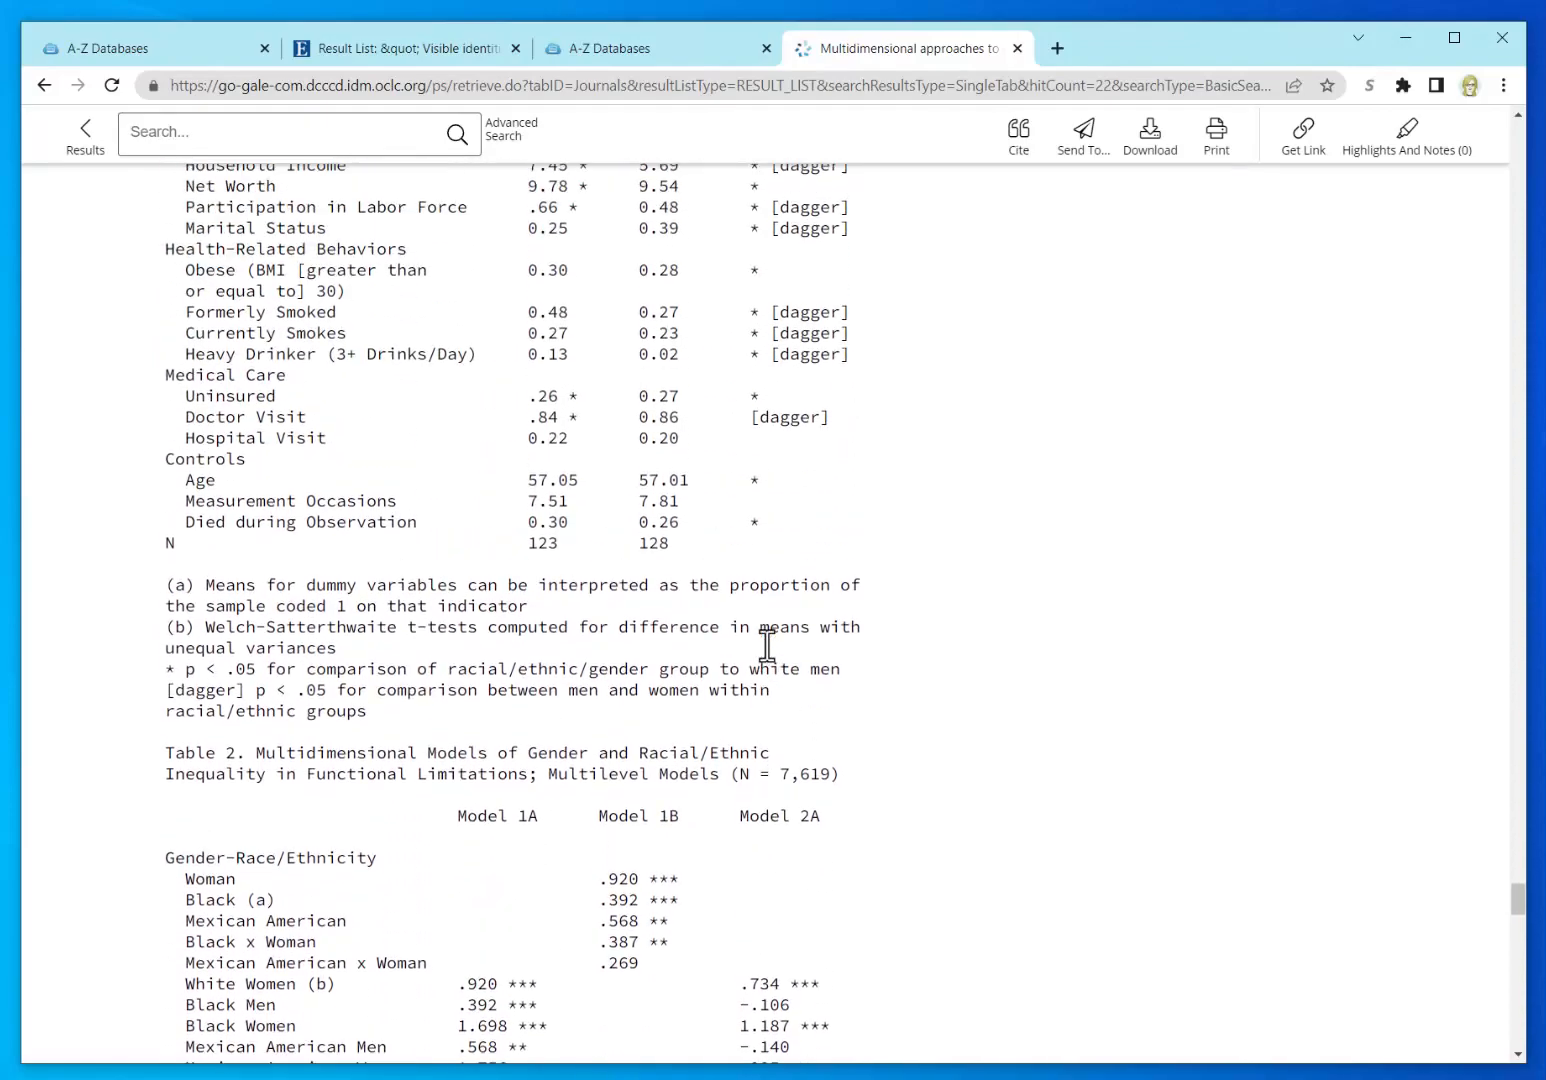
pyautogui.scroll(12, 767, 645)
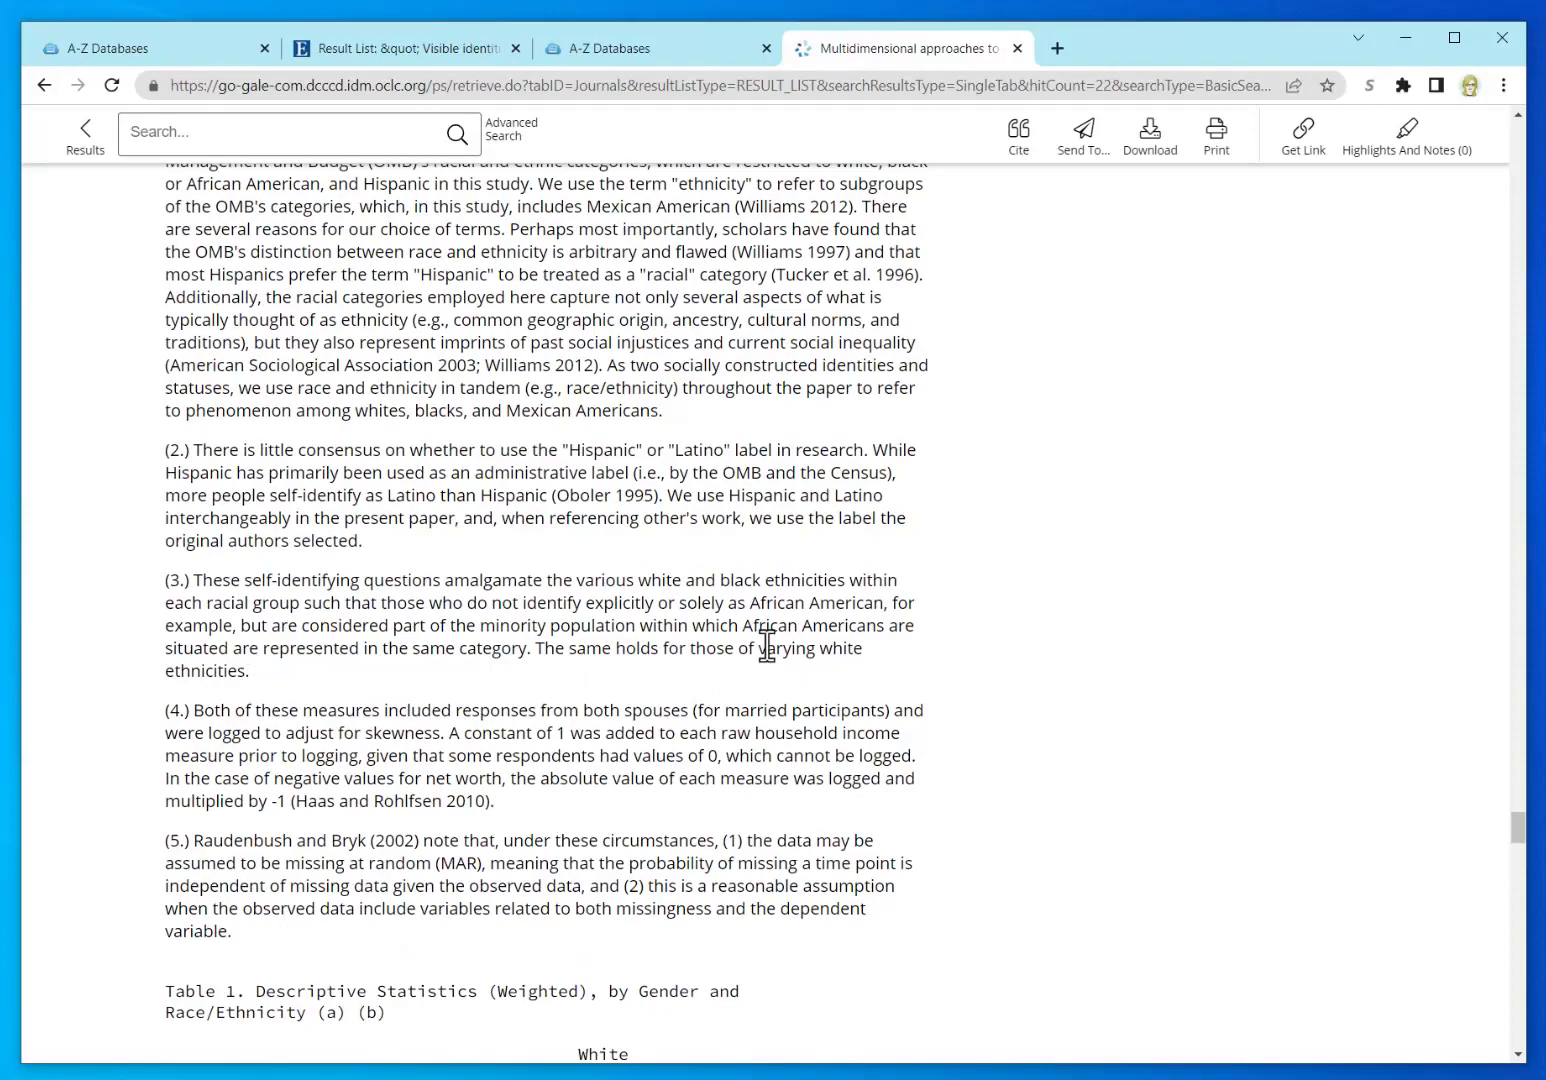
pyautogui.scroll(-3, 767, 646)
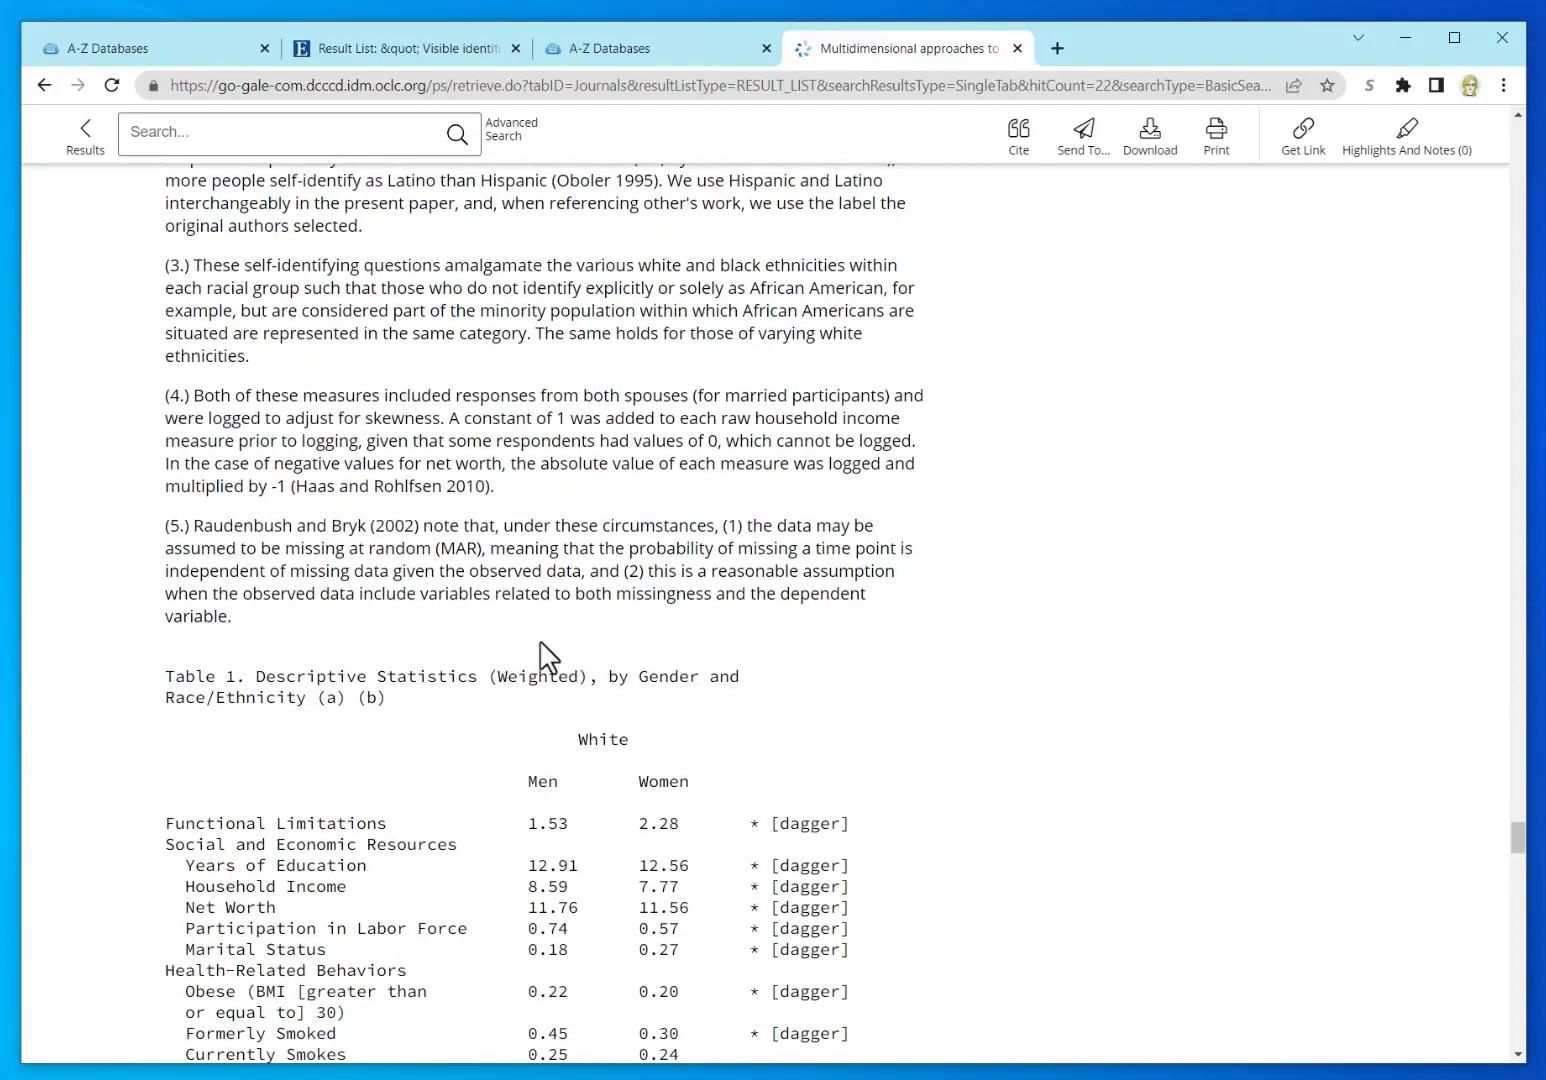
pyautogui.scroll(1, 759, 645)
pyautogui.moveTo(1518, 830); pyautogui.dragTo(1521, 1034)
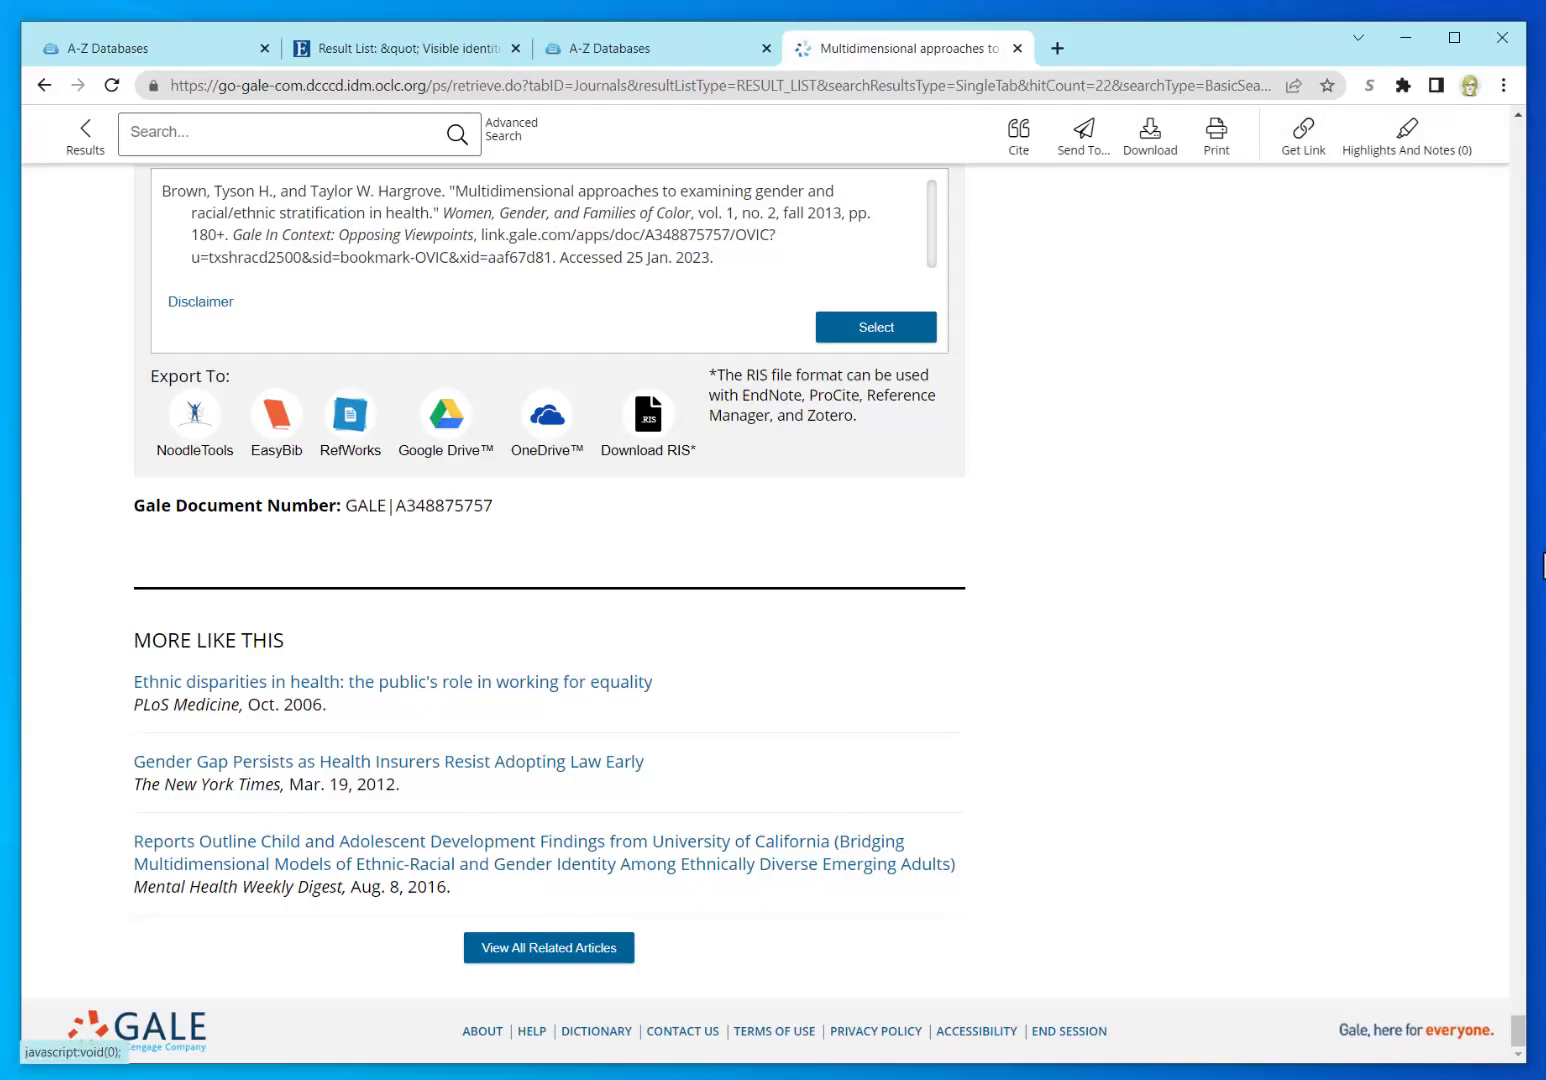
pyautogui.moveTo(1518, 1025); pyautogui.dragTo(1518, 579)
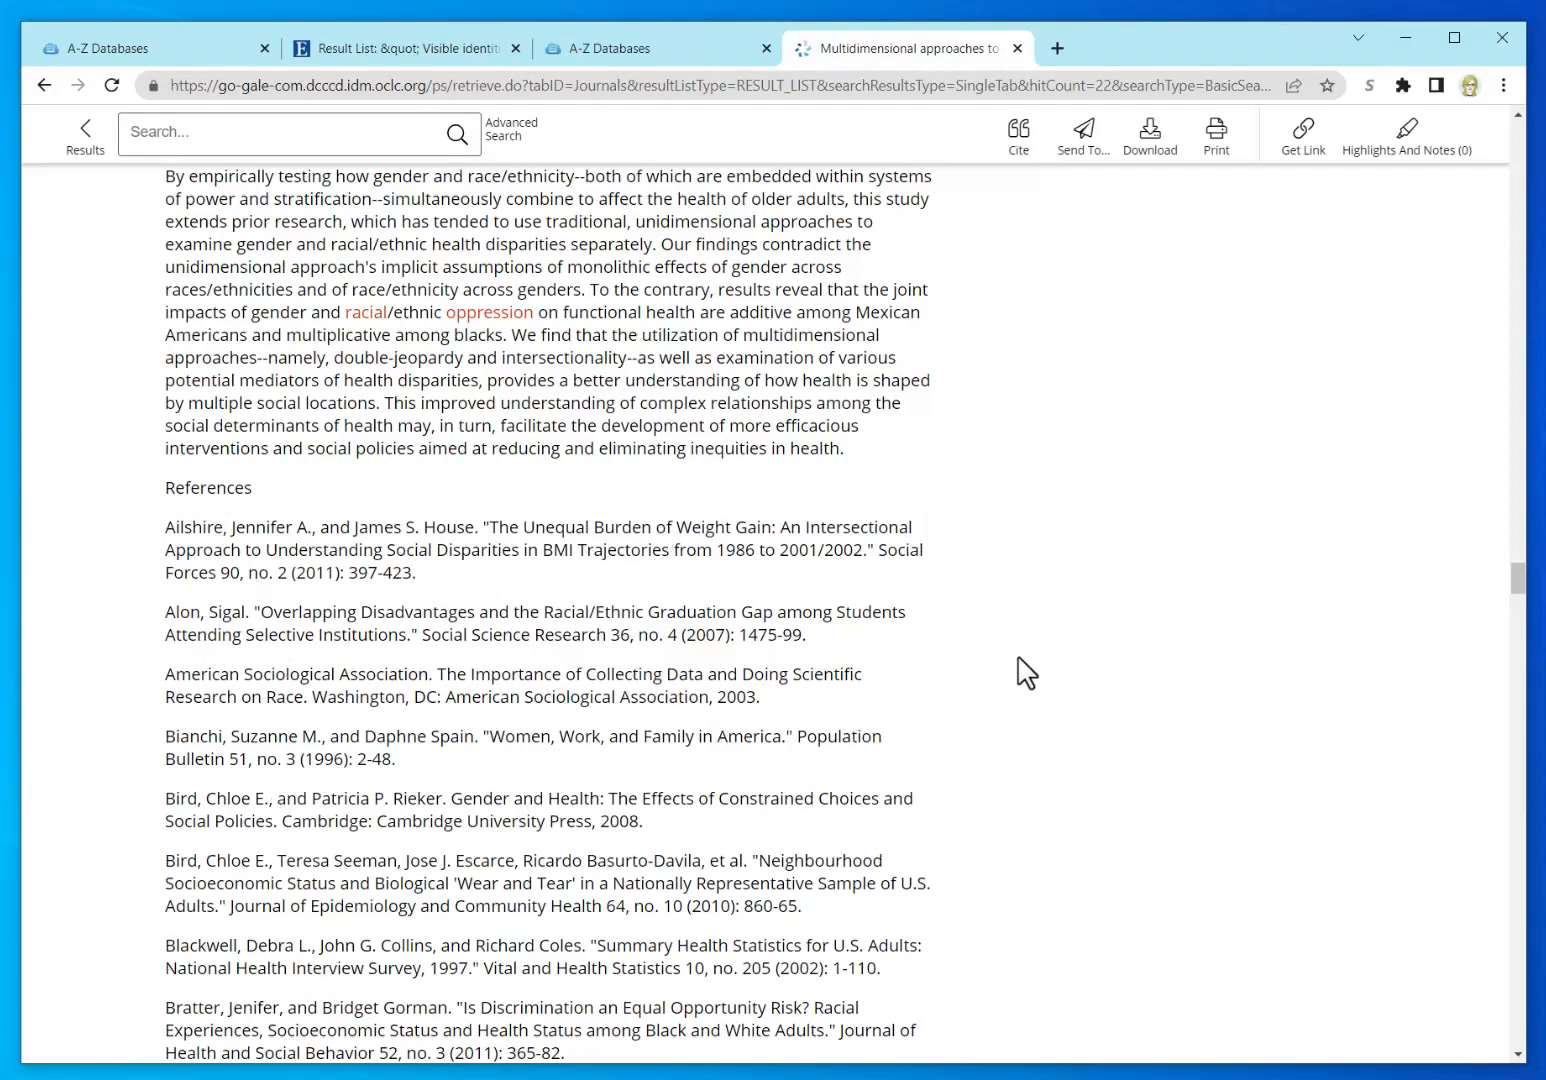
pyautogui.scroll(3, 1021, 669)
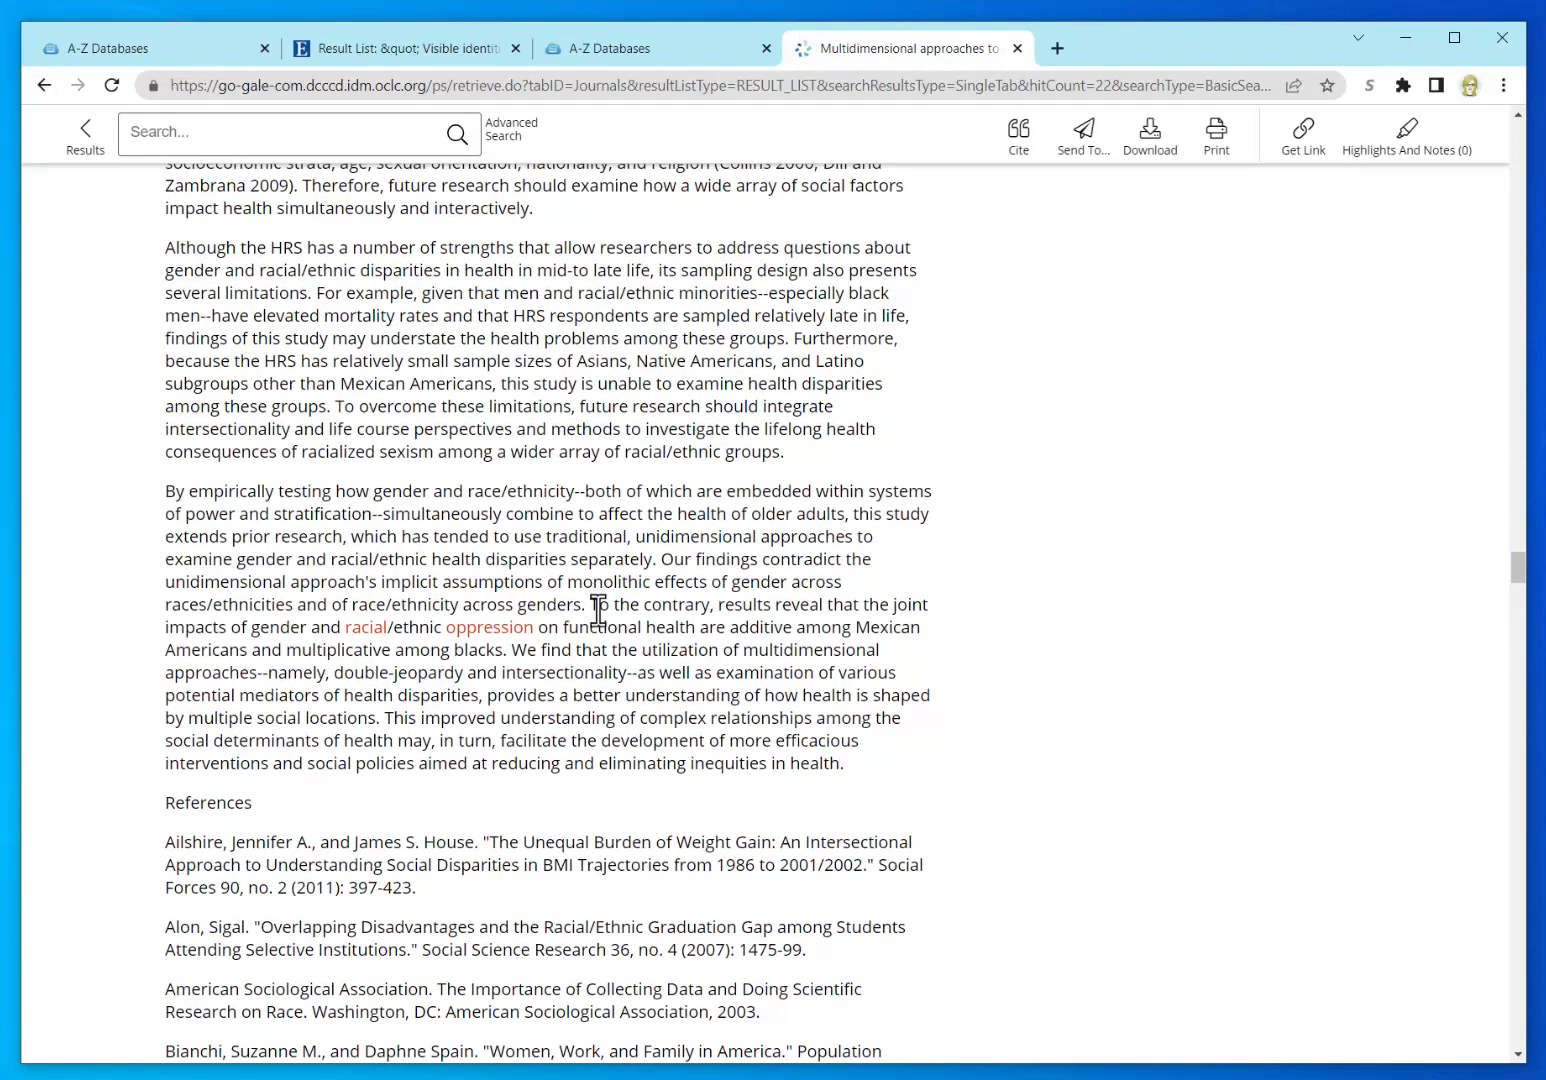
pyautogui.moveTo(598, 610); pyautogui.dragTo(899, 675)
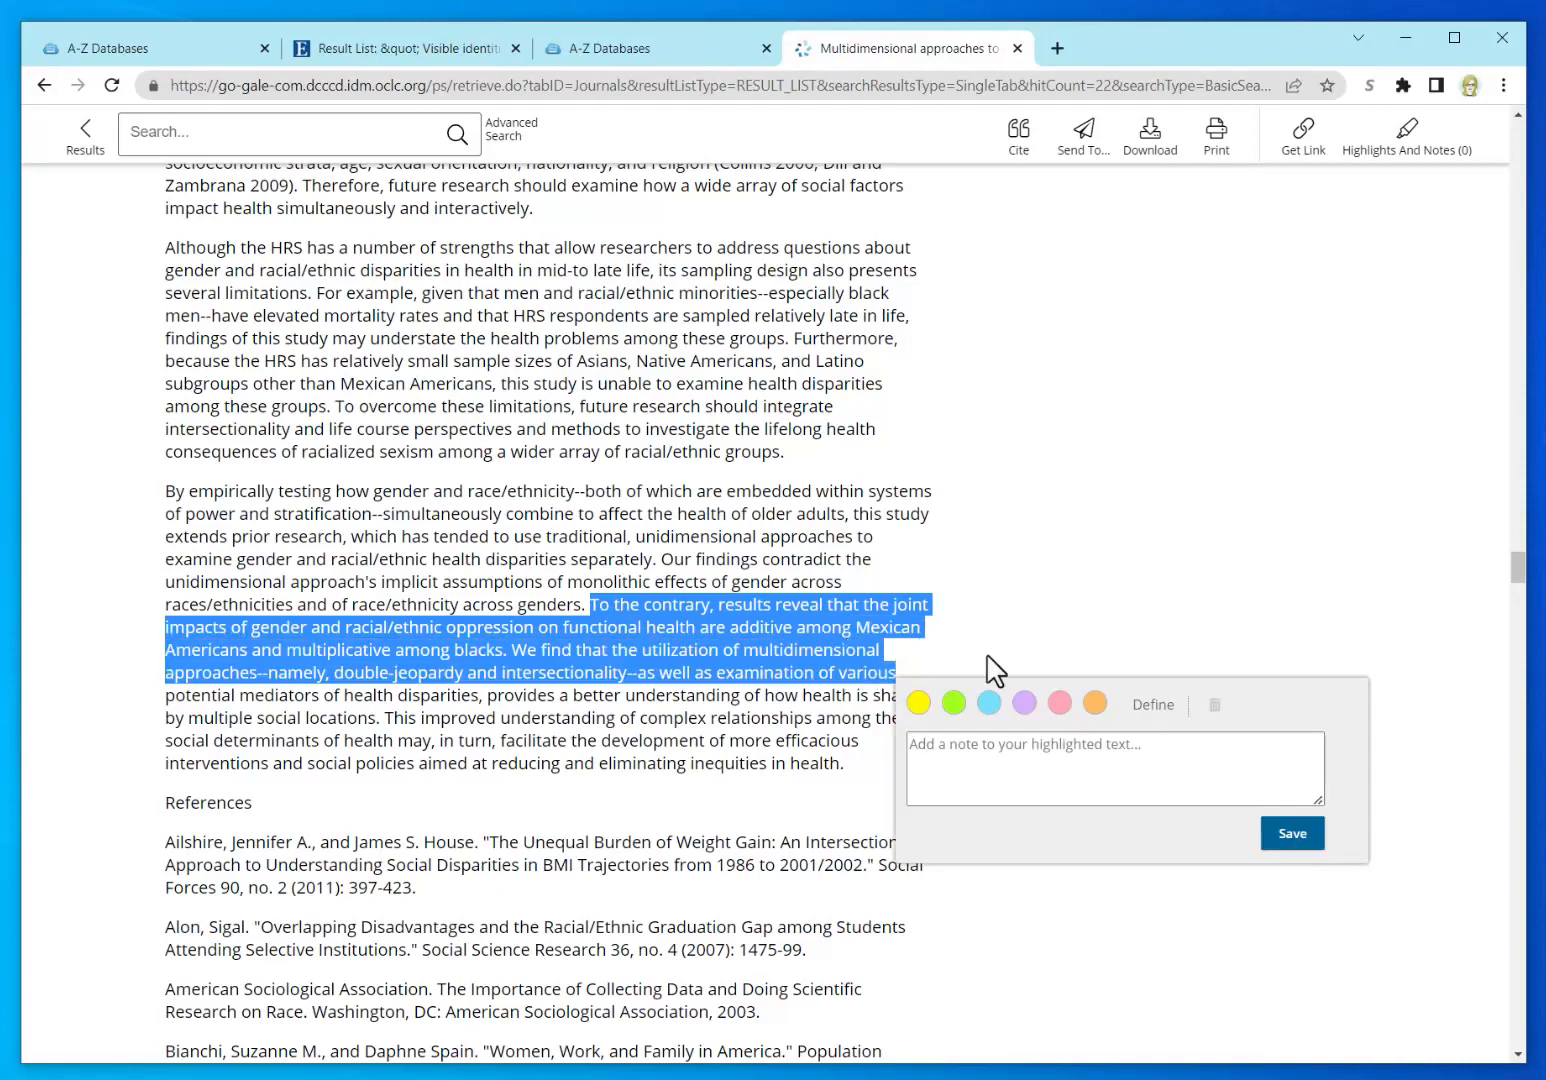
# Step: Highlight the passage in yellow with the note 'use as direct quote', then review Highlights And Notes
pyautogui.click(918, 703)
pyautogui.click(940, 767)
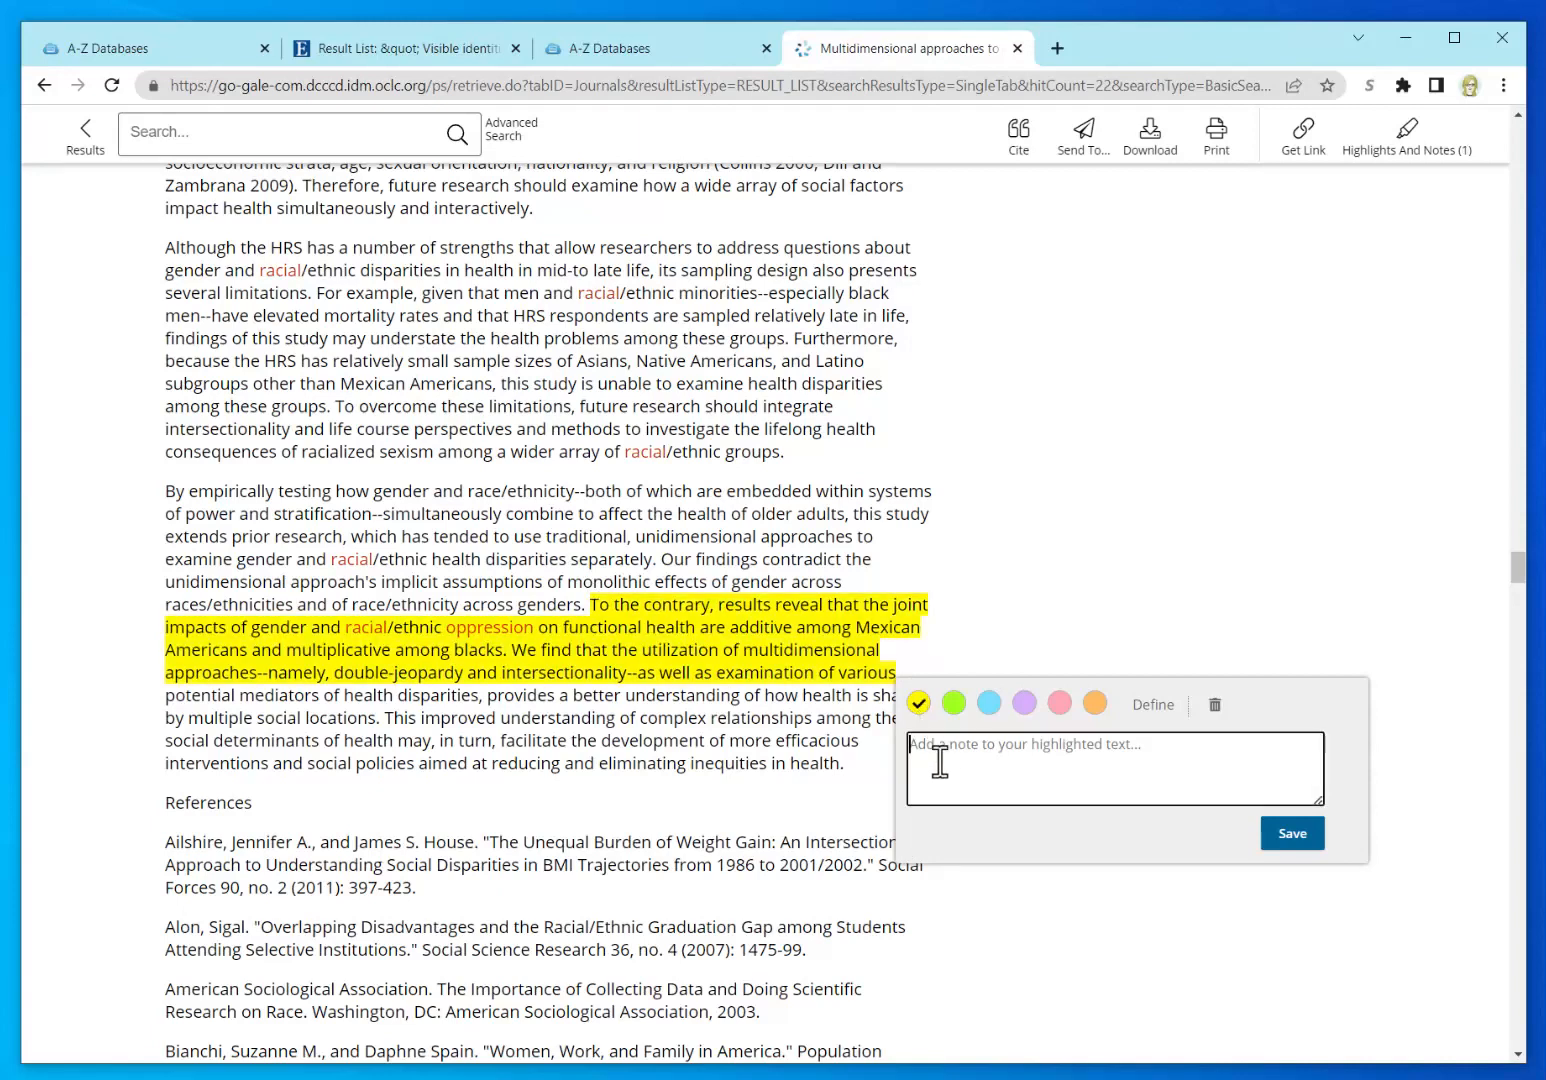
pyautogui.write('use as direct quote')
pyautogui.click(1300, 840)
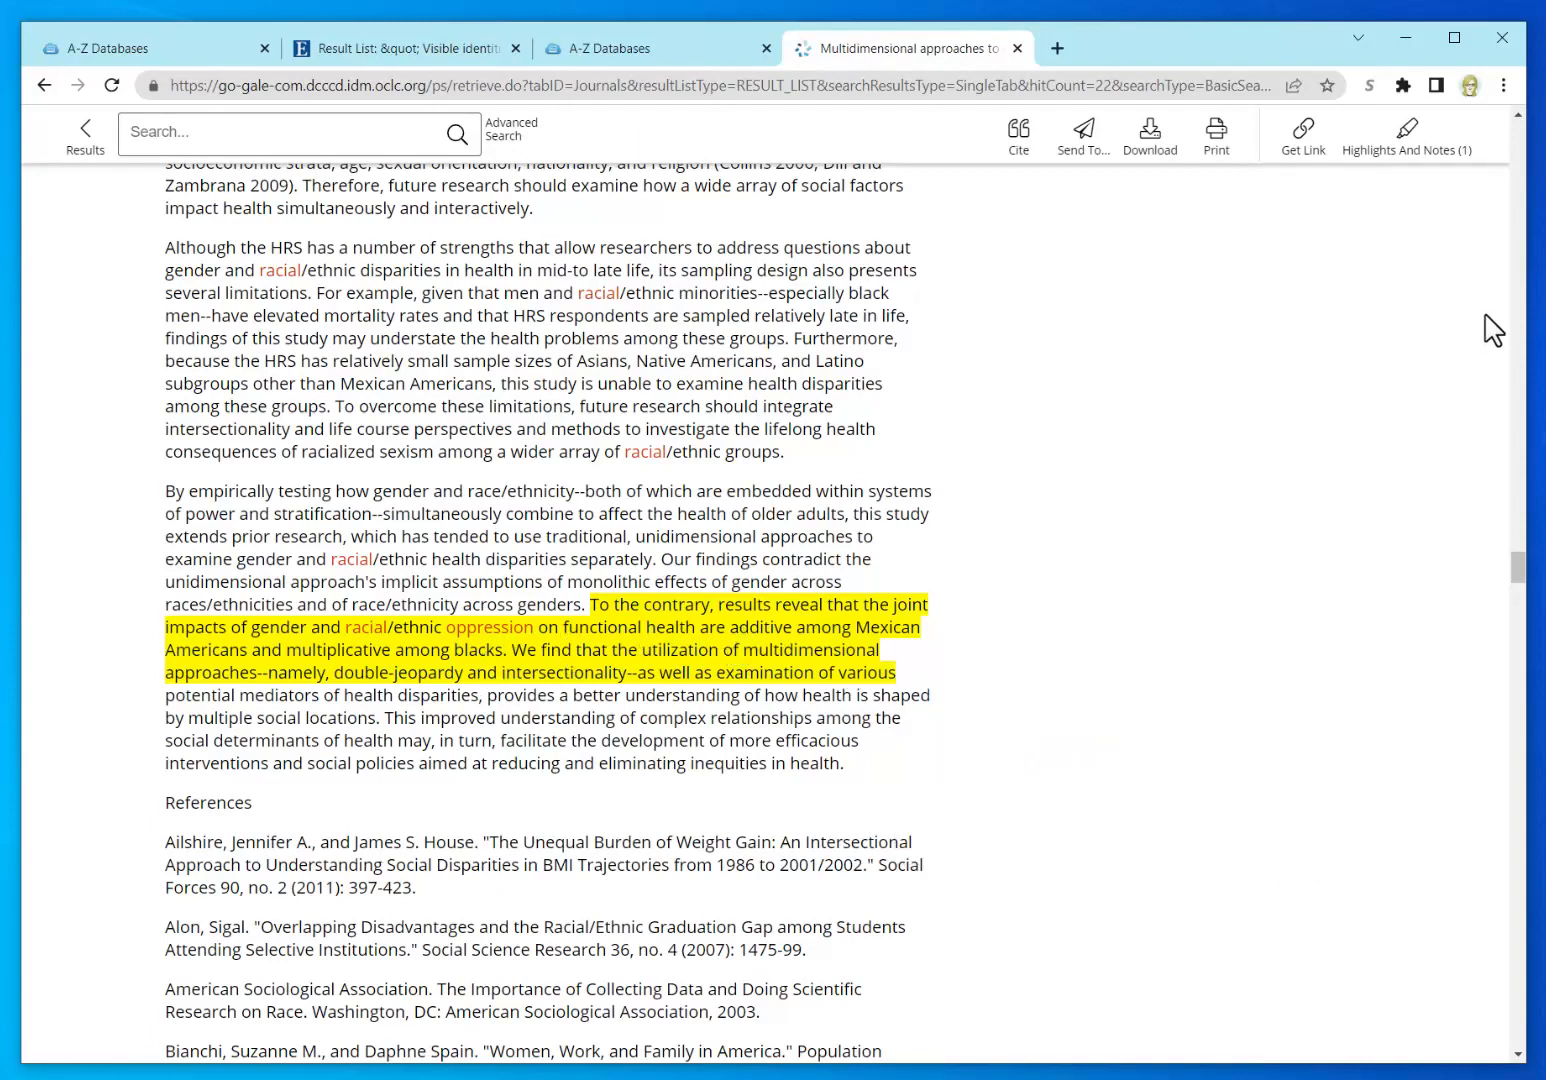
pyautogui.click(1418, 160)
# Step: Go to the Dallas College Libraries website through the library menu panel
pyautogui.moveTo(1515, 573); pyautogui.dragTo(1519, 136)
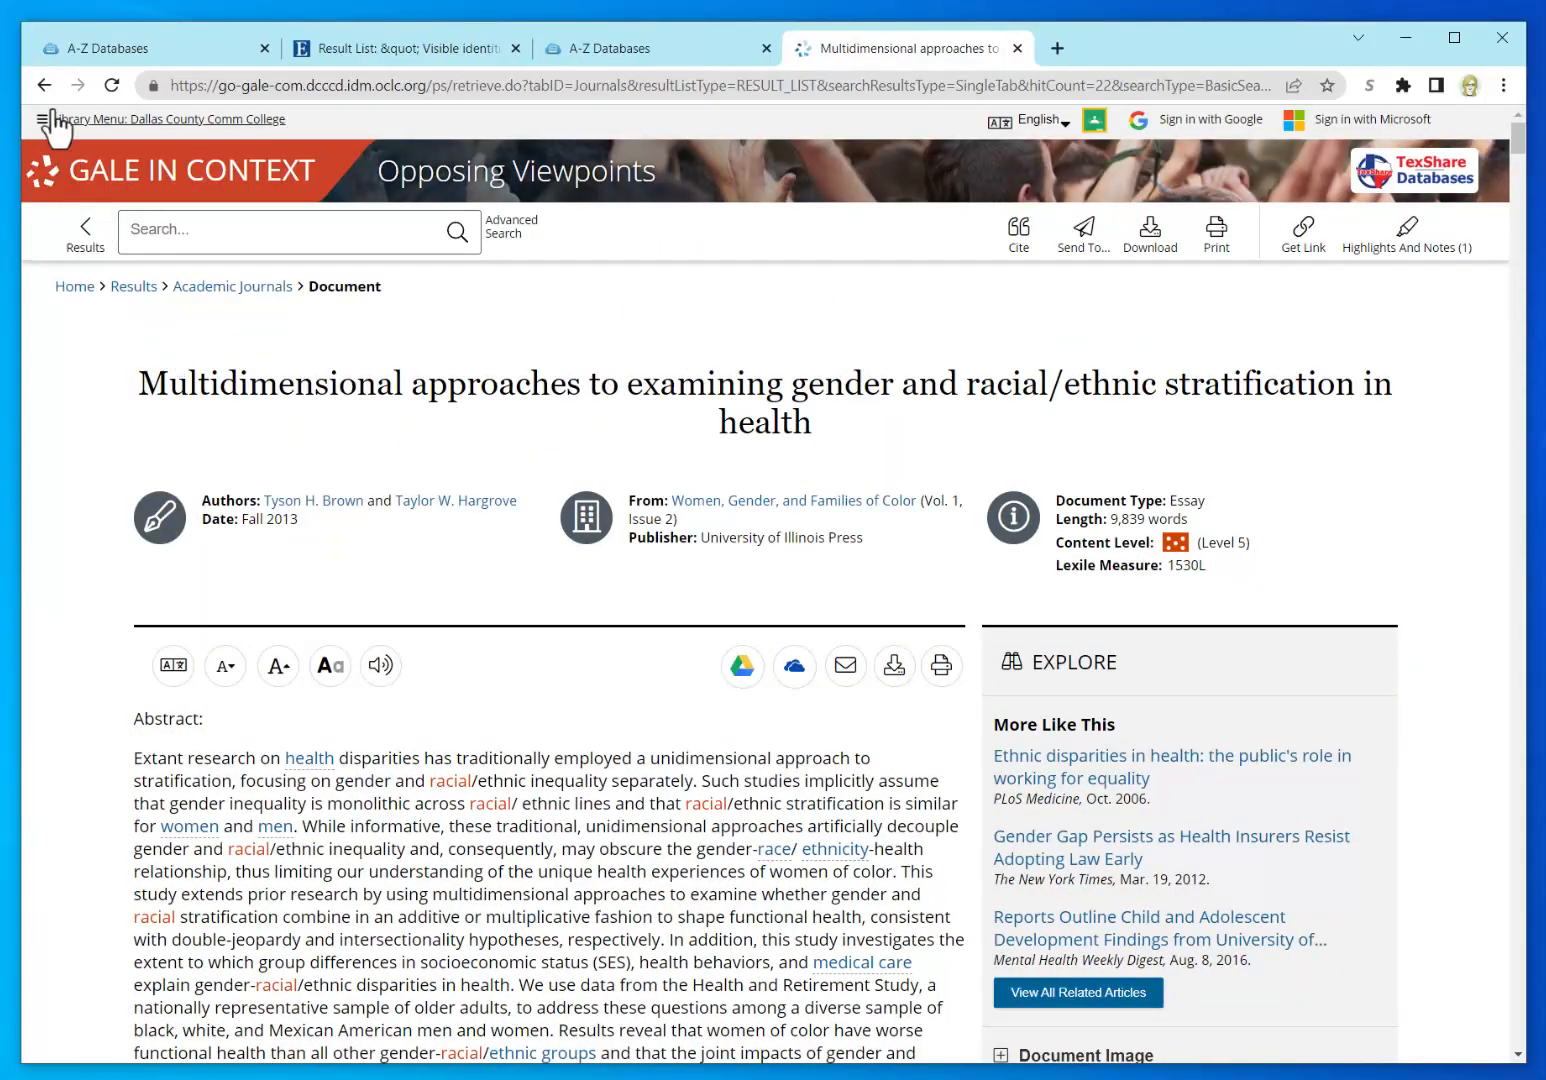
pyautogui.click(124, 121)
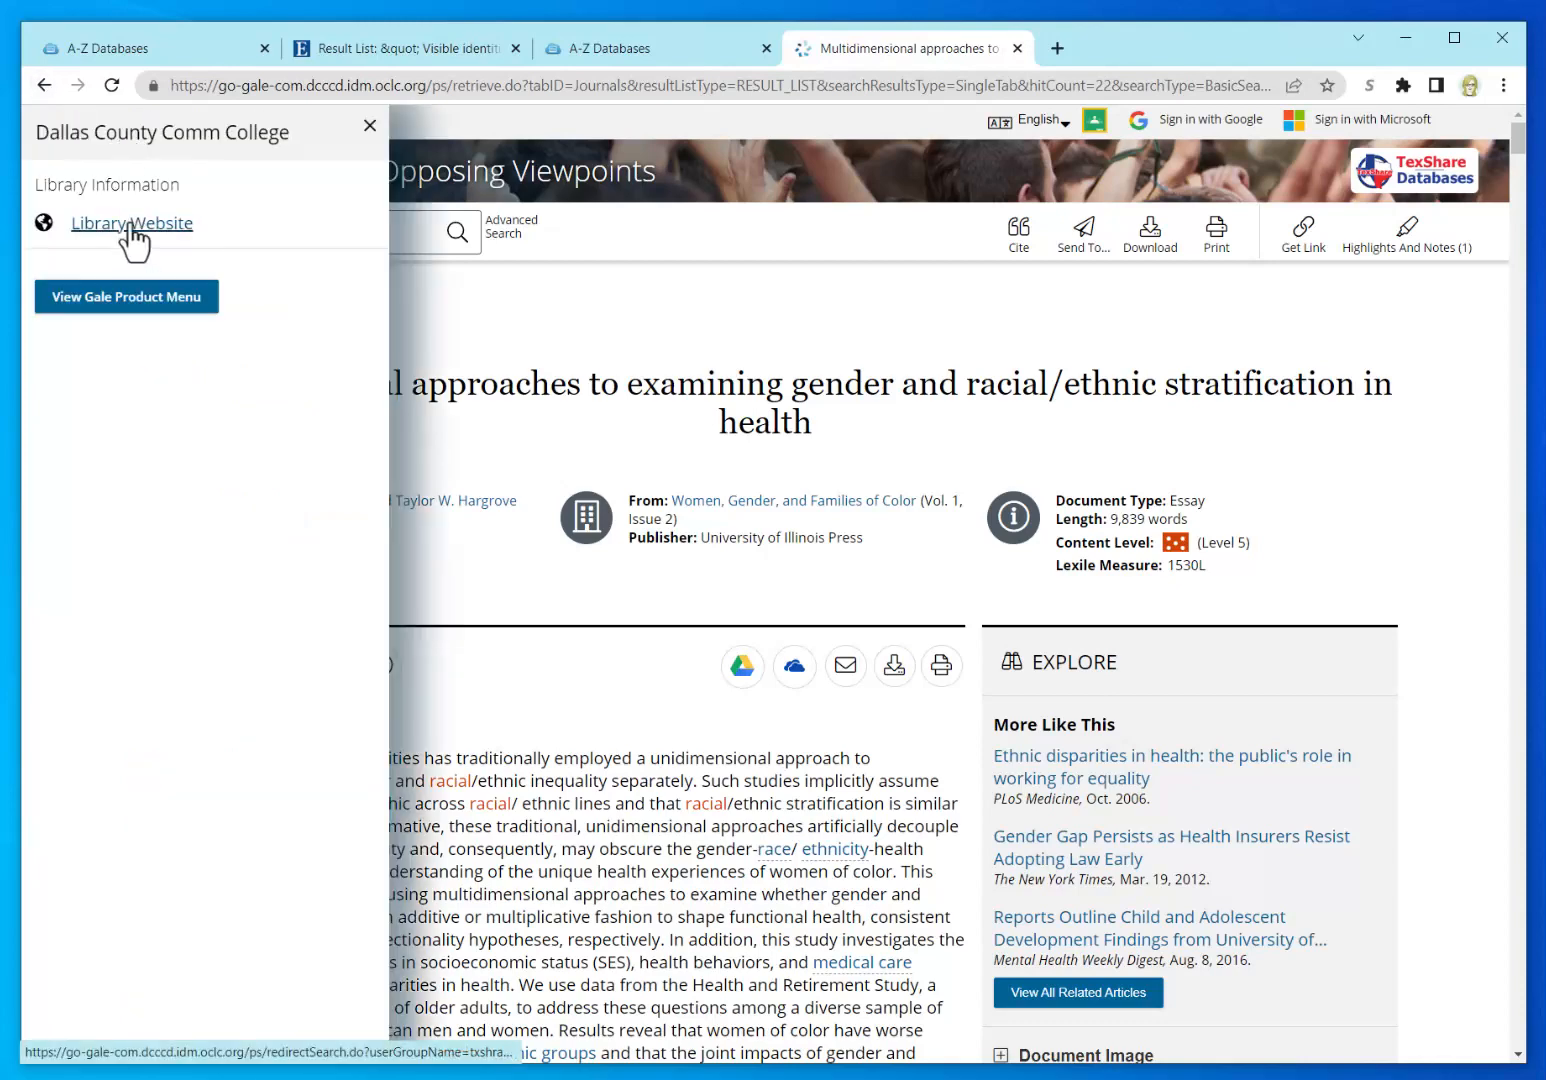
pyautogui.click(128, 228)
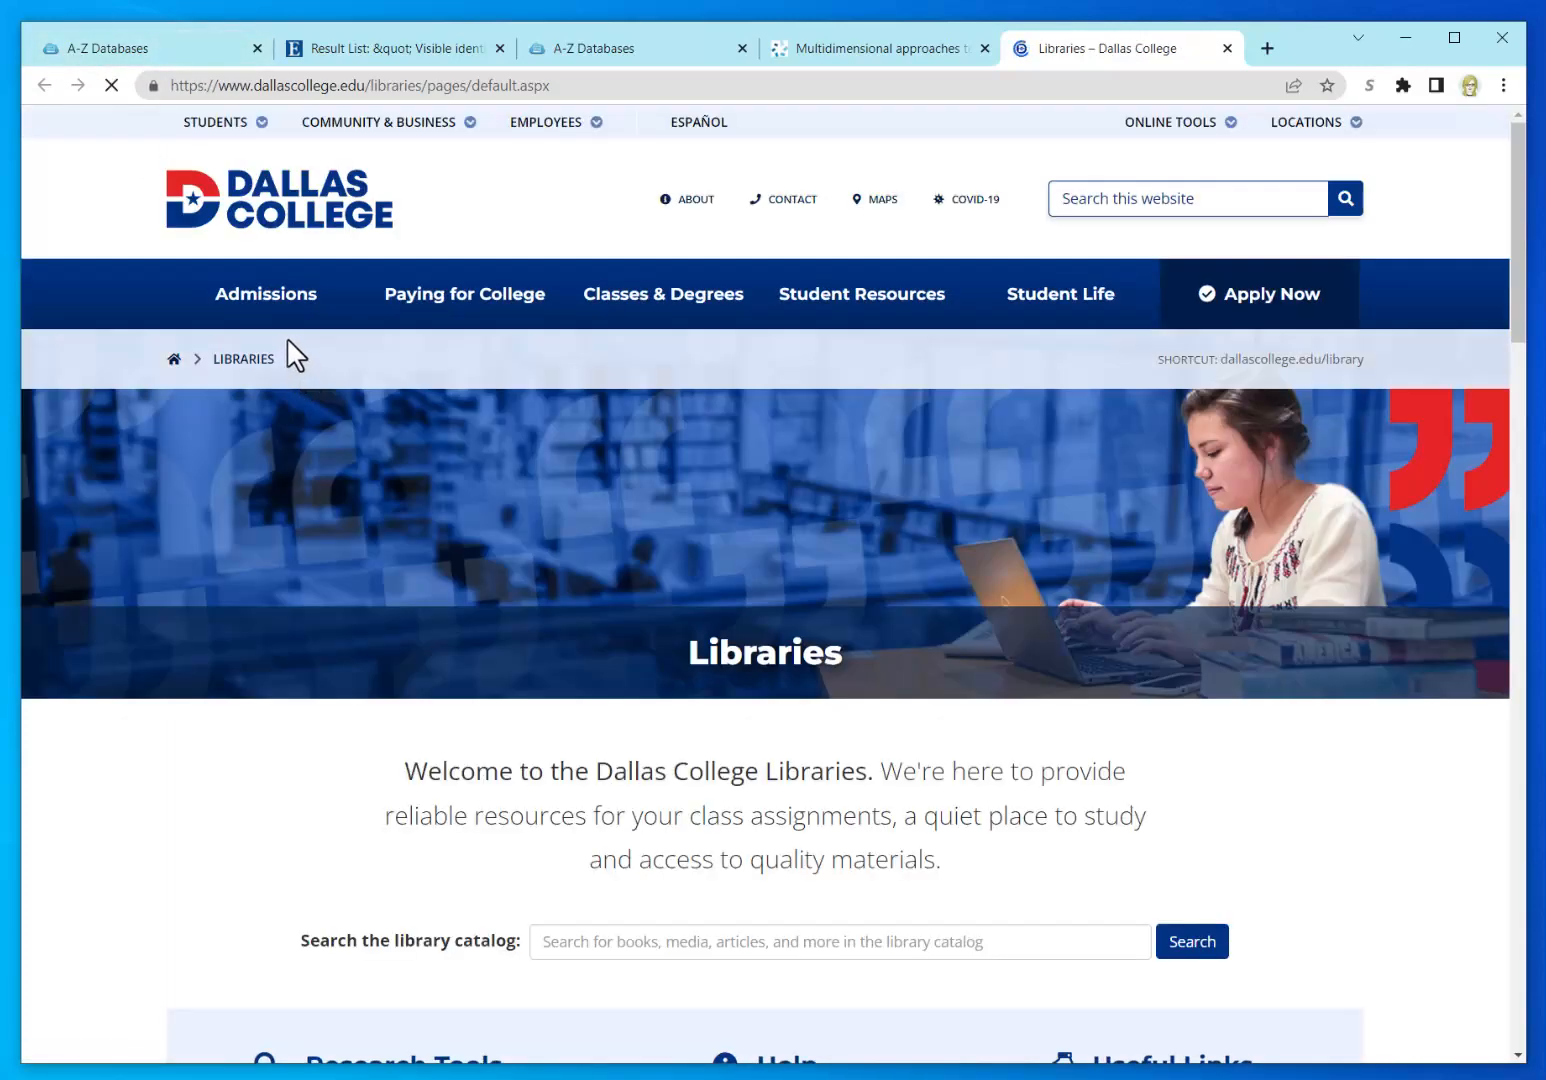
# Step: Open the Dallas College Databases list in a new tab and launch CQ Researcher
pyautogui.scroll(-2, 447, 787)
pyautogui.scroll(-2, 447, 800)
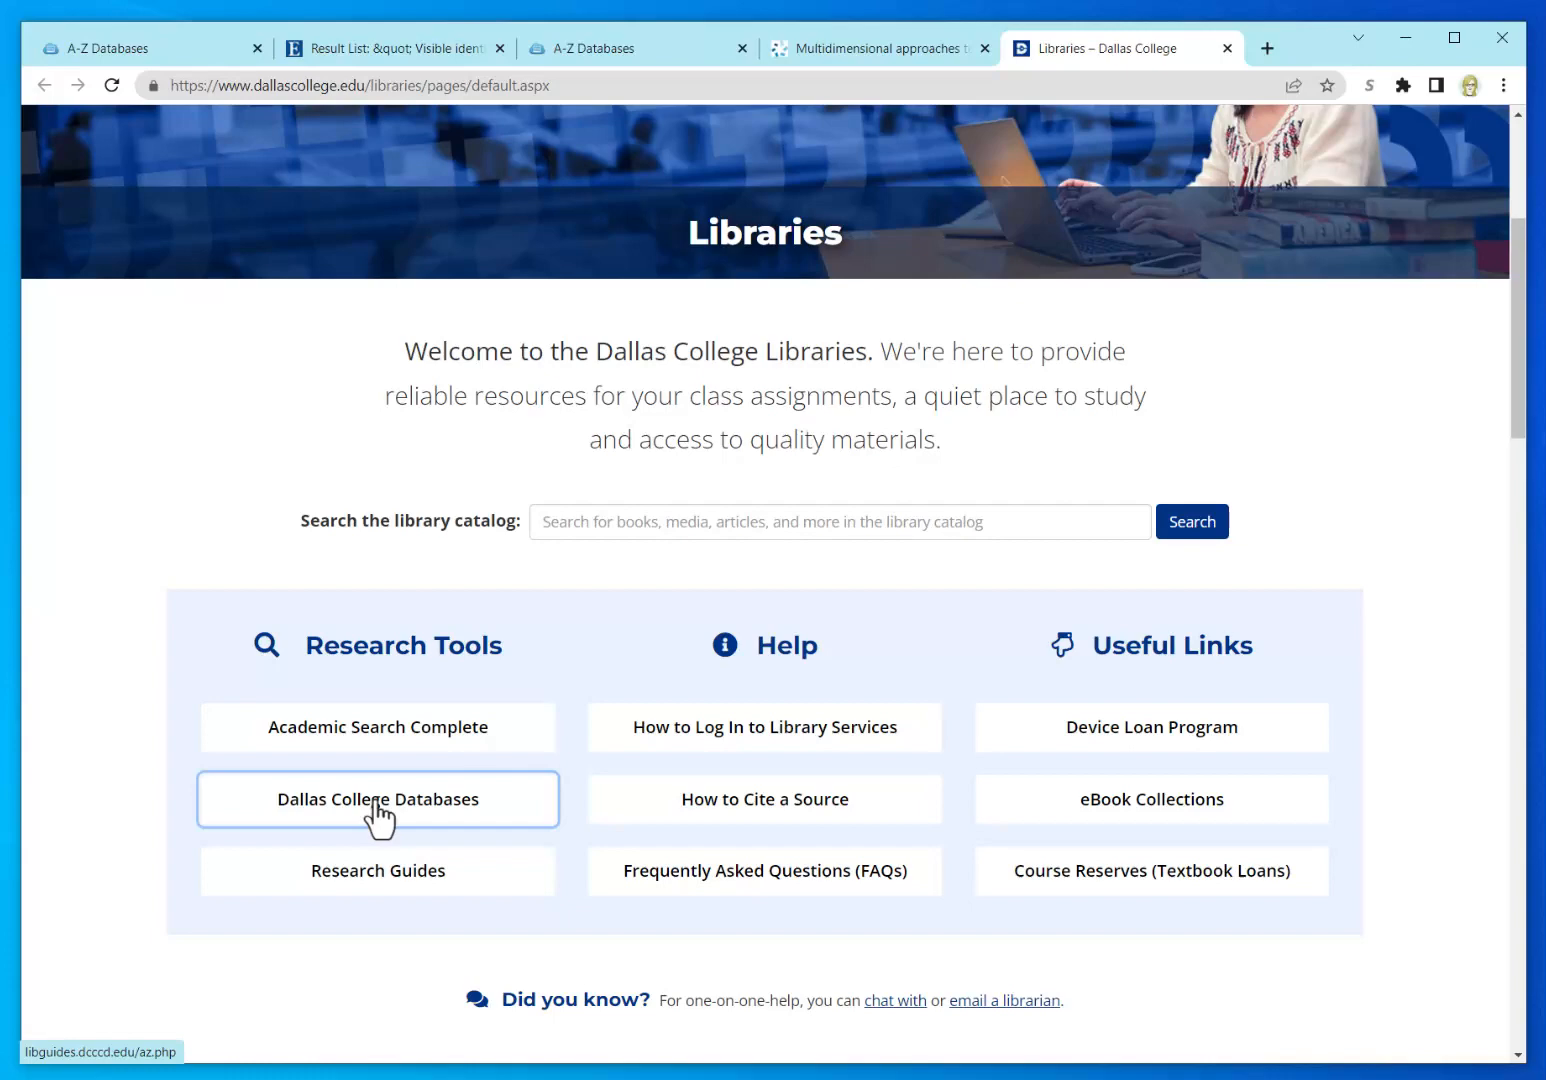
pyautogui.click(377, 804)
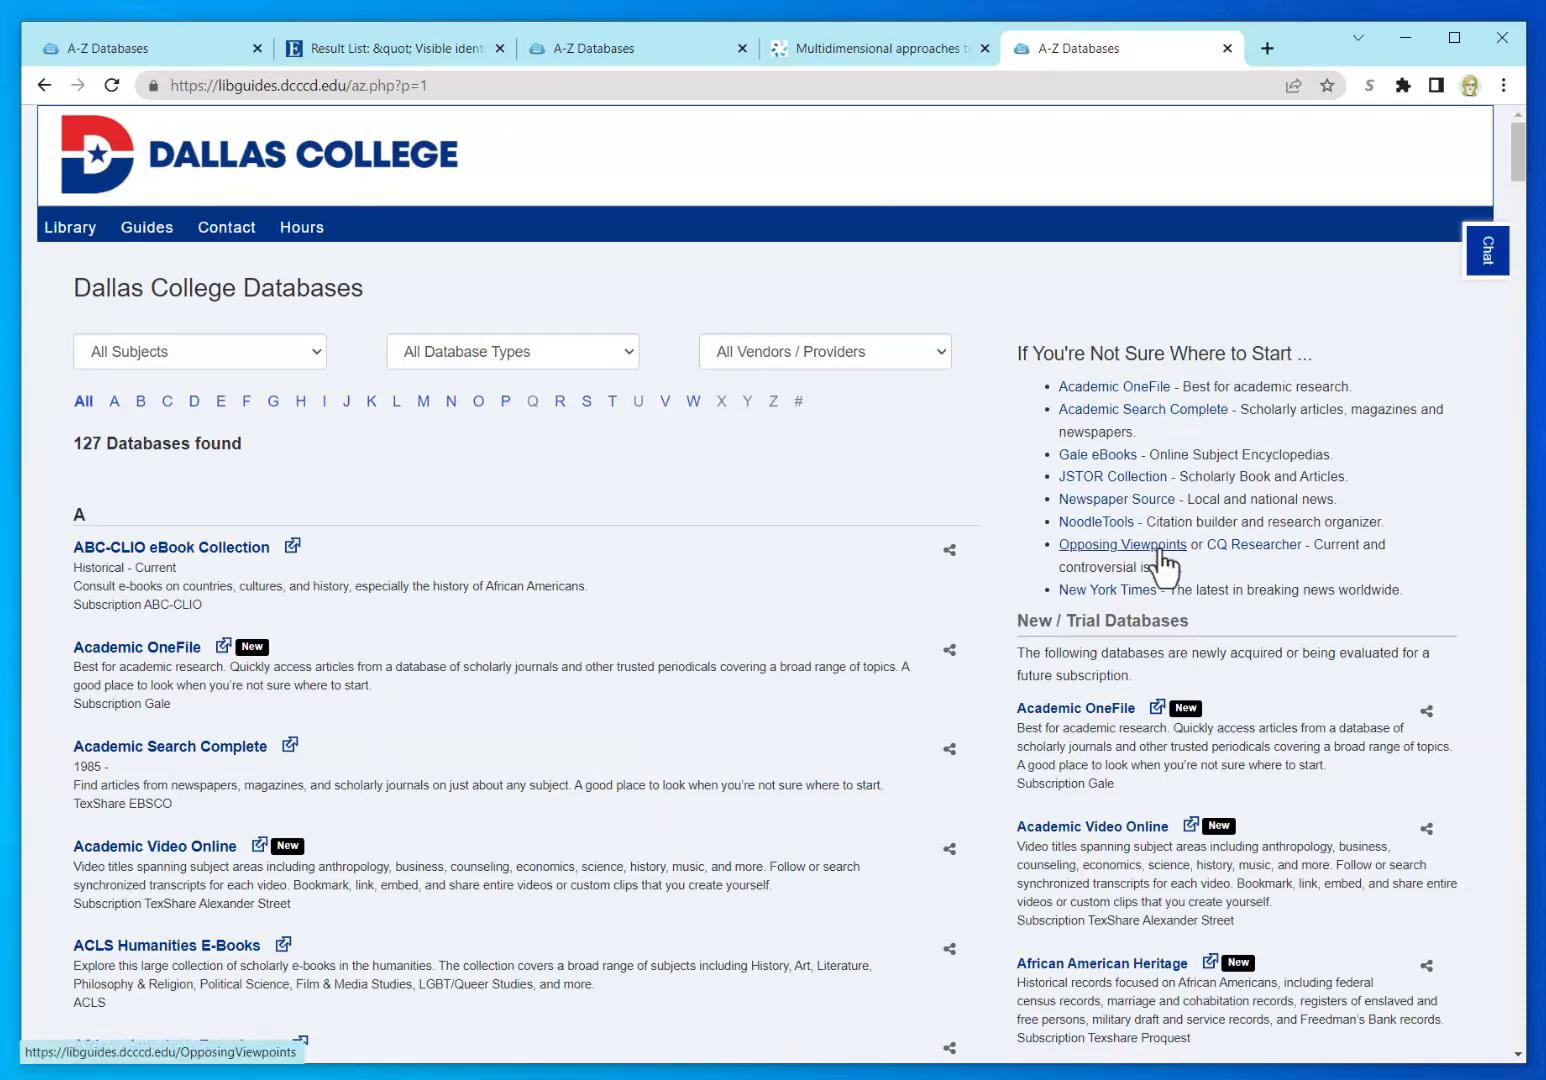
pyautogui.click(1272, 549)
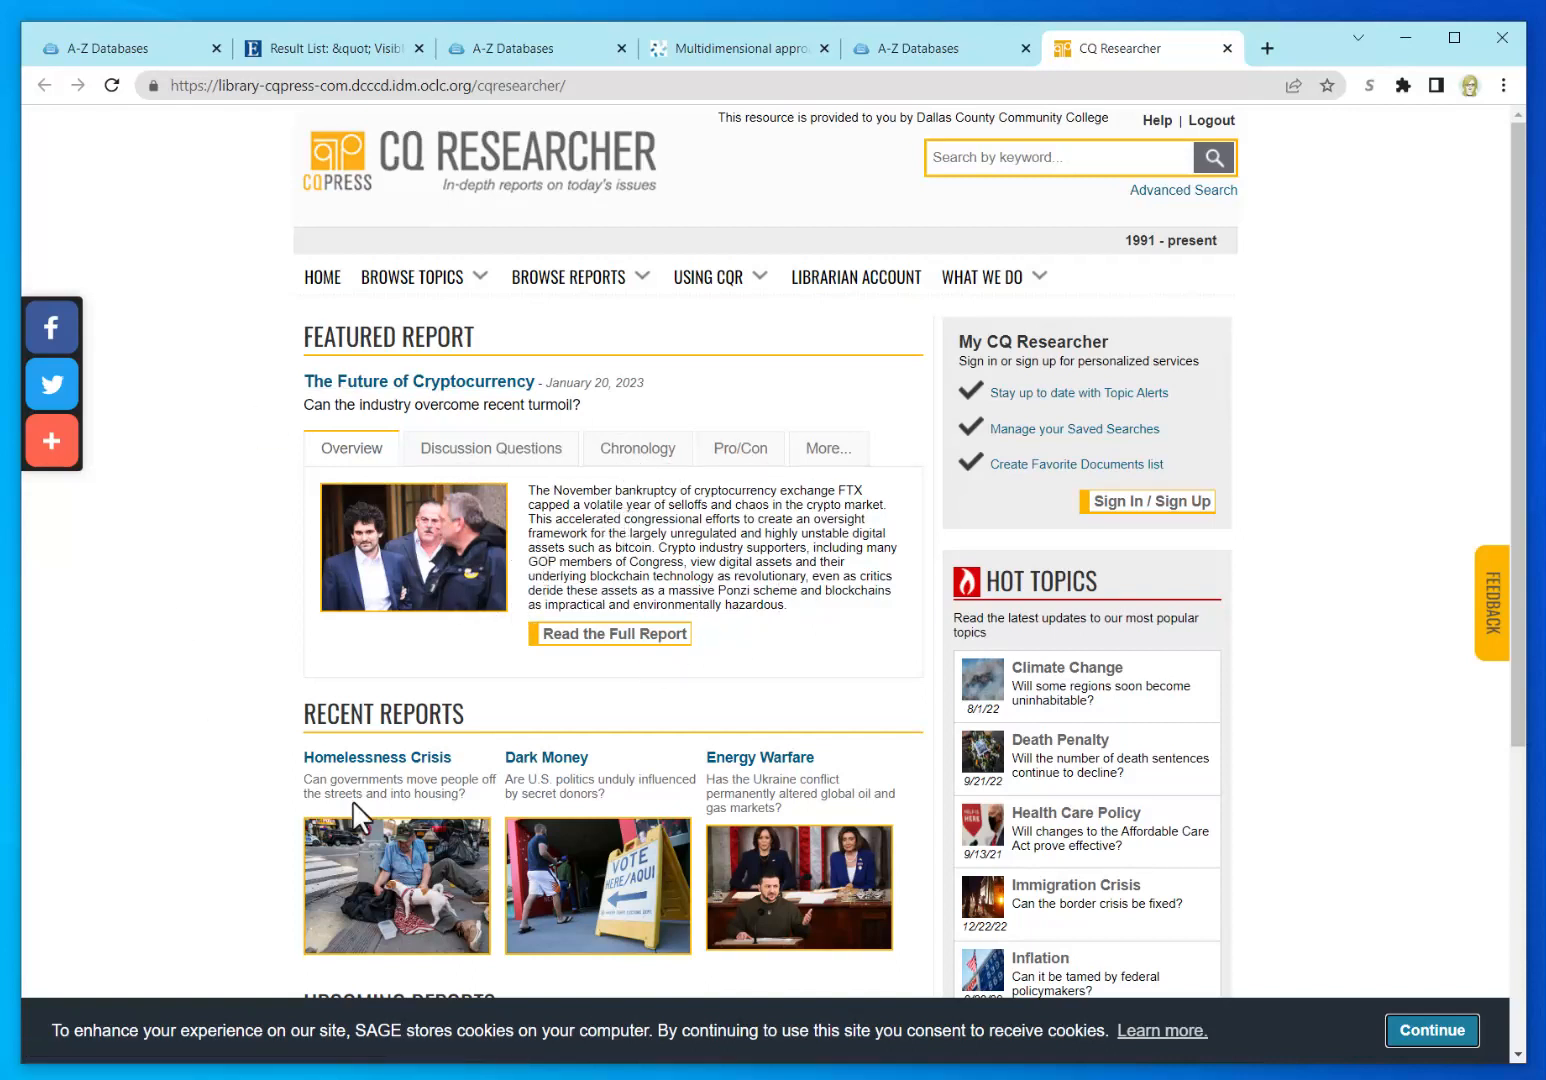
# Step: Run a keyword search for "cultural oppression" in quotes, which finds no matching documents
pyautogui.scroll(-1, 237, 748)
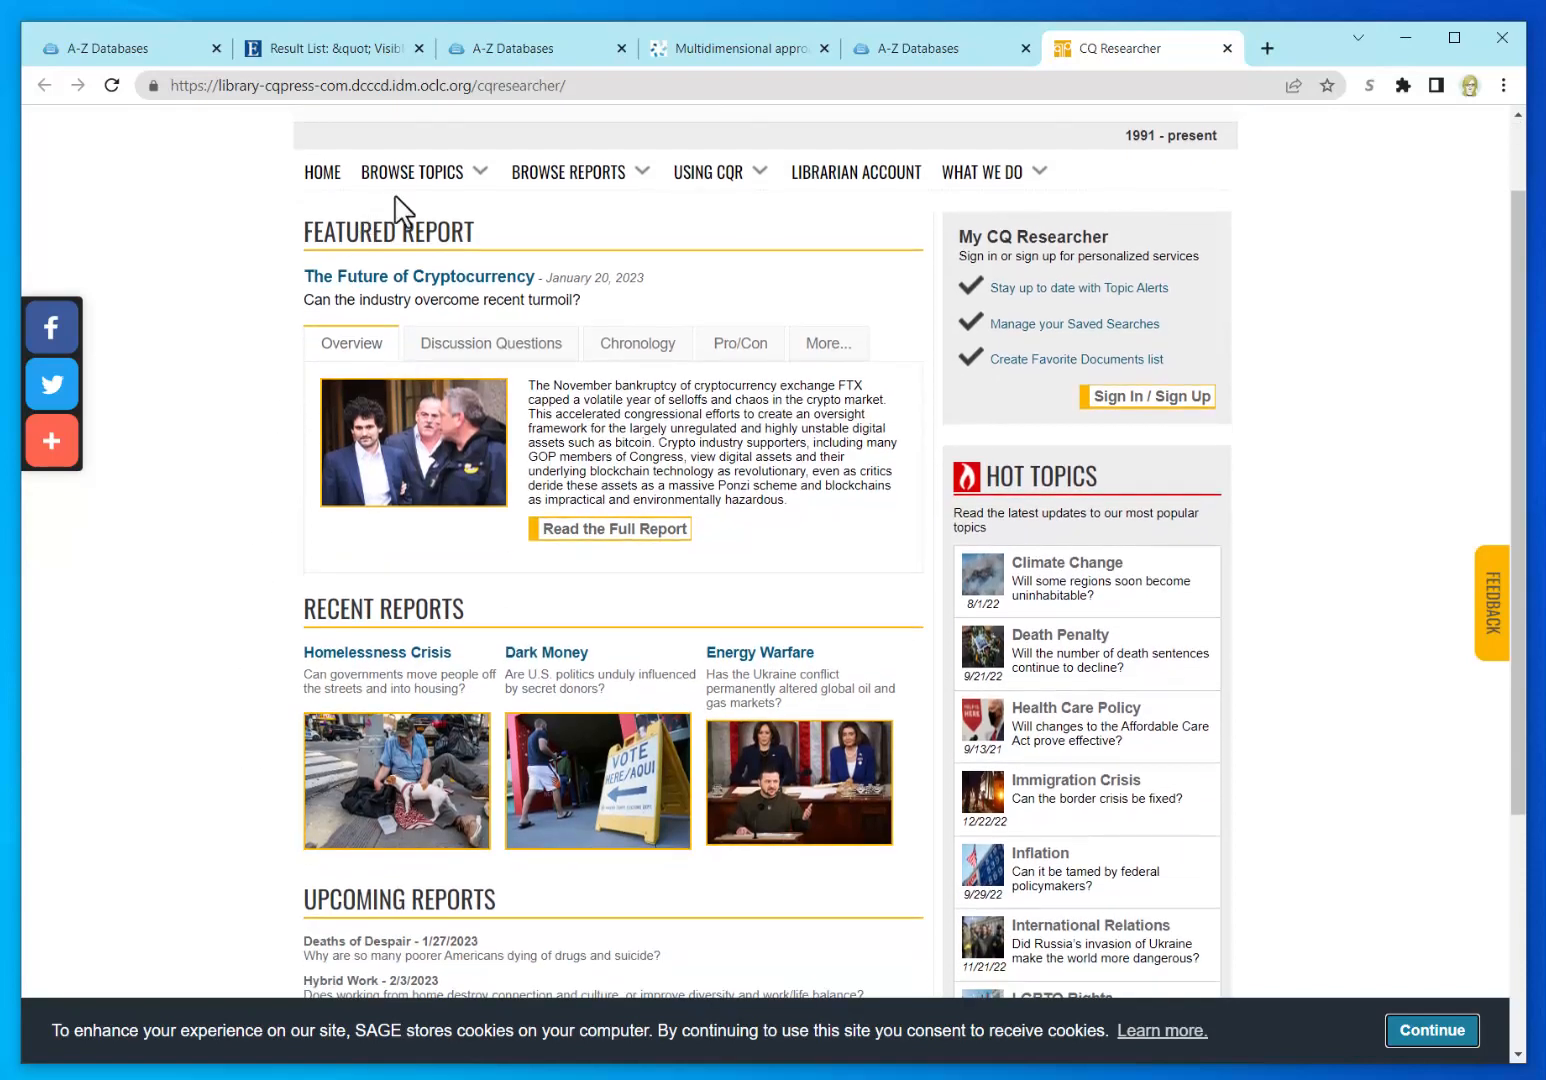
pyautogui.scroll(-1, 235, 650)
pyautogui.scroll(-2, 235, 645)
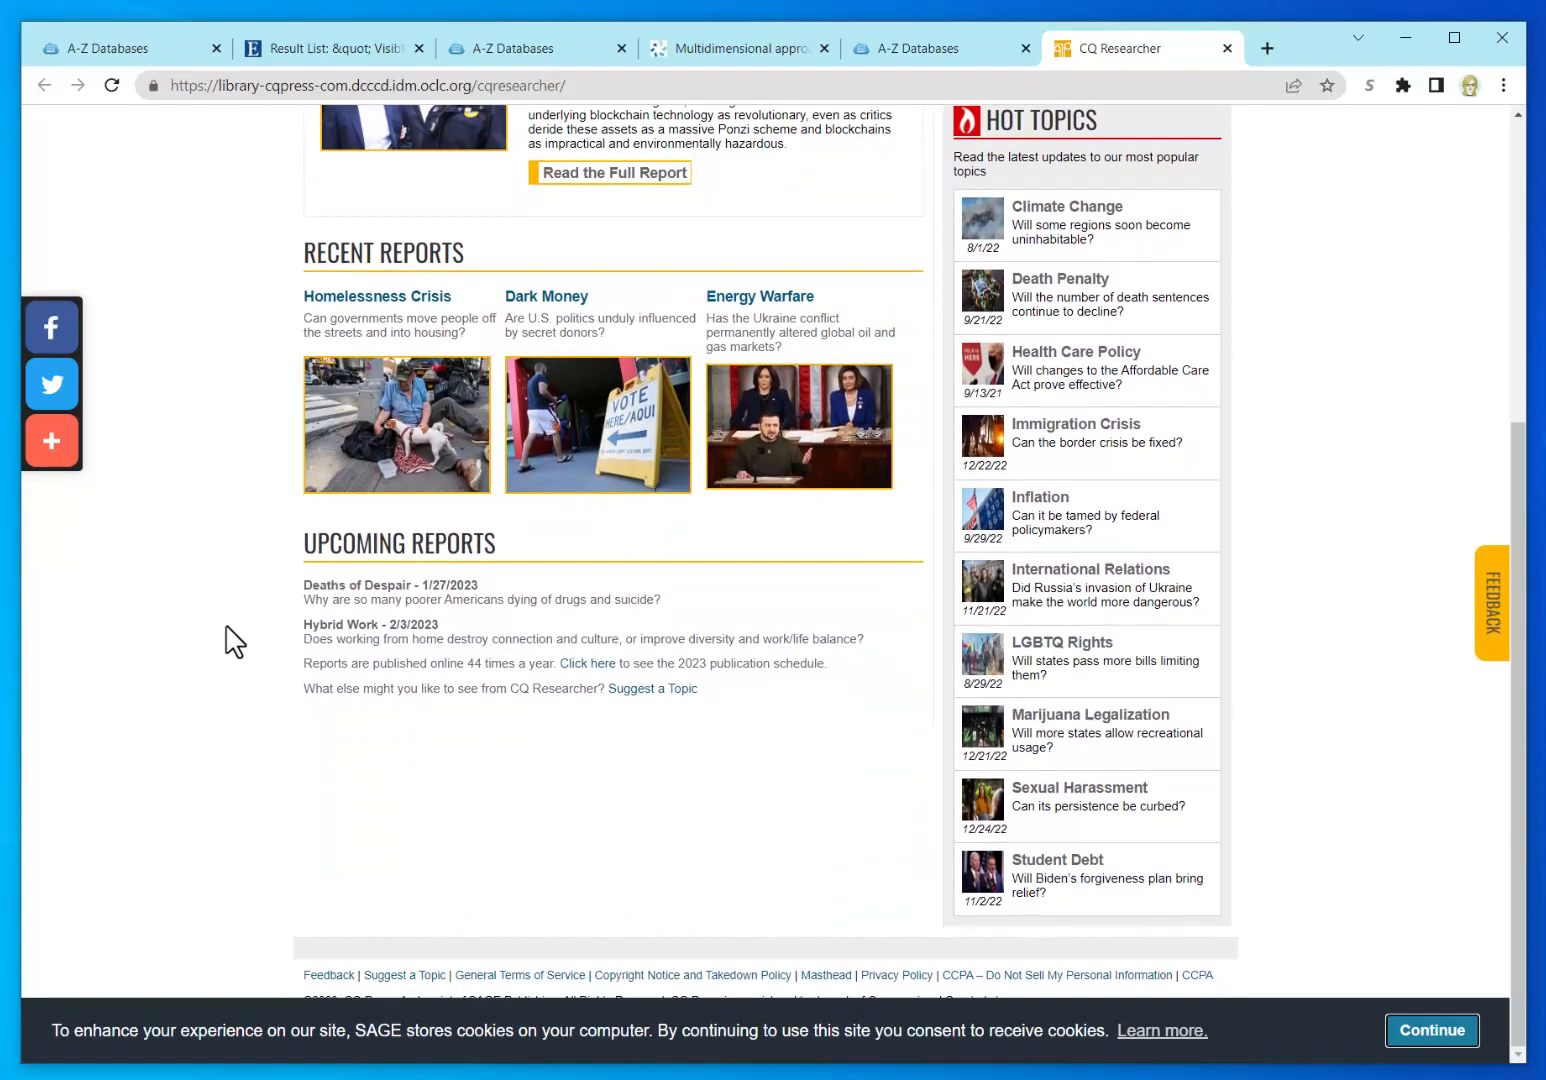
pyautogui.scroll(4, 235, 640)
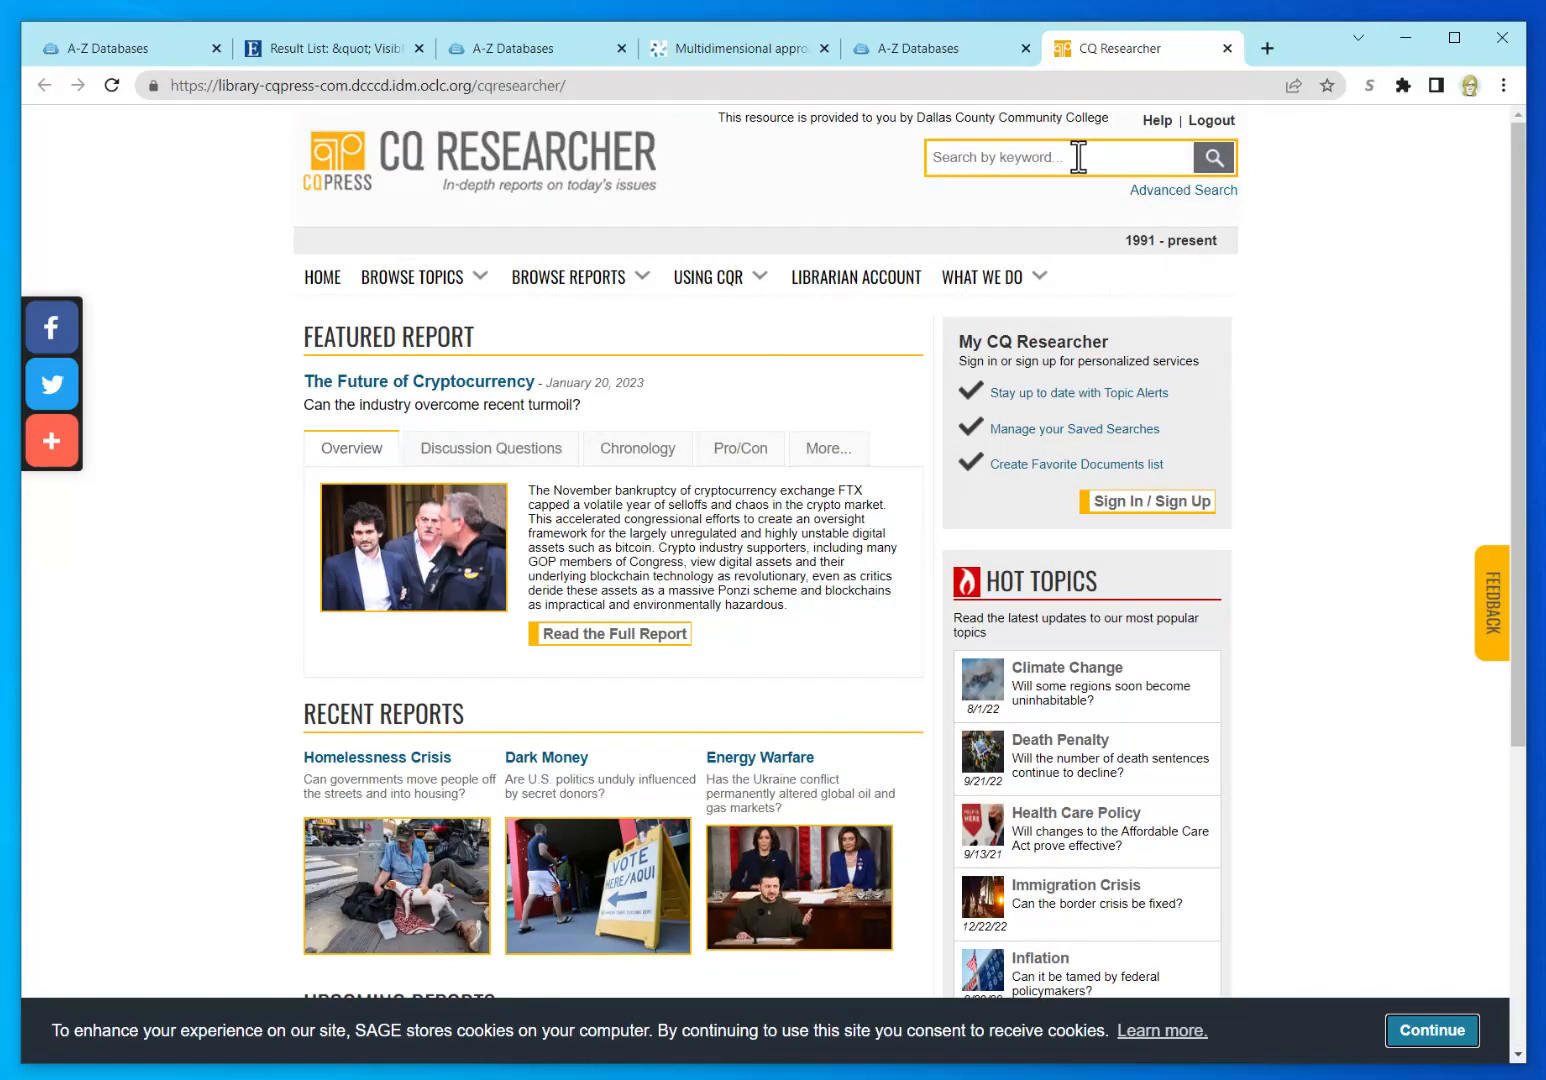
pyautogui.click(1078, 157)
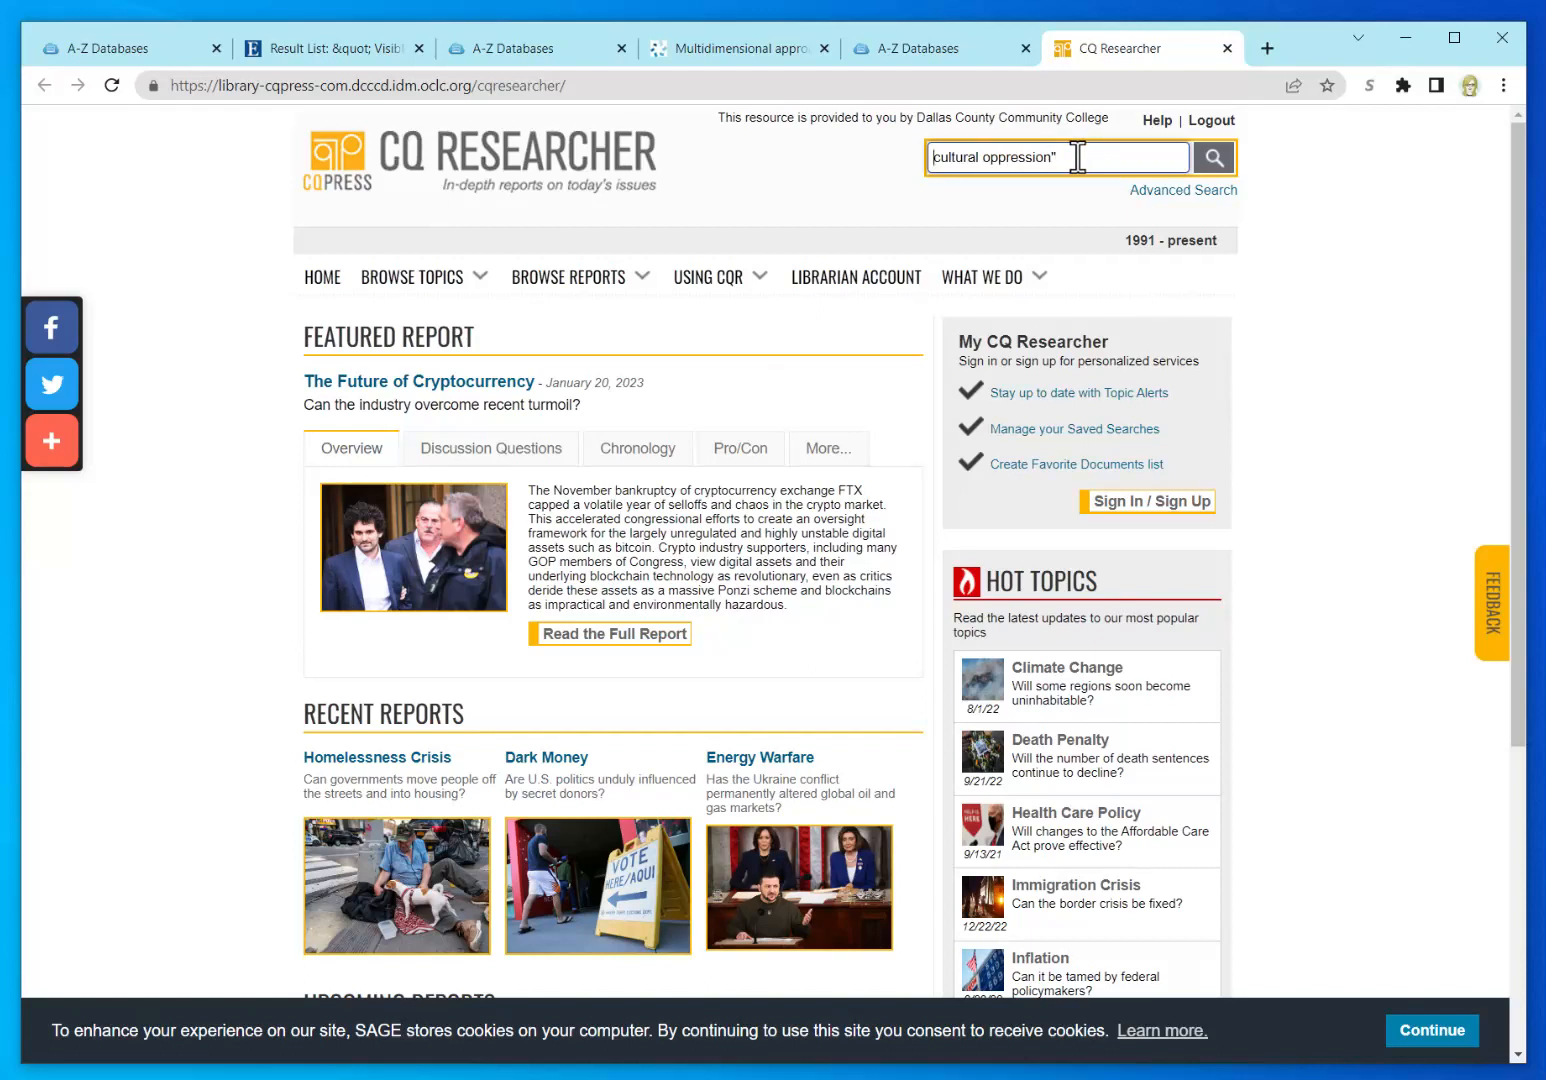
pyautogui.write('"')
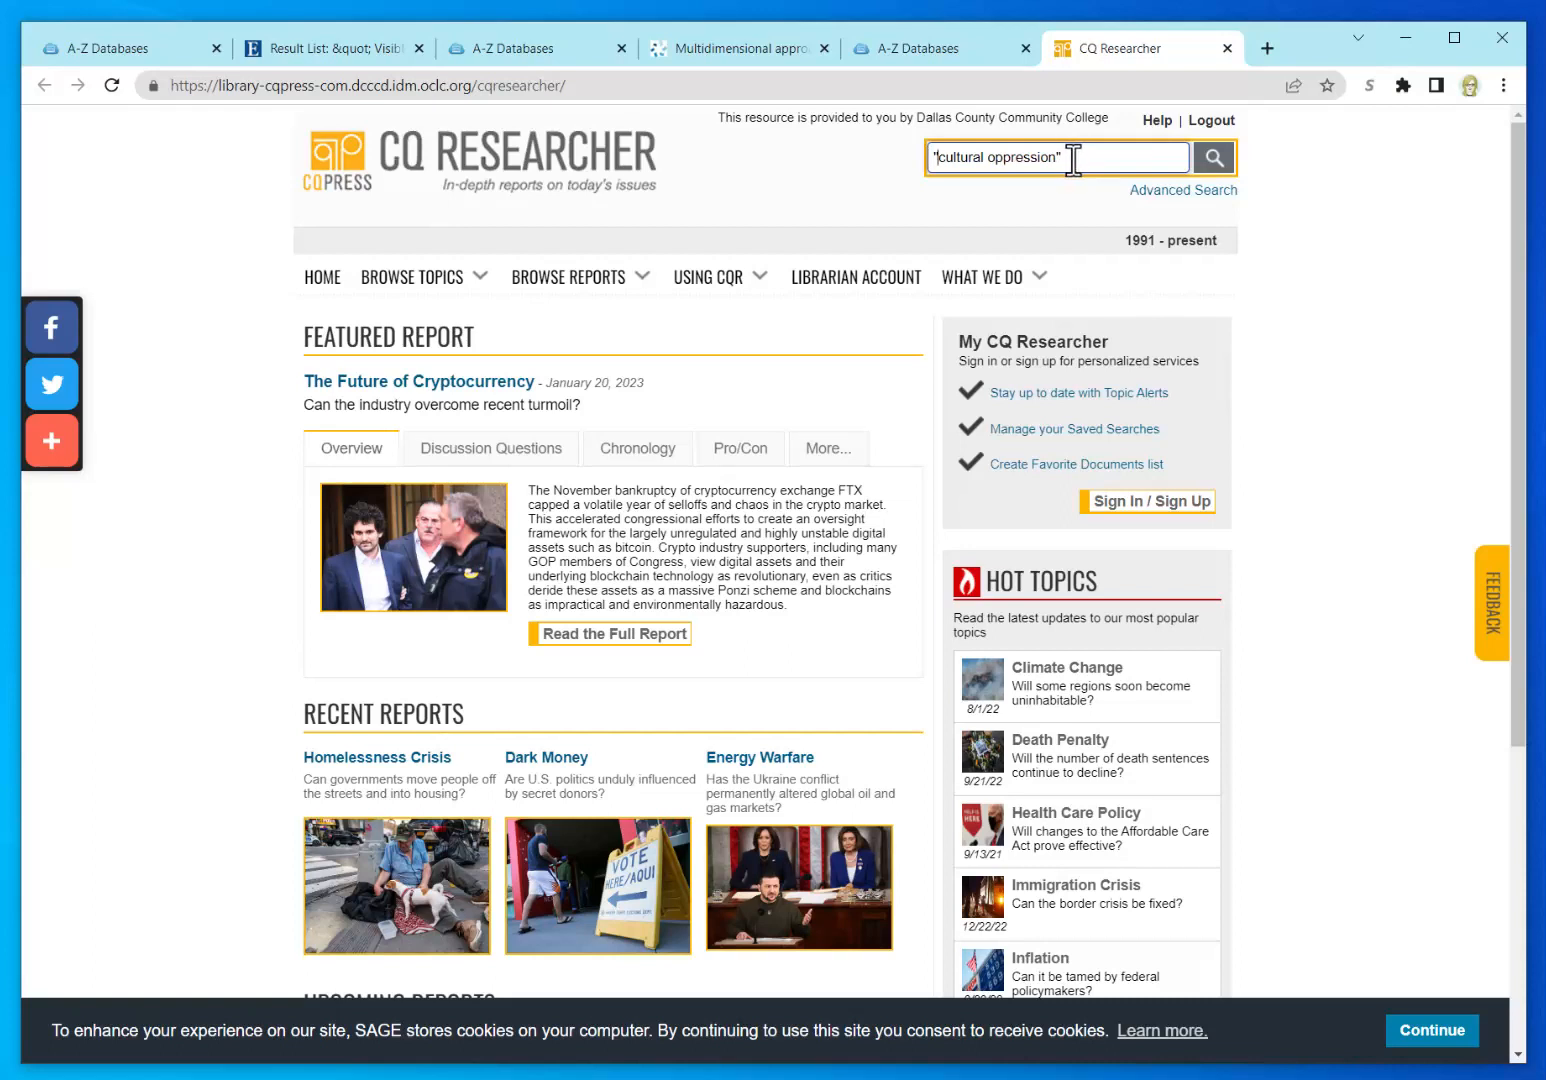
pyautogui.click(1220, 165)
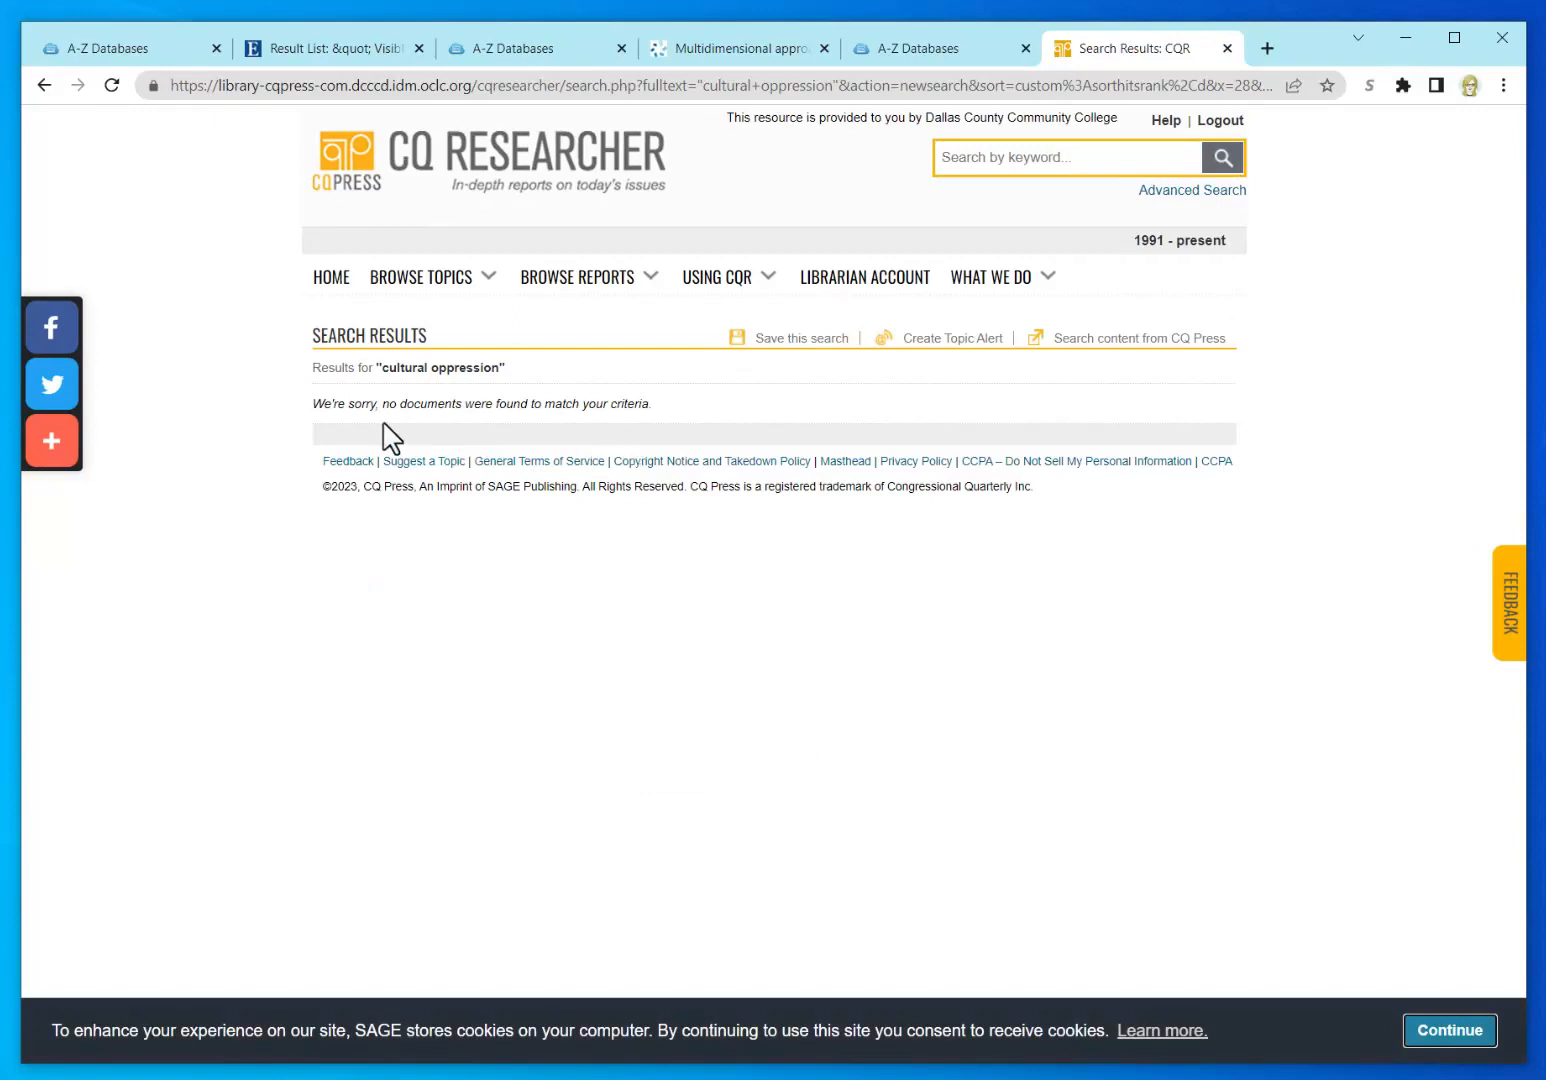
# Step: Search for 'oppression of a culture', then broaden the query to 'oppression' for 107 results
pyautogui.click(1050, 157)
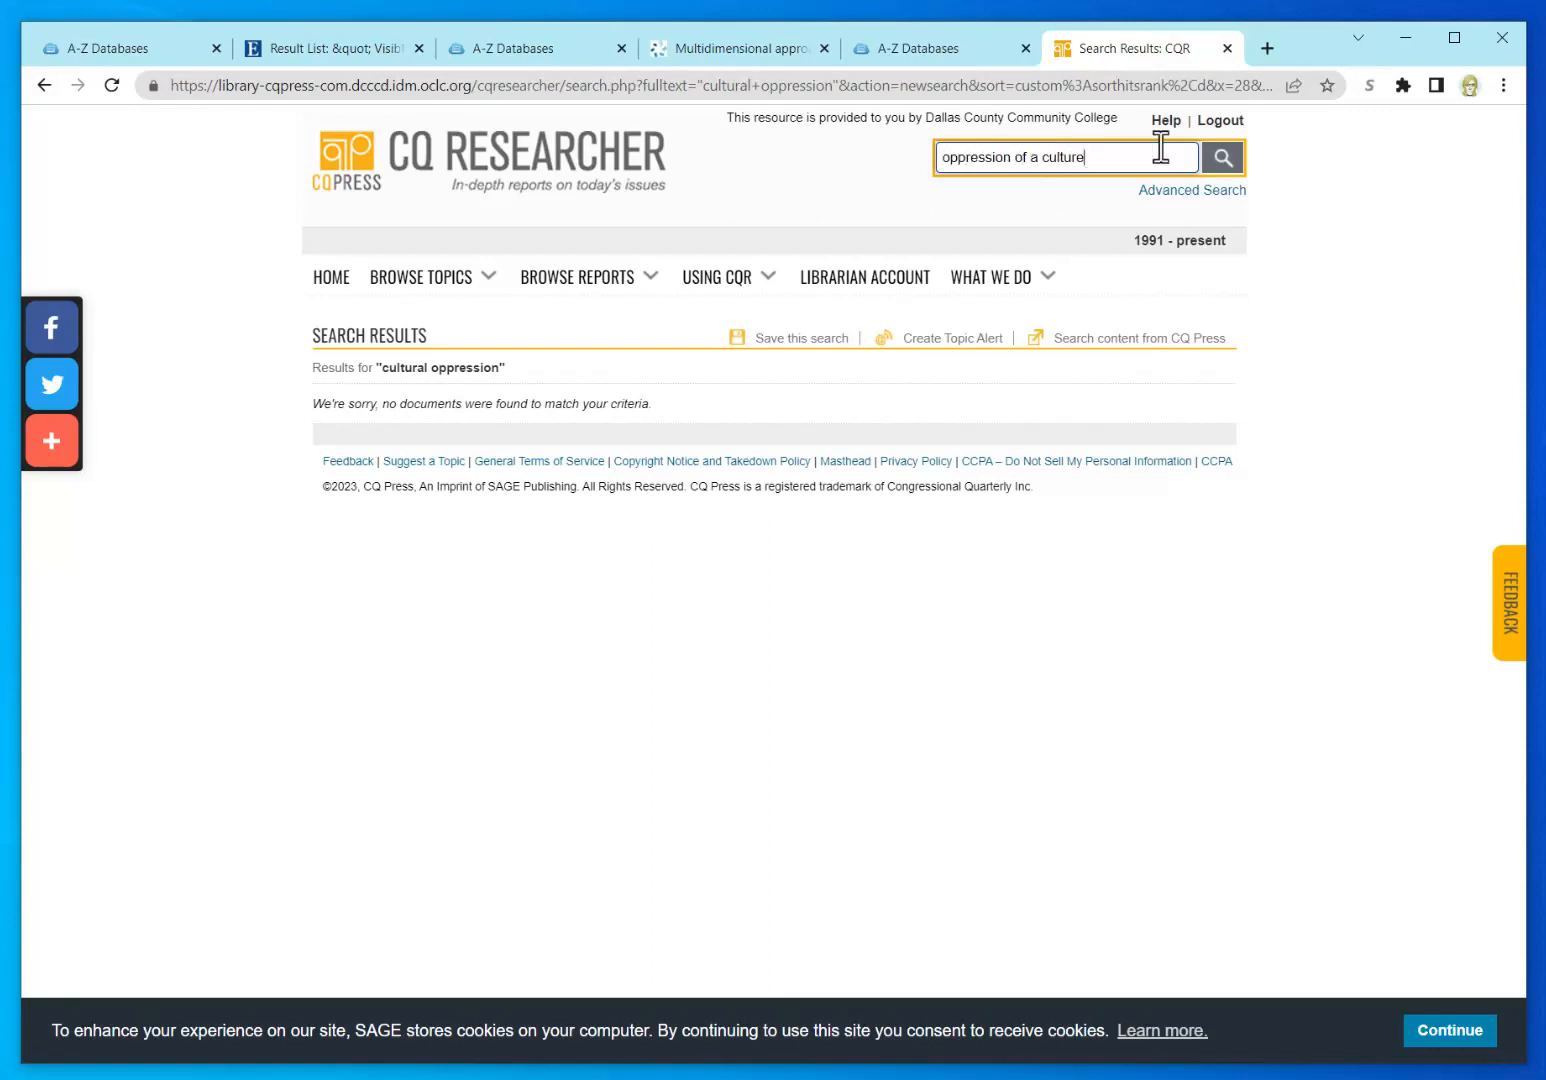
pyautogui.click(1220, 160)
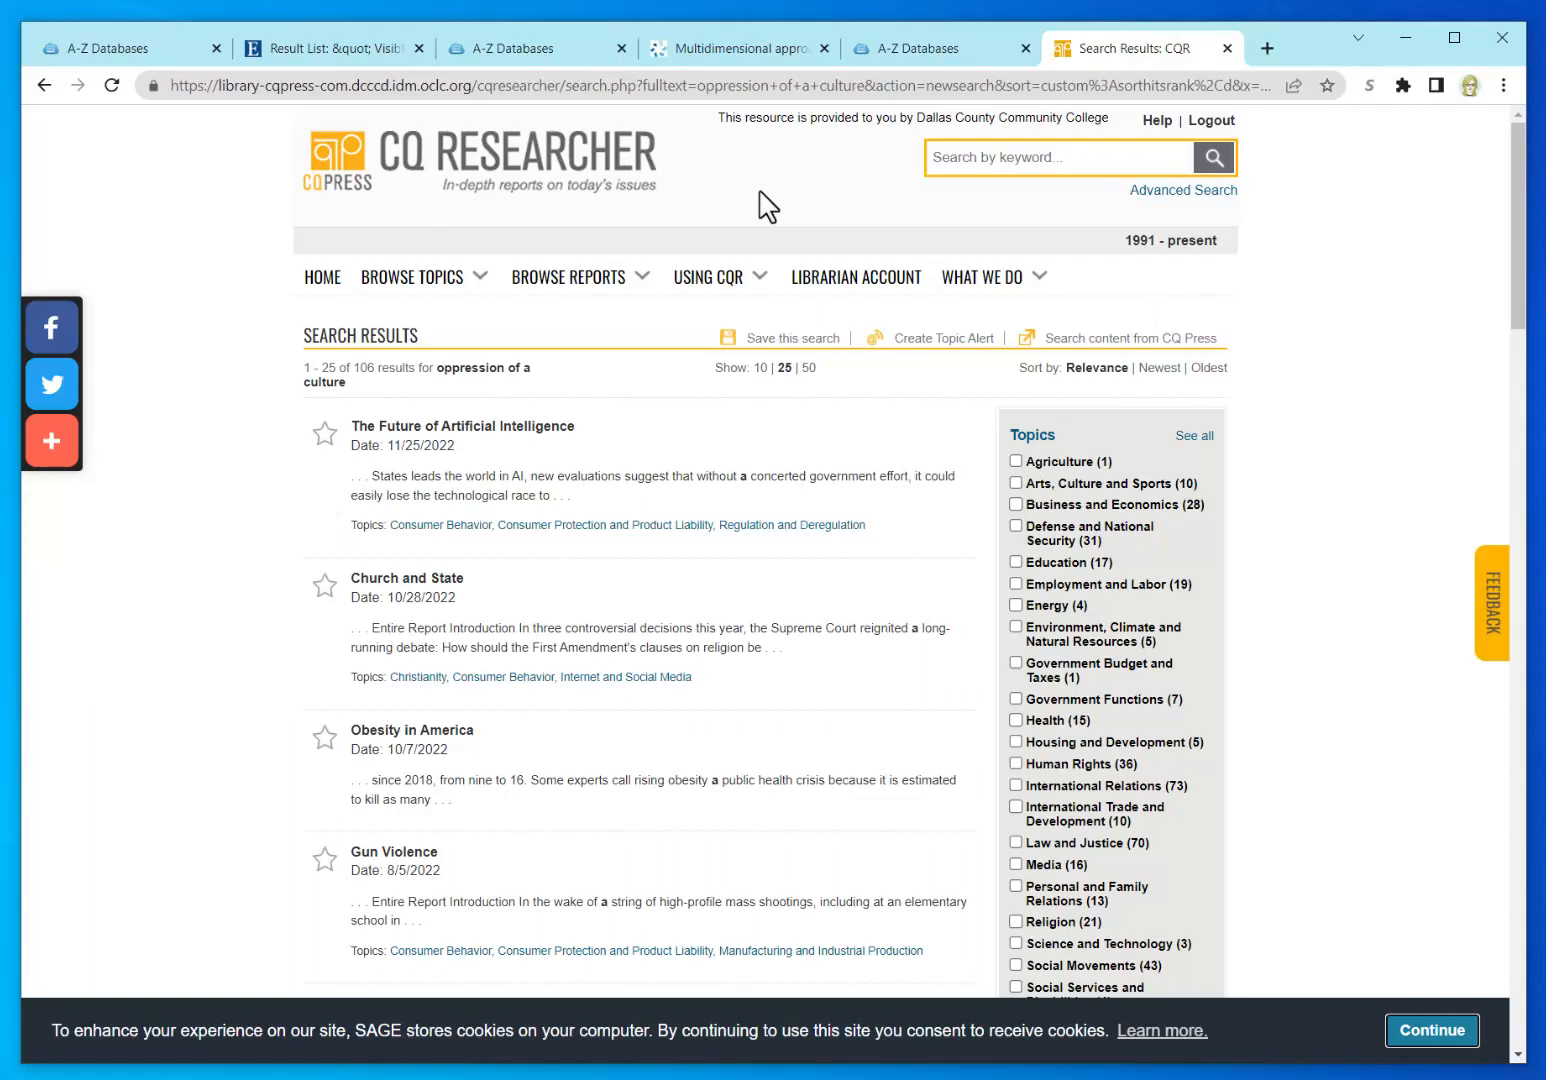
pyautogui.click(1009, 160)
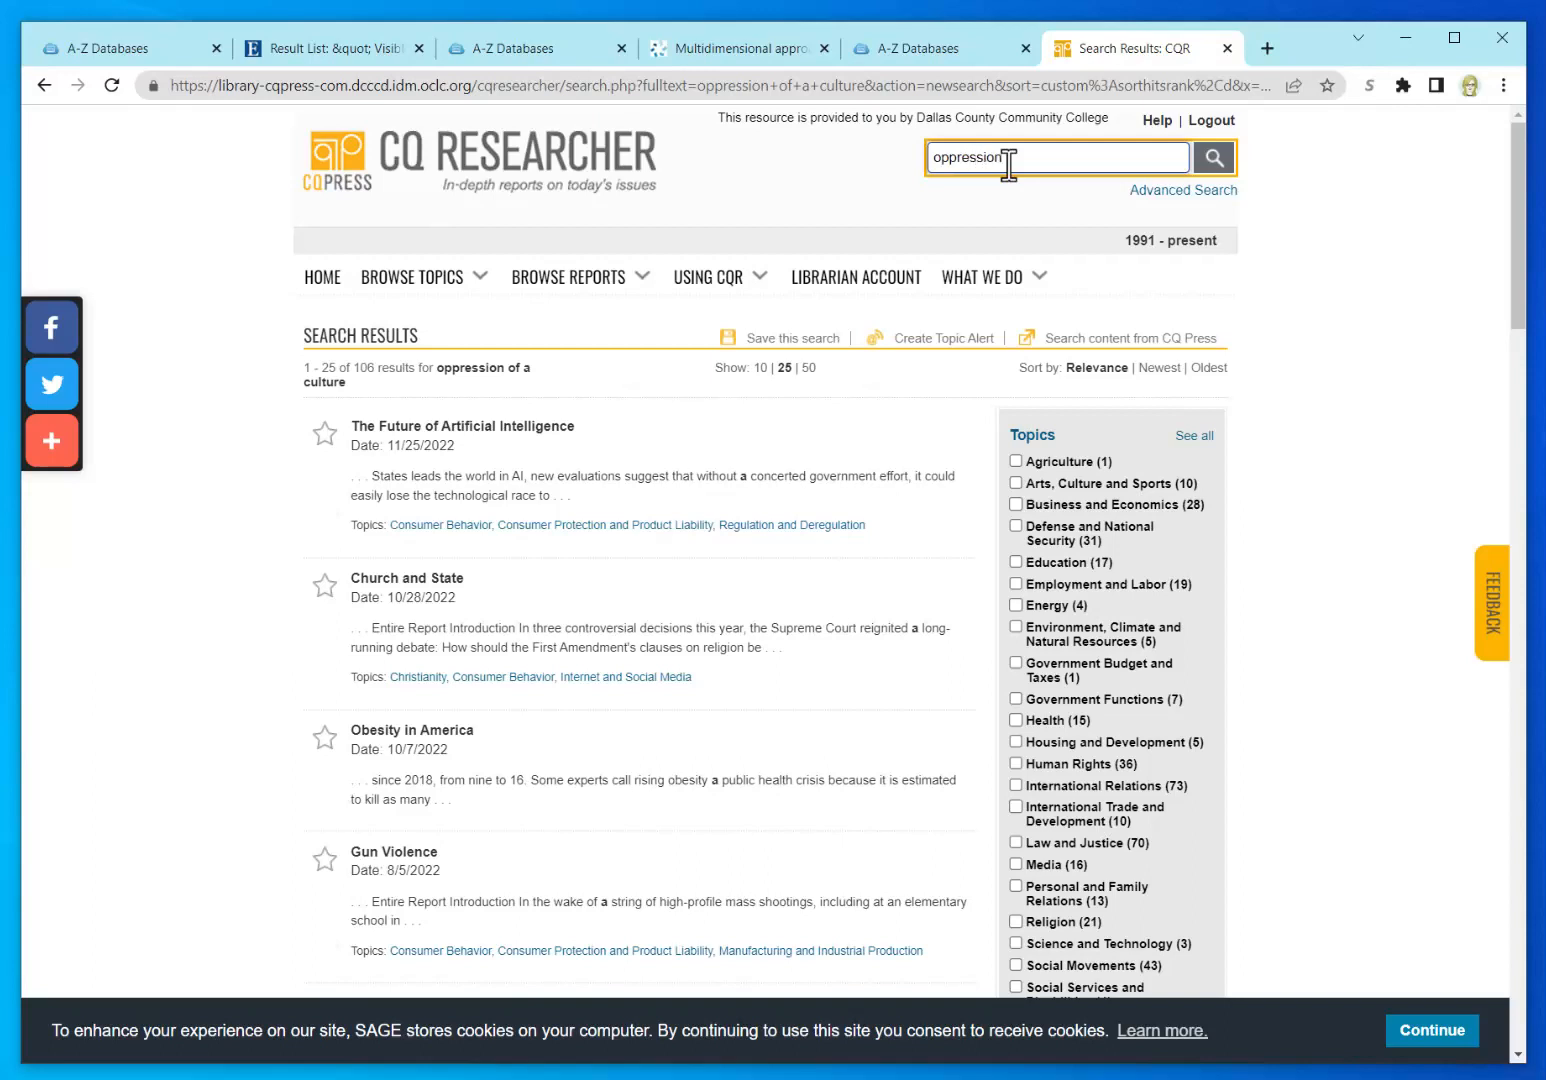
pyautogui.click(1216, 160)
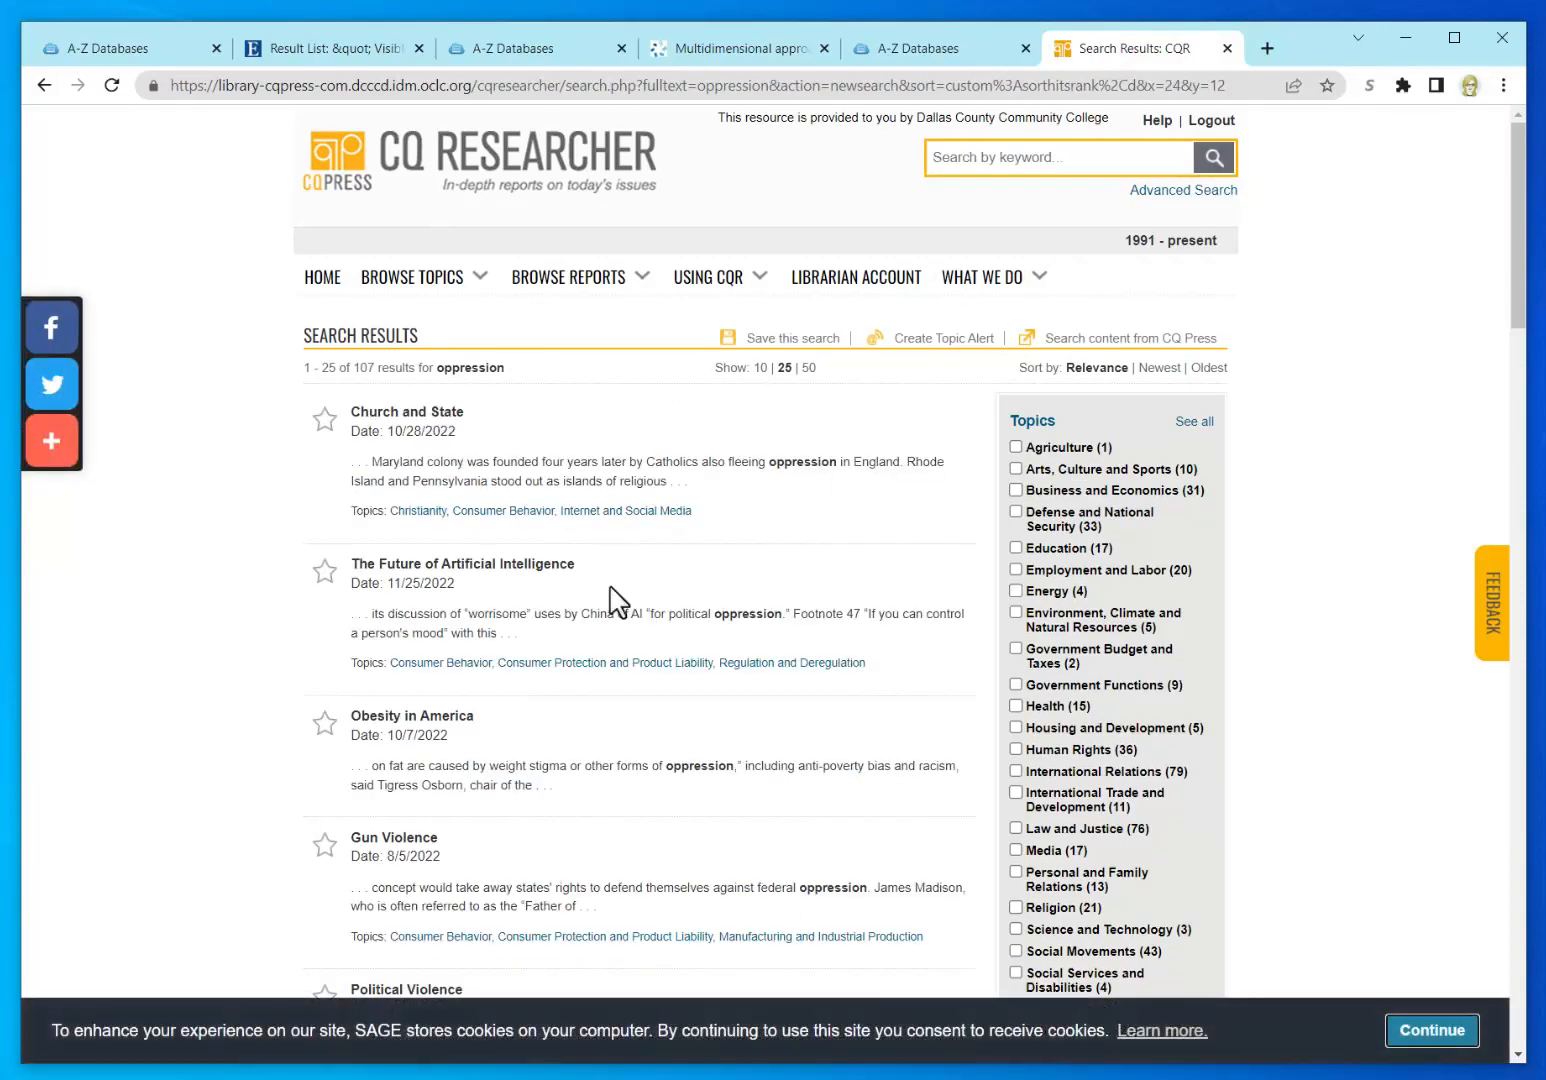
# Step: Scroll the oppression results and open the February 11, 2022 'Cultural Appropriation' report
pyautogui.scroll(-2, 214, 745)
pyautogui.scroll(-4, 214, 745)
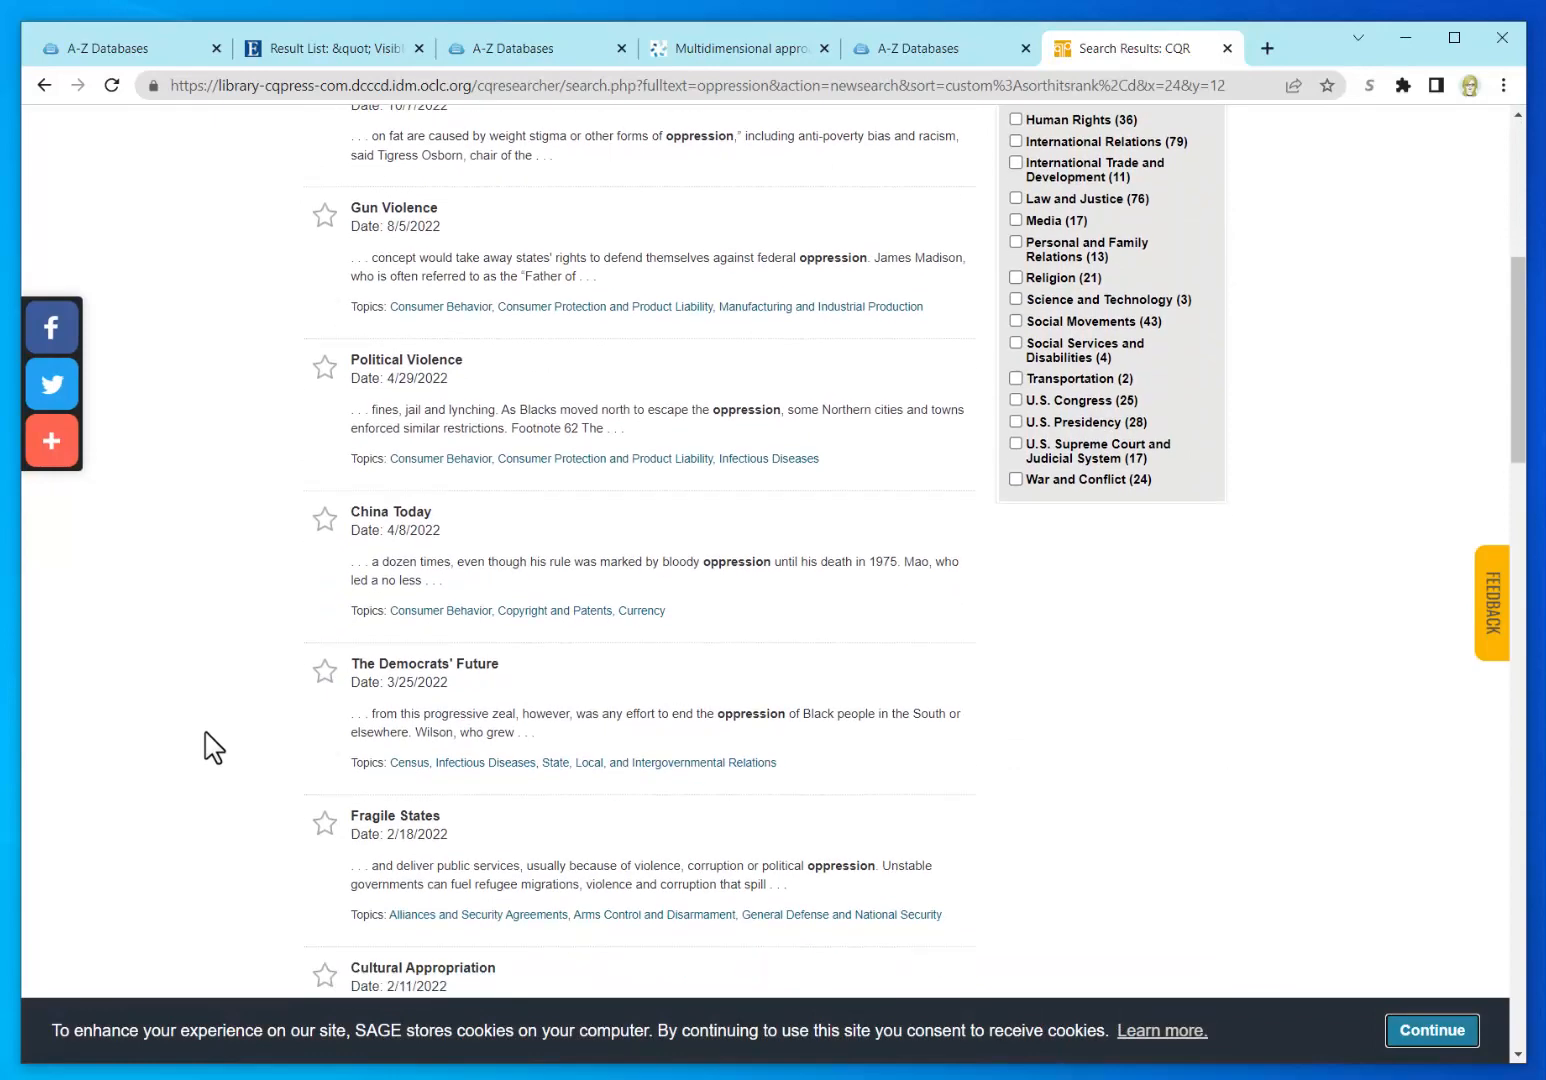
pyautogui.scroll(-3, 214, 745)
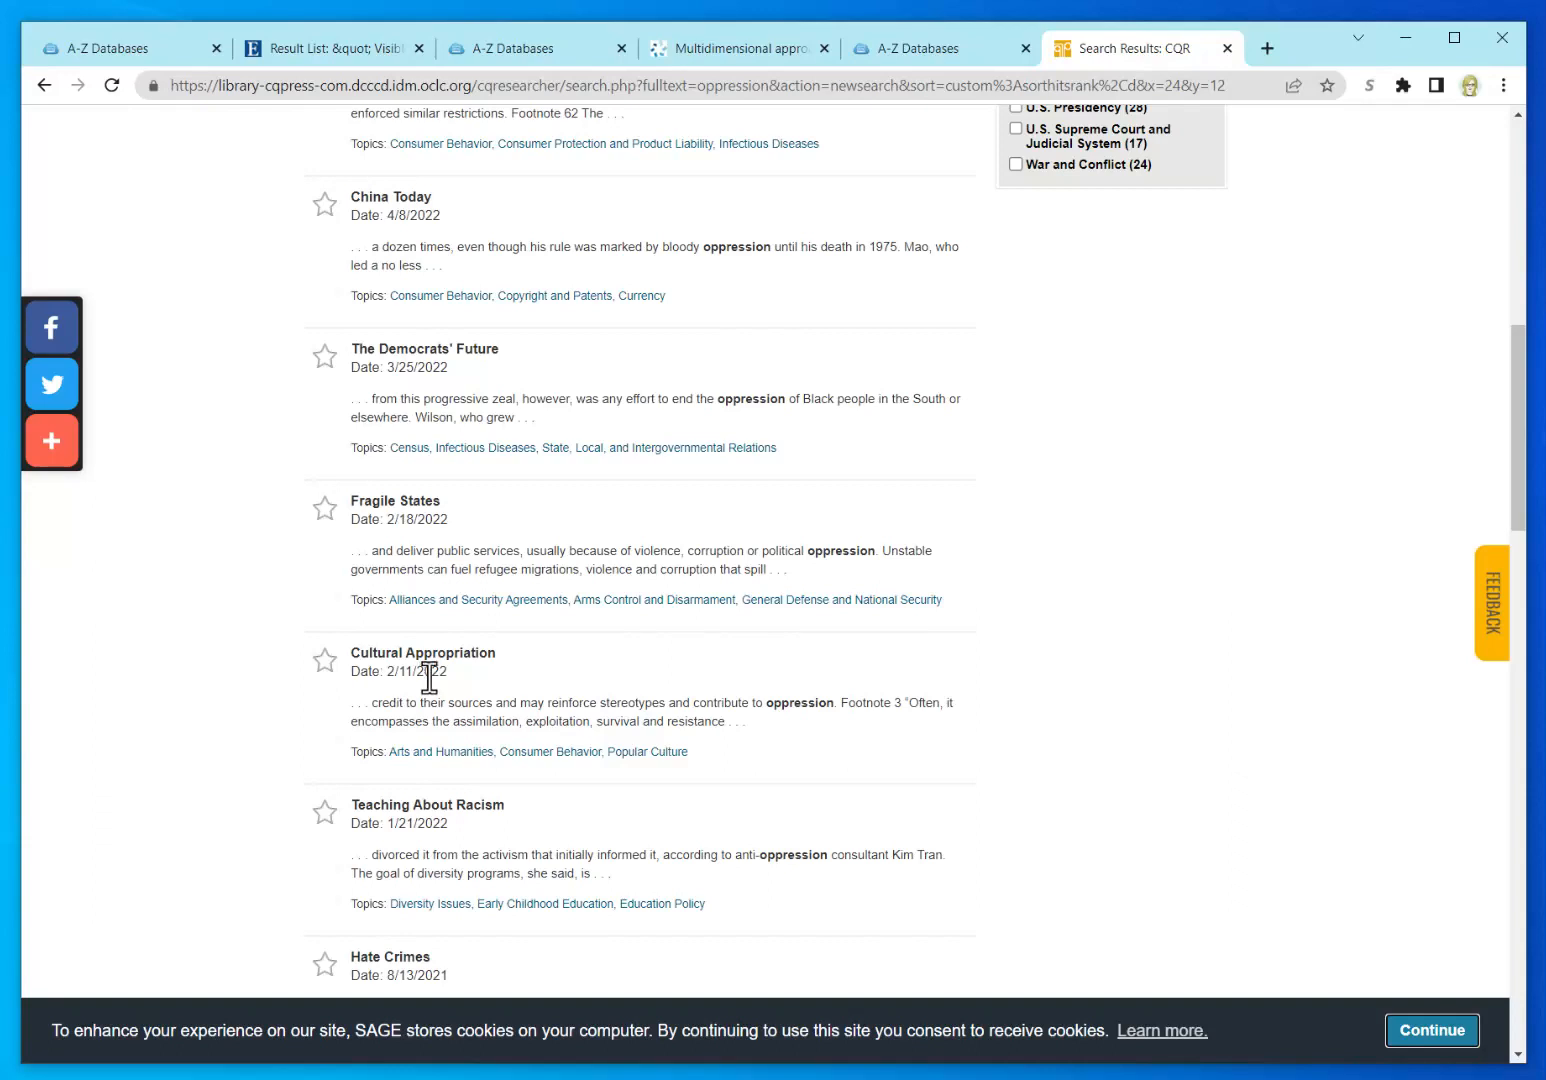
pyautogui.click(428, 658)
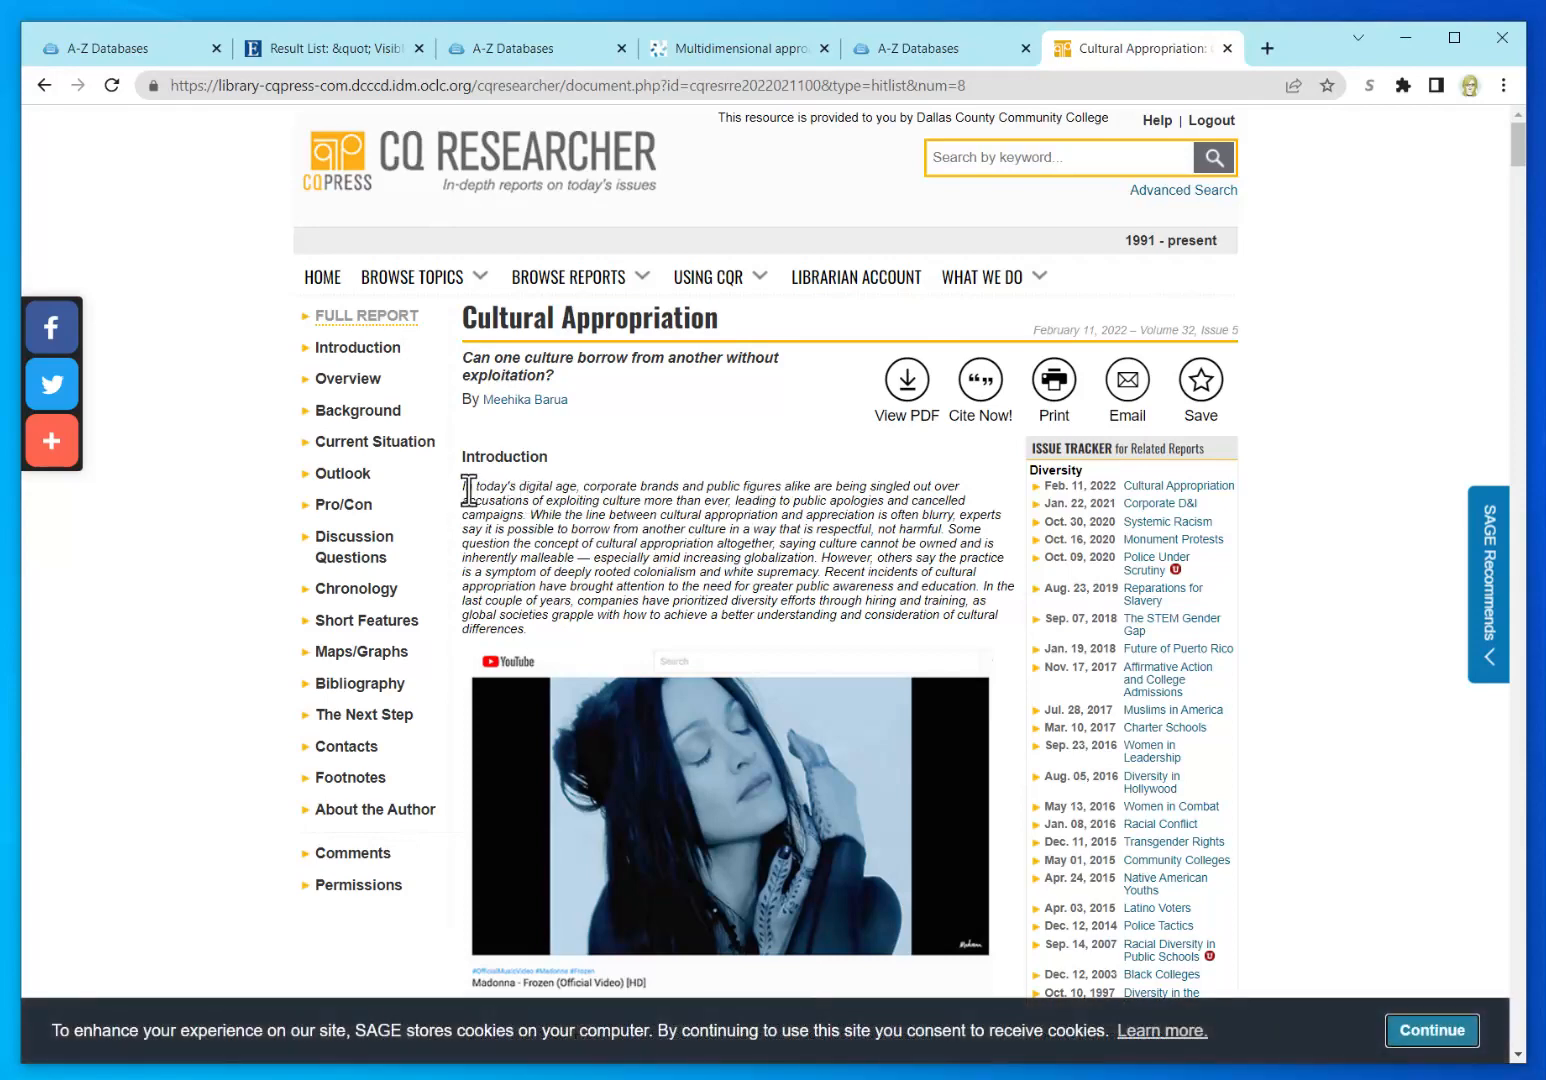
# Step: Clear a stray text selection and dismiss the cookie consent notice on the report
pyautogui.moveTo(525, 635); pyautogui.dragTo(468, 487)
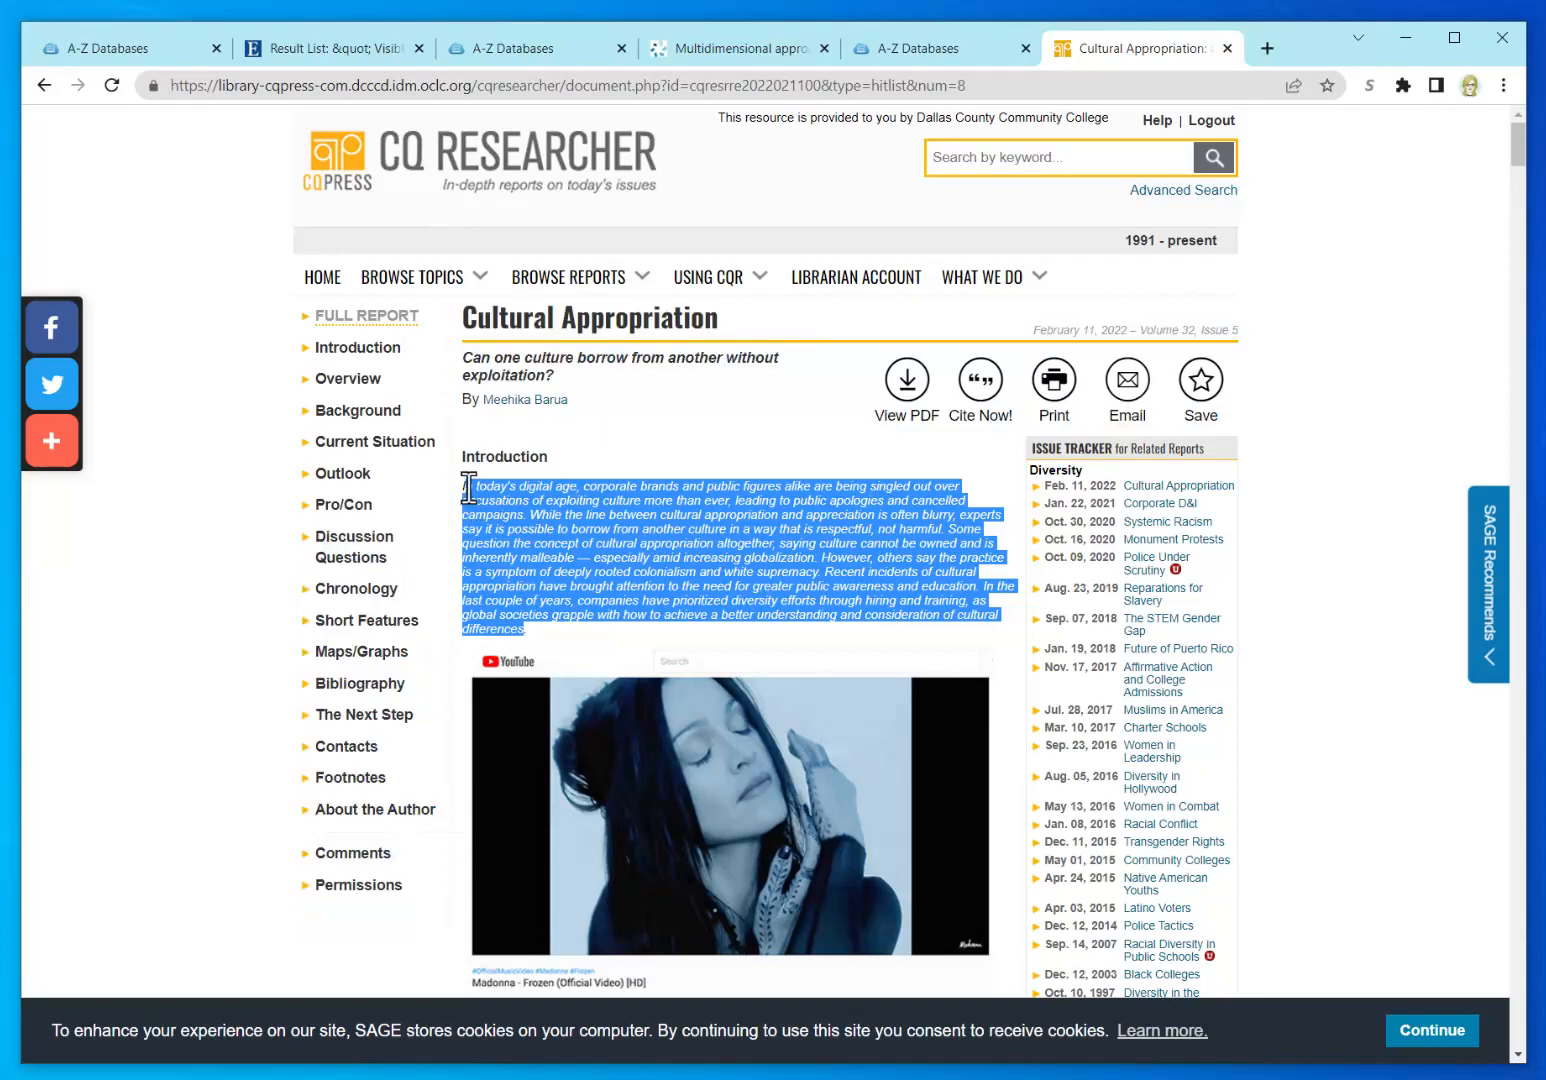
pyautogui.click(677, 422)
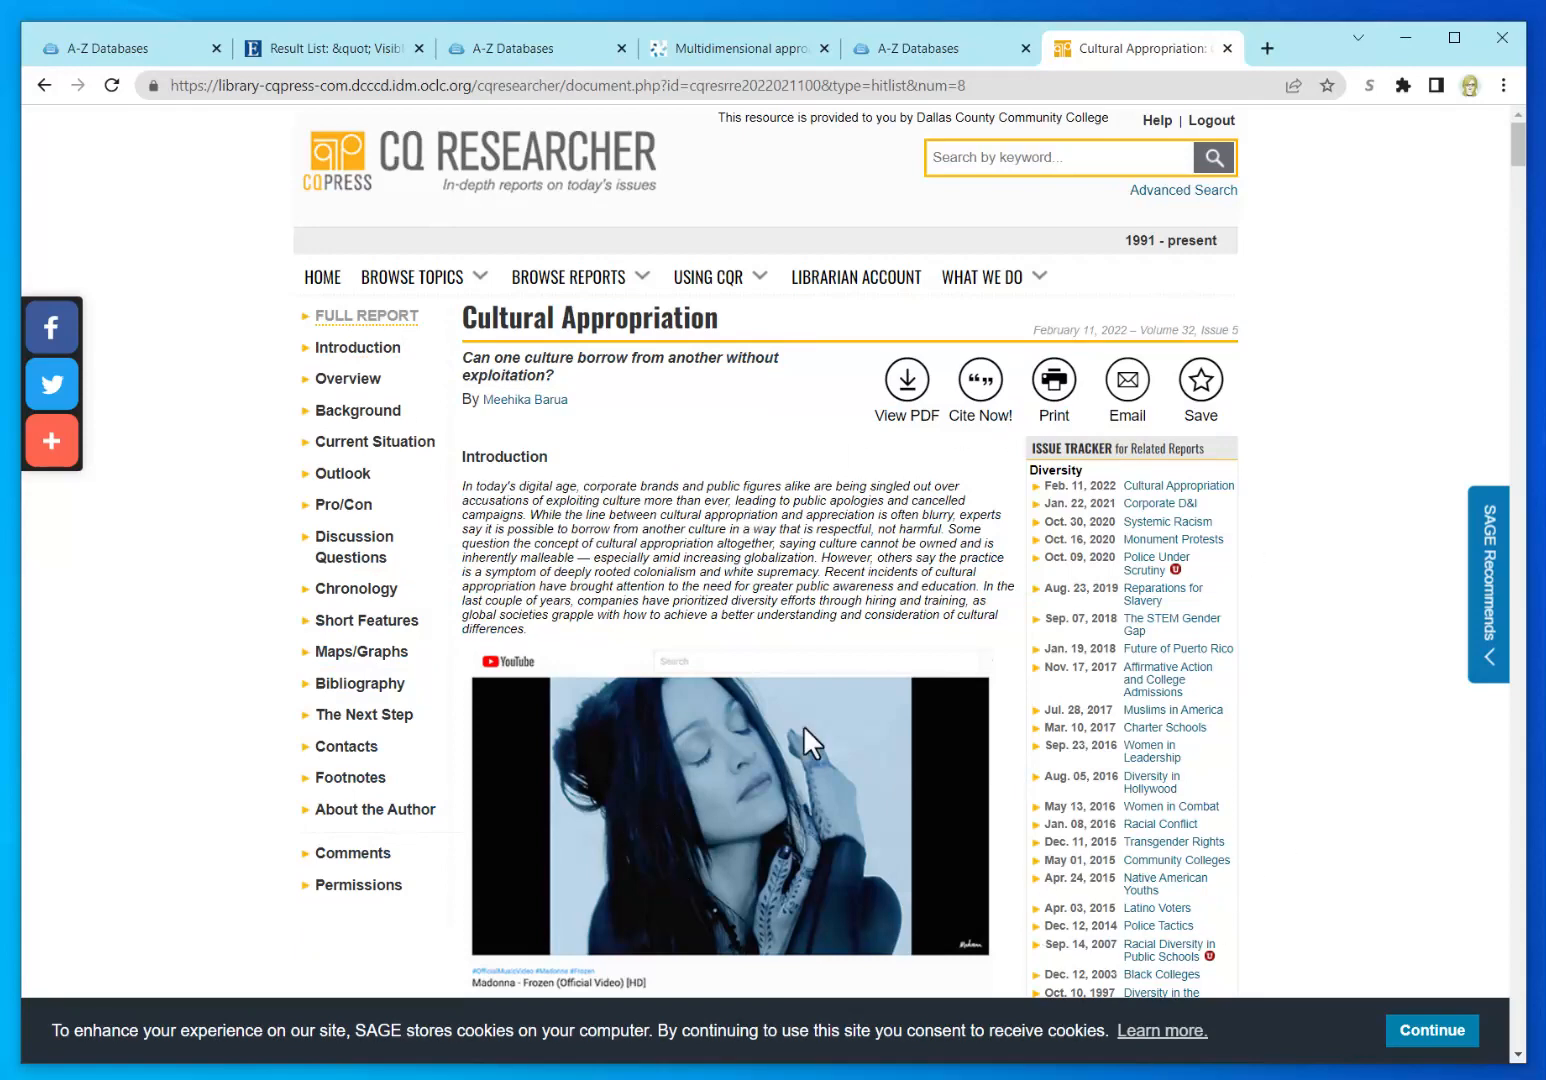
pyautogui.click(1425, 1032)
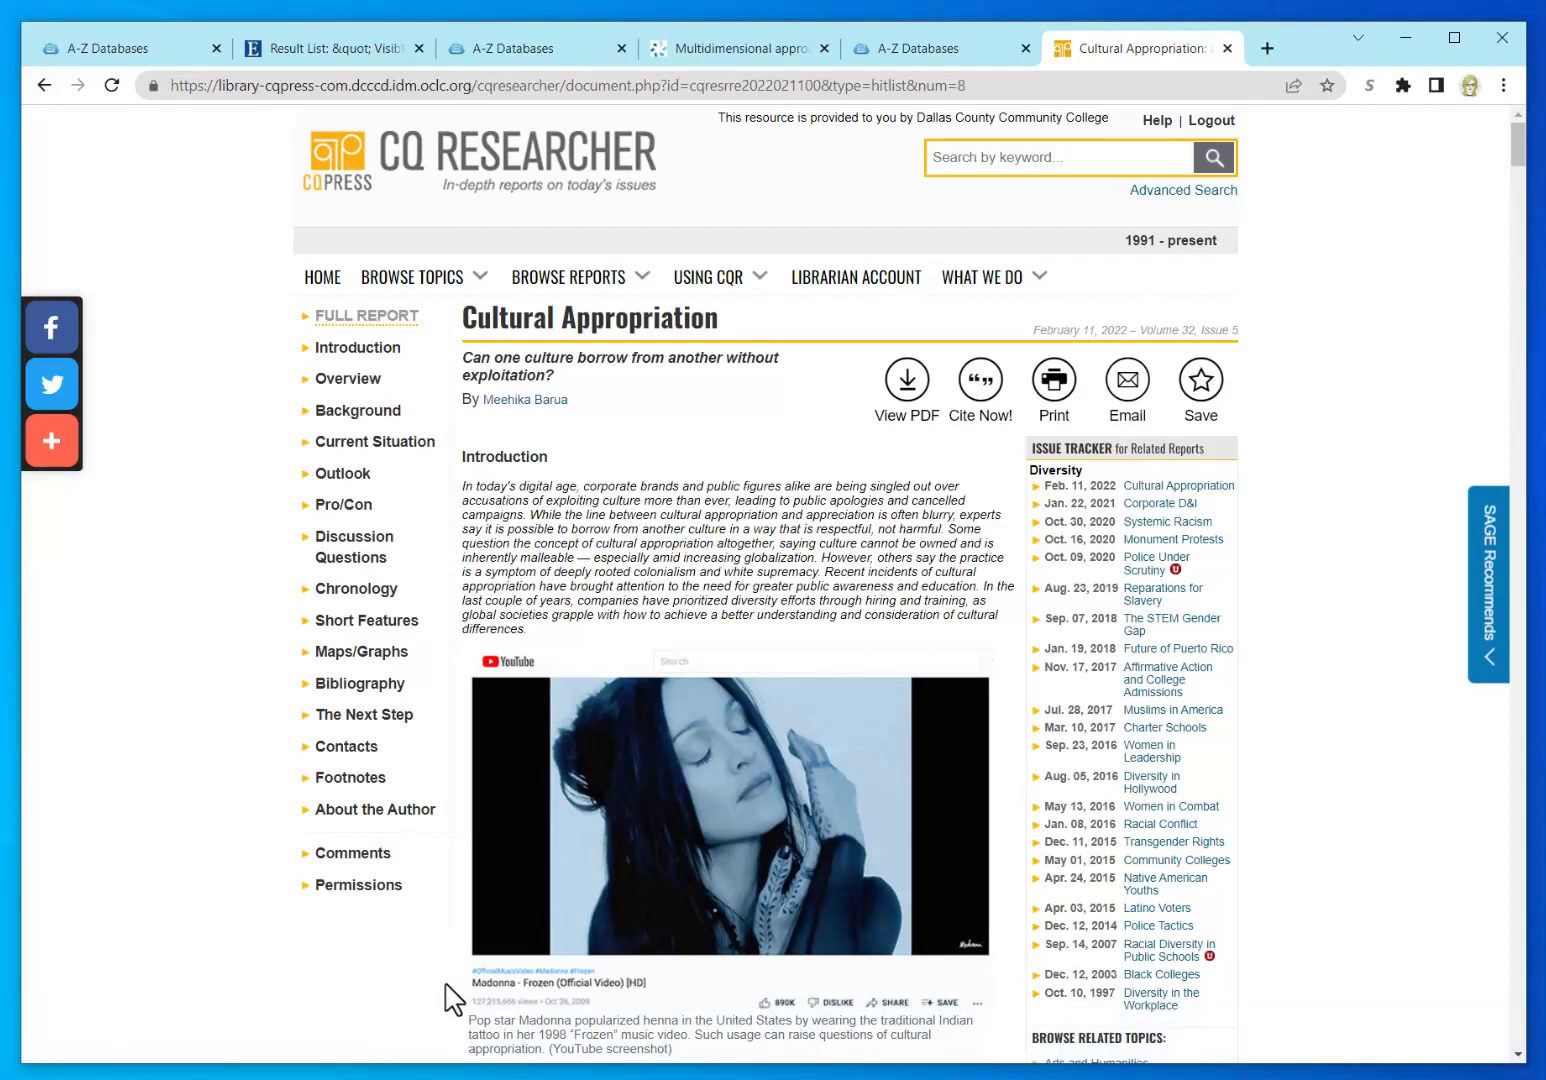
# Step: Scroll down and view the source cited in footnote 4, then close it
pyautogui.scroll(-5, 449, 995)
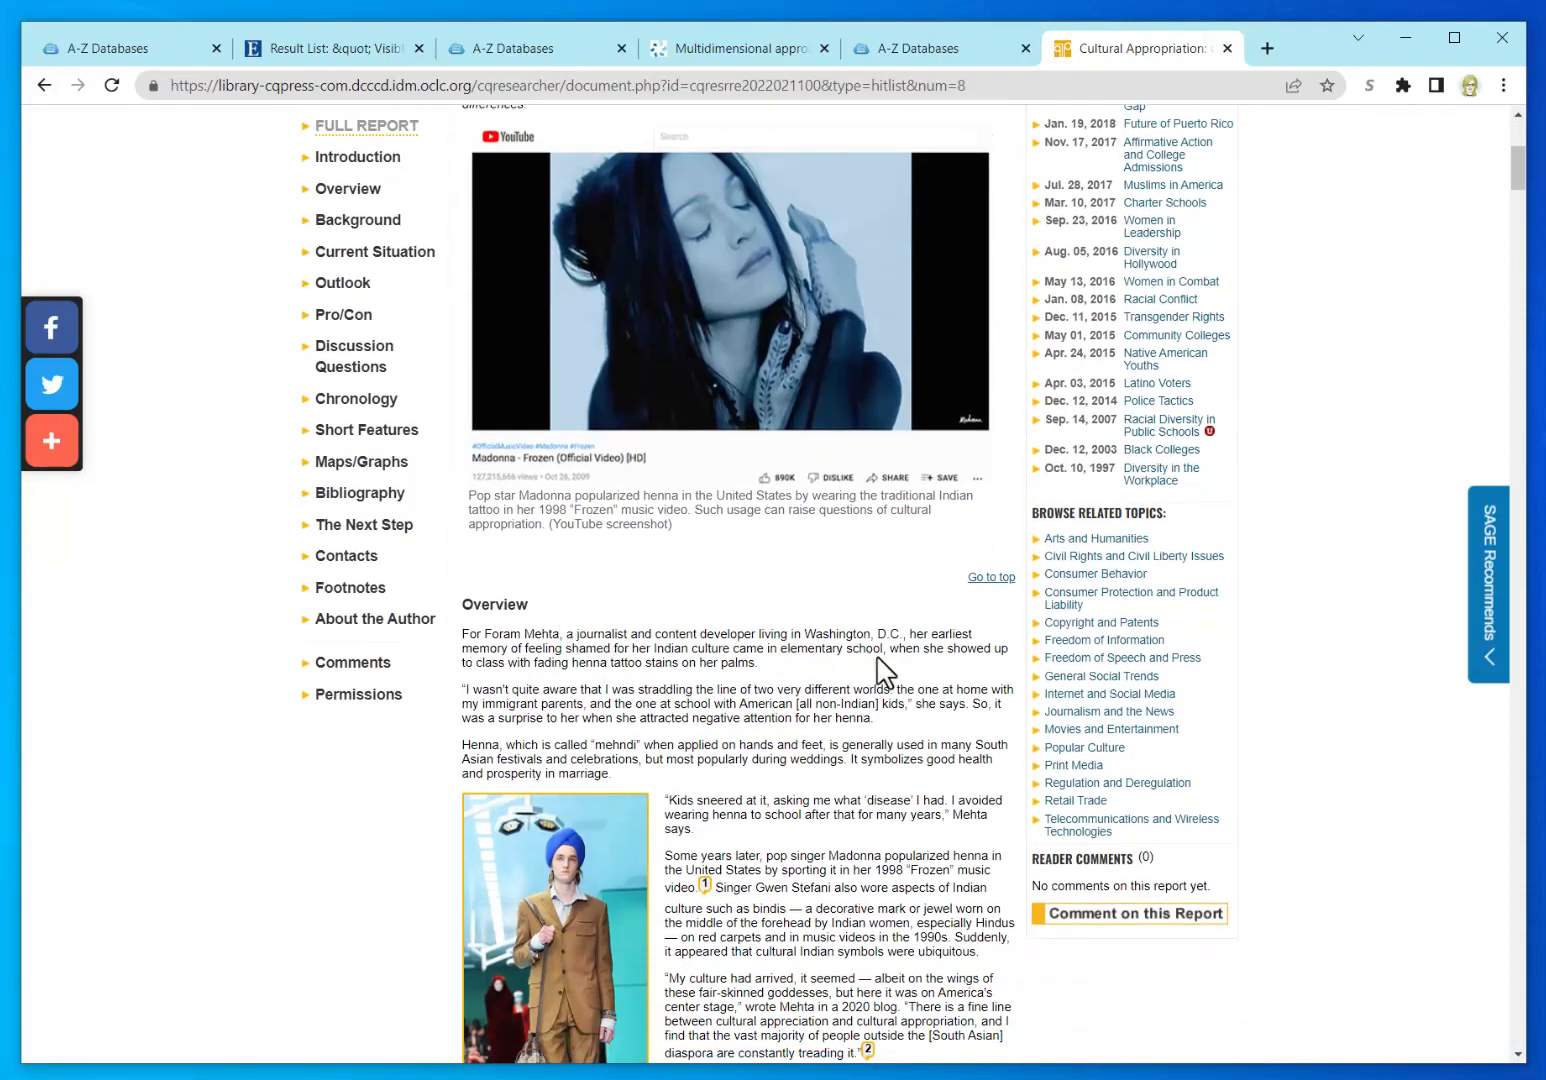
pyautogui.scroll(-4, 862, 757)
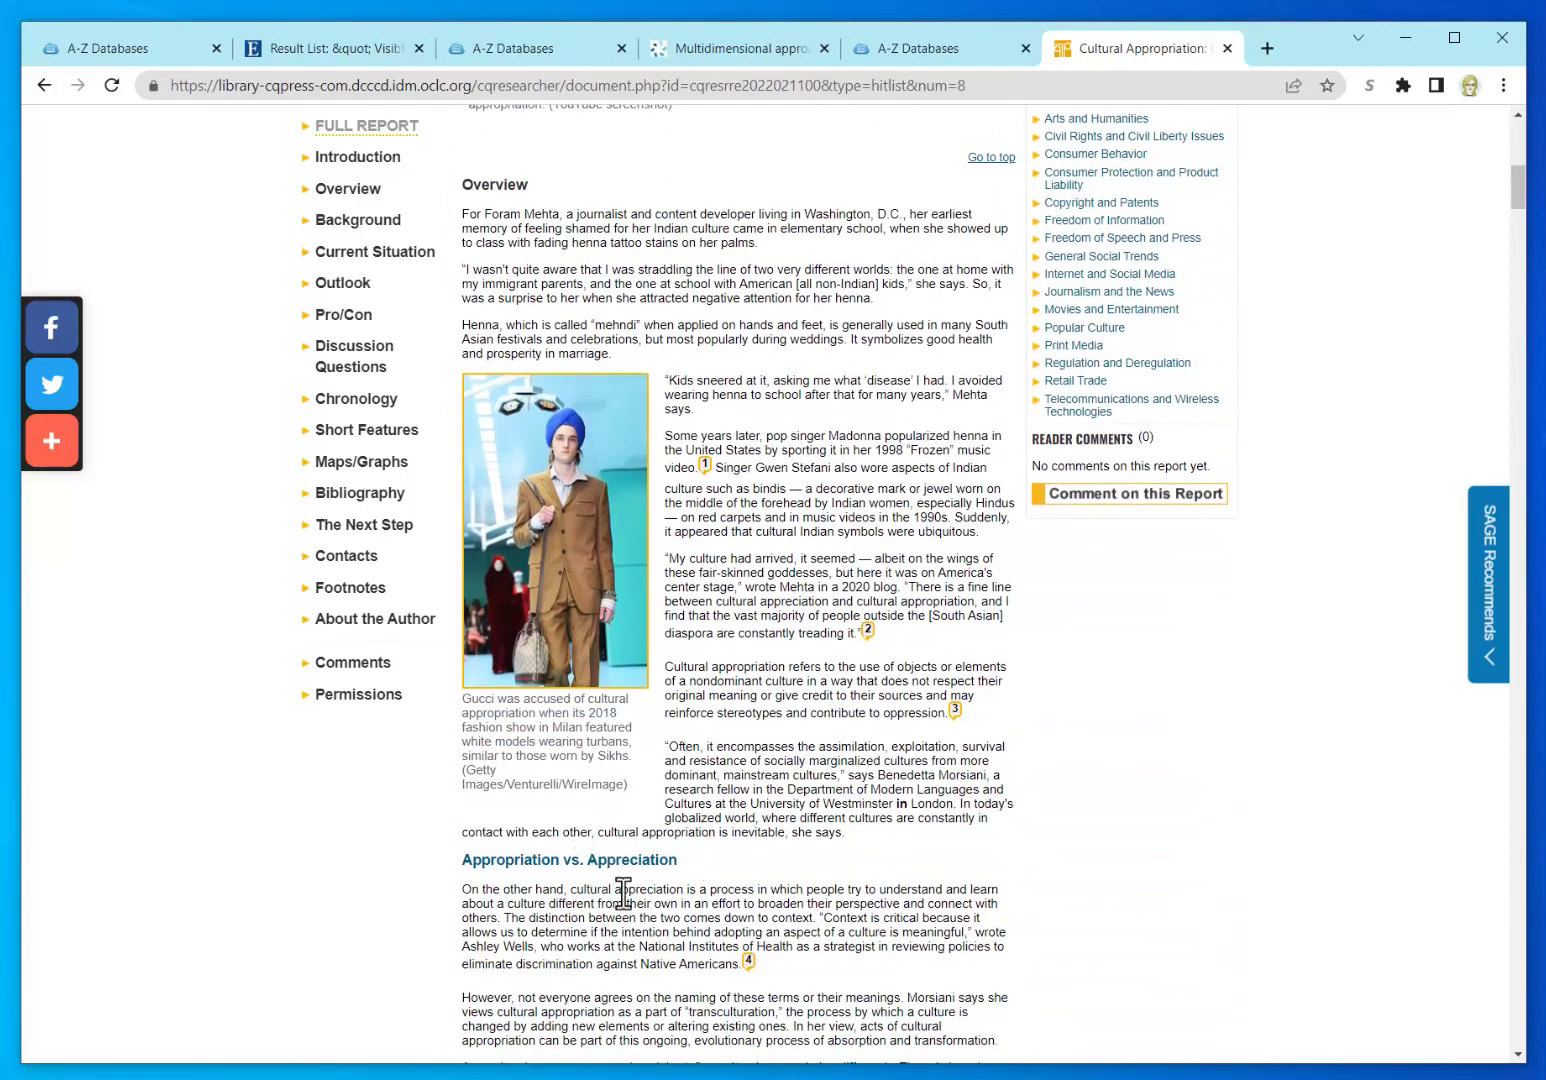
pyautogui.click(748, 963)
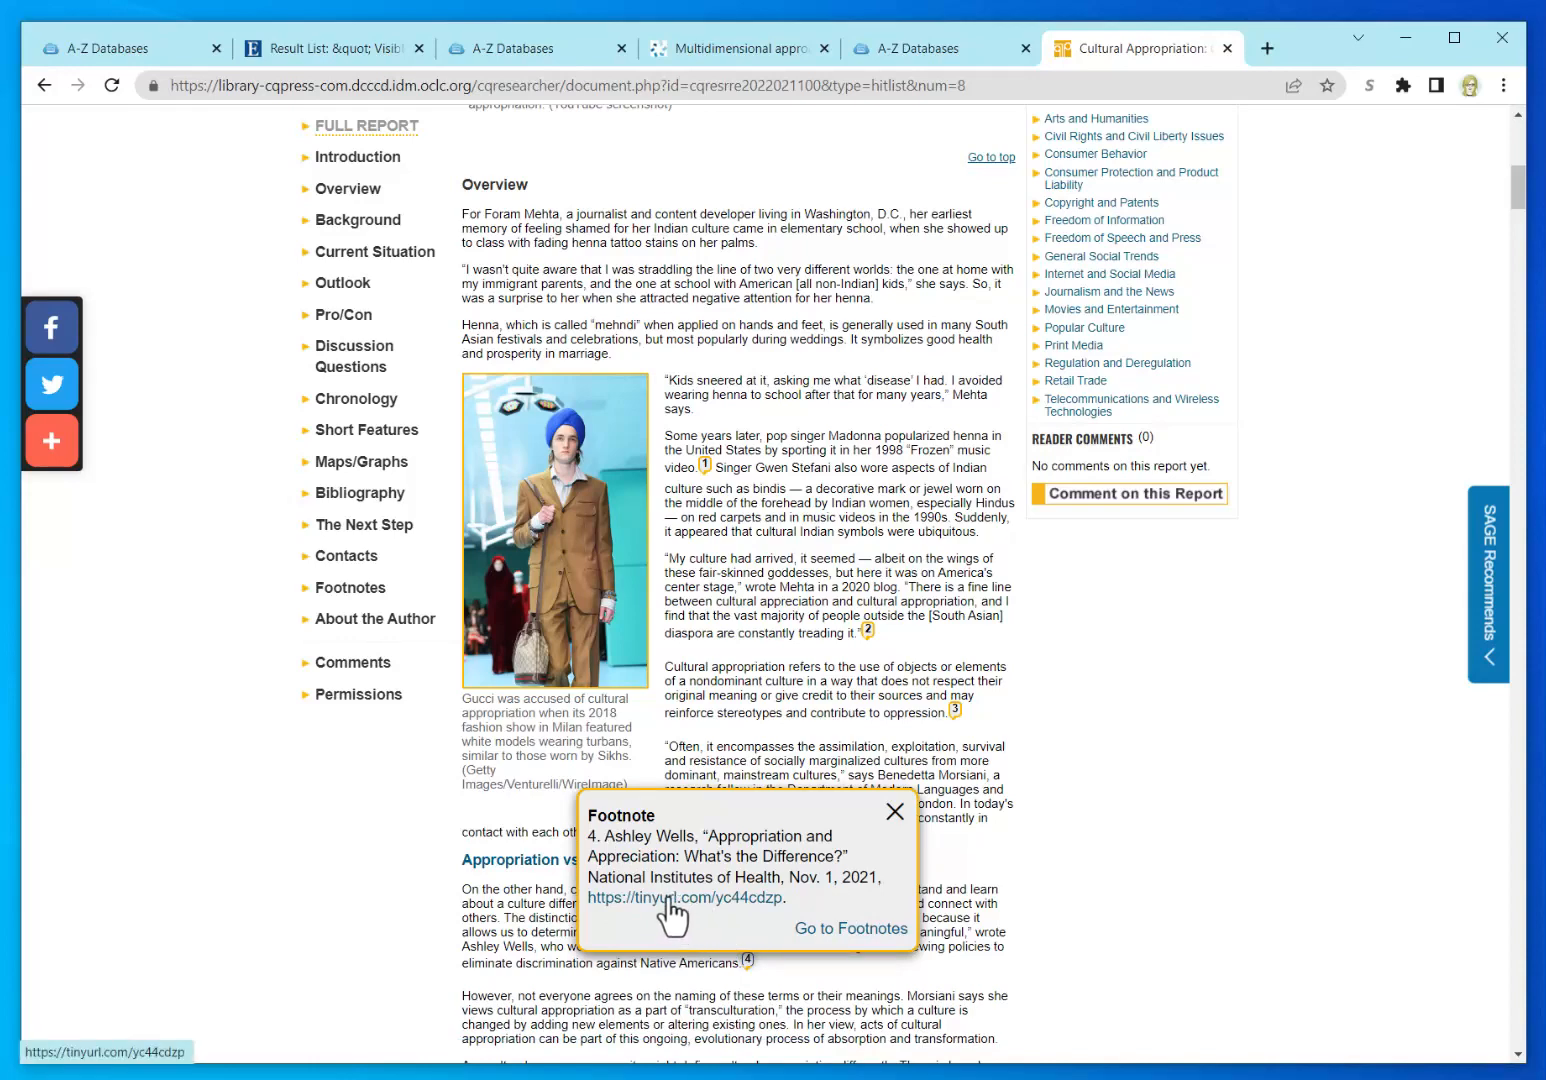
pyautogui.click(895, 812)
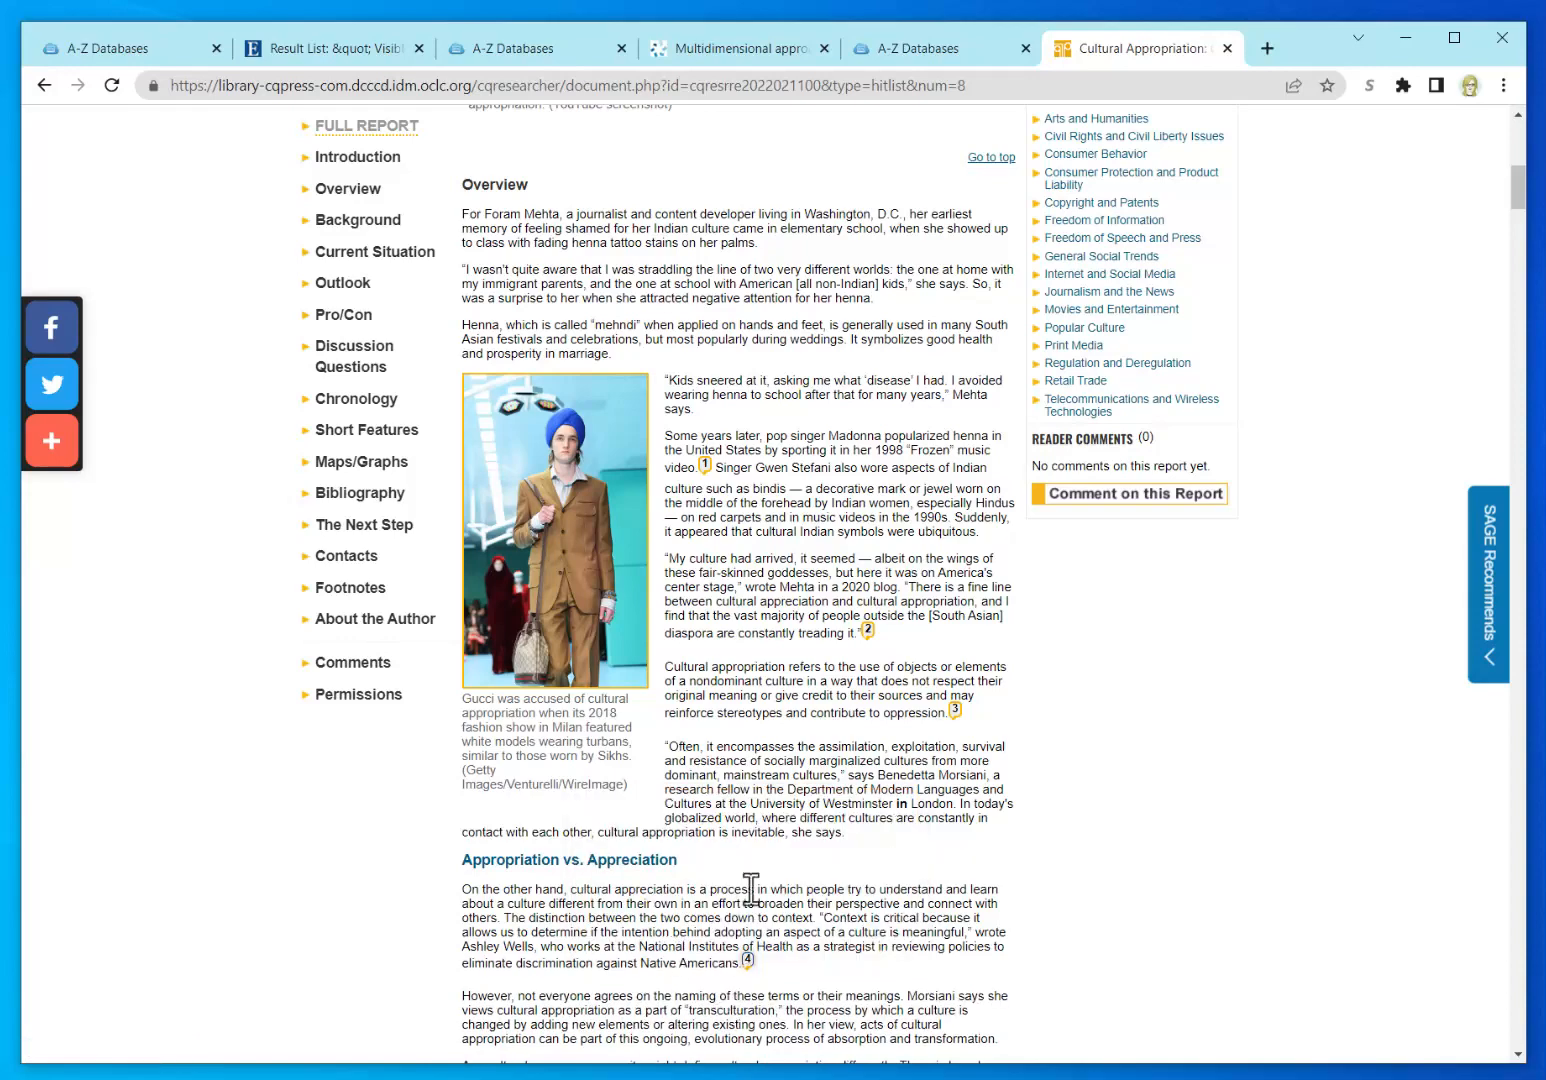
# Step: Skim further through the report's Halloween costume survey charts, then return to the top
pyautogui.scroll(-3, 890, 820)
pyautogui.scroll(-5, 449, 818)
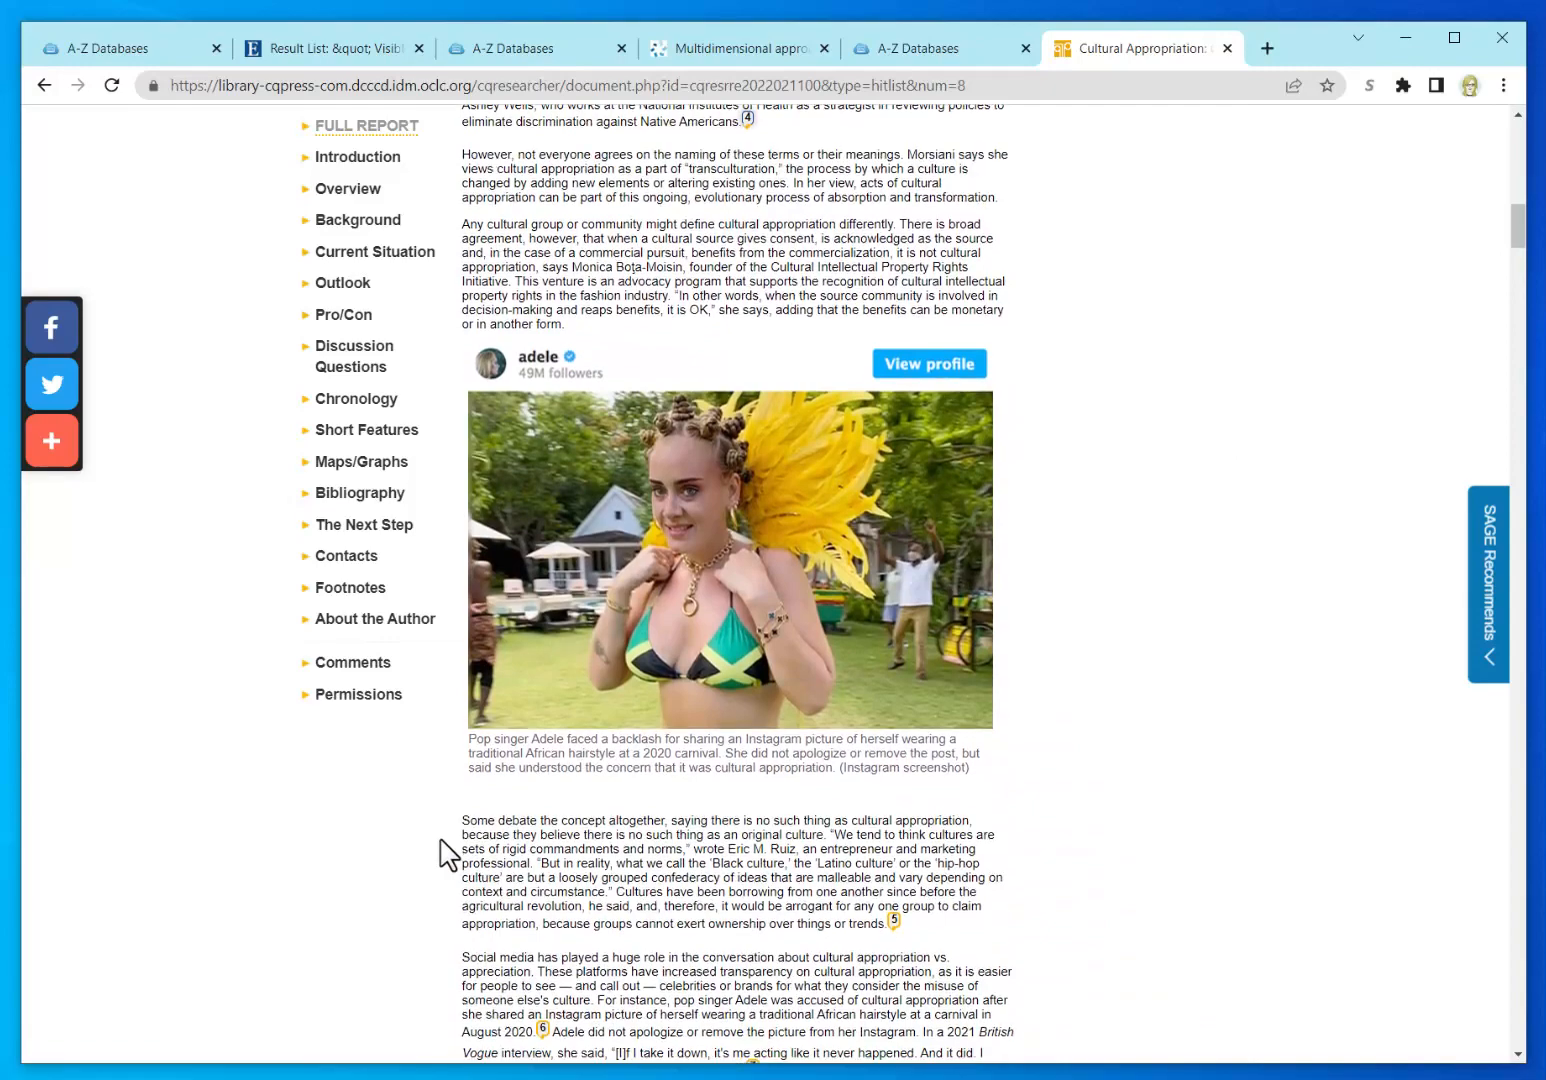
pyautogui.scroll(-7, 441, 845)
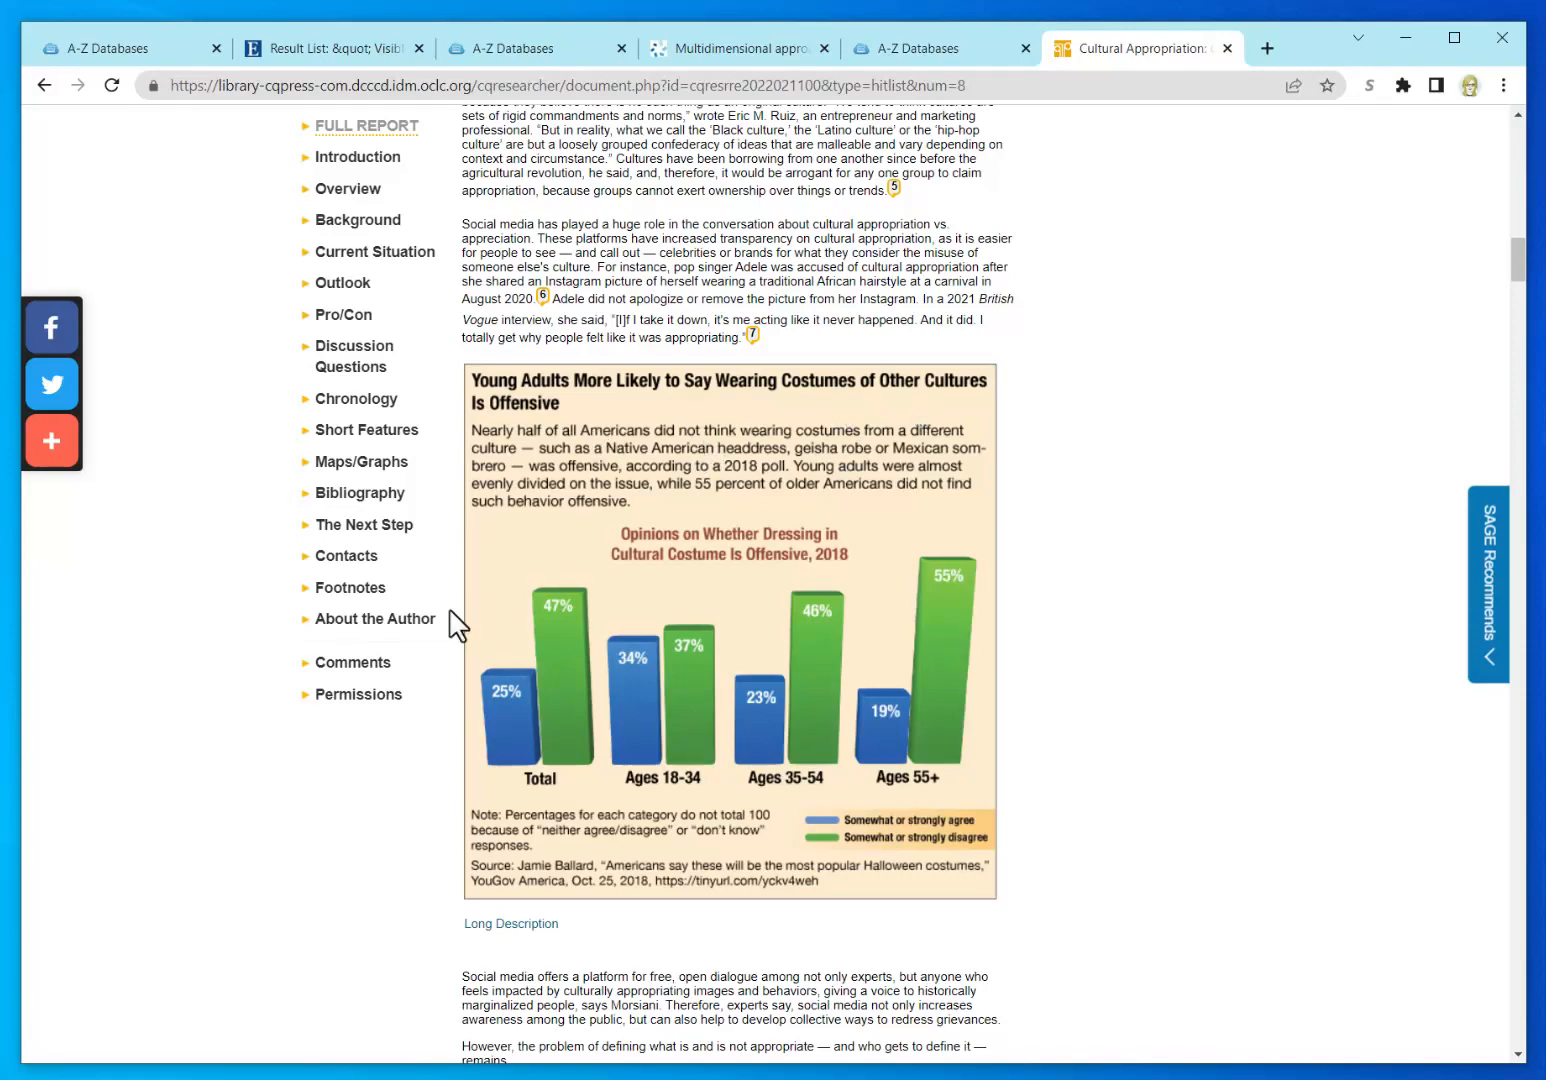
pyautogui.scroll(-6, 380, 895)
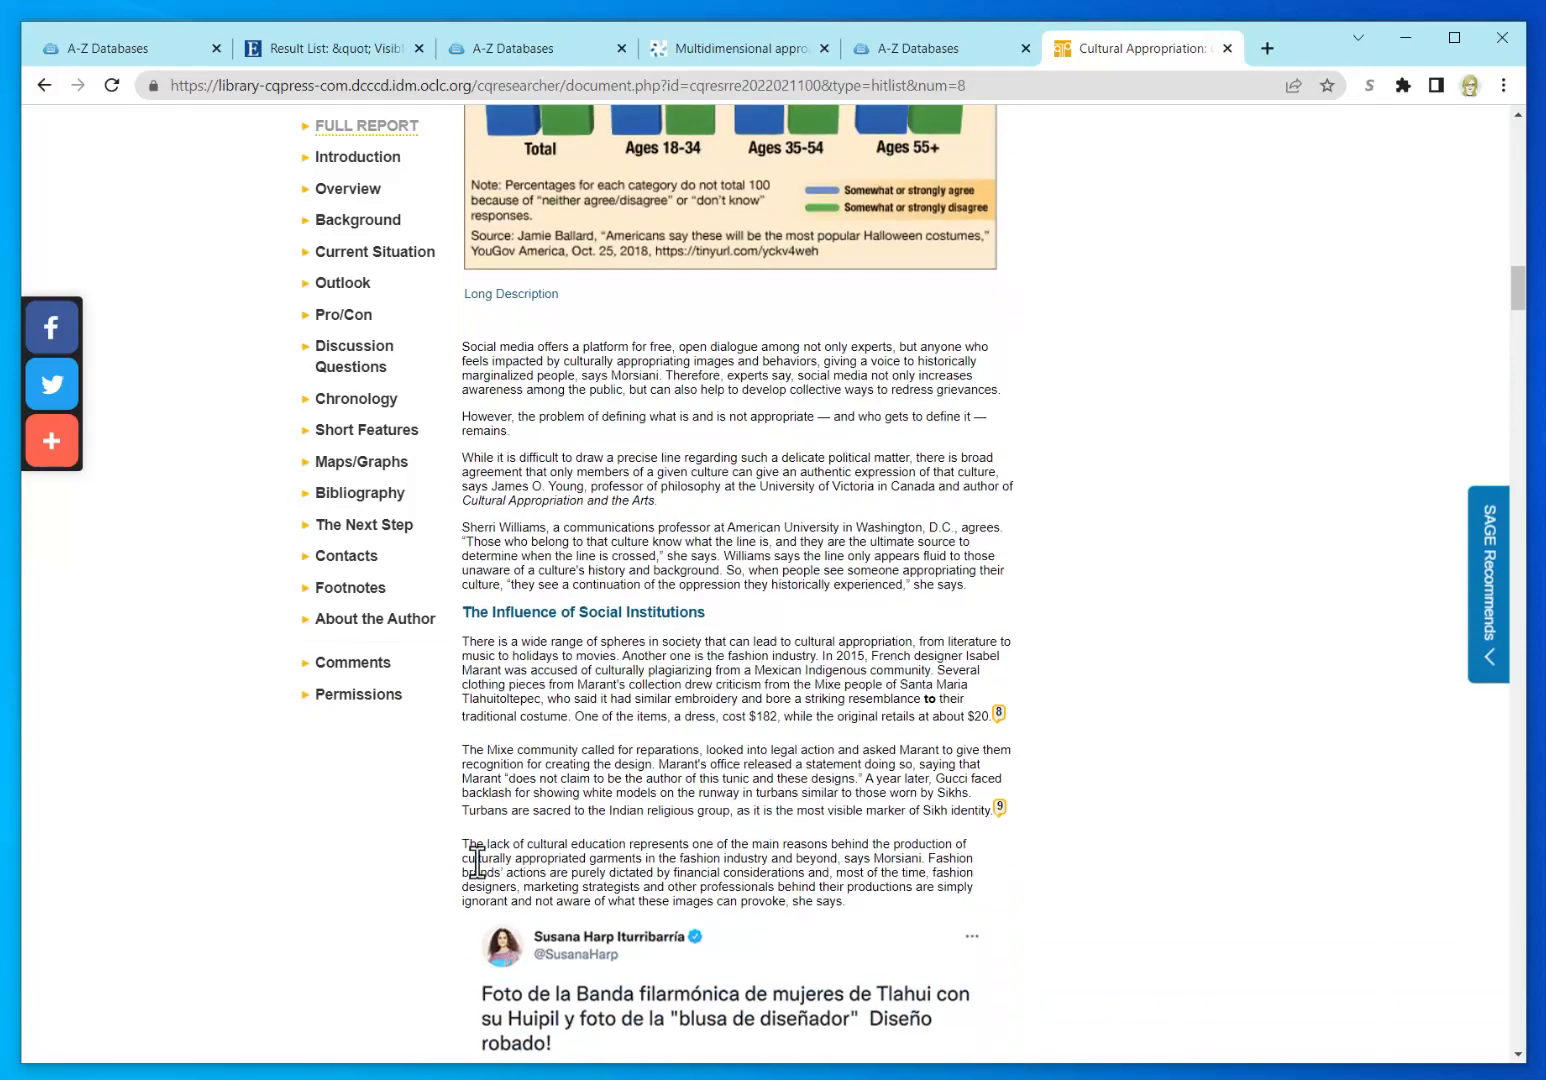
pyautogui.scroll(-6, 414, 862)
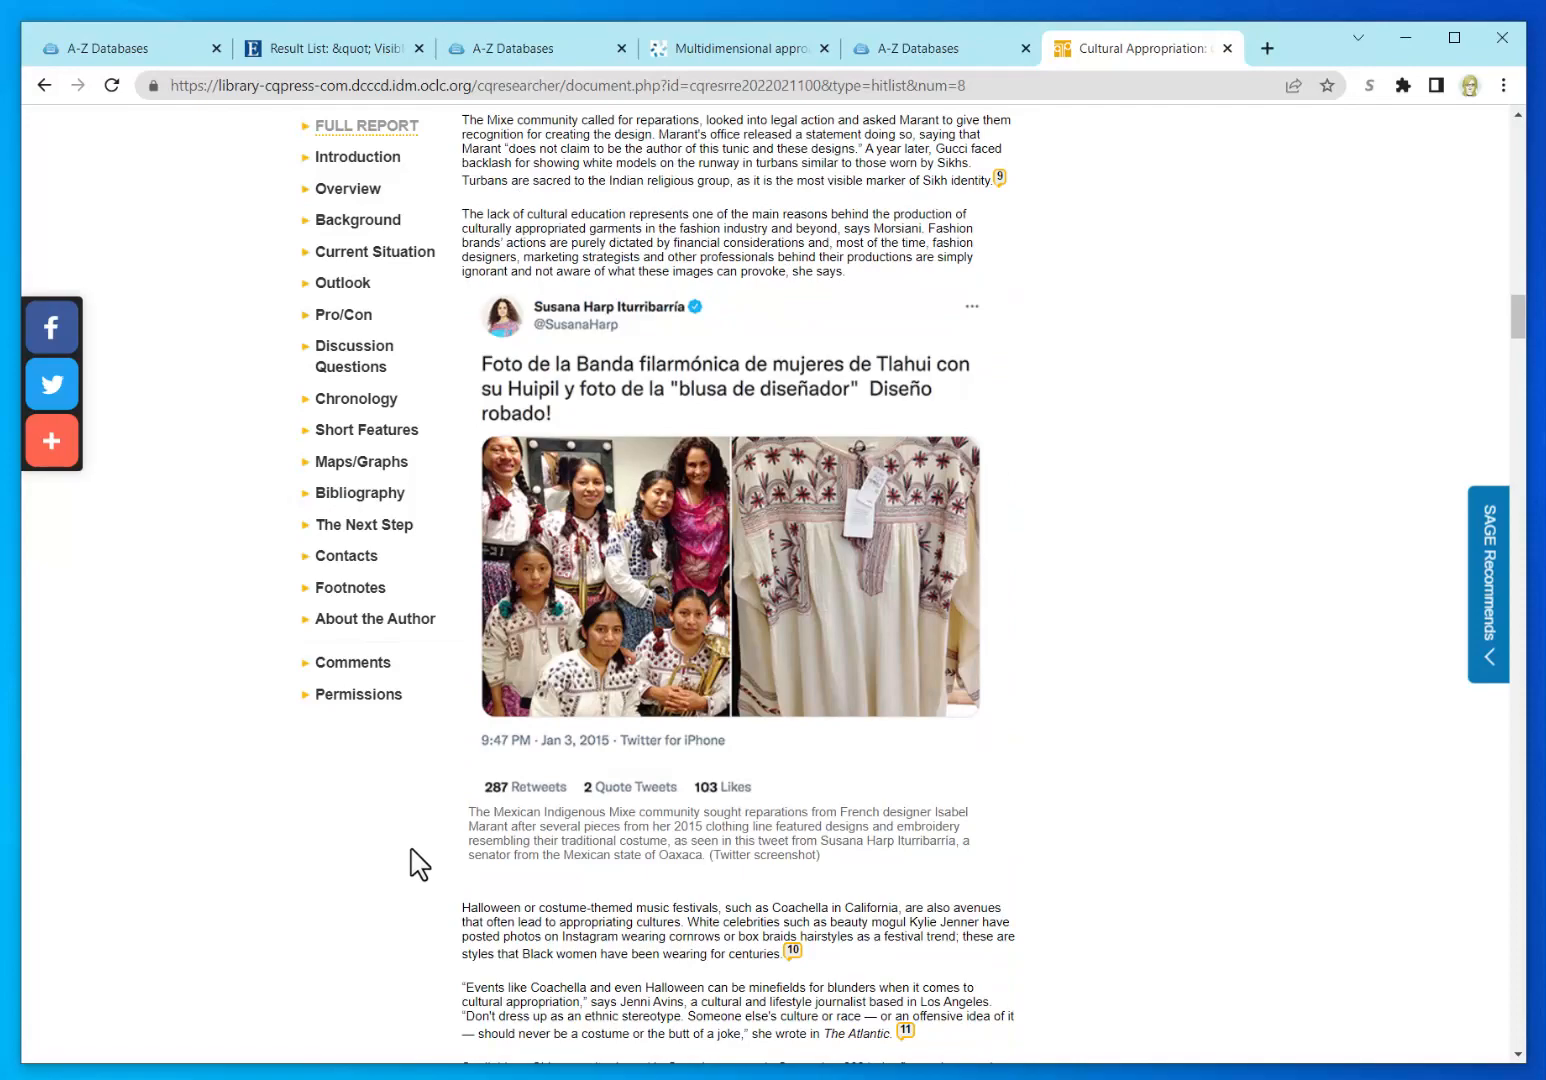
pyautogui.scroll(-3, 418, 862)
pyautogui.scroll(-9, 418, 862)
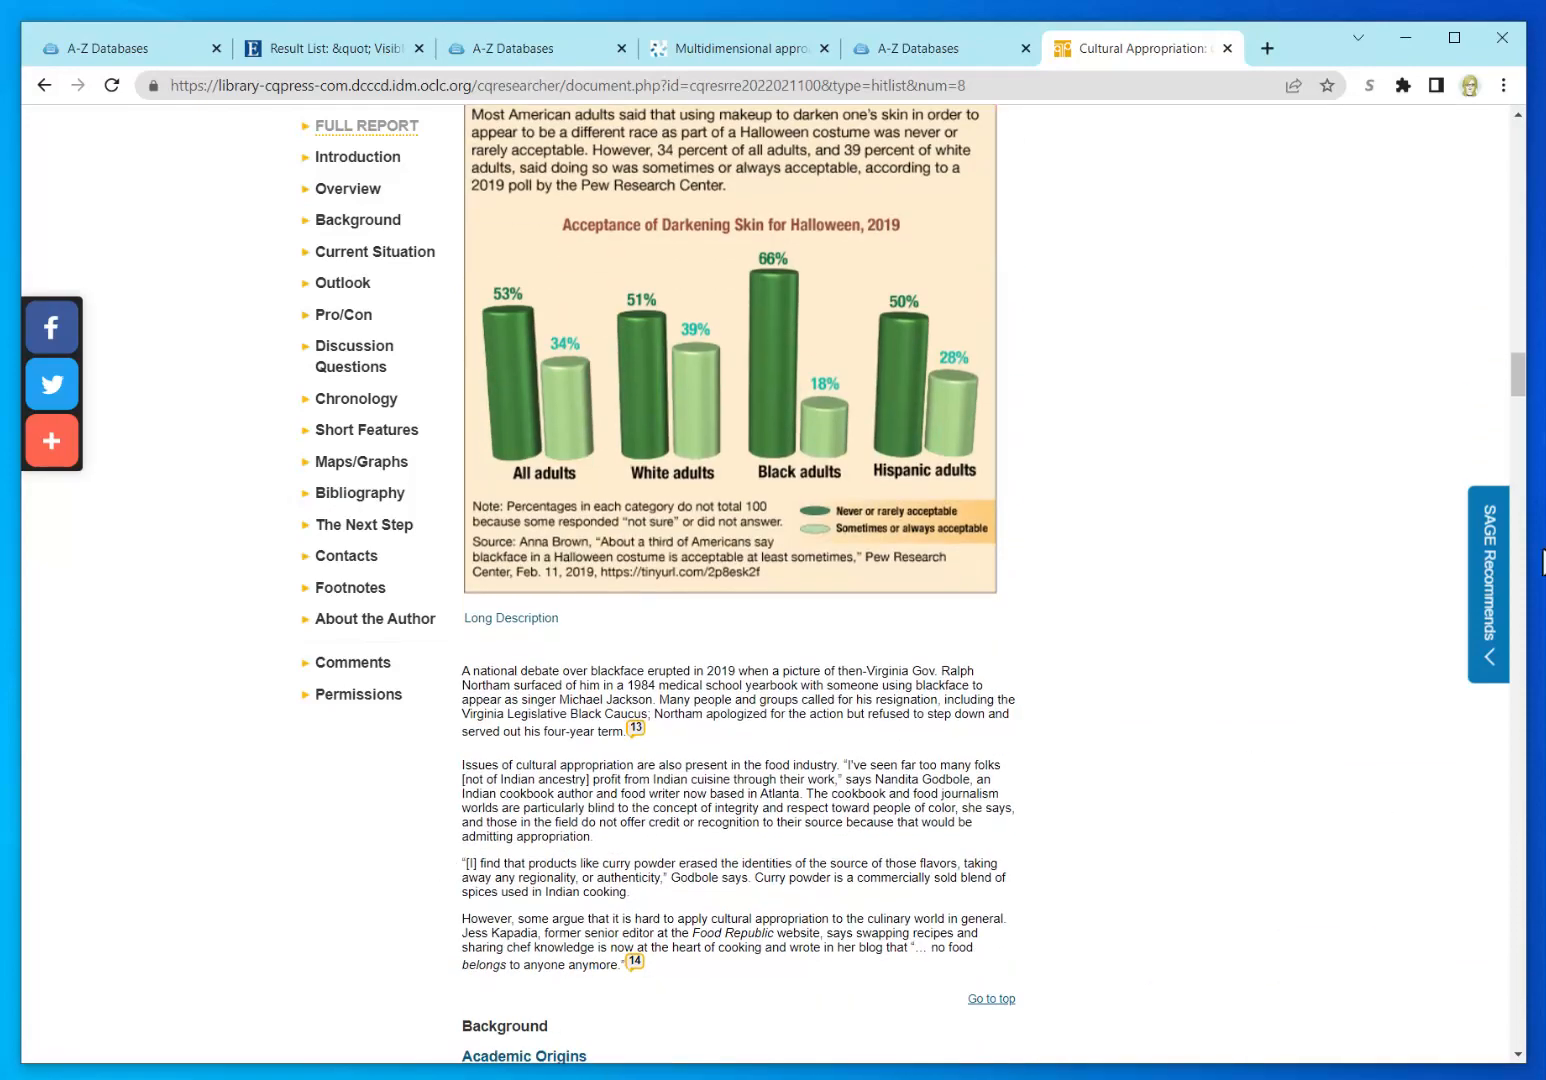
pyautogui.moveTo(1520, 380); pyautogui.dragTo(1528, 128)
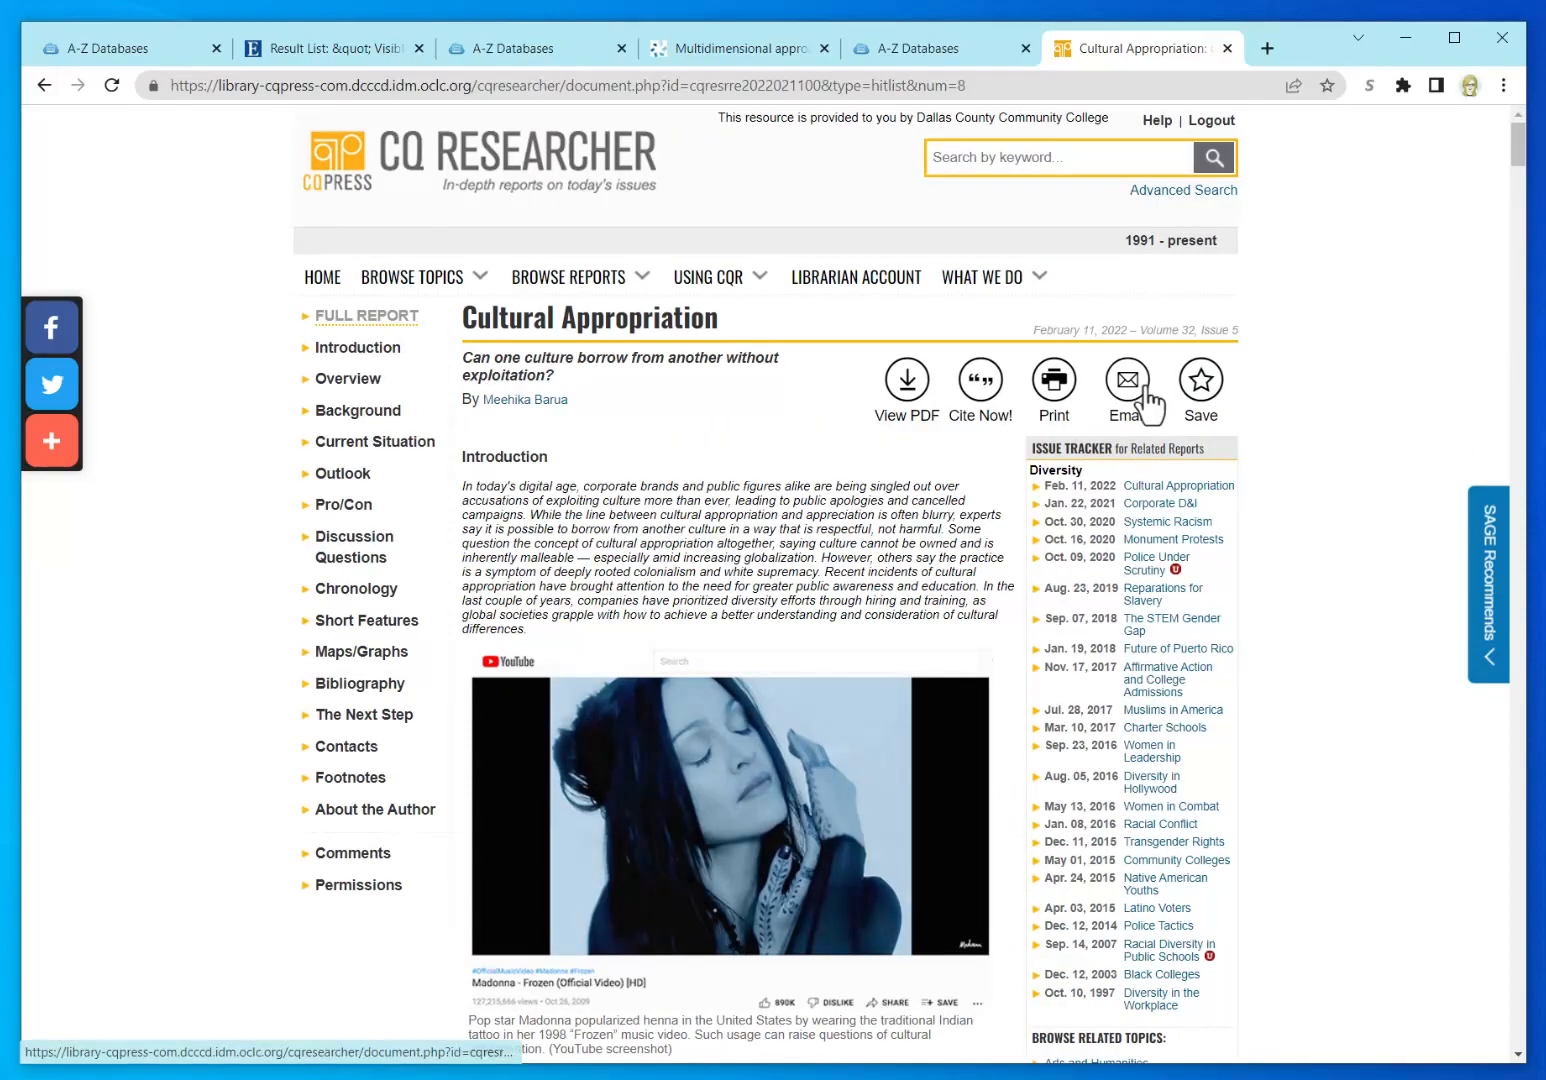
pyautogui.click(980, 405)
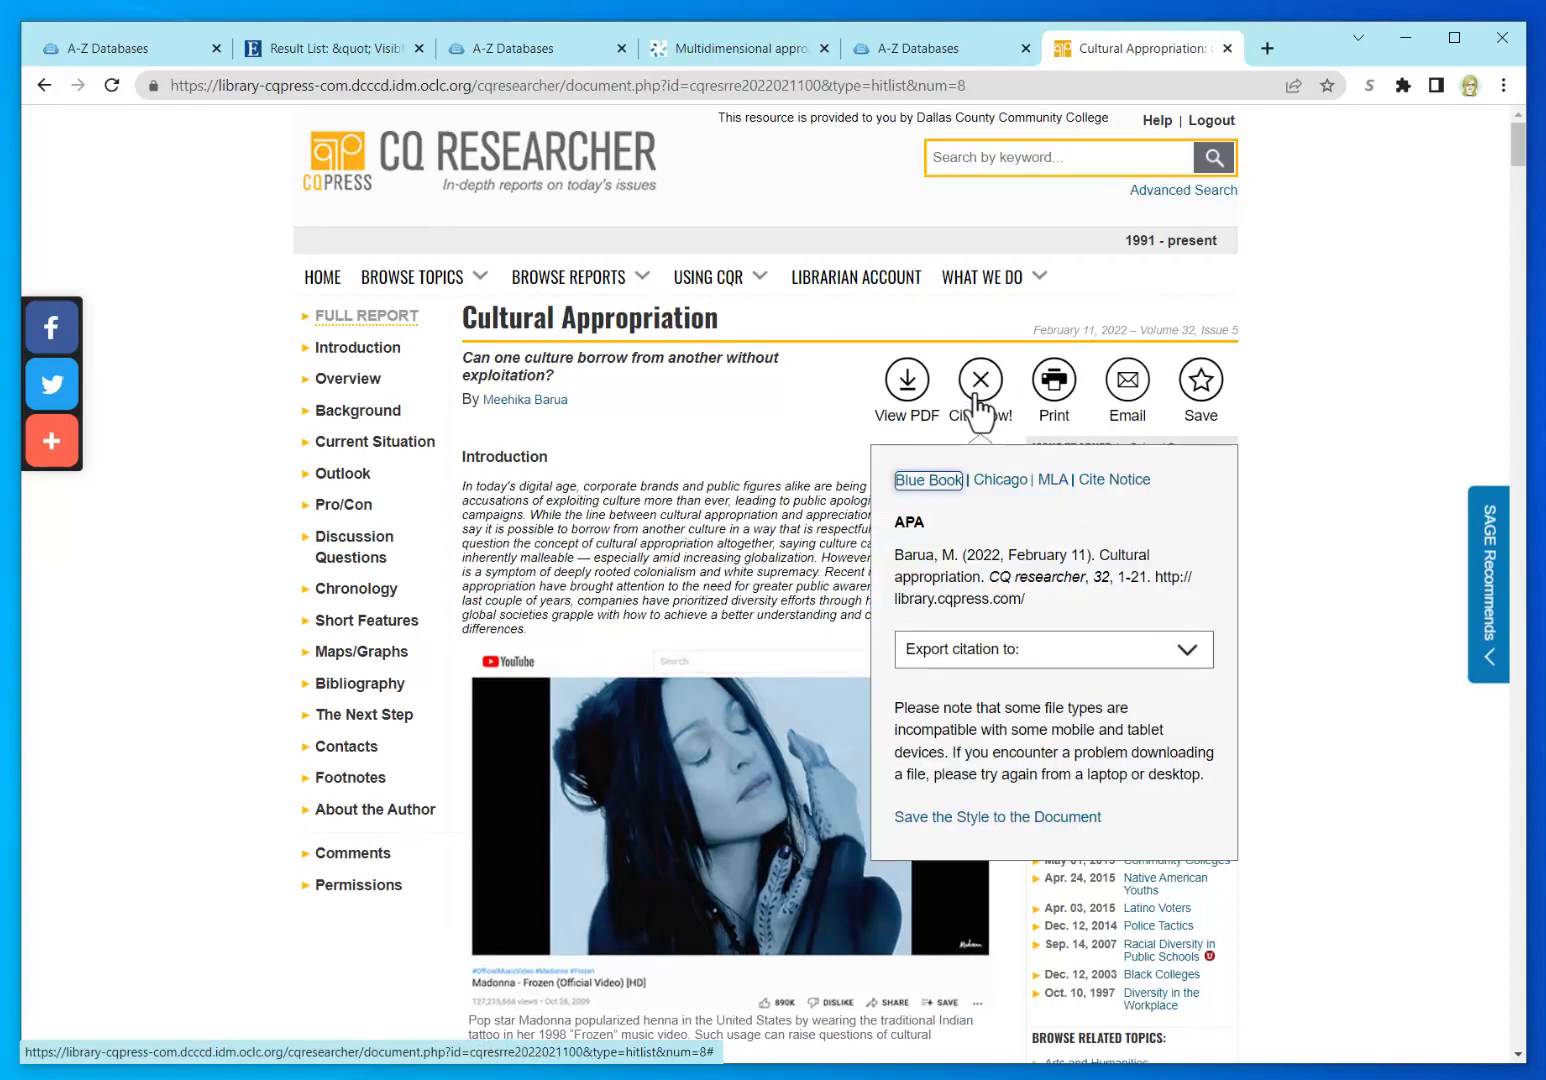
pyautogui.click(1190, 650)
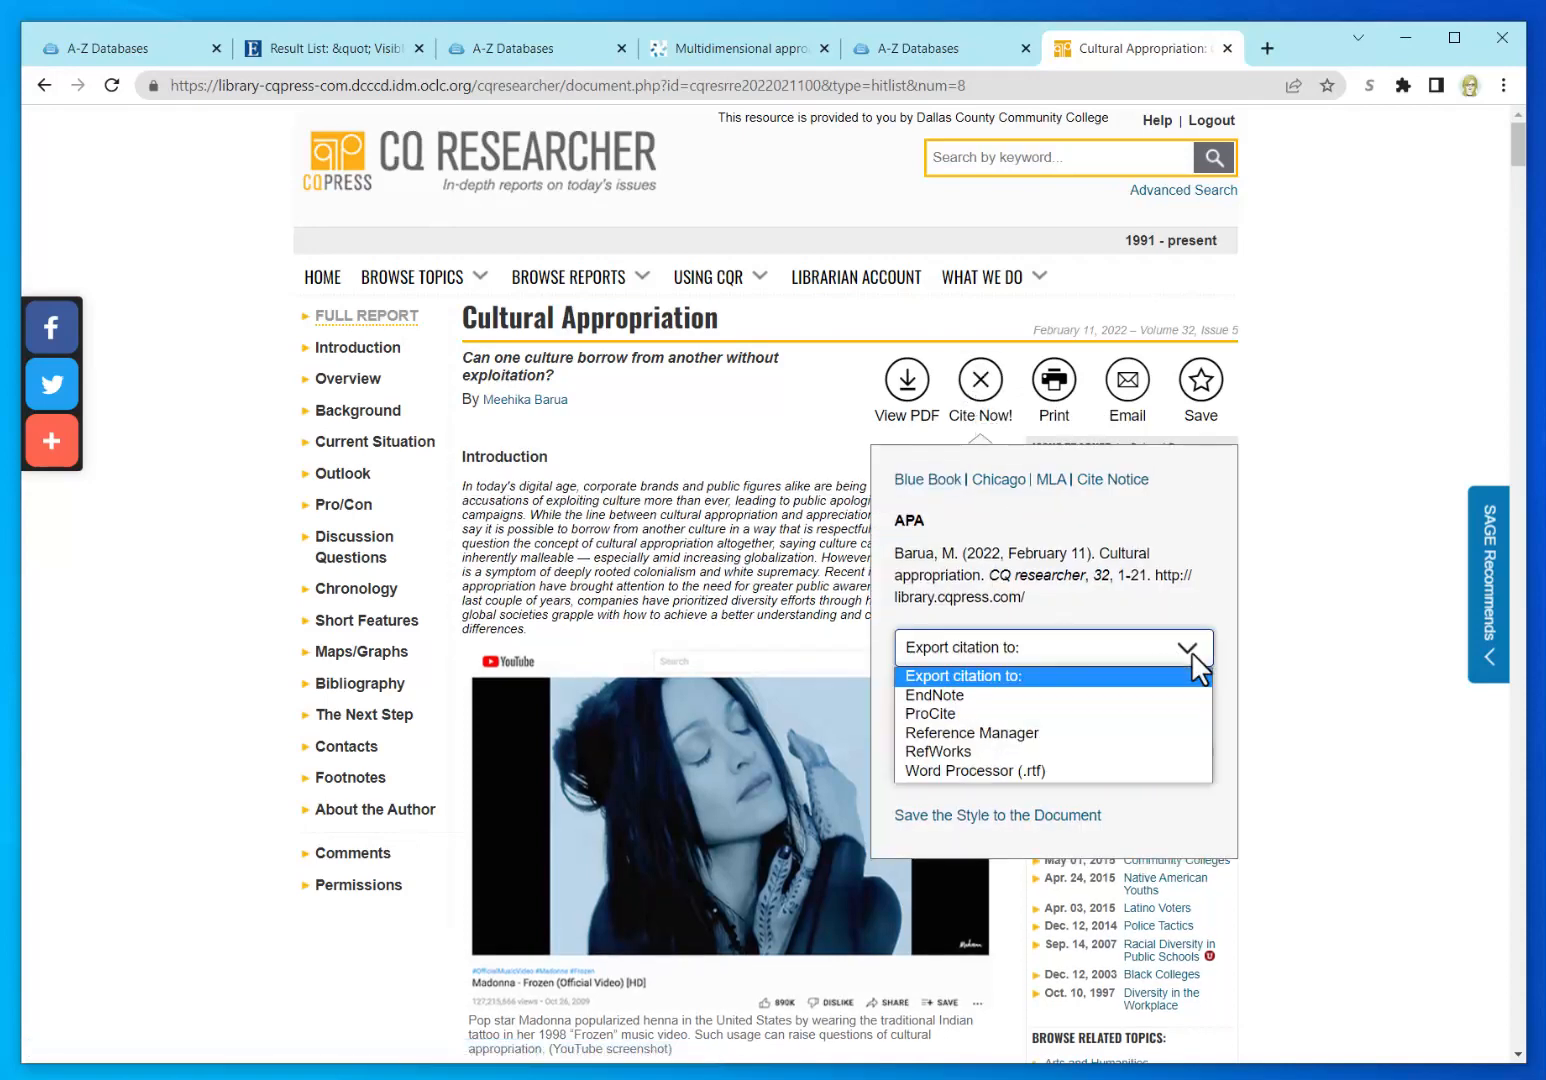
pyautogui.click(1191, 651)
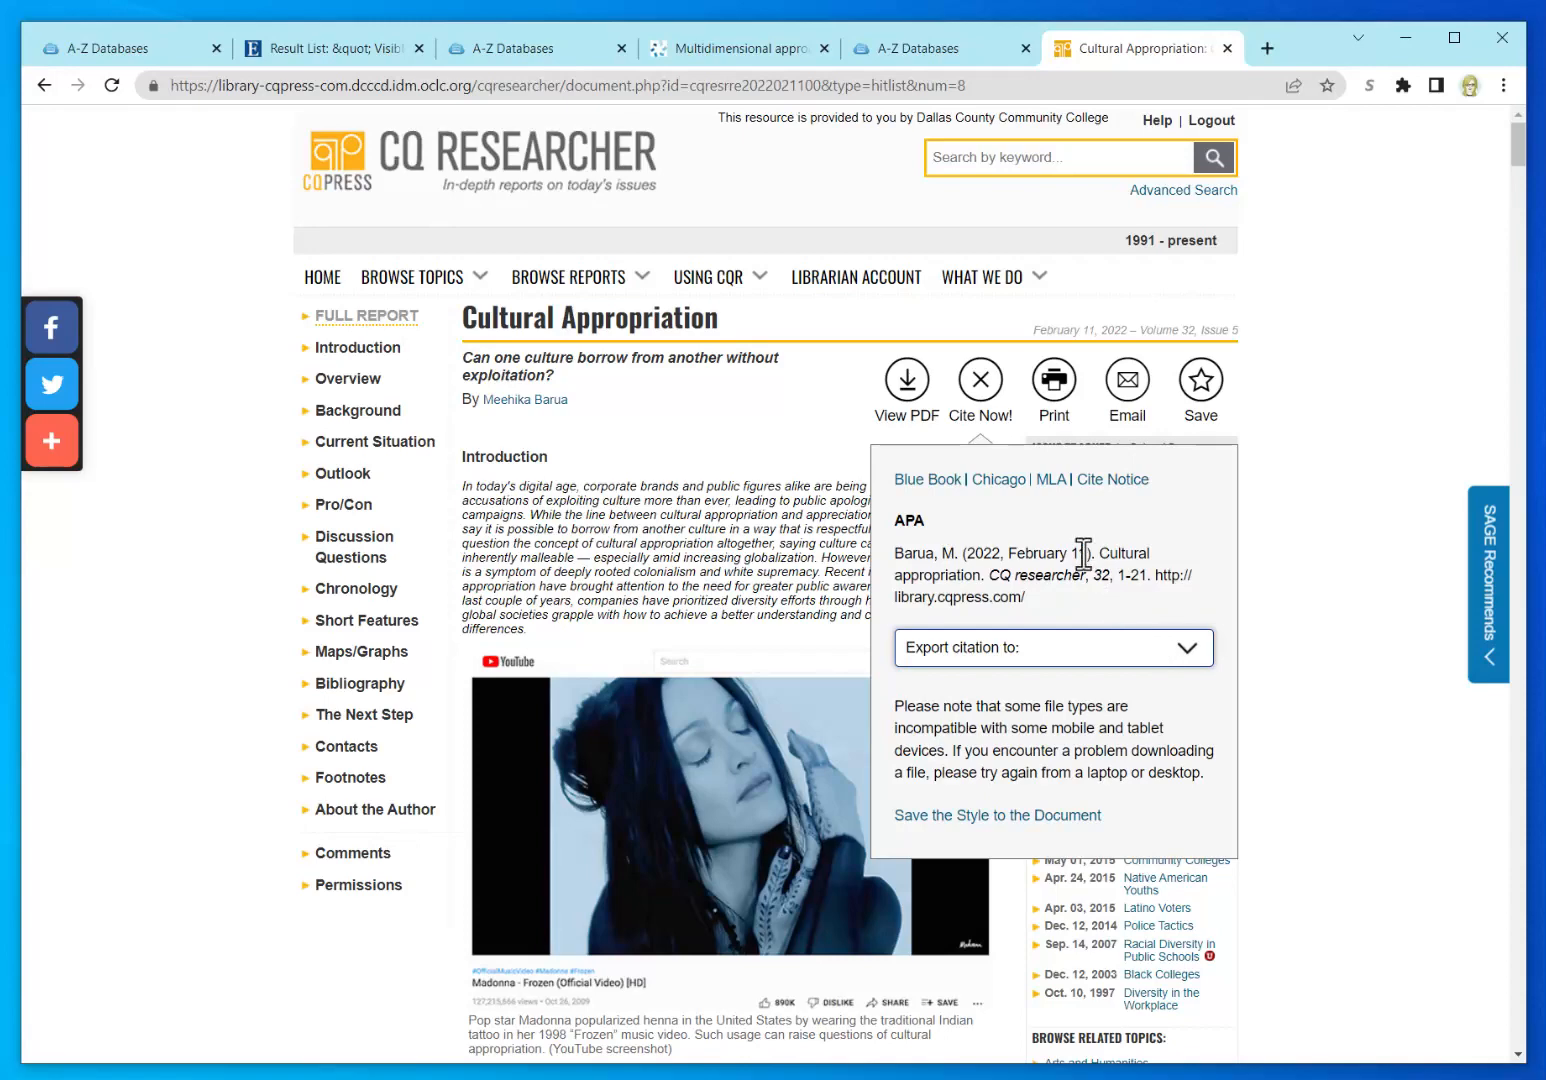
pyautogui.click(1049, 480)
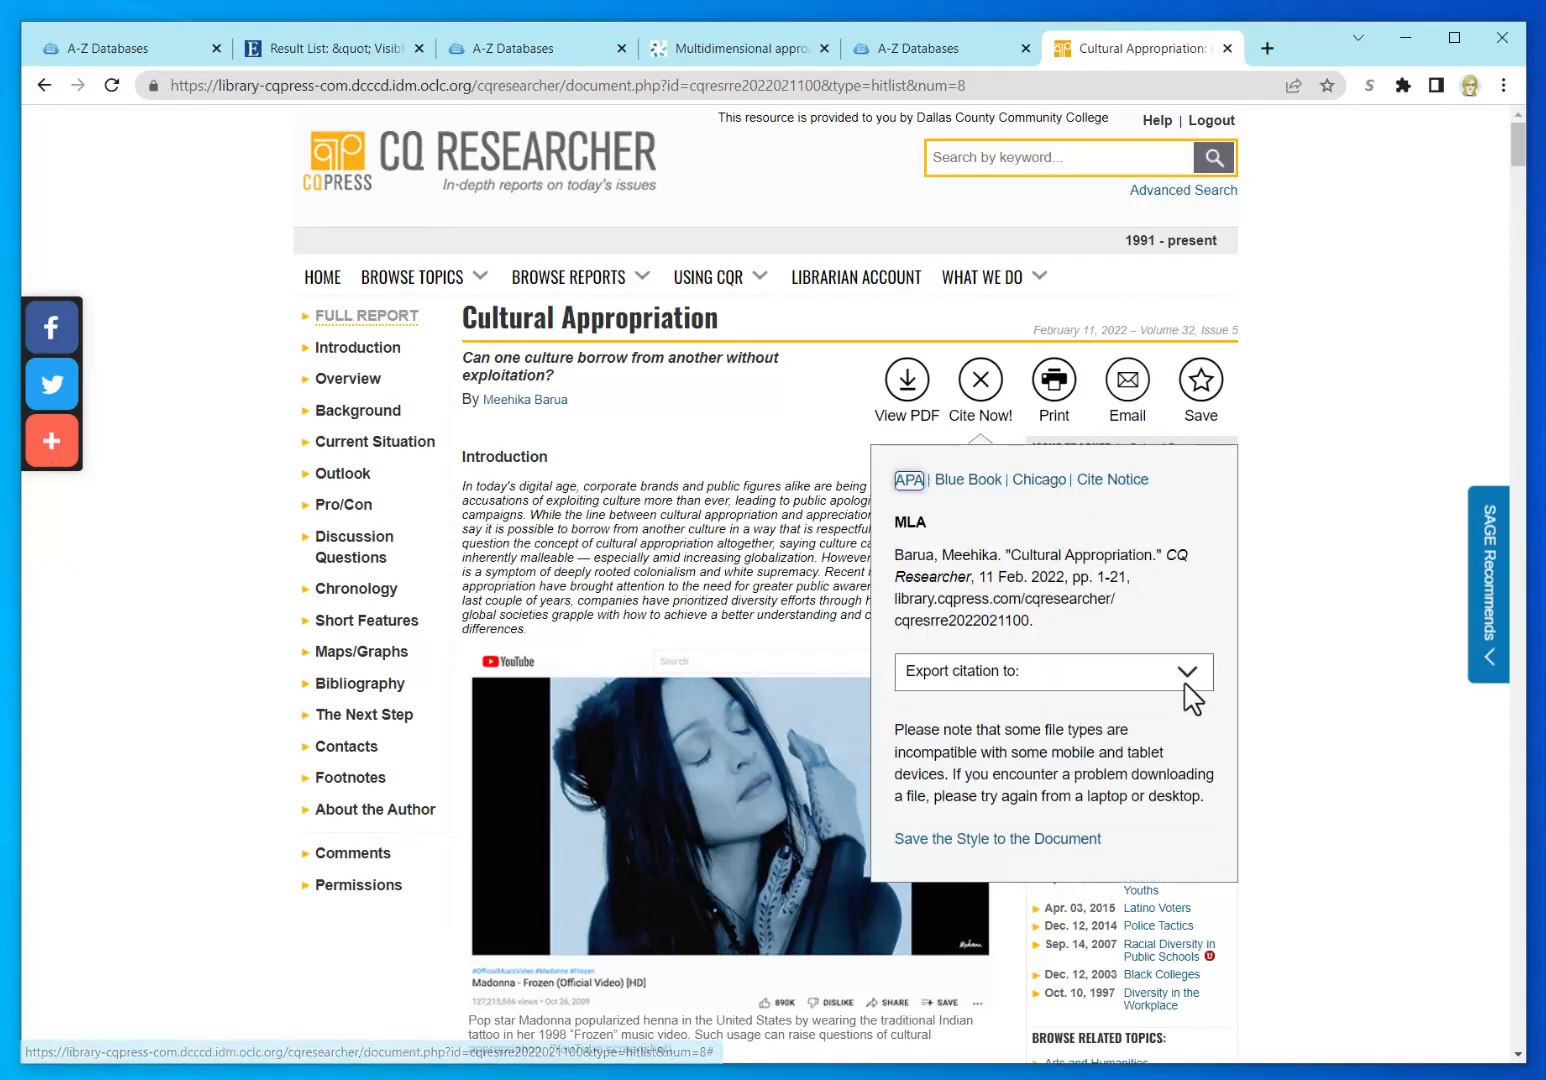
pyautogui.click(1190, 680)
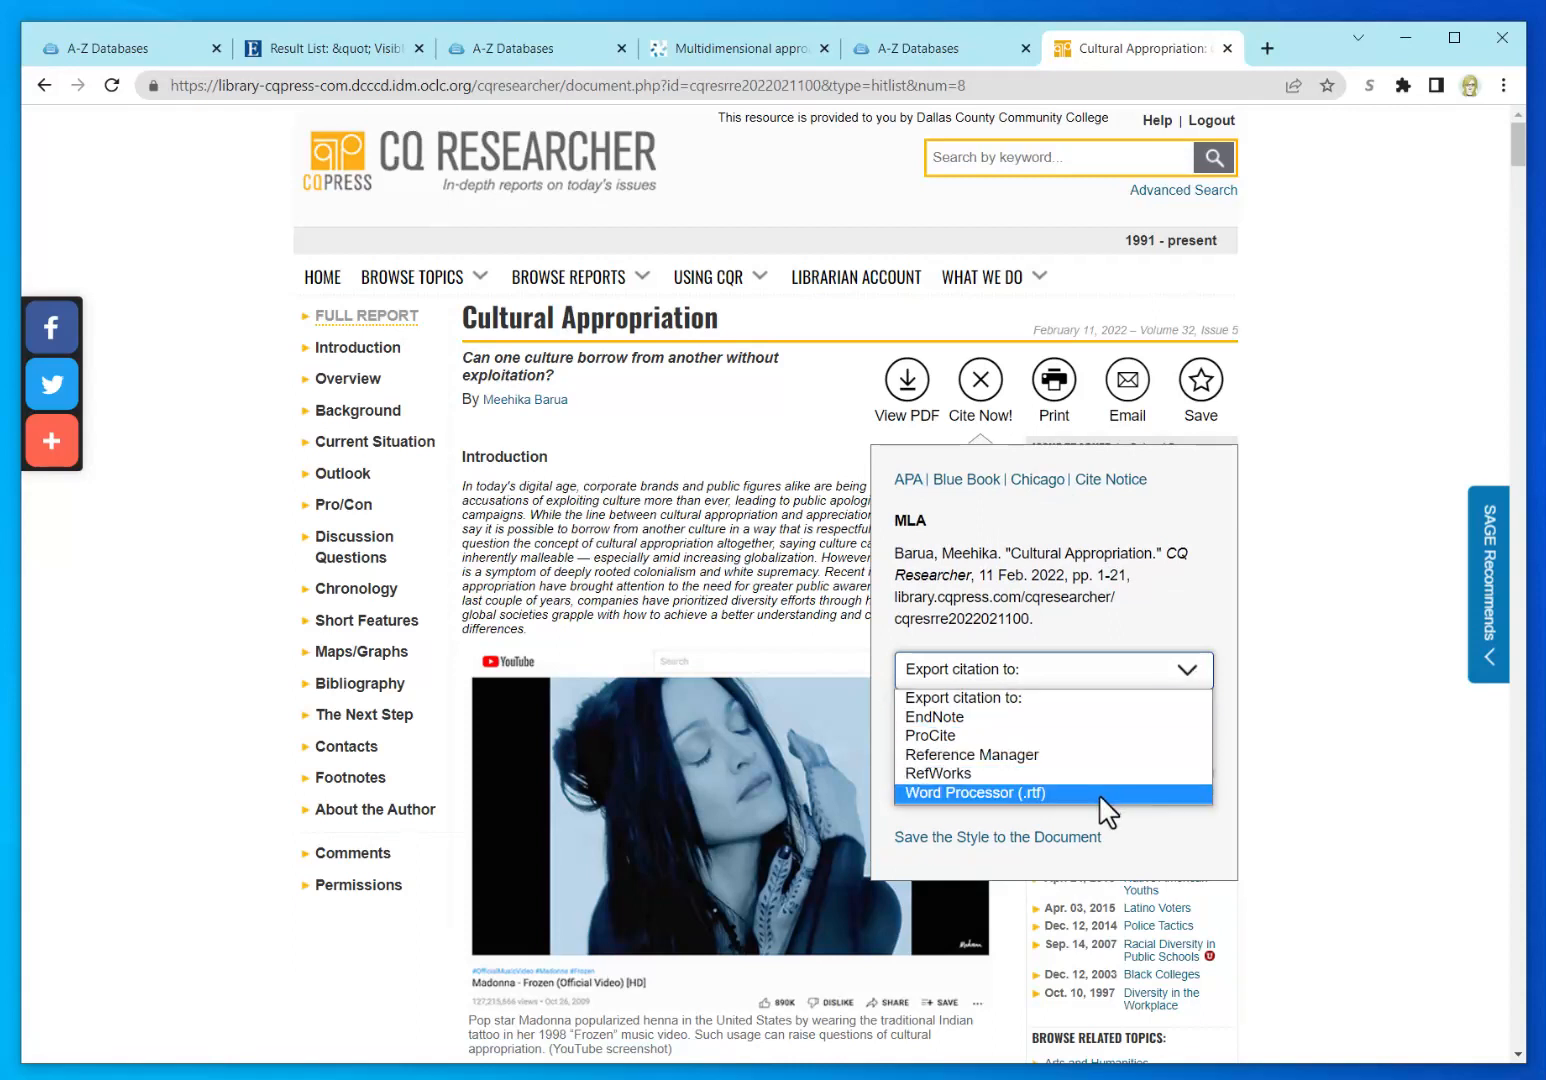
pyautogui.click(1096, 592)
pyautogui.moveTo(1048, 630); pyautogui.dragTo(898, 551)
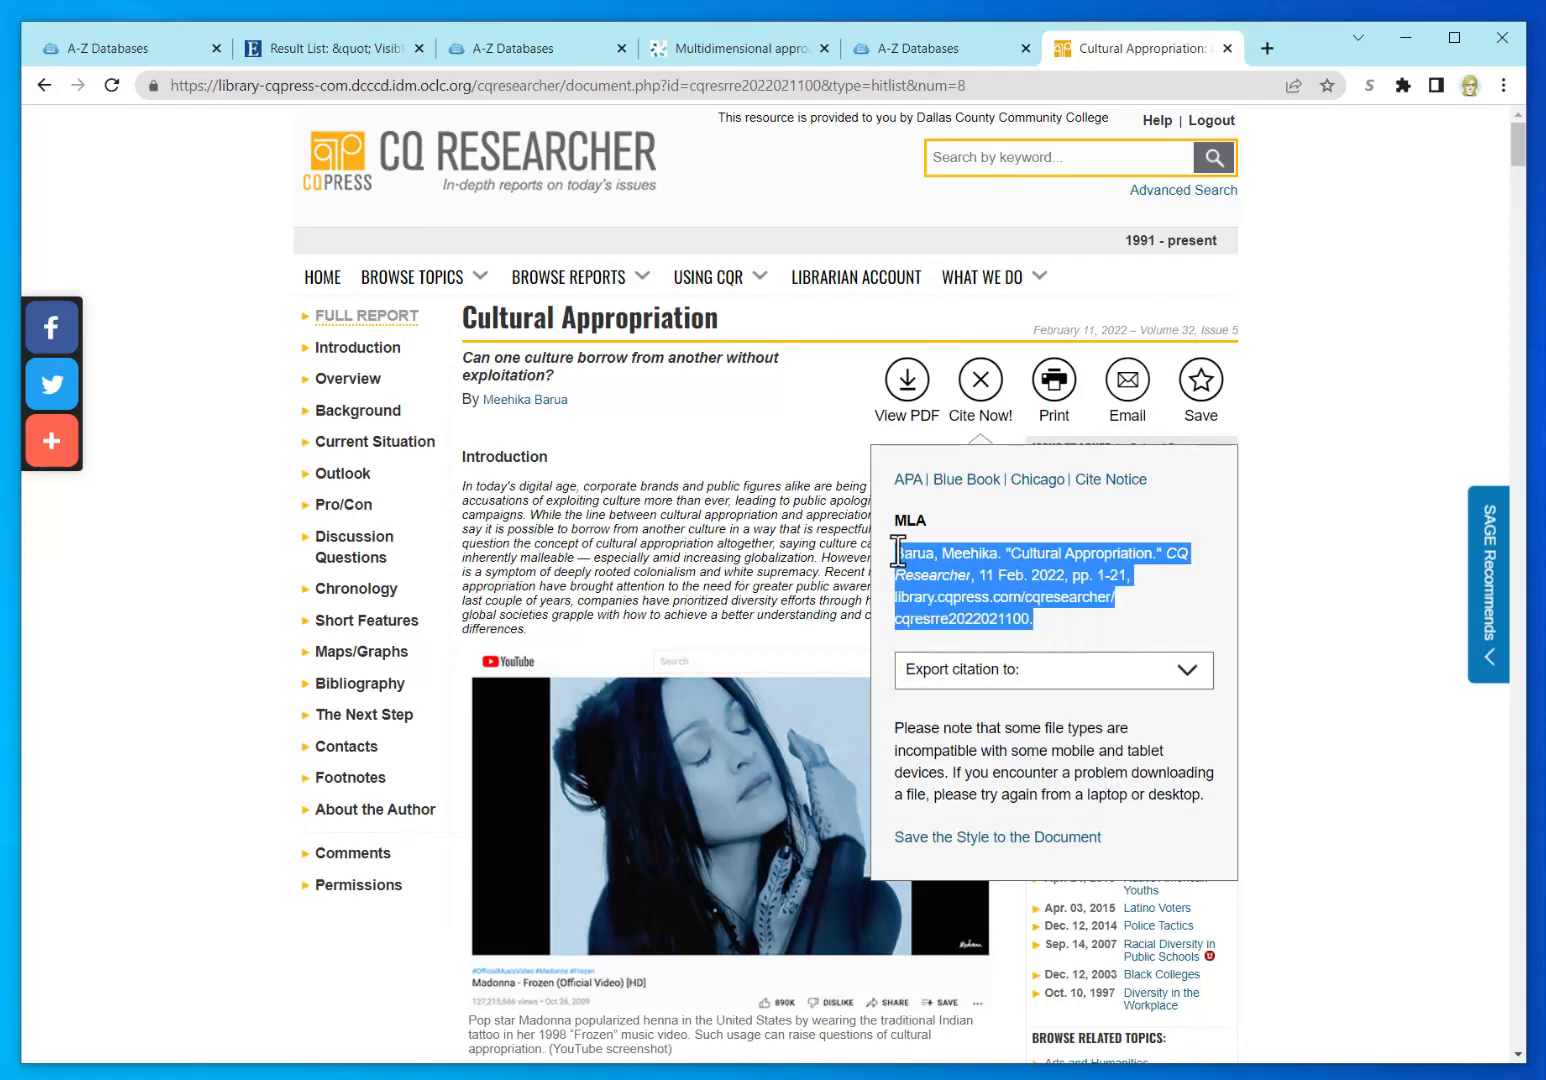
pyautogui.click(1087, 575)
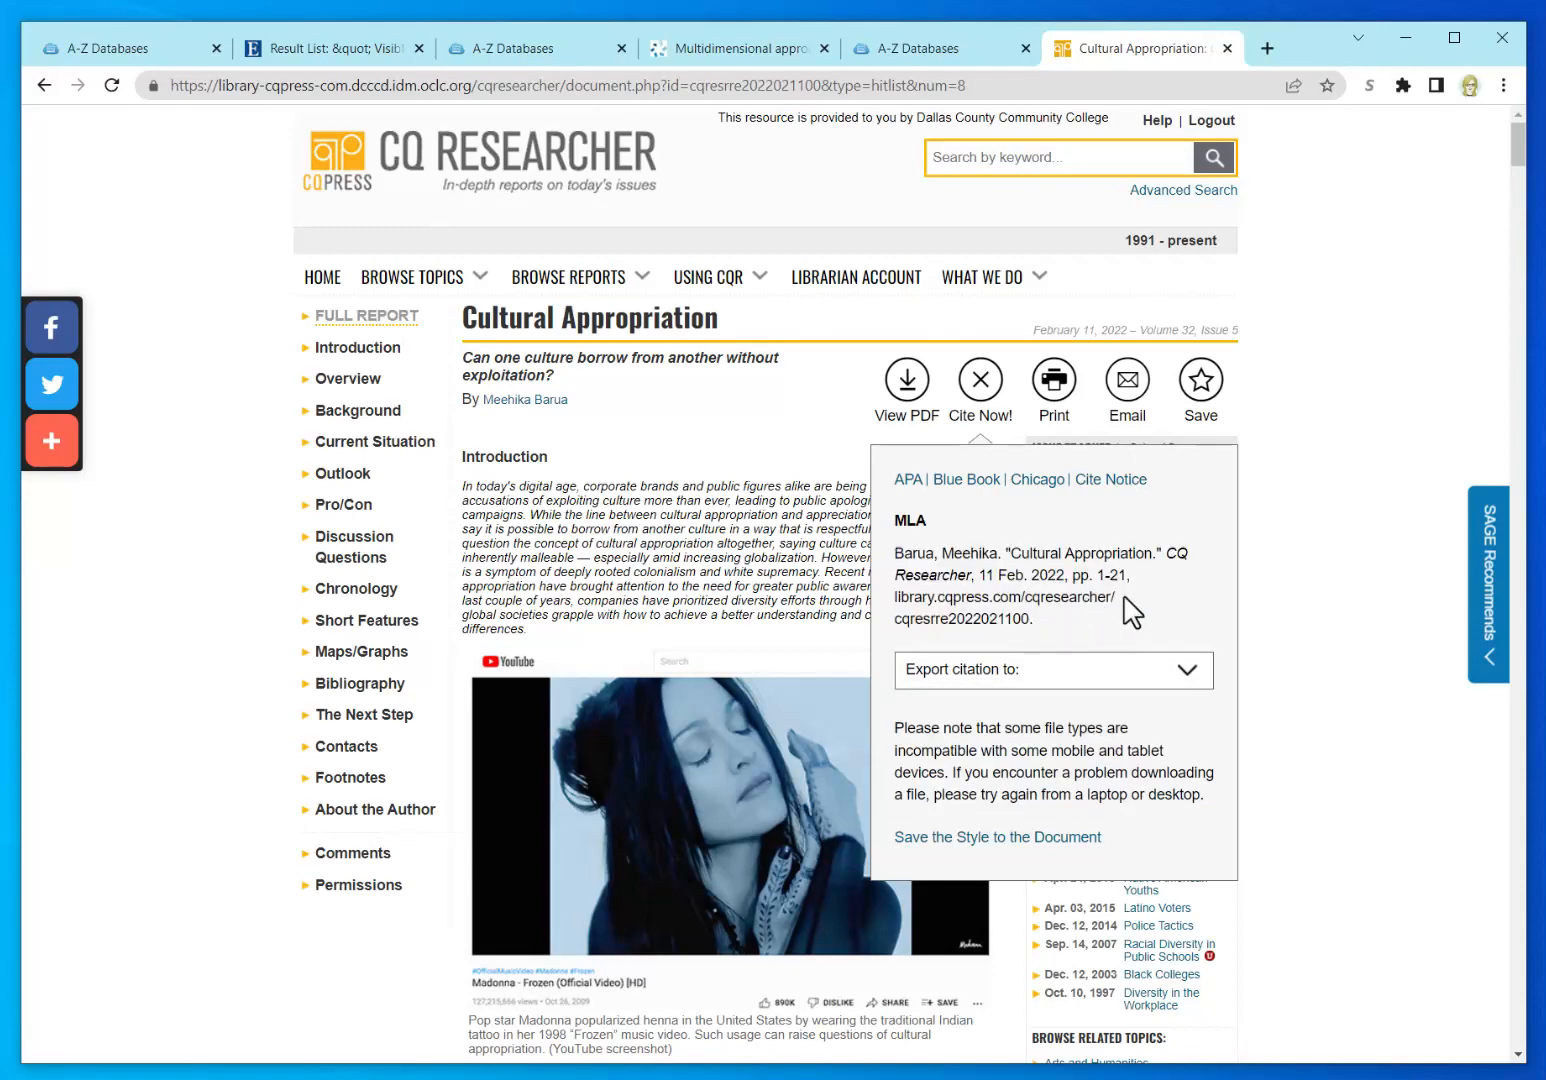
pyautogui.click(1275, 547)
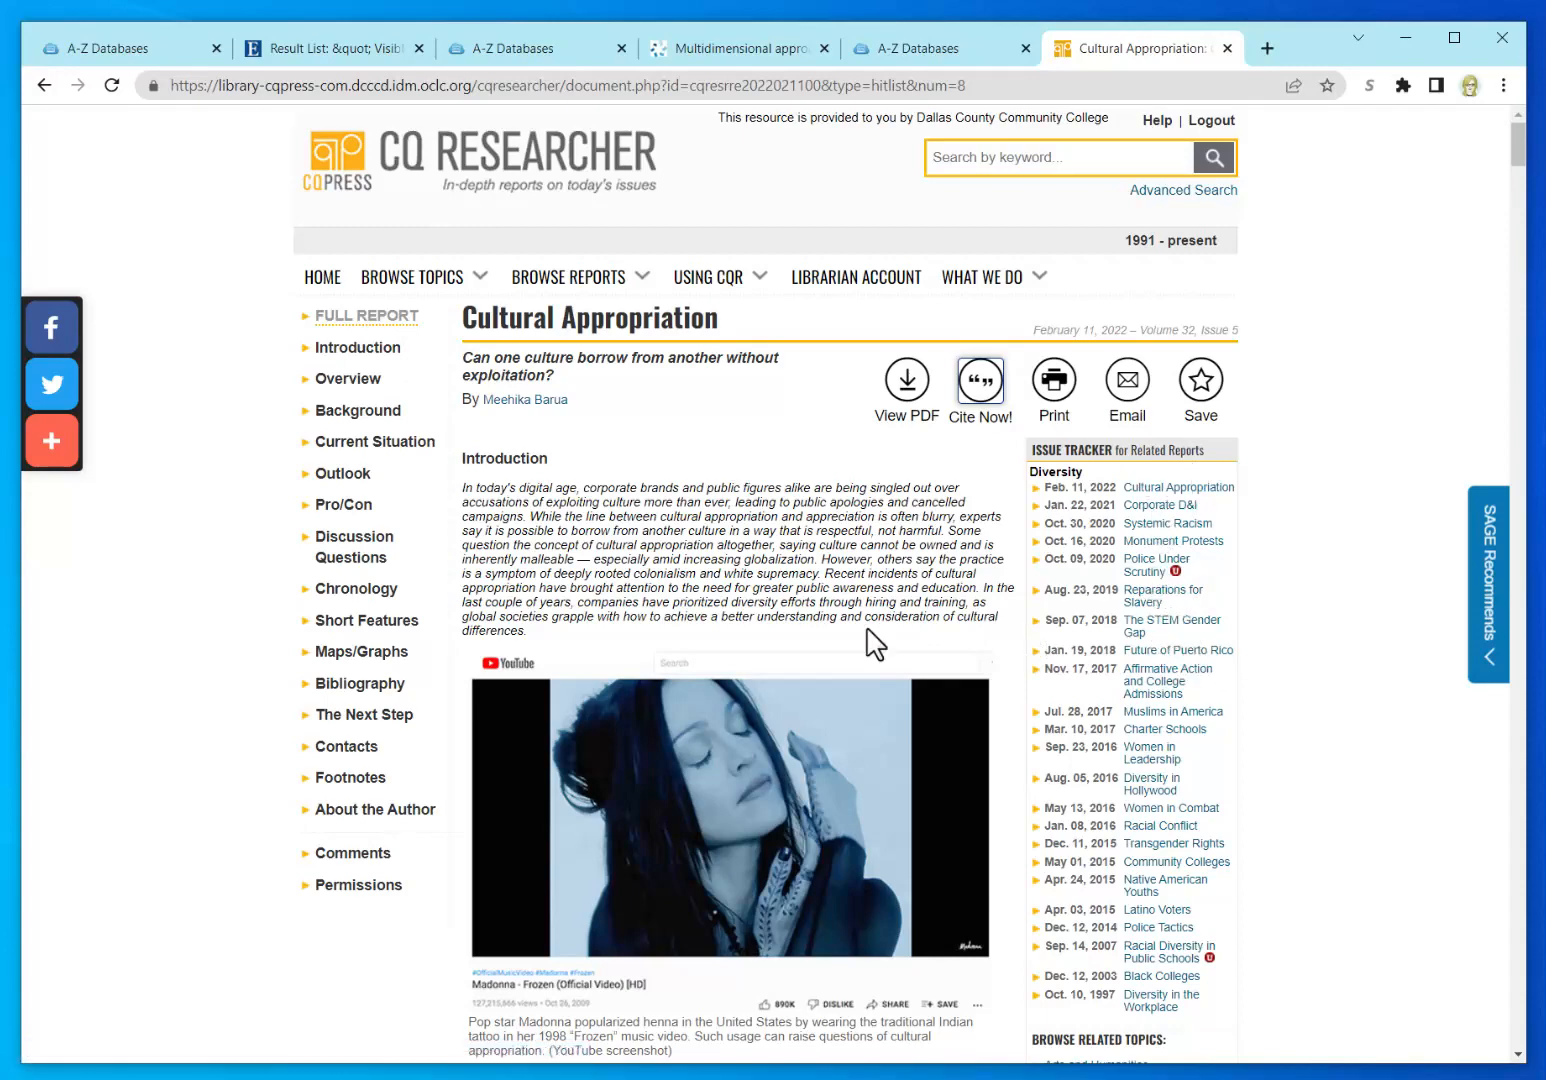
# Step: Switch to the EBSCO 'Result List' tab showing 13 'Visible identities' results
pyautogui.scroll(-6, 682, 716)
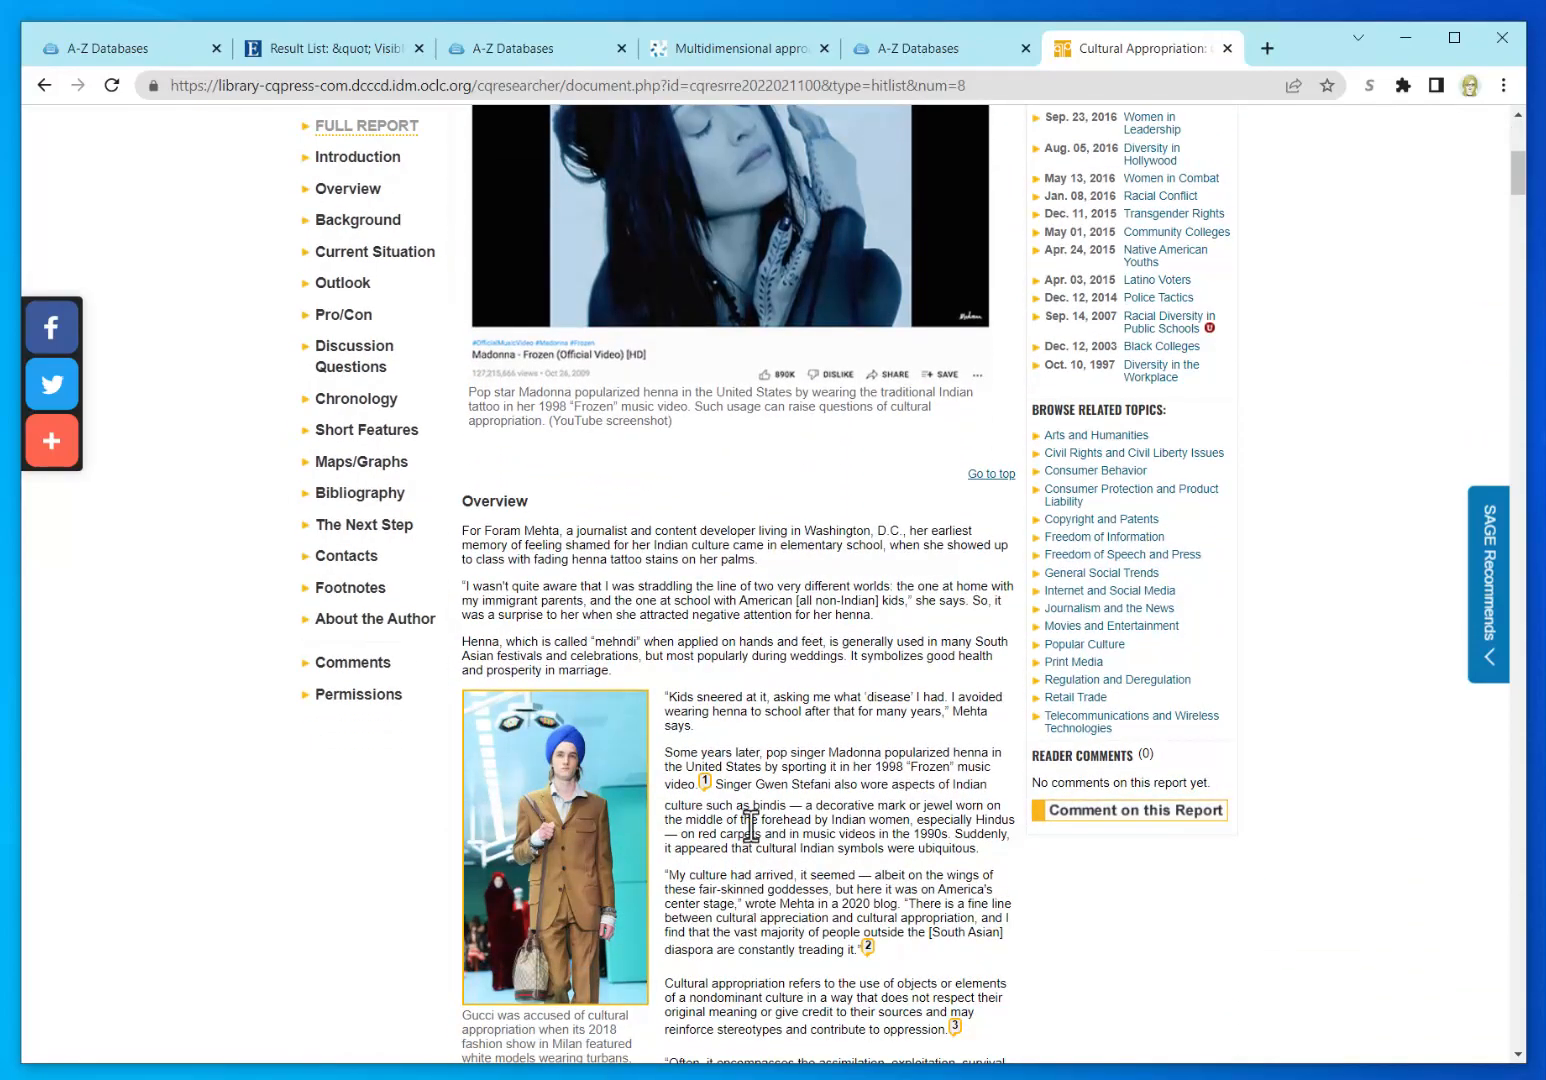
pyautogui.scroll(6, 746, 823)
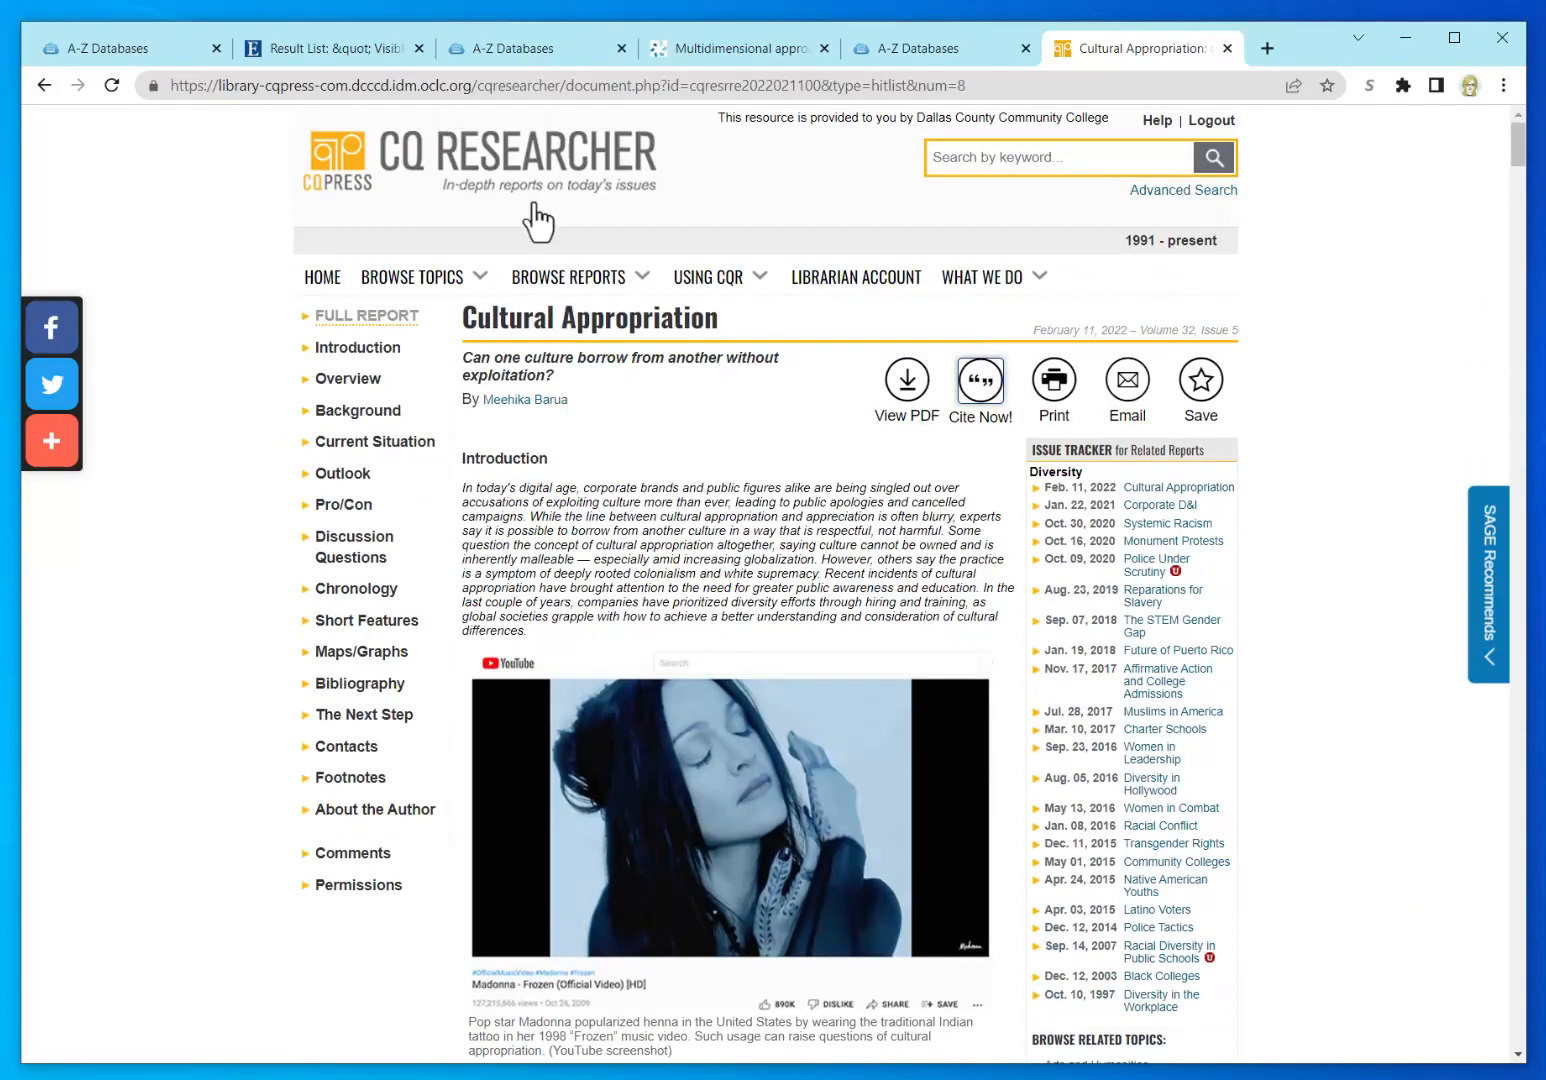
pyautogui.click(316, 48)
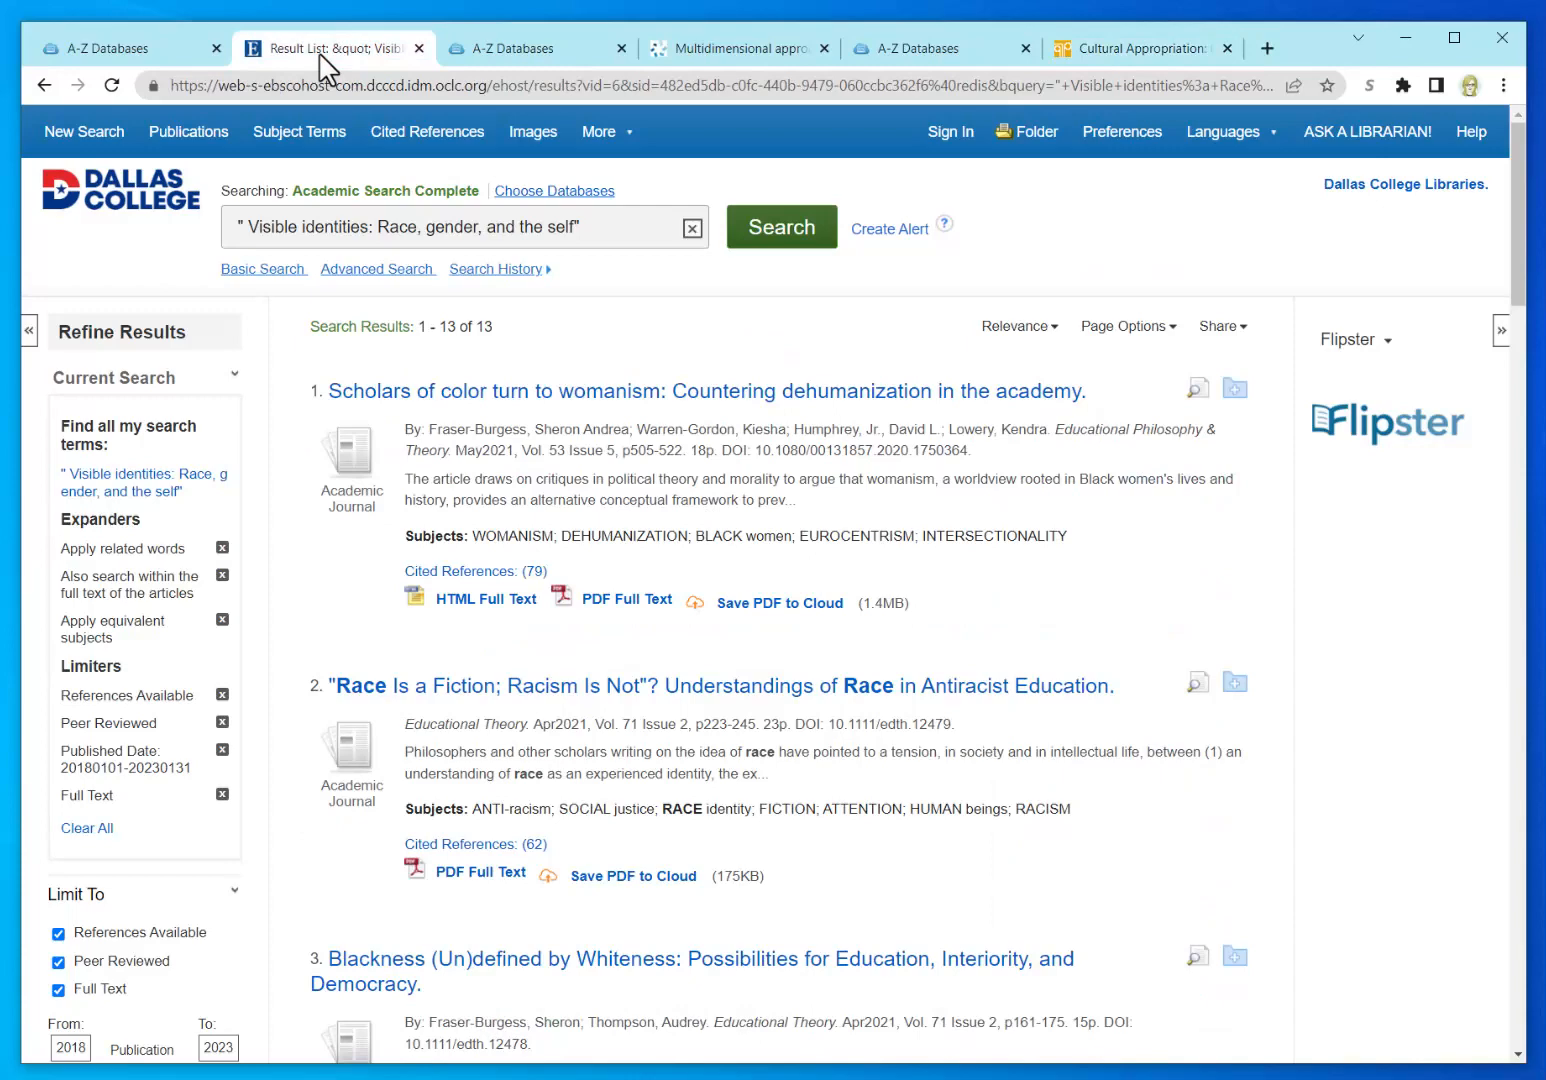
# Step: Switch to the first A-Z Databases tab listing all 127 Dallas College databases
pyautogui.click(140, 56)
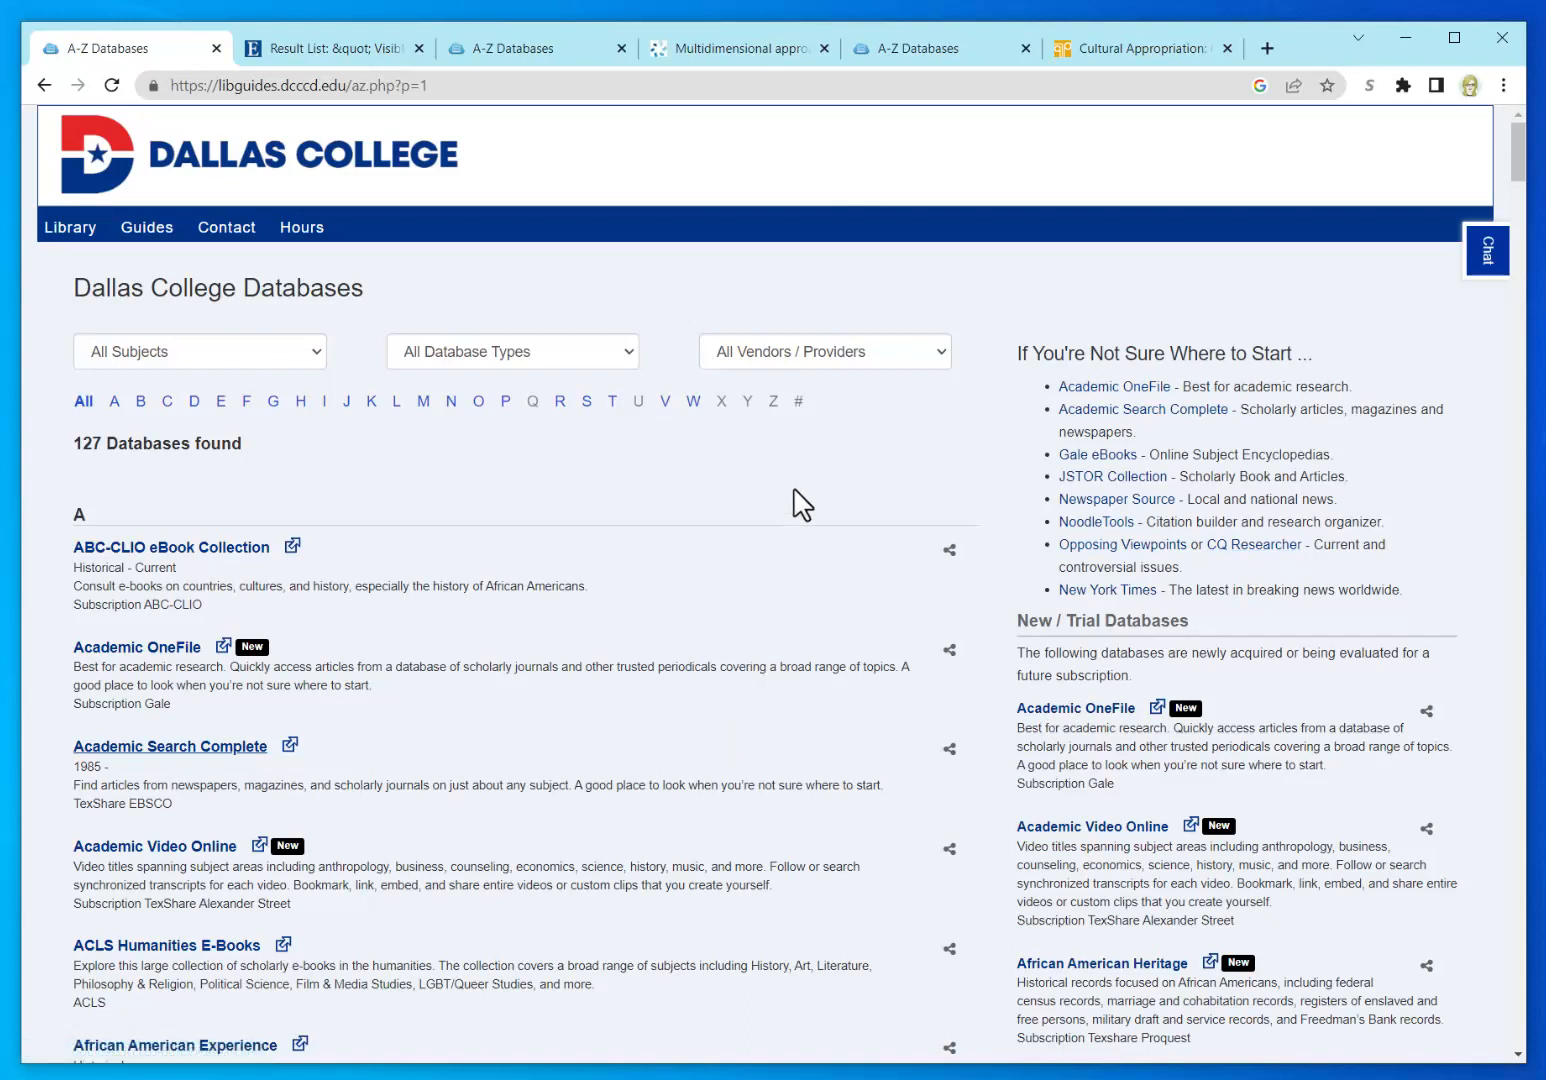
# Step: Go to the Dallas College homepage via the logo on the databases page
pyautogui.click(264, 162)
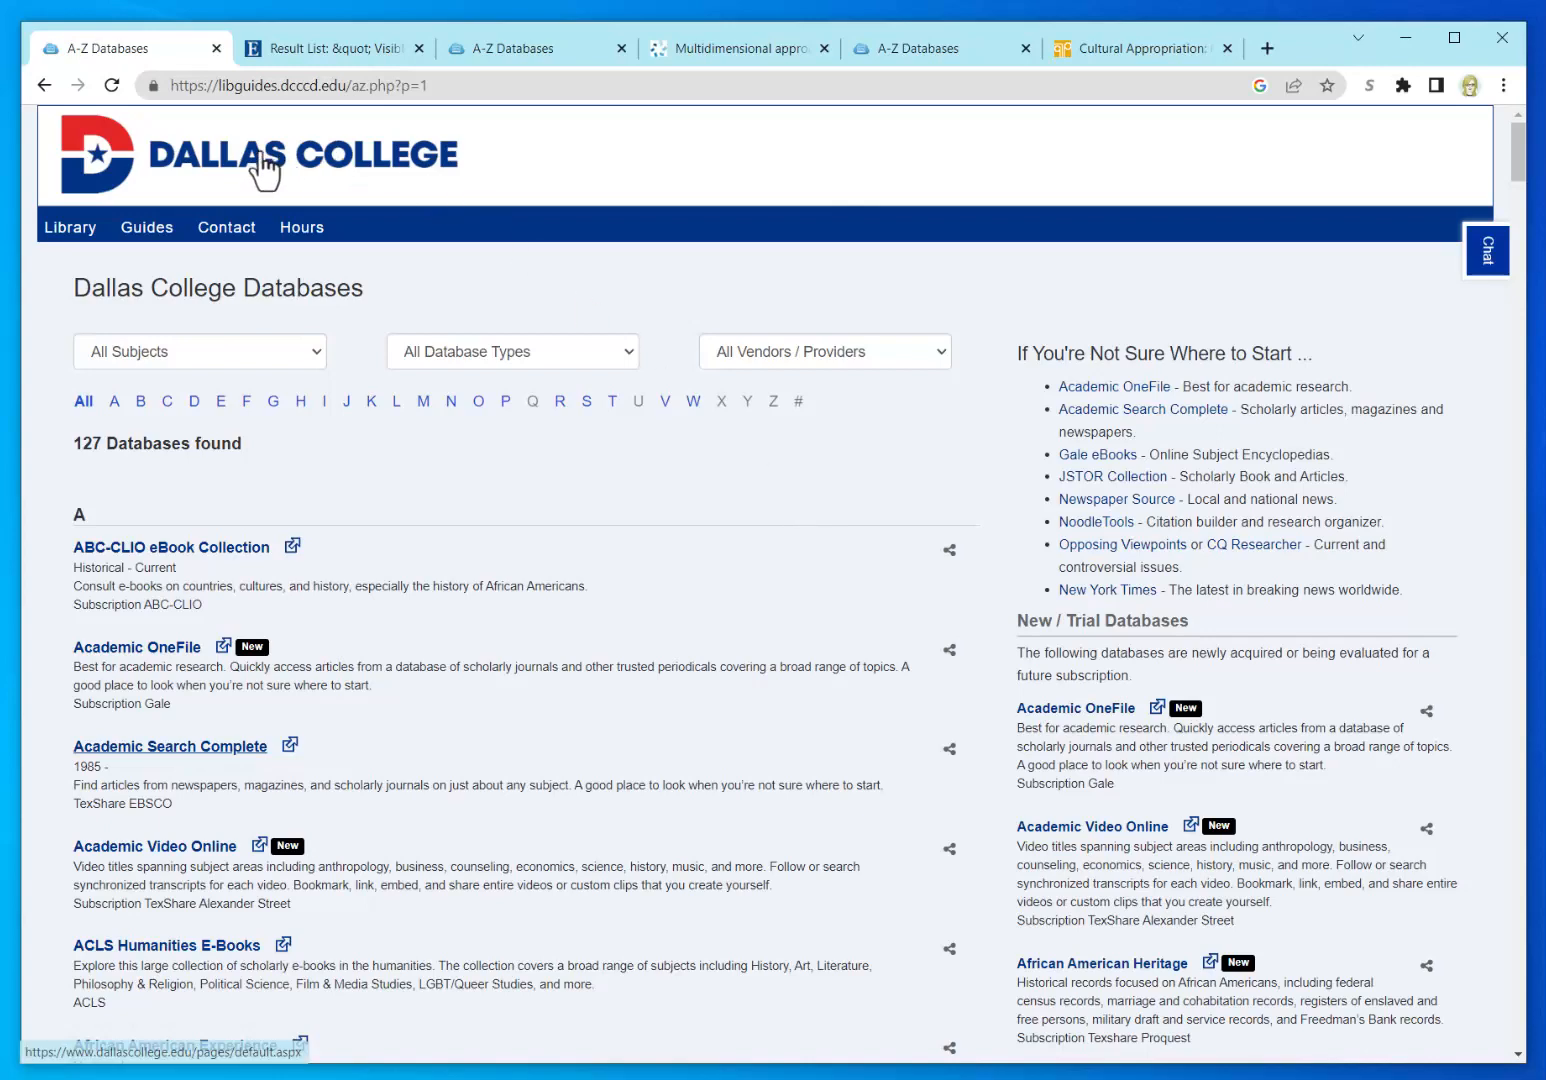